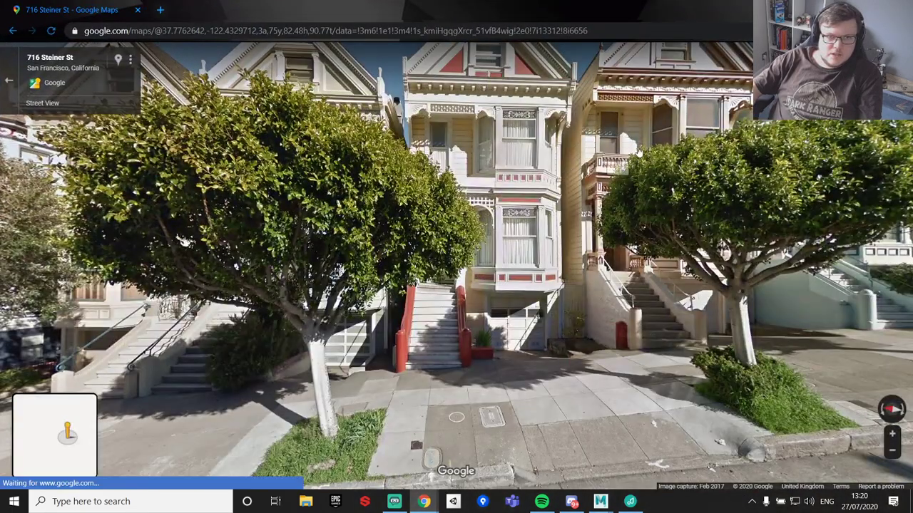
Look over the house facade in Street View, from rooftops and bay window down to the stairs and sidewalk.
left_click_drag(606, 162, 592, 242)
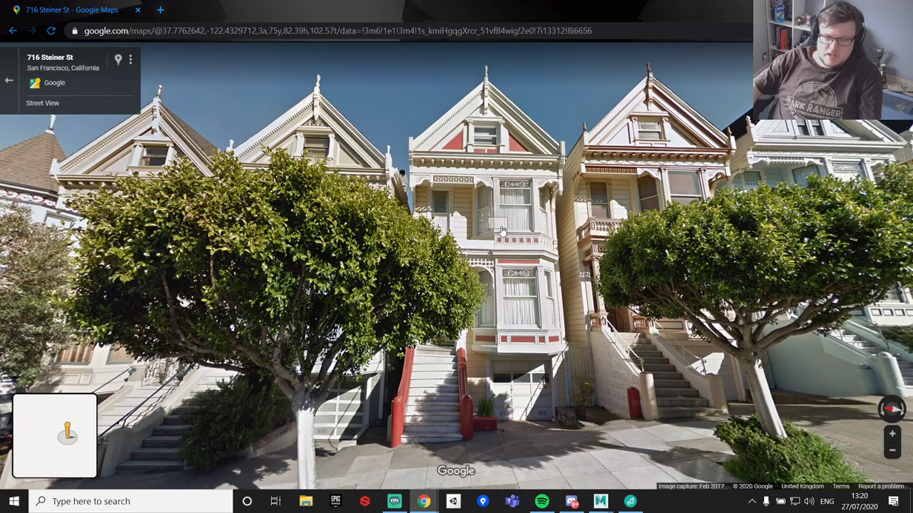
left_click_drag(502, 233, 507, 209)
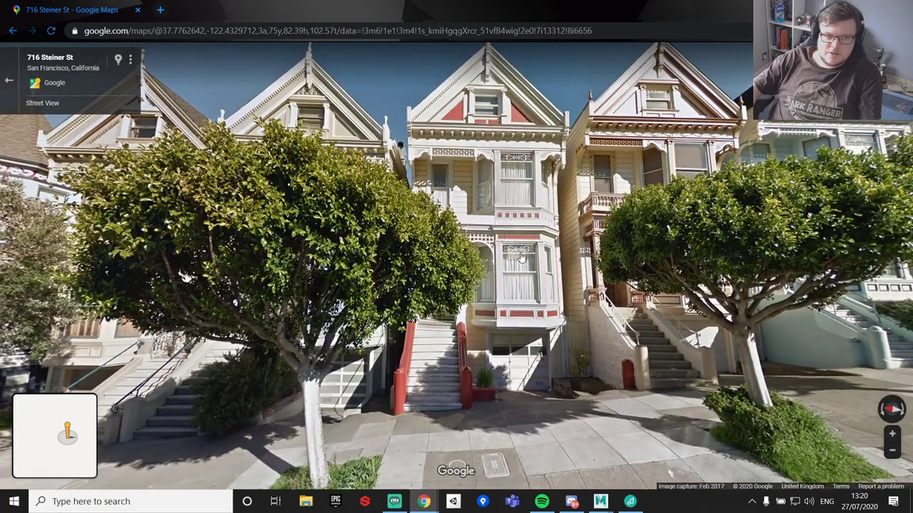
left_click_drag(520, 259, 521, 239)
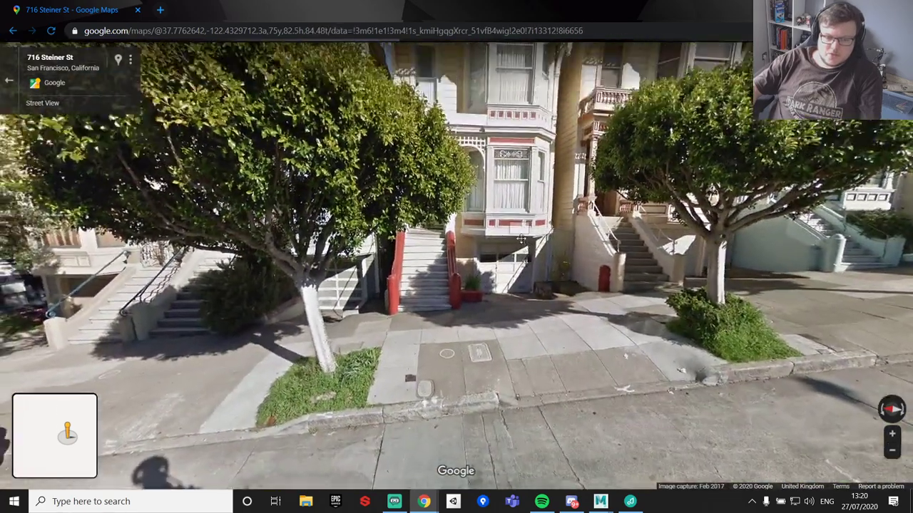
scroll(521, 239, "up", 5)
scroll(524, 203, "down", 2)
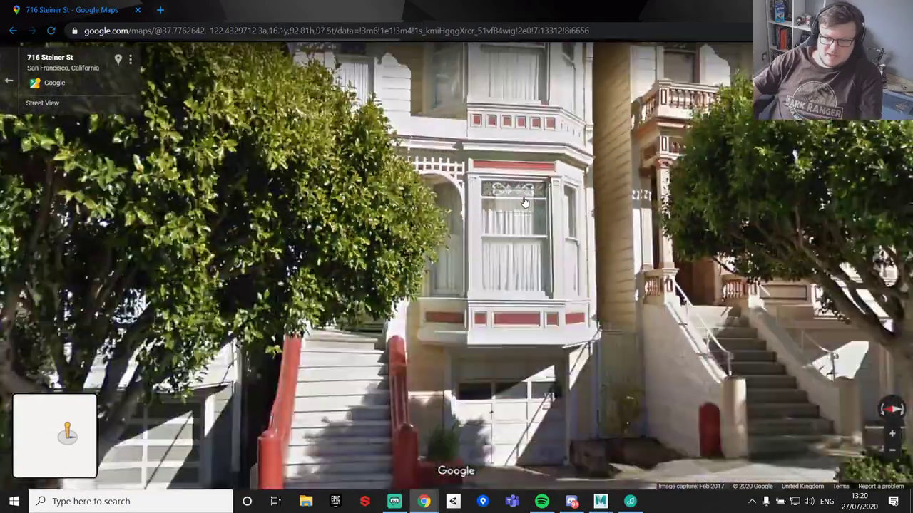
scroll(524, 203, "down", 3)
scroll(528, 173, "up", 1)
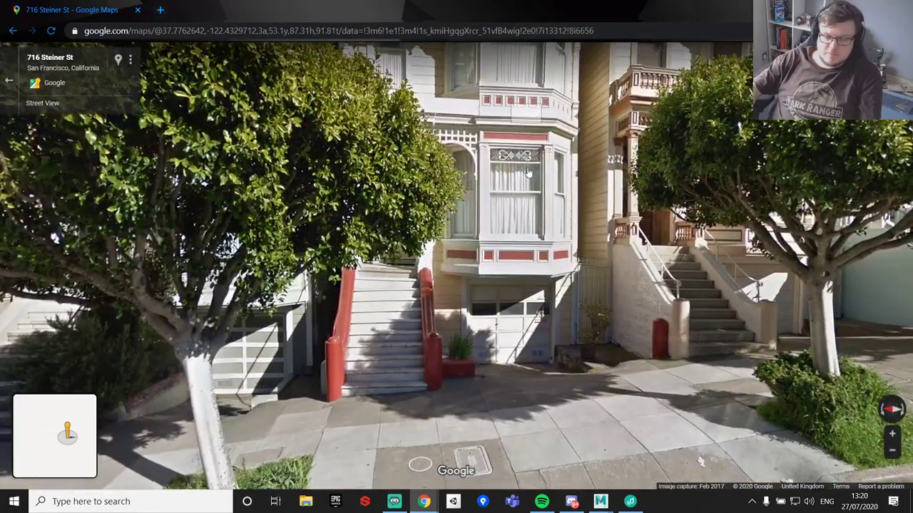
left_click_drag(530, 158, 528, 270)
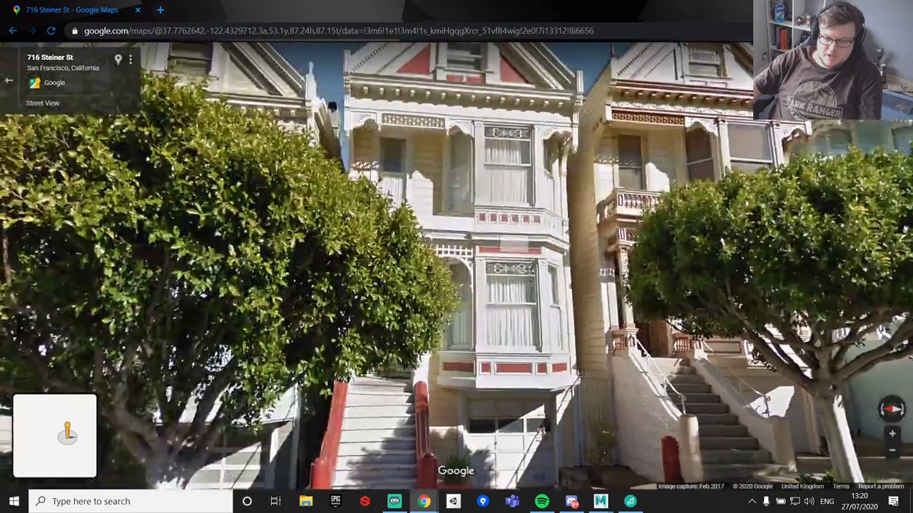
left_click_drag(399, 442, 371, 277)
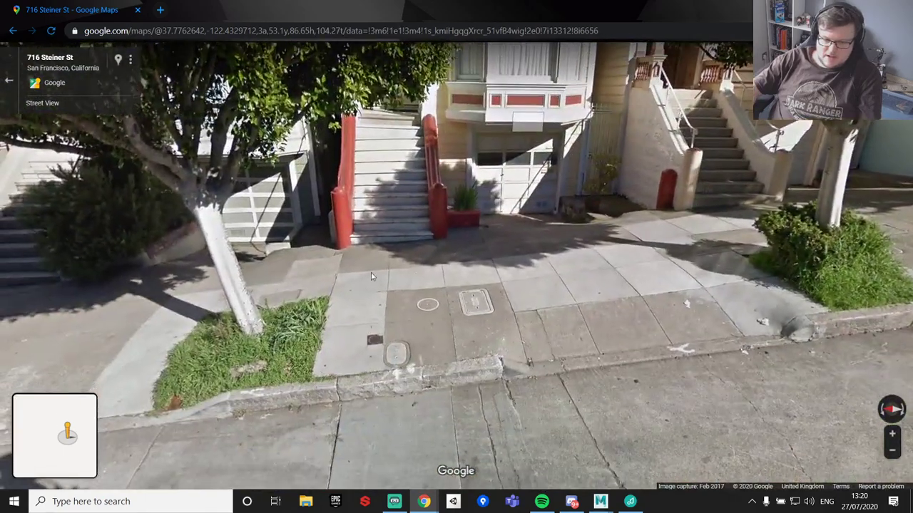
left_click_drag(531, 182, 527, 266)
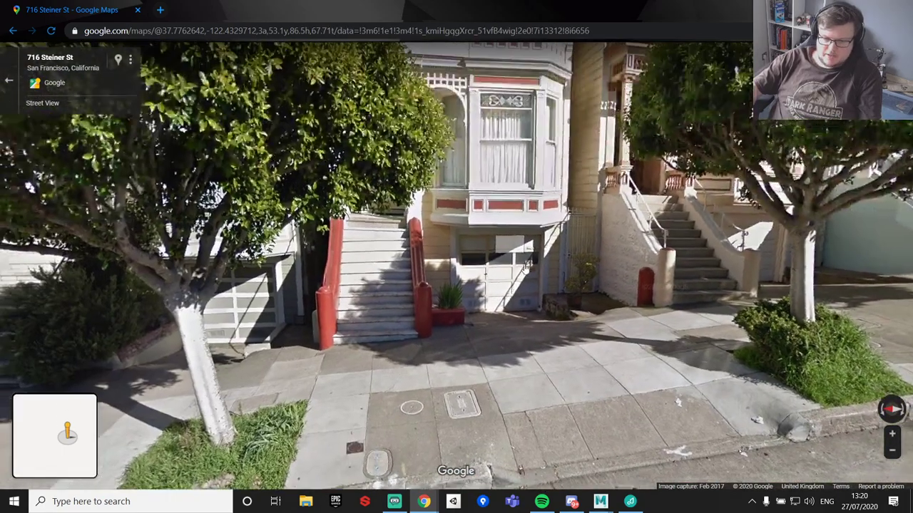
left_click_drag(545, 78, 564, 163)
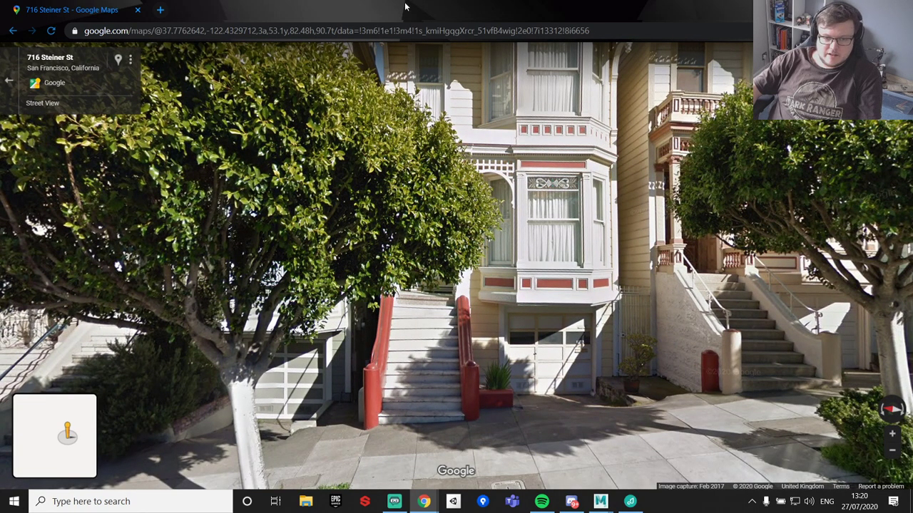
Glance at Maya, re-examine the house from roofline to entrance stairs, then return to Maya.
key("alt+Tab")
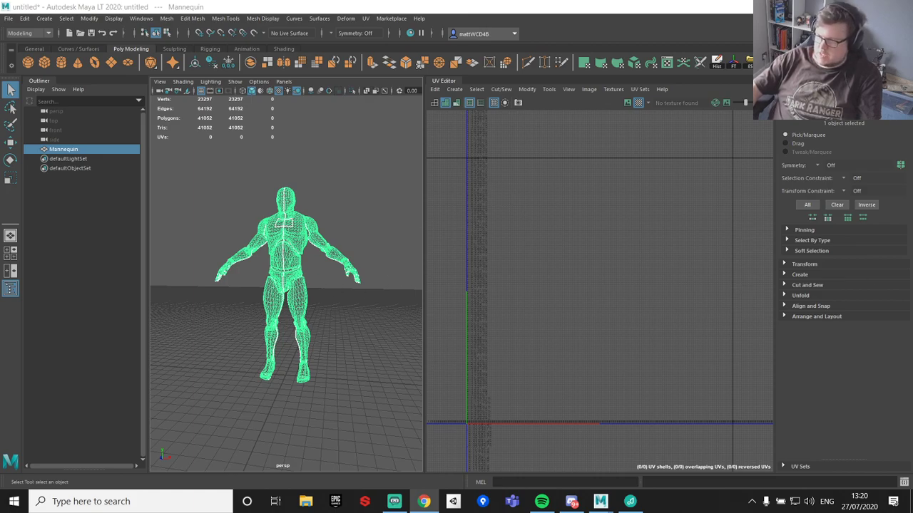
left_click(424, 501)
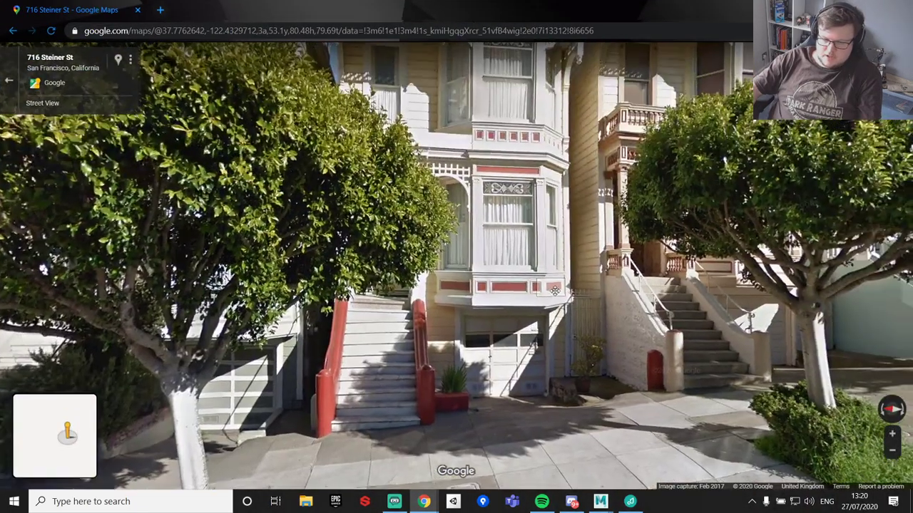
left_click_drag(398, 68, 415, 251)
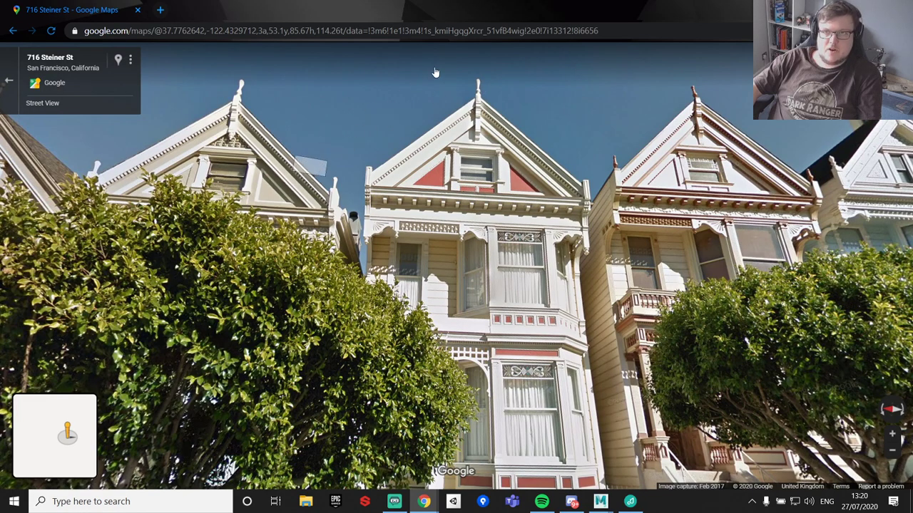
left_click_drag(498, 346, 497, 227)
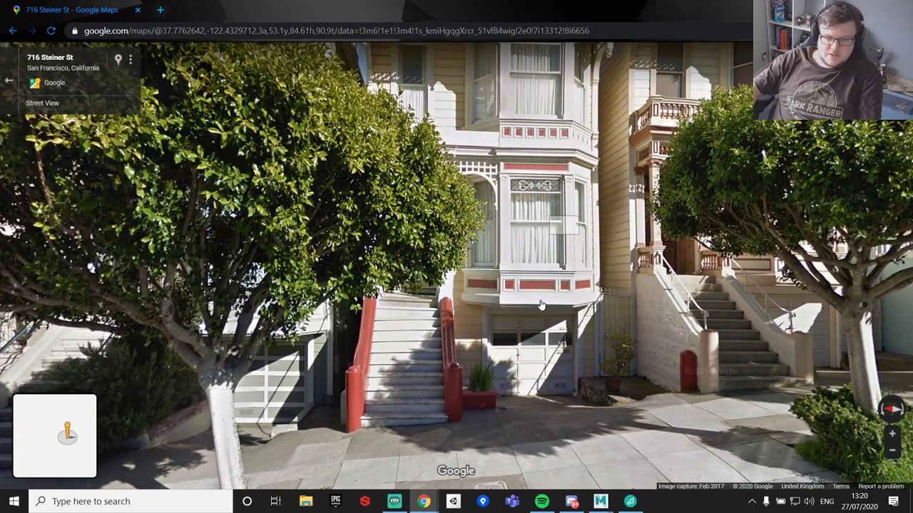
left_click_drag(549, 345, 518, 136)
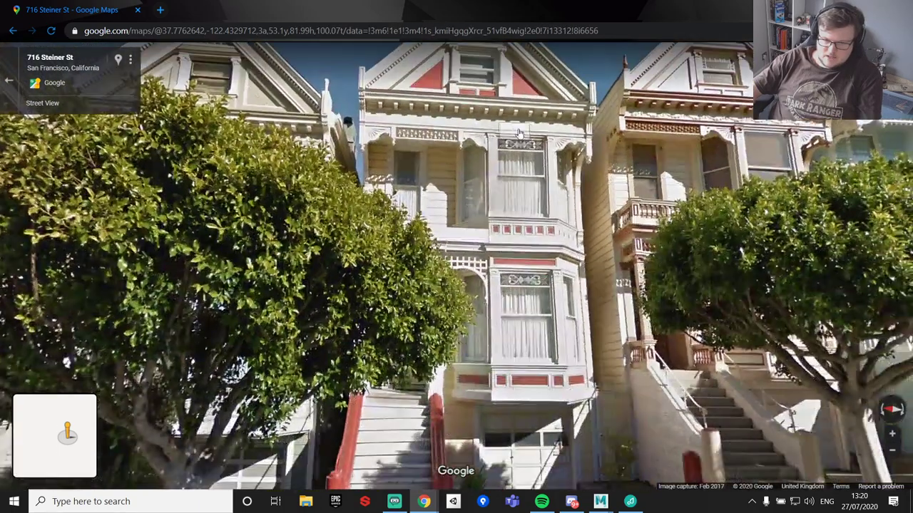
left_click_drag(576, 169, 596, 89)
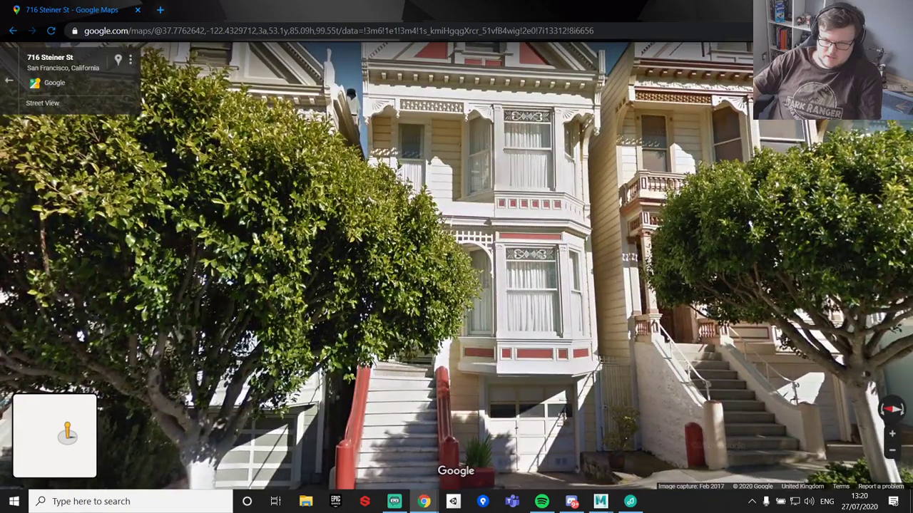
key("alt+Tab")
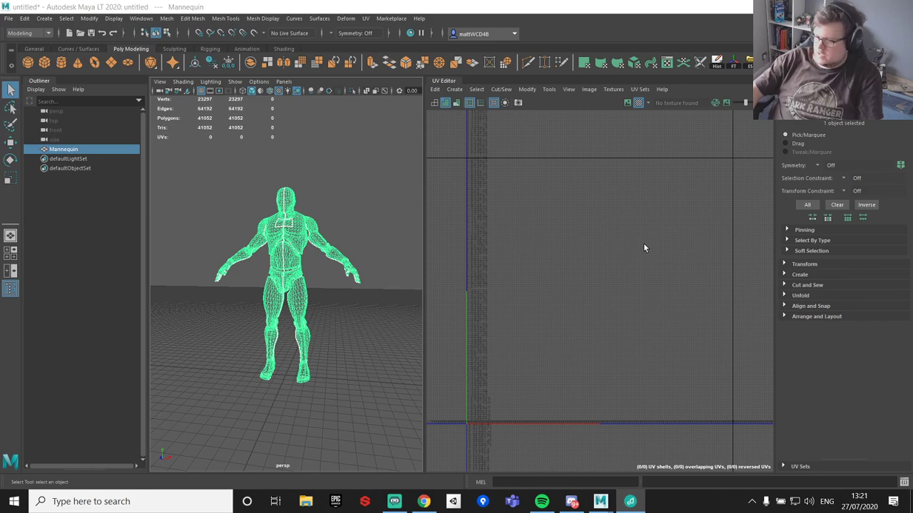
Lower Pretzel Premium's volume to 32 in the Volume Mixer, then close the mixer.
left_click(809, 501)
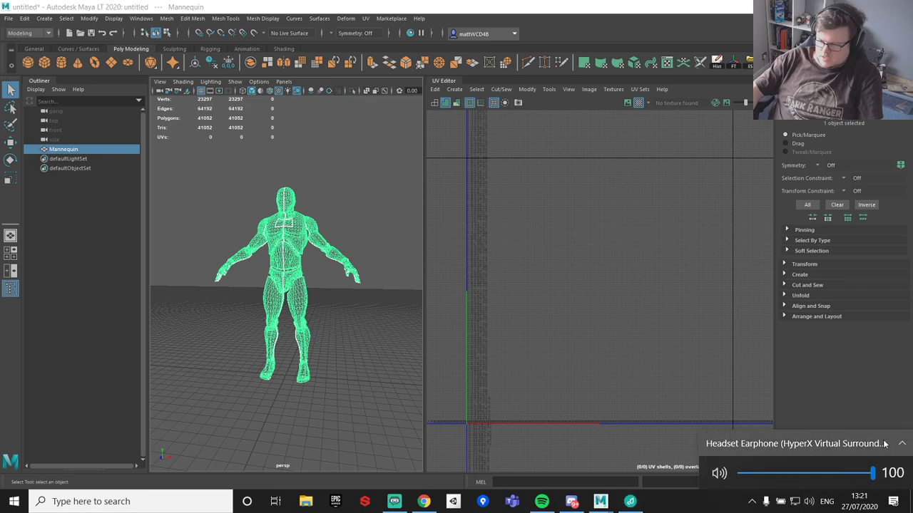
left_click(795, 445)
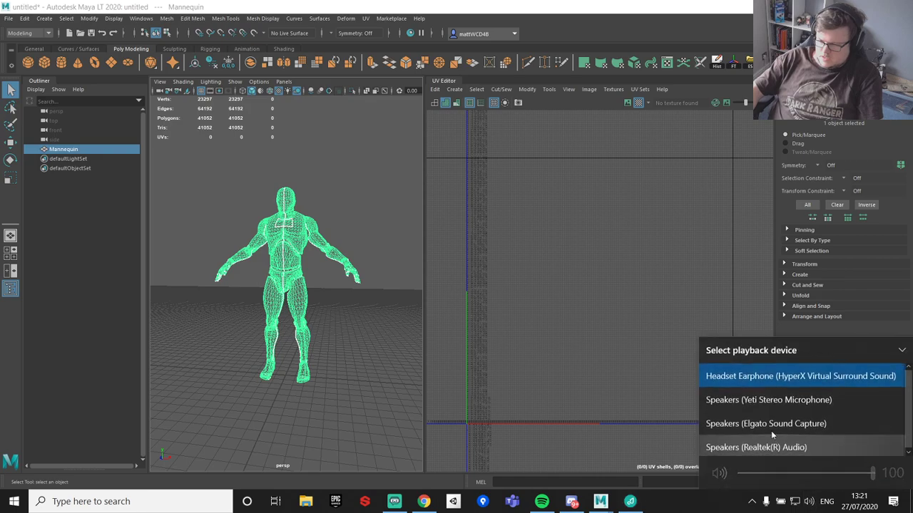
right_click(808, 502)
left_click(823, 450)
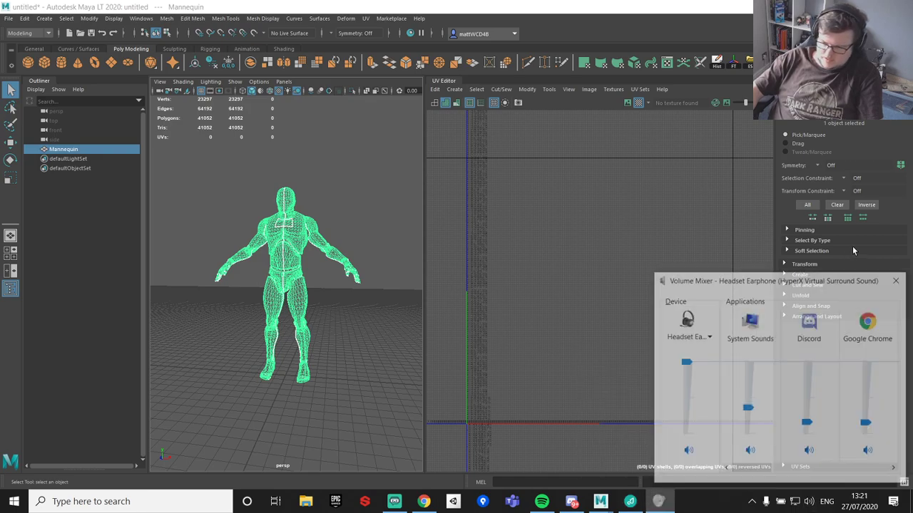
left_click_drag(767, 472, 880, 472)
left_click_drag(866, 368, 866, 419)
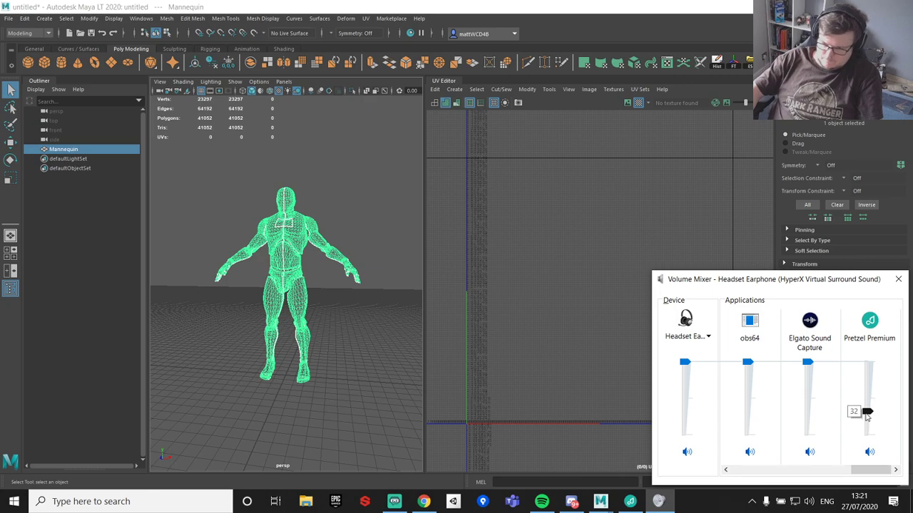
left_click(898, 279)
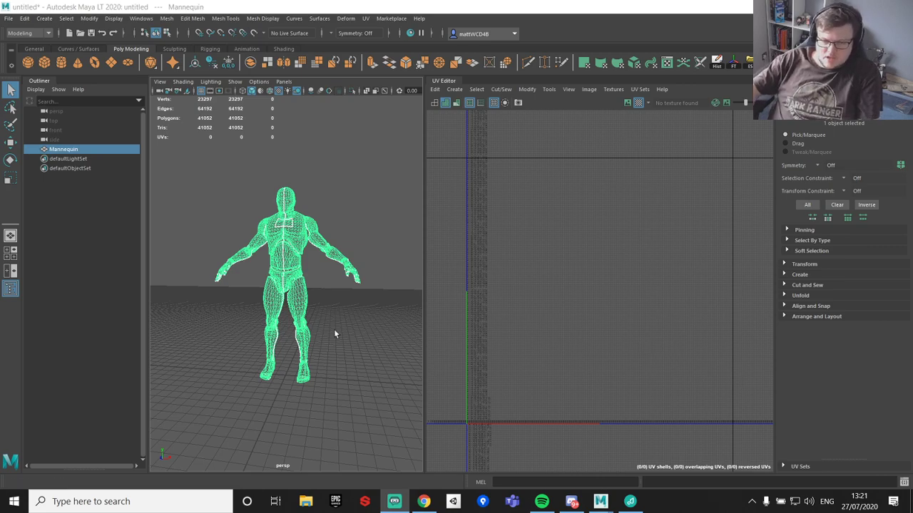
middle_click_drag(320, 305, 313, 266, "alt")
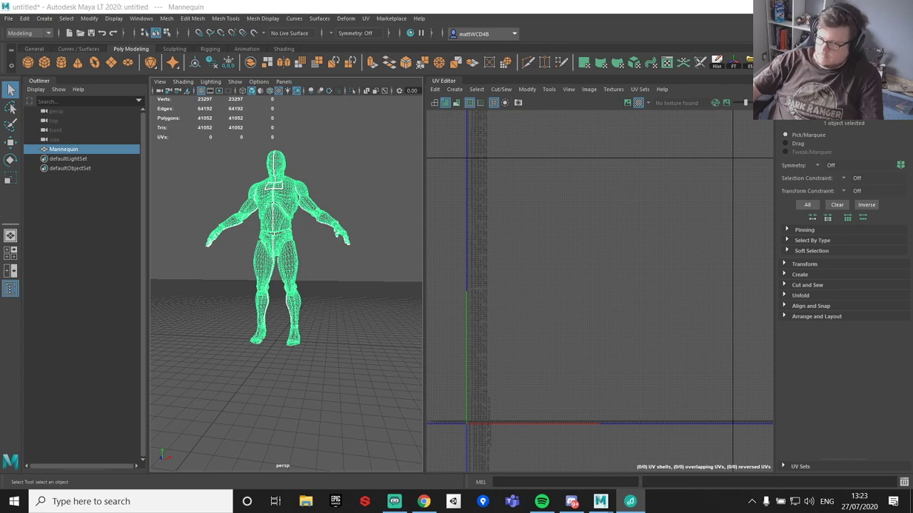
Back in Maya, zoom out over the mannequin and frame it with F.
key("alt+Tab")
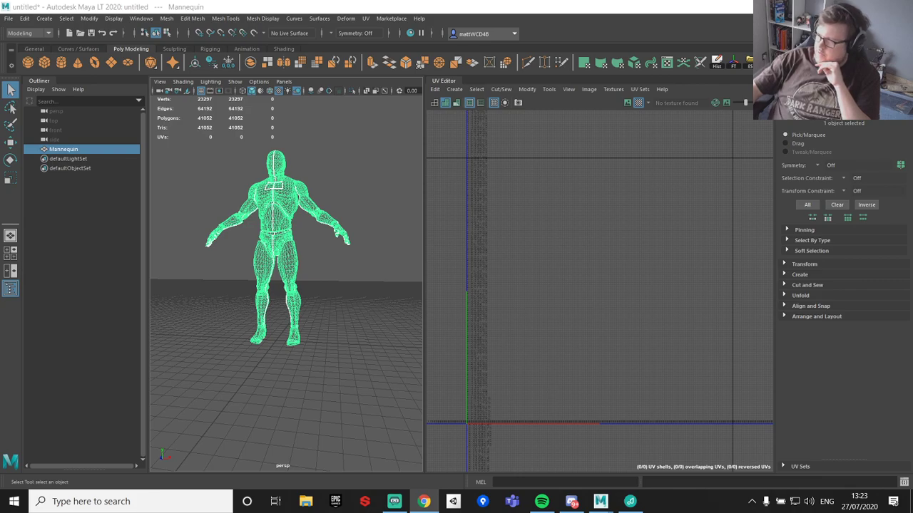
scroll(309, 272, "down", 3)
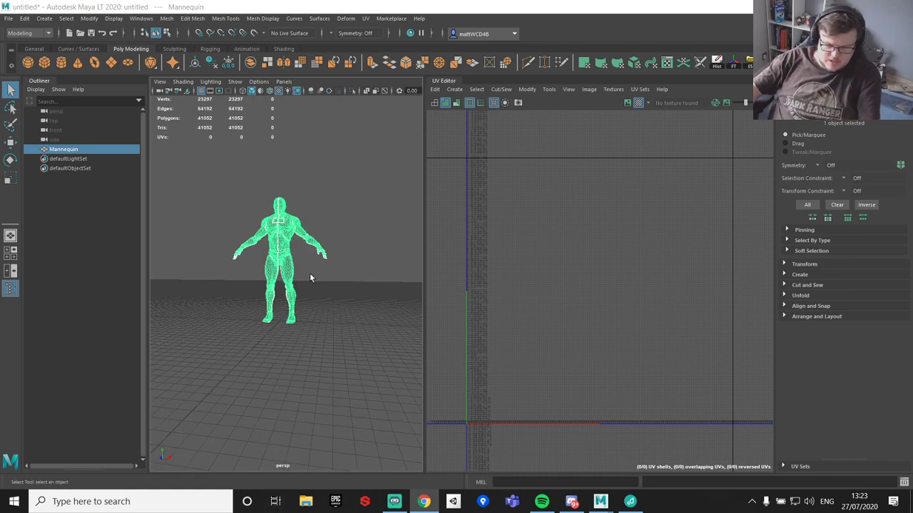
left_click_drag(310, 272, 313, 253, "alt")
key("f")
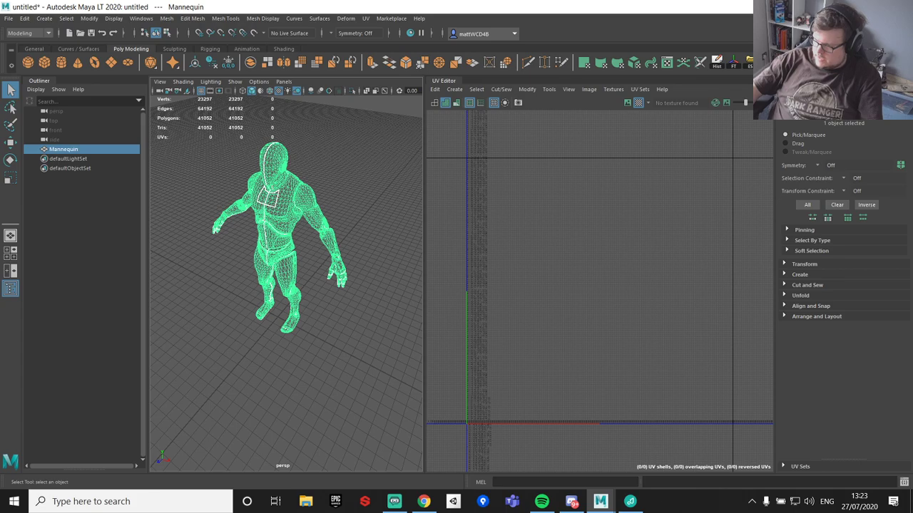
Create a polygon cube and scale it into a long flat slab beneath the mannequin.
left_click(45, 62)
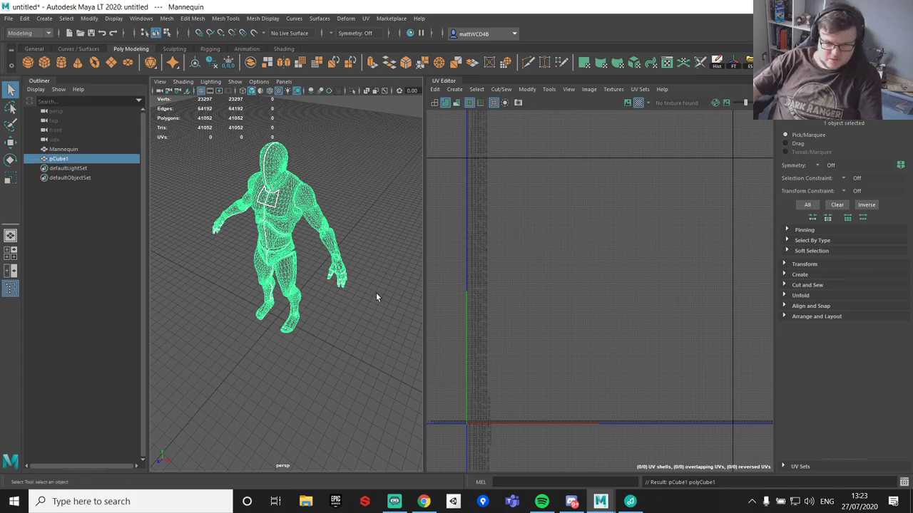
key("f")
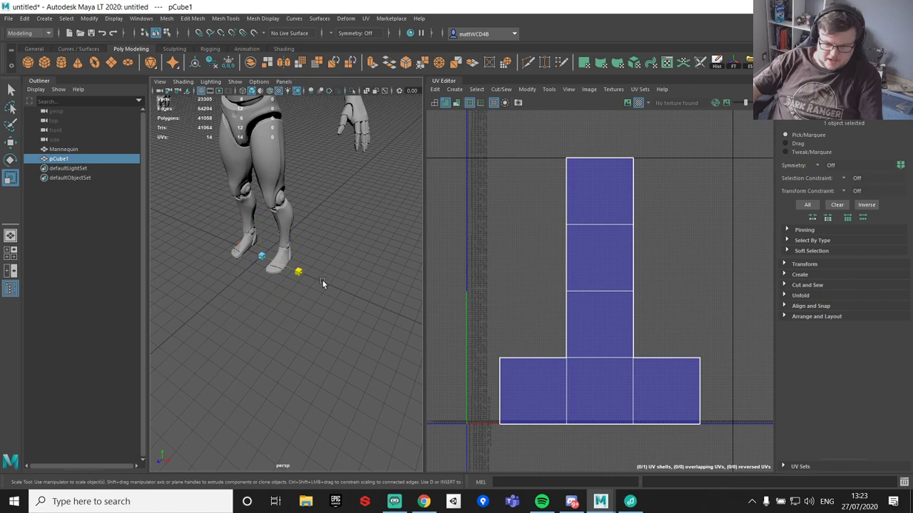
key("r")
scroll(334, 294, "down", 3)
left_click_drag(305, 279, 353, 300)
scroll(309, 278, "up", 2)
left_click_drag(309, 279, 349, 261, "alt")
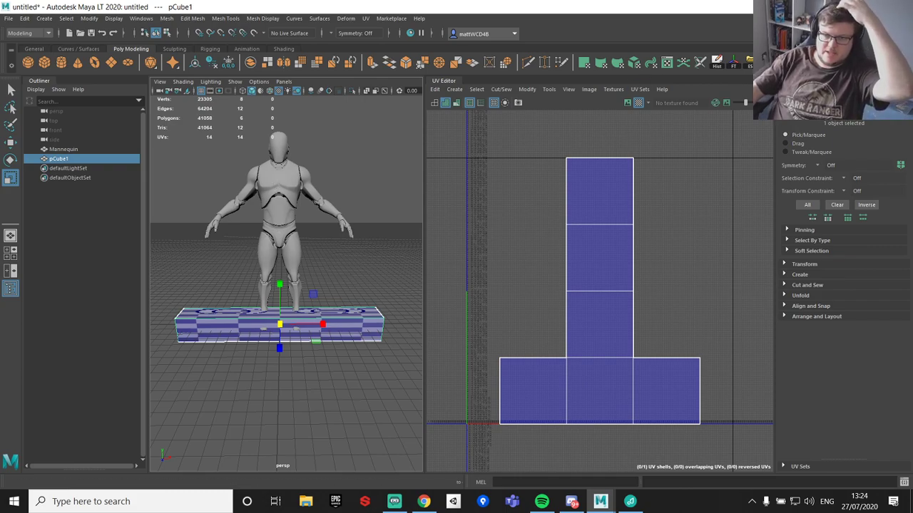
key("alt+Tab")
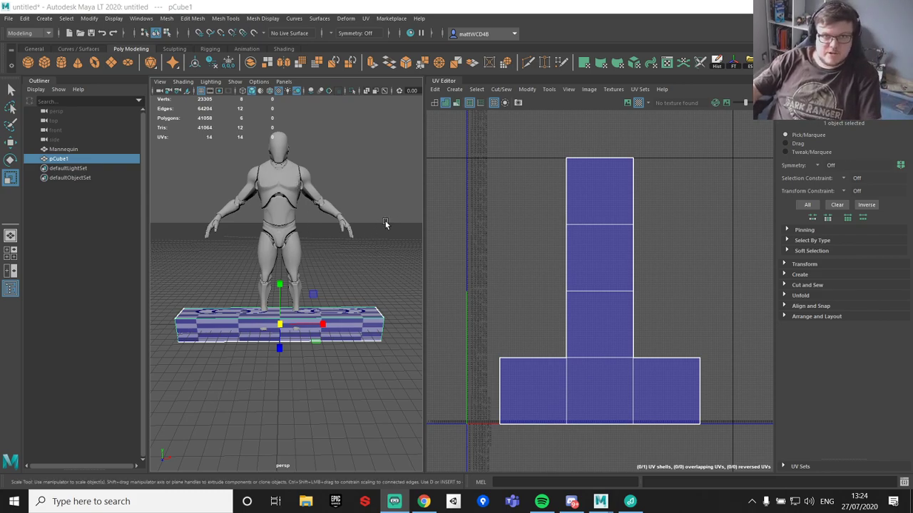
left_click_drag(387, 224, 306, 271, "alt")
Shorten the box by moving its end vertices inward in vertex mode.
key("q")
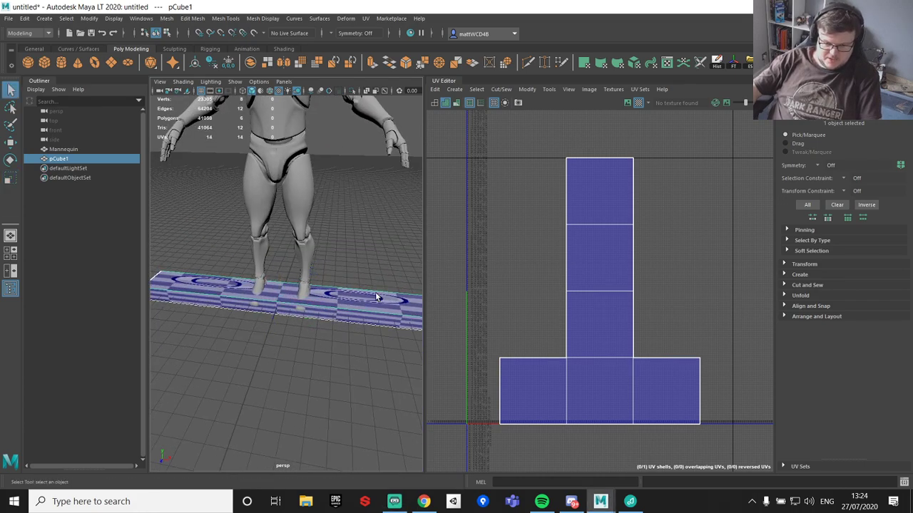
right_click_drag(378, 241, 294, 225)
left_click_drag(346, 266, 347, 224, "alt")
left_click_drag(347, 224, 442, 391)
key("w")
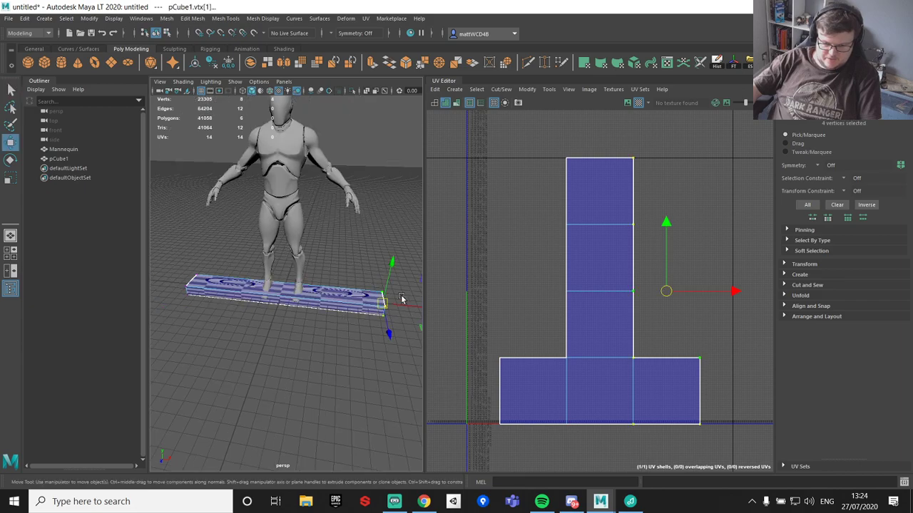
left_click_drag(412, 308, 282, 360)
left_click_drag(251, 283, 271, 294)
left_click_drag(399, 291, 365, 285, "alt")
scroll(365, 285, "up", 6)
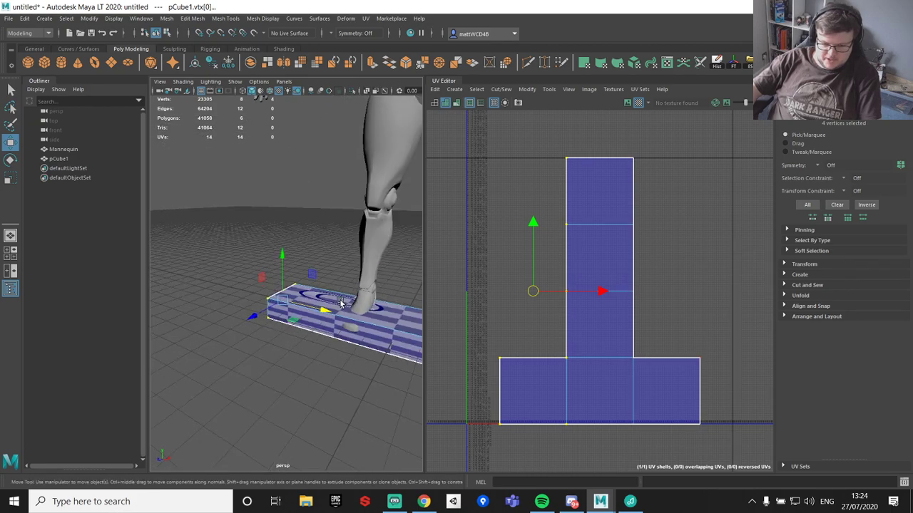
left_click_drag(281, 280, 283, 240, "alt")
key("F8")
In the front view, raise the slab's four top vertices to make it taller.
key("space")
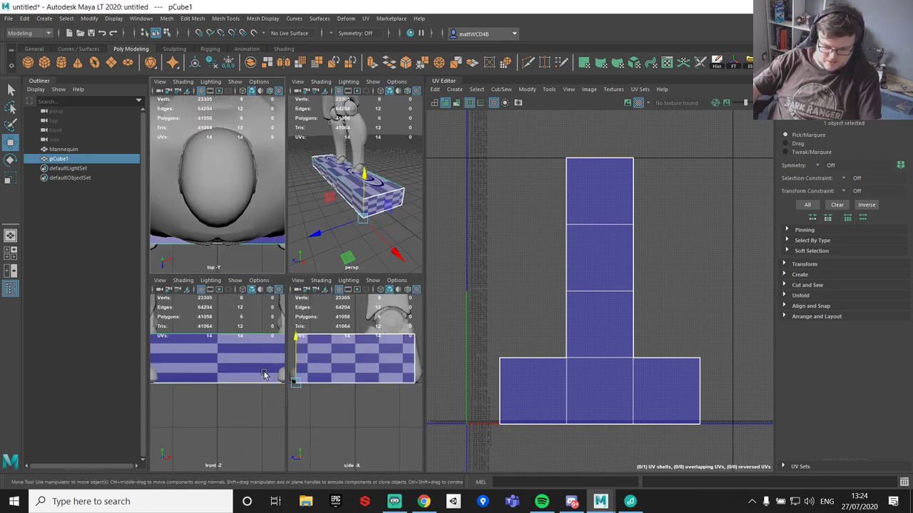
key("space")
scroll(320, 251, "down", 3)
key("q")
scroll(279, 263, "down", 2)
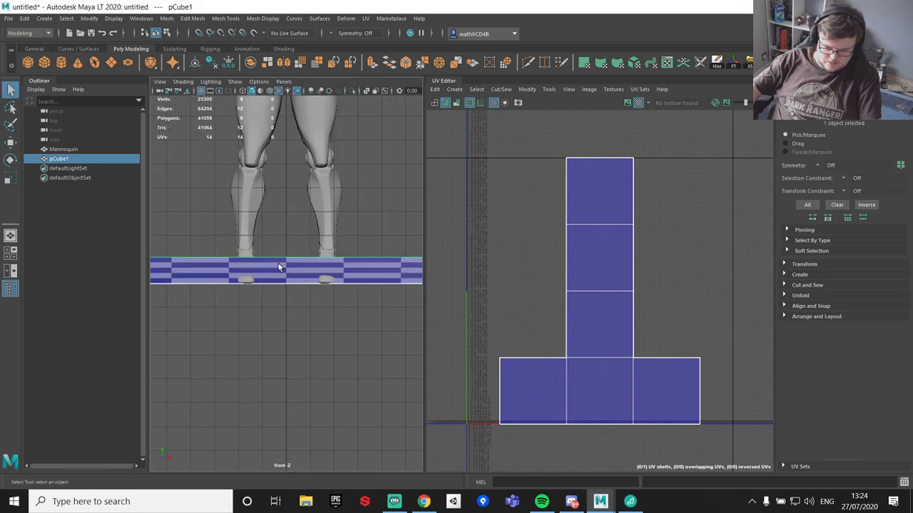
right_click_drag(278, 242, 233, 249)
left_click_drag(163, 240, 434, 271)
key("w")
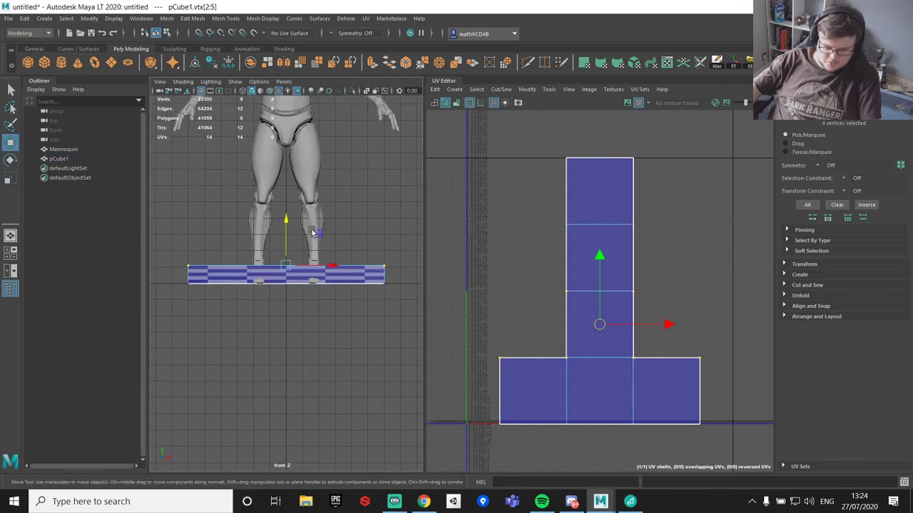
mouse_move(291, 263)
left_mouse_down()
mouse_move(291, 225)
mouse_move(309, 263)
left_mouse_up()
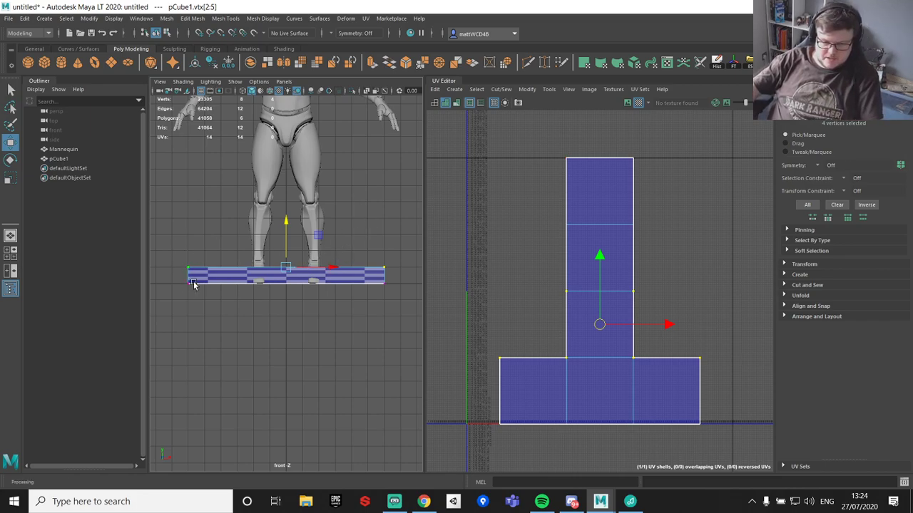
Try moving the slab's bottom vertices up, then undo that change.
left_click_drag(177, 266, 253, 318)
key("r")
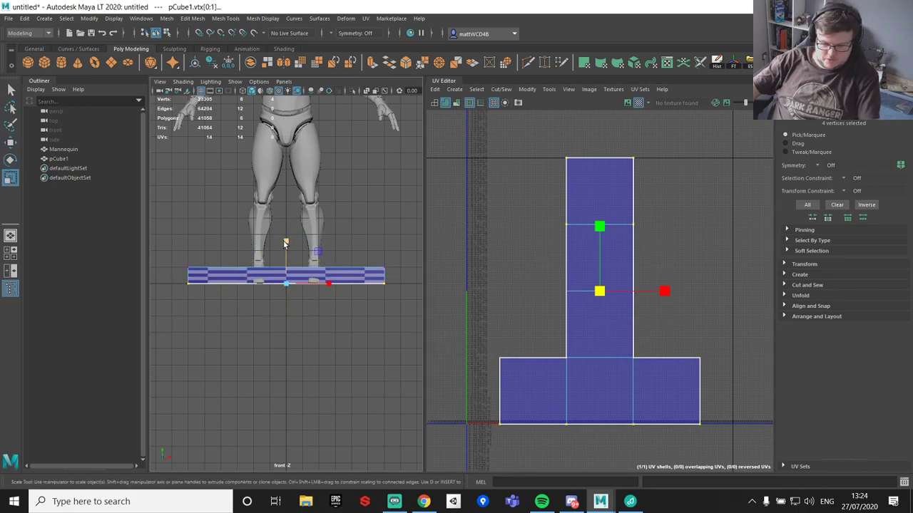
key("w")
left_click_drag(288, 238, 279, 270)
key("ctrl+z")
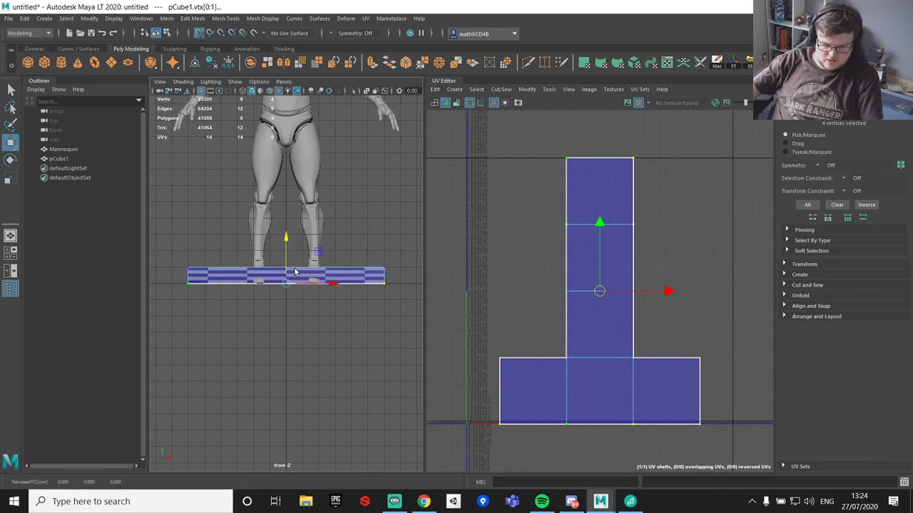
Pull the four right-end vertices of the slab left to shorten it.
key("q")
right_click_drag(348, 241, 432, 155)
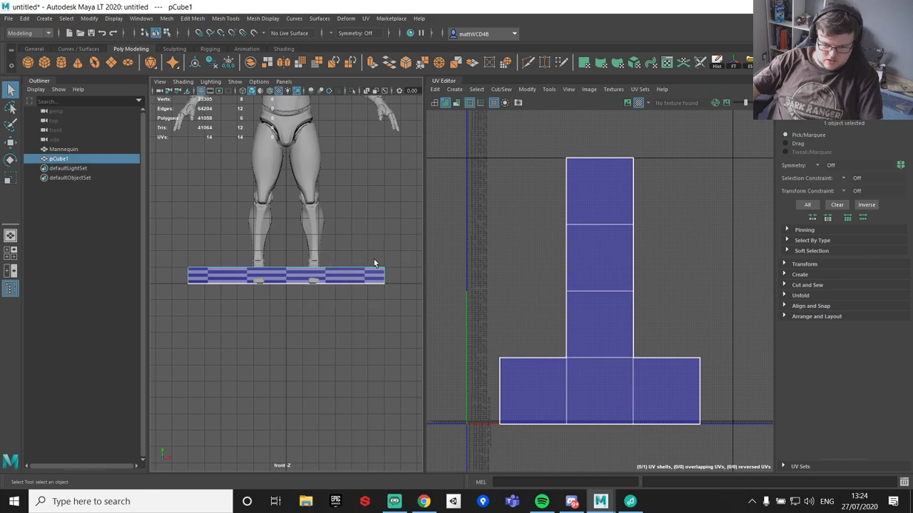
right_click_drag(372, 275, 329, 242)
left_click_drag(356, 221, 358, 278)
key("w")
left_click_drag(145, 310, 148, 285)
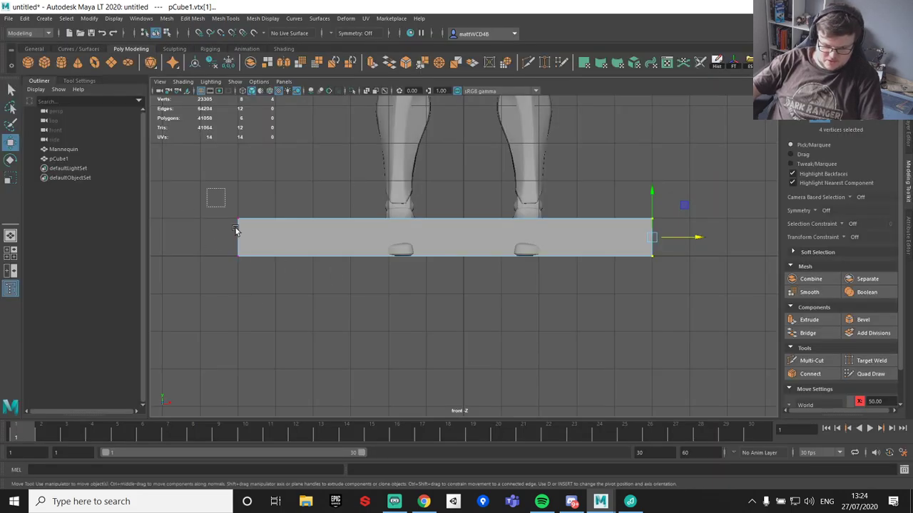
In the top view, move one long side's vertices inward to narrow the slab's depth.
left_click_drag(236, 231, 271, 242, "alt")
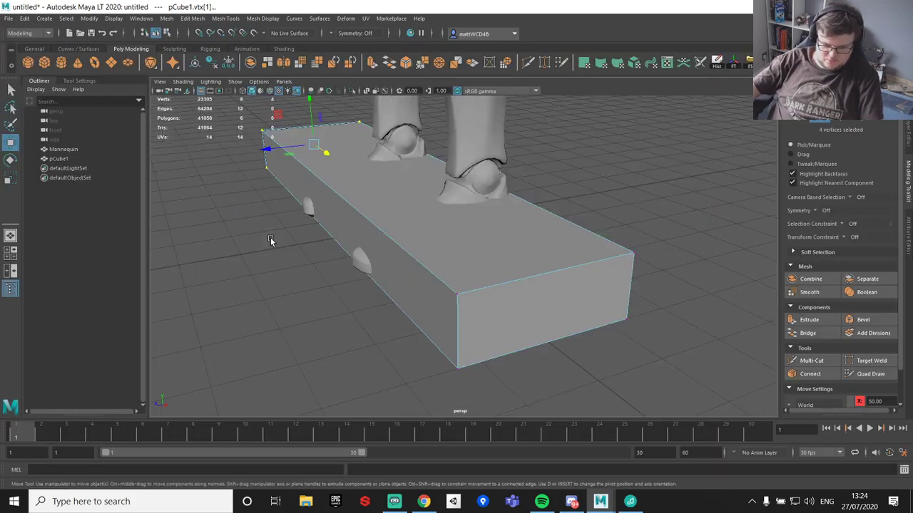
left_click_drag(301, 205, 310, 238, "alt")
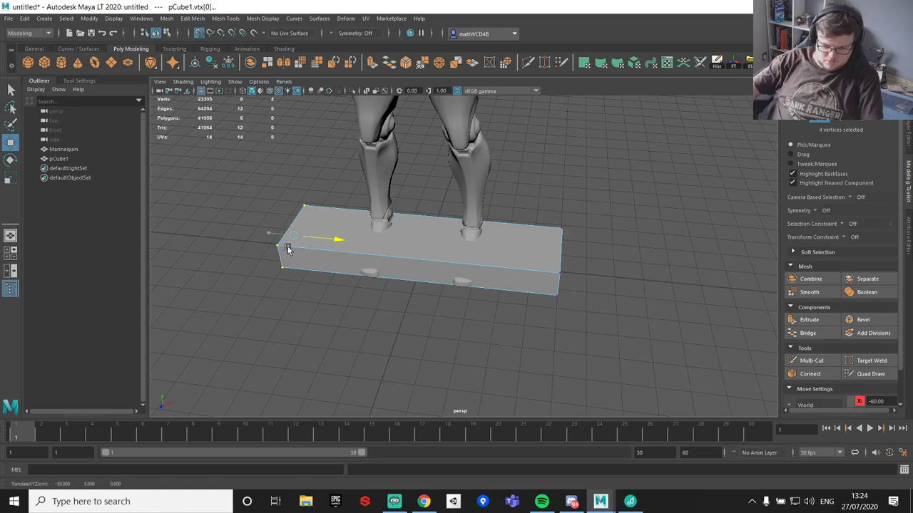
key("space")
key("space")
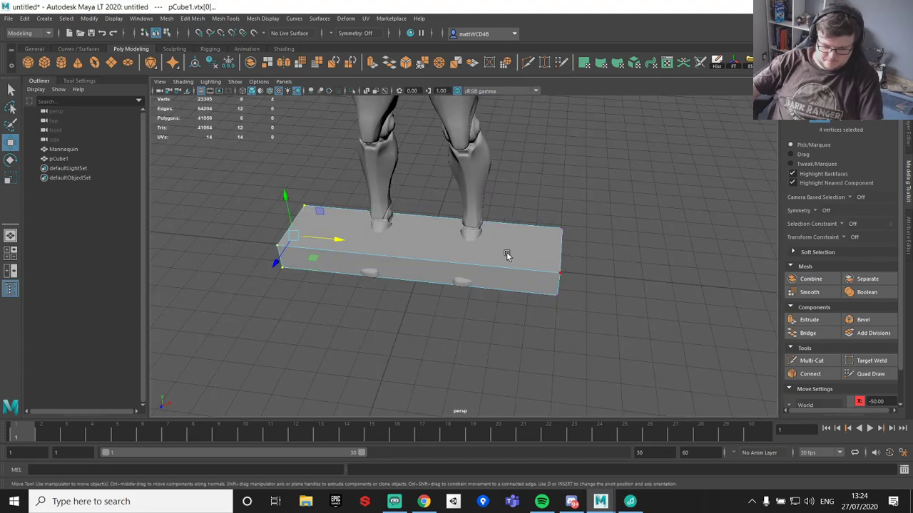
key("space")
key("space")
scroll(499, 264, "up", 2)
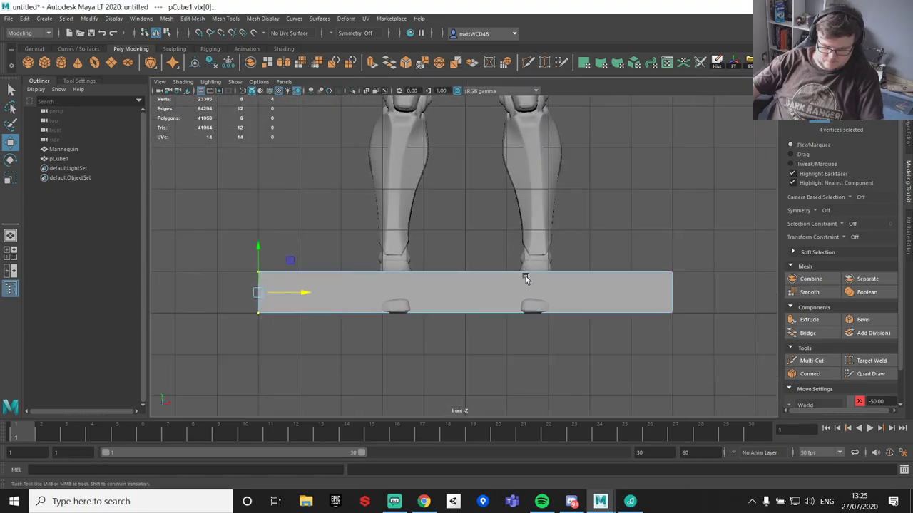
middle_click_drag(526, 275, 477, 266, "alt")
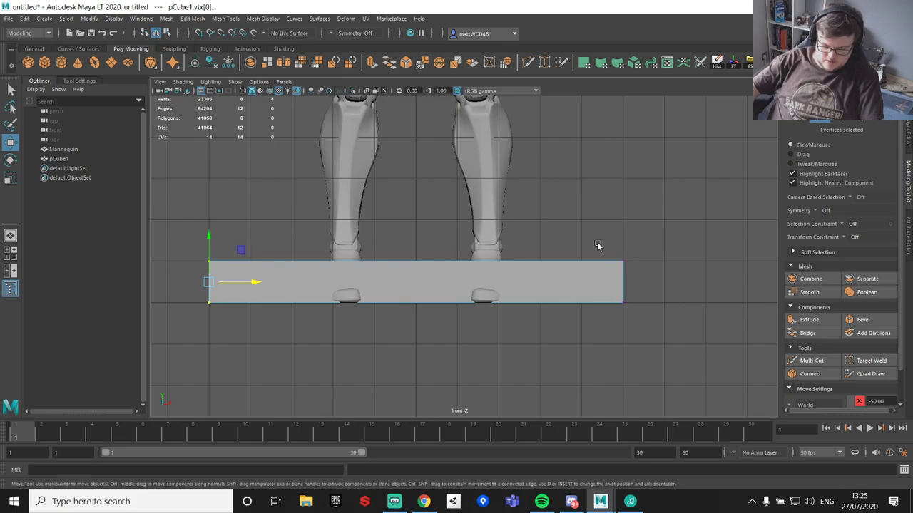
key("space")
key("space")
scroll(435, 218, "down", 6)
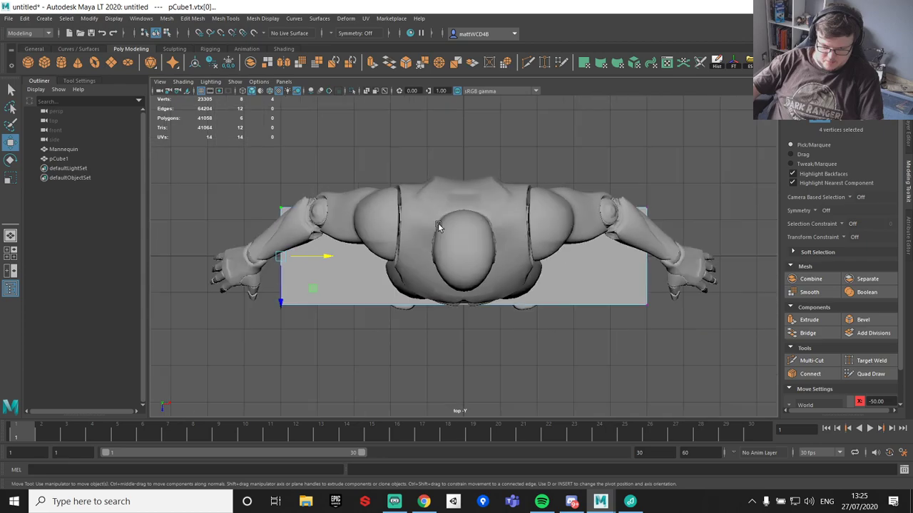
left_click_drag(301, 186, 666, 247)
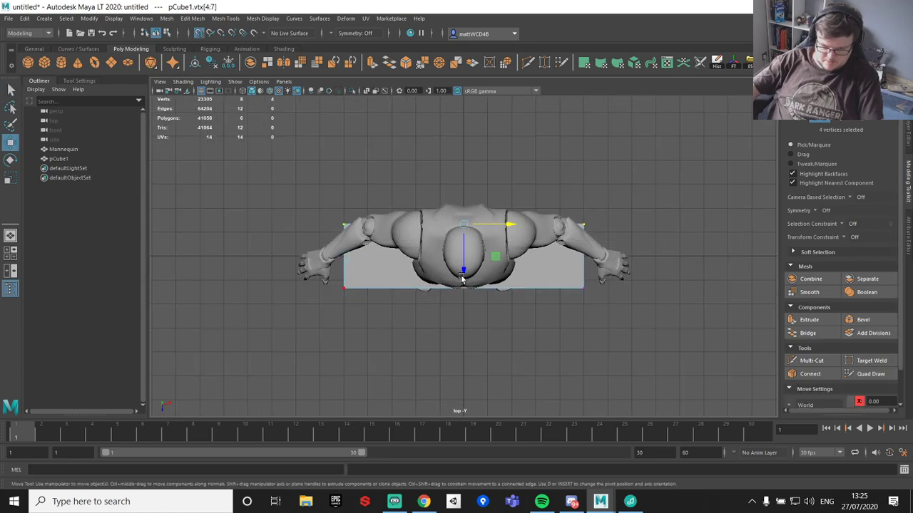
mouse_move(464, 275)
left_mouse_down()
mouse_move(464, 301)
mouse_move(464, 282)
left_mouse_up()
Return to the four-view layout and select the whole slab with the Move tool.
key("space")
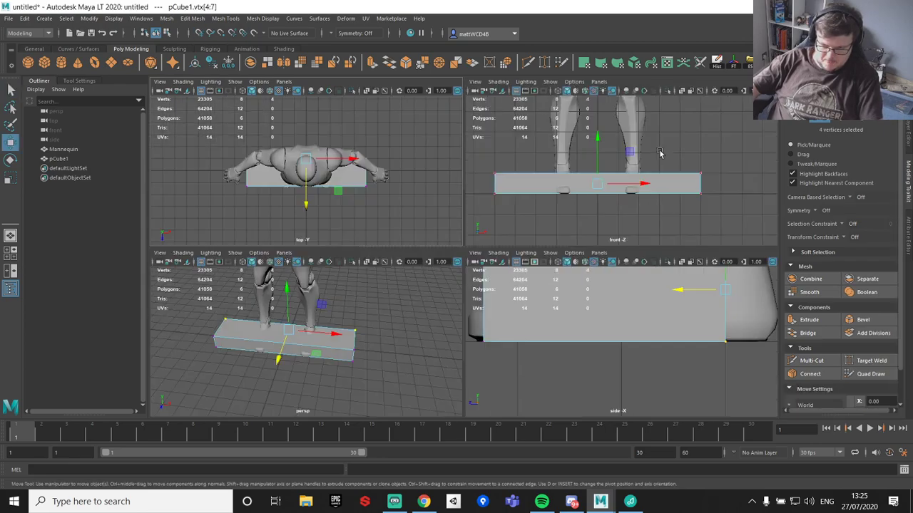
key("space")
left_click_drag(625, 254, 535, 250, "alt")
key("space")
key("space")
left_click_drag(377, 314, 492, 241, "alt")
key("q")
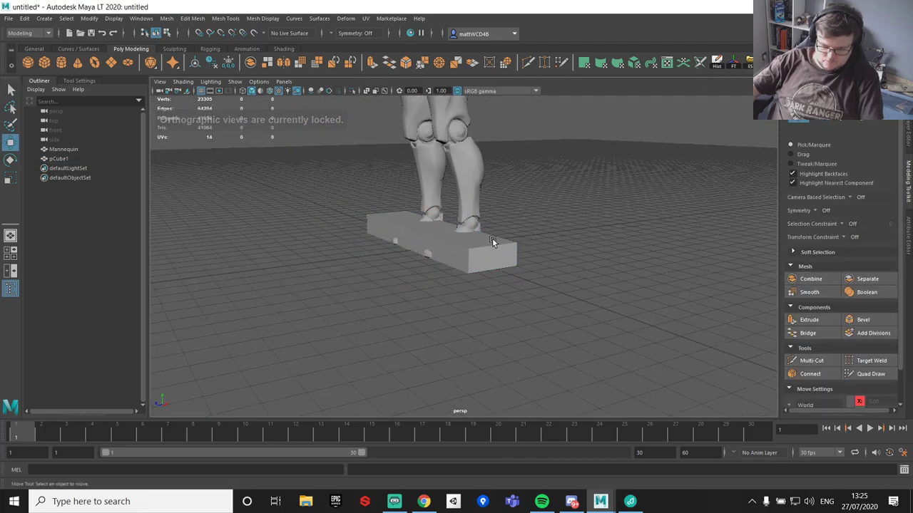
left_click(492, 243)
key("w")
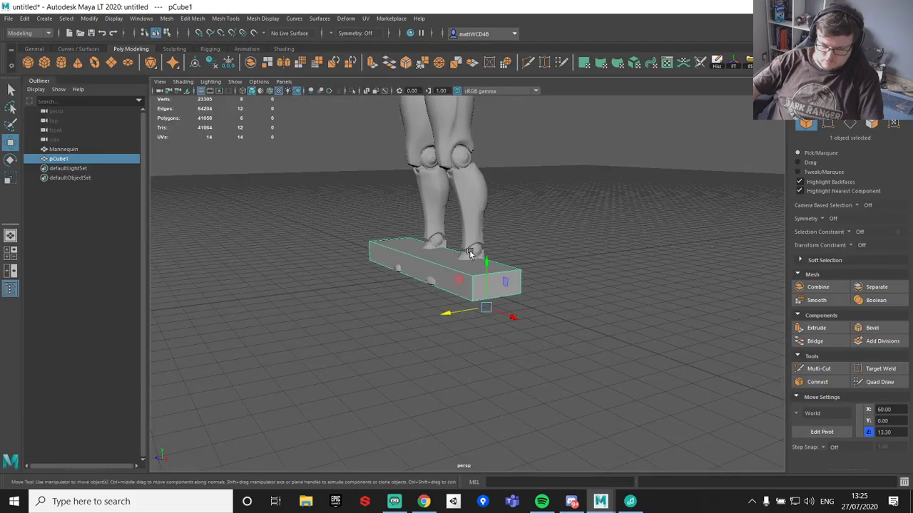
Shift-drag a raised copy of the slab as a step, then undo the extra duplicates, keeping pCube2.
left_click_drag(570, 228, 564, 213, "alt")
scroll(502, 350, "up", 3)
scroll(502, 350, "down", 3)
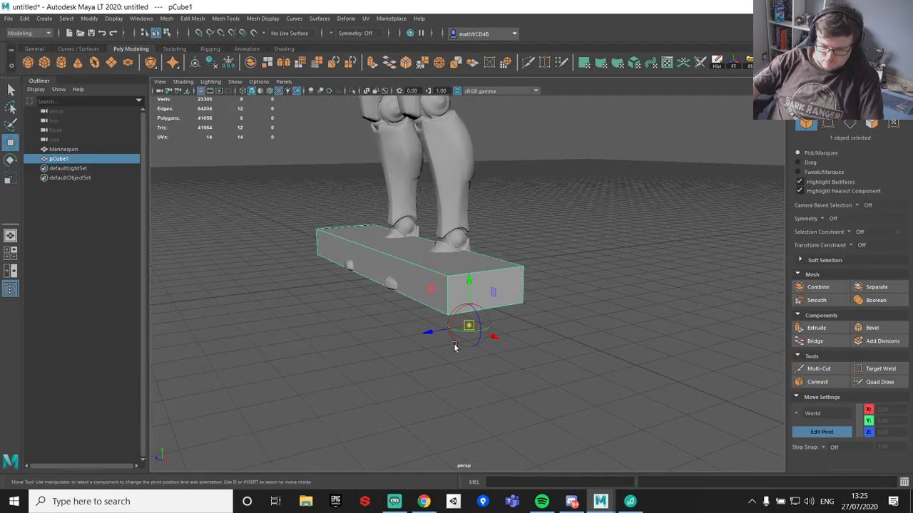
mouse_move(452, 347)
left_mouse_down("shift")
mouse_move(458, 326)
mouse_move(520, 261)
mouse_move(473, 275)
mouse_move(473, 285)
mouse_move(530, 255)
mouse_move(485, 318)
mouse_move(531, 274)
mouse_move(483, 301)
mouse_move(470, 295)
mouse_move(522, 274)
left_mouse_up("shift")
left_click_drag(562, 242, 559, 294, "alt")
key("ctrl+z")
key("ctrl+z")
key("ctrl+z")
key("ctrl+z")
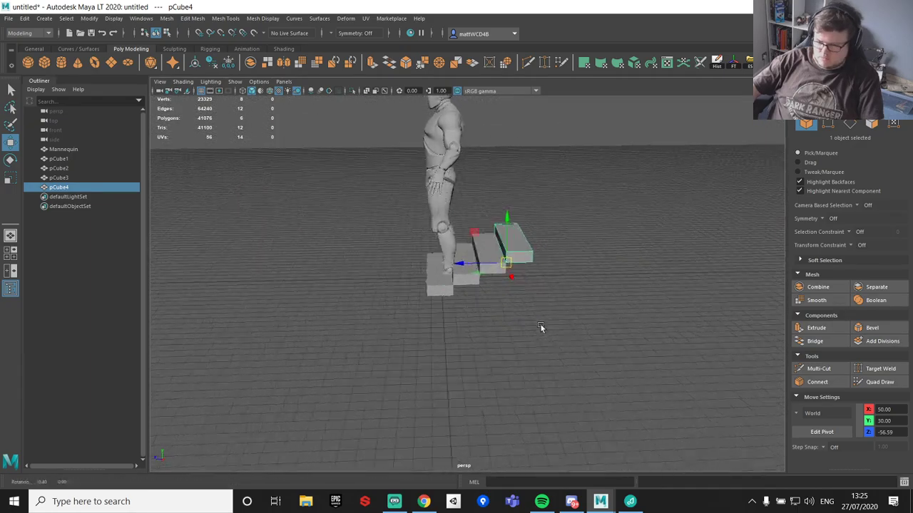
key("ctrl+z")
key("ctrl+z")
key("ctrl+z")
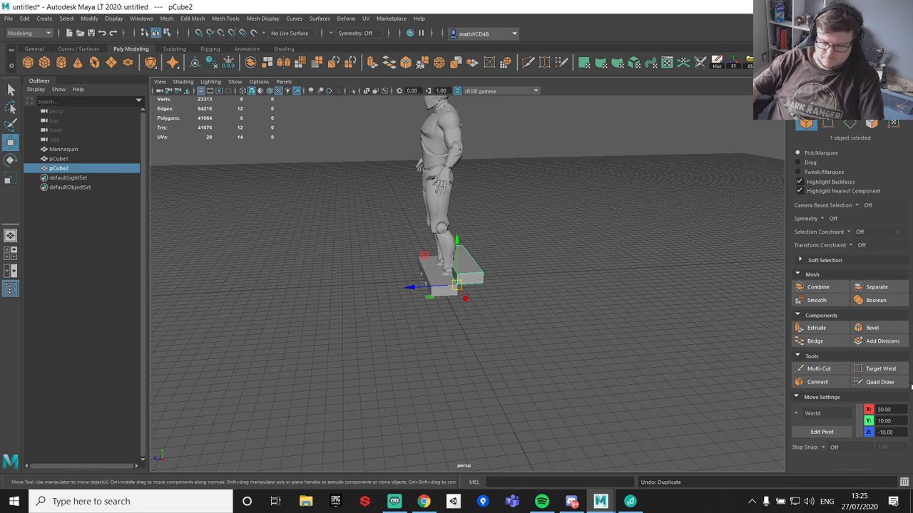
Turn Pretzel's volume down in the Volume Mixer and close it.
right_click(809, 501)
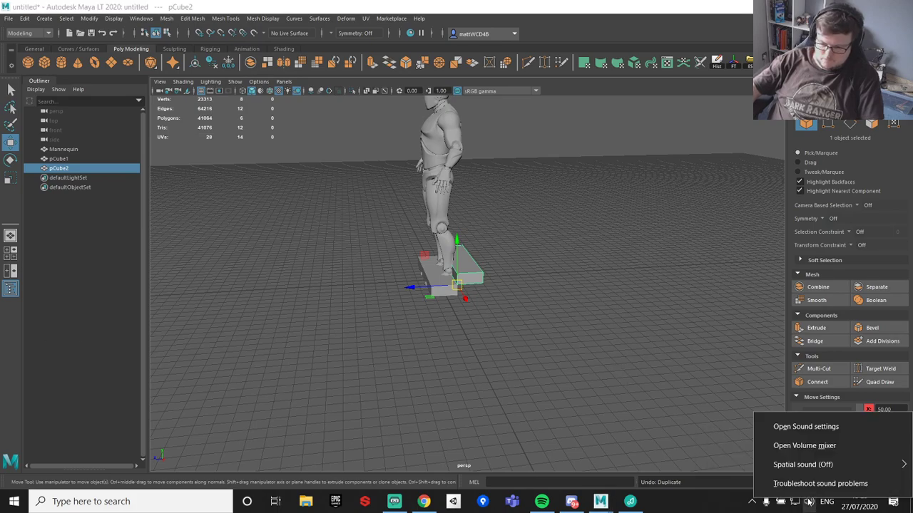
left_click(815, 443)
left_click_drag(756, 469, 866, 470)
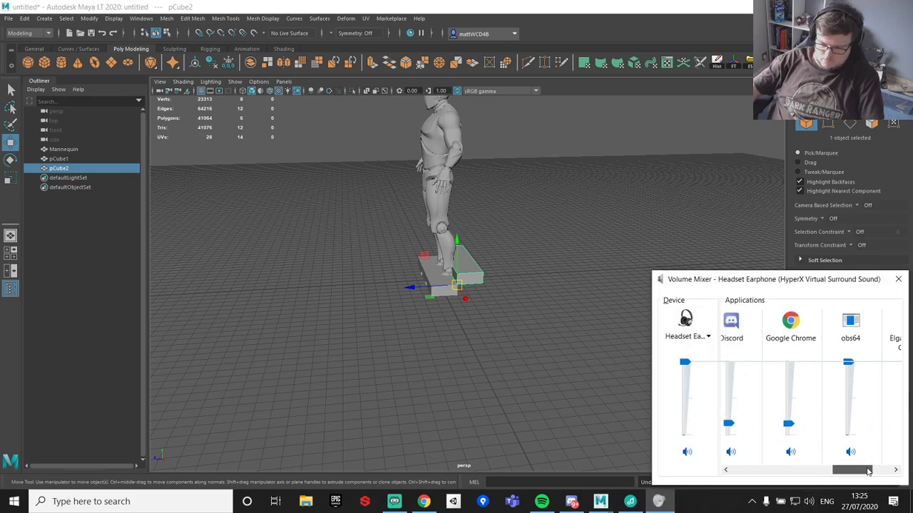
left_click(867, 413)
left_click_drag(866, 414, 866, 421)
left_click(898, 279)
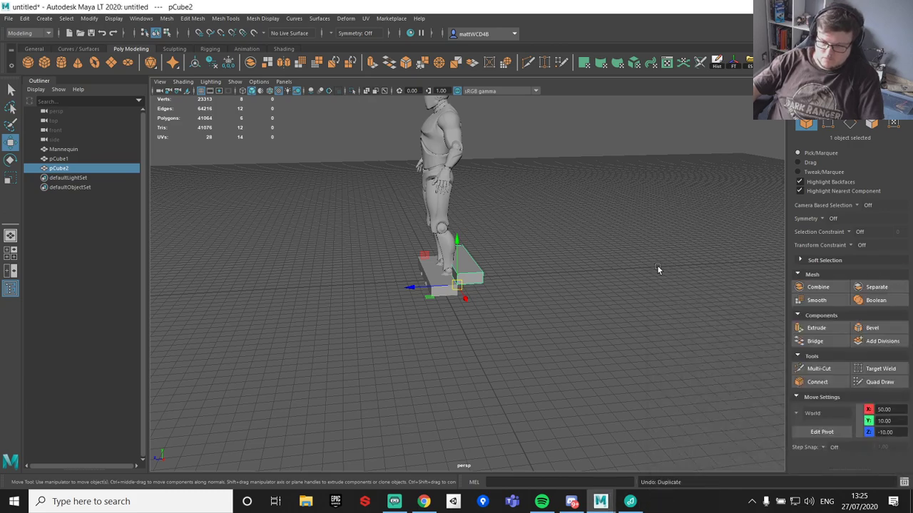
Frame and delete the duplicate block pCube2, then glance at the Street View reference.
key("f")
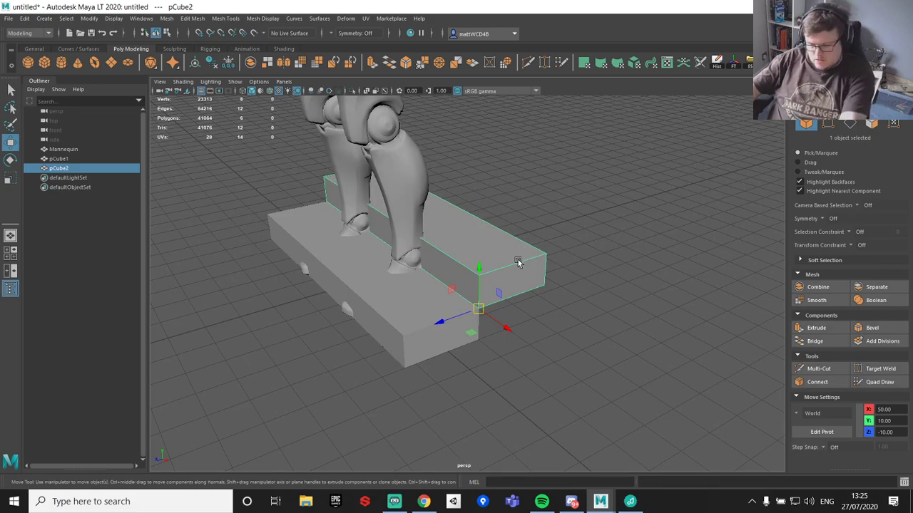
key("Delete")
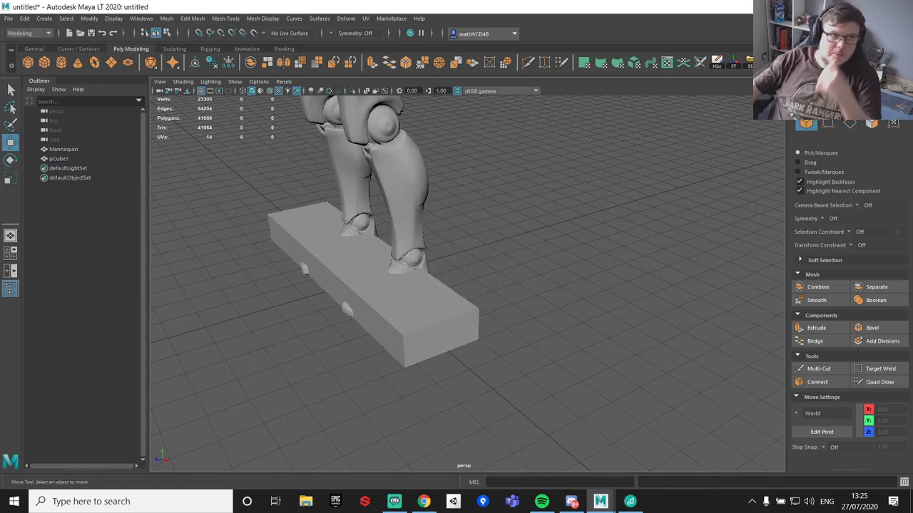
left_click(424, 501)
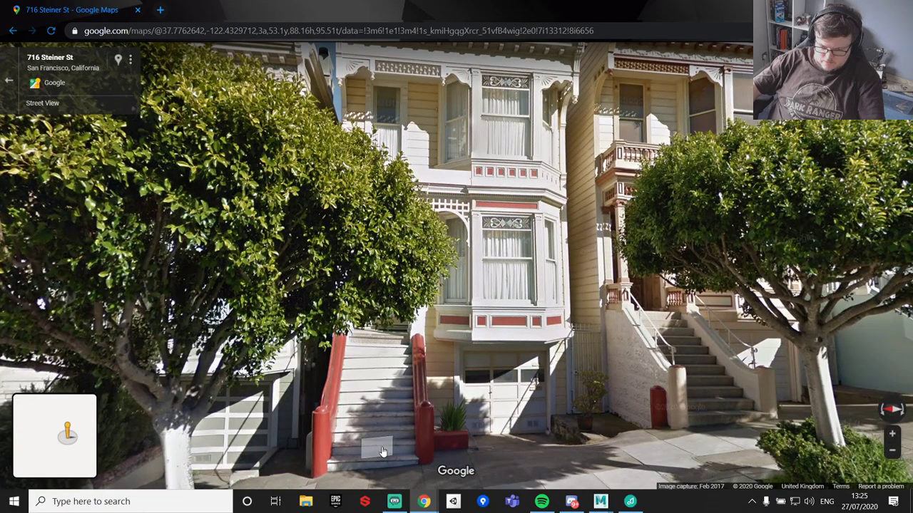
key("alt+Tab")
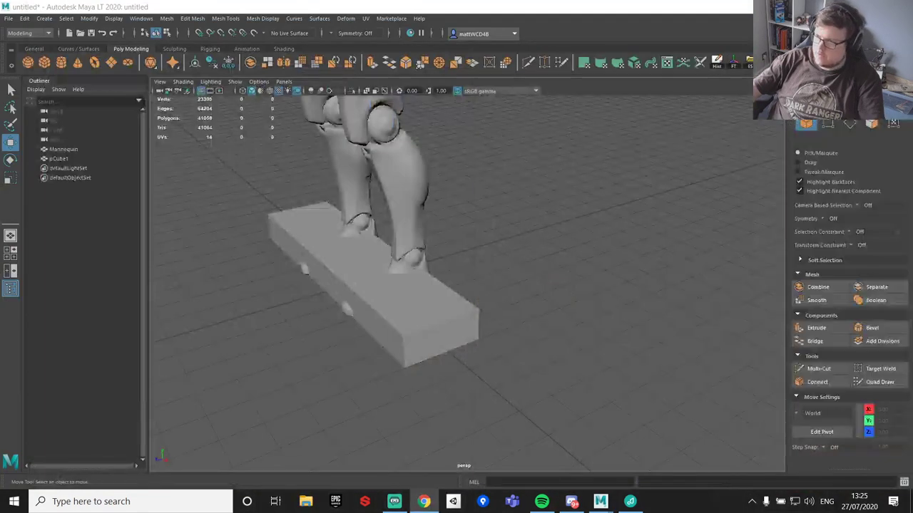
left_click_drag(391, 300, 440, 307, "alt")
Duplicate the slab with Ctrl+D and move the copy up and back to Y 13.11, Z -3.12.
left_click(442, 298)
right_click_drag(443, 268, 442, 268)
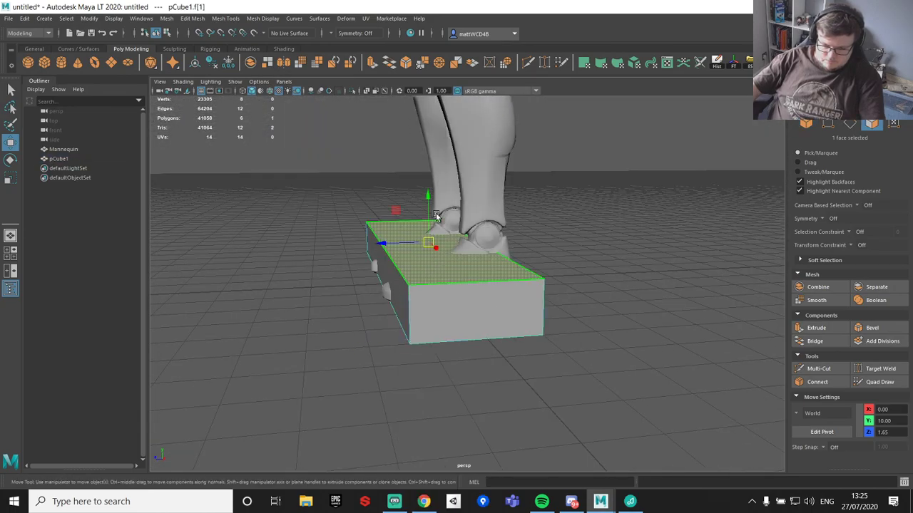
left_click(446, 265)
left_click_drag(446, 265, 459, 241, "alt")
key("F8")
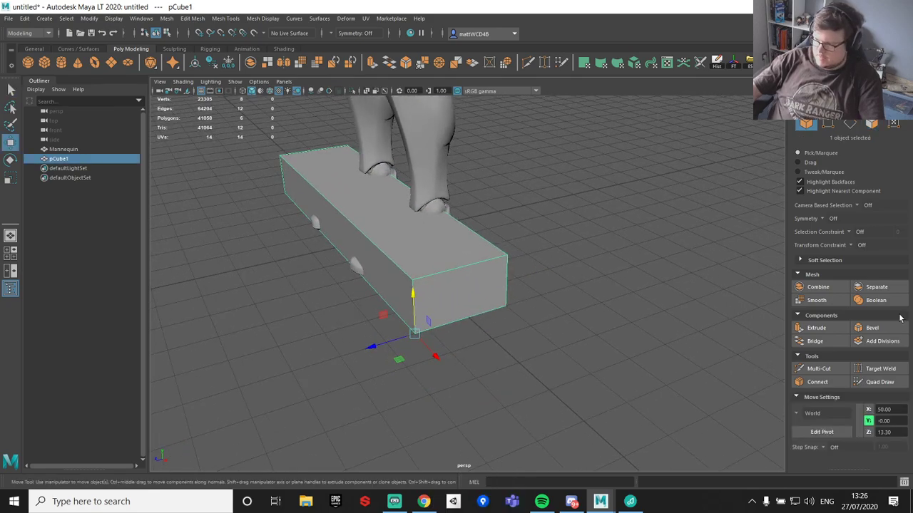
key("ctrl+d")
left_click_drag(416, 335, 488, 255)
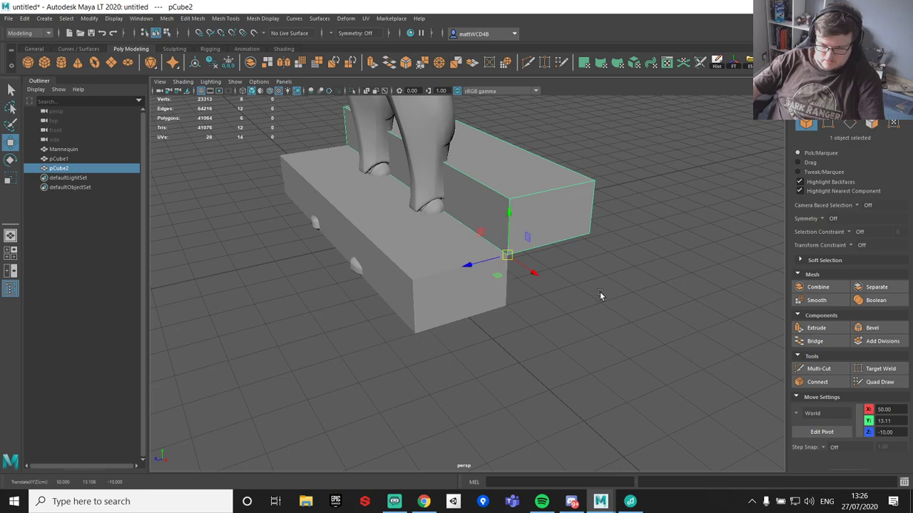
left_click_drag(599, 296, 455, 290, "alt")
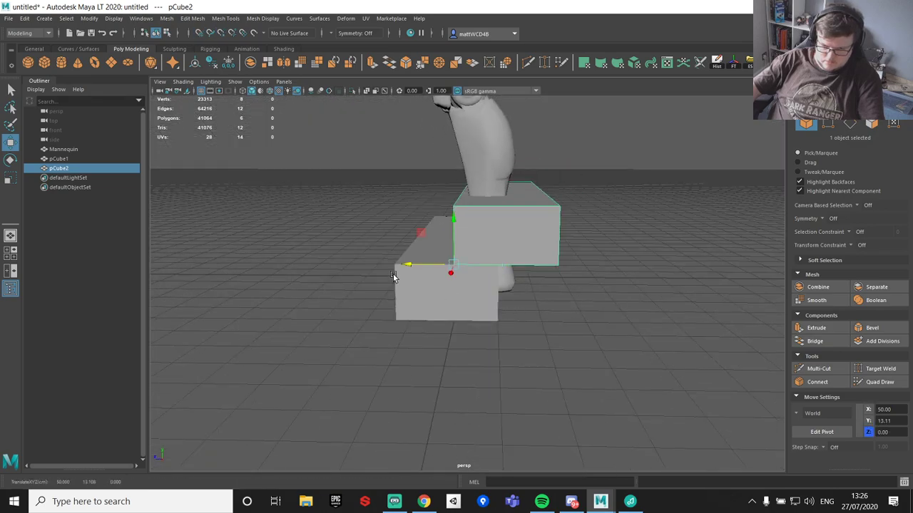
left_click_drag(392, 276, 471, 227, "alt")
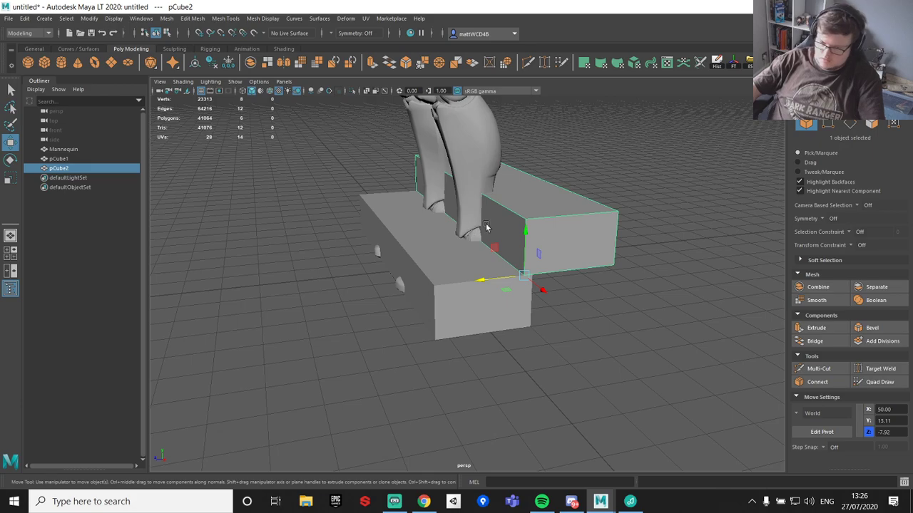
left_click_drag(486, 227, 406, 327, "alt")
Insert an edge loop on the front box and slide it along X.
left_click_drag(472, 363, 473, 287, "alt")
key("q")
left_click(481, 268)
right_click_drag(481, 268, 402, 279, "shift")
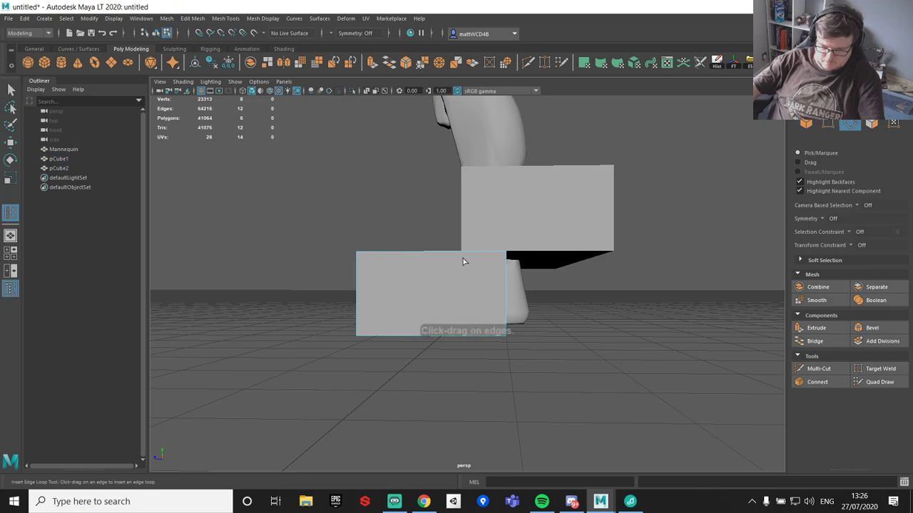
key("w")
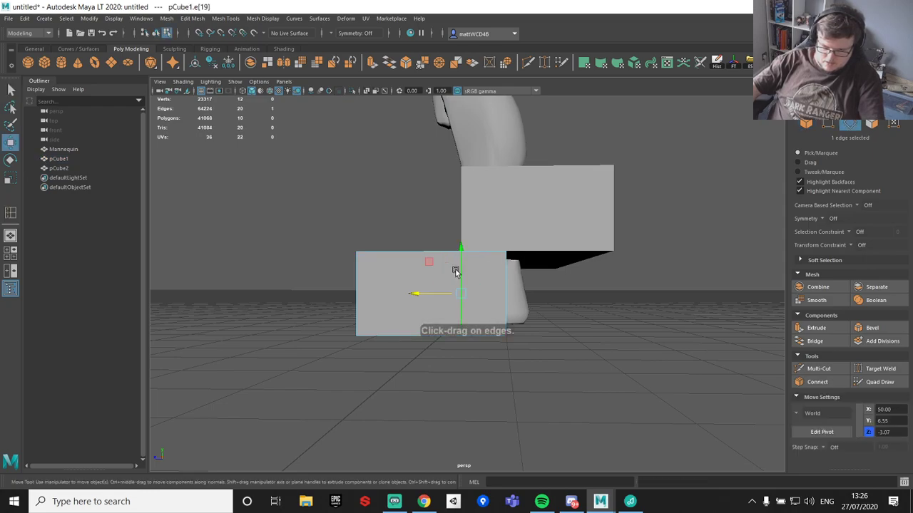
left_click(427, 291)
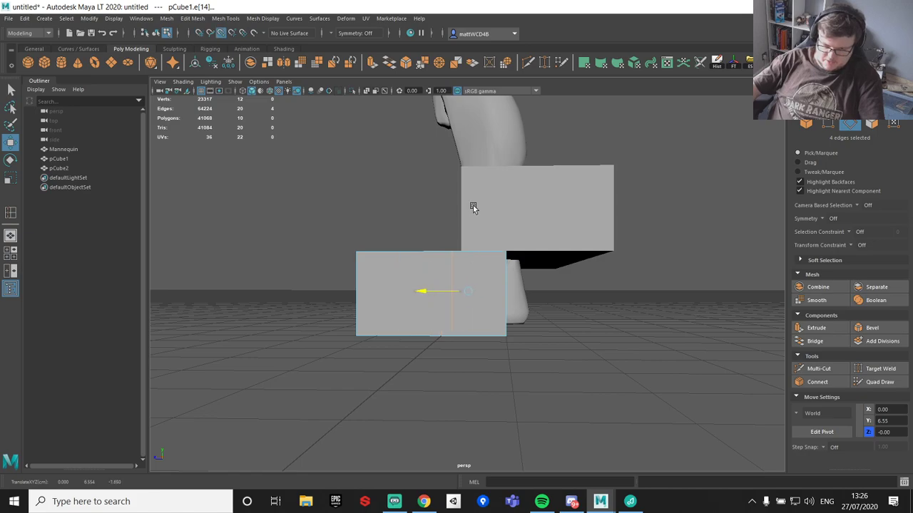
Turn on wireframe-on-shaded and select the second box in object mode.
left_click(271, 93)
left_click_drag(370, 271, 410, 387, "alt")
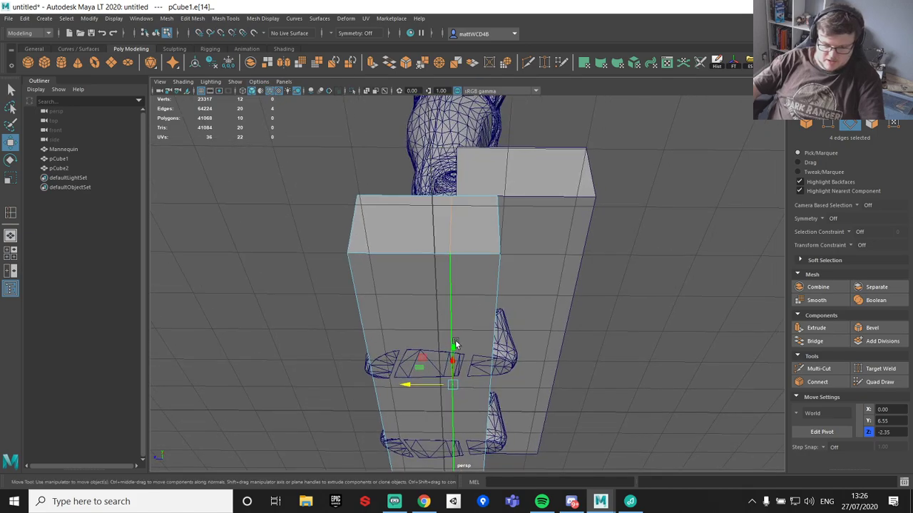
left_click_drag(457, 197, 526, 238, "alt")
key("q")
key("F8")
left_click(506, 222)
Delete the second box, then undo the deletion to restore it.
key("Delete")
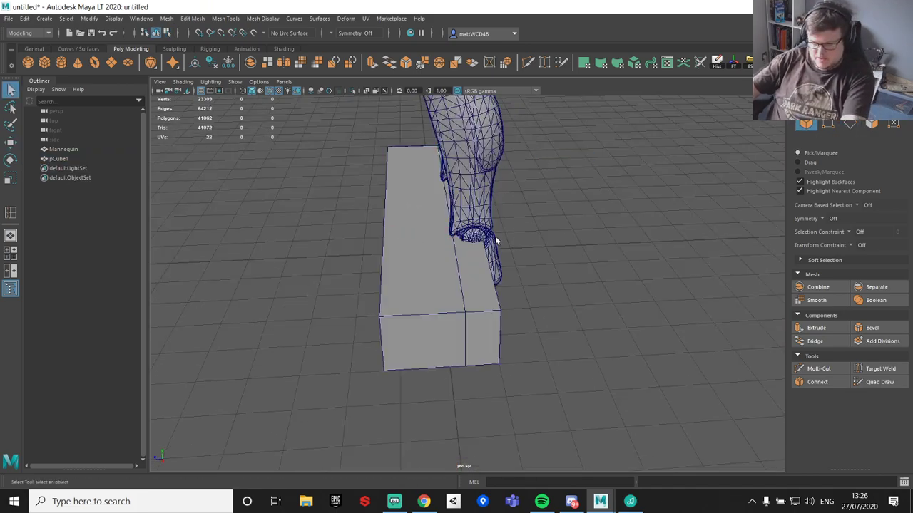
left_click(406, 289)
key("w")
key("ctrl+z")
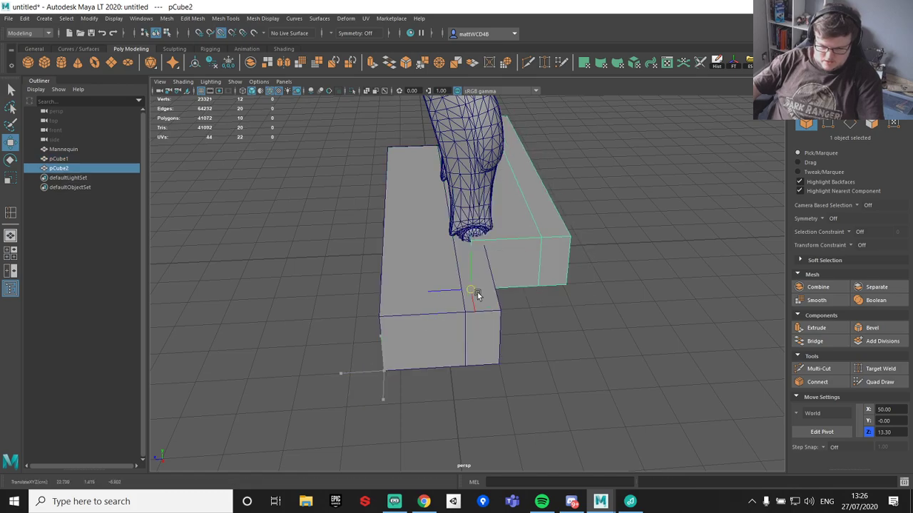
Repeatedly duplicate the box with Ctrl+D, snapping each copy up onto the previous step.
left_click(468, 314)
key("ctrl+d")
left_click_drag(464, 313, 425, 354)
key("ctrl+d")
key("ctrl+d")
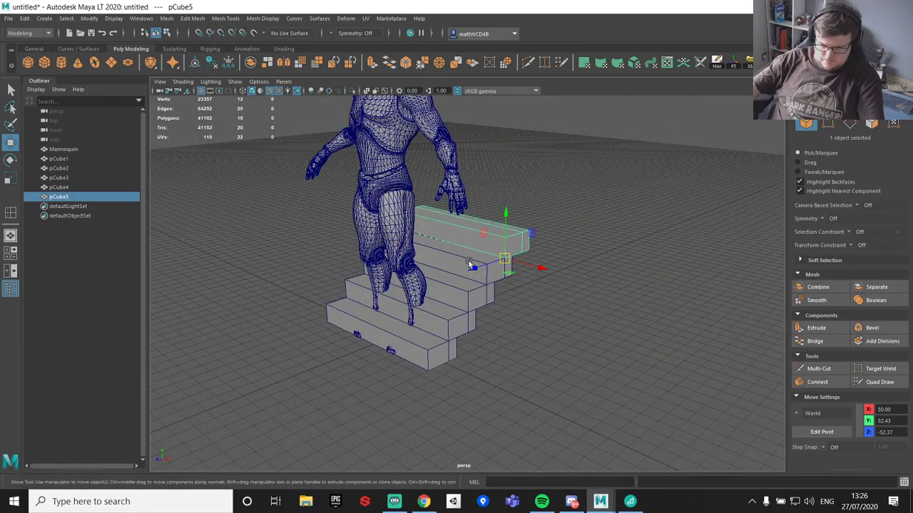
mouse_move(514, 251)
left_mouse_down("alt")
mouse_move(463, 274)
mouse_move(489, 230)
mouse_move(501, 235)
mouse_move(425, 308)
mouse_move(492, 207)
mouse_move(407, 291)
mouse_move(489, 267)
mouse_move(579, 294)
mouse_move(406, 367)
mouse_move(443, 341)
mouse_move(483, 330)
mouse_move(516, 292)
mouse_move(474, 182)
mouse_move(484, 287)
mouse_move(582, 275)
mouse_move(530, 245)
mouse_move(510, 264)
left_mouse_up("alt")
key("ctrl+d")
key("ctrl+d")
key("ctrl+d")
key("ctrl+d")
key("ctrl+d")
key("ctrl+d")
left_click(406, 367)
key("q")
left_click(464, 288, "shift")
Group all eleven steps and name the group Stairs in the Outliner.
left_click_drag(435, 196, 503, 284, "shift")
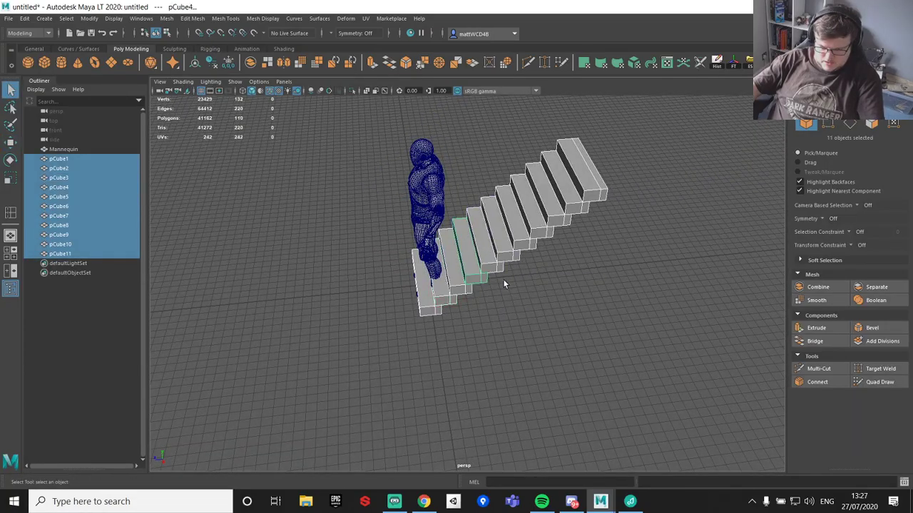
key("ctrl+g")
double_click(60, 159)
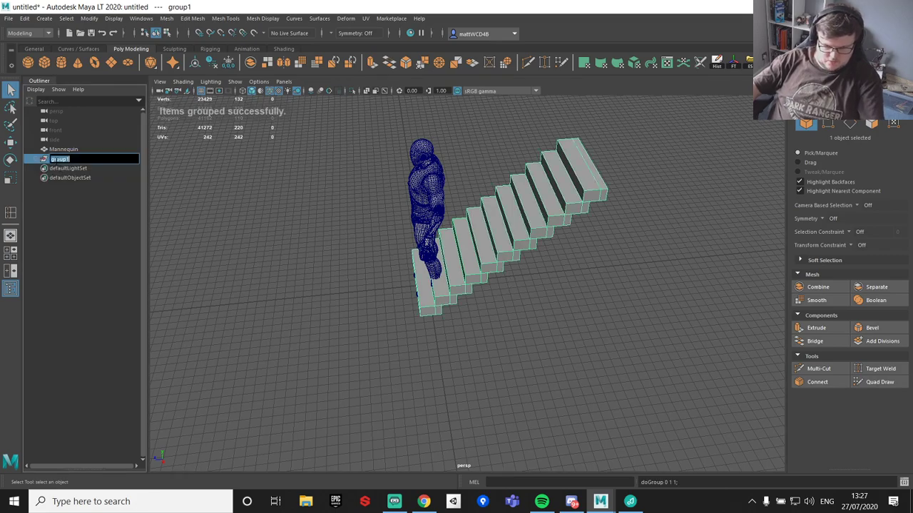
type("Stairs")
key("Return")
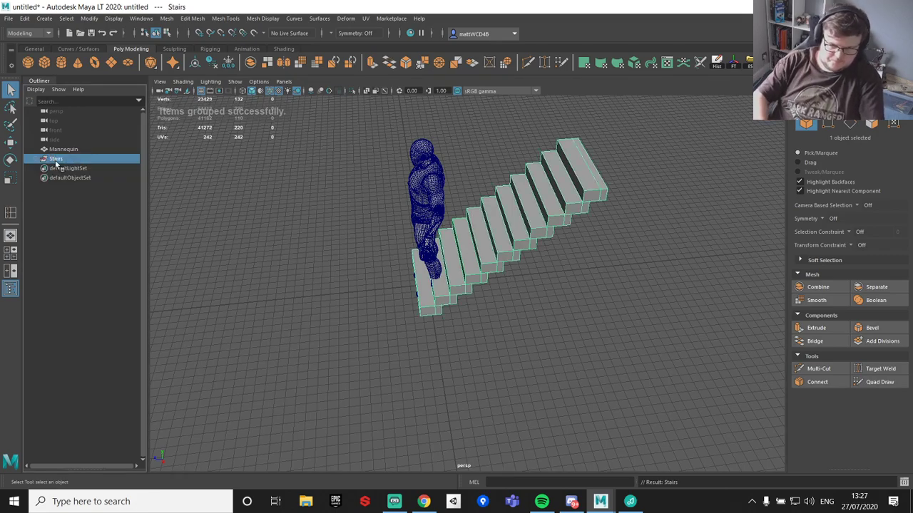
Combine the stairs into one Stairs1 mesh and add a new polygon cube, pCube12.
right_click_drag(522, 189, 491, 378, "shift")
left_click_drag(550, 283, 378, 130, "alt")
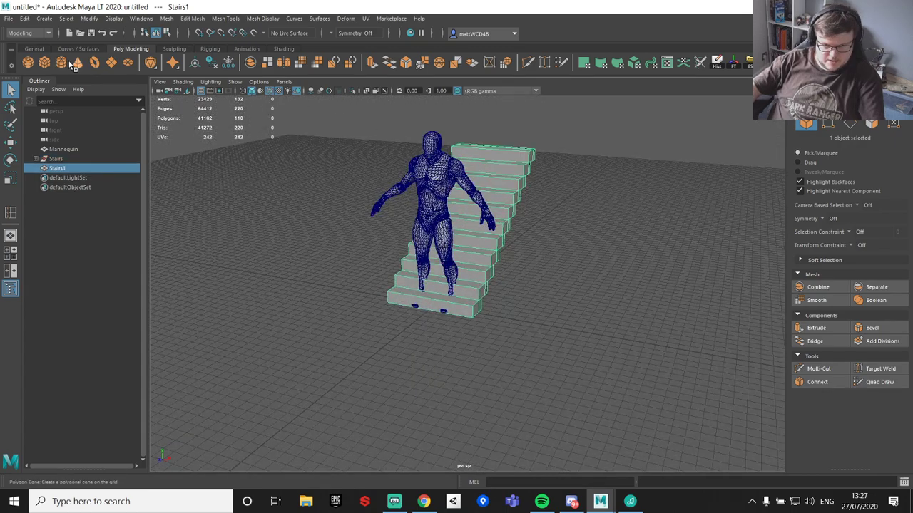
left_click(47, 64)
left_click_drag(428, 249, 539, 342, "alt")
key("w")
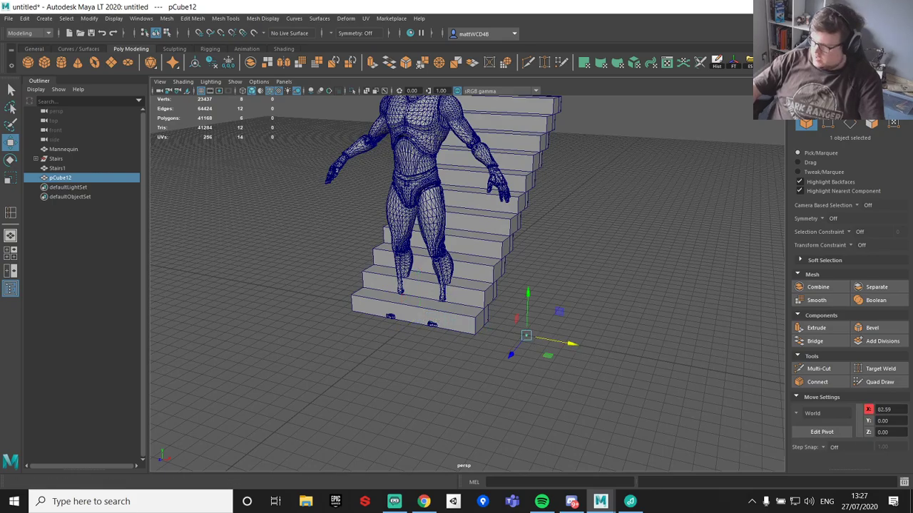
Snap pCube12 to the staircase's bottom corner.
left_click_drag(541, 303, 586, 328, "alt")
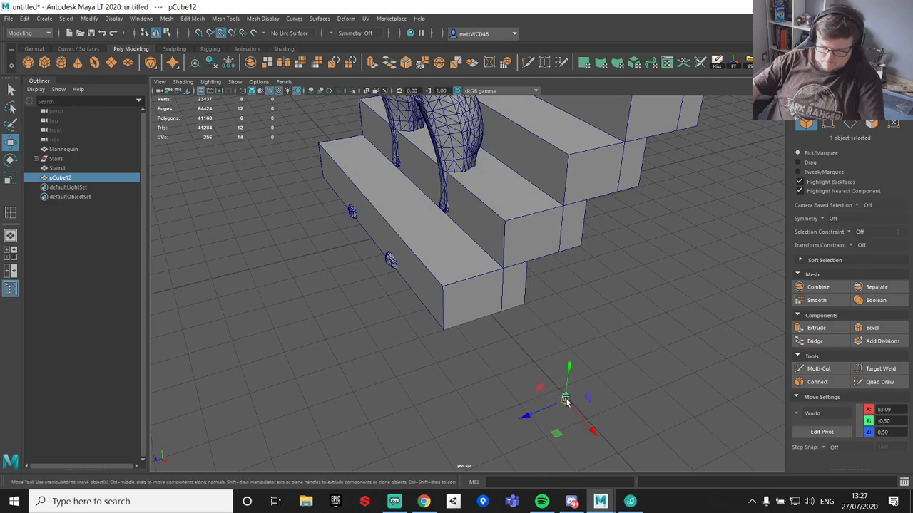
left_click_drag(564, 396, 465, 350)
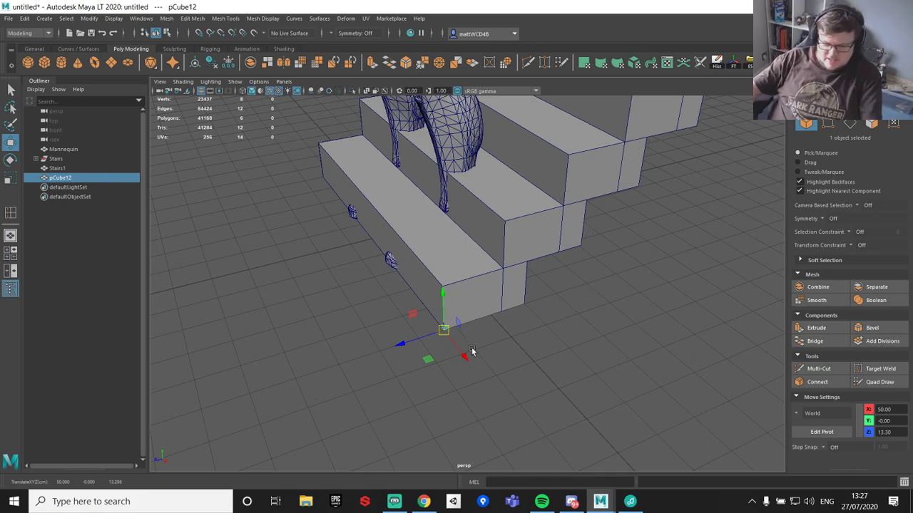
left_click(466, 352)
left_click(444, 328)
left_click_drag(445, 329, 477, 307, "alt")
Move the cube's pivot to its lower corner and scale it down uniformly to 15.45.
key("d")
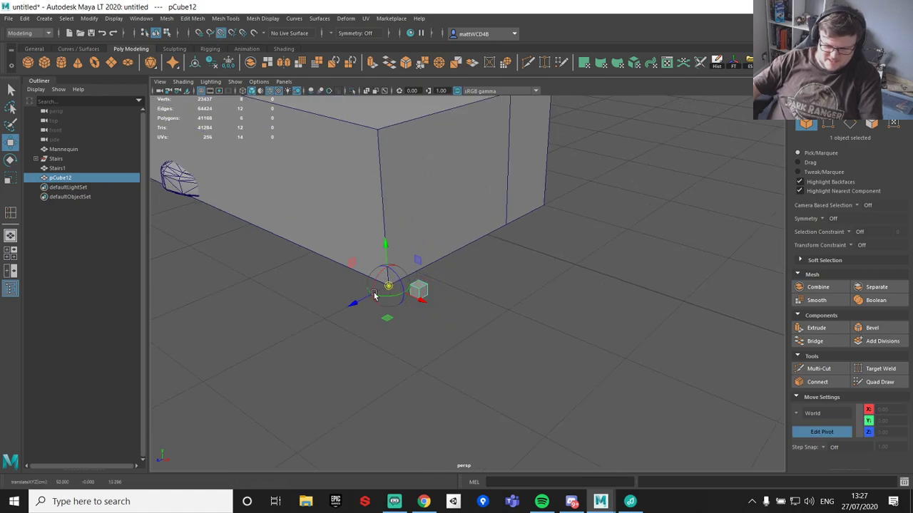
left_click_drag(373, 295, 443, 279)
key("d")
key("r")
scroll(495, 283, "down", 3)
left_click_drag(489, 255, 449, 288, "alt")
Raise pCube12's four top vertices into a tall newel post and adjust a column face.
key("q")
right_click(432, 271)
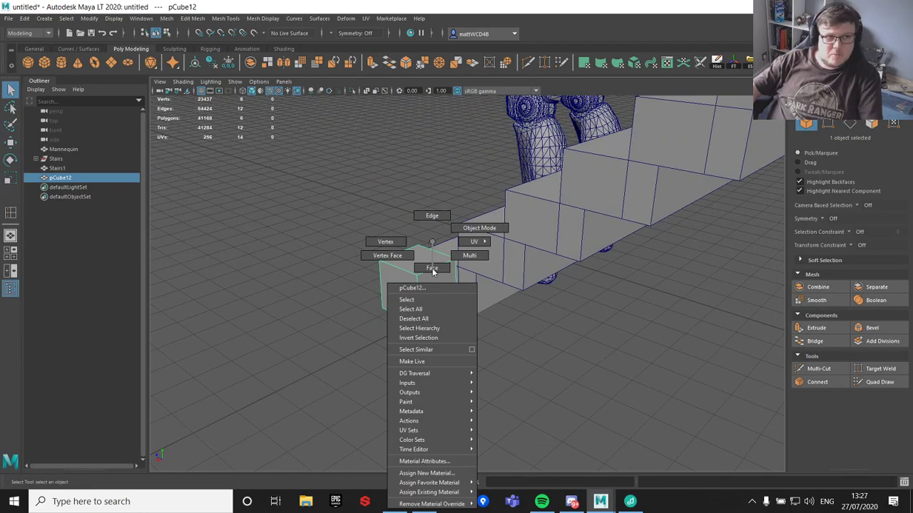
left_click(395, 246)
left_click_drag(337, 188, 489, 280)
left_click_drag(470, 271, 489, 363, "alt")
key("w")
key("q")
key("F11")
left_click(556, 265)
left_click(516, 212)
key("w")
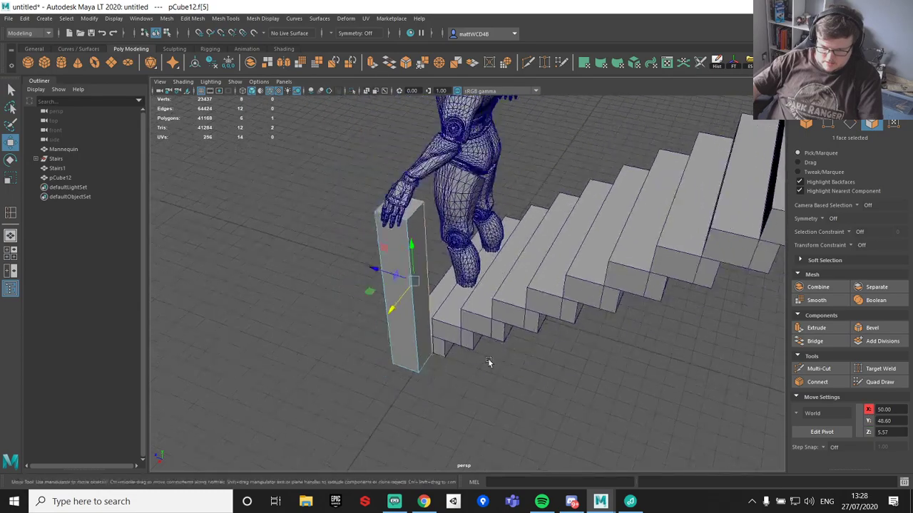
Duplicate the newel post and move the copy beside the stairs.
key("F8")
key("q")
left_click(397, 272)
key("w")
key("ctrl+d")
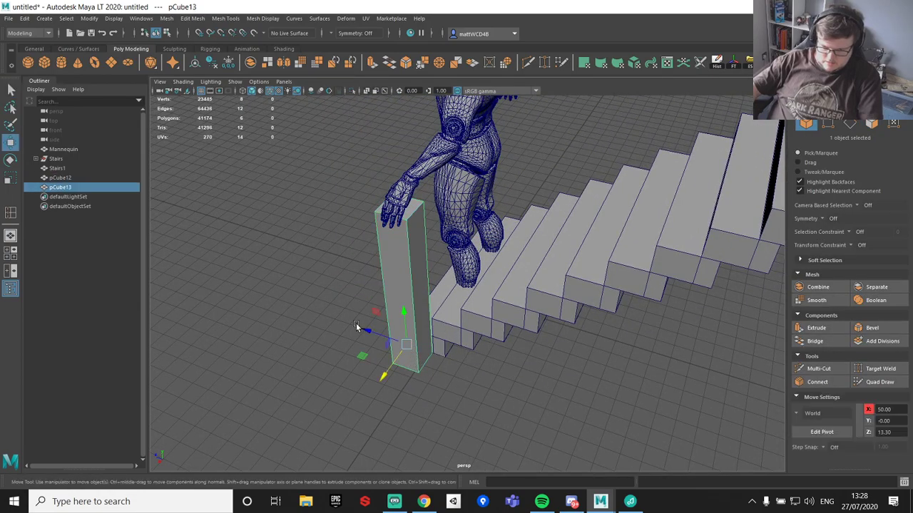
left_click_drag(376, 335, 484, 225)
Lower the copy's top vertices and widen it toward the stairs into a low block.
key("q")
key("F9")
left_click_drag(514, 166, 457, 196)
left_click_drag(540, 223, 500, 275, "alt")
key("w")
key("q")
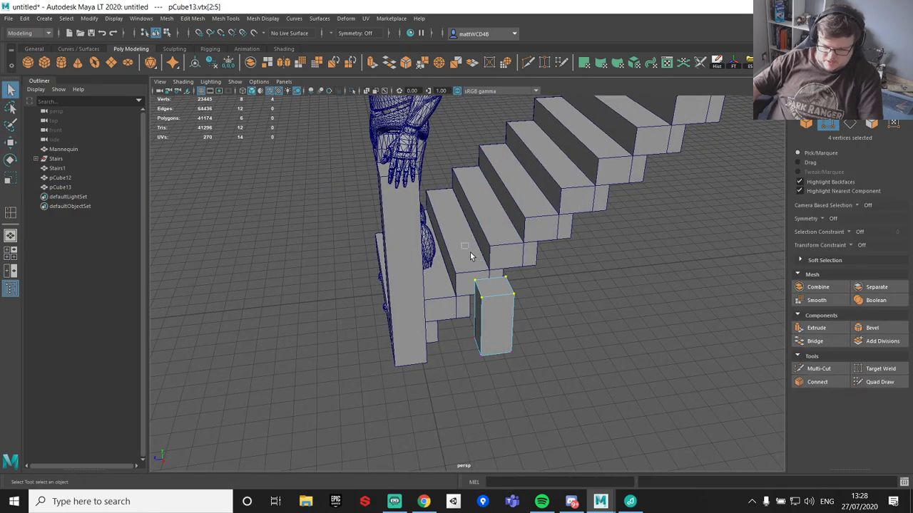
key("w")
left_click_drag(479, 341, 426, 342)
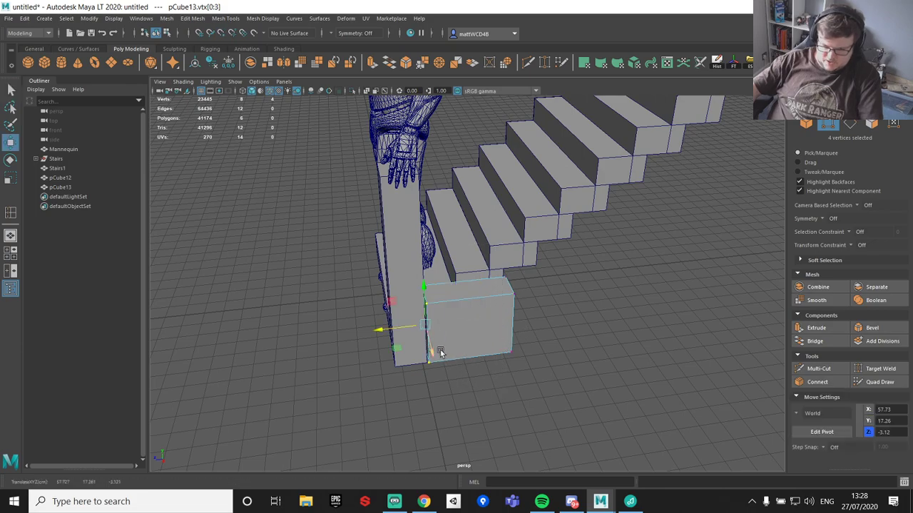
scroll(440, 352, "up", 5)
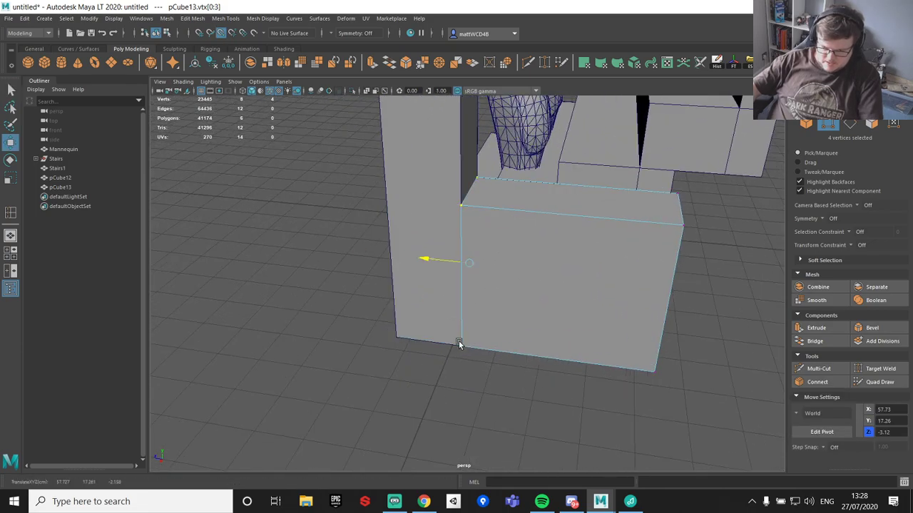
scroll(556, 311, "down", 3)
key("q")
left_click_drag(556, 311, 426, 331, "alt")
Slide one face of the block to resize it.
key("F8")
right_click_drag(468, 291, 469, 267)
left_click(489, 335)
key("w")
left_click_drag(442, 383, 454, 379)
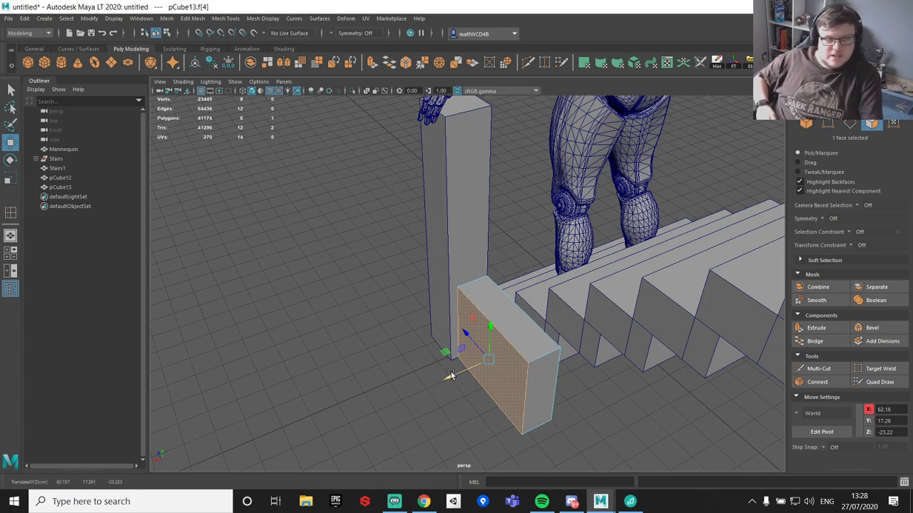
Move the block's four end vertices against the bottom step, at X 56.08, Z -44.29.
left_click_drag(598, 338, 544, 228, "alt")
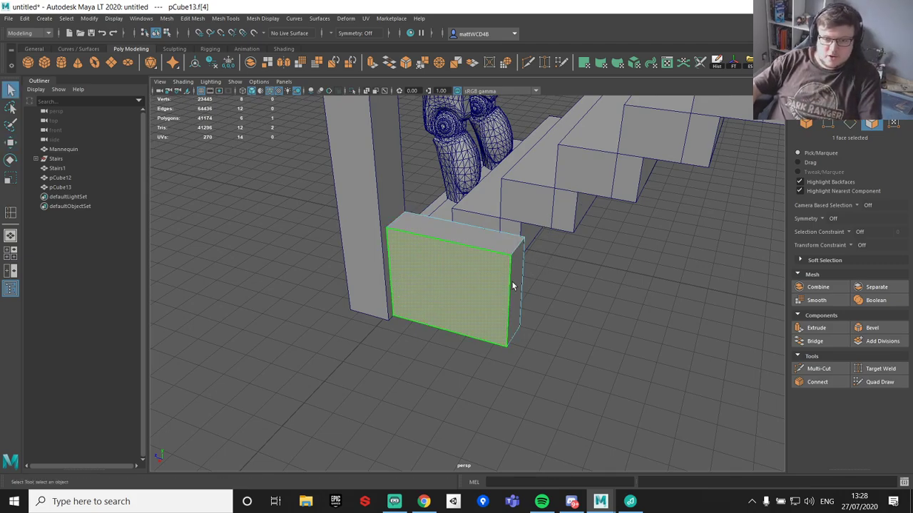
right_click_drag(511, 286, 511, 305)
left_click_drag(512, 306, 545, 298, "alt")
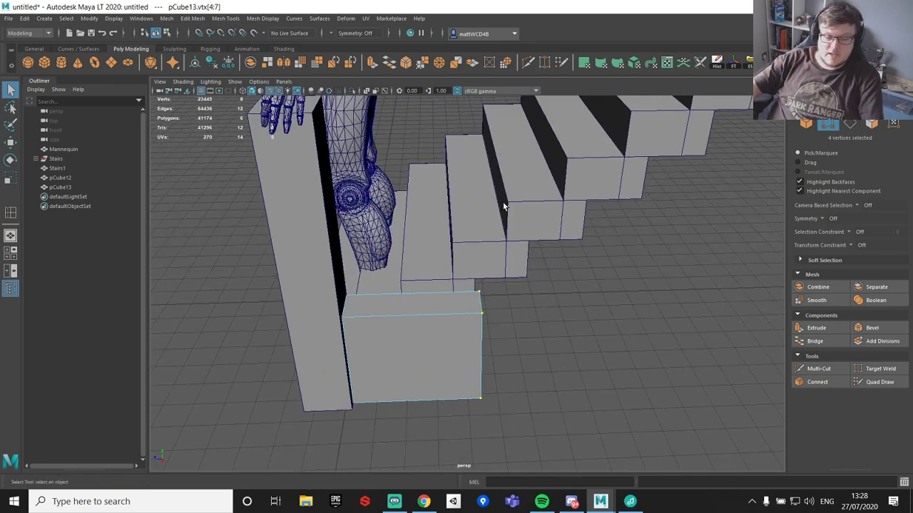
left_click_drag(505, 206, 464, 293, "alt")
key("w")
middle_click_drag(470, 282, 278, 335, "alt")
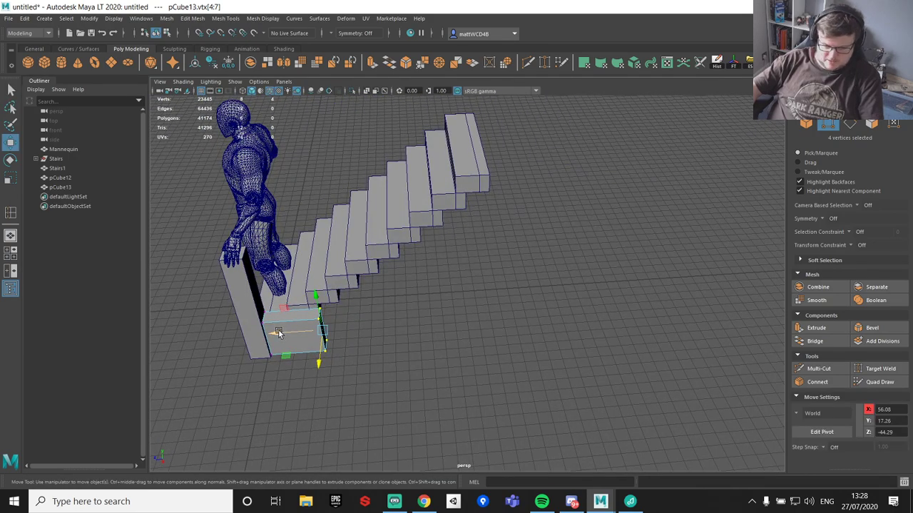
Stretch the block along the staircase and raise its far end corner into a sloped wall.
left_click_drag(278, 333, 497, 198)
left_click_drag(535, 334, 514, 316, "alt")
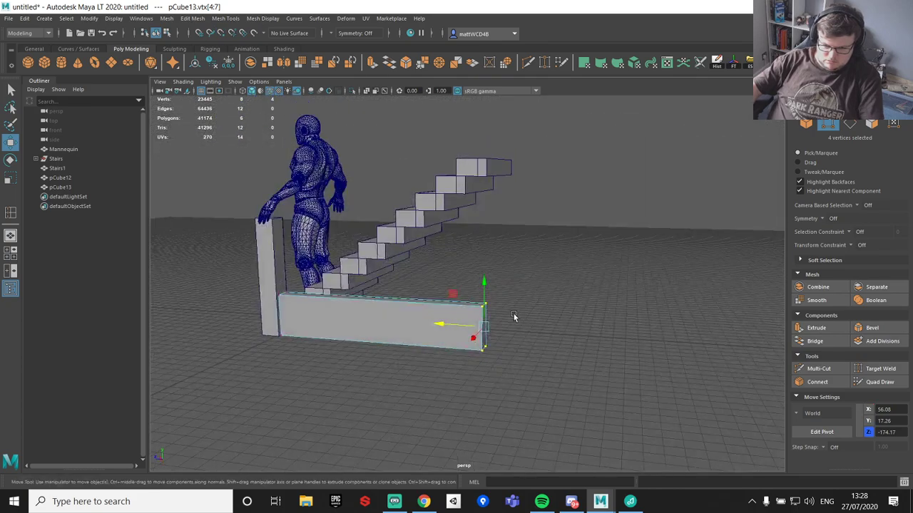
left_click_drag(468, 269, 500, 320)
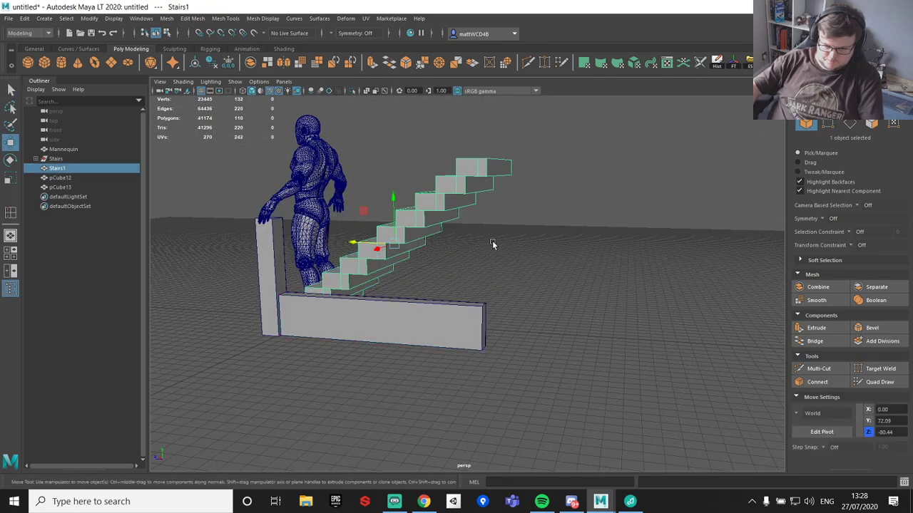
left_click_drag(481, 259, 482, 113)
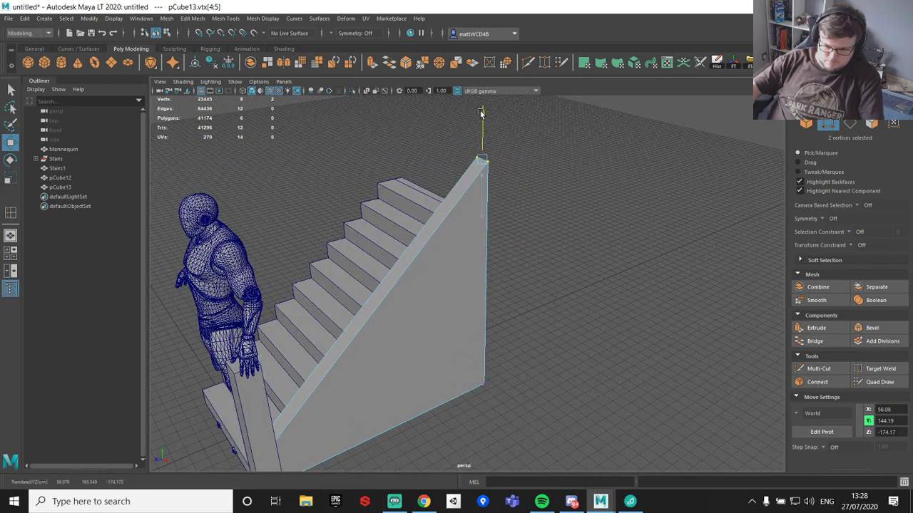
left_click_drag(483, 186, 321, 375, "alt")
Adjust the wall's top corner vertices to sit just above the stairs, then show Street View.
key("q")
left_click(321, 374)
key("w")
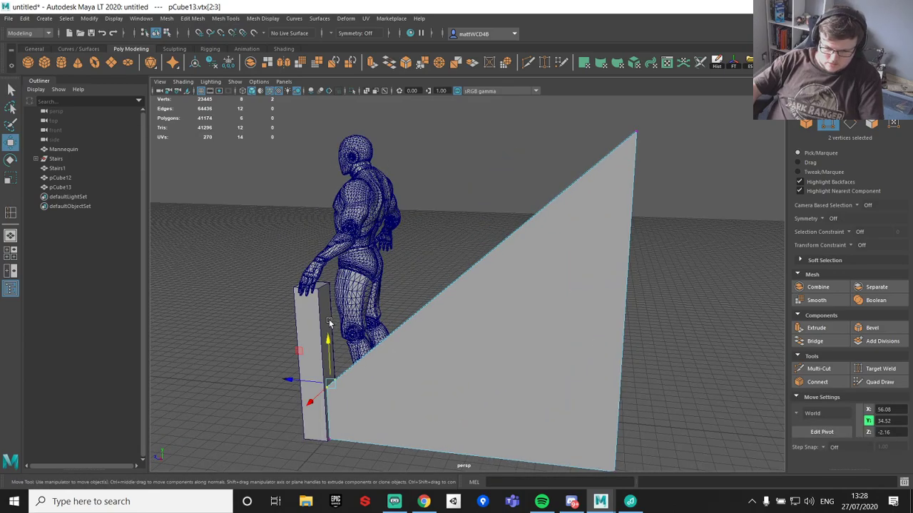
right_click_drag(328, 349, 328, 317)
left_click_drag(336, 335, 317, 356)
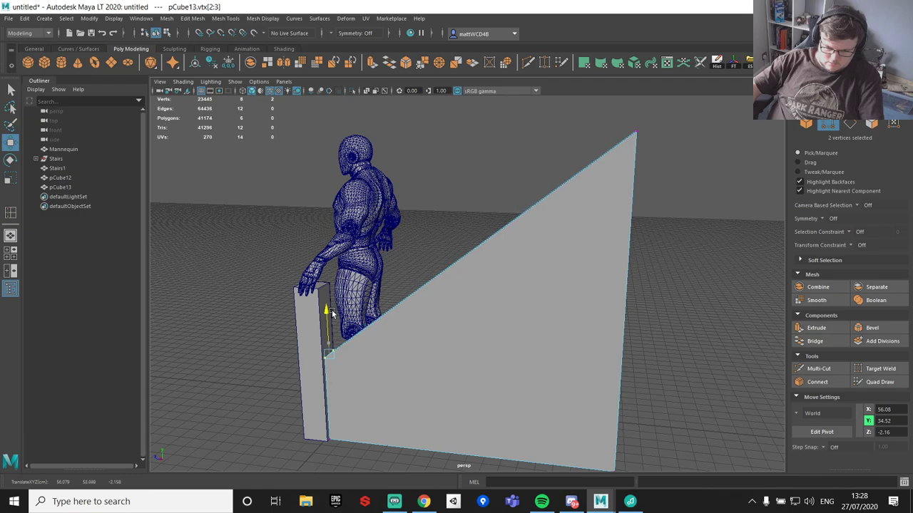
key("q")
left_click_drag(579, 161, 624, 180, "alt")
key("w")
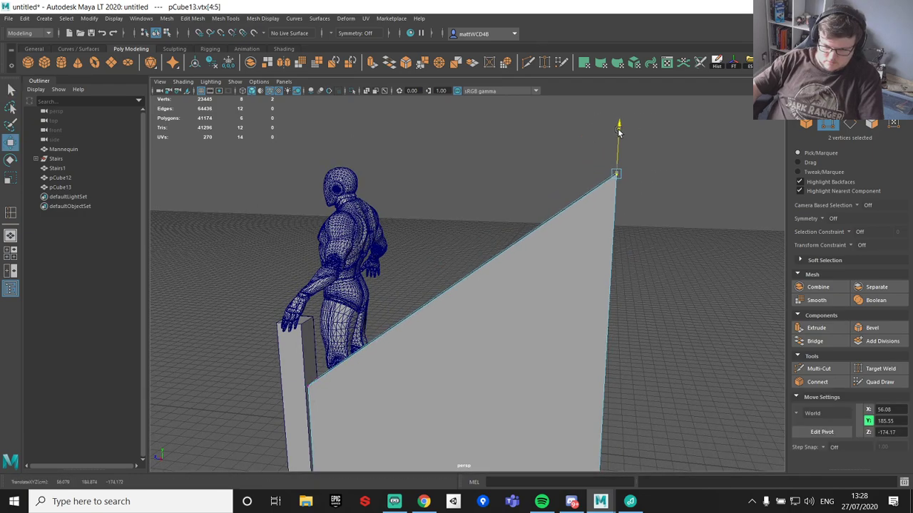
mouse_move(617, 125)
left_mouse_down()
mouse_move(609, 244)
mouse_move(617, 138)
left_mouse_up()
left_click_drag(428, 265, 410, 246, "alt")
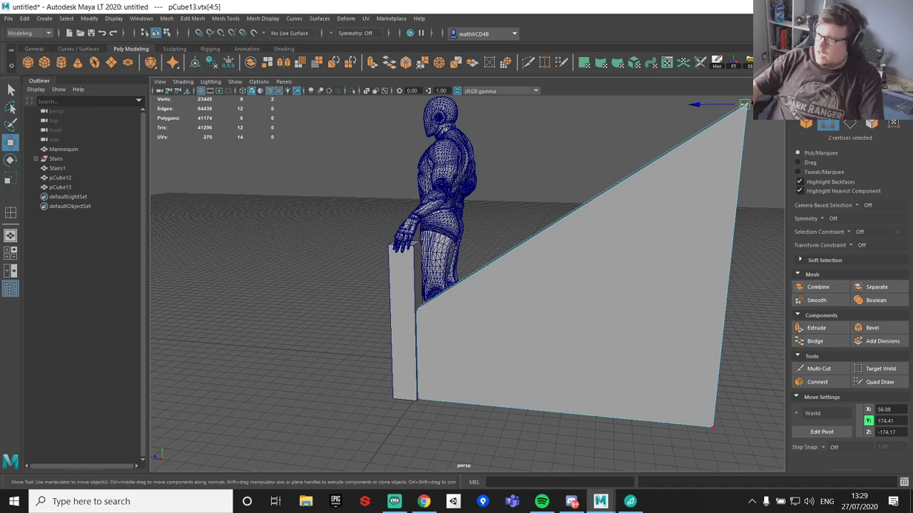
left_click(424, 501)
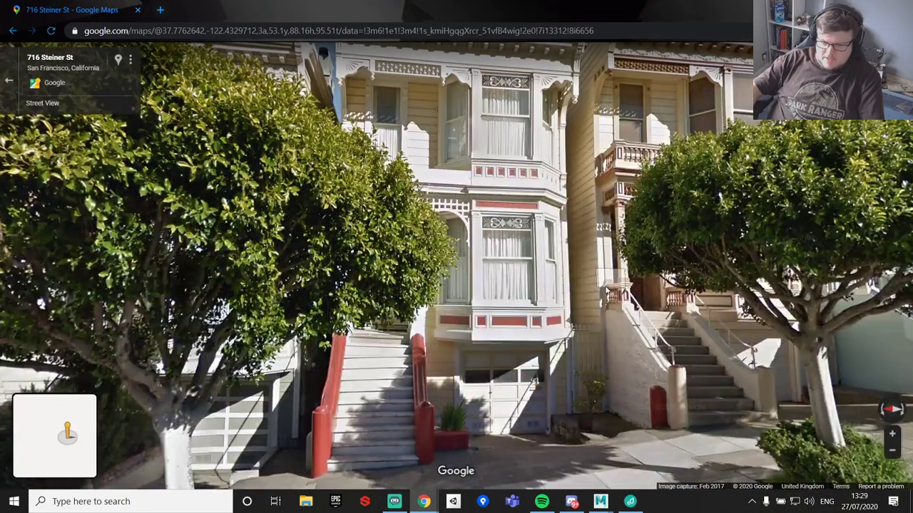
Rotate the Street View panorama across the row houses' facades and down Steiner St.
scroll(598, 286, "down", 3)
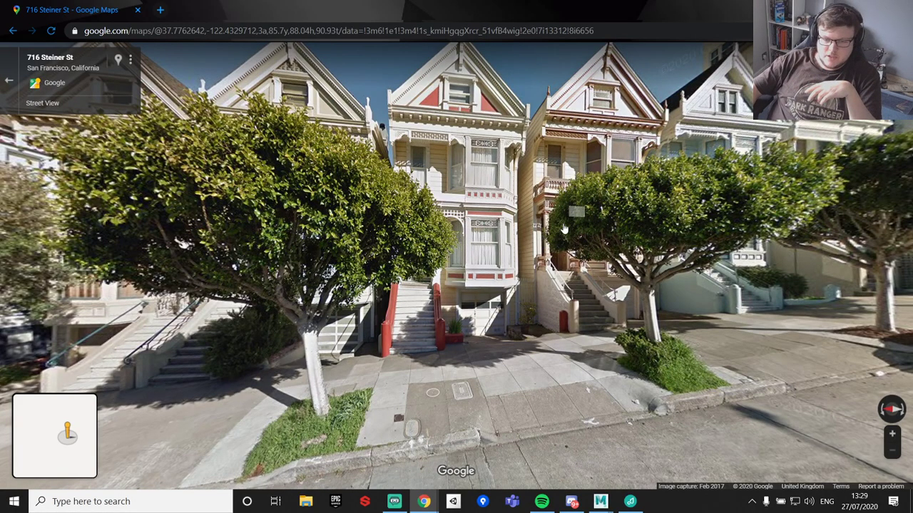
left_click_drag(564, 228, 572, 291)
left_click_drag(591, 327, 575, 340)
left_click_drag(539, 216, 560, 233)
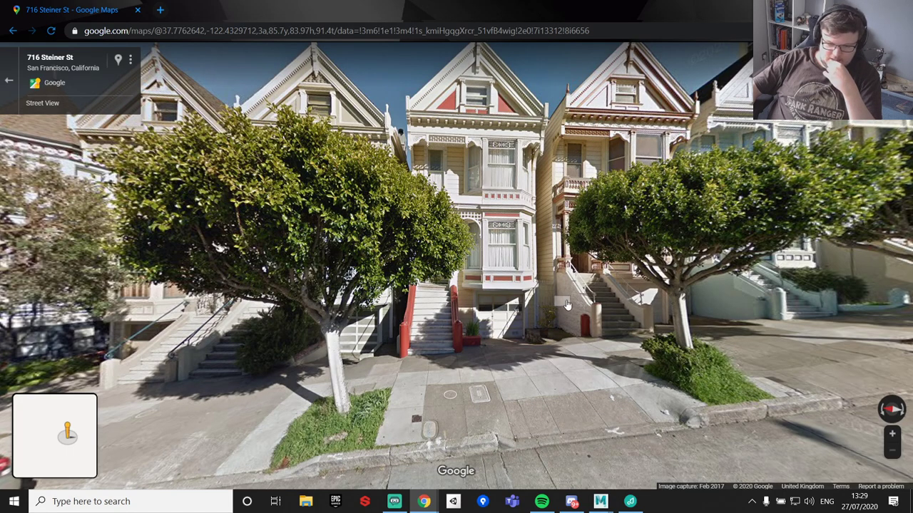
left_click_drag(567, 305, 707, 222)
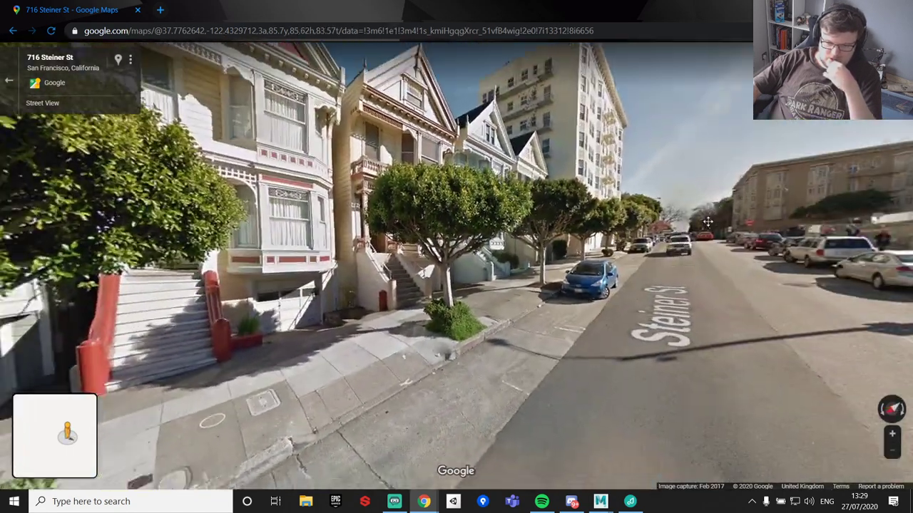
Zoom in on a house's bay window and tilt up to the top of its gable.
left_click(501, 164)
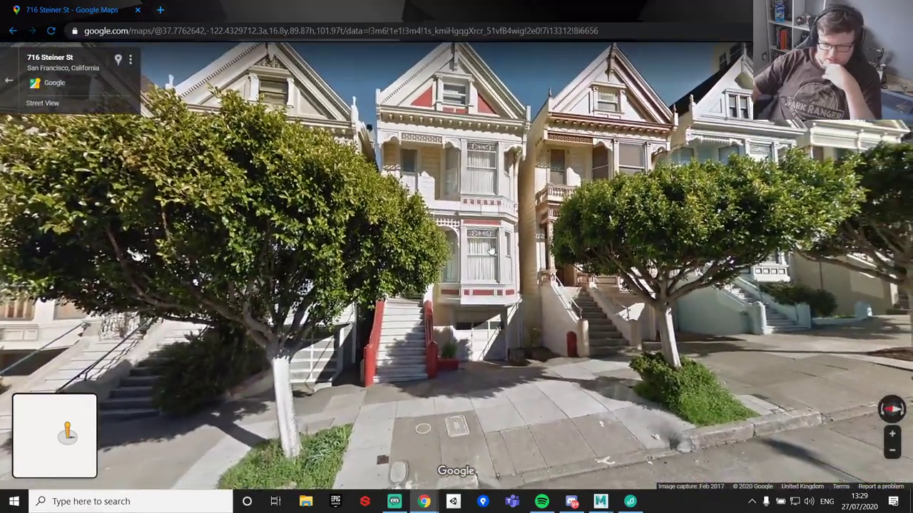
left_click(490, 250)
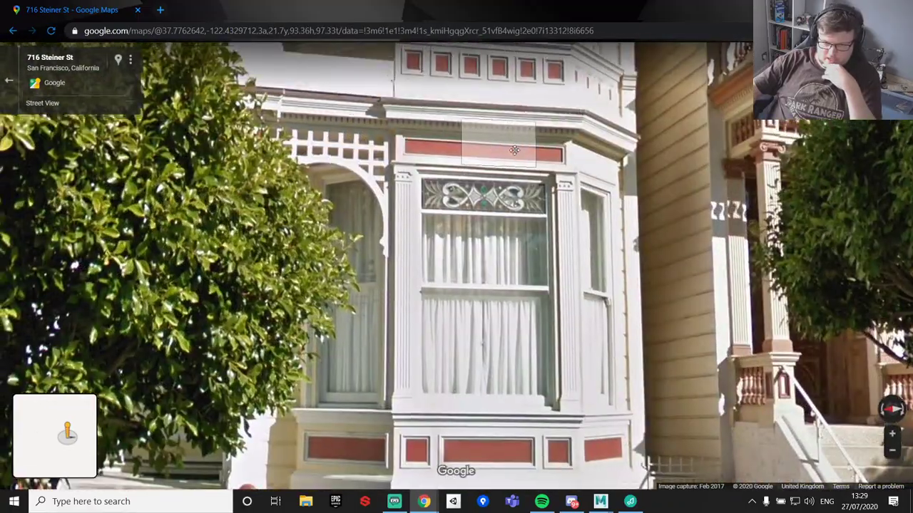
left_click(564, 221)
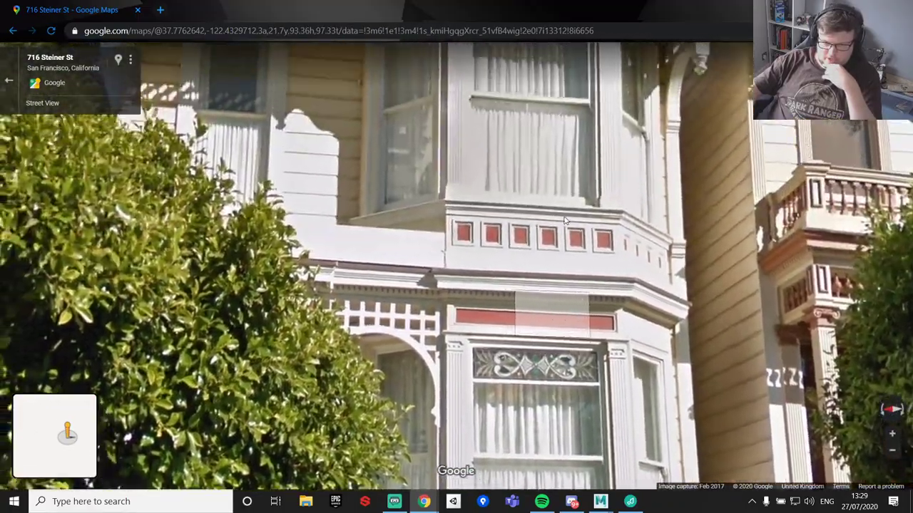
left_click(448, 179)
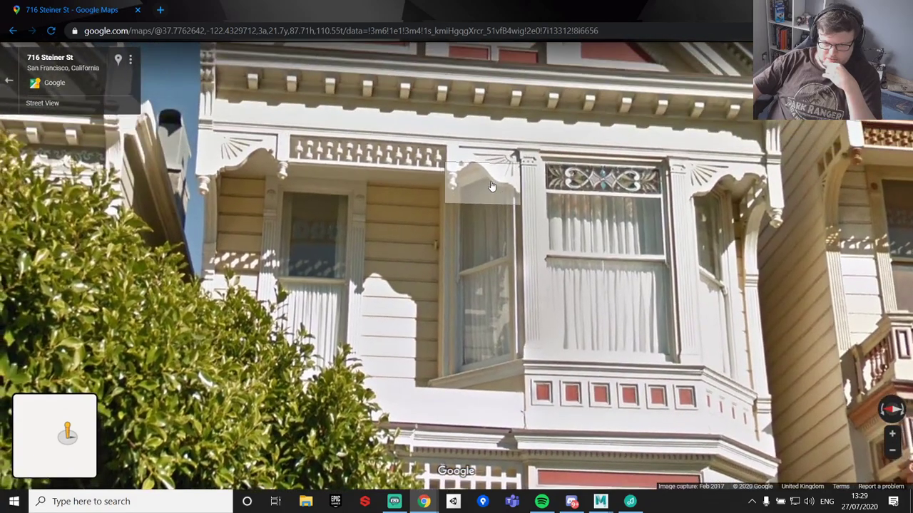
left_click(358, 155)
left_click(476, 214)
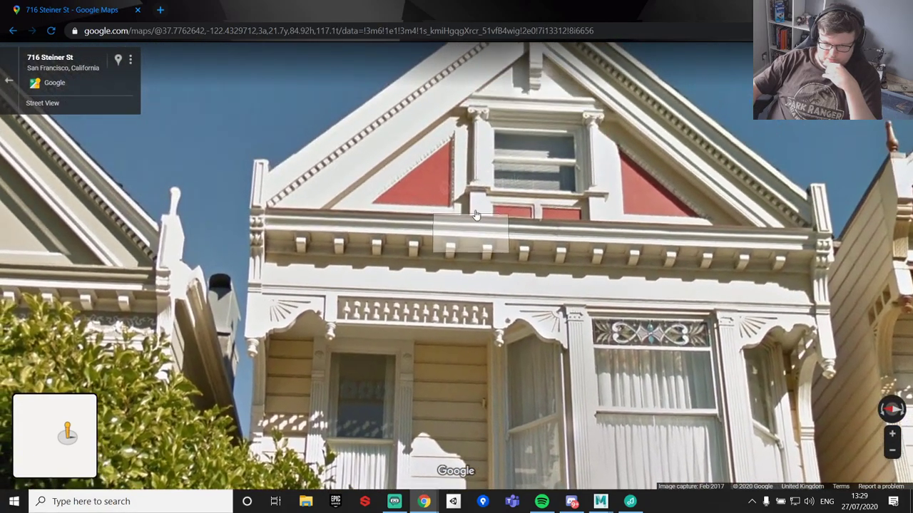
left_click(542, 203)
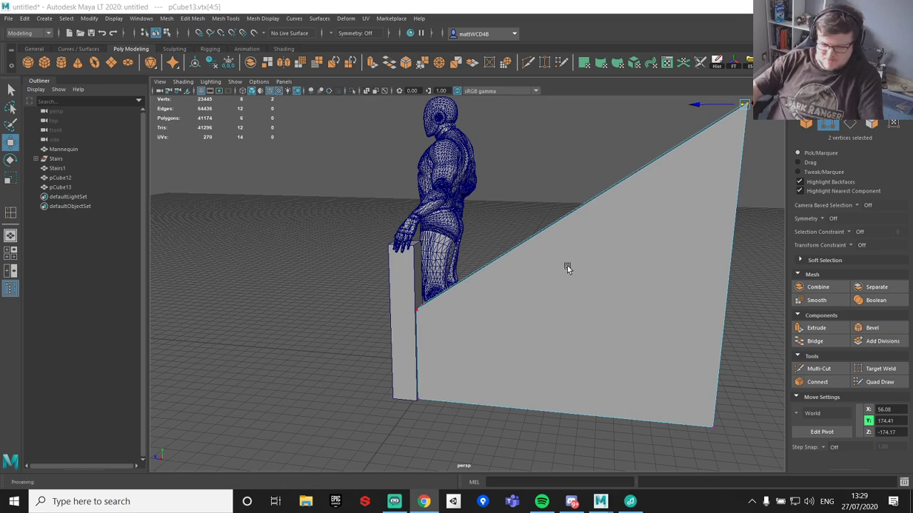
Insert a vertical edge loop across the side wall and reposition its new top vertices.
right_click_drag(489, 243, 540, 228)
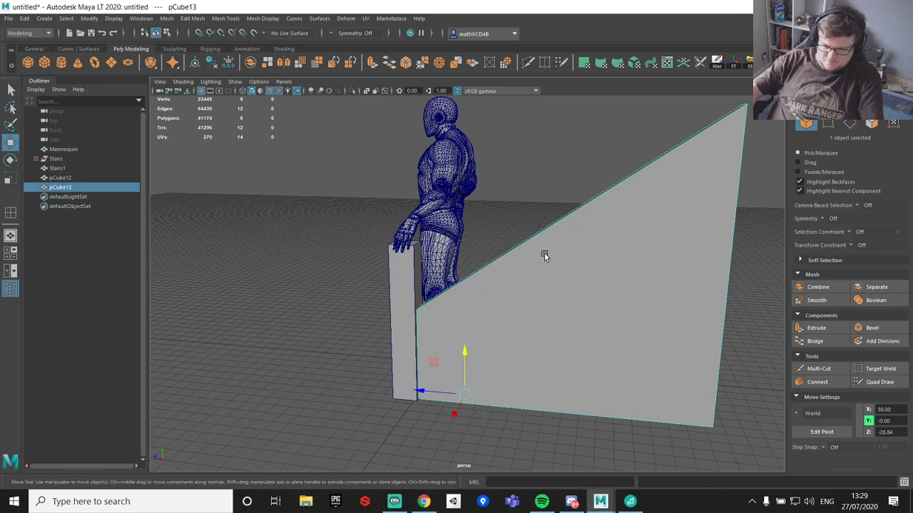
right_click_drag(499, 267, 478, 312, "shift")
left_click_drag(477, 312, 520, 280, "alt")
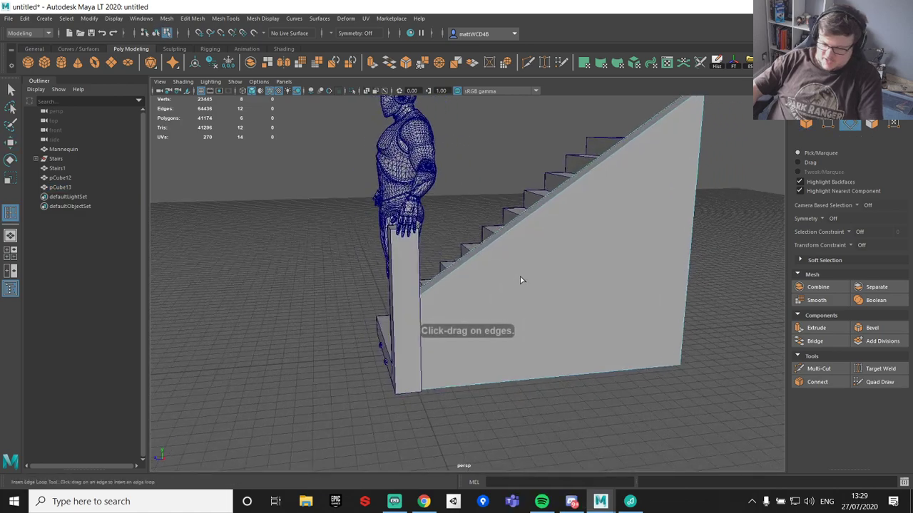
left_click(485, 260)
key("F9")
left_click(476, 249)
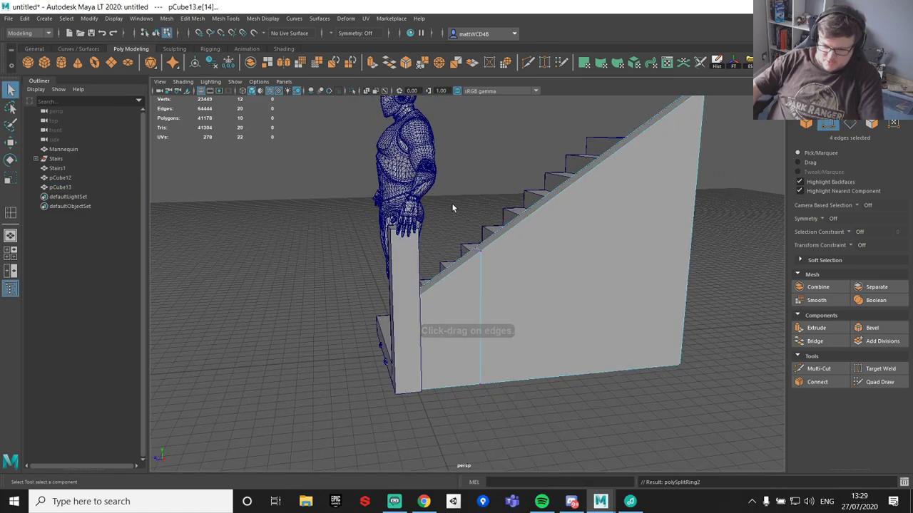
key("w")
left_click_drag(477, 217, 414, 286)
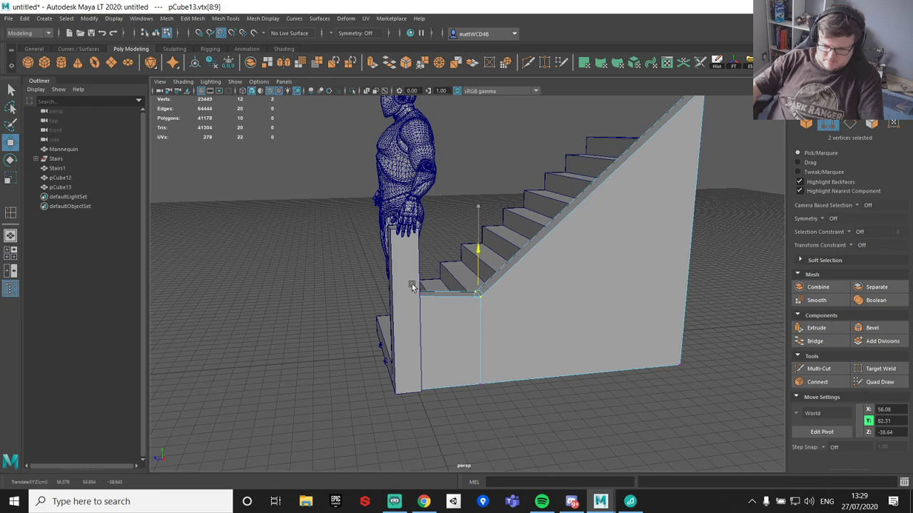
left_click_drag(570, 294, 457, 300, "alt")
left_click_drag(476, 249, 495, 238)
Lower the newel post's four top vertices to shorten it.
key("F8")
key("q")
left_click(505, 217)
key("F9")
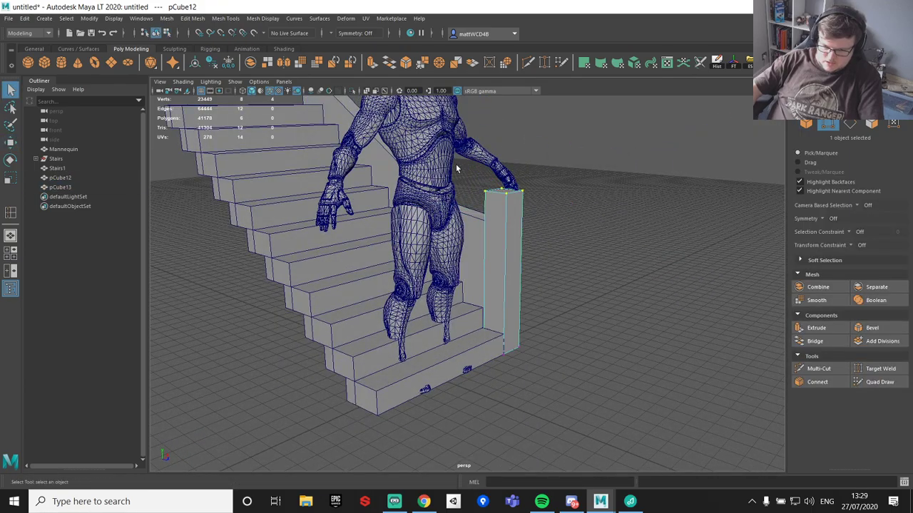
left_click_drag(456, 163, 531, 206)
key("w")
left_click_drag(505, 159, 504, 224)
key("q")
Drop the wall's front top vertices to step height, at Y 67.80, Z -20.40.
left_click(474, 218)
key("F9")
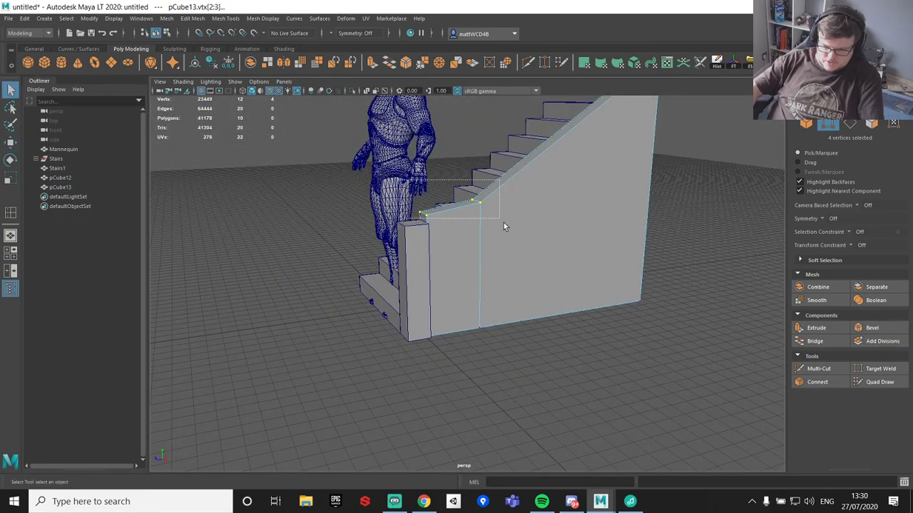
key("r")
key("w")
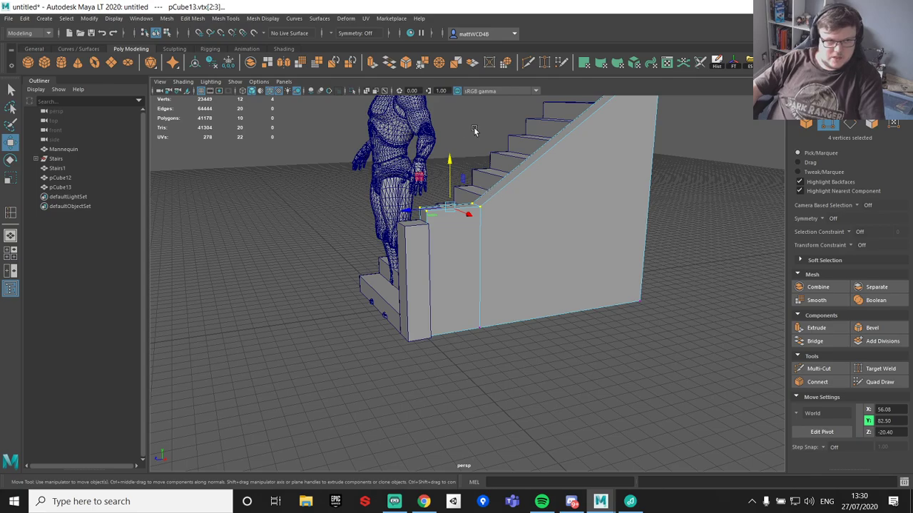
left_click_drag(449, 163, 471, 299)
left_click(470, 249)
left_click(481, 263)
left_click_drag(555, 319, 454, 309, "alt")
right_click_drag(422, 251, 467, 243)
left_click_drag(493, 265, 514, 267, "alt")
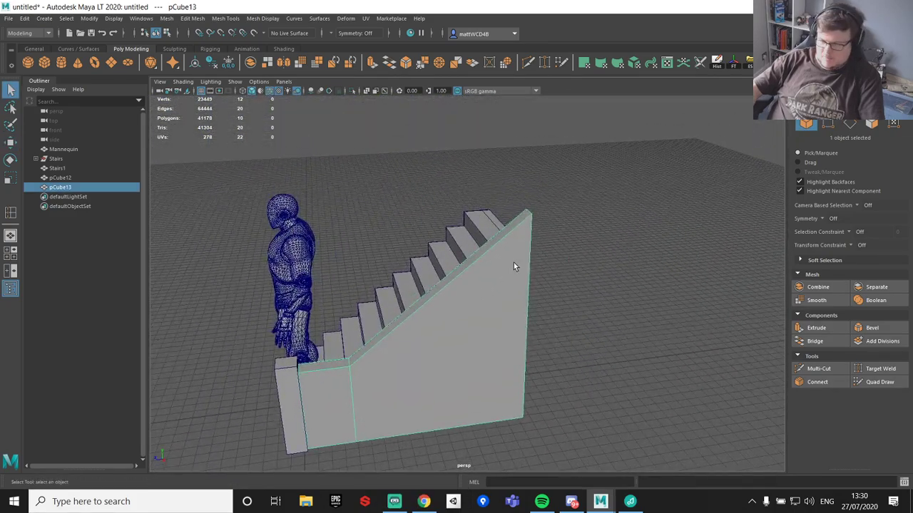
Orbit around the stairs and mannequin to review the wall, then return to Street View.
left_click(424, 501)
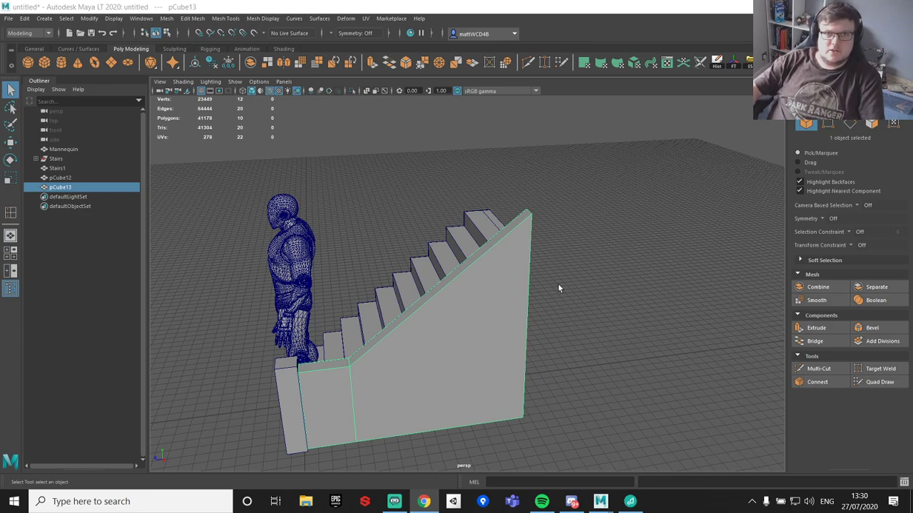
left_click_drag(460, 344, 498, 278, "alt")
key("alt+Tab")
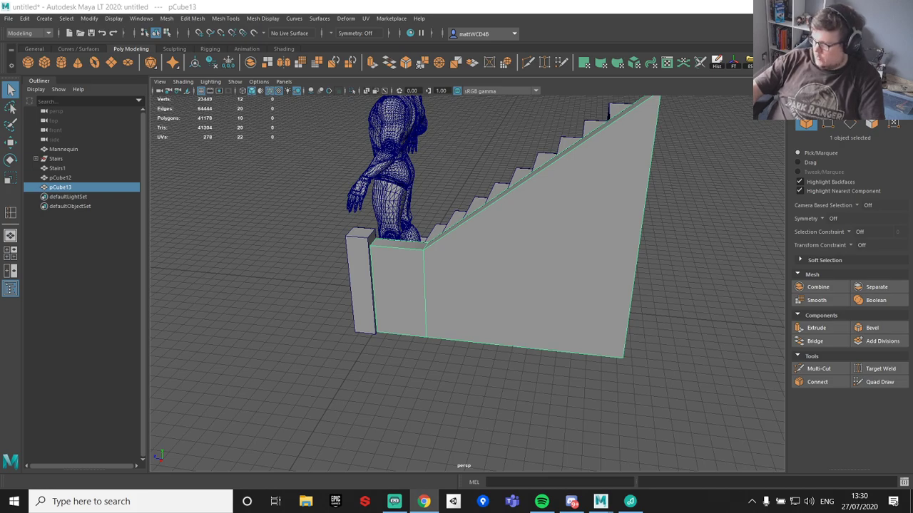
key("alt+Tab")
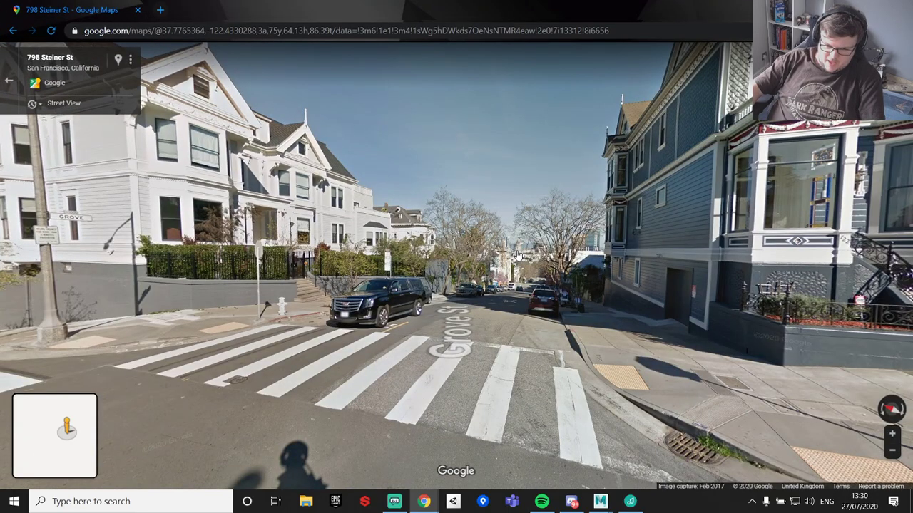
Turn the panorama from Grove St up Steiner St, toward the park, then back to the houses.
left_click_drag(642, 350, 519, 241)
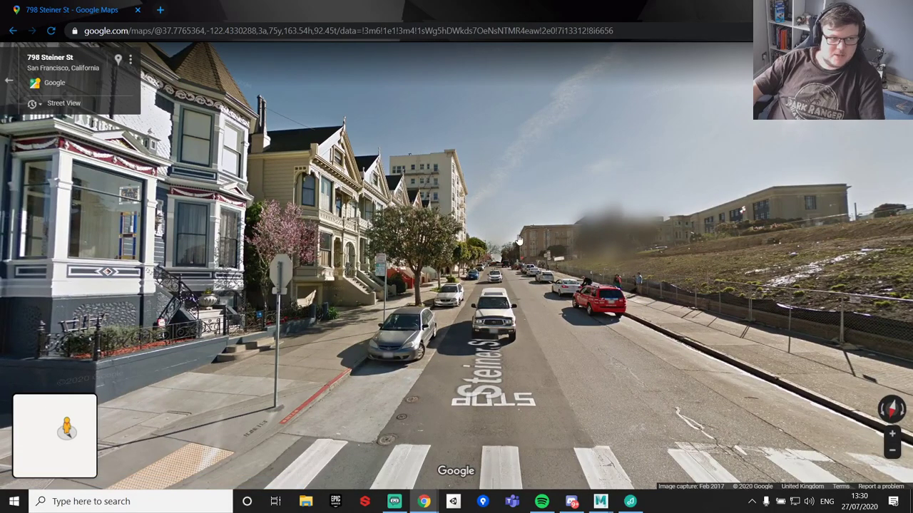
left_click_drag(393, 257, 776, 413)
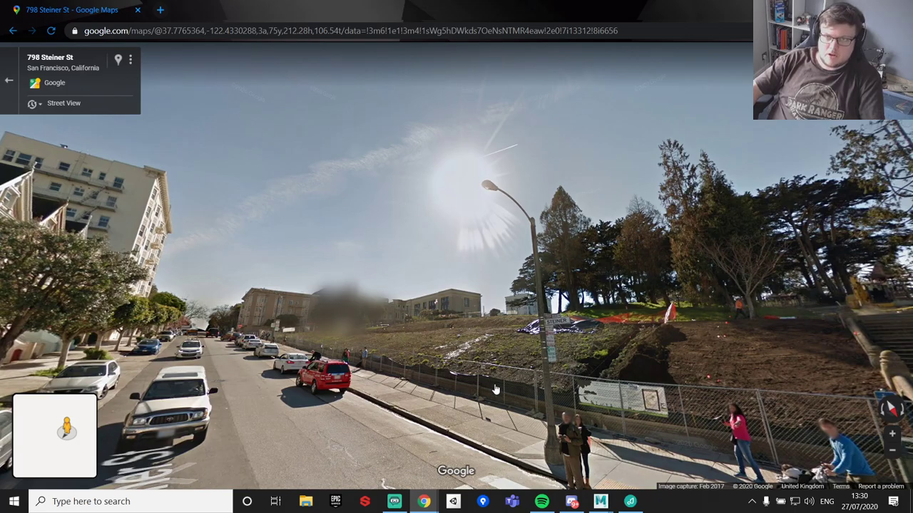
left_click_drag(306, 228, 671, 246)
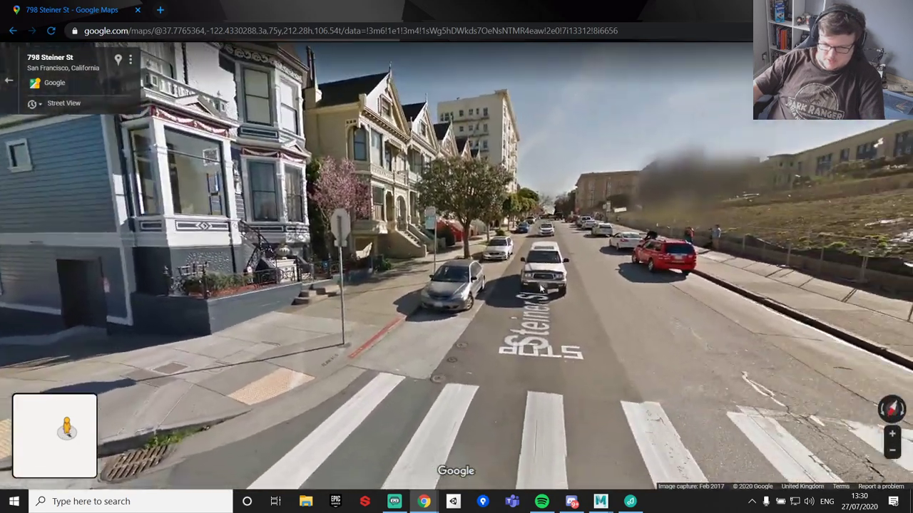
left_click(540, 288)
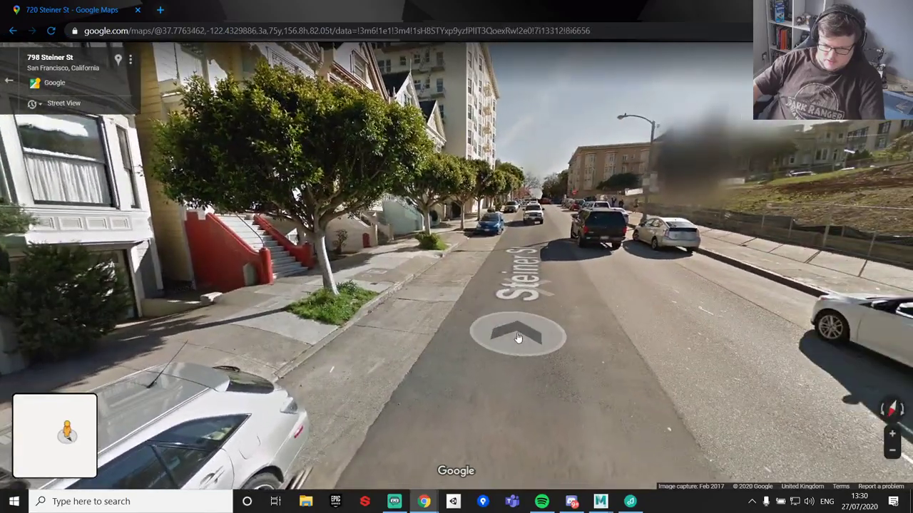
left_click(518, 338)
left_click_drag(518, 338, 603, 290)
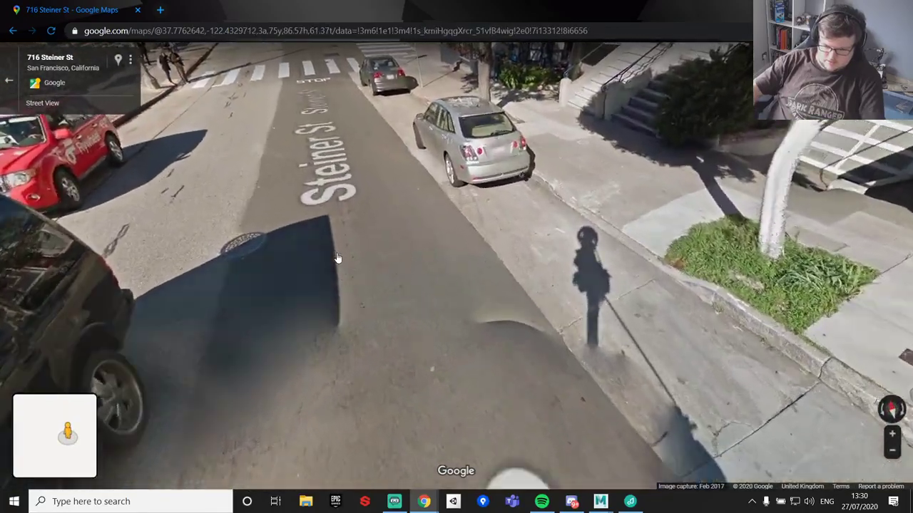
left_click(349, 268)
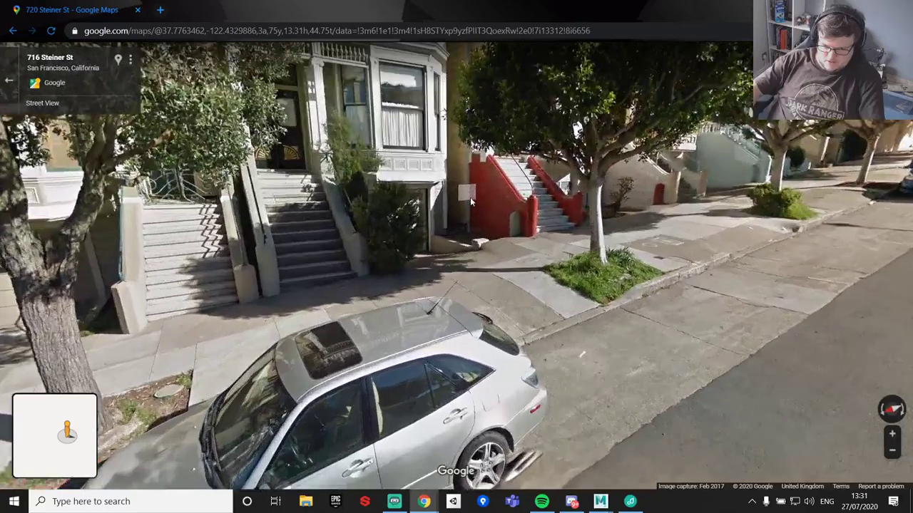
left_click(469, 196)
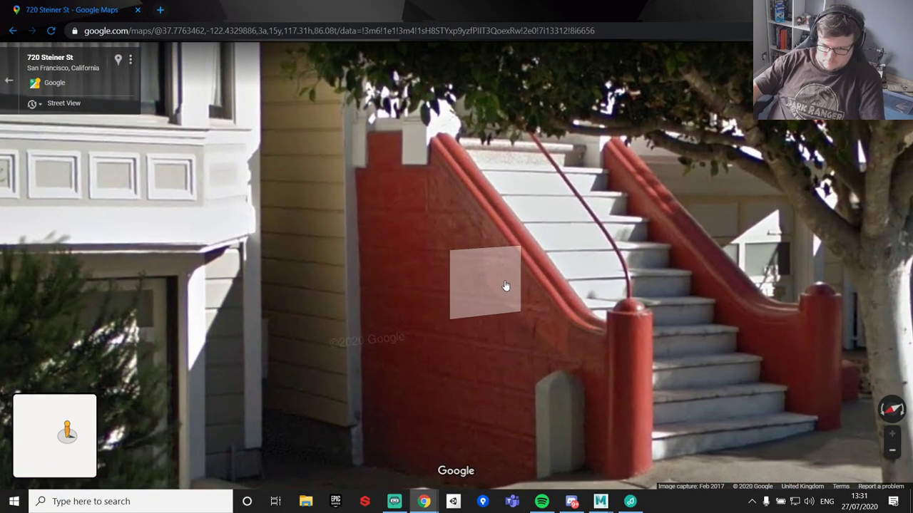
key("alt+Tab")
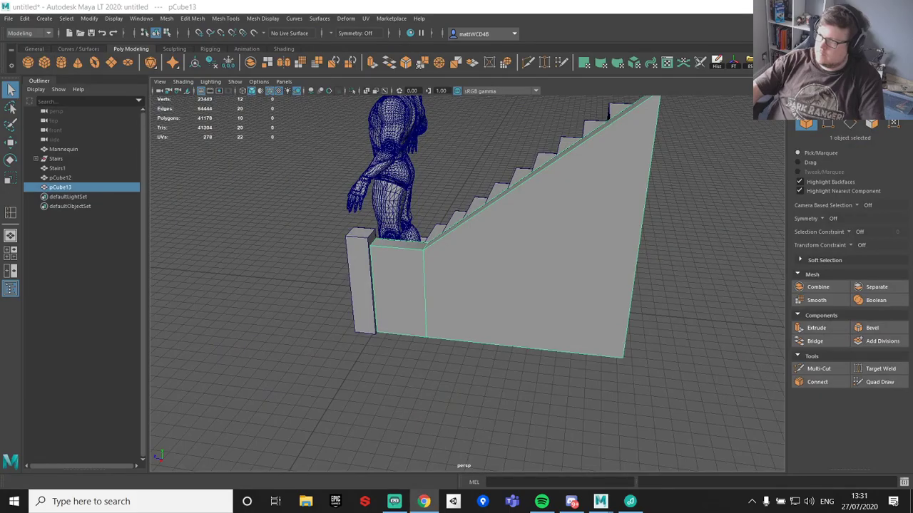
Select the side wall's inner face and top face.
mouse_move(427, 285)
left_mouse_down("alt")
mouse_move(497, 250)
mouse_move(536, 291)
mouse_move(637, 259)
mouse_move(551, 264)
mouse_move(505, 248)
mouse_move(432, 285)
mouse_move(246, 274)
mouse_move(421, 221)
mouse_move(489, 188)
mouse_move(431, 269)
left_mouse_up("alt")
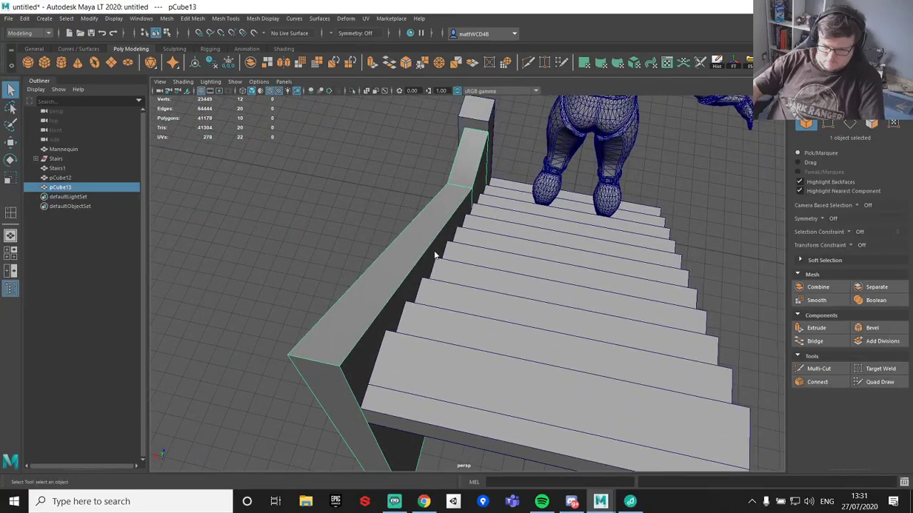
key("F11")
left_click(417, 307)
left_click(480, 171, "shift")
left_click_drag(479, 171, 343, 216, "alt")
mouse_move(465, 246)
left_mouse_down("alt")
mouse_move(467, 300)
mouse_move(472, 248)
left_mouse_up("alt")
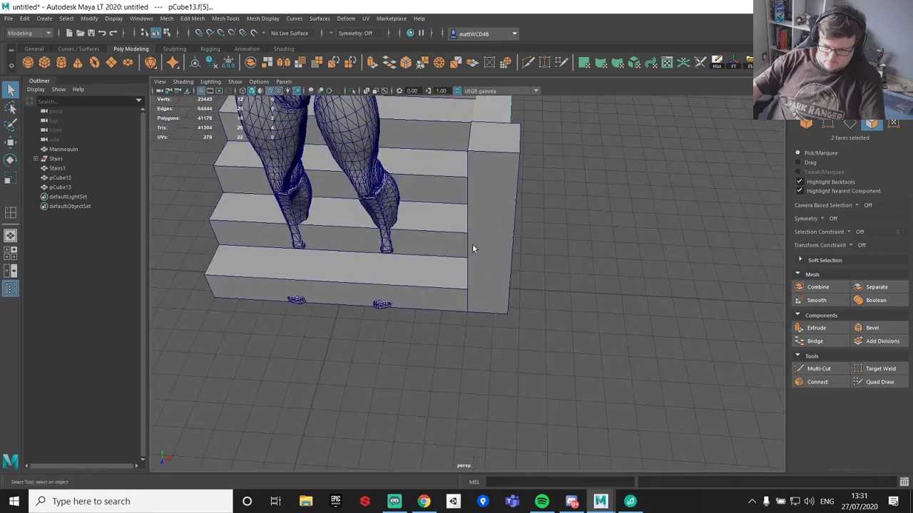
Shift the front newel post onto the edge of the bottom steps.
key("F8")
key("w")
left_click_drag(511, 312, 509, 314)
left_click(576, 207)
left_click_drag(575, 208, 365, 371, "alt")
Duplicate the newel post and slide the copy to the stairs' far end.
left_click(365, 371)
left_click_drag(427, 352, 460, 338, "alt")
key("ctrl+d")
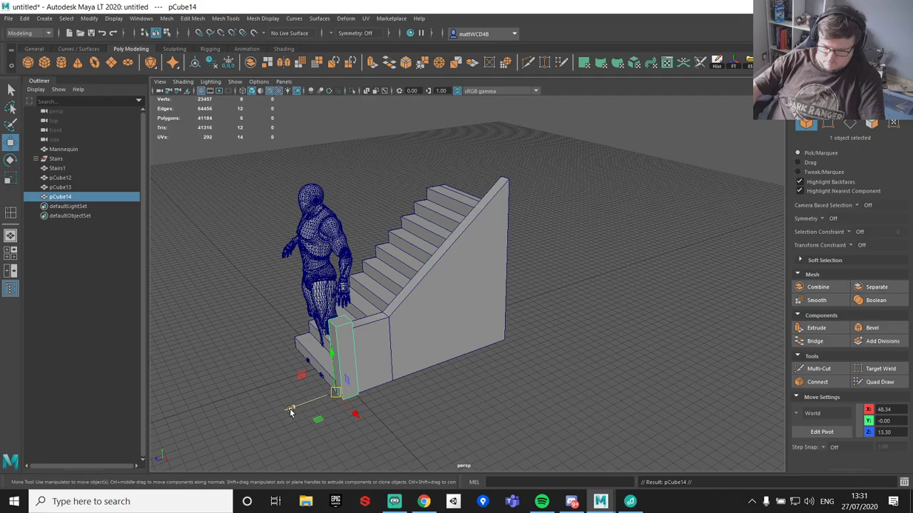
left_click_drag(274, 419, 449, 293)
right_click_drag(449, 293, 469, 321, "alt")
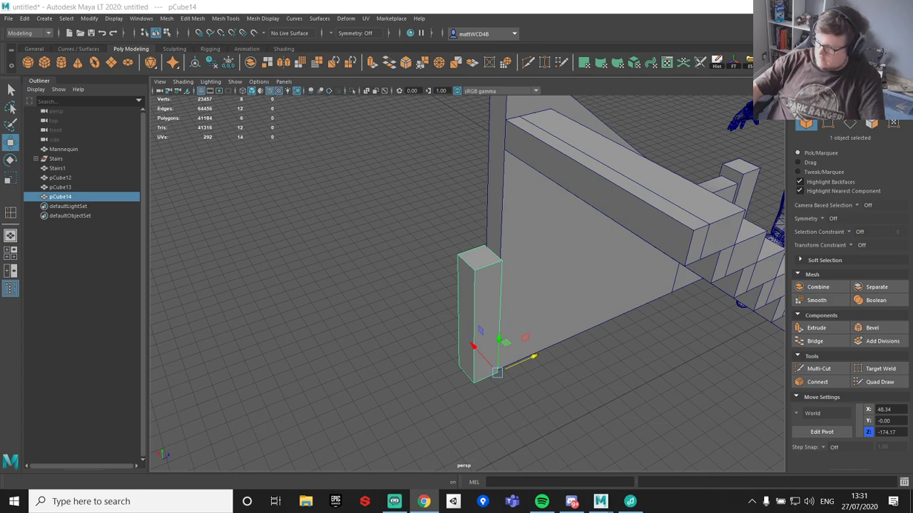
Raise the post copy to the top of the sloped side wall, Y 180.31.
left_click_drag(545, 301, 561, 284, "alt")
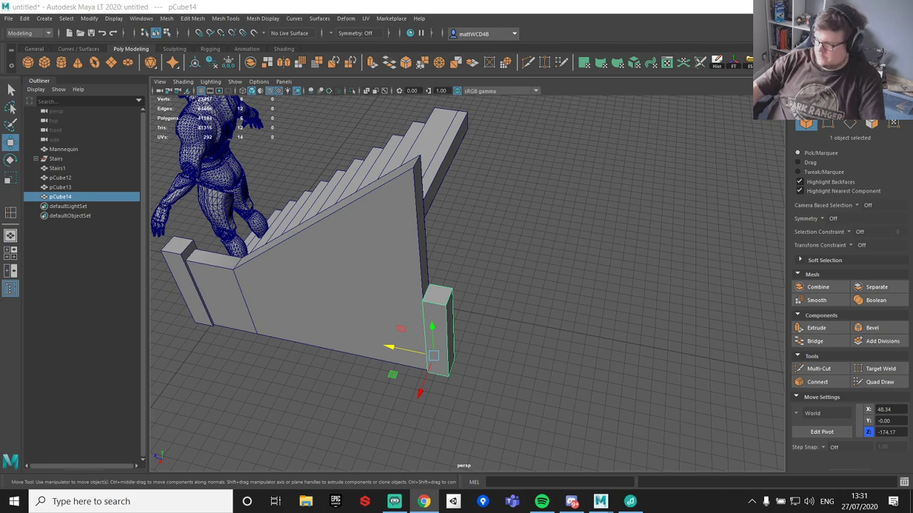
key("f")
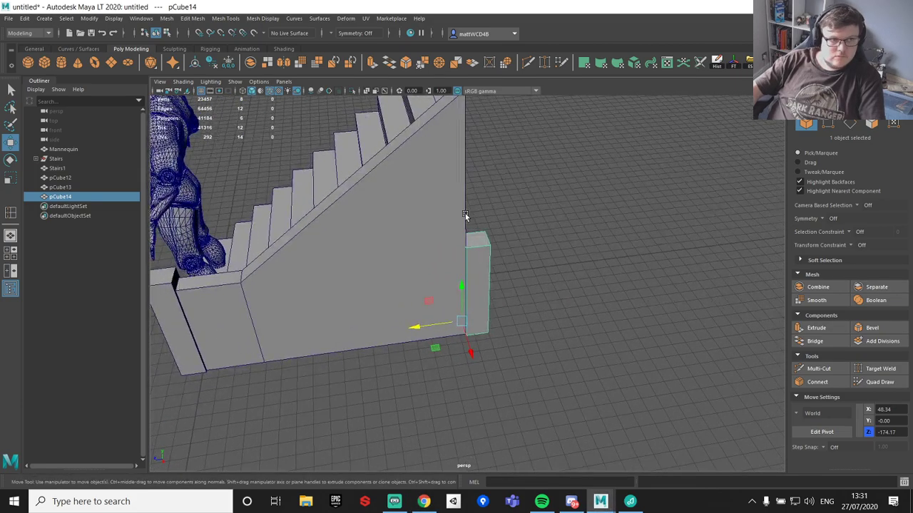
key("q")
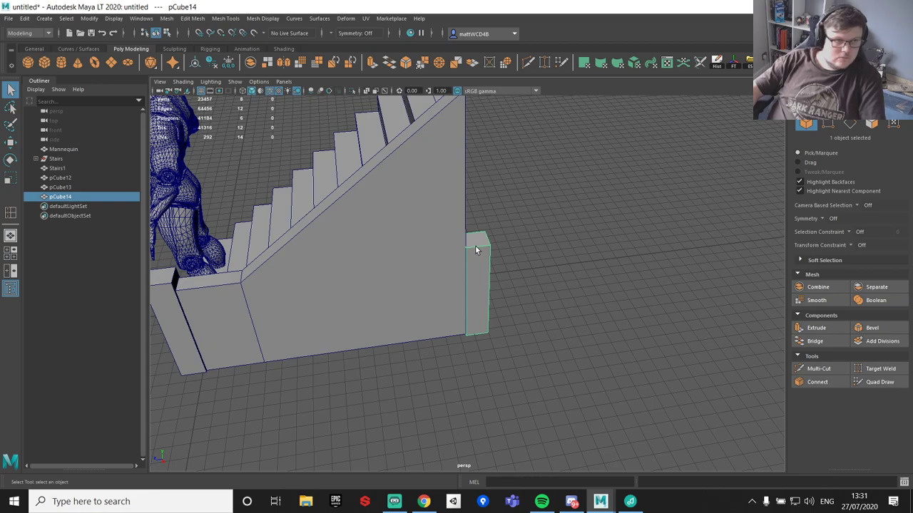
key("w")
left_click_drag(452, 305, 443, 164)
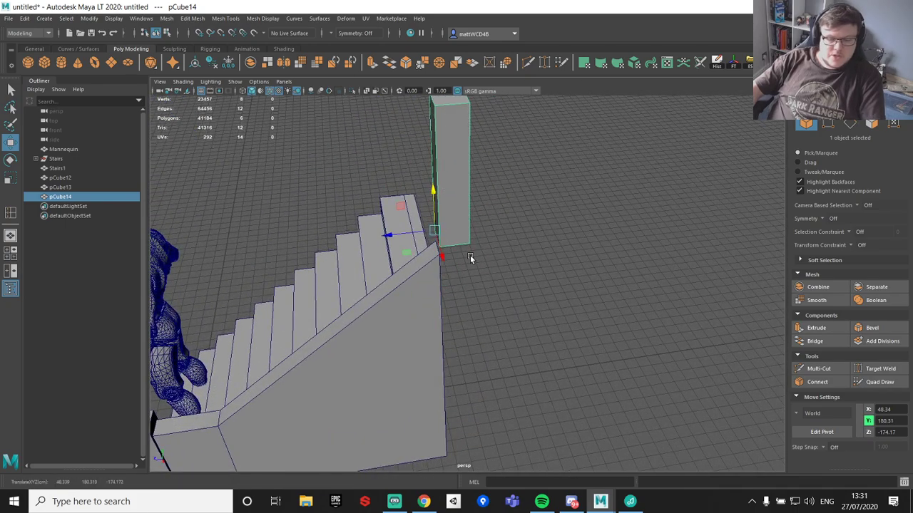
left_click_drag(470, 254, 532, 234, "alt")
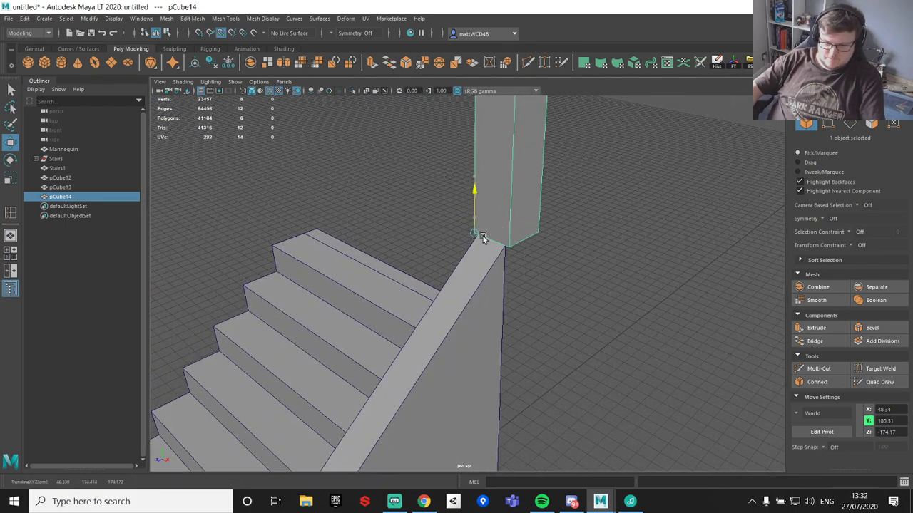
Drag the raised block's four top vertices down to squash it into a cube cap.
scroll(464, 157, "down", 5)
key("q")
key("F9")
left_click_drag(442, 171, 504, 238)
key("w")
key("f")
scroll(674, 272, "down", 5)
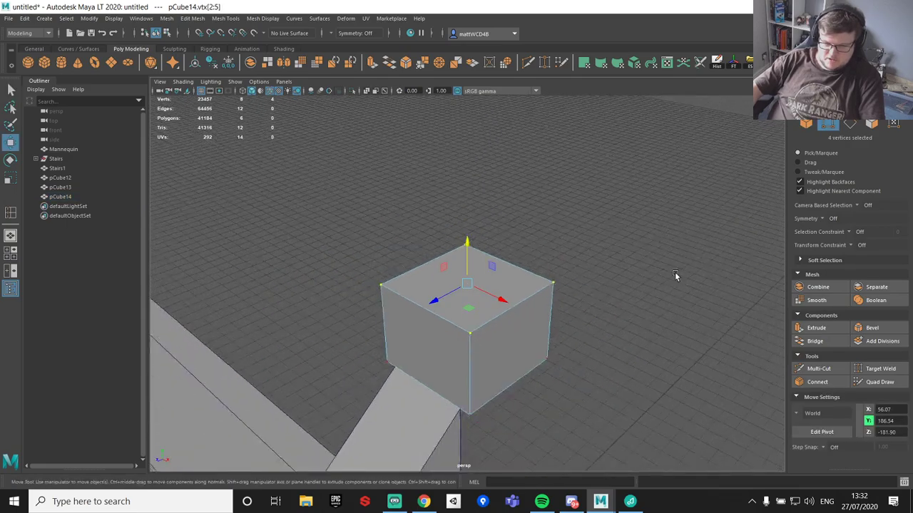
left_click_drag(674, 272, 435, 212, "alt")
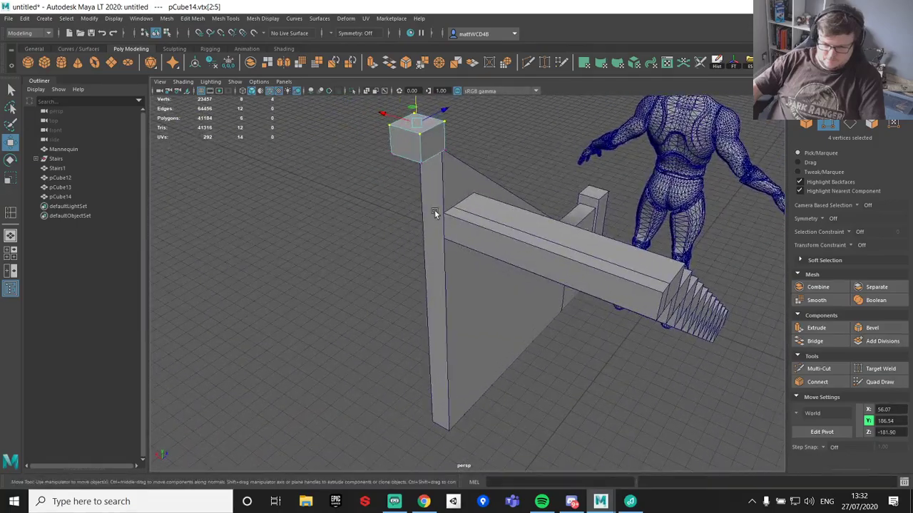
Extrude the side wall's end face out into a thick post.
right_click_drag(434, 212, 433, 220)
left_click(436, 201)
left_click_drag(461, 288, 446, 306)
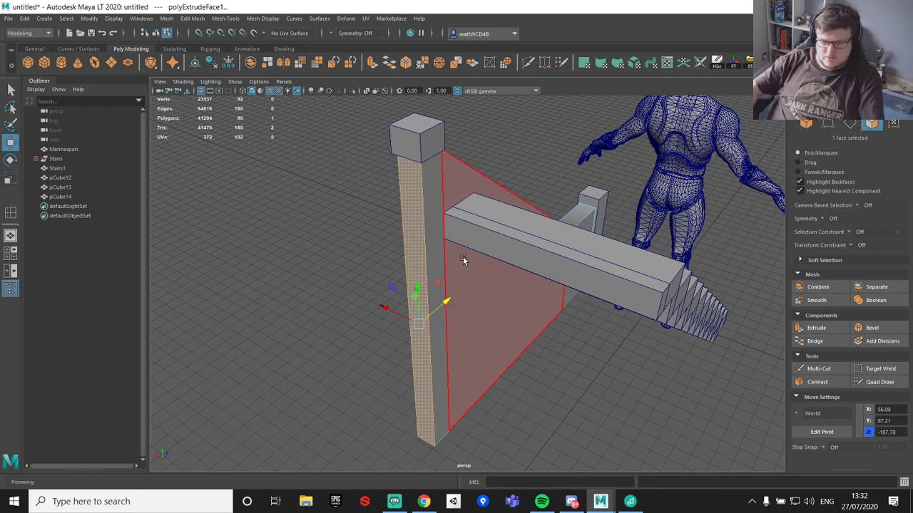
left_click_drag(462, 261, 433, 225, "alt")
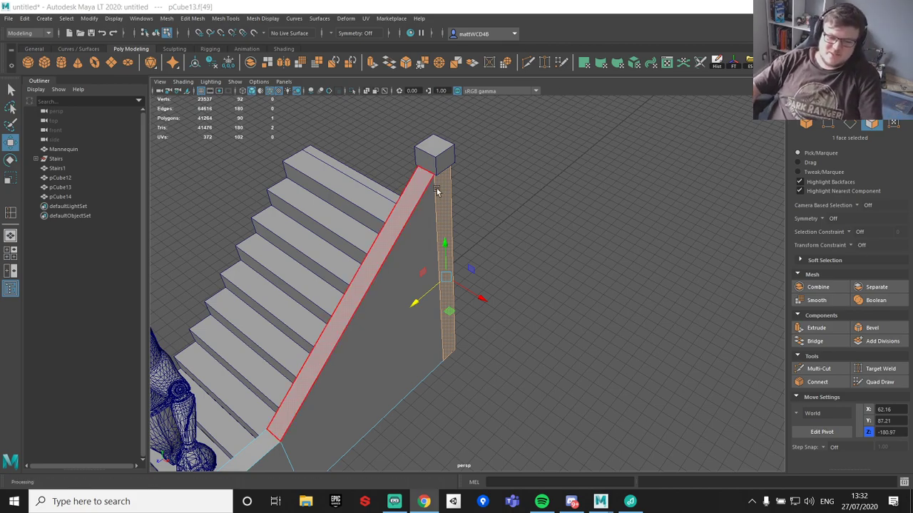
left_click_drag(504, 224, 496, 157, "alt")
Push the post's outer side face out to Z -202.39 to thicken it.
key("alt+Tab")
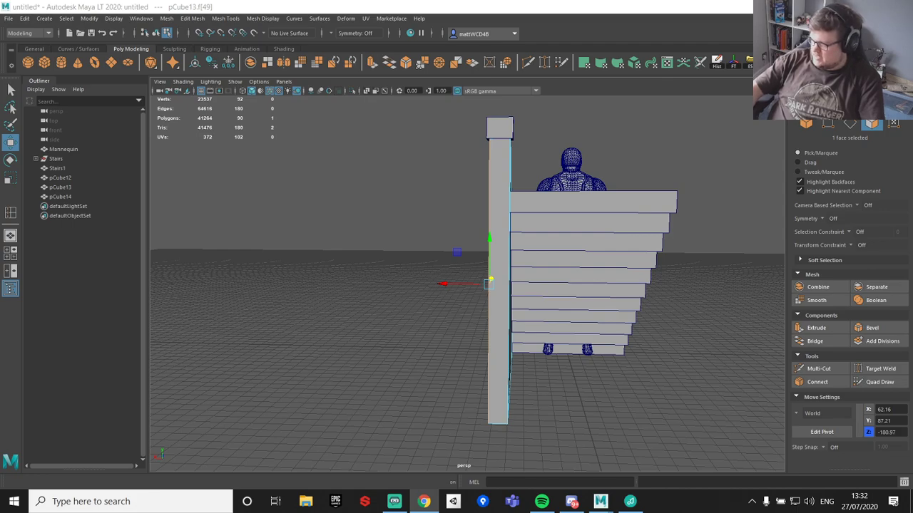
left_click_drag(427, 271, 525, 265, "alt")
left_click(452, 243)
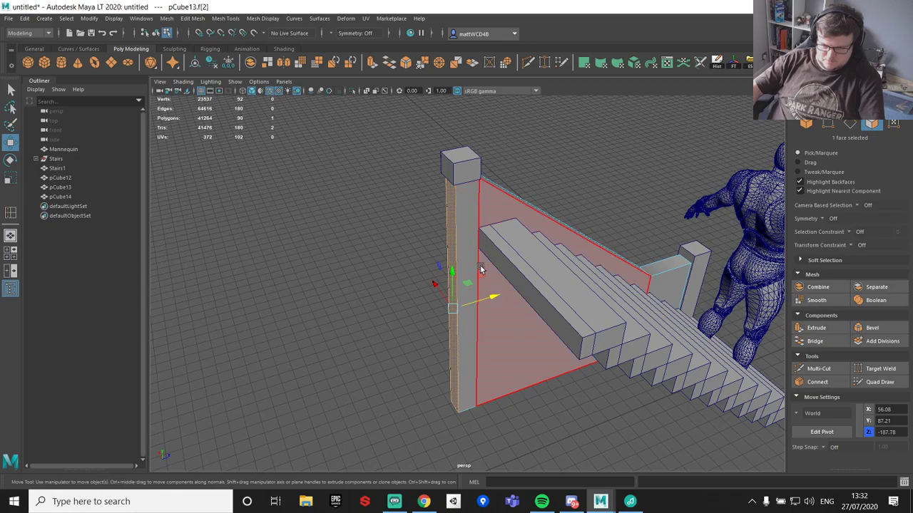
left_click_drag(493, 300, 513, 278)
Scale the cap cube up to about 1.5 and seat it centred on the post top.
key("F8")
left_click(449, 299)
left_click(462, 198)
key("r")
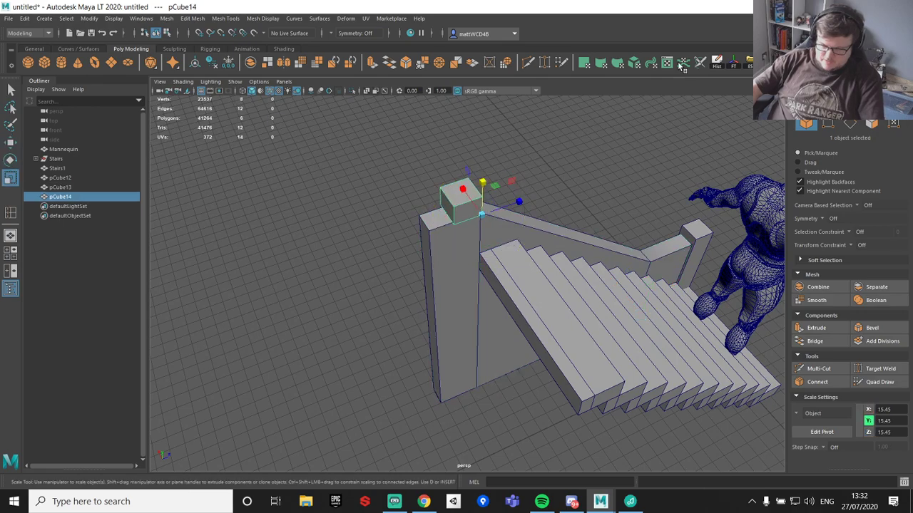
left_click(719, 64)
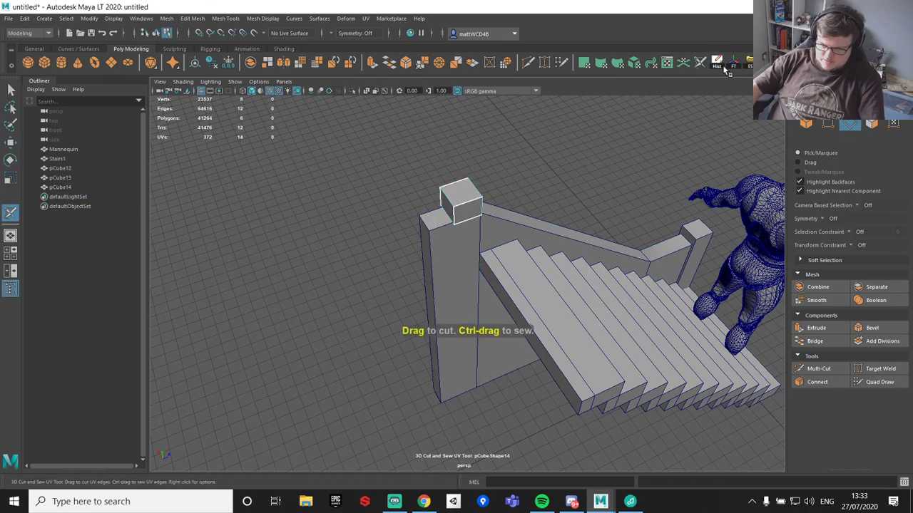
key("q")
left_click(468, 200)
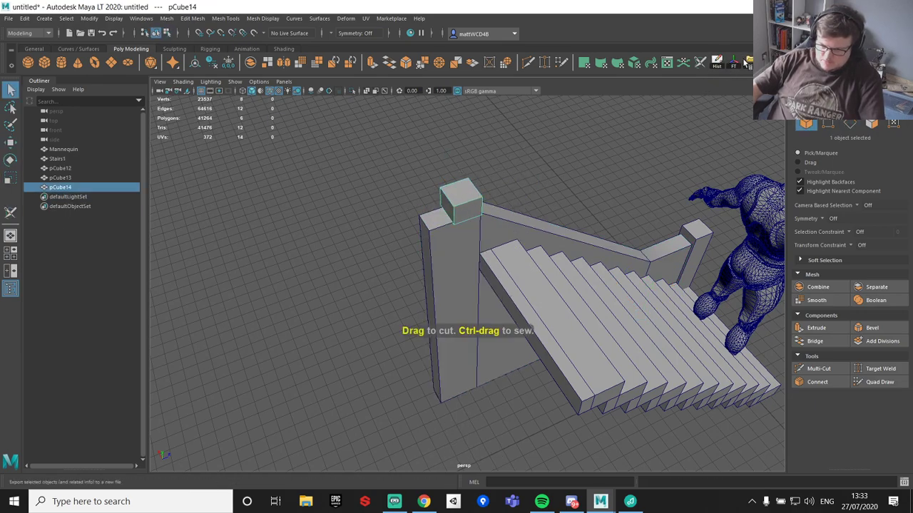
key("r")
left_click_drag(460, 194, 477, 318)
key("w")
left_click_drag(441, 222, 501, 236)
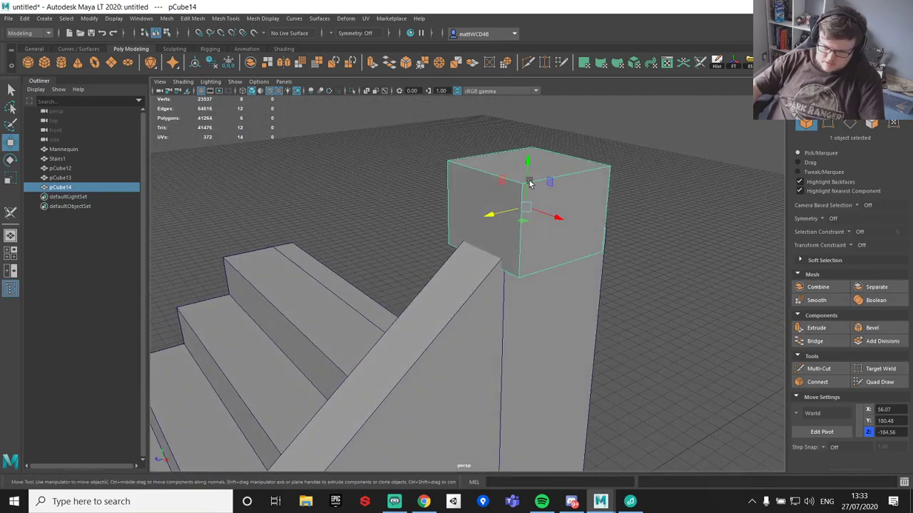
mouse_move(526, 183)
left_mouse_down()
mouse_move(526, 173)
mouse_move(528, 187)
left_mouse_up()
Duplicate the side wall, post and cap and move the copies to X -50 on the stairs' other side.
left_click_drag(623, 273, 551, 297, "alt")
left_click(549, 299)
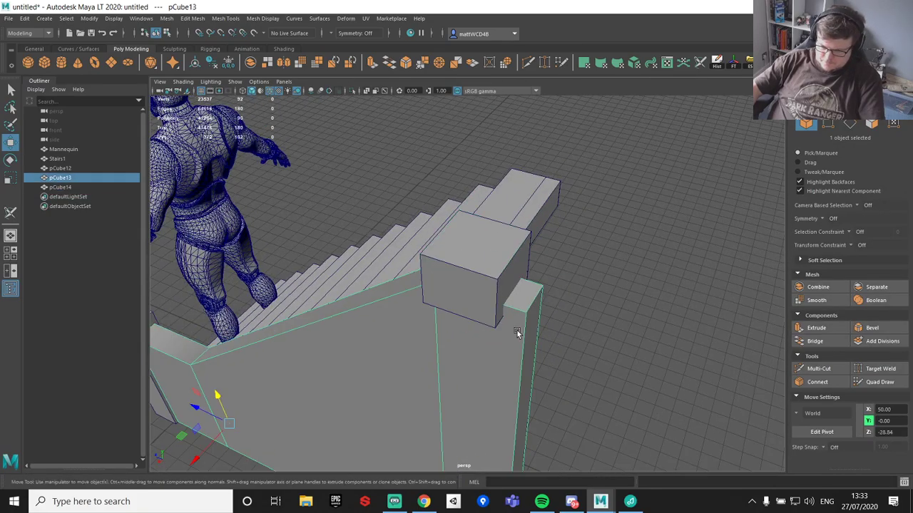
left_click_drag(517, 330, 660, 302, "alt")
left_click(386, 298, "shift")
left_click_drag(386, 298, 585, 236, "alt")
key("ctrl+d")
left_click_drag(560, 421, 390, 194)
scroll(433, 342, "up", 3)
Snap the copied wall and post flush against the stairs' edge.
key("d")
key("d")
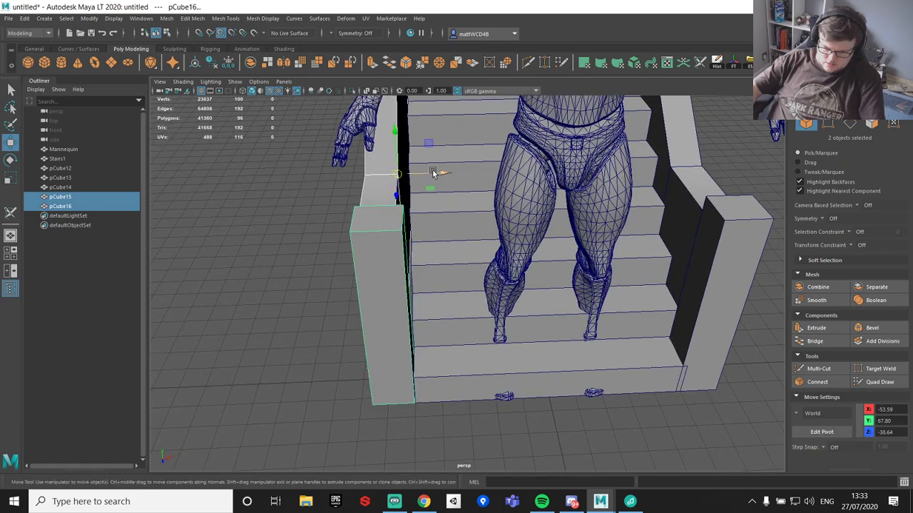
left_click_drag(434, 173, 415, 260)
left_click_drag(586, 360, 385, 217, "alt")
Freeze pCube16's transformations, scale it to about 1.07 and adjust its bottom vertices.
left_click(383, 211)
right_click_drag(383, 201, 379, 218)
key("F8")
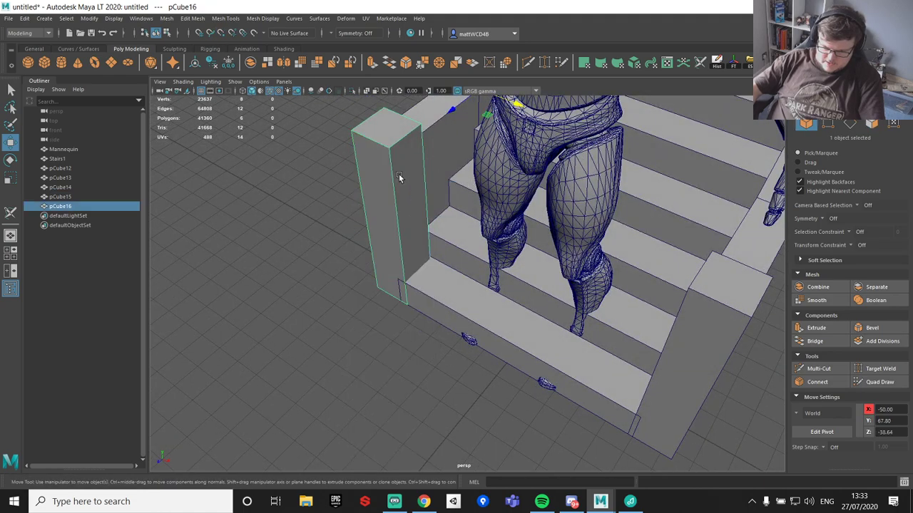
key("r")
left_click(731, 66)
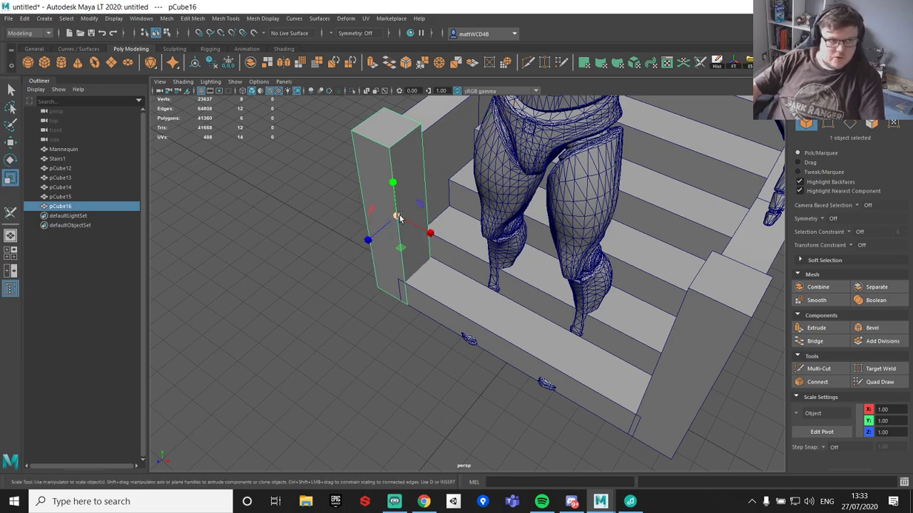
left_click_drag(398, 214, 417, 289)
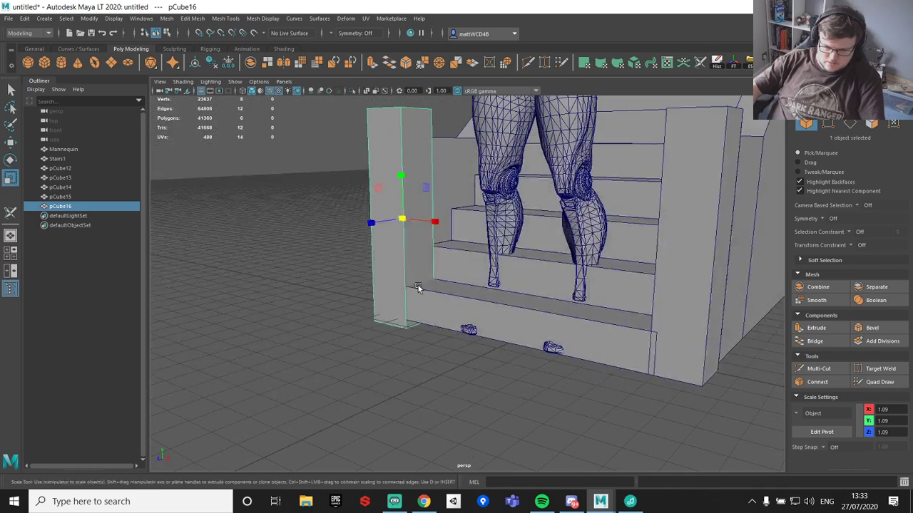
right_click_drag(399, 238, 356, 243)
left_click_drag(442, 342, 333, 271)
key("w")
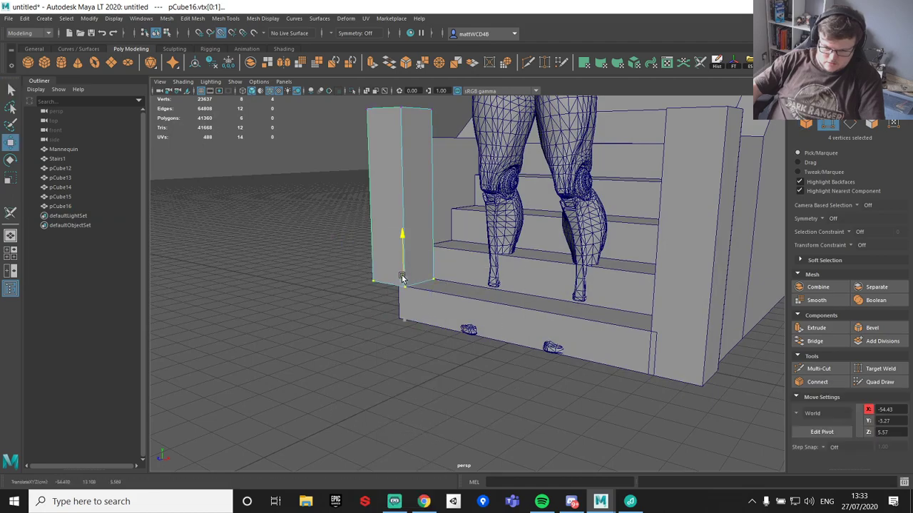
Delete the right-hand stair wall pCube12.
key("q")
key("F8")
left_click(703, 252)
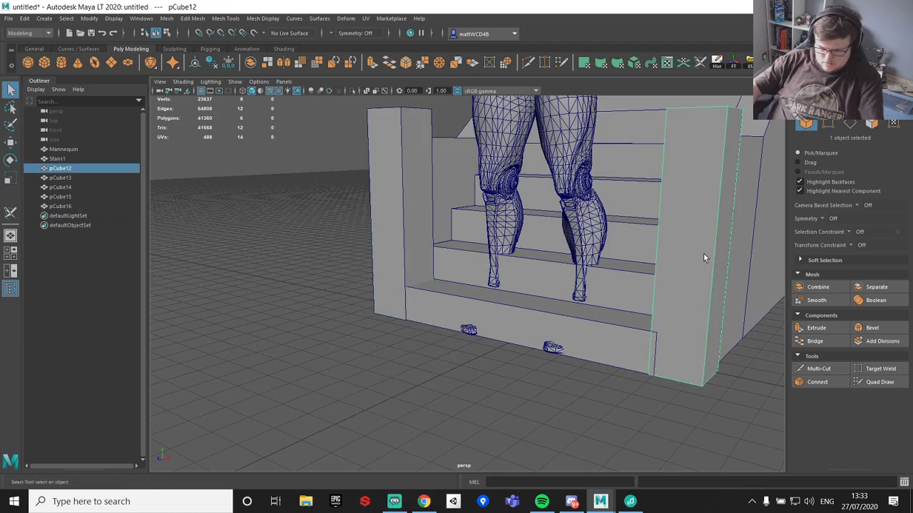
key("Delete")
left_click(397, 249)
key("w")
left_click_drag(461, 293, 399, 241, "alt")
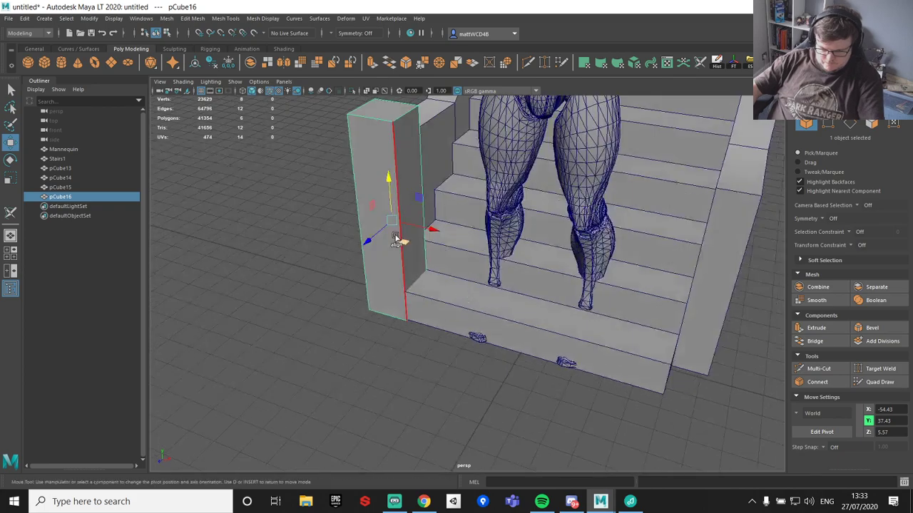
Insert a single edge loop down the middle of the bottom stair step.
key("d")
key("q")
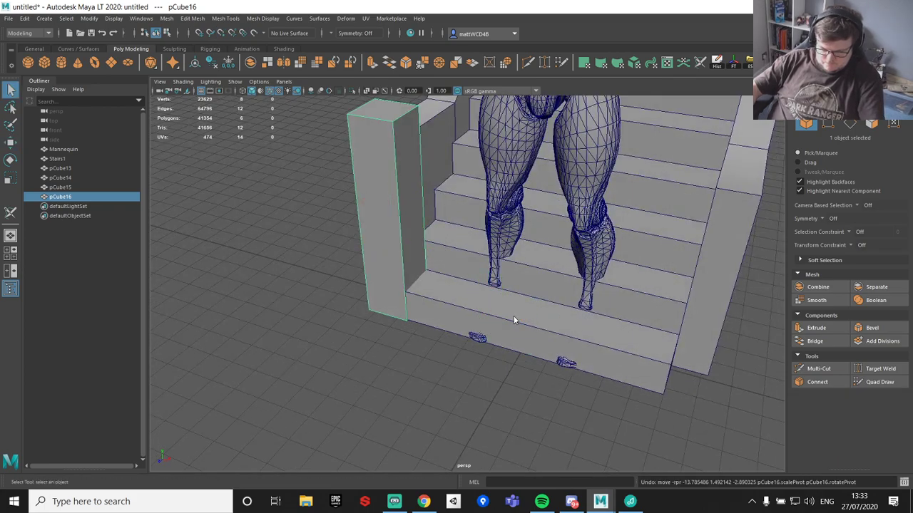
left_click(524, 314)
right_click_drag(524, 314, 496, 317, "shift")
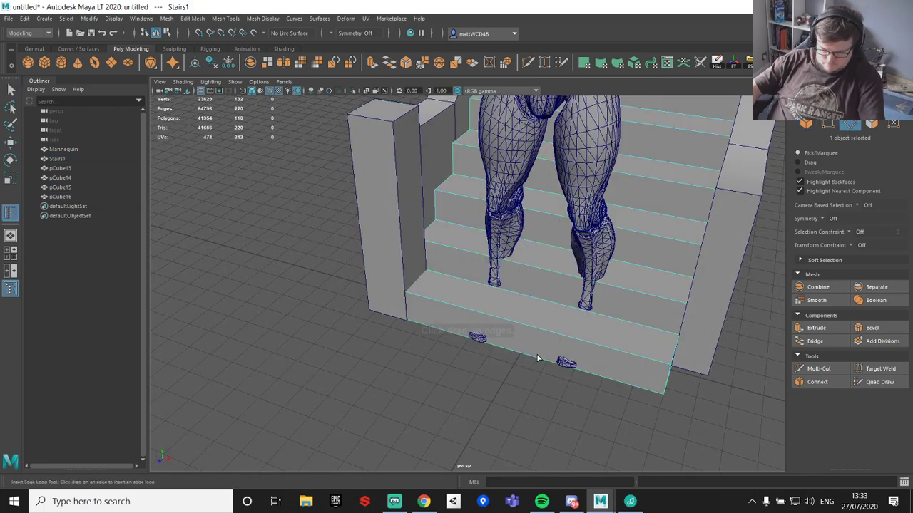
key("q")
right_click_drag(527, 251, 504, 265, "shift")
left_click(191, 170)
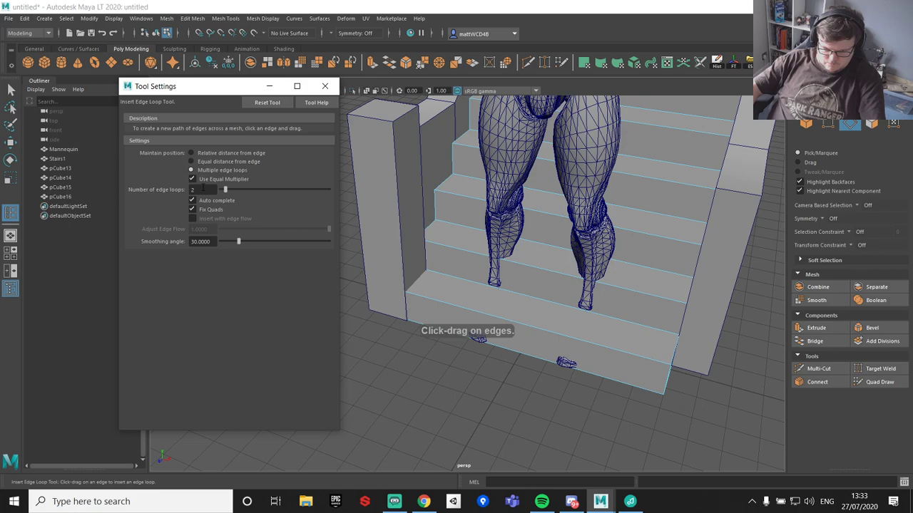
type("1")
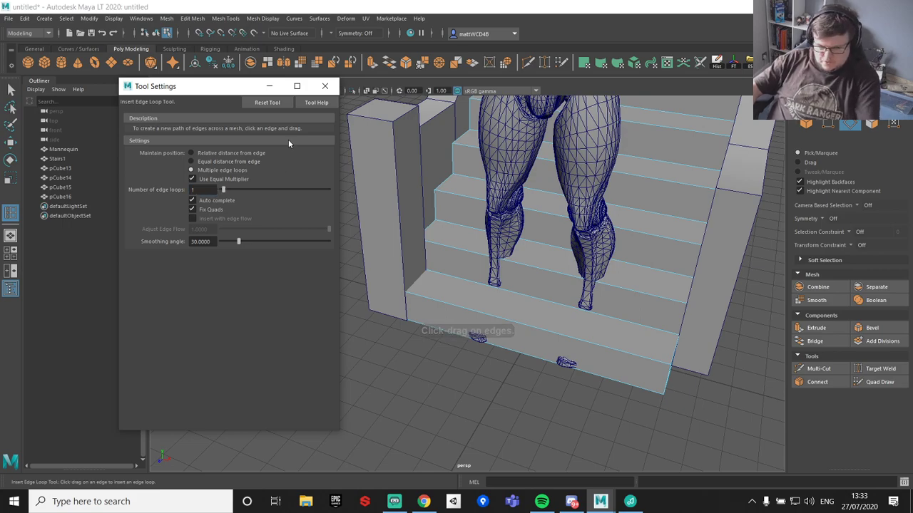
left_click(324, 86)
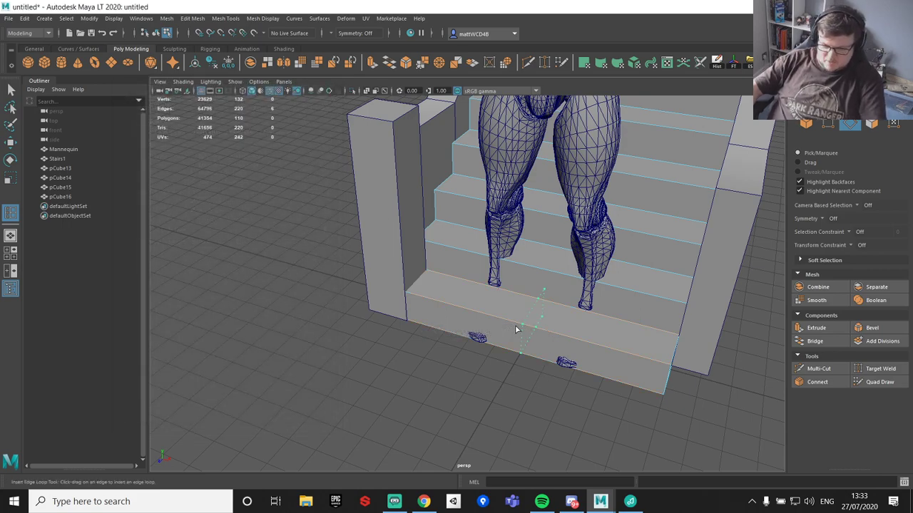
key("q")
Snap pCube16's pivot to the stairs' centre edge and duplicate it as pCube17.
key("F8")
left_click(392, 226)
key("w")
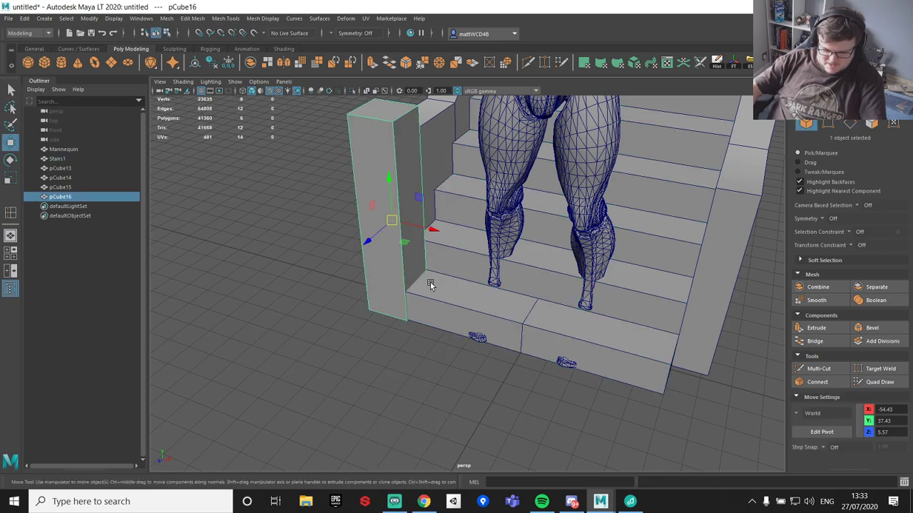
key("d")
left_click_drag(393, 221, 524, 326)
key("d")
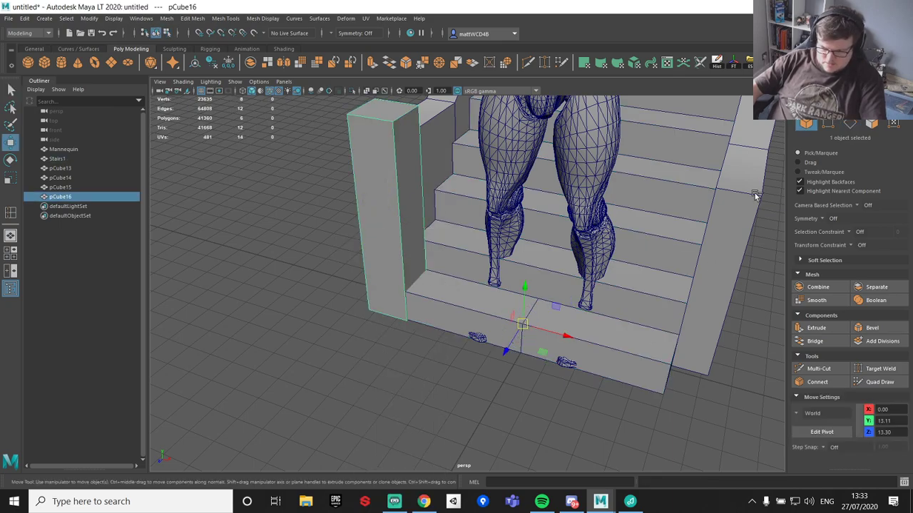
key("ctrl+d")
key("ctrl+a")
key("ctrl+a")
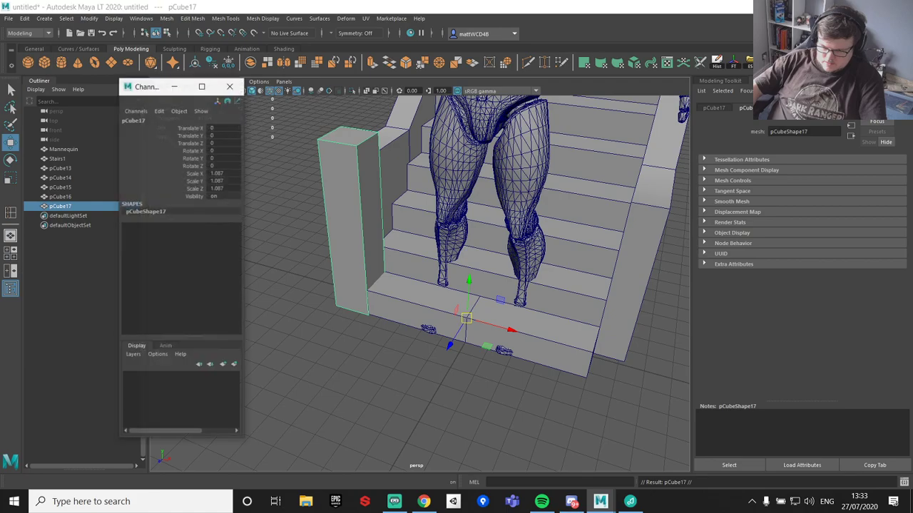
Set pCube17's Scale X to -1, mirroring the post across the staircase.
left_click_drag(213, 94, 848, 200)
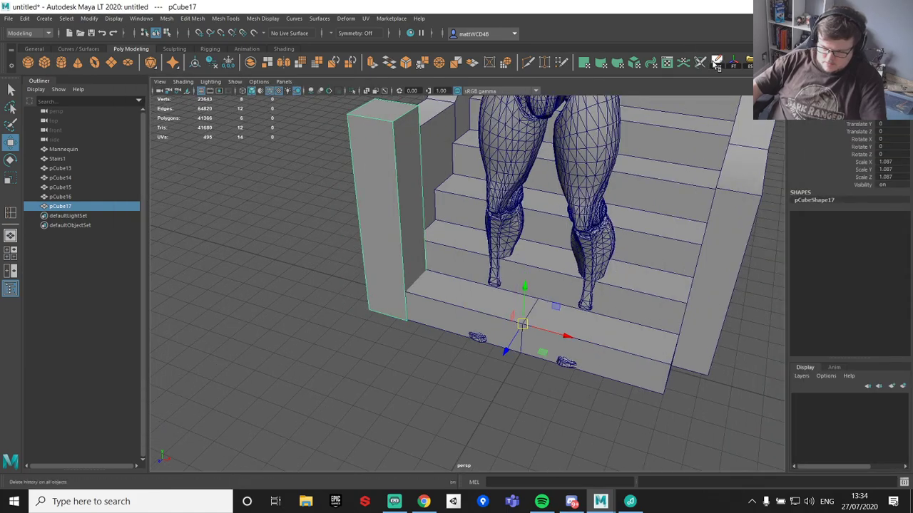
left_click(735, 63)
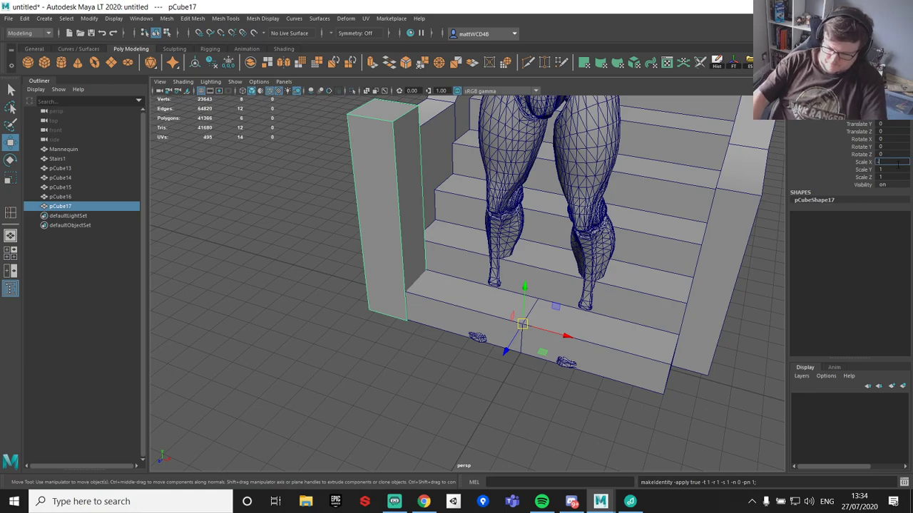
type("-1")
key("Return")
left_click(359, 367)
left_click_drag(358, 367, 495, 287, "alt")
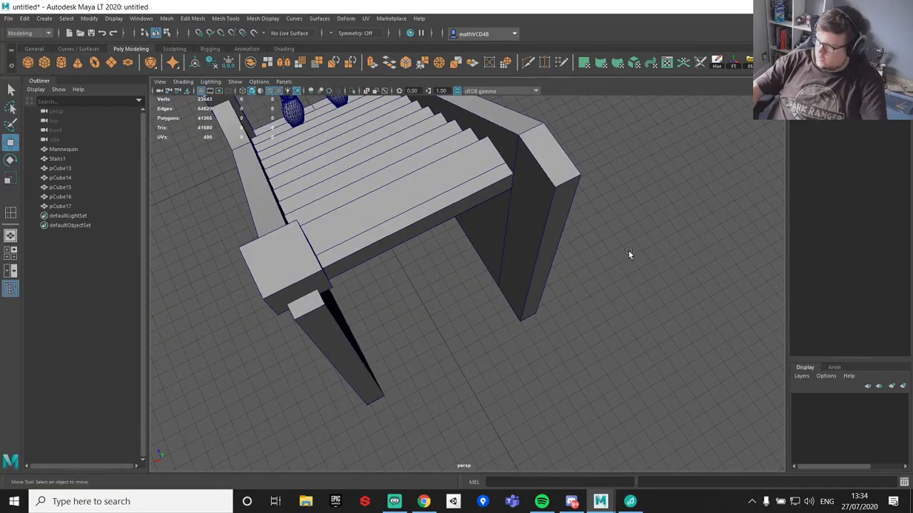
Push the side wall's outer-edge vertices further outward.
left_click_drag(629, 254, 522, 265, "alt")
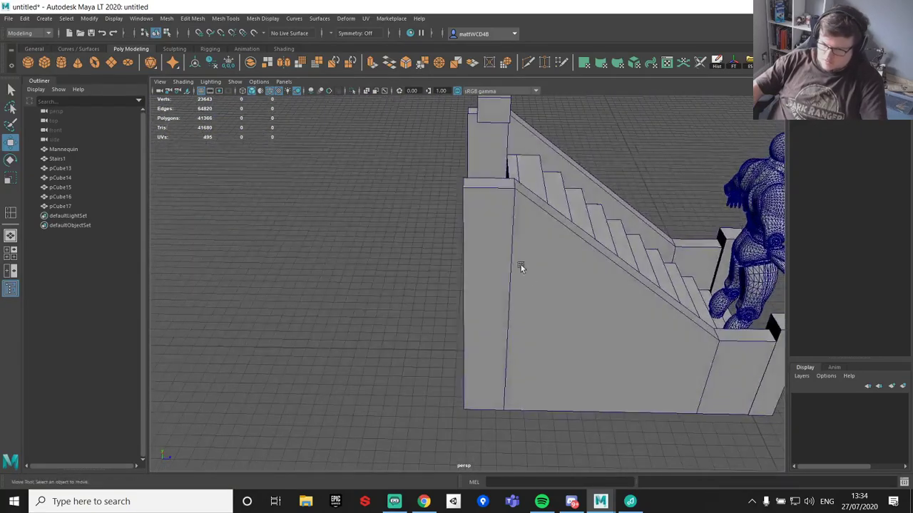
left_click(495, 228)
right_click_drag(469, 208, 411, 205)
left_click_drag(419, 154, 483, 428)
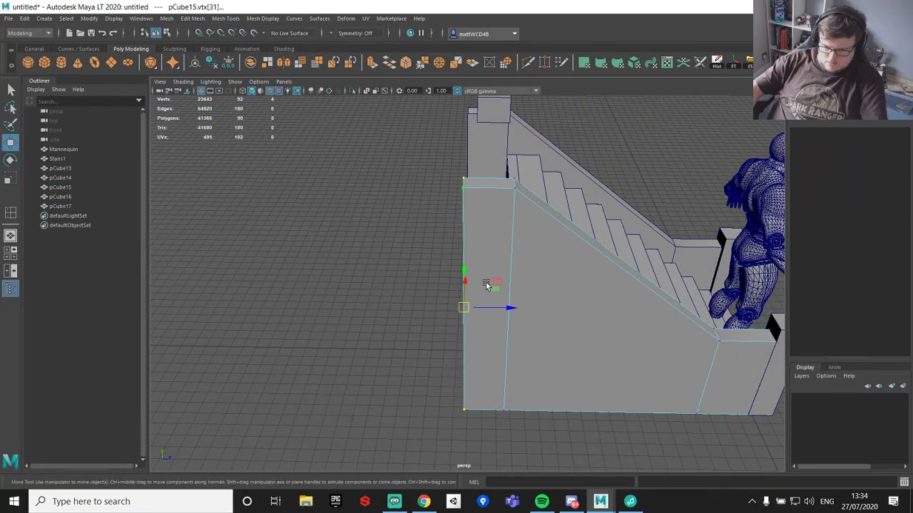
left_click_drag(515, 308, 454, 308)
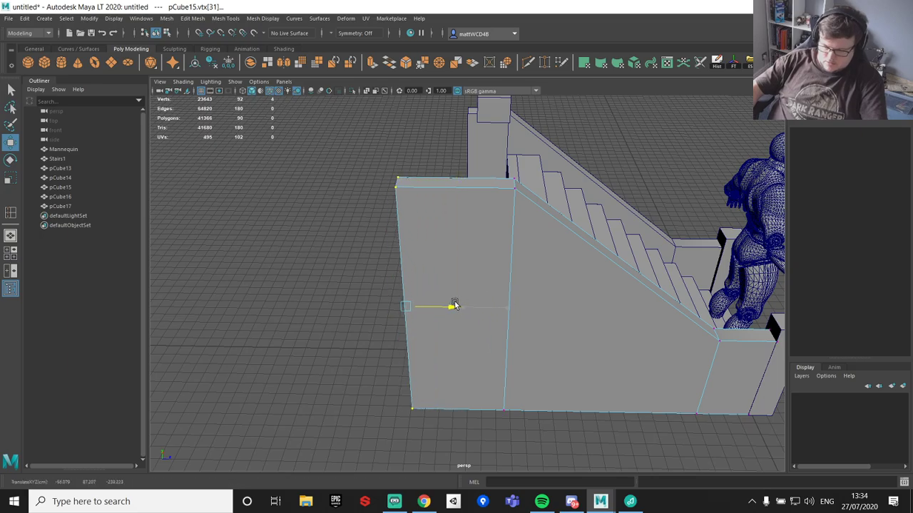
left_click_drag(515, 216, 428, 313, "alt")
Move the Mannequin forward out of the way of the stairs.
left_click(464, 149)
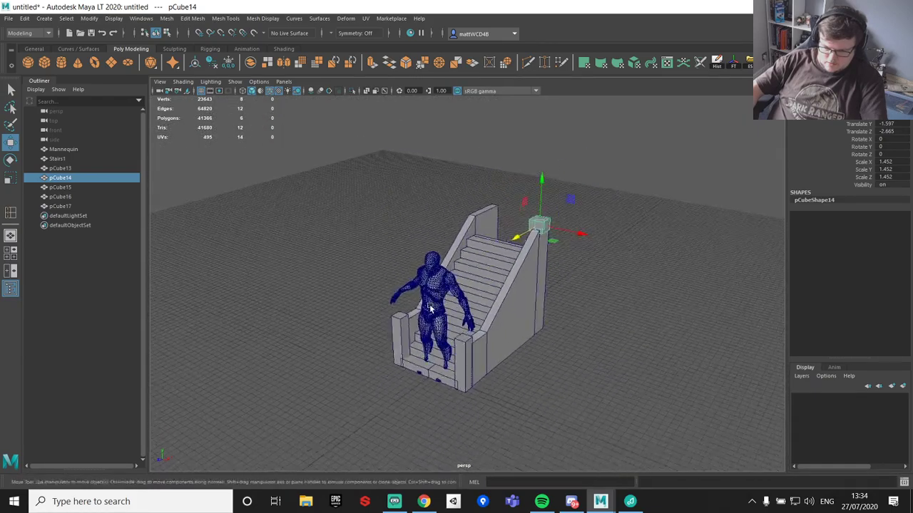
left_click(426, 316)
left_click_drag(405, 396, 531, 314)
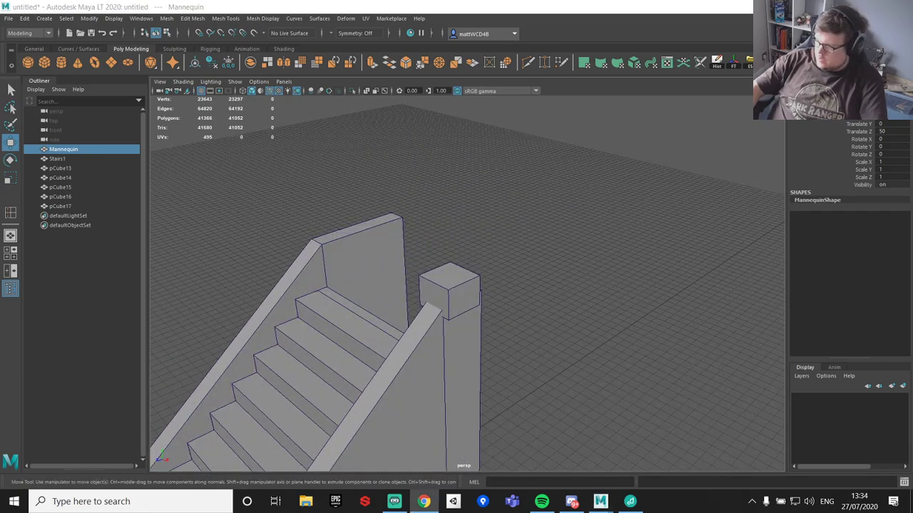
Lower the railing post's top vertices below the cap cube, down onto the wall.
left_click_drag(681, 292, 516, 255, "alt")
left_click(515, 255)
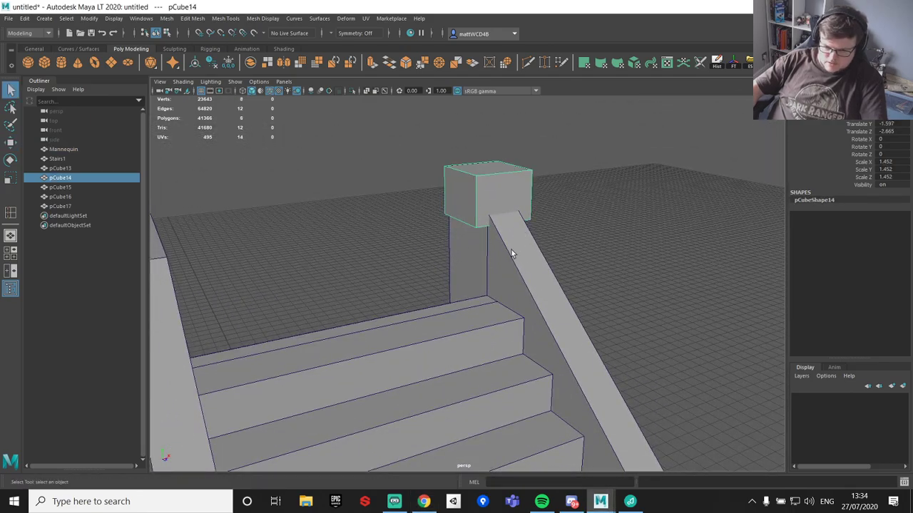
right_click_drag(511, 250, 428, 105)
left_click_drag(431, 214, 499, 239)
key("w")
left_click_drag(485, 182, 492, 236)
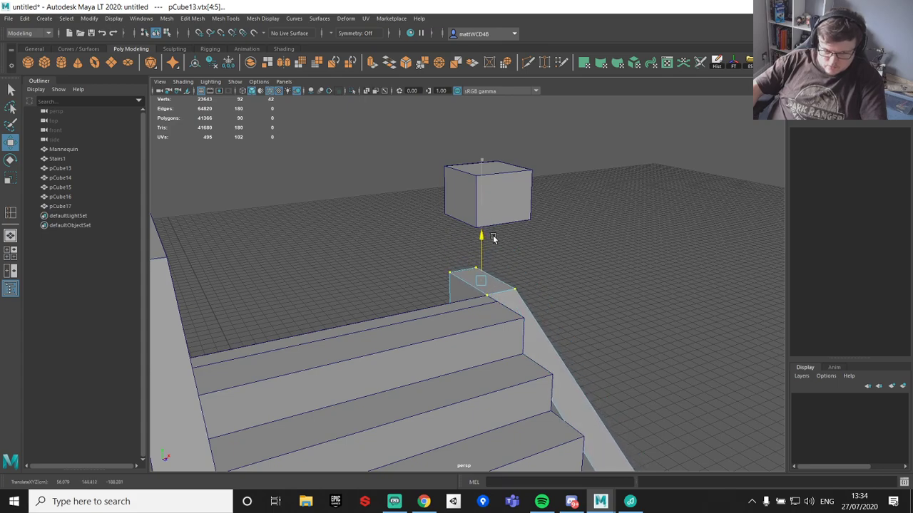
left_click_drag(468, 271, 601, 243, "alt")
key("q")
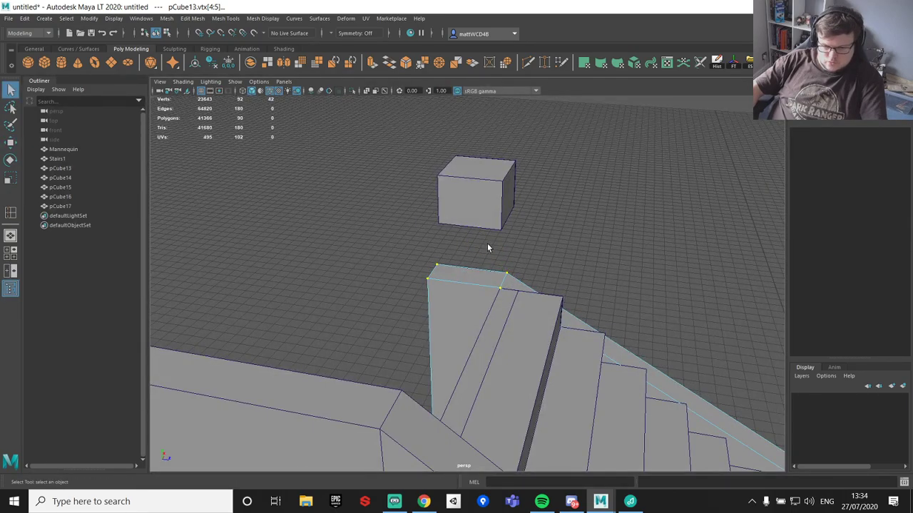
key("w")
left_click_drag(571, 306, 418, 240, "alt")
key("q")
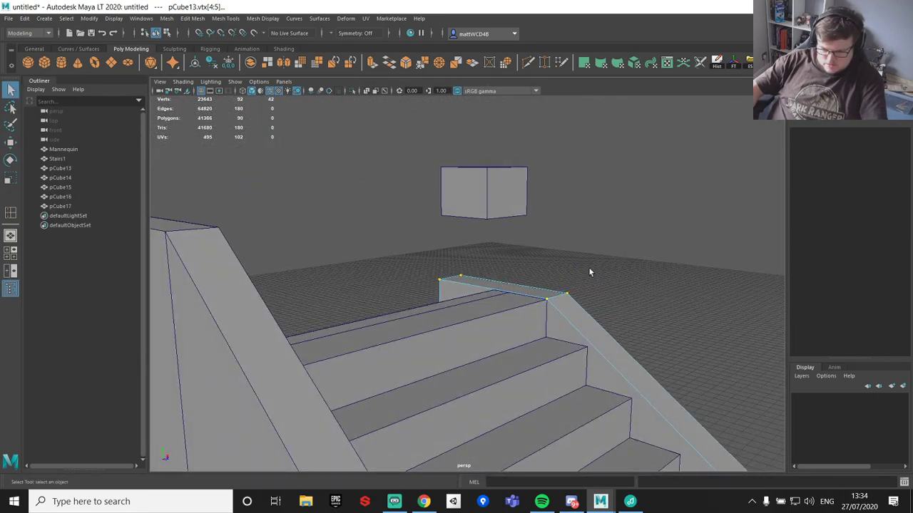
key("r")
key("w")
left_click_drag(500, 241, 483, 299)
key("q")
Lower pCube15's top corner vertices to run just above the steps.
left_click(470, 237)
key("F9")
left_click_drag(388, 189, 414, 276)
key("w")
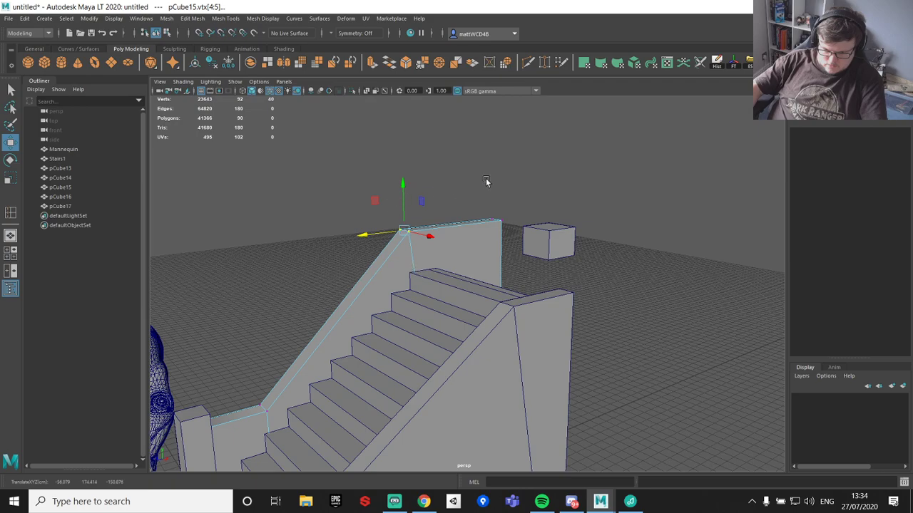
left_click_drag(486, 181, 534, 248)
left_click_drag(450, 178, 478, 329)
Snap cap cube pCube14 by its pivot onto the top corner of the stair side wall.
left_click(510, 228)
key("d")
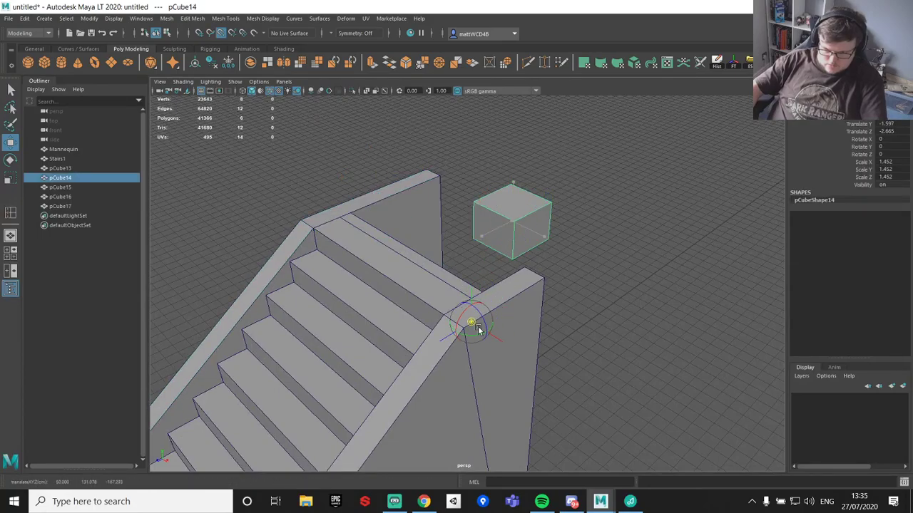
key("d")
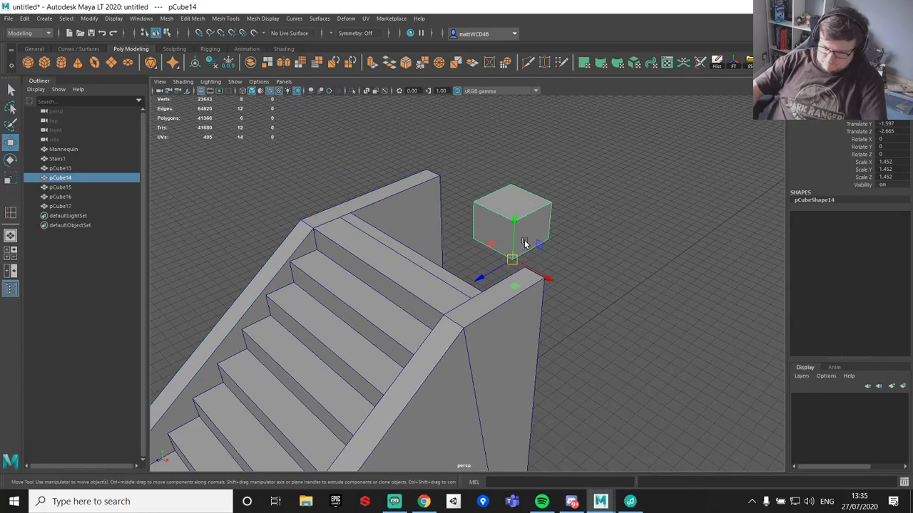
left_click_drag(524, 244, 466, 324)
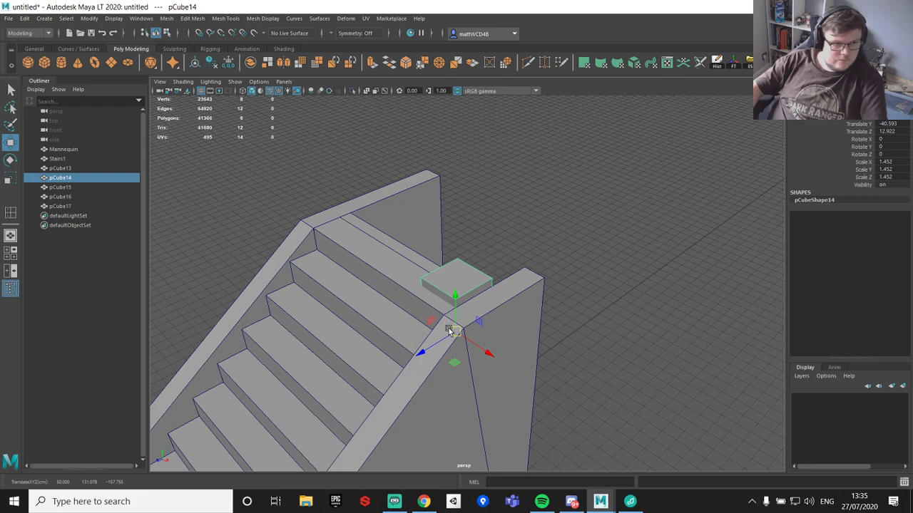
scroll(462, 336, "up", 3)
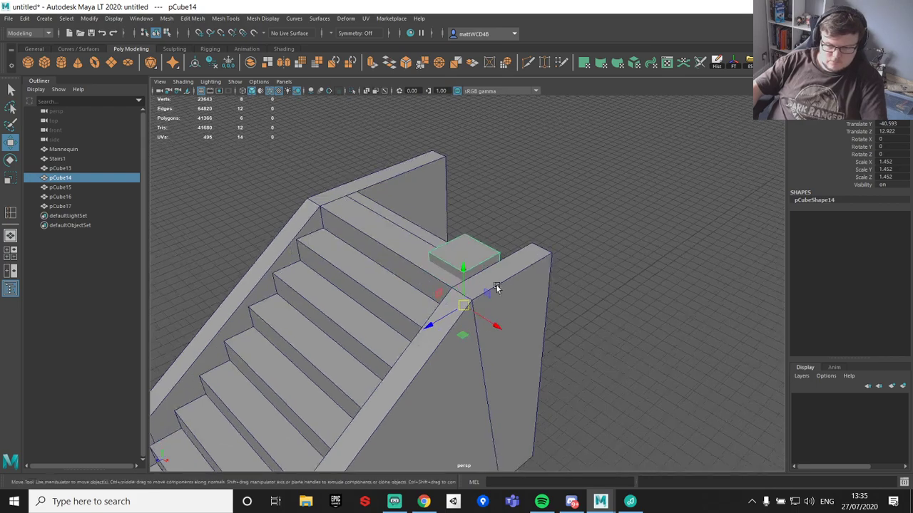
left_click_drag(466, 318, 475, 309)
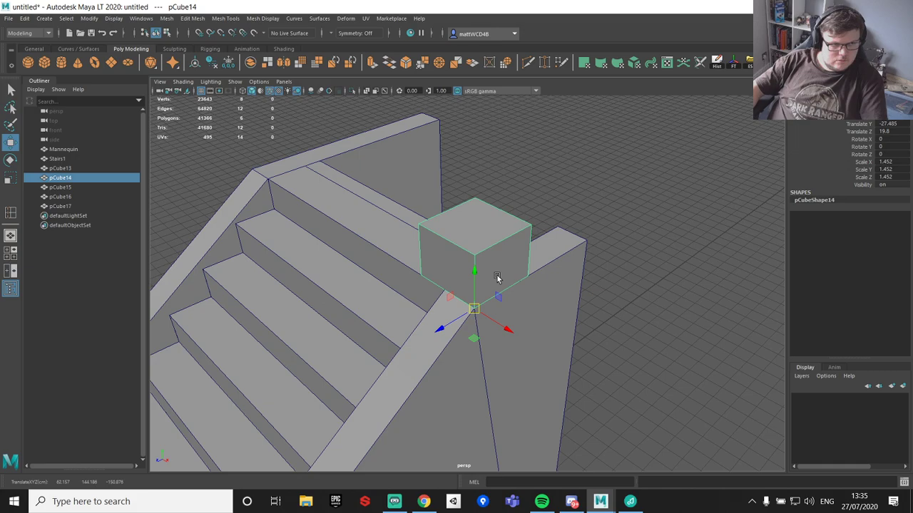
left_click_drag(568, 291, 529, 278, "alt")
scroll(529, 278, "up", 8)
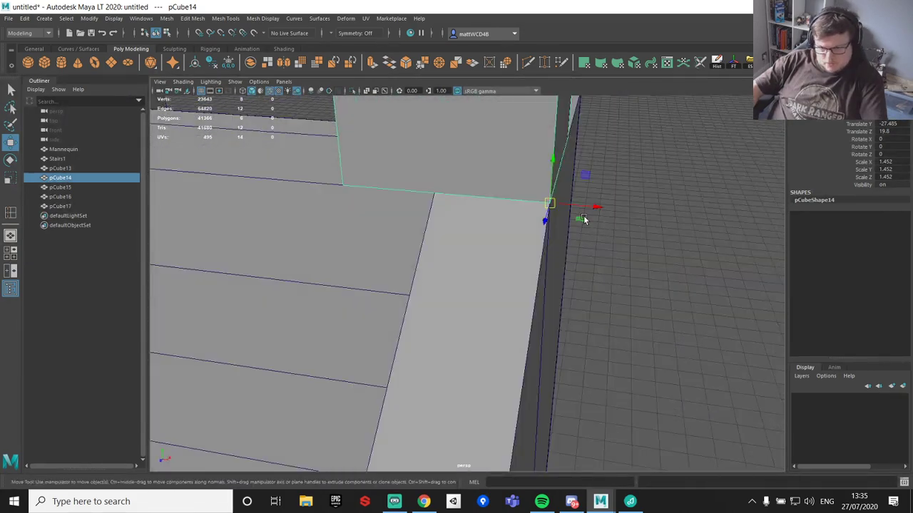
left_click_drag(591, 209, 520, 212)
scroll(525, 236, "down", 6)
Scale the cap cube down to 1.056 and lower it onto the wall top.
key("r")
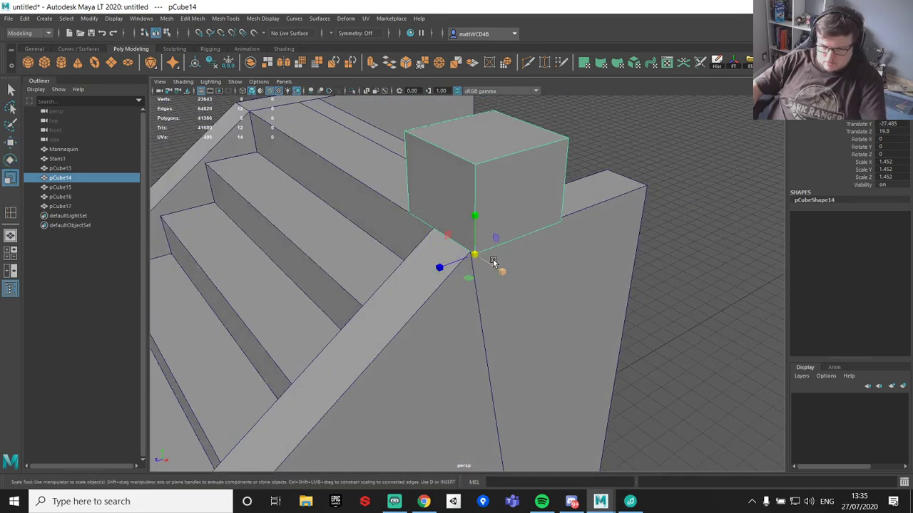
left_click_drag(474, 254, 427, 265)
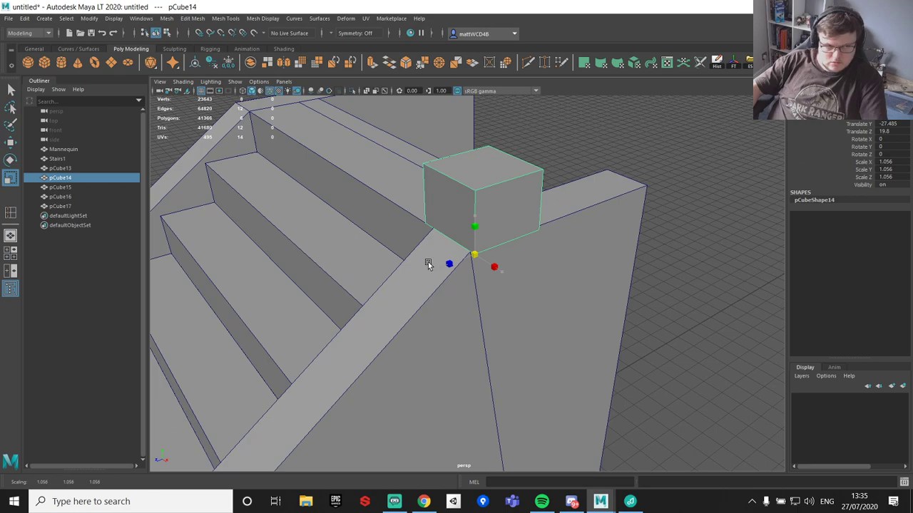
scroll(548, 241, "up", 5)
left_click_drag(560, 250, 558, 234, "alt")
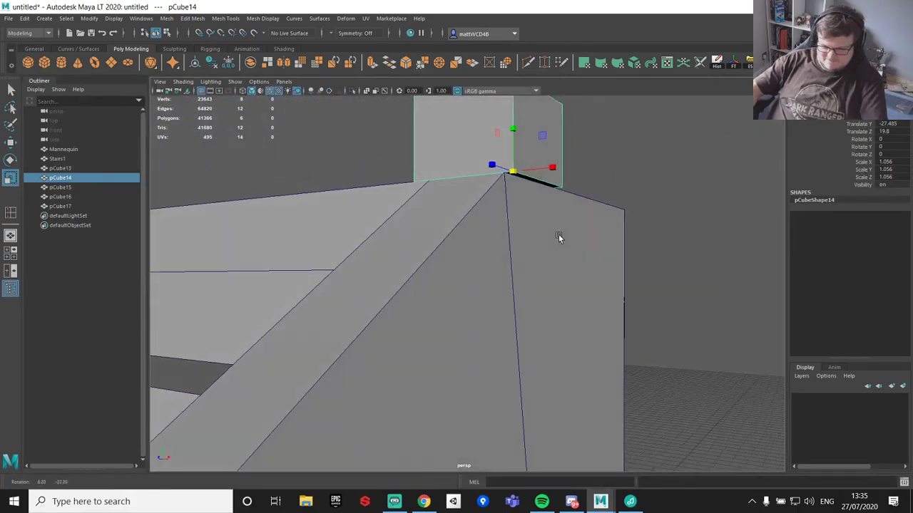
key("w")
left_click_drag(510, 126, 442, 166)
key("q")
Select two of the cap cube's vertices and slide that side to fit the wall.
right_click_drag(443, 166, 389, 115)
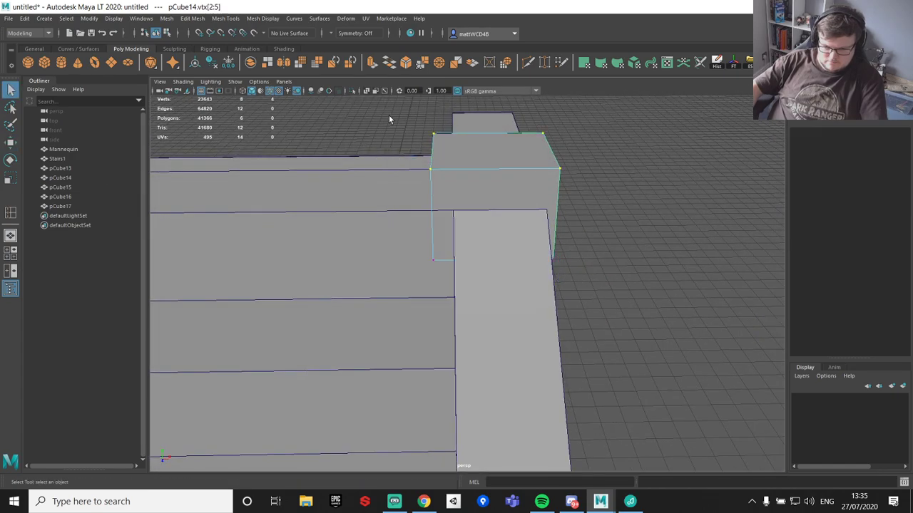
left_click_drag(389, 115, 454, 301)
key("w")
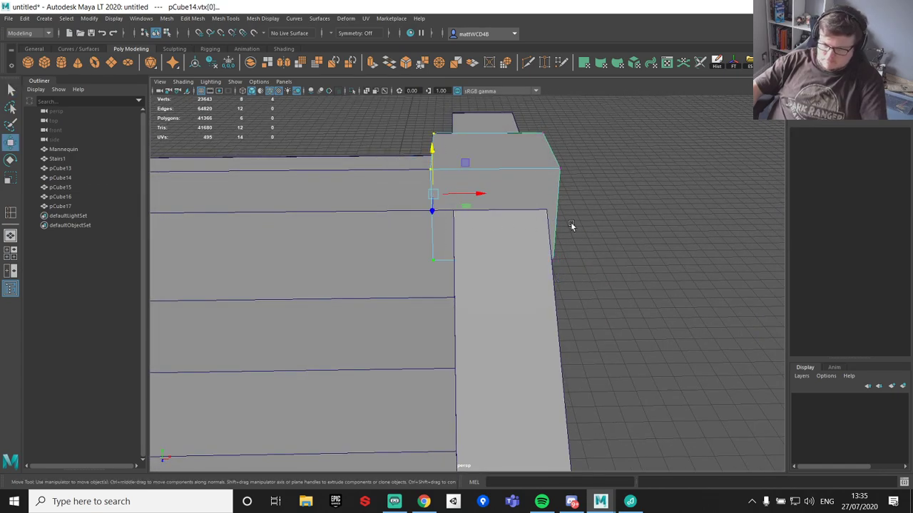
left_click_drag(571, 225, 358, 216, "alt")
key("q")
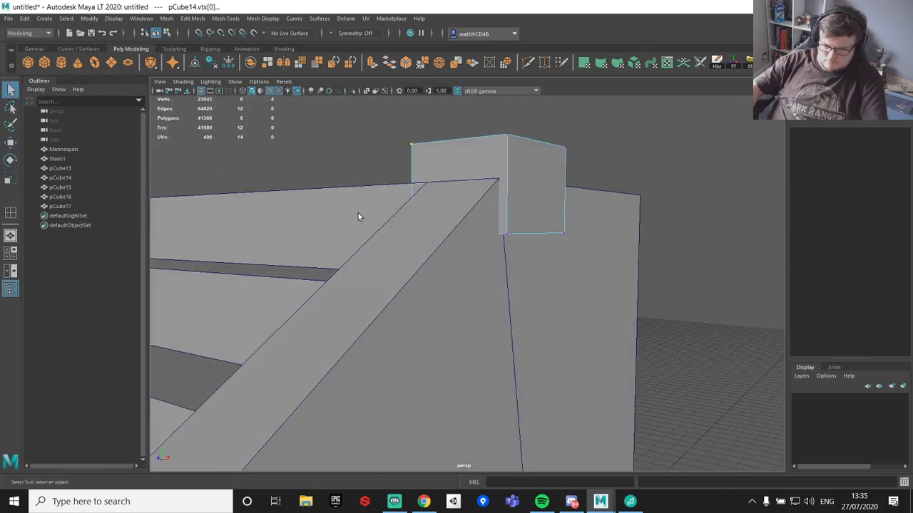
left_click_drag(589, 286, 458, 239, "alt")
key("w")
key("q")
key("w")
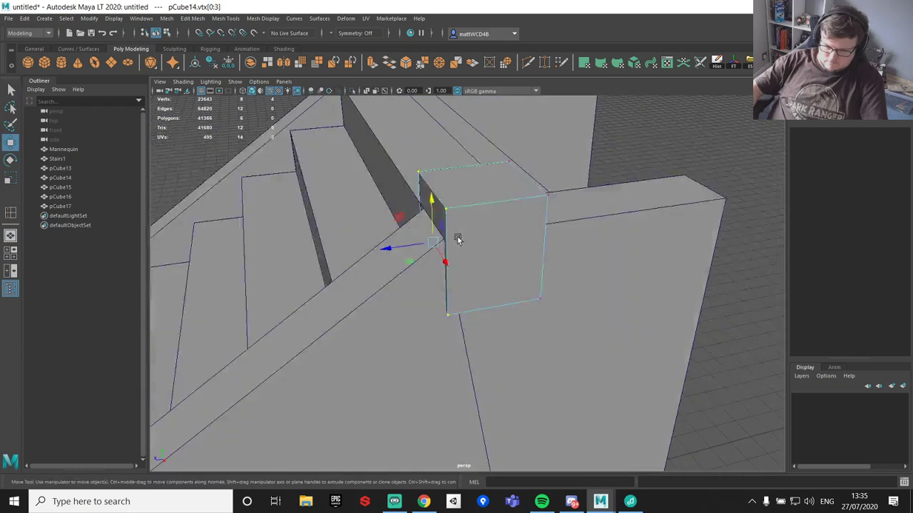
left_click_drag(389, 249, 397, 261)
Return to object mode with the whole cap cube selected, viewing the stairs from above.
left_click_drag(493, 249, 475, 222, "alt")
key("q")
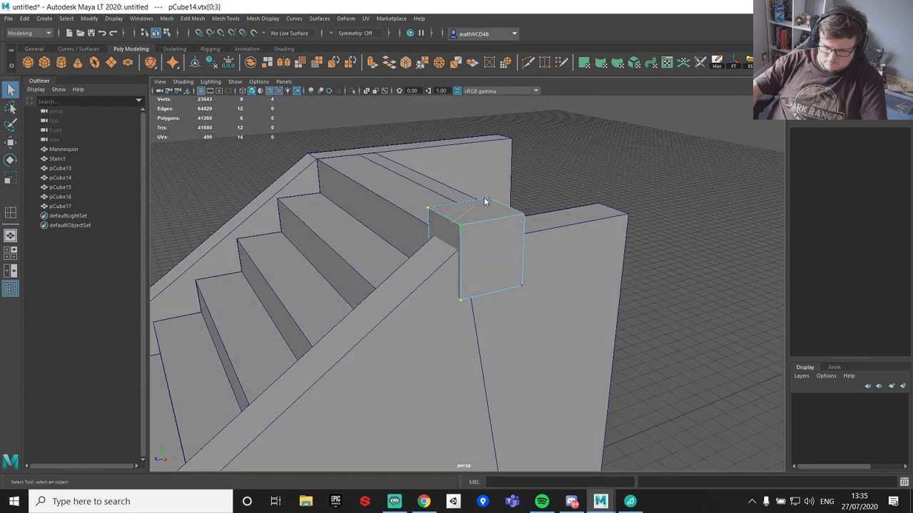
key("F8")
key("w")
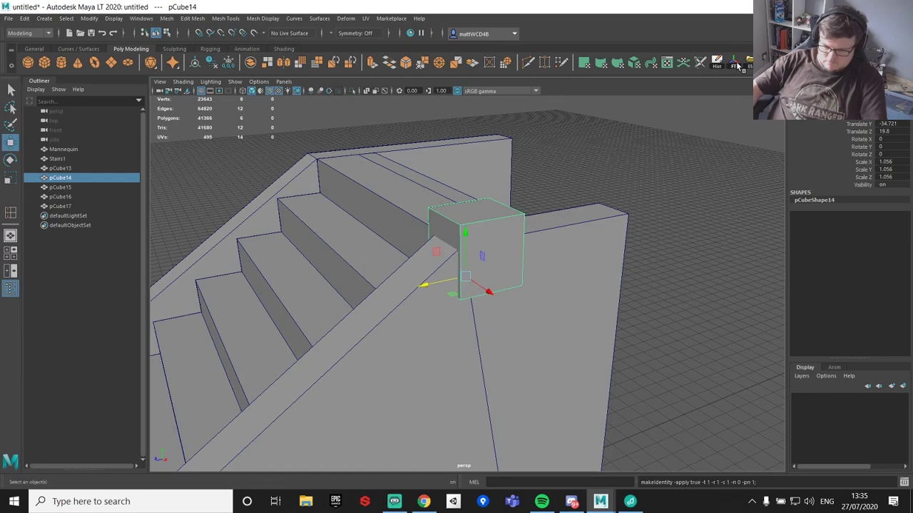
left_click_drag(542, 207, 271, 134, "alt")
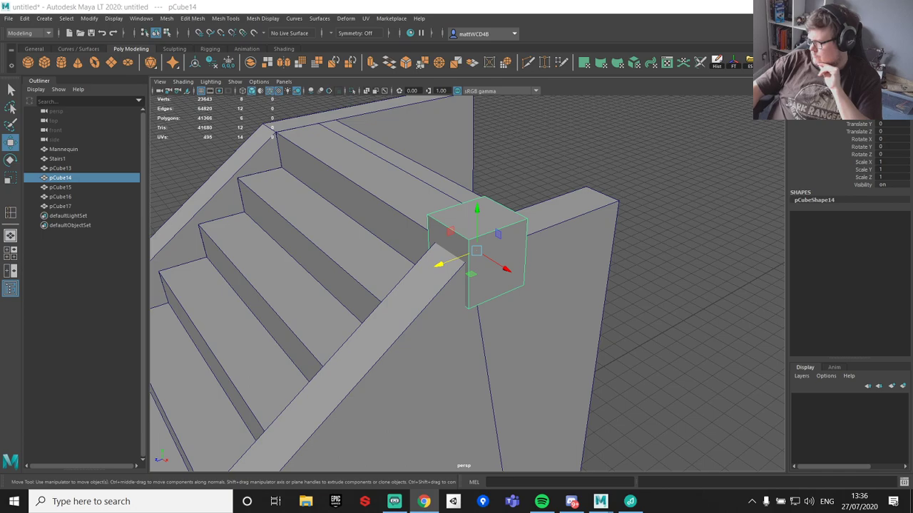
left_click_drag(585, 328, 528, 301, "alt")
Insert an edge loop across the top step of the staircase.
scroll(576, 272, "up", 3)
left_click(446, 220)
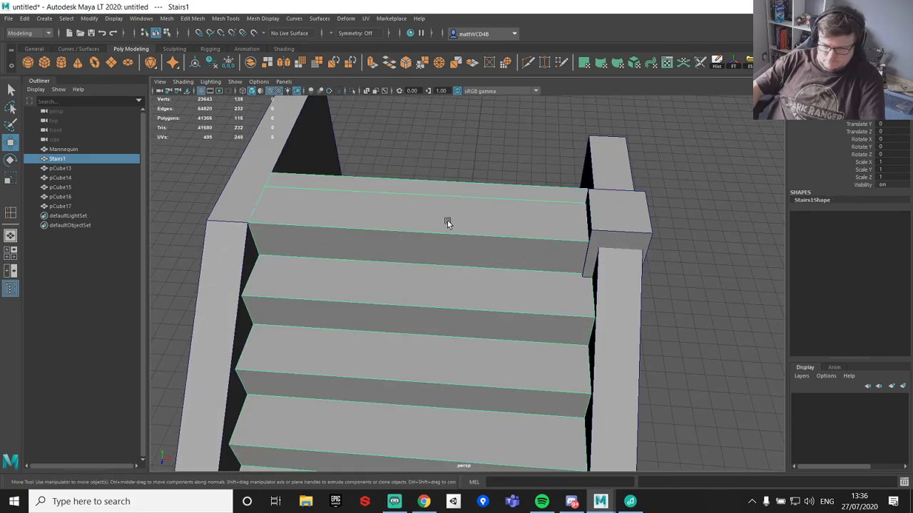
right_click_drag(449, 204, 449, 180, "shift")
left_click(429, 236)
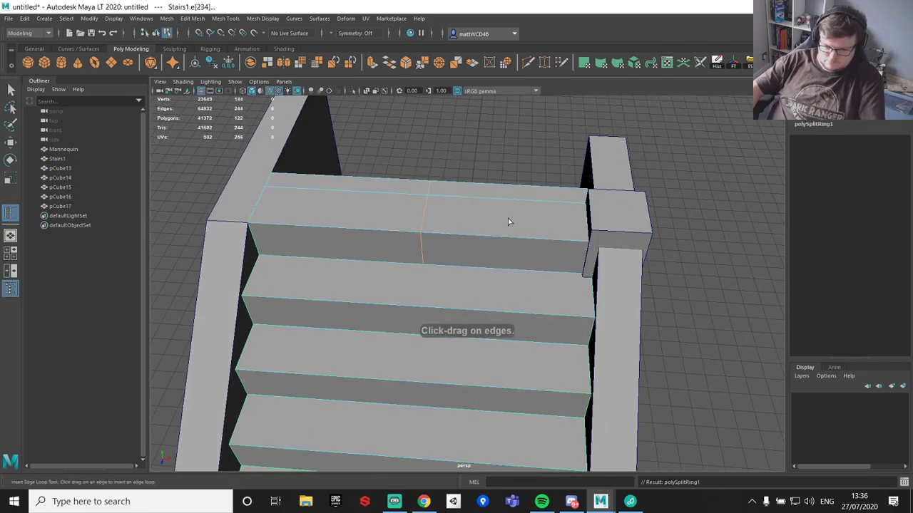
key("q")
Snap the post's pivot to the top step edge, duplicate it, and mirror with scale -1.
left_click(626, 214)
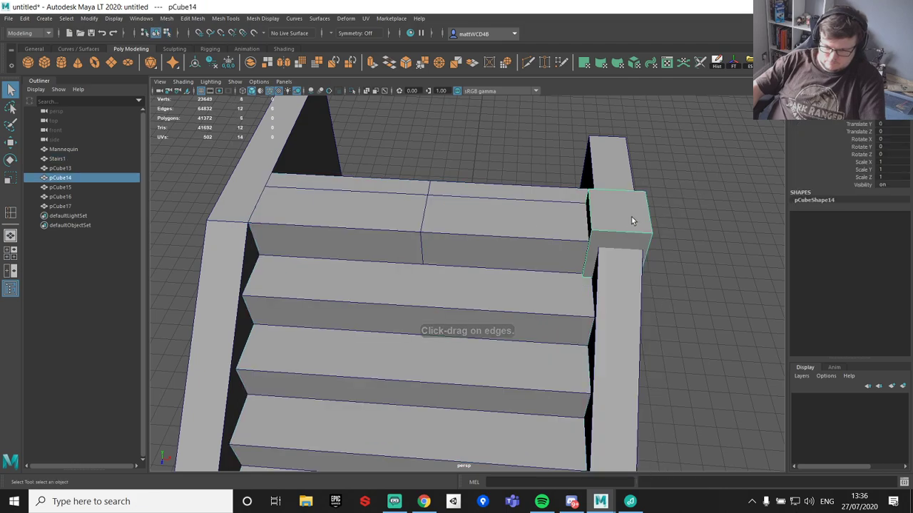
key("w")
key("d")
left_click_drag(607, 238, 440, 238)
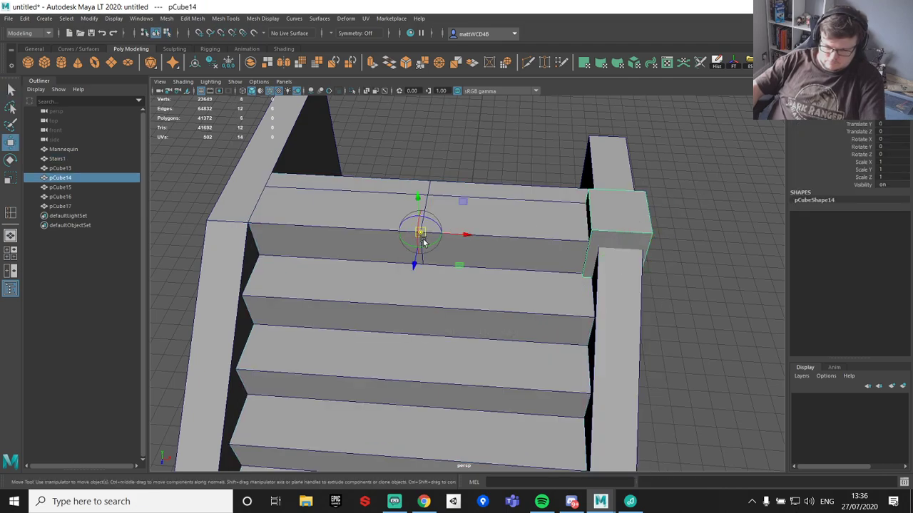
key("ctrl+d")
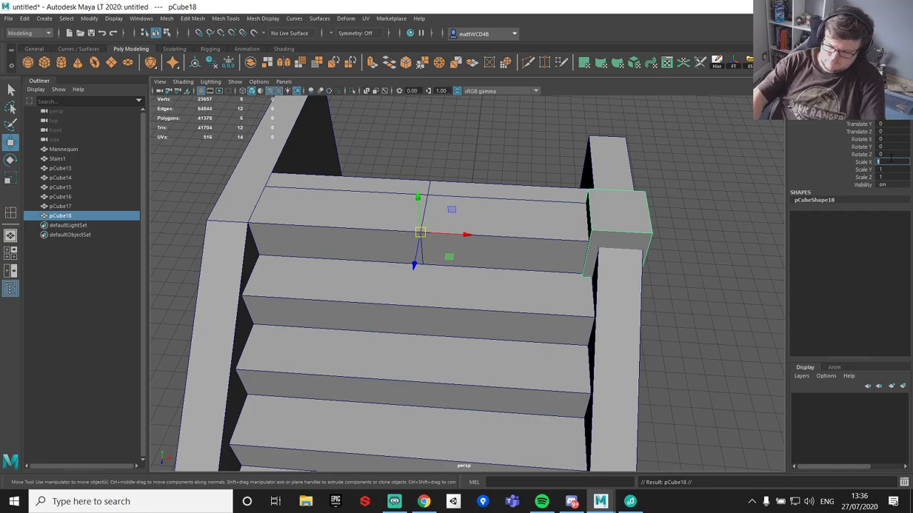
type("-1")
key("Return")
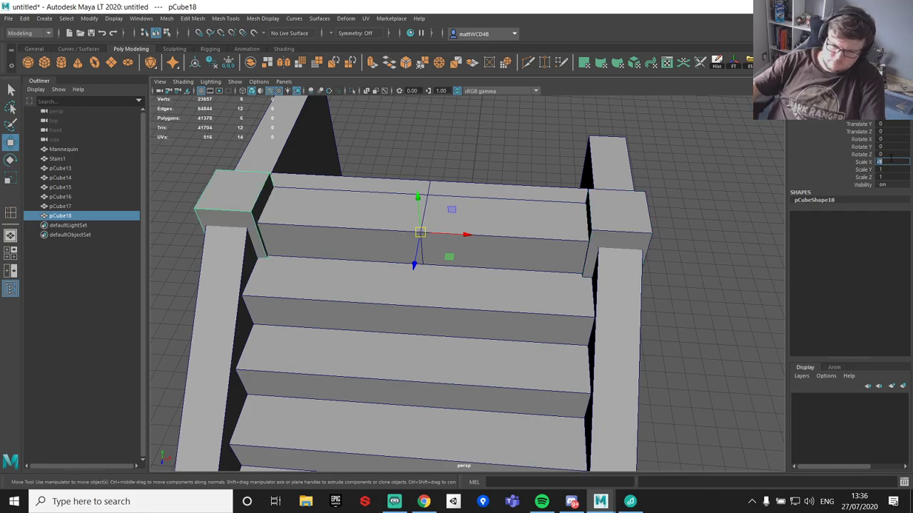
Deselect the mirrored post, reframe the stairs top-down, and select the staircase.
left_click(459, 137)
left_click_drag(460, 137, 437, 194, "alt")
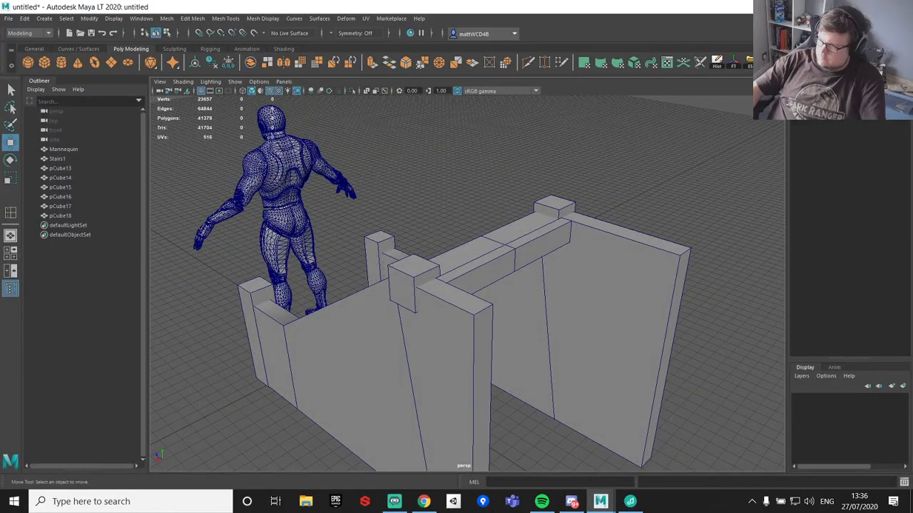
left_click(423, 501)
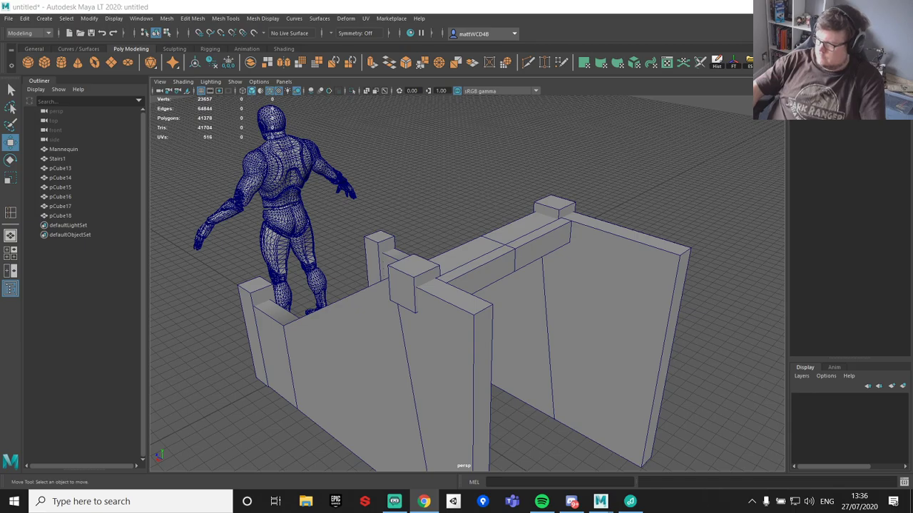
middle_click_drag(383, 264, 444, 284, "alt")
left_click_drag(445, 282, 530, 182, "alt")
left_click(492, 204)
key("w")
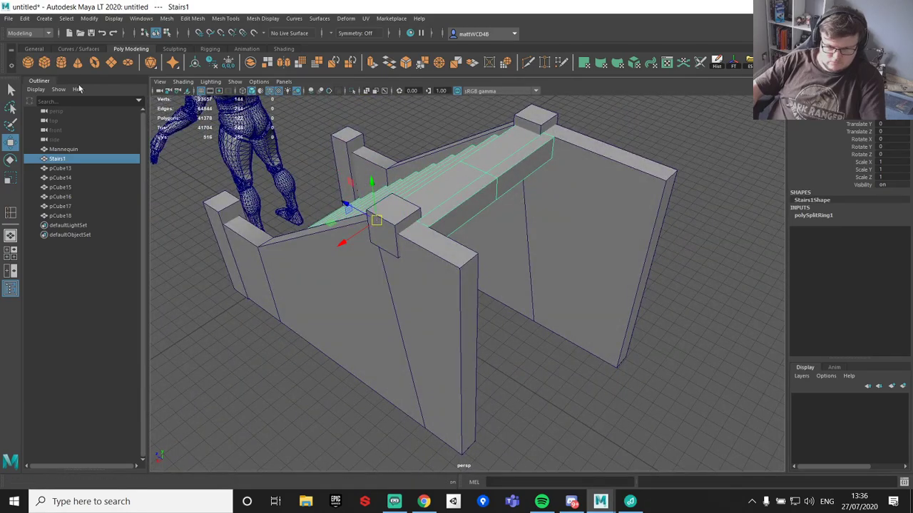
Create a new cube, scale it to about 54, and place it beside the stairs.
left_click(45, 62)
left_click_drag(557, 293, 549, 269, "alt")
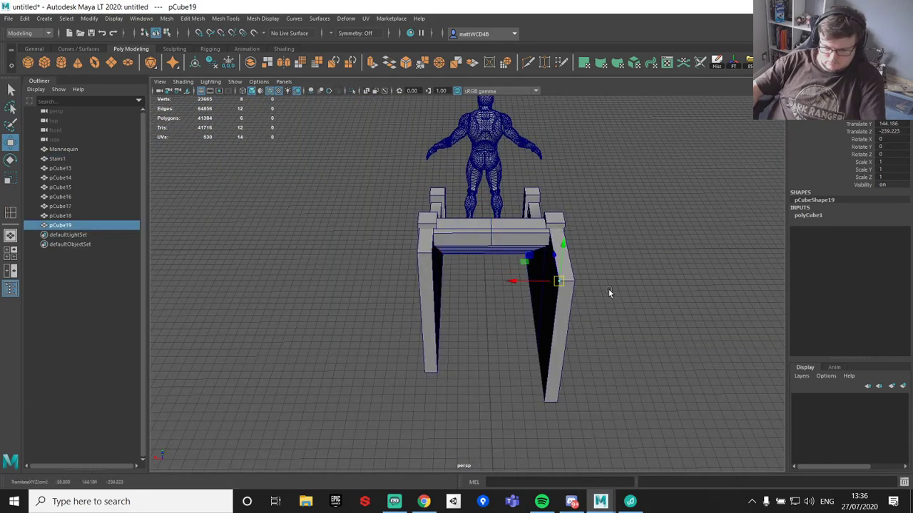
key("r")
mouse_move(606, 291)
middle_mouse_down()
mouse_move(554, 279)
mouse_move(614, 283)
middle_mouse_up()
left_click_drag(614, 283, 504, 251, "alt")
key("w")
key("q")
In vertex mode, raise the cube's front vertices to the top step's landing height.
right_click(504, 251)
left_click(476, 242)
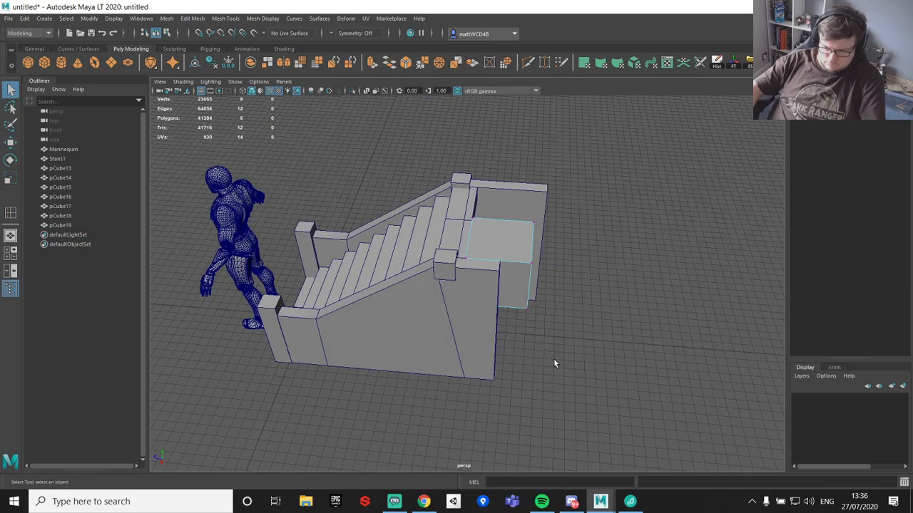
left_click_drag(554, 363, 546, 269)
key("w")
left_click_drag(489, 266, 452, 307, "alt")
key("q")
left_click_drag(396, 267, 569, 341)
key("w")
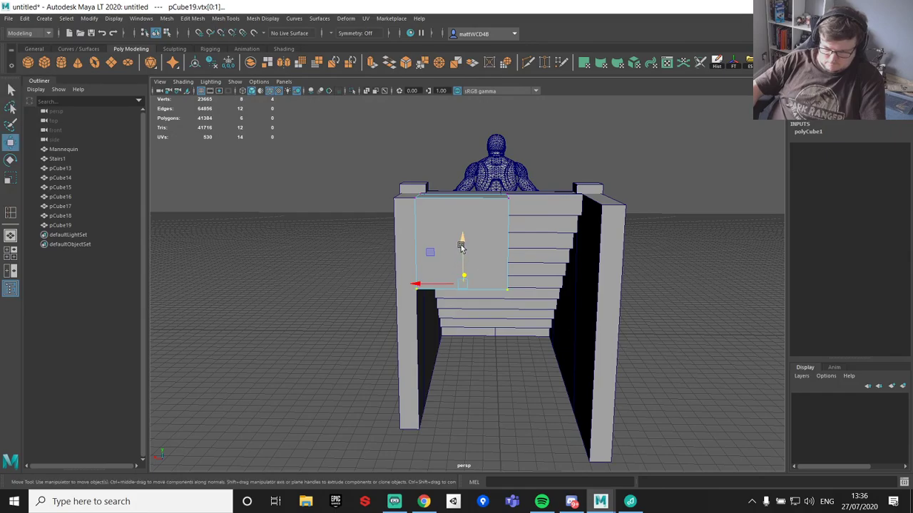
left_click_drag(461, 247, 448, 192)
Widen the landing slab along X and select the whole pCube19 object.
key("q")
key("w")
left_click_drag(461, 247, 521, 233)
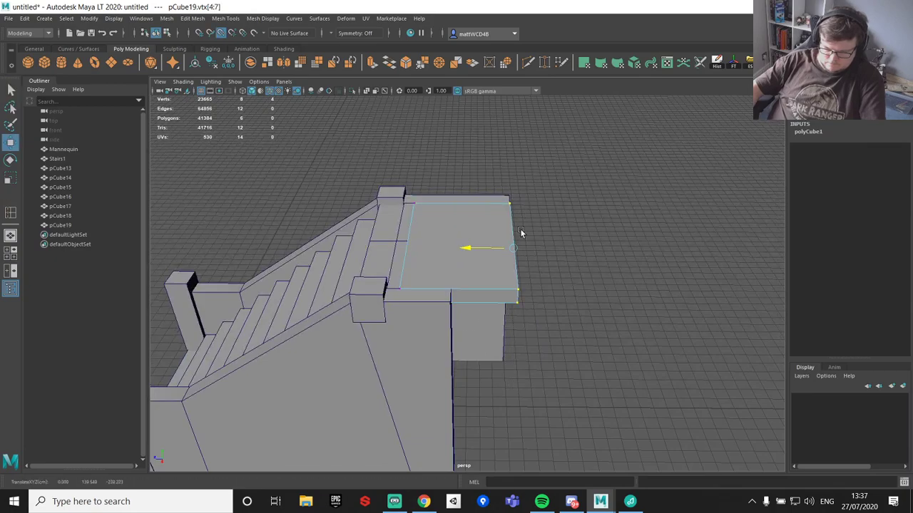
left_click_drag(433, 291, 446, 259, "alt")
key("q")
key("F8")
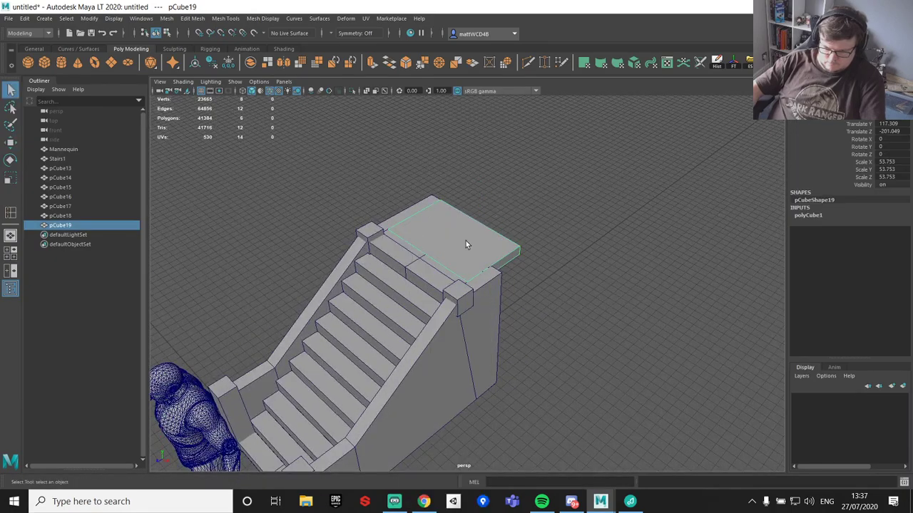
left_click(424, 501)
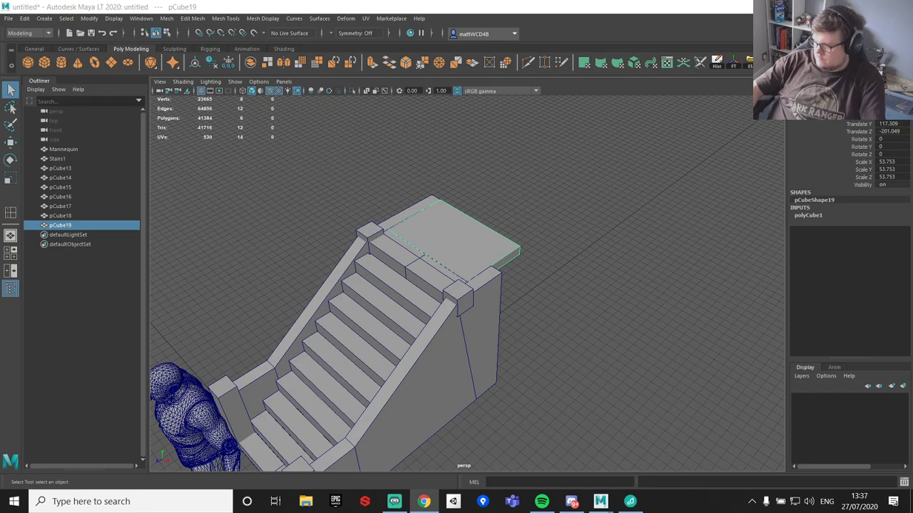
left_click_drag(461, 290, 452, 266, "alt")
Duplicate the landing slab, slide the copy aside, and shorten it via its end vertices.
key("w")
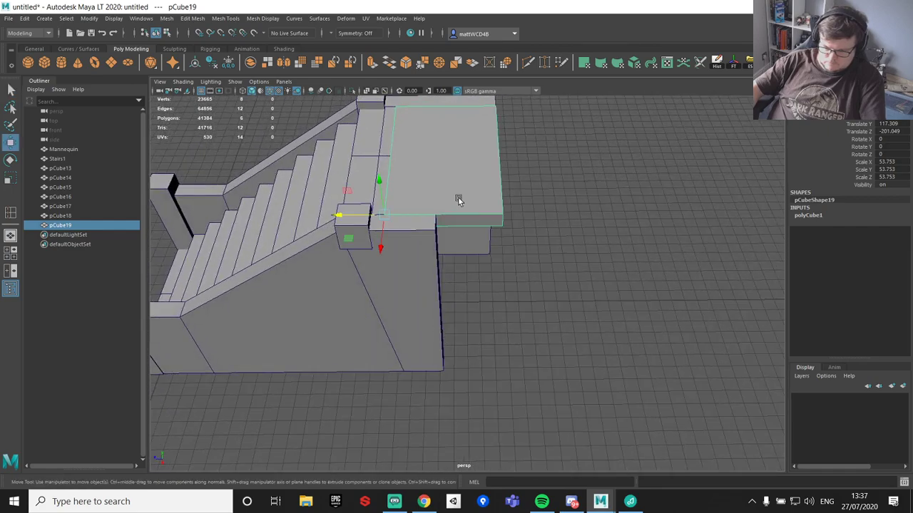
key("ctrl+d")
left_click_drag(380, 228, 448, 230)
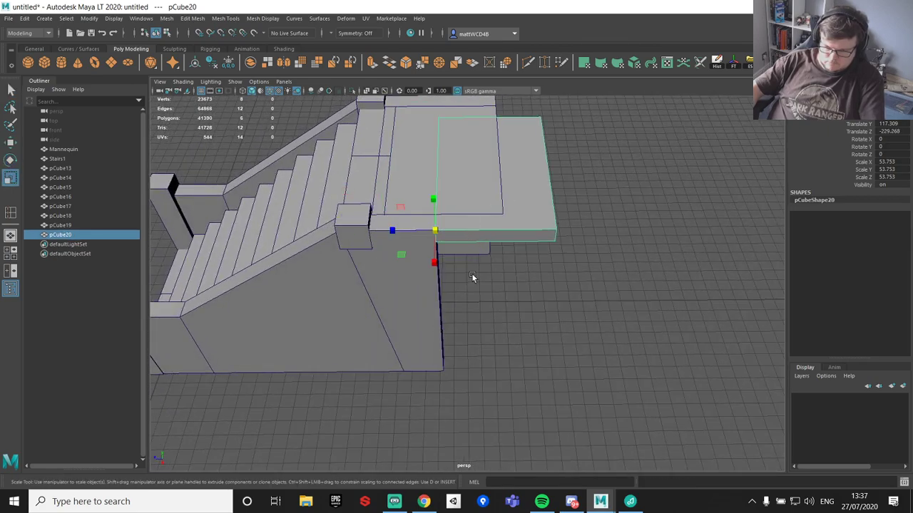
left_click_drag(471, 273, 528, 253, "alt")
right_click_drag(561, 224, 499, 224)
left_click_drag(540, 127, 669, 262)
key("w")
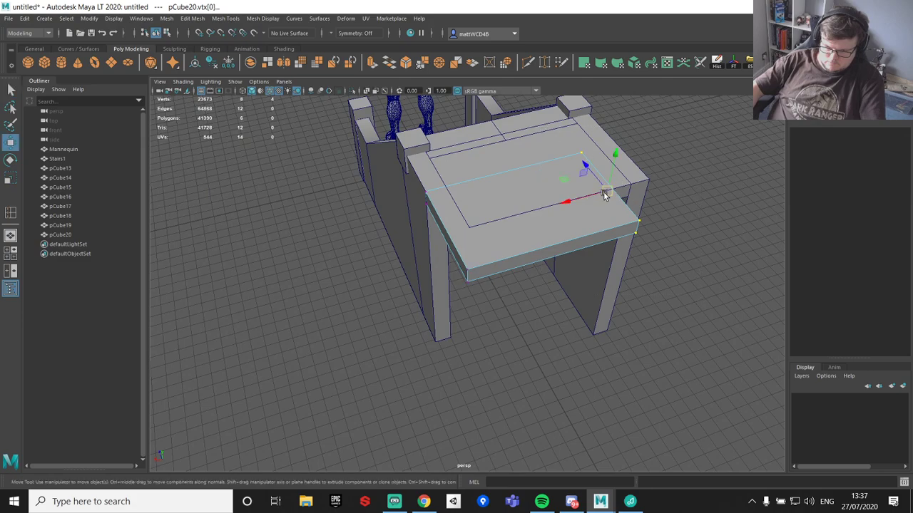
middle_click_drag(499, 218, 455, 199)
left_click_drag(423, 292, 486, 262, "alt")
key("q")
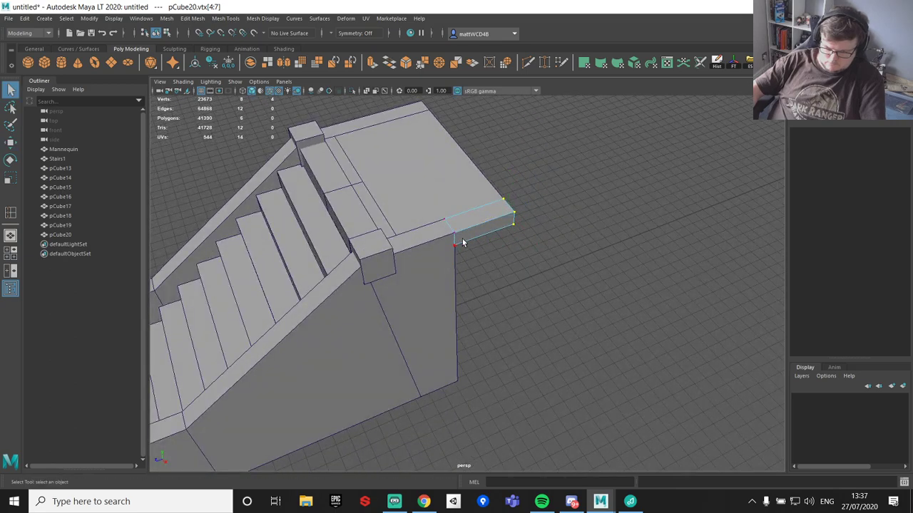
Move the copy's end face along X to extend the ledge to about 130.
right_click_drag(461, 235, 461, 258)
left_click(470, 240)
key("w")
left_click_drag(503, 257, 653, 251, "alt")
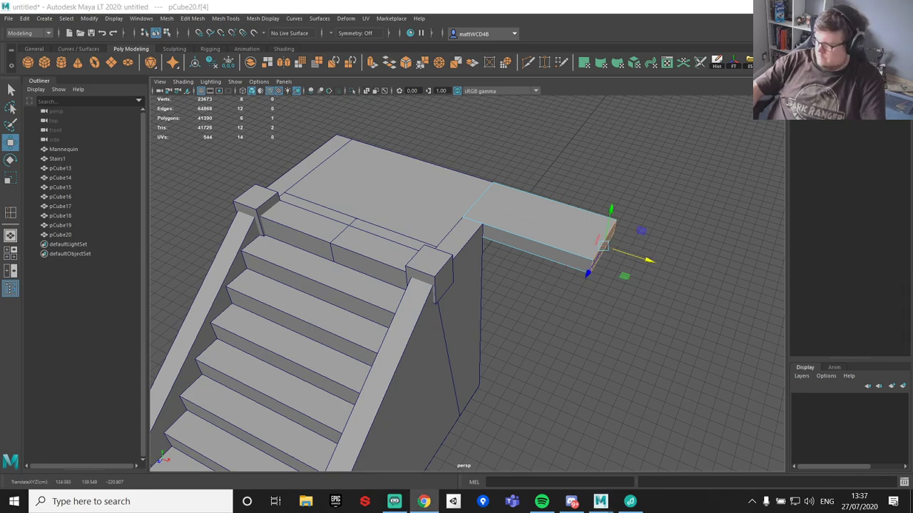
left_click_drag(500, 336, 511, 331, "alt")
right_click_drag(510, 330, 535, 259, "alt")
left_click_drag(535, 258, 559, 239, "alt")
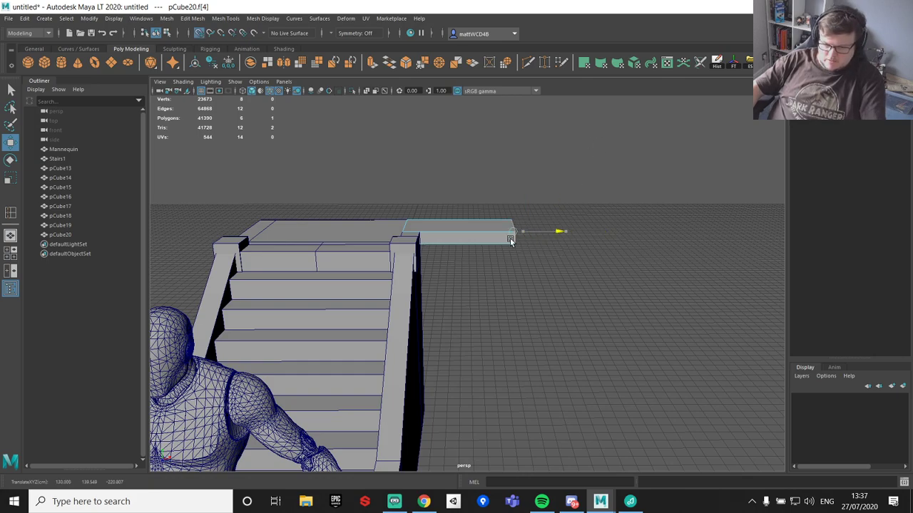
left_click_drag(510, 238, 524, 240)
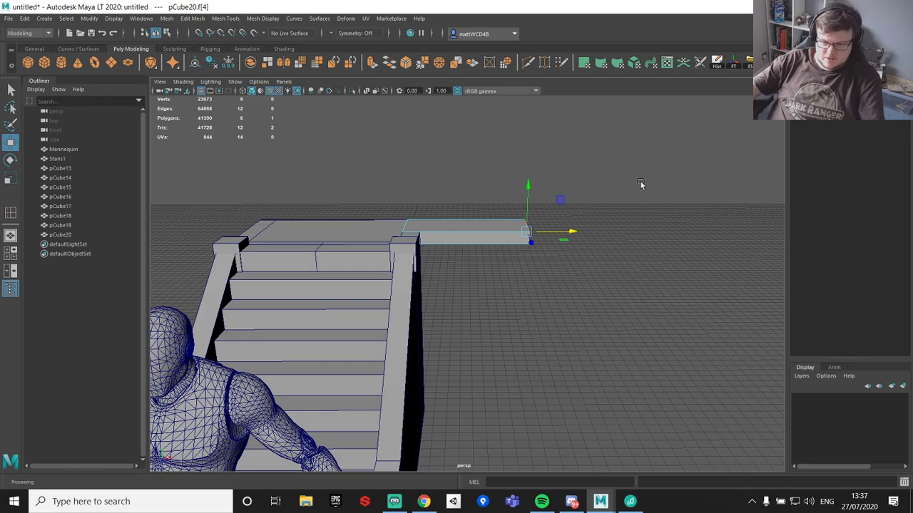
left_click_drag(640, 185, 514, 244, "alt")
middle_click_drag(514, 244, 522, 268)
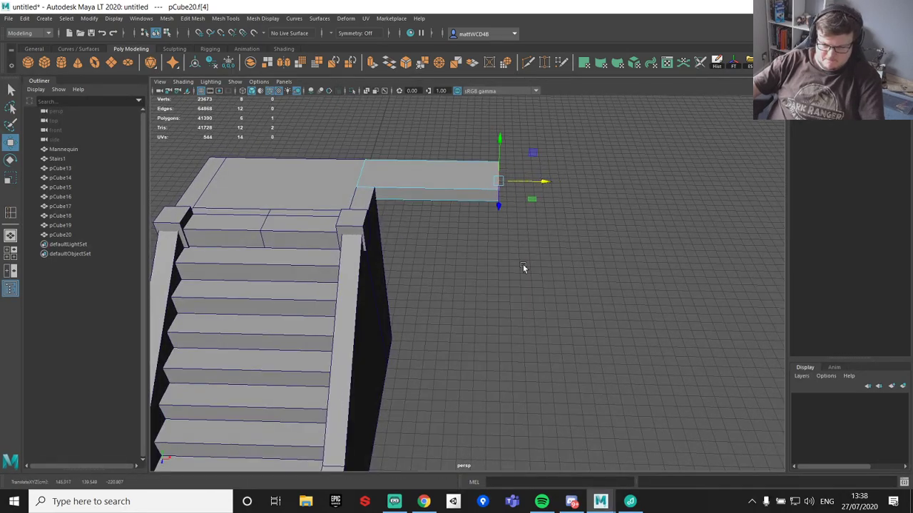
left_click_drag(522, 267, 535, 175, "alt")
middle_click_drag(535, 175, 481, 189)
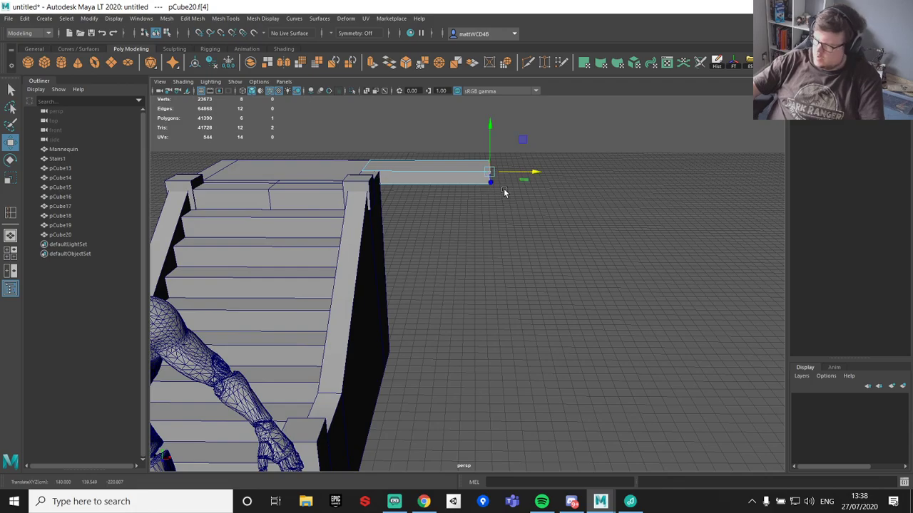
left_click_drag(504, 189, 452, 247, "alt")
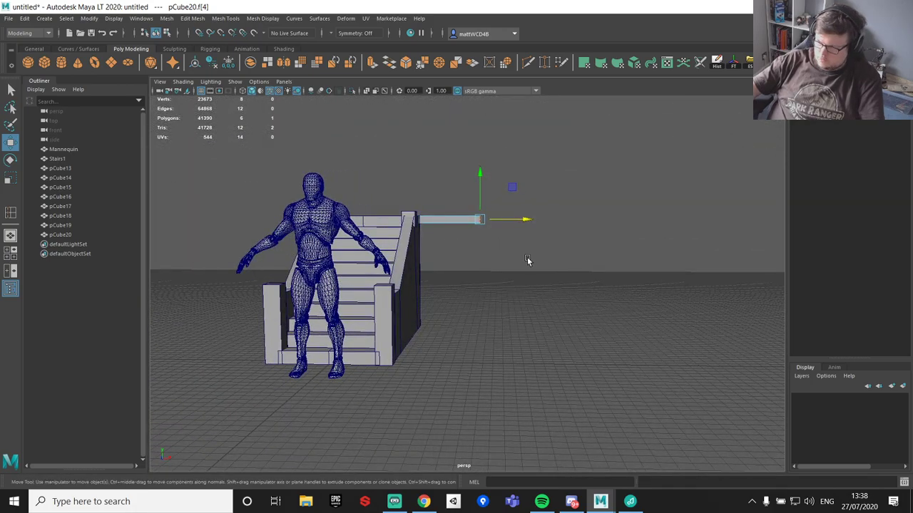
Select the stair side panel from an angled view.
left_click_drag(526, 260, 424, 271, "alt")
scroll(444, 253, "up", 6)
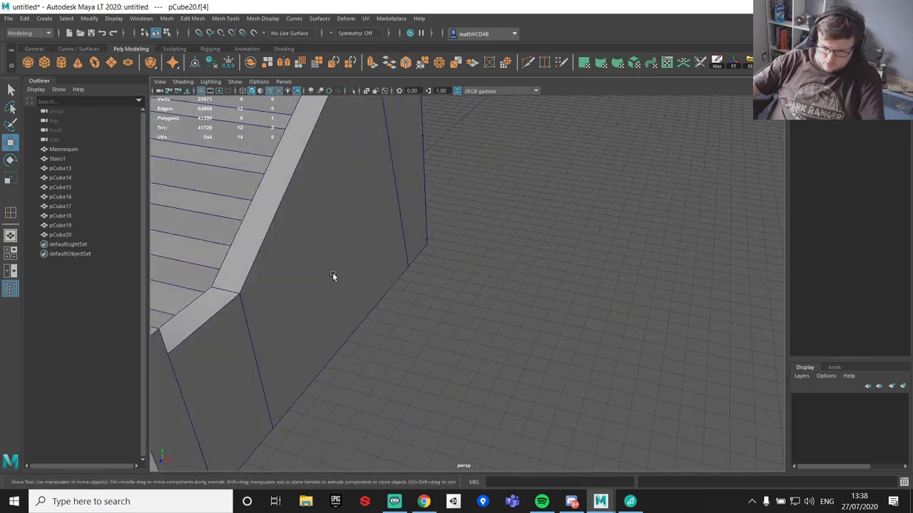
scroll(332, 276, "down", 2)
left_click(366, 301)
scroll(442, 278, "down", 5)
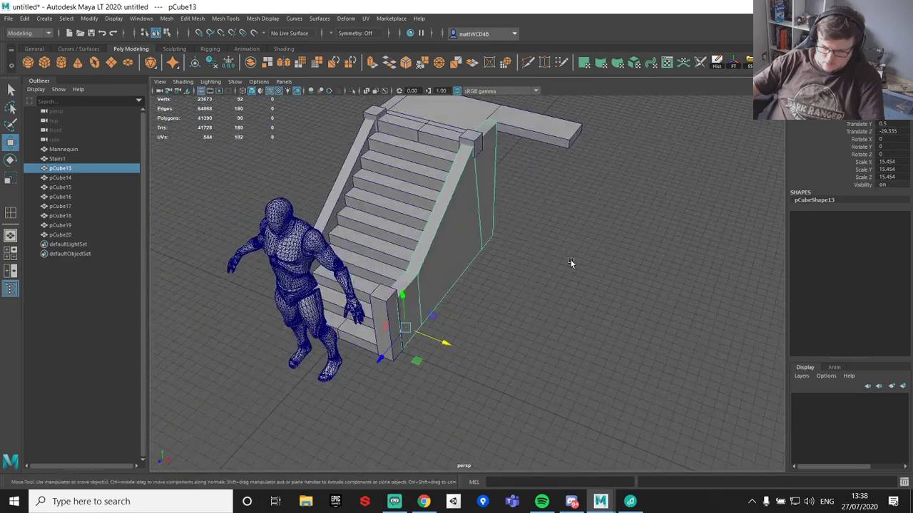
Create a cube, scale it to about 31, and snap its corner onto the stair corner.
left_click_drag(570, 263, 413, 287, "alt")
left_click(44, 63)
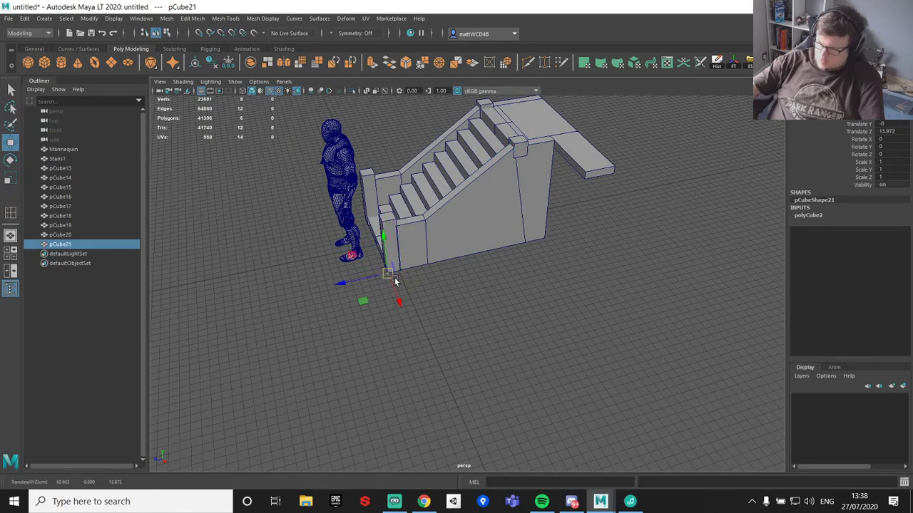
scroll(396, 281, "up", 8)
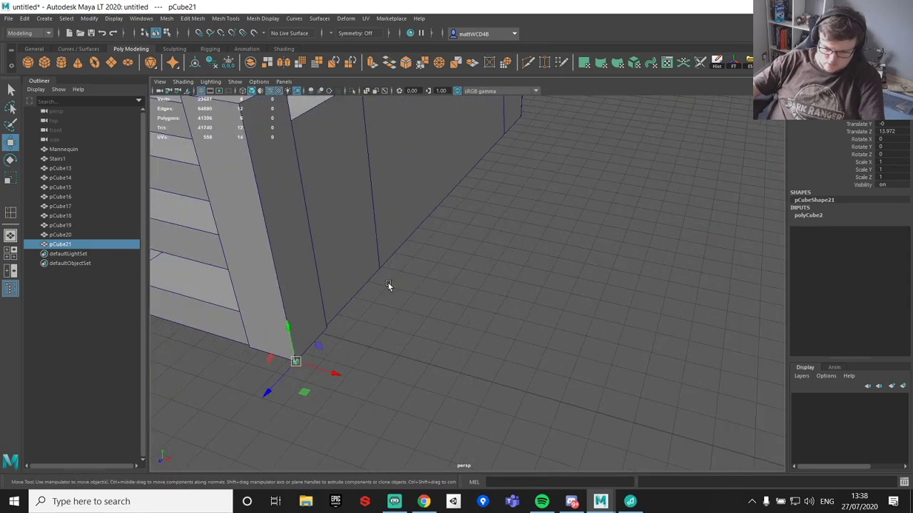
key("r")
left_click_drag(295, 364, 381, 350)
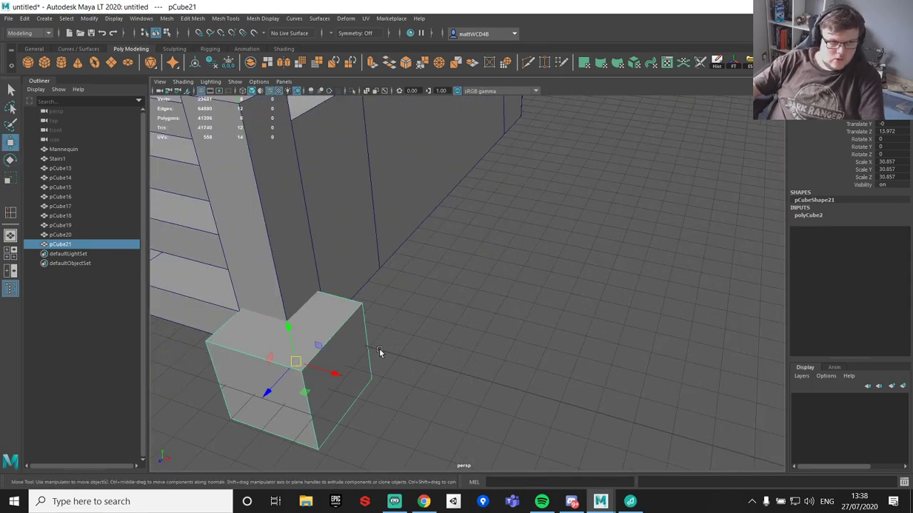
key("d")
left_click_drag(295, 363, 416, 363)
Move the cube's right-edge vertices to stretch it along the stair wall base.
right_click_drag(364, 246, 306, 243)
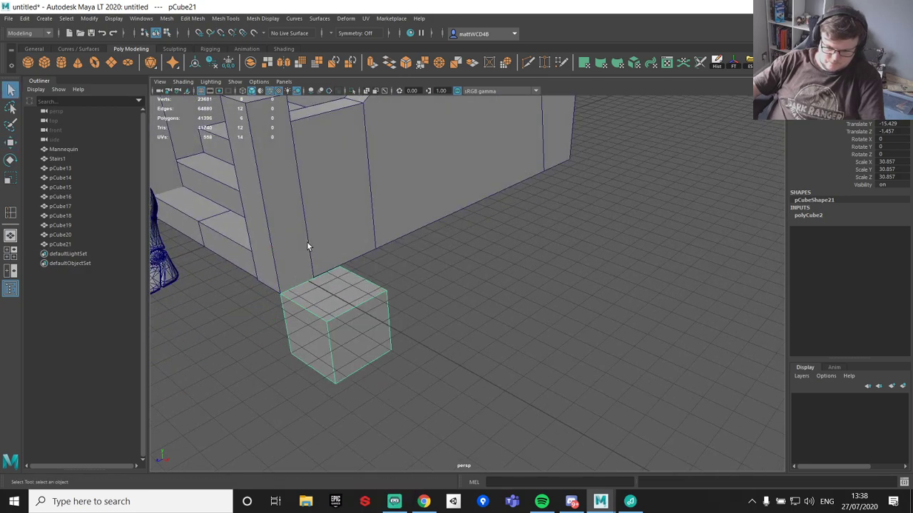
left_click_drag(307, 242, 435, 284, "alt")
left_click_drag(499, 289, 399, 338)
key("w")
key("q")
Delete the box's top and side faces to leave a flat strip.
key("F11")
left_click(393, 260)
left_click(364, 320)
key("Delete")
key("Delete")
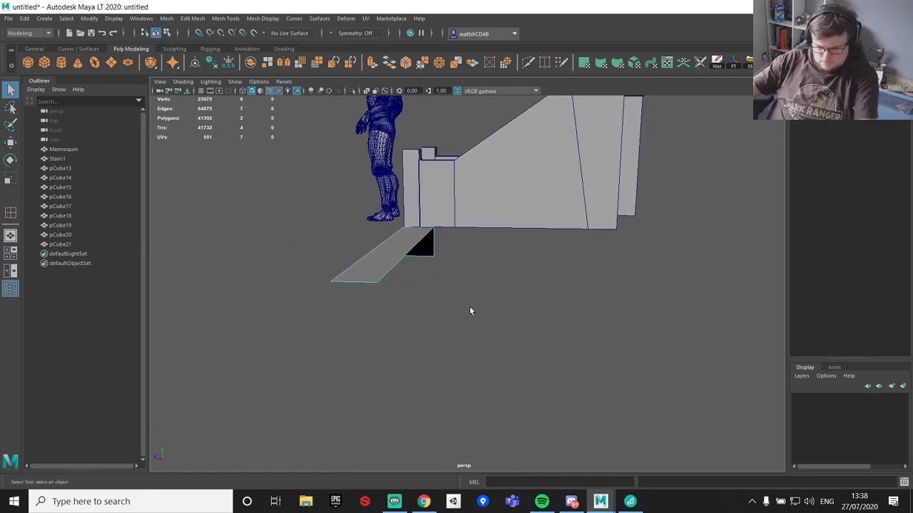
Move the strip's two far corner vertices outward into a broad floor plane.
left_click(421, 247)
key("Delete")
right_click_drag(402, 239, 403, 201)
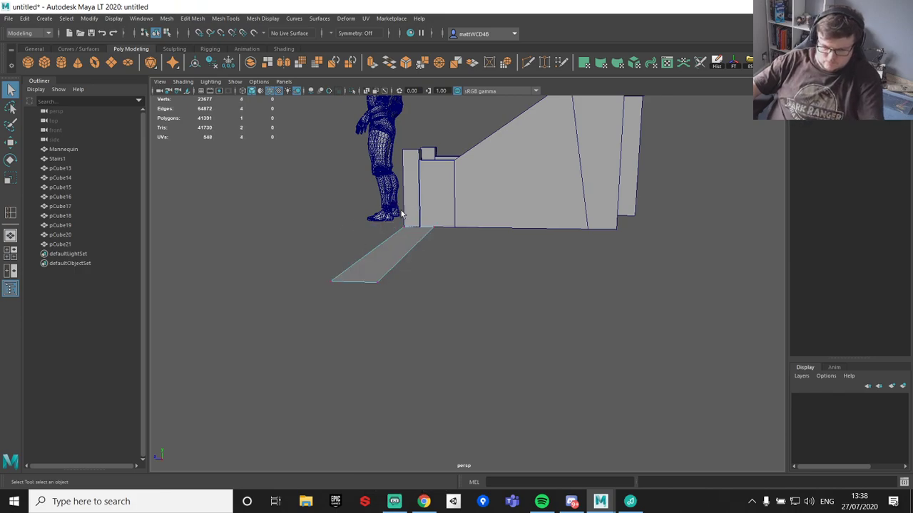
left_click_drag(446, 222, 395, 300)
left_click_drag(394, 300, 465, 268, "alt")
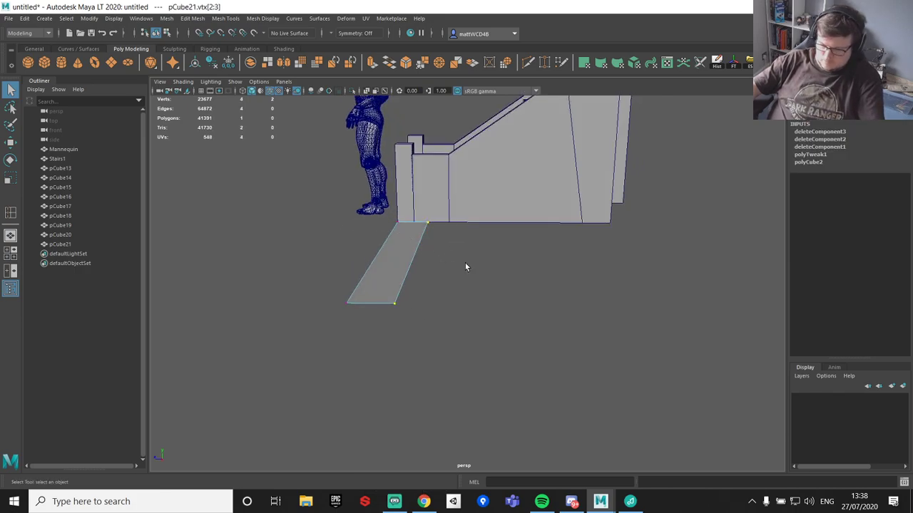
key("w")
left_click_drag(367, 255, 448, 316)
Select the stair wall's bottom corner vertex on the side panel.
left_click_drag(511, 283, 555, 272, "alt")
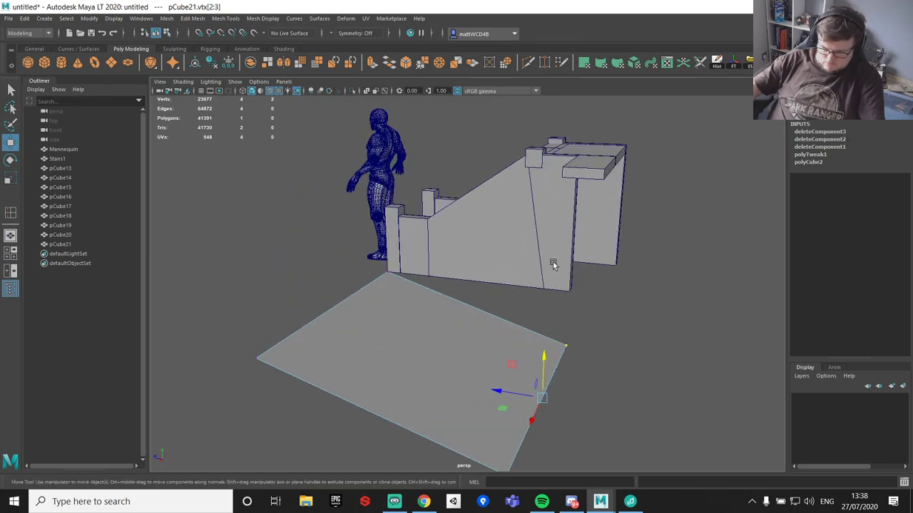
right_click_drag(552, 264, 524, 246)
left_click_drag(550, 252, 599, 334)
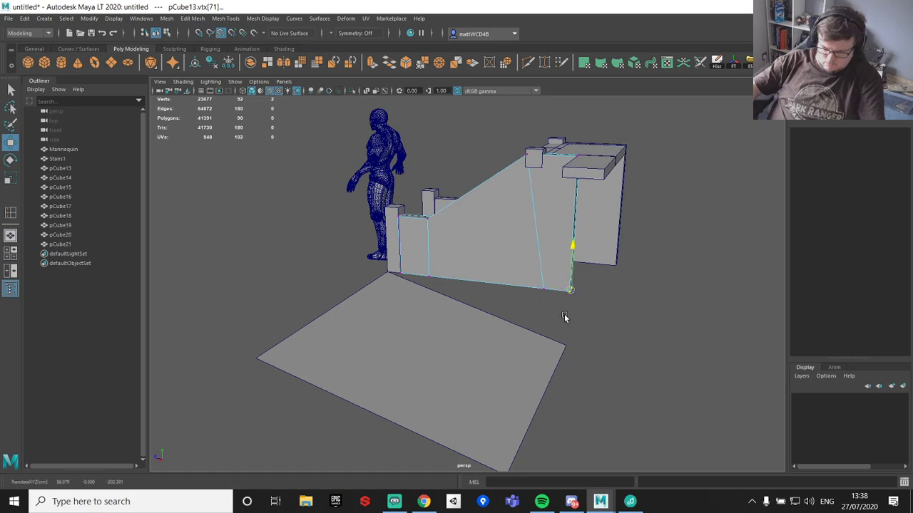
Lower both pairs of the stair wall's bottom corner vertices to the floor.
middle_click_drag(563, 317, 562, 371)
left_click_drag(520, 250, 554, 329)
middle_click_drag(544, 257, 537, 350)
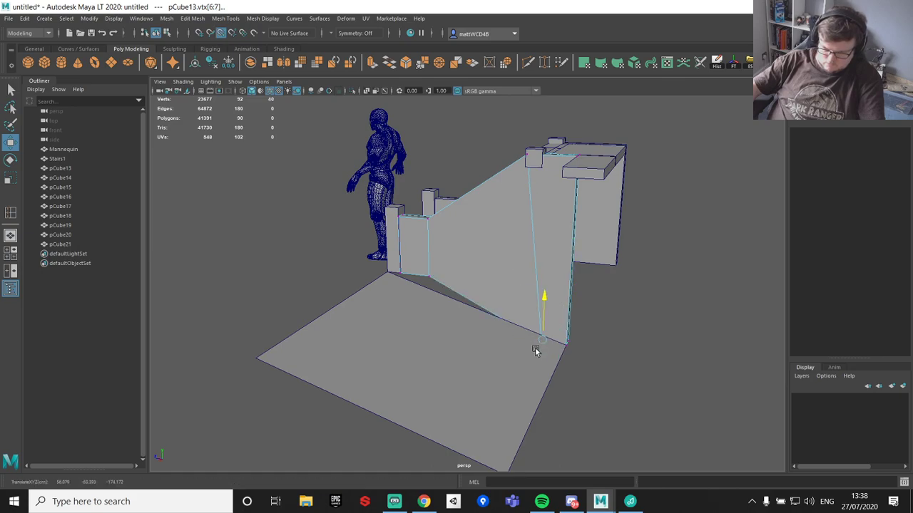
left_click_drag(591, 331, 575, 331, "alt")
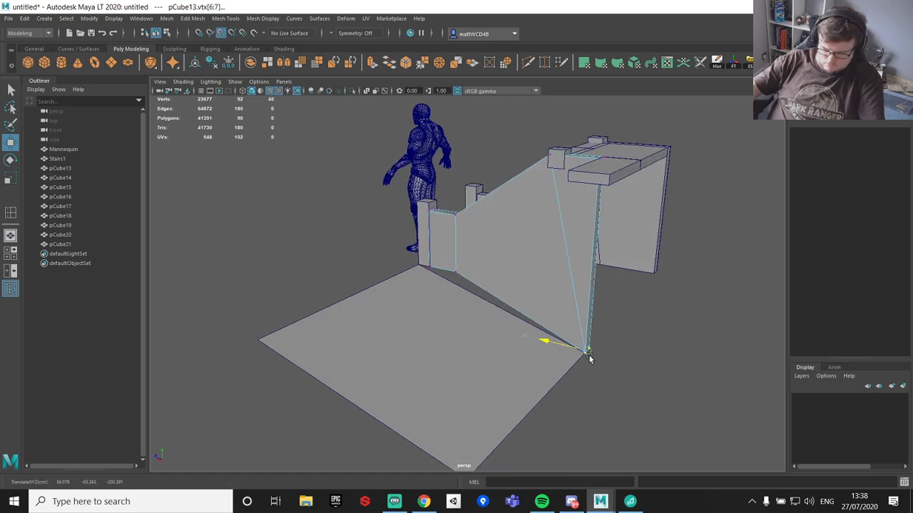
Snap the wall's lower corner vertices into the corner and merge them into one point.
key("q")
left_click_drag(483, 287, 449, 261, "alt")
left_click_drag(449, 261, 478, 308)
left_click_drag(478, 308, 556, 314, "alt")
key("w")
scroll(474, 329, "up", 5)
left_click_drag(474, 329, 515, 347, "alt")
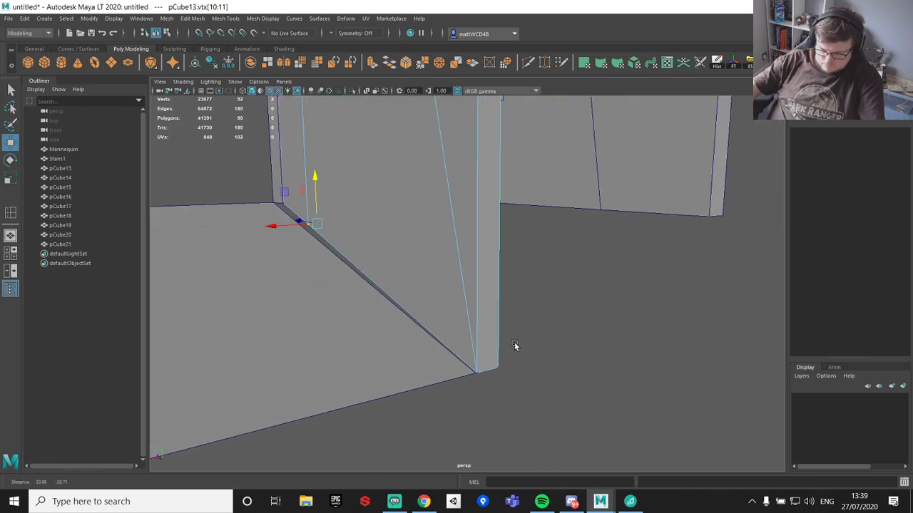
middle_click_drag(515, 347, 564, 357)
right_click_drag(564, 353, 610, 259, "shift")
Orbit the view around the mannequin, wall corner and ground plane.
left_click_drag(610, 258, 530, 346, "alt")
key("w")
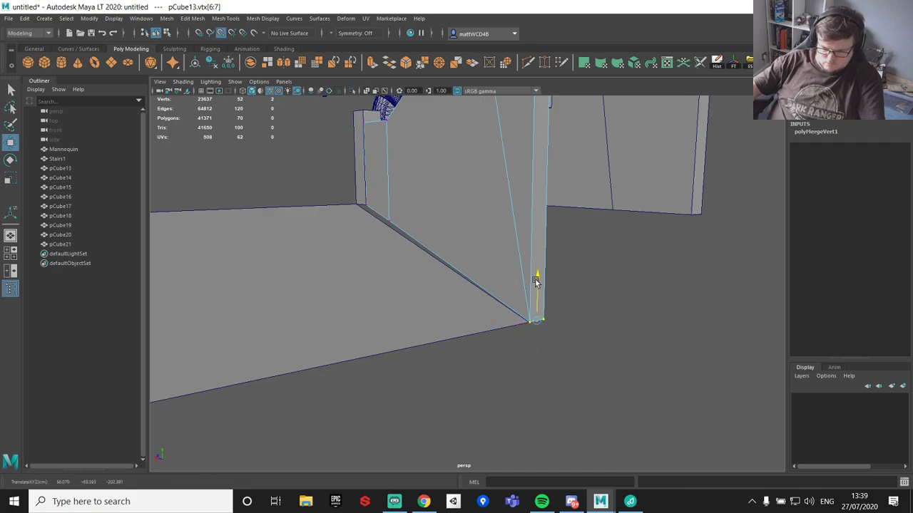
left_click_drag(292, 242, 395, 243, "alt")
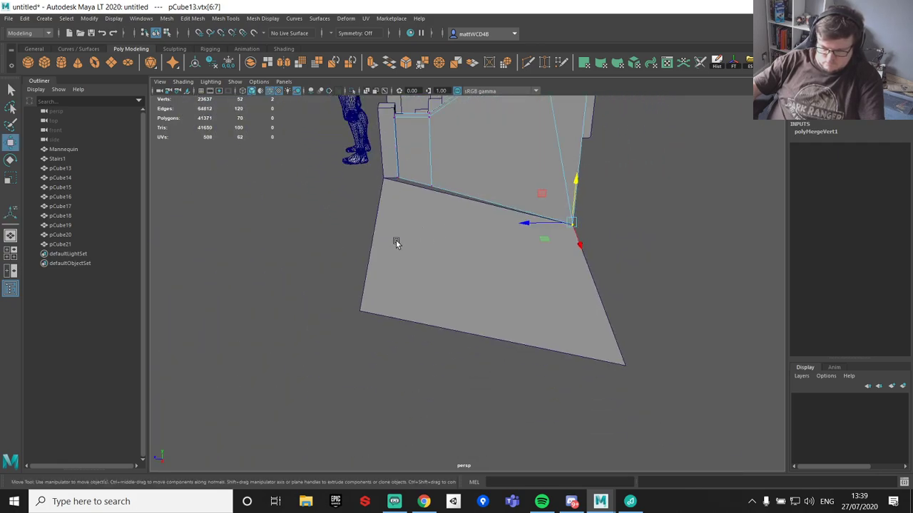
right_click_drag(395, 243, 426, 235)
Insert an edge loop on the ground plane using Relative distance from edge.
left_click_drag(426, 235, 438, 214, "alt")
right_click(448, 214, "shift")
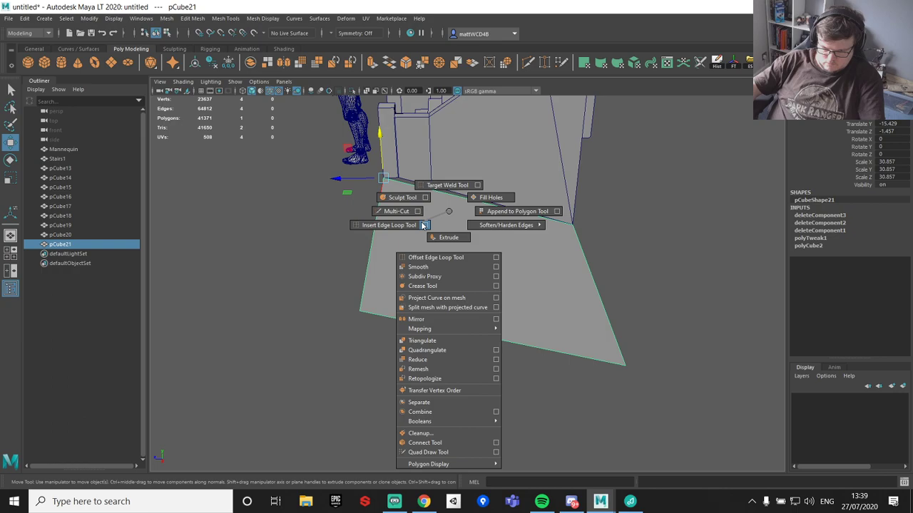
left_click(425, 225)
left_click(190, 153)
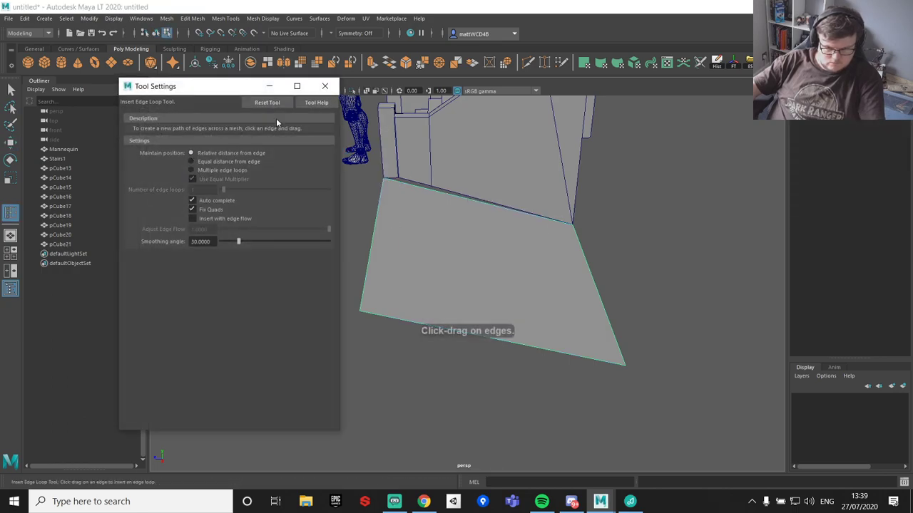
left_click(326, 87)
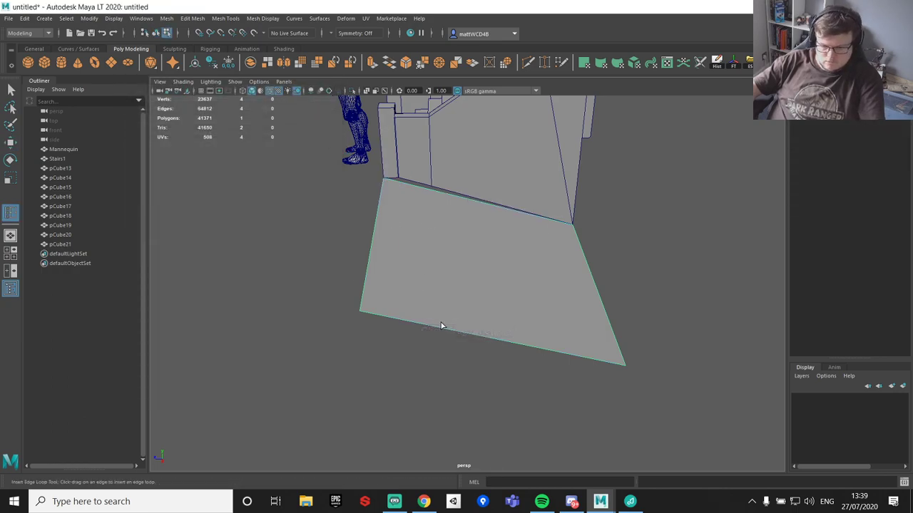
left_click_drag(440, 326, 427, 326)
key("q")
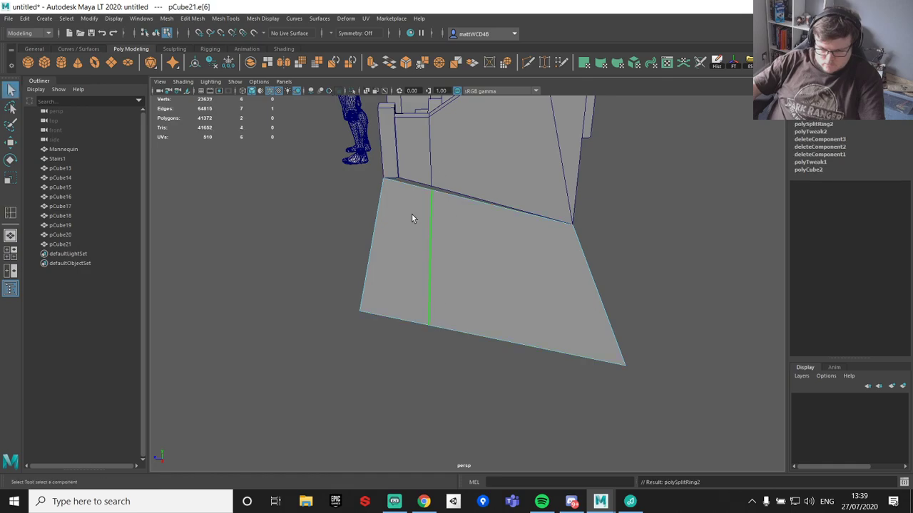
Select the stair side wall and compare it with the Street View house reference.
left_click_drag(431, 222, 494, 247, "alt")
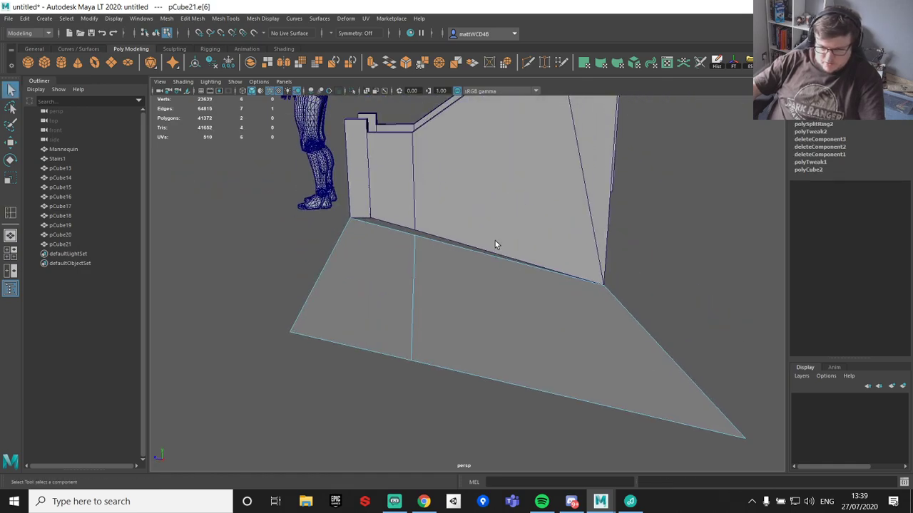
right_click(472, 219)
left_click(497, 197)
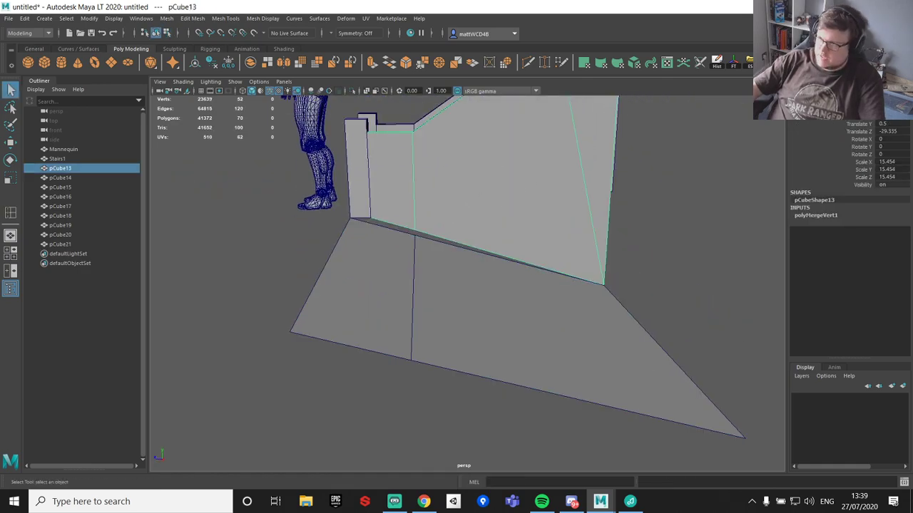
key("alt+Tab")
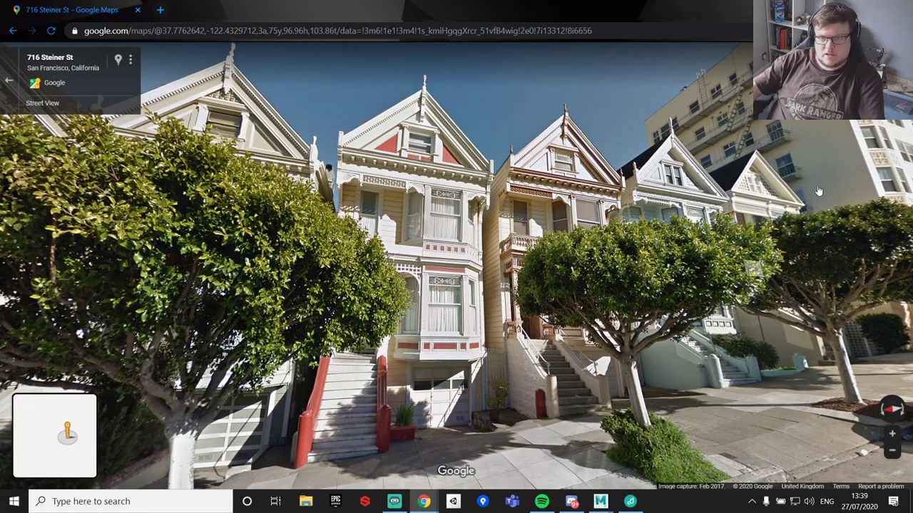
key("alt+Tab")
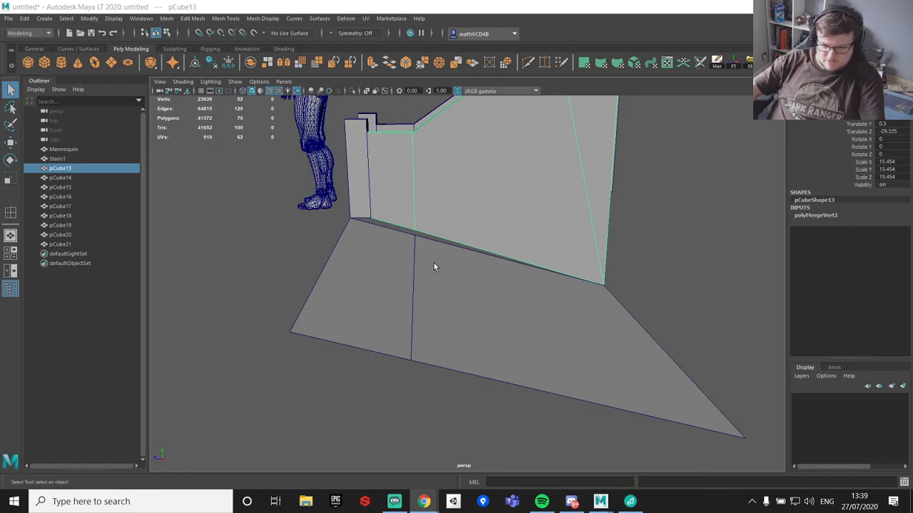
Select two ground plane vertices and the wall's lower corner vertices for moving.
right_click_drag(455, 276, 399, 241)
left_click_drag(389, 230, 468, 445)
key("w")
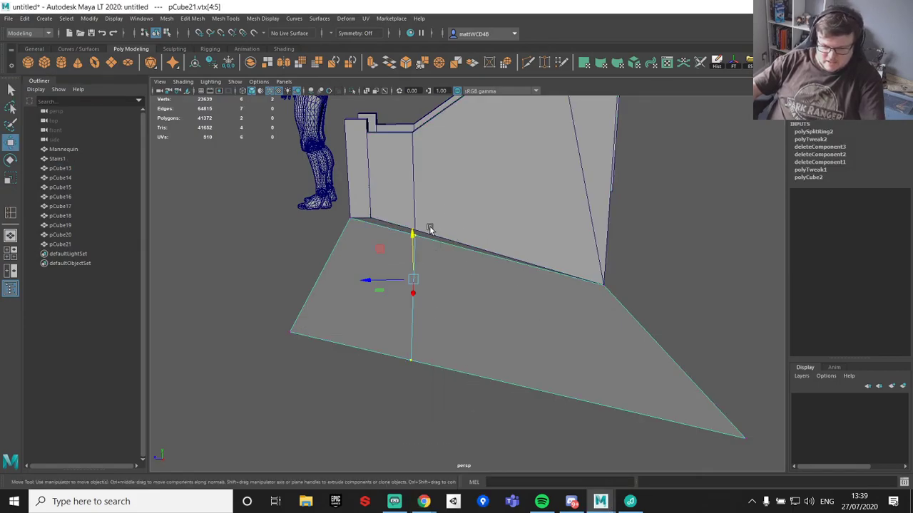
left_click(421, 188)
right_click_drag(420, 188, 387, 172)
left_click_drag(387, 173, 421, 212)
Cut a second edge loop across the ground plane near the wall corner.
key("q")
left_click(436, 212)
right_click_drag(436, 212, 427, 198, "shift")
left_click_drag(445, 167, 444, 169)
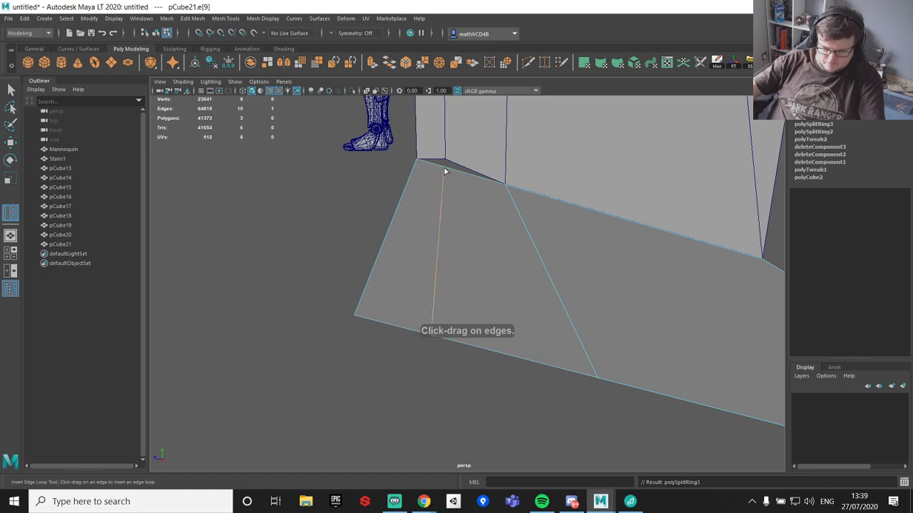
key("q")
Select two vertices at the stair wall's base for moving.
left_click(463, 138)
right_click(469, 140)
right_click_drag(468, 140, 438, 140)
left_click_drag(432, 171, 433, 253)
key("w")
Select and move the newel post's bottom corner vertices.
key("q")
left_click(317, 171)
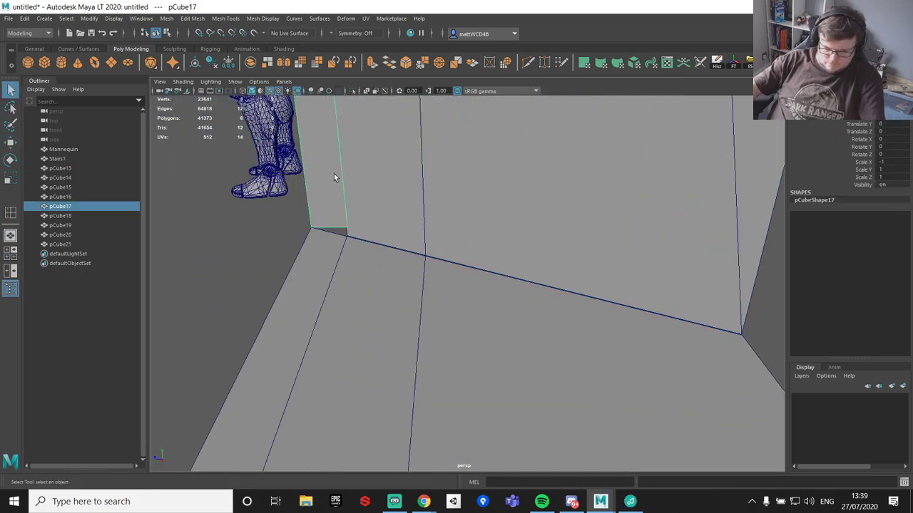
left_click_drag(333, 173, 412, 183, "alt")
key("w")
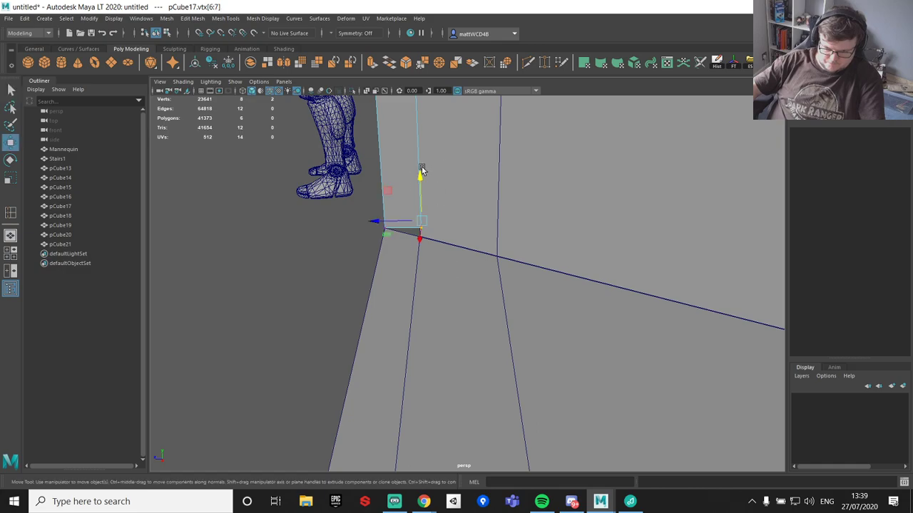
left_click_drag(412, 225, 420, 235)
scroll(418, 243, "down", 8)
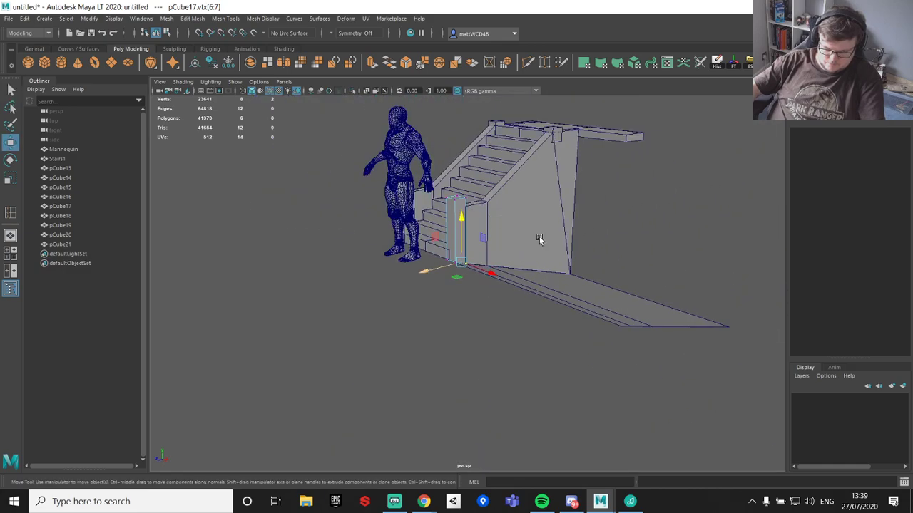
left_click_drag(539, 237, 583, 263, "alt")
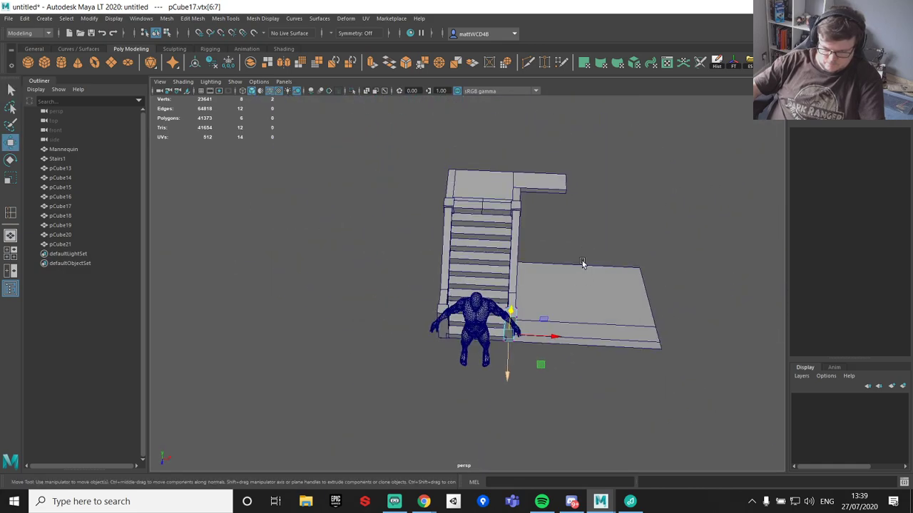
scroll(524, 299, "up", 8)
Select the ground path slab's edge vertices to align them against the staircase wall.
left_click_drag(523, 300, 477, 253, "alt")
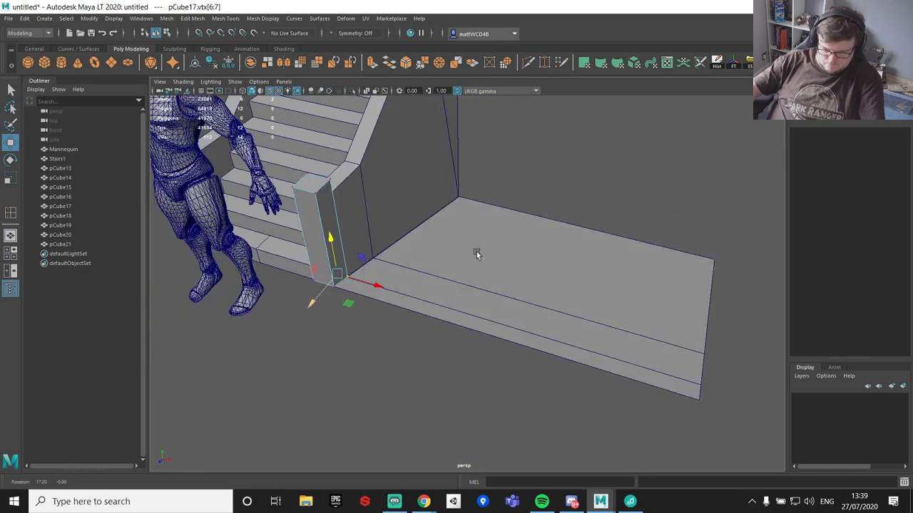
scroll(416, 246, "up", 10)
left_click(455, 299)
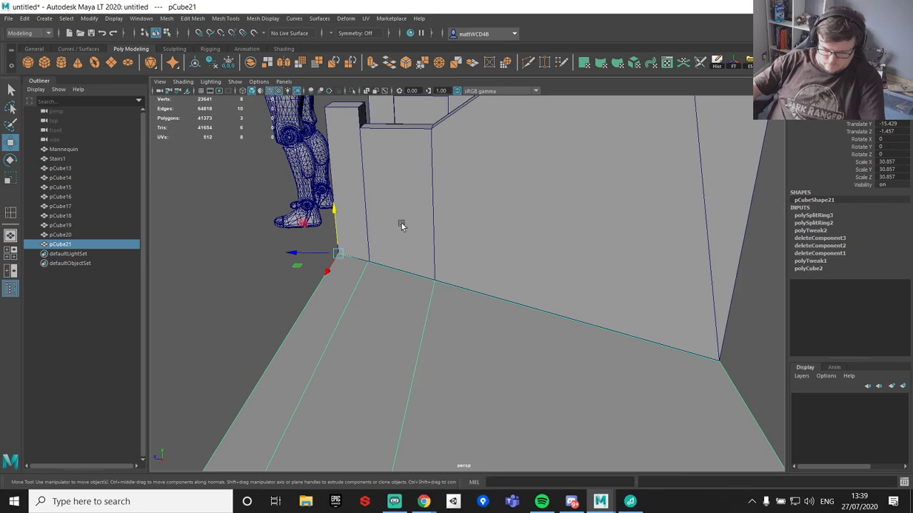
key("F9")
left_click(435, 278)
left_click_drag(435, 278, 444, 258, "alt")
right_click(443, 257)
left_click_drag(427, 141, 584, 479)
Return the ground slab to object mode and view the stairs from the other side.
key("q")
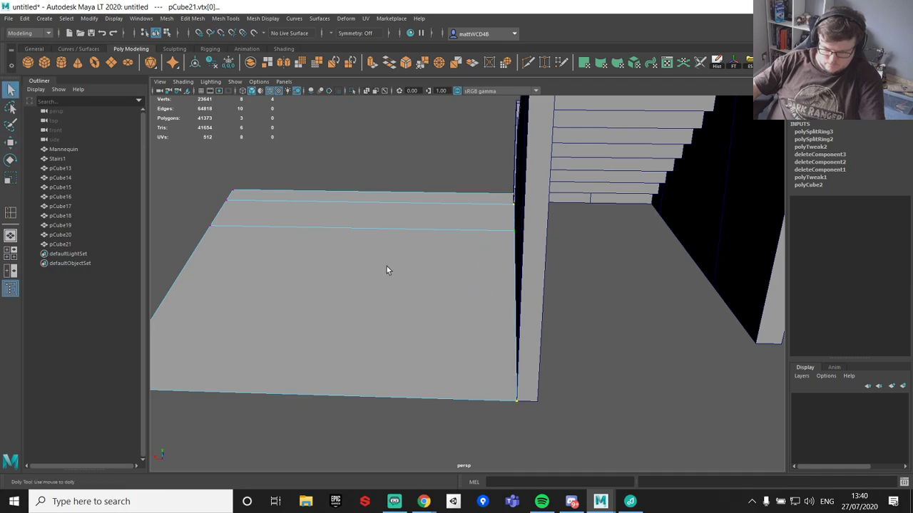
key("F8")
scroll(442, 264, "down", 5)
left_click_drag(429, 285, 593, 266, "alt")
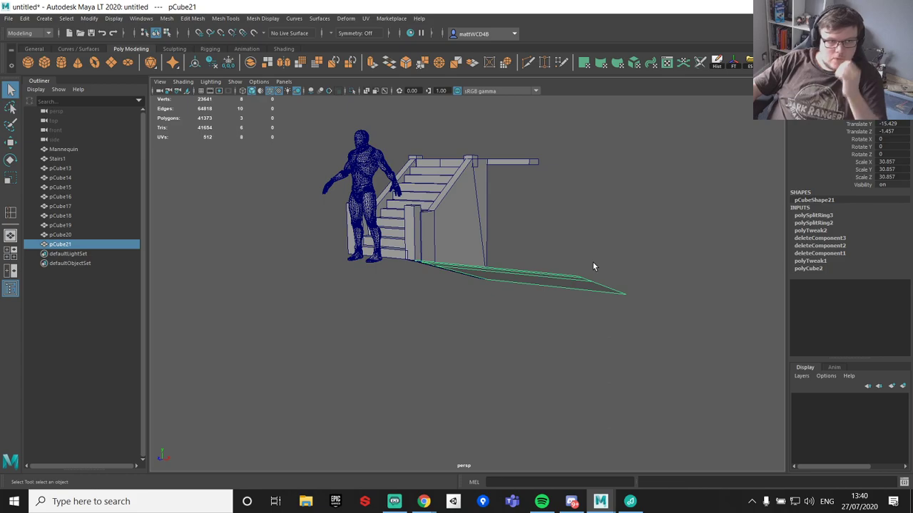
left_click(615, 222)
left_click_drag(548, 290, 495, 330, "alt")
left_click(416, 291)
left_click(617, 181)
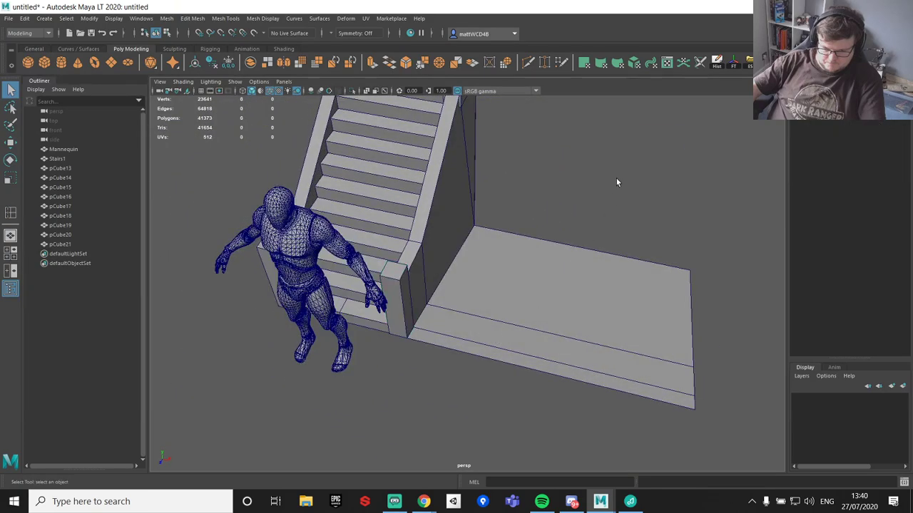
right_click_drag(617, 181, 589, 241, "alt")
left_click_drag(588, 241, 656, 261, "alt")
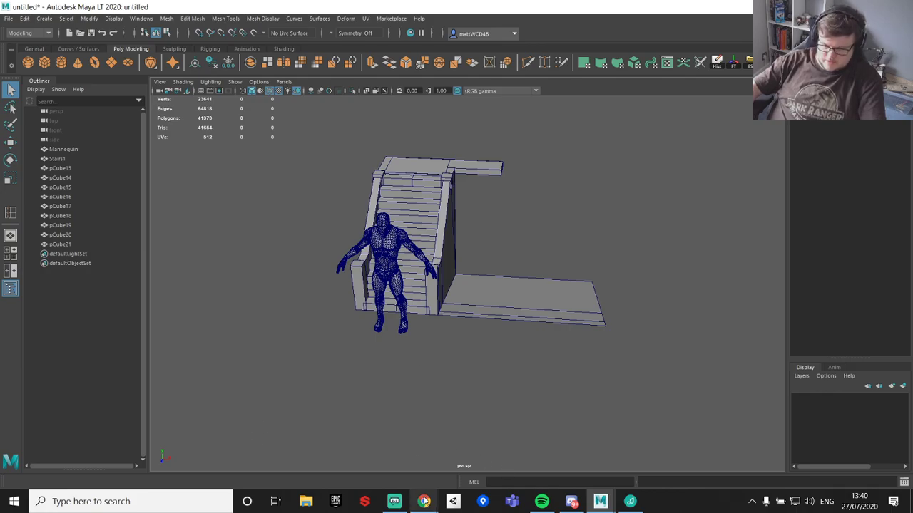
left_click(483, 438)
key("alt+Tab")
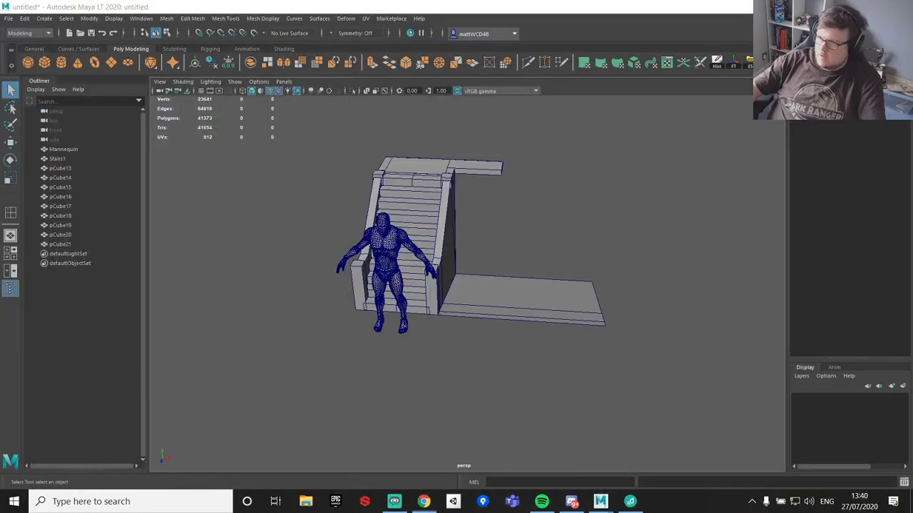
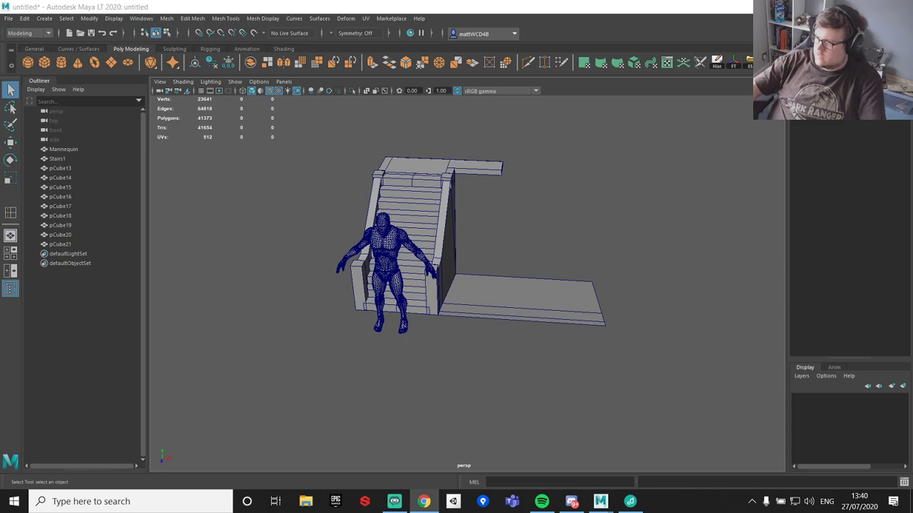
Pull the landing ledge's (pCube20) bottom face down to form a wall.
scroll(533, 236, "up", 2)
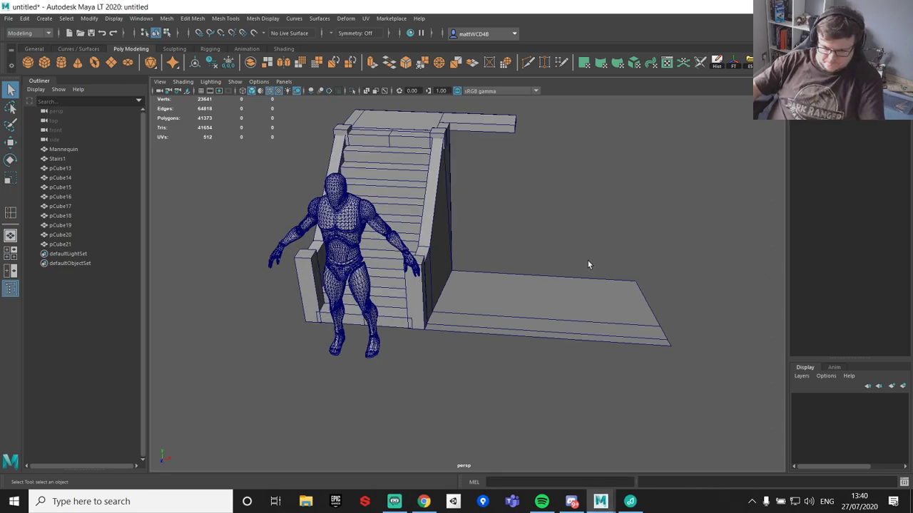
left_click_drag(587, 260, 558, 235, "alt")
scroll(499, 246, "up", 5)
left_click_drag(443, 256, 471, 141, "alt")
left_click(472, 142)
key("f")
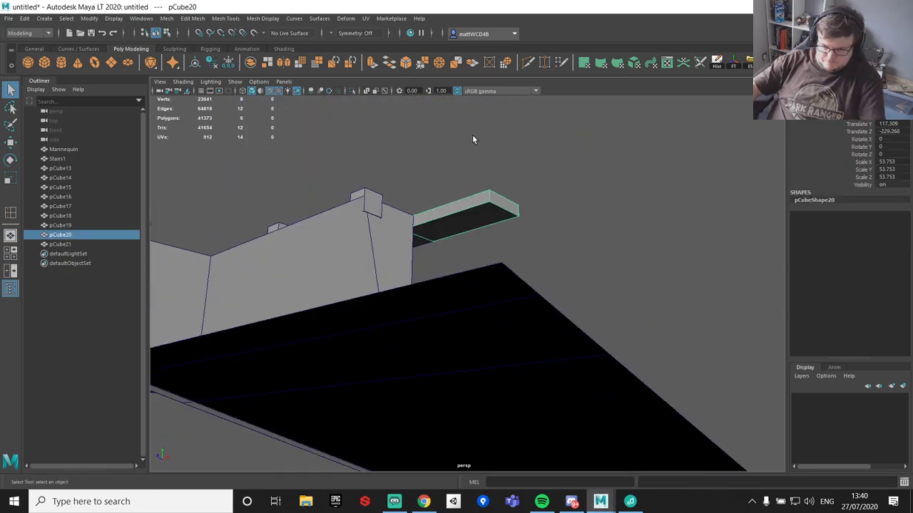
right_click_drag(465, 196, 467, 214)
left_click(474, 223)
left_click_drag(474, 223, 487, 169, "alt")
left_click(487, 169)
key("w")
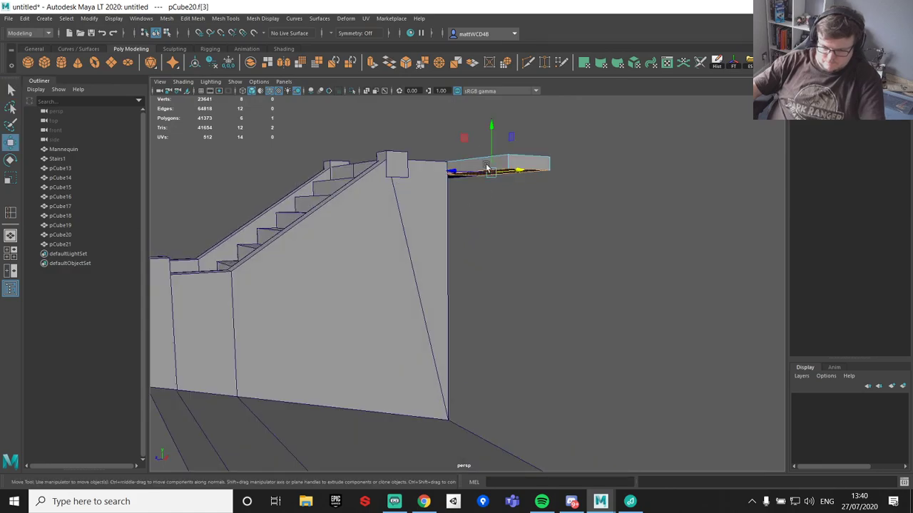
left_click_drag(496, 126, 510, 278)
Slide the wall's outer-edge vertices inward.
right_click_drag(442, 232, 417, 232)
left_click_drag(418, 163, 525, 457)
left_click_drag(489, 293, 495, 288)
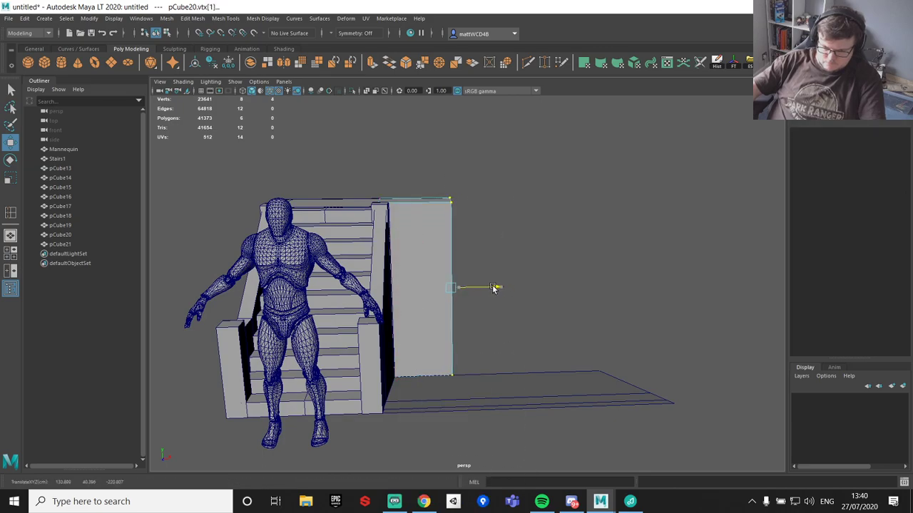
left_click_drag(800, 342, 542, 285, "alt")
key("q")
right_click_drag(496, 230, 499, 218)
left_click(561, 194)
left_click_drag(560, 193, 524, 255, "alt")
Centre the pivot on the right newel cap (pCube14) and scale it up to 1.171.
scroll(442, 214, "up", 5)
left_click_drag(365, 179, 475, 254, "alt")
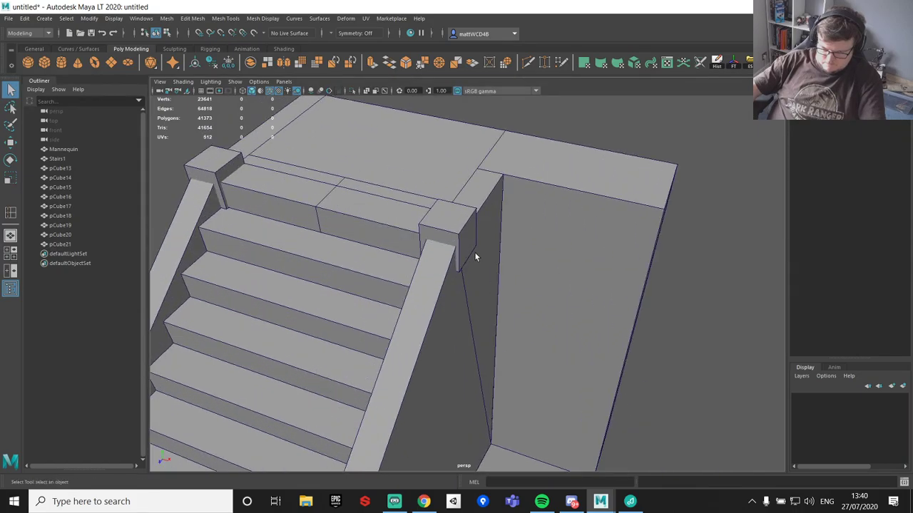
left_click(464, 246)
key("w")
left_click(746, 68)
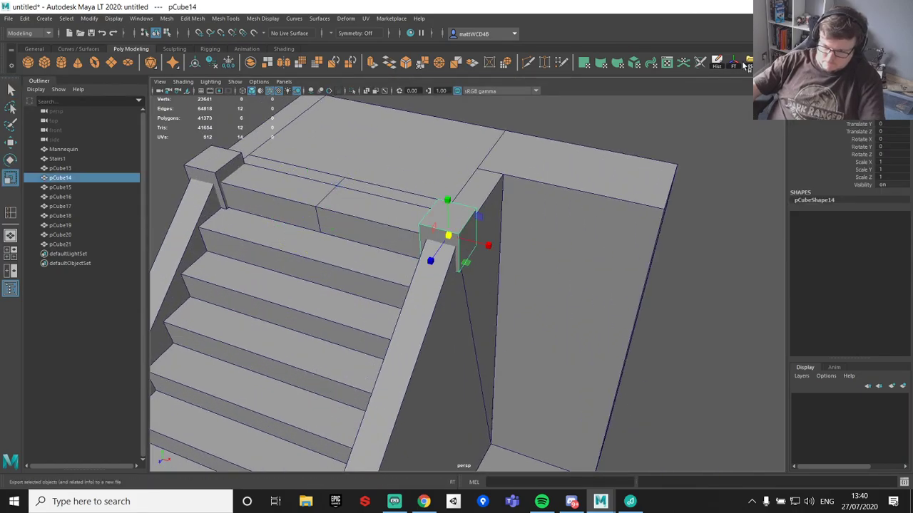
key("r")
left_click_drag(447, 235, 509, 276)
scroll(510, 275, "up", 2)
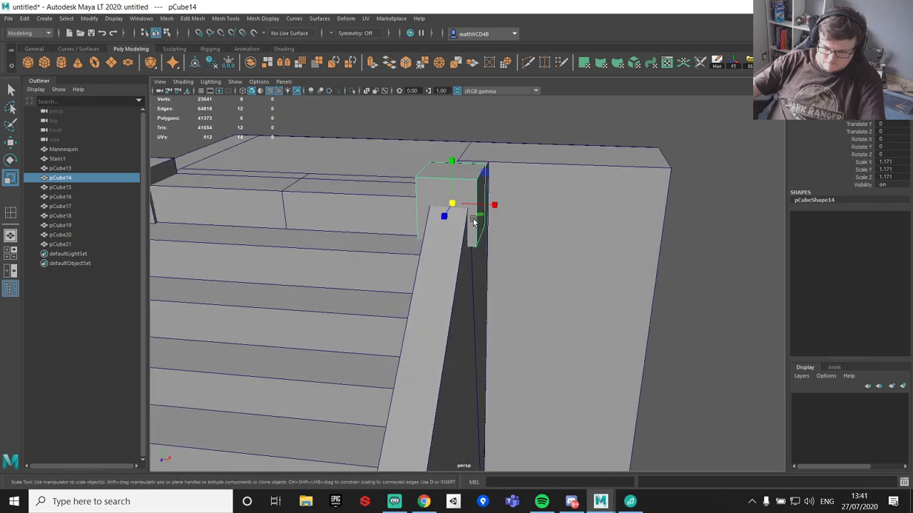
key("w")
Delete the left post's cap (pCube18) and move the right cap's pivot to the stairs' centre line.
left_click_drag(492, 207, 603, 240, "alt")
left_click(271, 191)
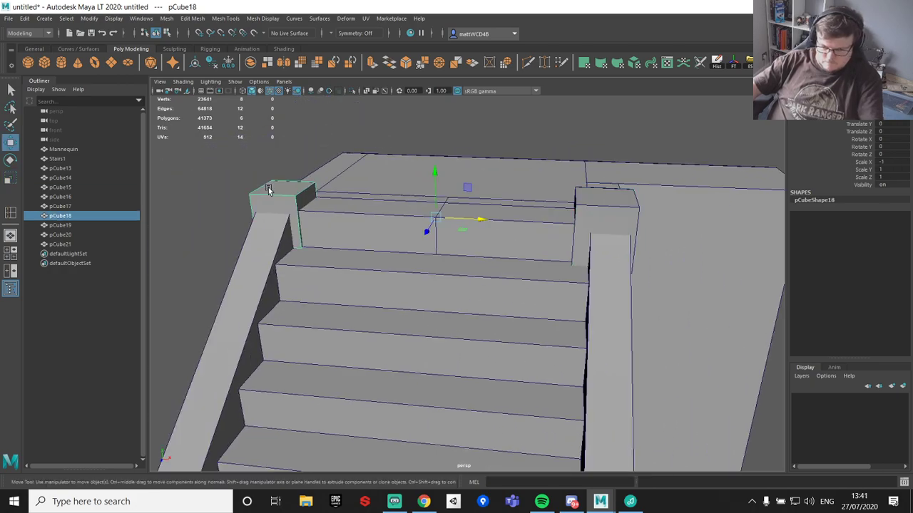
key("Delete")
left_click(583, 210)
key("d")
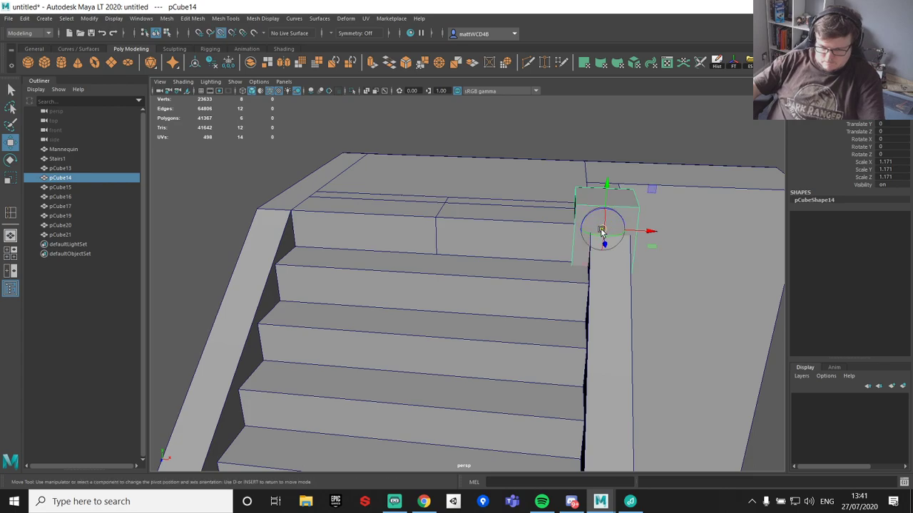
left_click_drag(603, 229, 420, 223)
Duplicate the right cap and set Scale X to -1 to mirror it onto the left post.
key("ctrl+d")
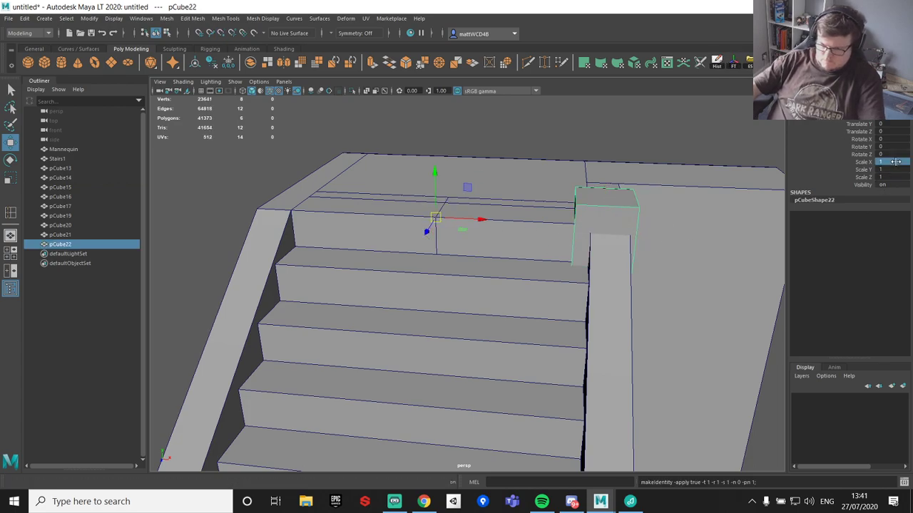
type("-1")
key("Return")
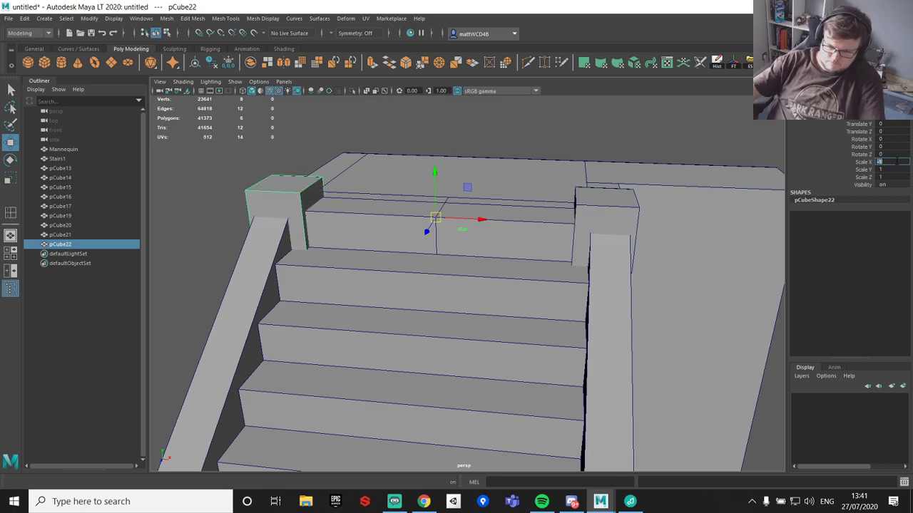
left_click(642, 167)
left_click_drag(642, 167, 621, 203, "alt")
left_click_drag(489, 252, 547, 283, "alt")
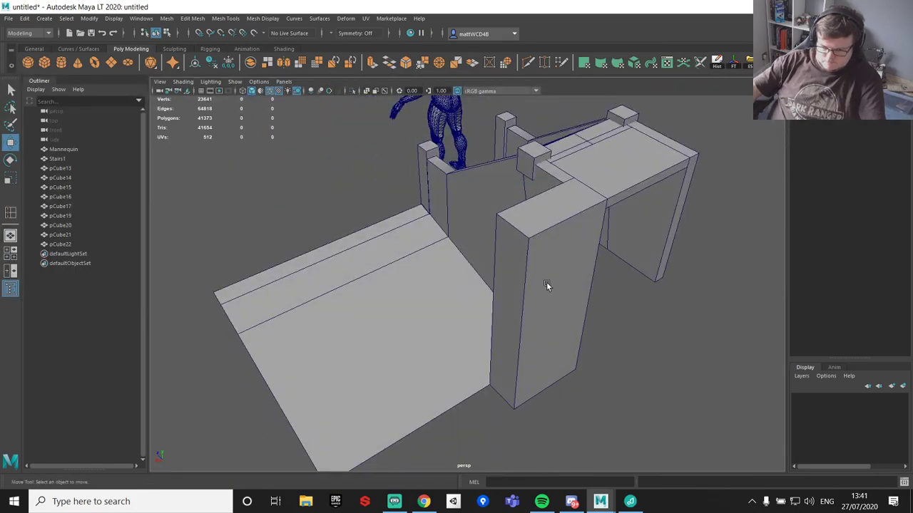
Push the wall's broad side face inward to make it thinner.
right_click_drag(550, 239, 540, 261)
left_click(556, 296)
left_click(555, 298)
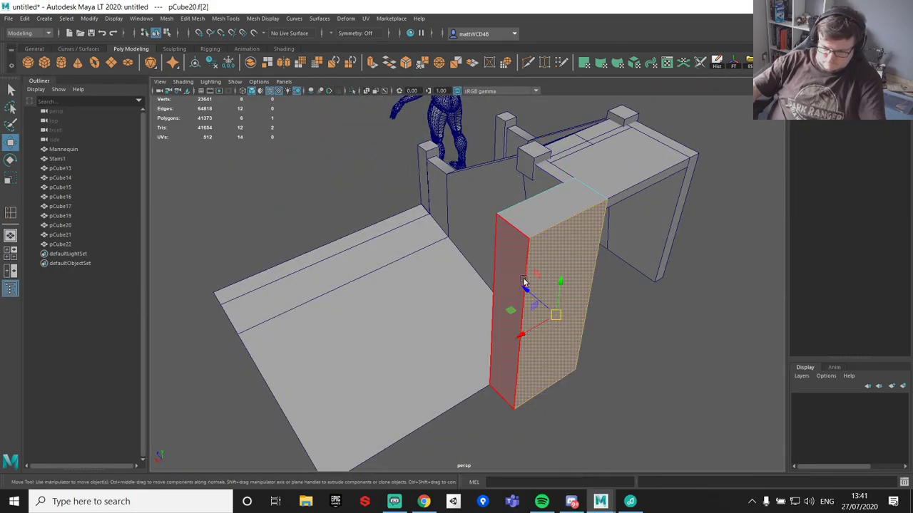
left_click_drag(554, 305, 552, 261)
key("q")
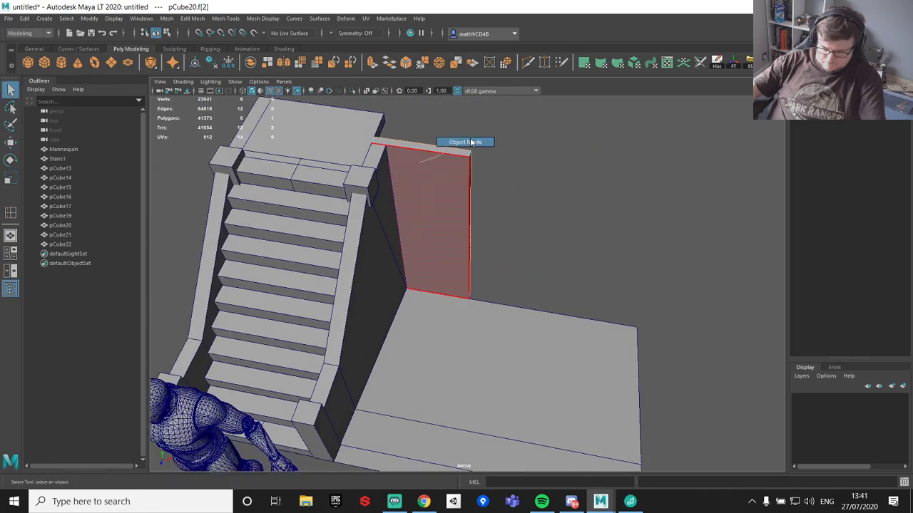
right_click_drag(443, 172, 463, 142)
left_click(423, 501)
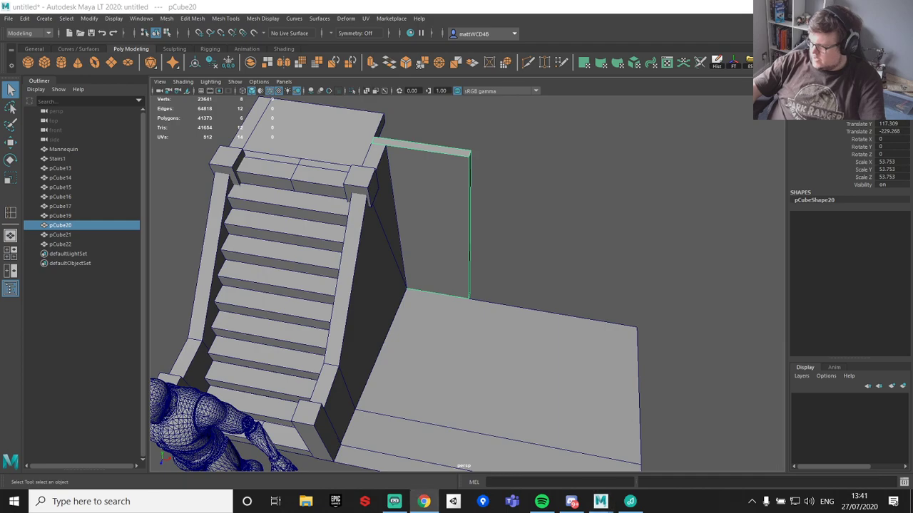
scroll(604, 288, "down", 3)
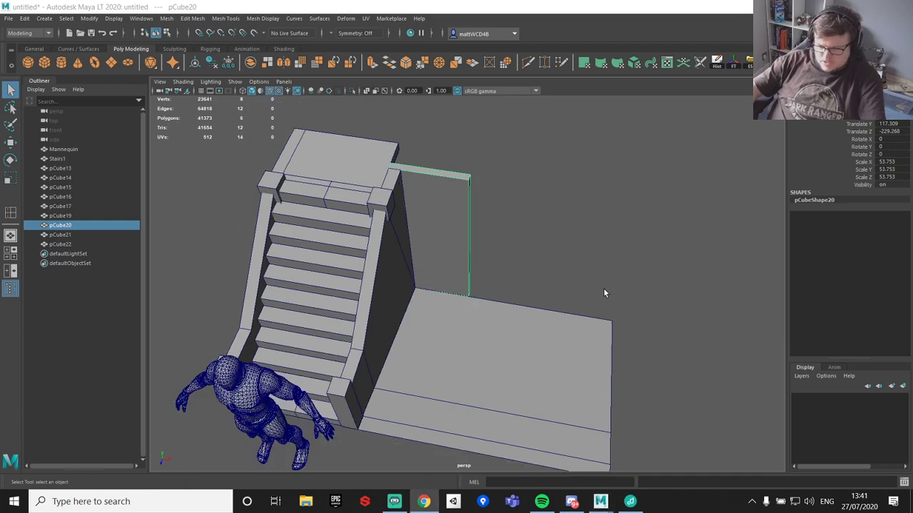
left_click_drag(603, 288, 498, 300, "alt")
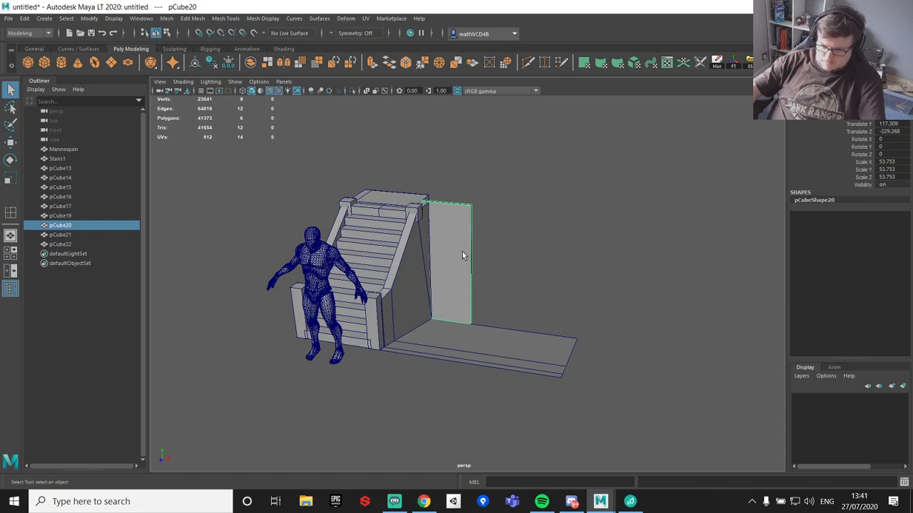
Duplicate the wall and pull its right-edge vertices in to make a slim column.
key("w")
key("ctrl+d")
mouse_move(489, 212)
left_mouse_down()
mouse_move(544, 229)
mouse_move(494, 208)
left_mouse_up()
key("d")
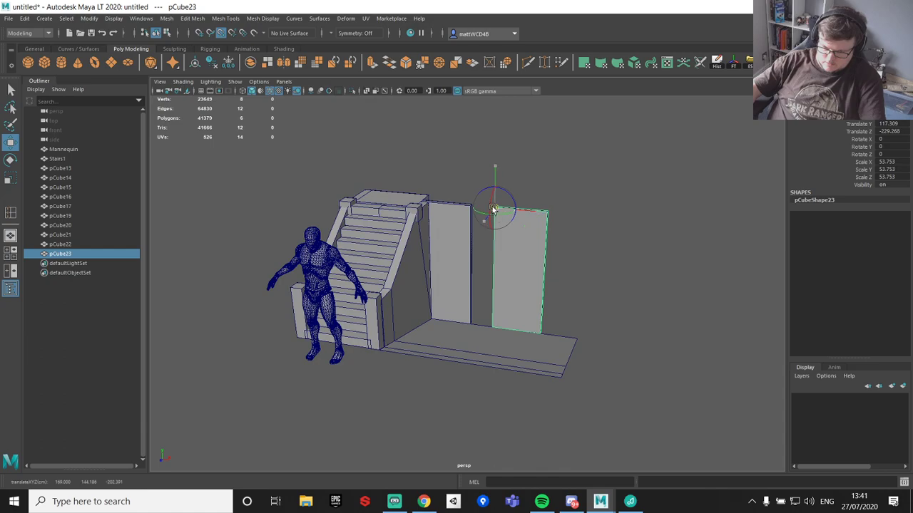
key("q")
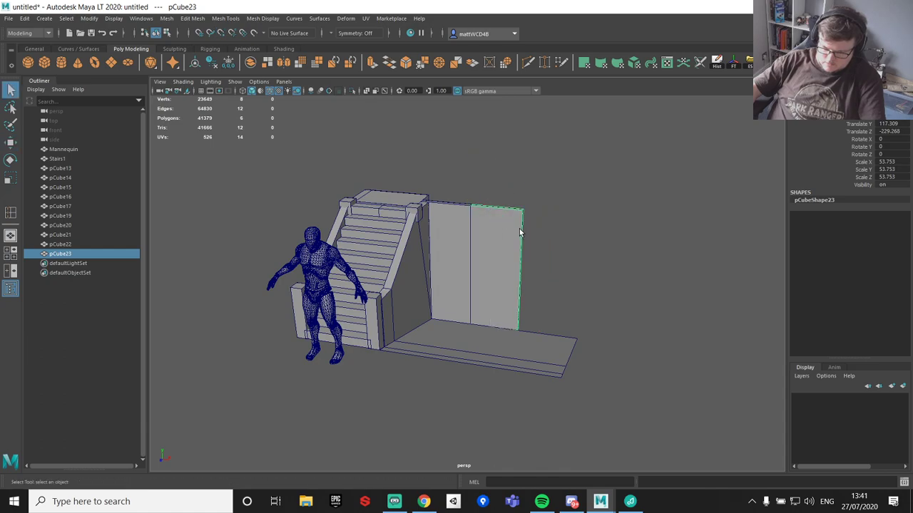
right_click_drag(517, 226, 448, 206)
left_click_drag(519, 183, 580, 408)
key("w")
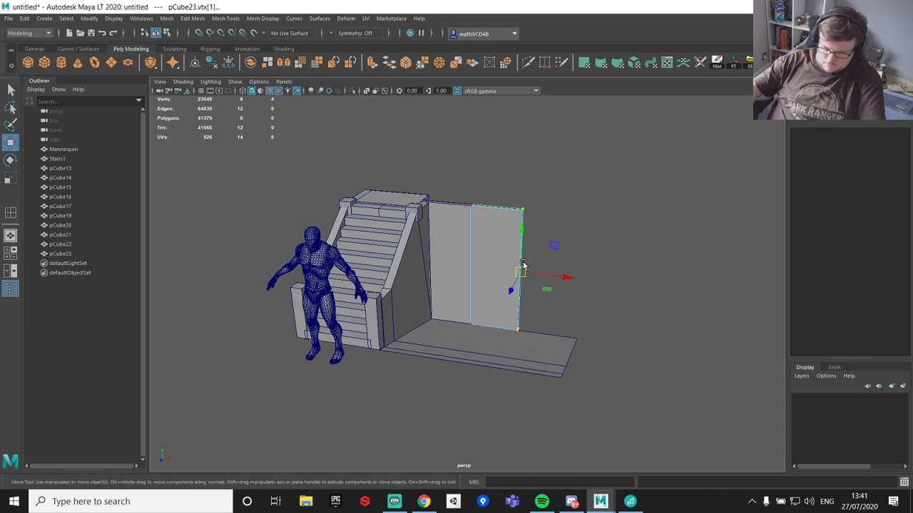
left_click_drag(563, 275, 532, 272)
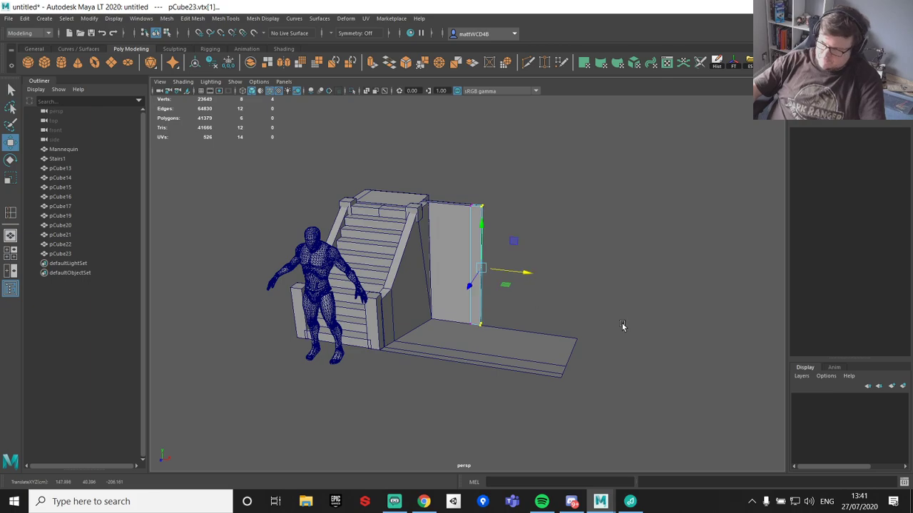
left_click_drag(622, 326, 459, 222, "alt")
key("q")
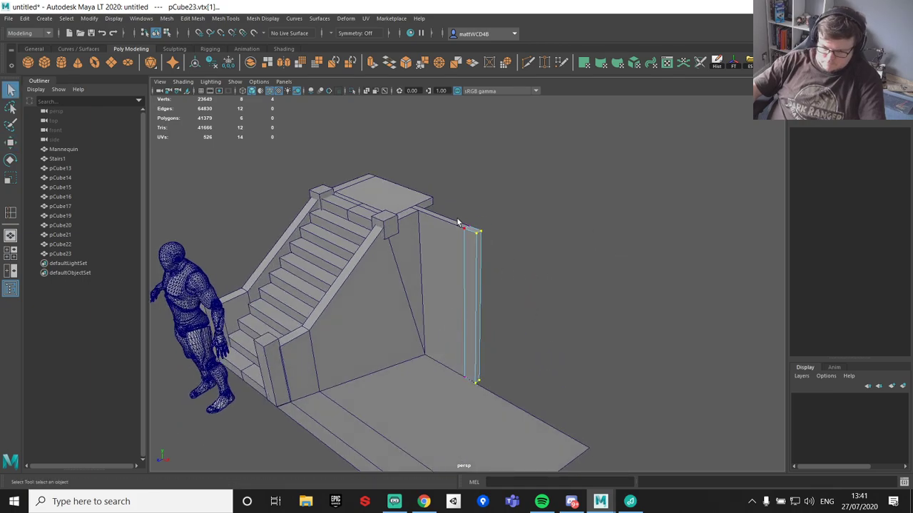
key("F8")
Duplicate the column, rotate it 90 degrees on Z, and set the beam on the column top.
key("w")
key("ctrl+d")
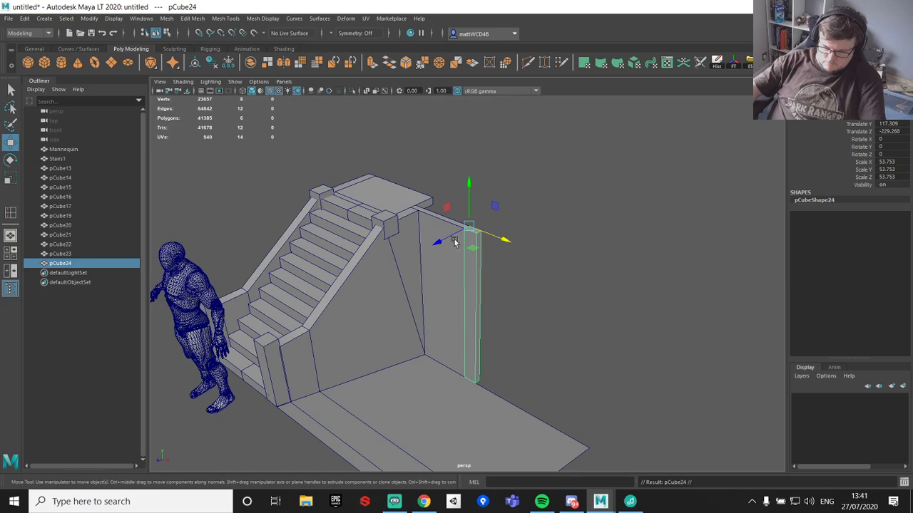
key("e")
left_click_drag(491, 224, 574, 228)
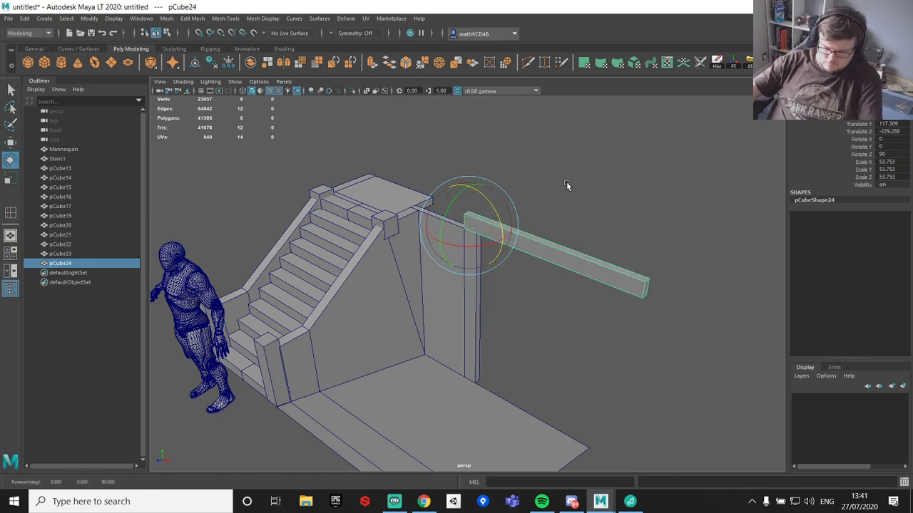
key("w")
left_click_drag(497, 210, 466, 271)
scroll(466, 271, "up", 5)
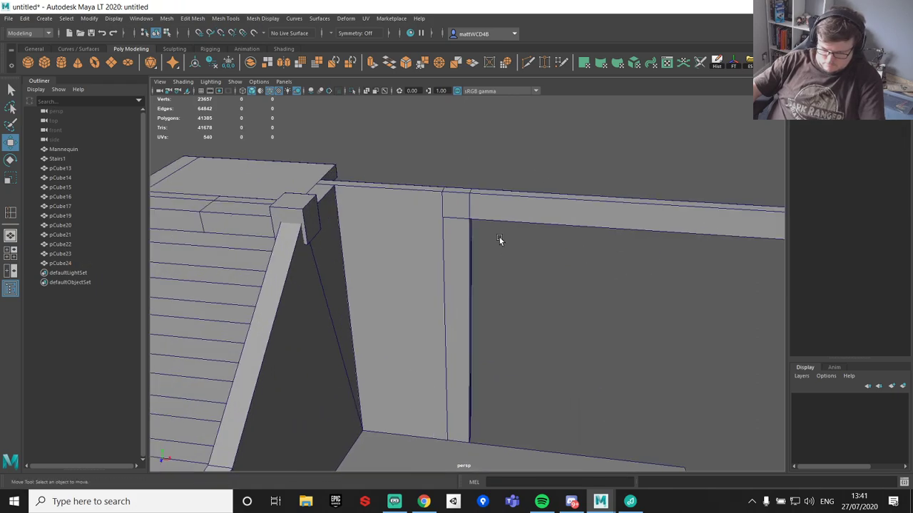
left_click_drag(499, 237, 491, 217, "alt")
scroll(484, 222, "down", 5)
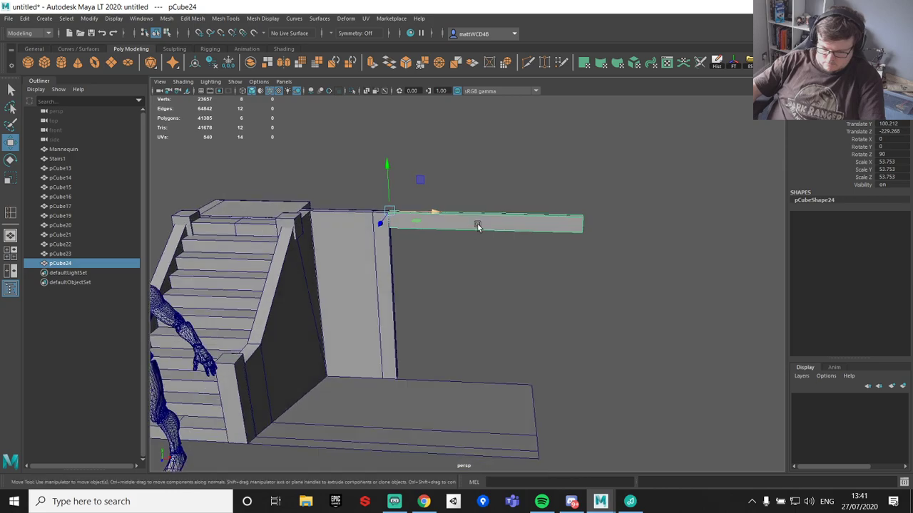
scroll(497, 250, "down", 5)
left_click_drag(497, 250, 515, 238, "alt")
scroll(526, 225, "up", 5)
Duplicate the slim column and place the copy under the beam's far end.
left_click(381, 283)
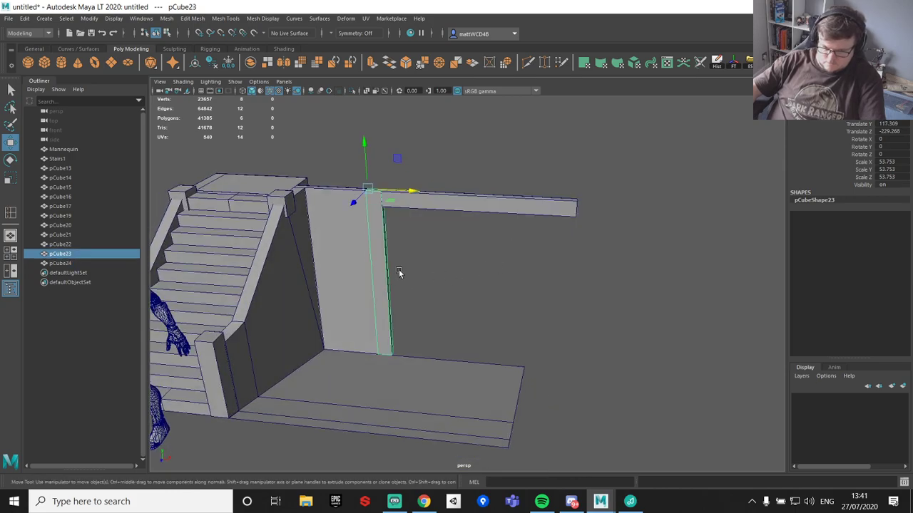
key("ctrl+d")
left_click_drag(419, 191, 608, 210)
left_click(644, 198)
Select the floor slab in front of the stairs and the vertices at its far end.
scroll(495, 267, "down", 5)
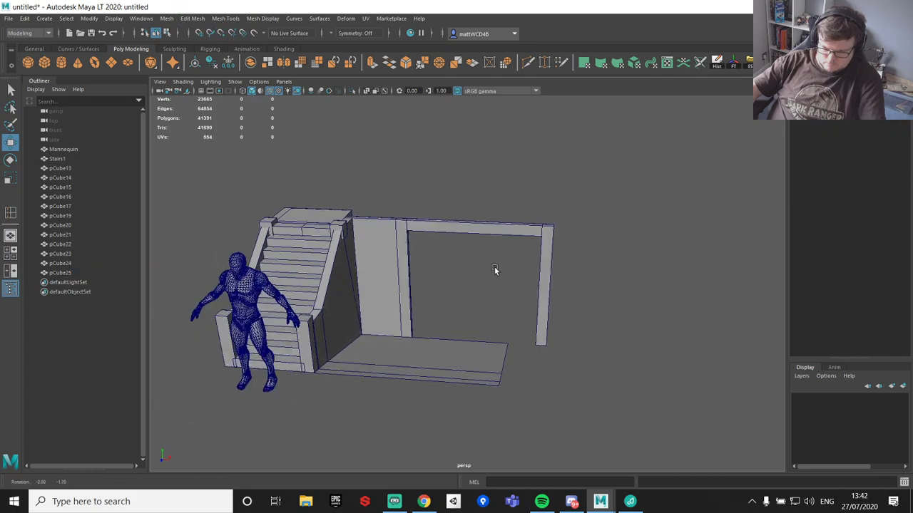
left_click_drag(494, 266, 445, 300, "alt")
scroll(445, 300, "down", 2)
left_click(457, 308)
right_click_drag(458, 309, 458, 285)
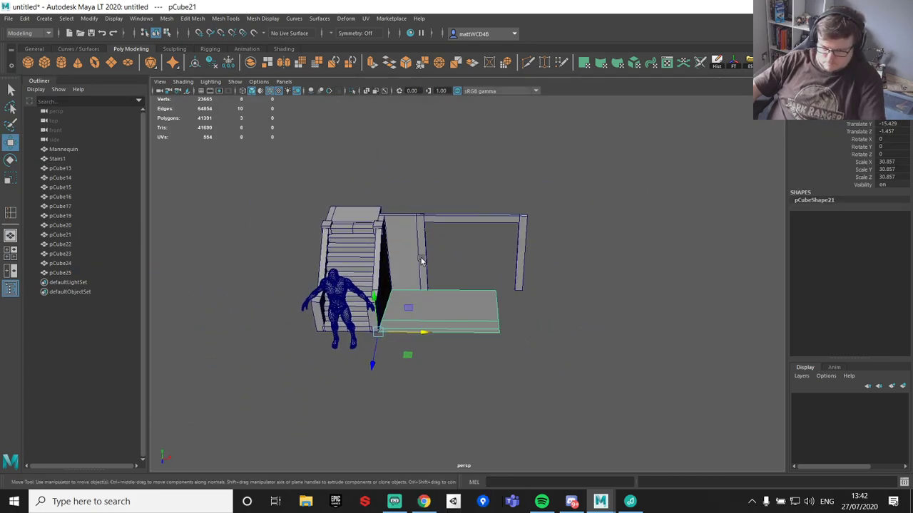
left_click_drag(484, 282, 442, 324)
scroll(442, 325, "up", 6)
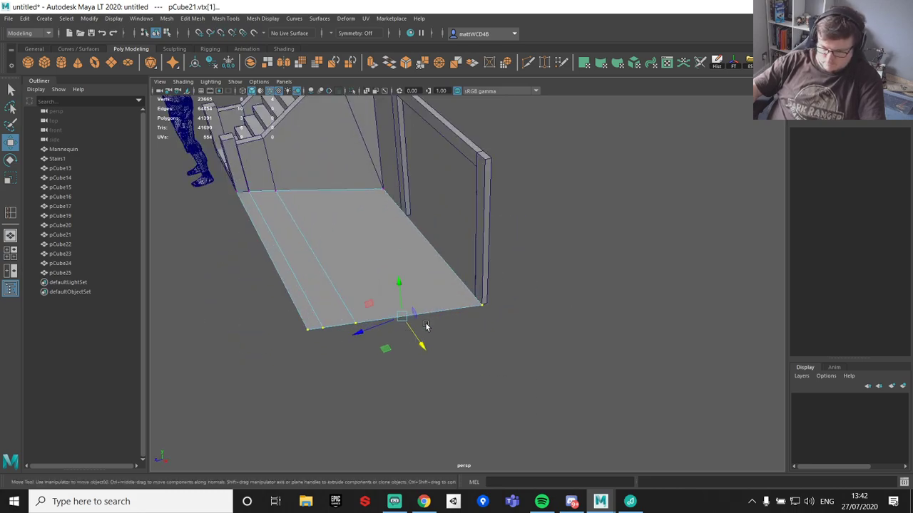
left_click_drag(579, 305, 461, 320, "alt")
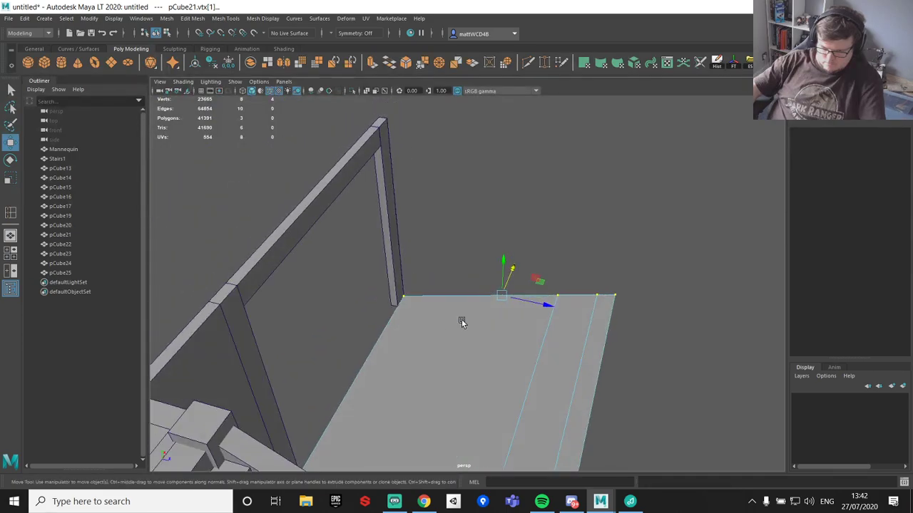
right_click_drag(452, 256, 563, 175)
Insert an edge loop across the floor slab.
right_click_drag(498, 299, 472, 300, "shift")
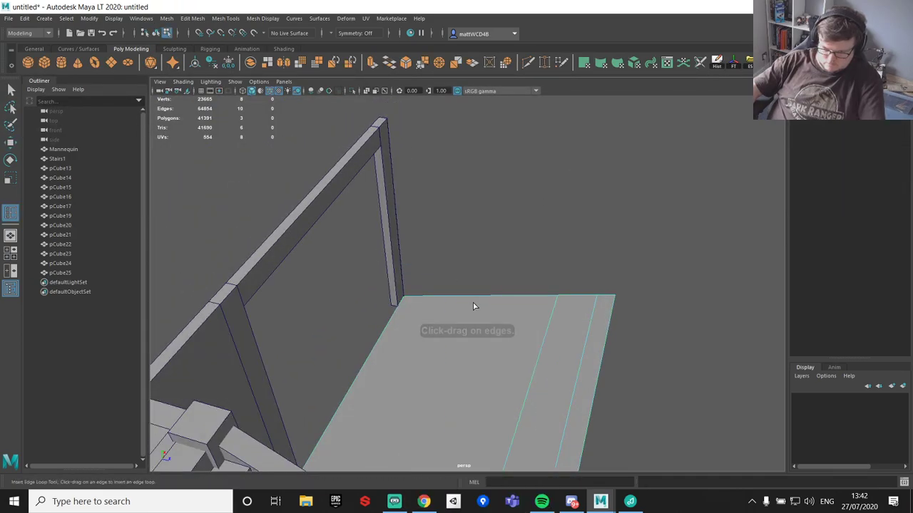
left_click(477, 295)
key("q")
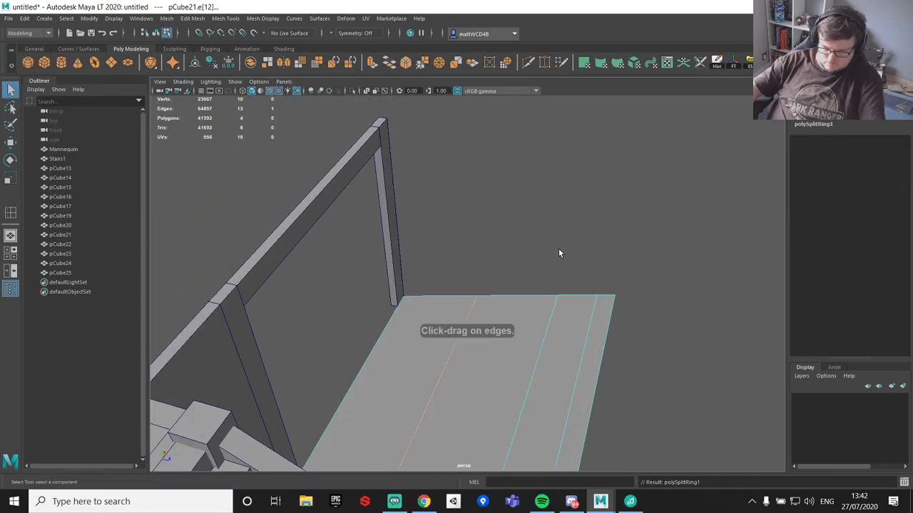
left_click_drag(558, 248, 405, 277, "alt")
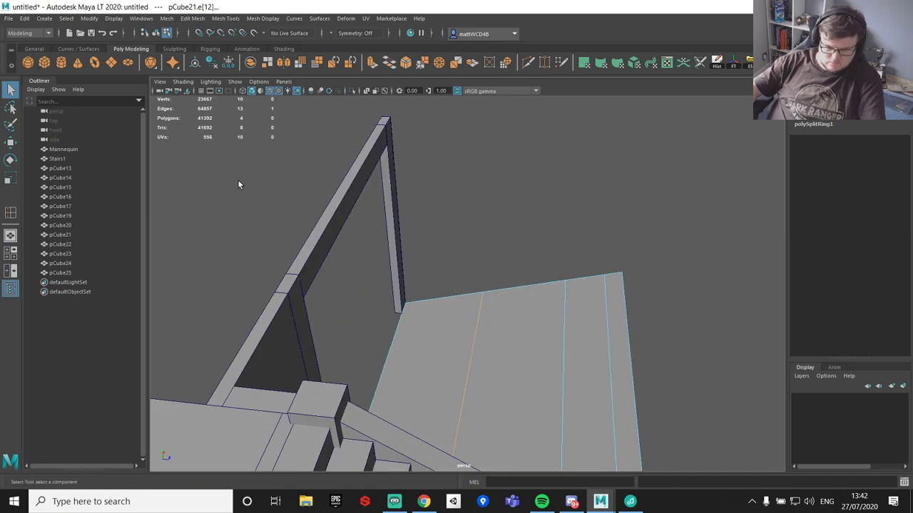
key("F8")
Create a new poly cube (pCube26) from the shelf.
scroll(651, 304, "down", 10)
left_click_drag(651, 305, 582, 293, "alt")
left_click(541, 294)
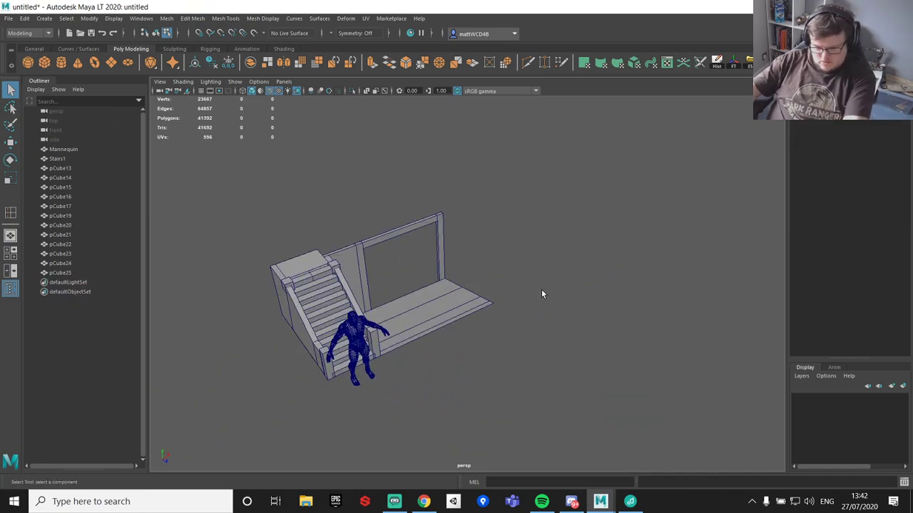
left_click(44, 63)
Move the new cube to the far platform corner and scale it up uniformly to about 76.
key("w")
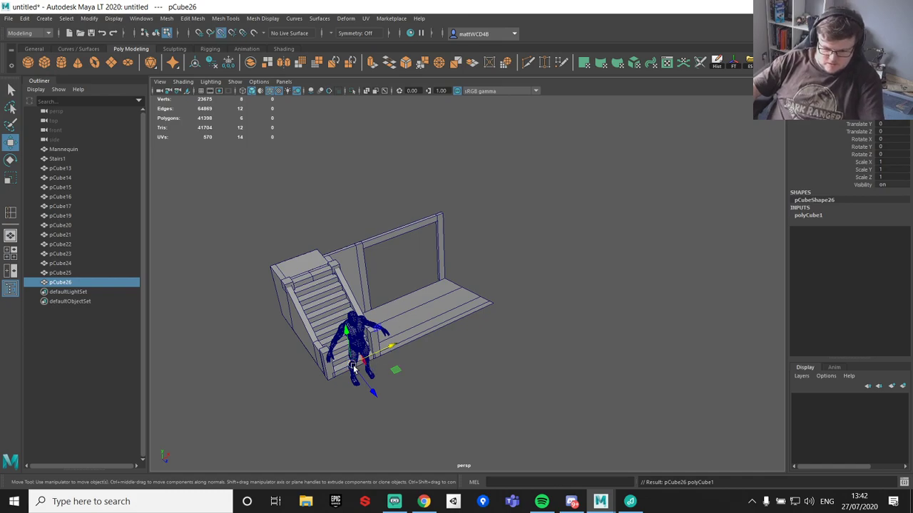
left_click_drag(353, 367, 442, 286)
key("f")
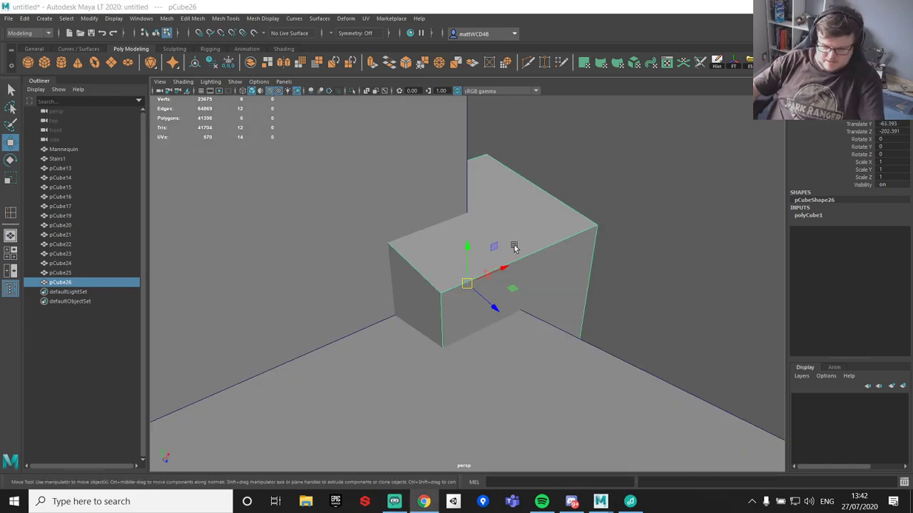
left_click_drag(513, 244, 482, 291, "alt")
key("e")
key("r")
left_click_drag(471, 297, 640, 269, "alt")
Set the cube's pivot to its bottom corner and snap that corner onto the wall corner.
scroll(640, 269, "down", 5)
key("w")
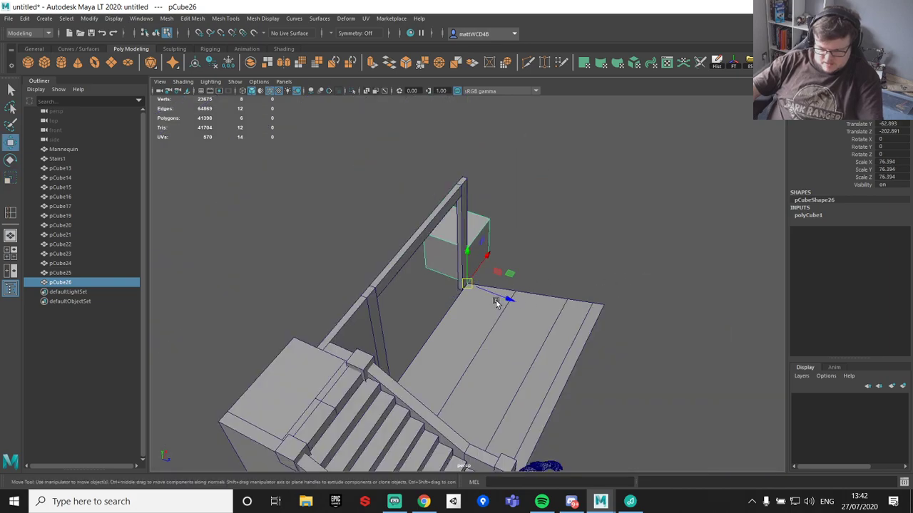
left_click_drag(500, 300, 571, 316)
scroll(571, 316, "up", 5)
left_click_drag(656, 356, 612, 311)
key("d")
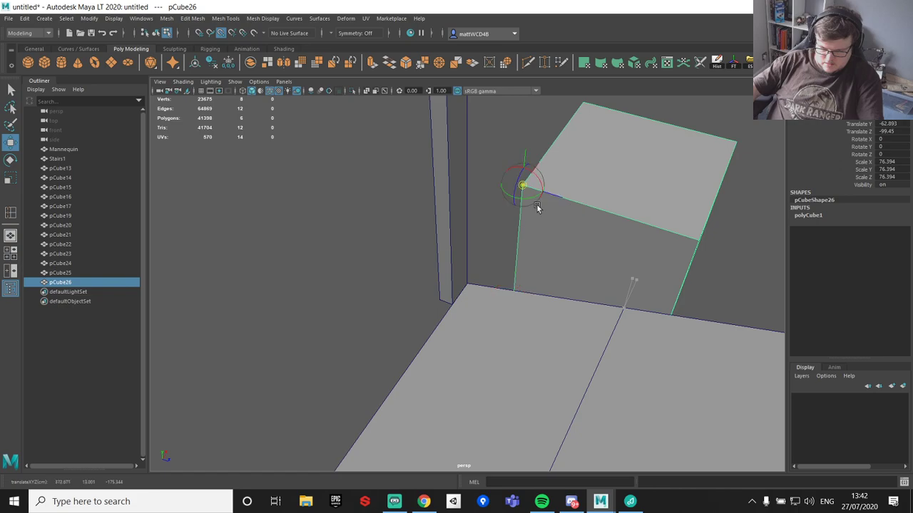
left_click_drag(538, 208, 507, 266)
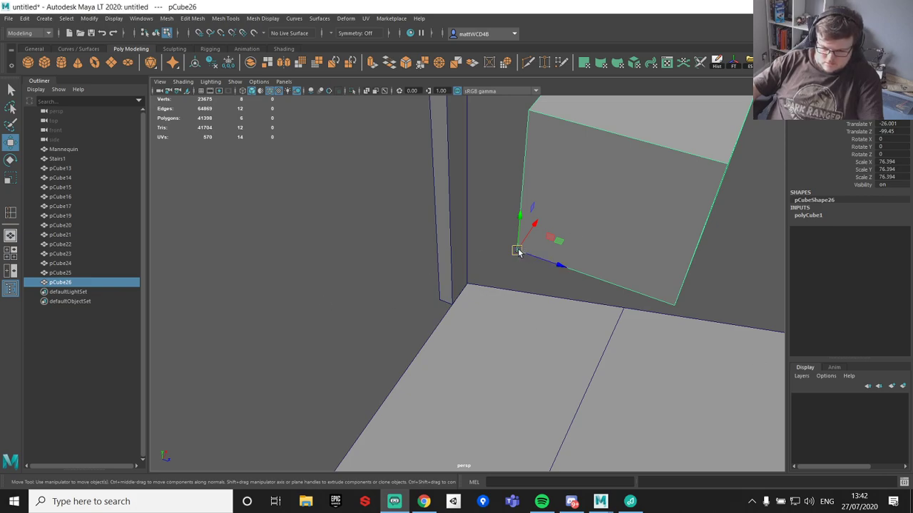
left_click_drag(516, 251, 467, 286)
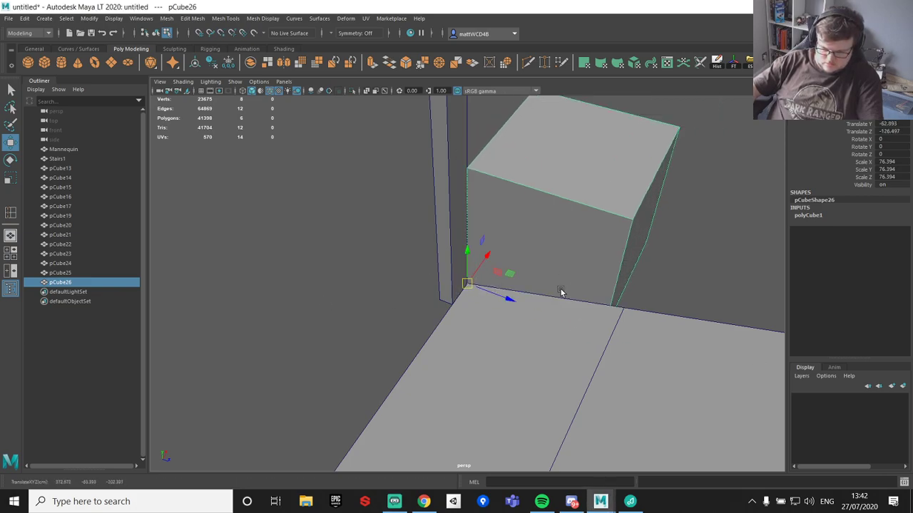
scroll(598, 237, "up", 3)
Lower the cube's top vertices to flatten the block.
key("q")
scroll(625, 203, "up", 4)
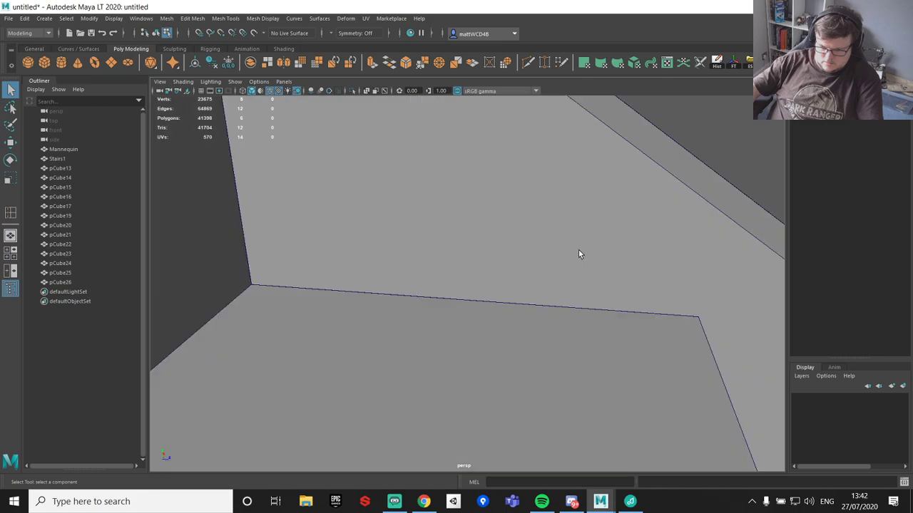
scroll(576, 268, "down", 10)
left_click_drag(574, 280, 443, 237, "alt")
left_click(430, 296)
left_click_drag(330, 160, 524, 223)
key("w")
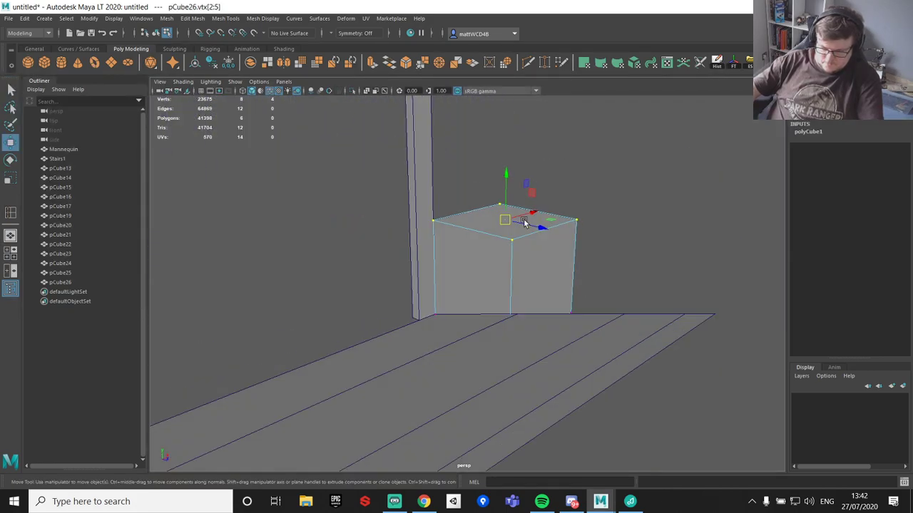
left_click_drag(504, 176, 592, 367)
Shift the side vertices along X and raise the bottom front edge into a wedge.
key("q")
key("w")
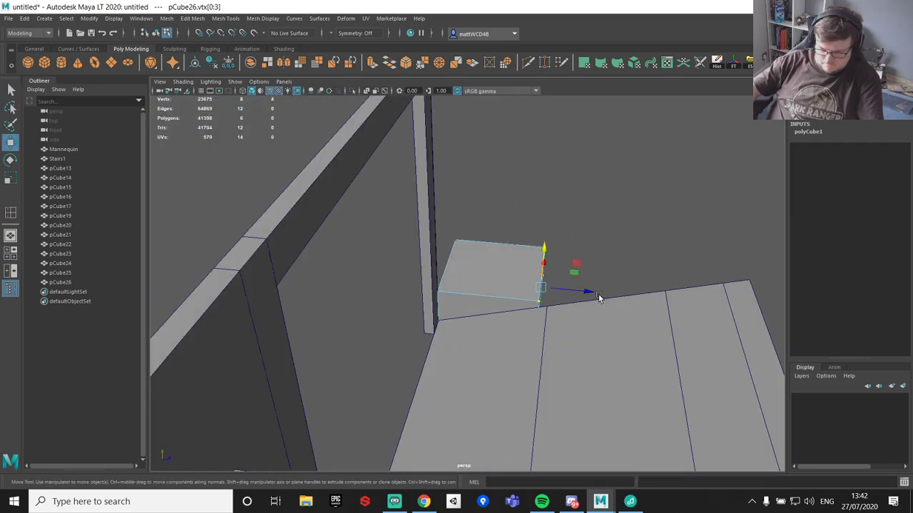
left_click_drag(587, 295, 592, 299)
left_click_drag(579, 340, 413, 336, "alt")
key("q")
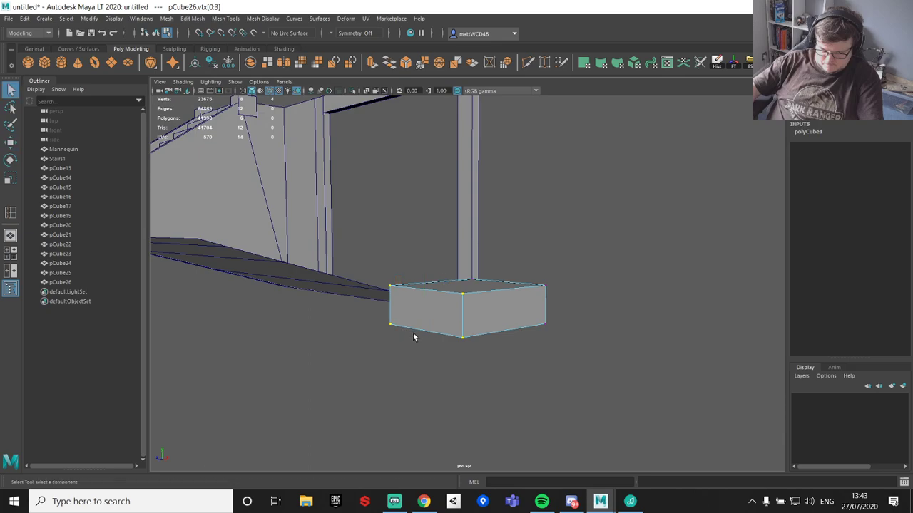
right_click_drag(418, 335, 421, 214)
left_click(438, 333)
key("w")
middle_click_drag(437, 333, 392, 298)
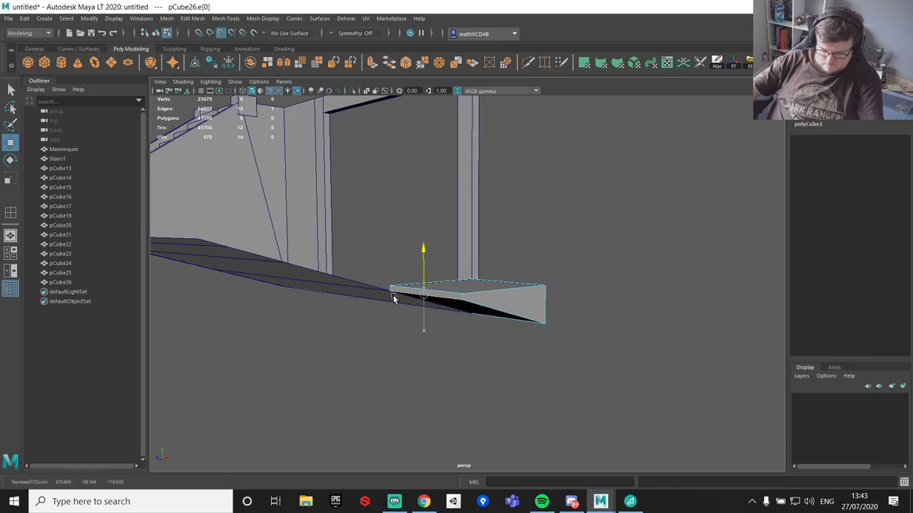
left_click_drag(449, 262, 567, 283, "alt")
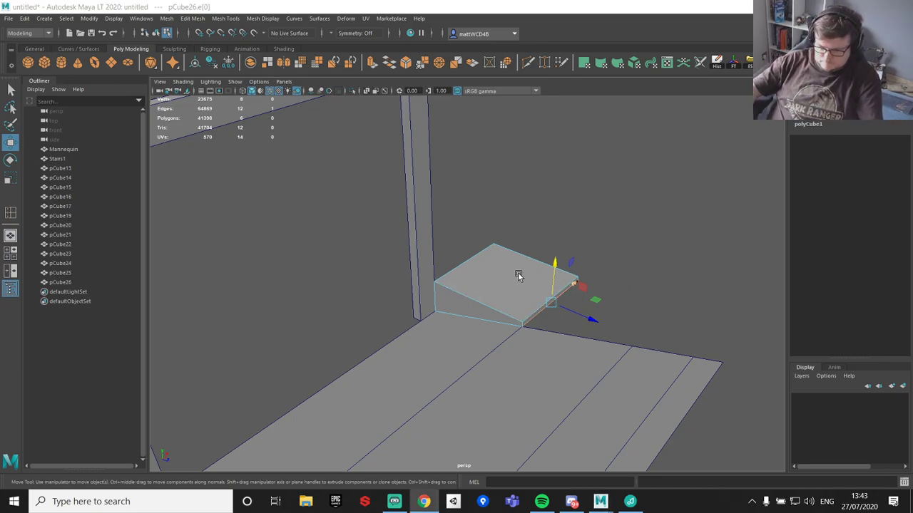
left_click_drag(518, 276, 477, 325, "alt")
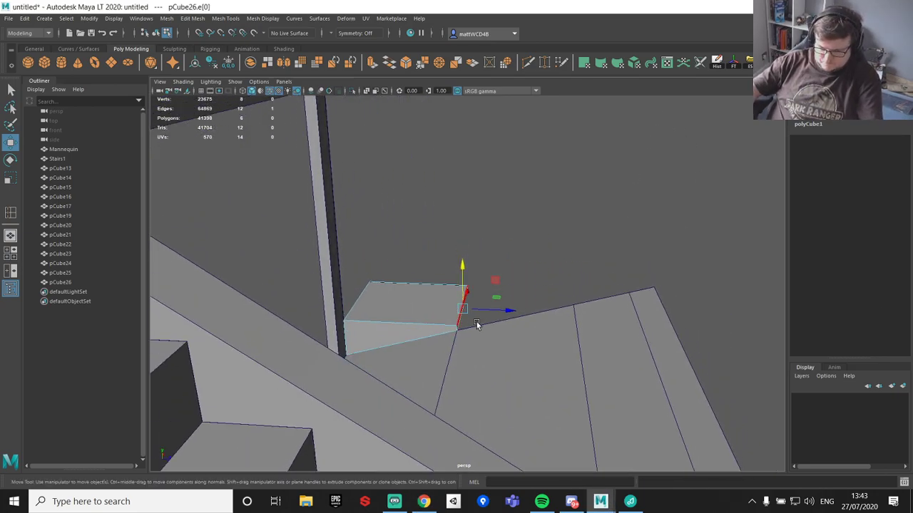
Extrude the block's top face upward into a box and stretch its right face outward.
right_click_drag(419, 241, 419, 266)
key("q")
left_click(398, 299)
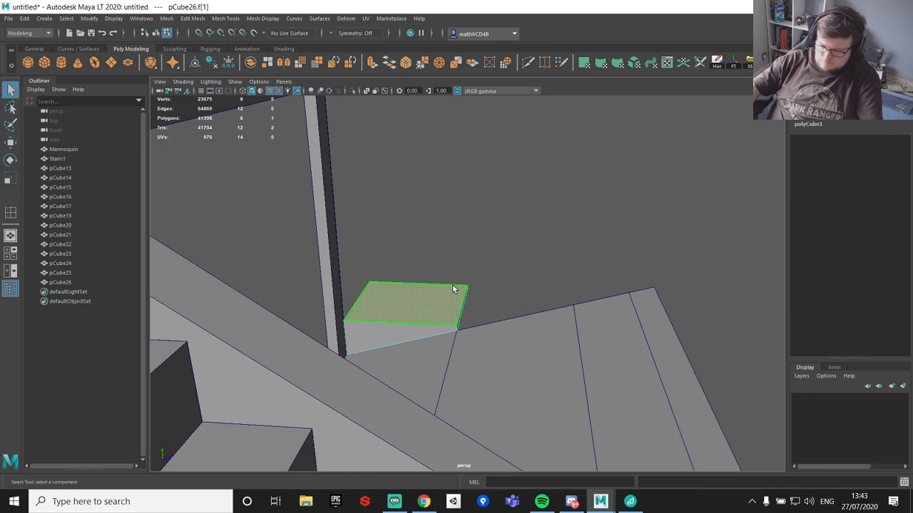
key("w")
key("ctrl+e")
middle_click_drag(452, 288, 481, 288)
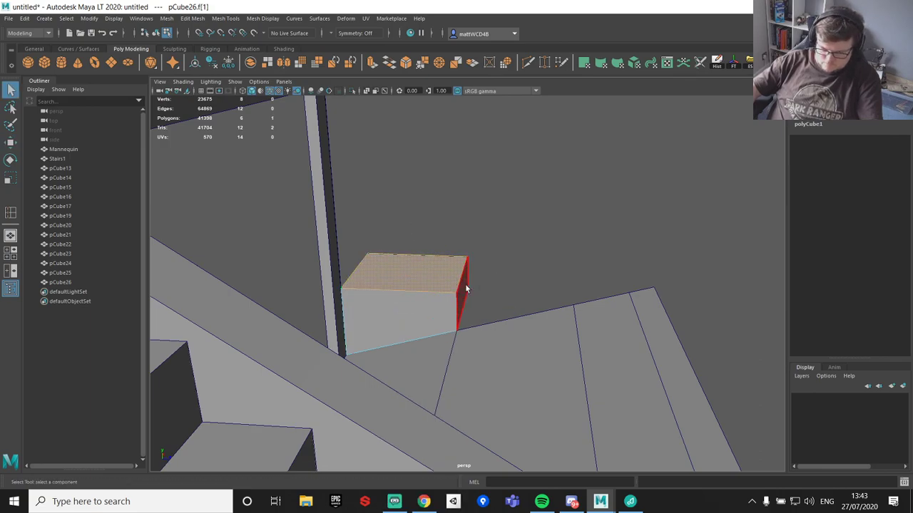
left_click(465, 289)
key("w")
left_click_drag(525, 300, 581, 305)
Move the box's lower corner vertices to flatten it into a slab.
left_click_drag(646, 353, 576, 343, "alt")
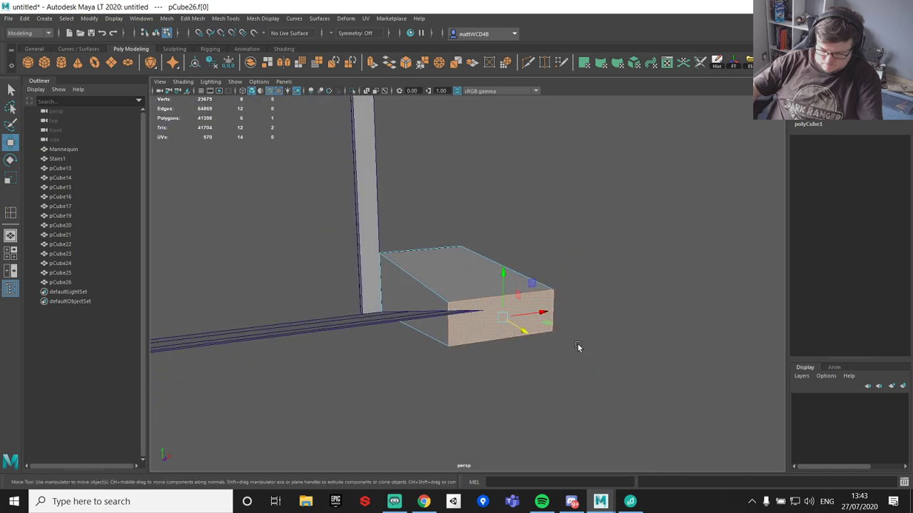
key("q")
right_click_drag(486, 244, 440, 241)
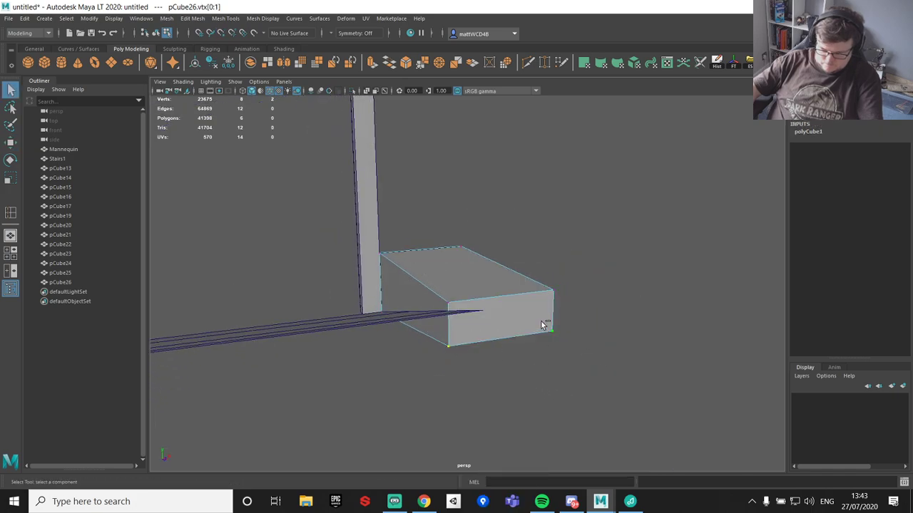
left_click_drag(431, 346, 474, 378, "shift")
key("w")
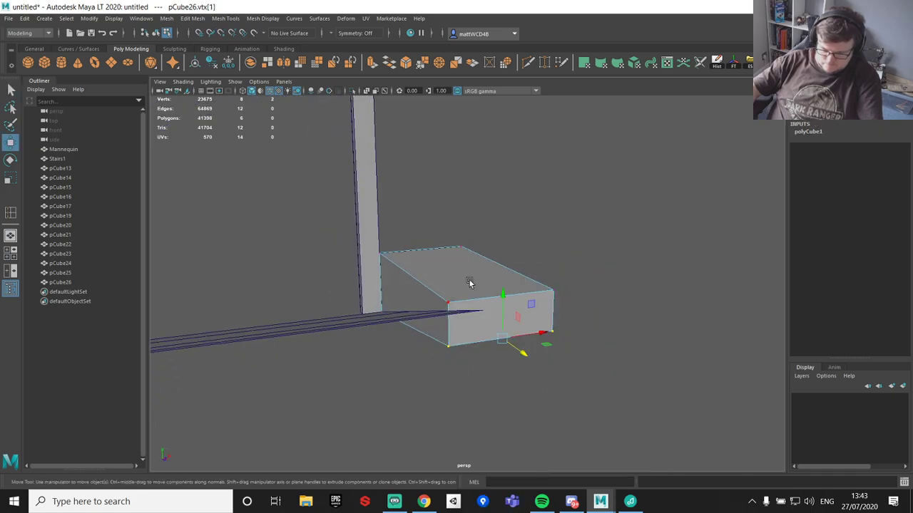
left_click_drag(501, 301, 529, 303)
scroll(545, 330, "up", 5)
left_click_drag(454, 275, 261, 241, "alt")
Duplicate the staircase side panel and slide the copy beside the slab.
left_click(261, 240)
key("F8")
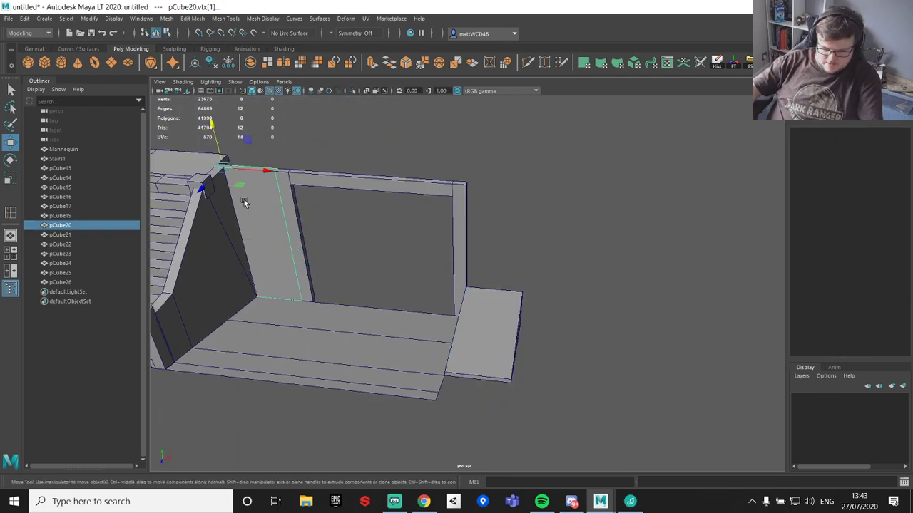
key("ctrl+d")
left_click_drag(265, 172, 529, 194)
key("d")
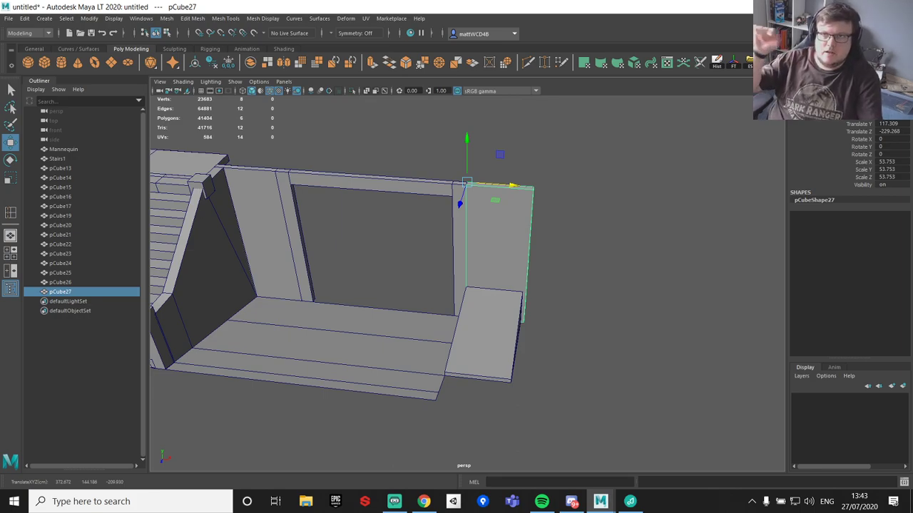
Move the duplicated panel's right-edge vertices to narrow it into a thin post.
scroll(599, 271, "up", 5)
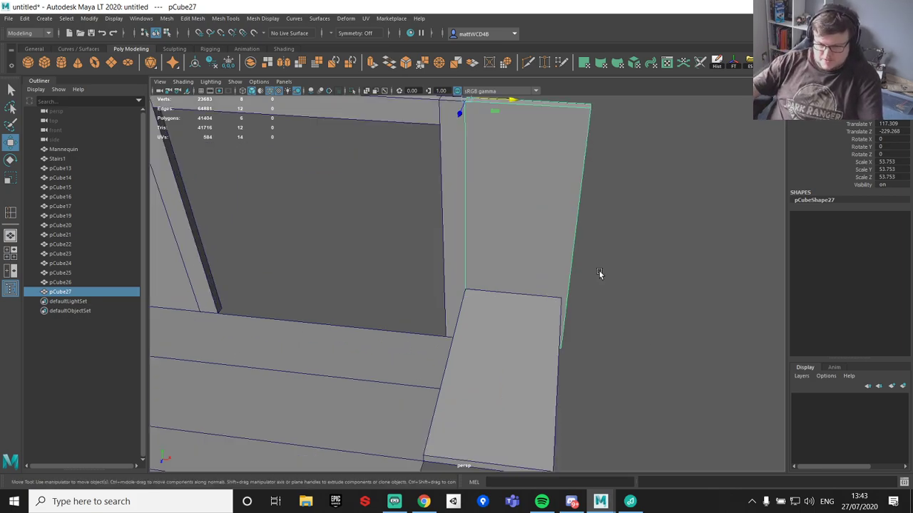
key("q")
left_click(535, 129)
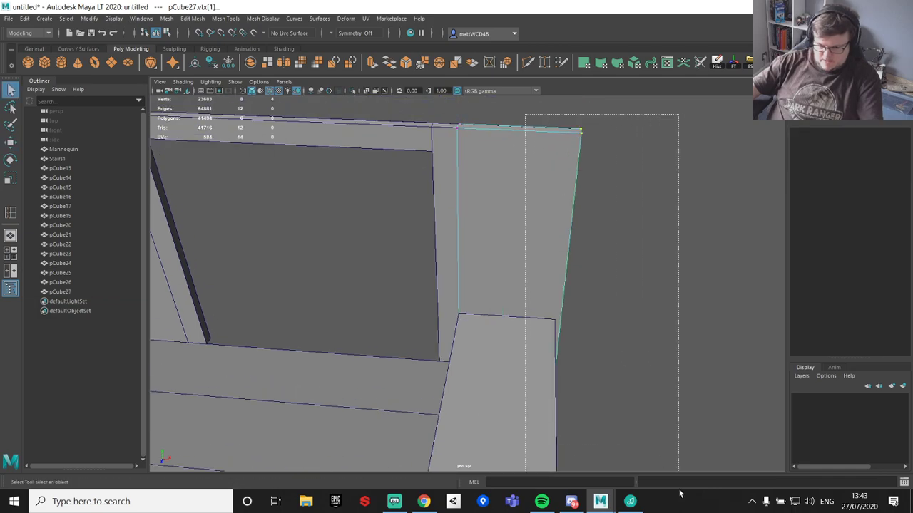
left_click_drag(679, 493, 679, 485)
key("w")
left_click_drag(603, 265, 523, 258)
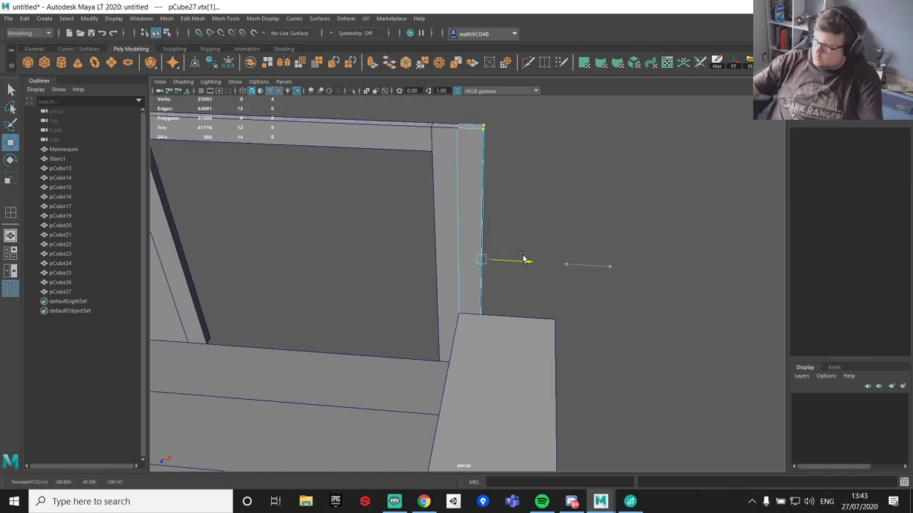
Combine the narrowed post with the door frame pieces, including pCube23, into one mesh.
scroll(560, 301, "down", 3)
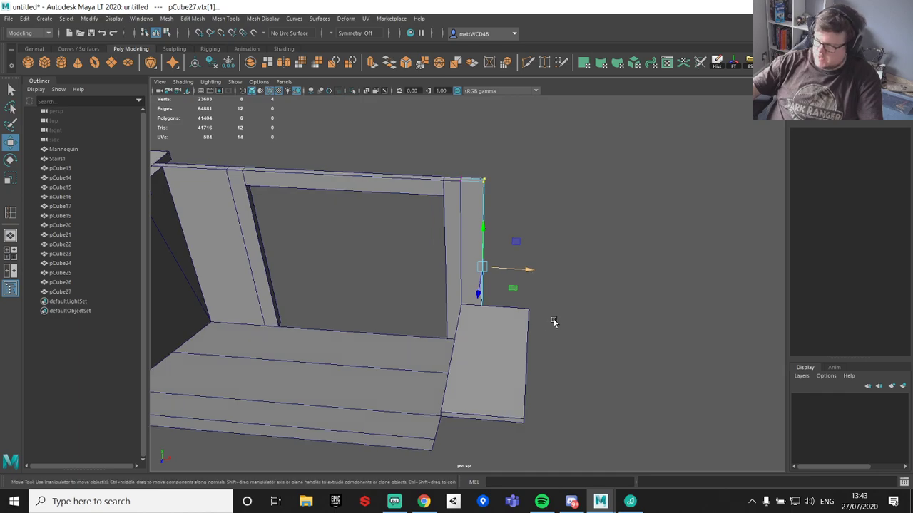
left_click_drag(555, 322, 543, 275, "alt")
middle_click_drag(537, 304, 462, 276, "alt")
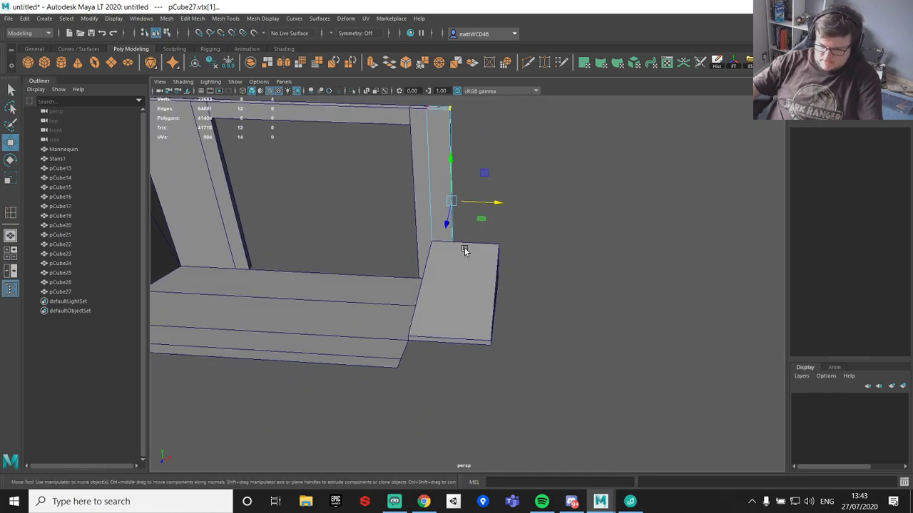
mouse_move(465, 251)
left_mouse_down("alt")
mouse_move(438, 198)
mouse_move(450, 206)
mouse_move(484, 189)
left_mouse_up("alt")
key("F8")
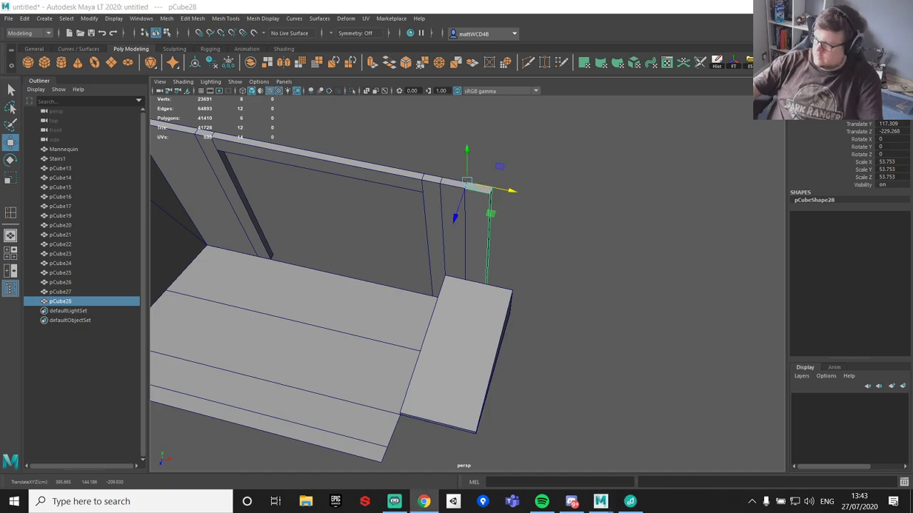
left_click_drag(534, 226, 480, 220, "alt")
left_click(447, 225)
left_click(465, 222)
left_click(348, 234, "shift")
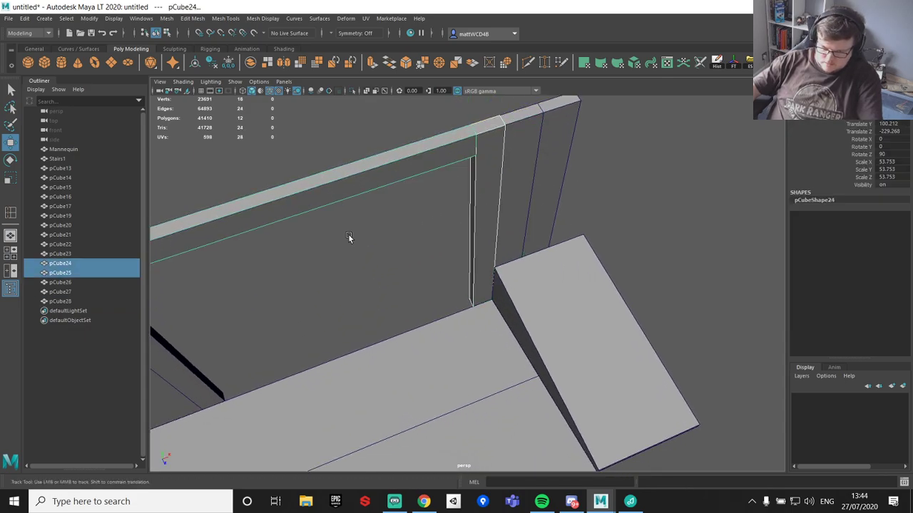
left_click_drag(348, 234, 349, 262, "alt")
left_click(350, 262, "shift")
right_click_drag(464, 164, 444, 368, "shift")
left_click_drag(443, 367, 571, 244, "alt")
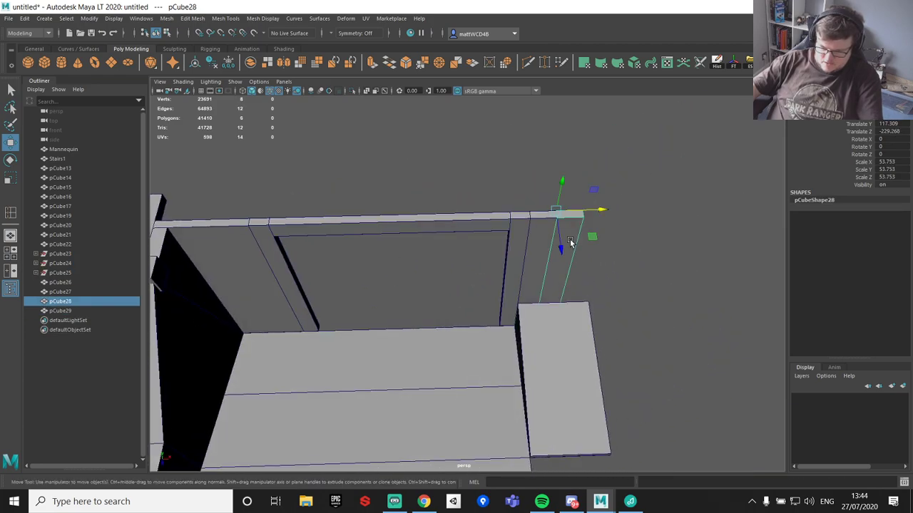
Duplicate the combined post into the opening and point-snap its top vertices to the opening's edge.
key("ctrl+d")
left_click_drag(601, 210, 303, 258)
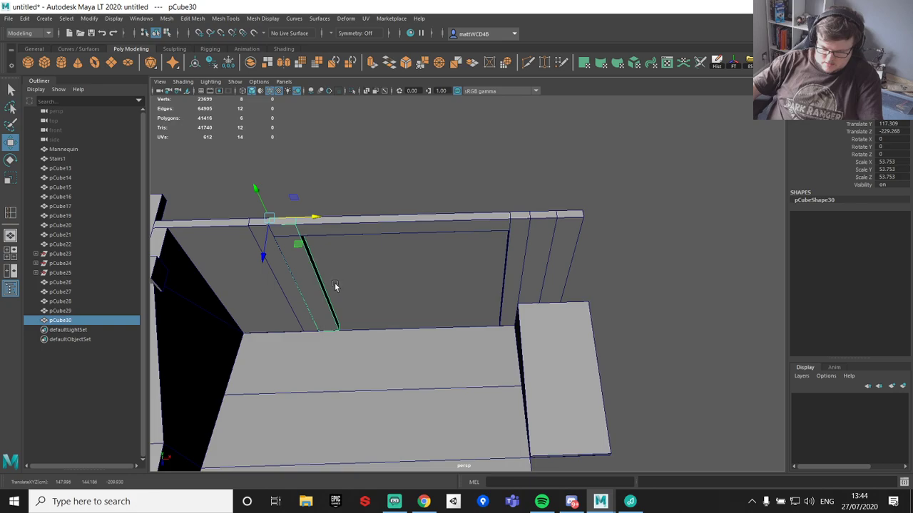
left_click_drag(335, 286, 337, 256, "alt")
right_click_drag(342, 206, 327, 119)
left_click_drag(328, 119, 367, 168)
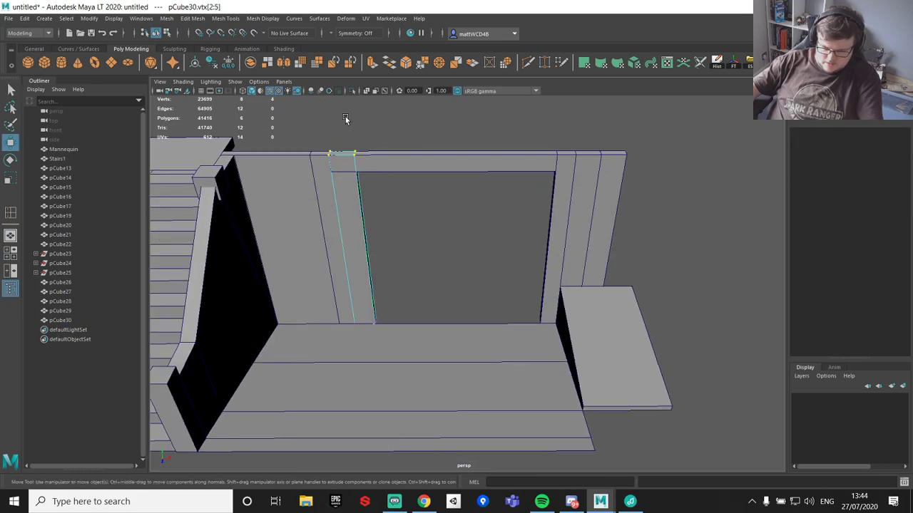
key("v")
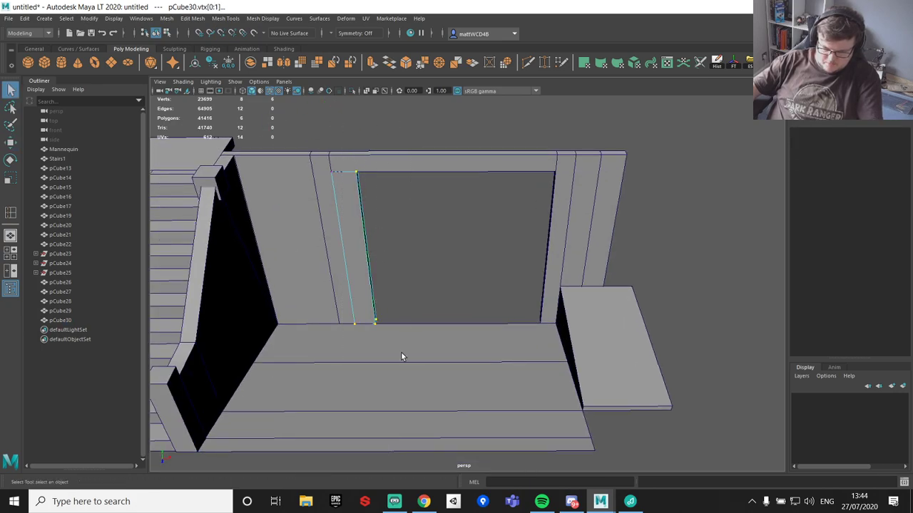
key("w")
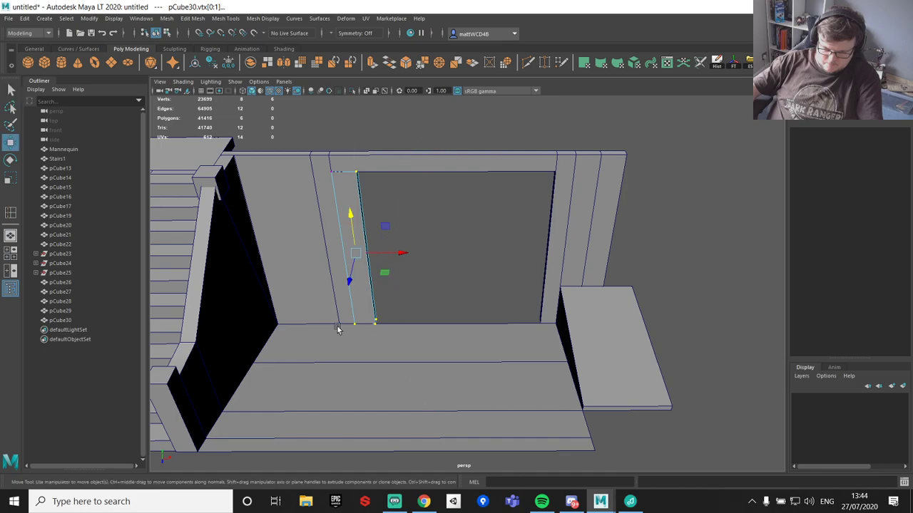
left_click_drag(403, 283, 432, 267)
Combine the frame with the wall pCube29 into a single object.
right_click_drag(461, 242, 438, 271)
left_click(465, 269)
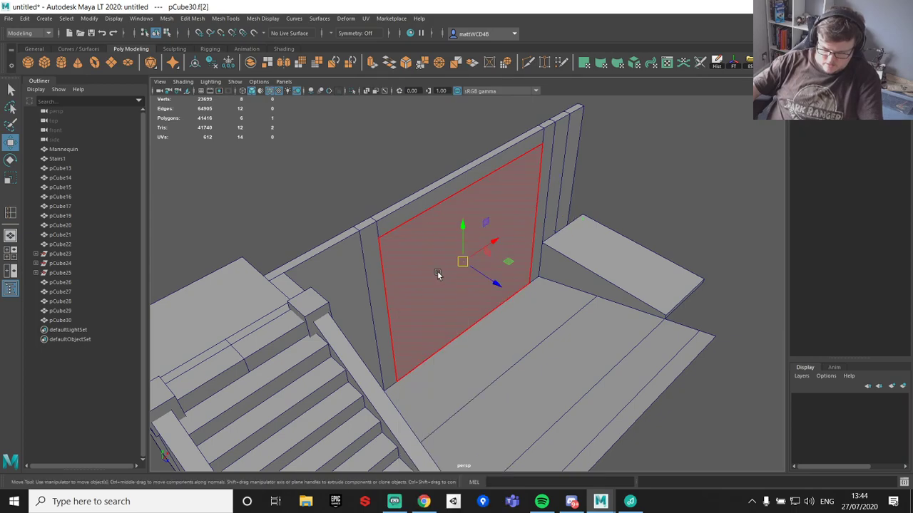
left_click(500, 285)
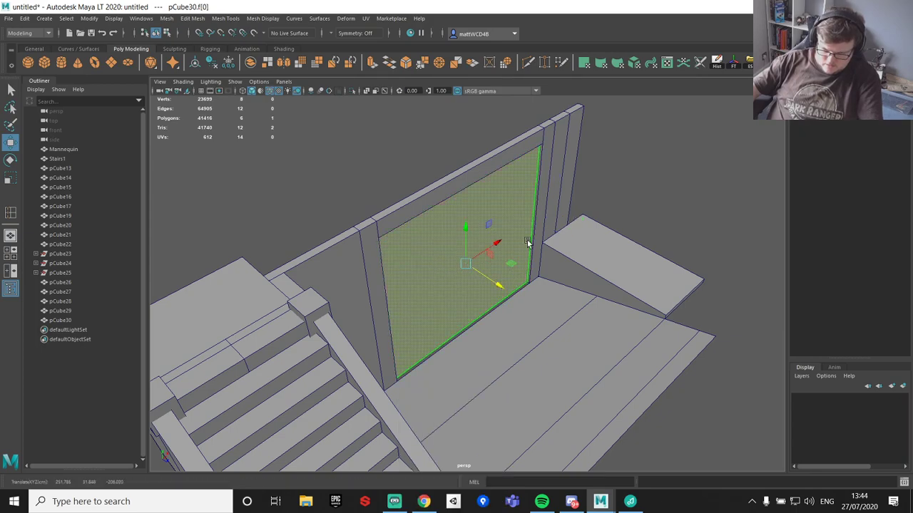
left_click_drag(594, 271, 445, 253, "alt")
key("F8")
left_click(499, 218, "shift")
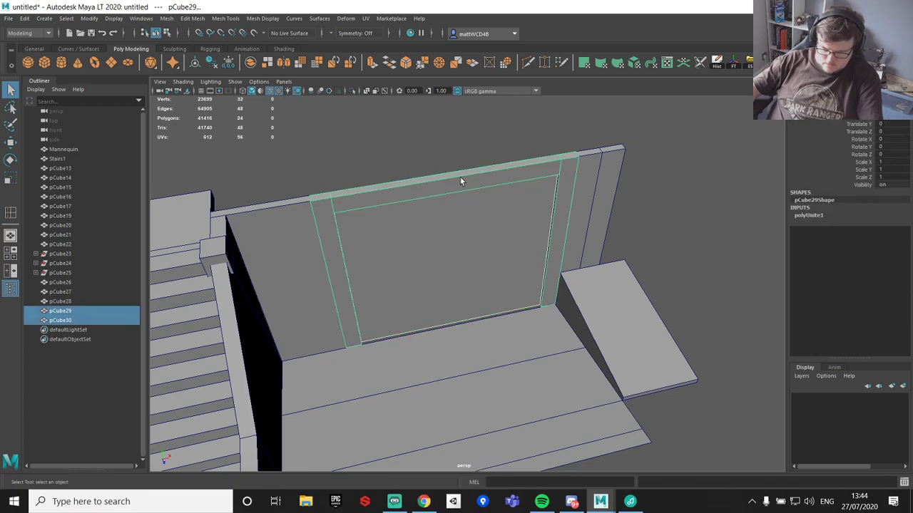
right_click_drag(464, 179, 439, 381, "shift")
left_click(65, 339)
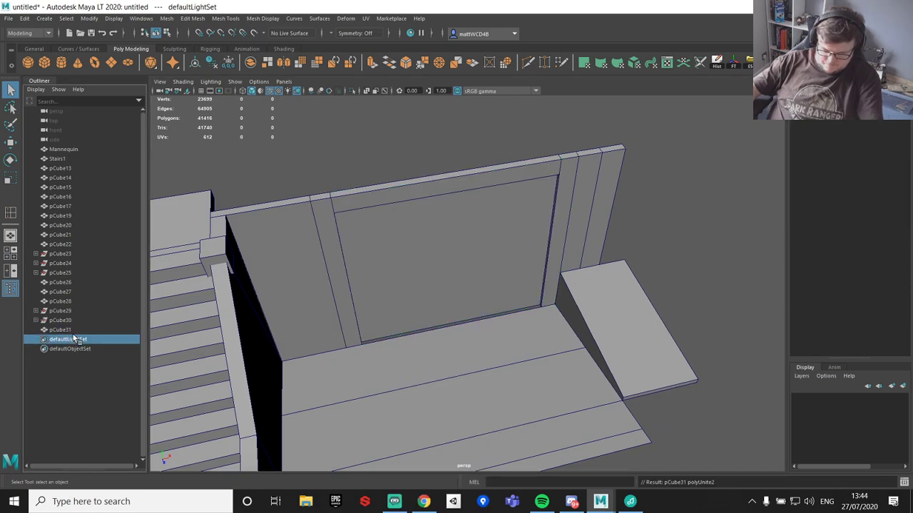
Rename the combined object 'GarageDoorBK' in the Outliner.
left_click(75, 329)
double_click(75, 329)
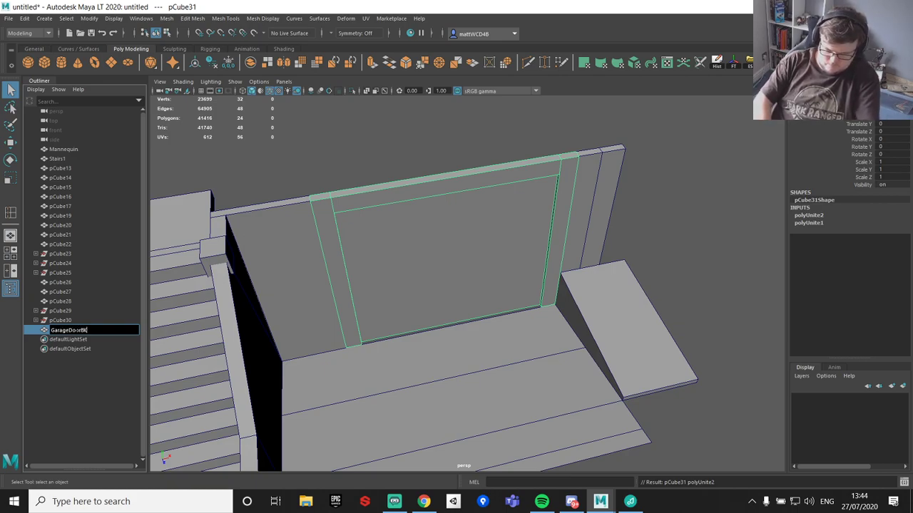
type("GarageDoorBK")
key("Return")
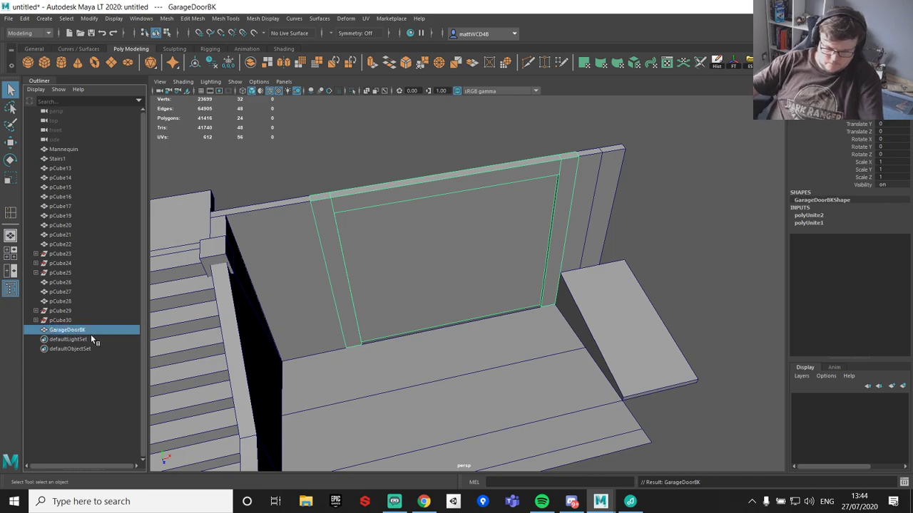
left_click(695, 165)
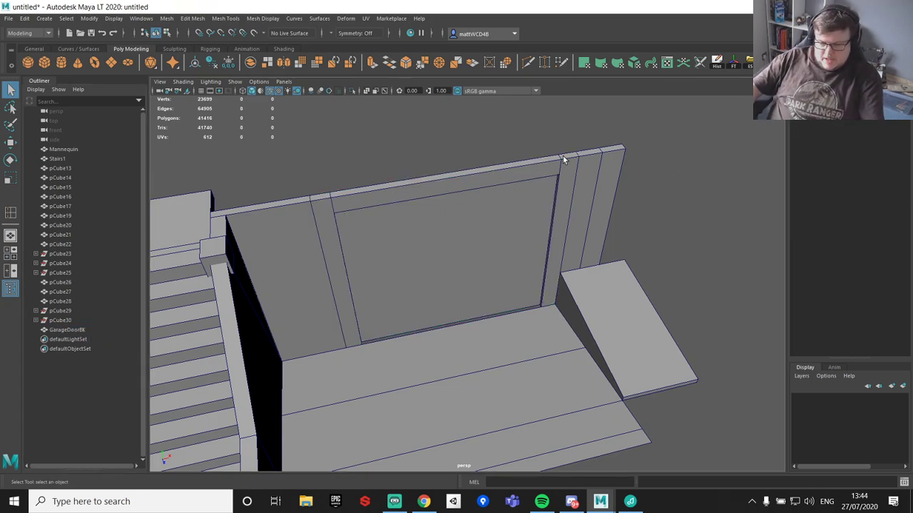
Select the post pCube27 and the garage door frame's inner side face.
left_click_drag(511, 251, 453, 235, "alt")
left_click(489, 210)
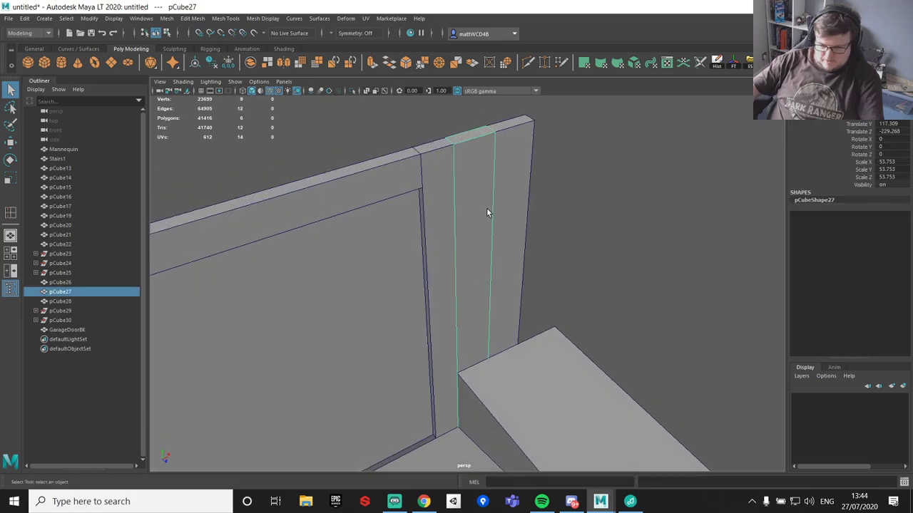
left_click_drag(489, 209, 469, 190, "alt")
key("w")
left_click(469, 189)
key("F11")
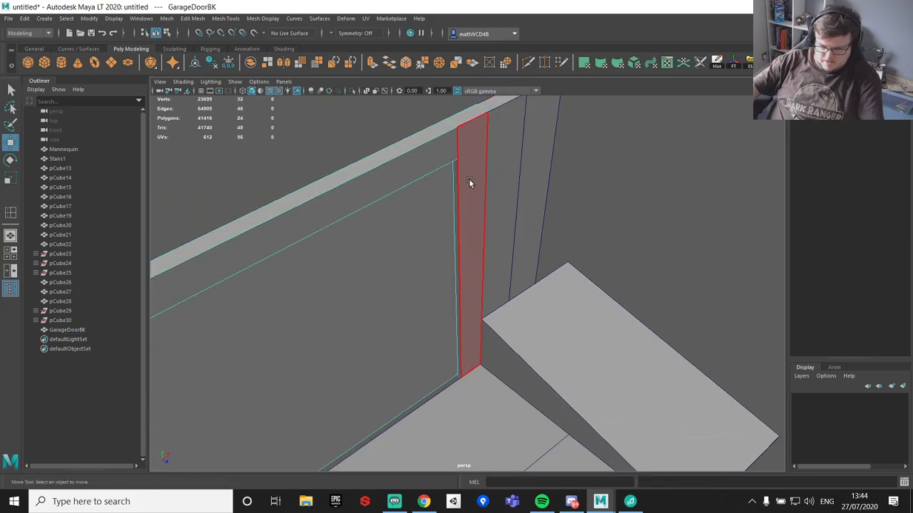
left_click(469, 183)
Inspect the garage door and ramp from several angles, then select the wall's narrow face.
left_click_drag(422, 166, 425, 207, "alt")
left_click_drag(364, 256, 495, 222, "alt")
left_click_drag(612, 195, 575, 229, "alt")
left_click_drag(459, 244, 462, 215, "alt")
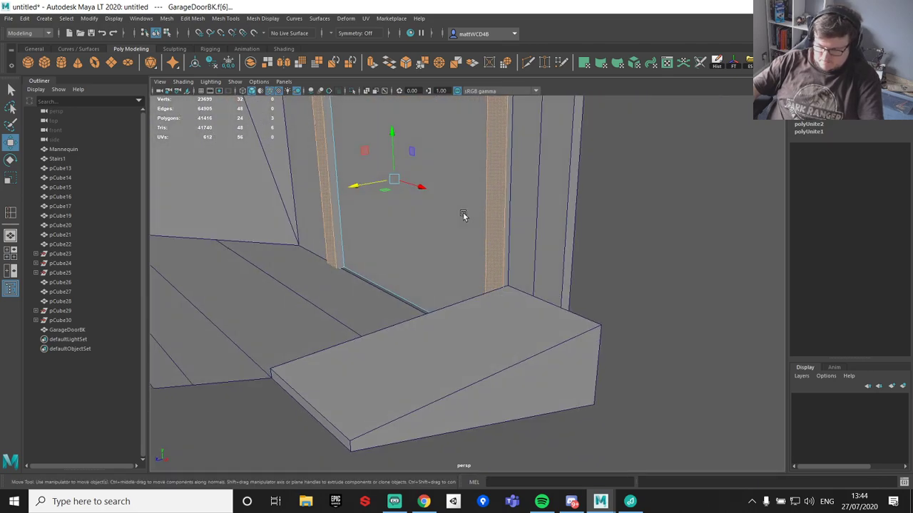
left_click_drag(336, 197, 463, 242, "alt")
right_click_drag(534, 219, 571, 222)
left_click(488, 361)
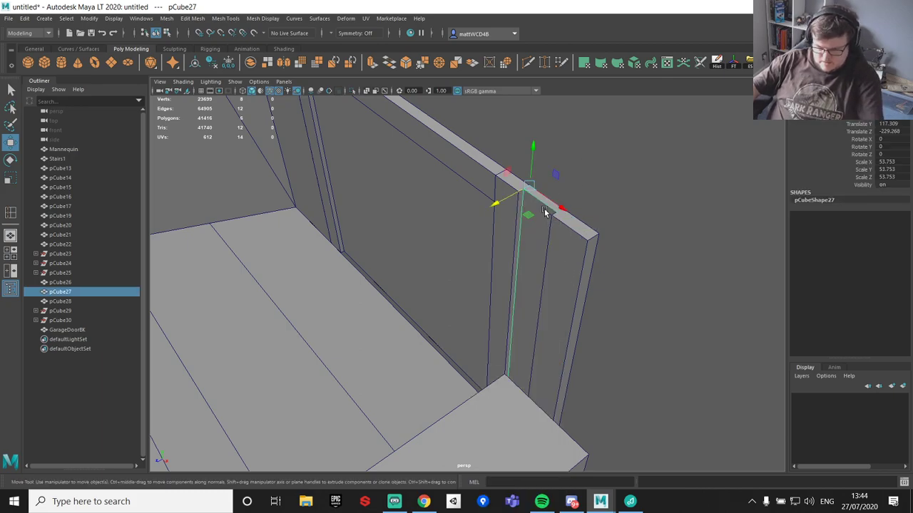
Select the ledge pCube26, then the vertical post pCube28 beside the door.
left_click_drag(547, 210, 491, 293, "alt")
scroll(563, 297, "up", 3)
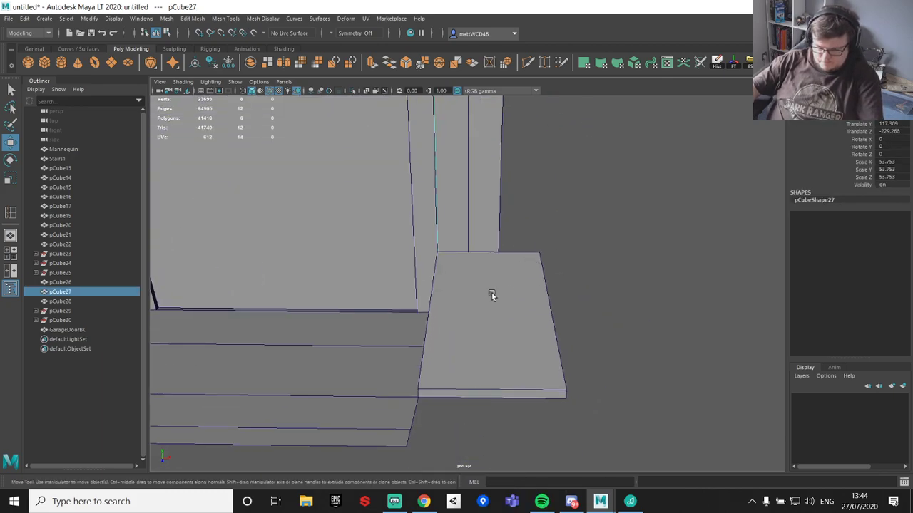
left_click(491, 293)
scroll(490, 266, "down", 3)
left_click(487, 186)
key("e")
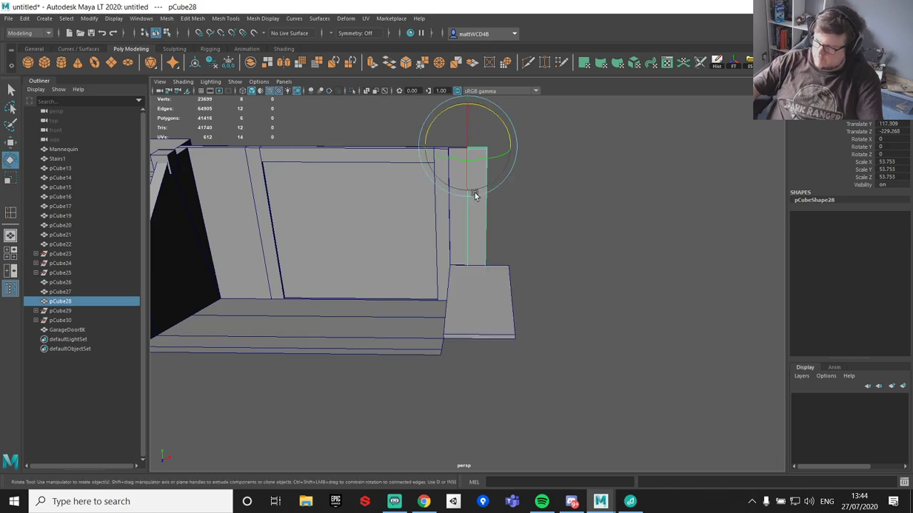
key("r")
key("e")
left_click_drag(540, 138, 472, 242, "alt")
key("w")
Duplicate pCube28 and scale the copy pCube31 along X into a wide wall panel.
key("ctrl+d")
key("e")
key("r")
key("e")
key("r")
scroll(549, 247, "up", 5)
Scale the original post pCube28 slightly thinner along X.
left_click(472, 249)
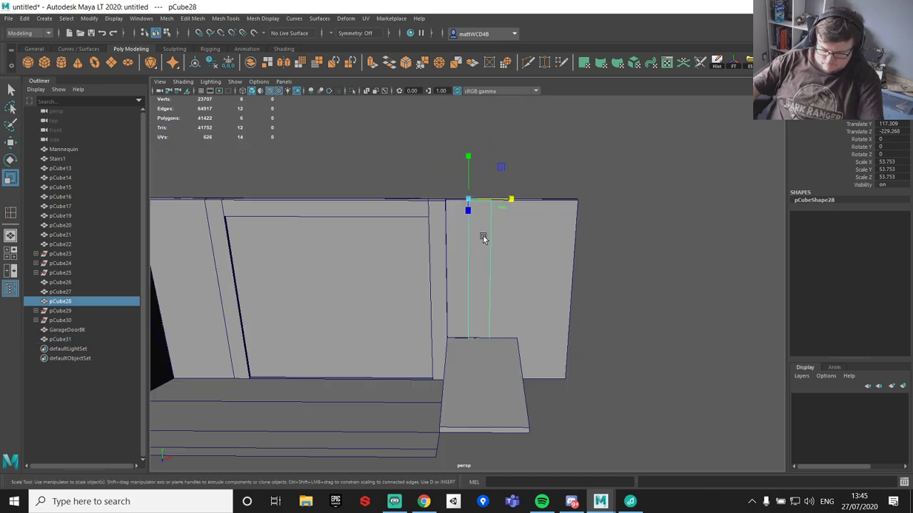
key("e")
key("r")
left_click_drag(511, 199, 497, 212)
Nudge wall panel pCube31 left, then move pCube26's end vertices along X to lengthen the step.
left_click(521, 237)
key("w")
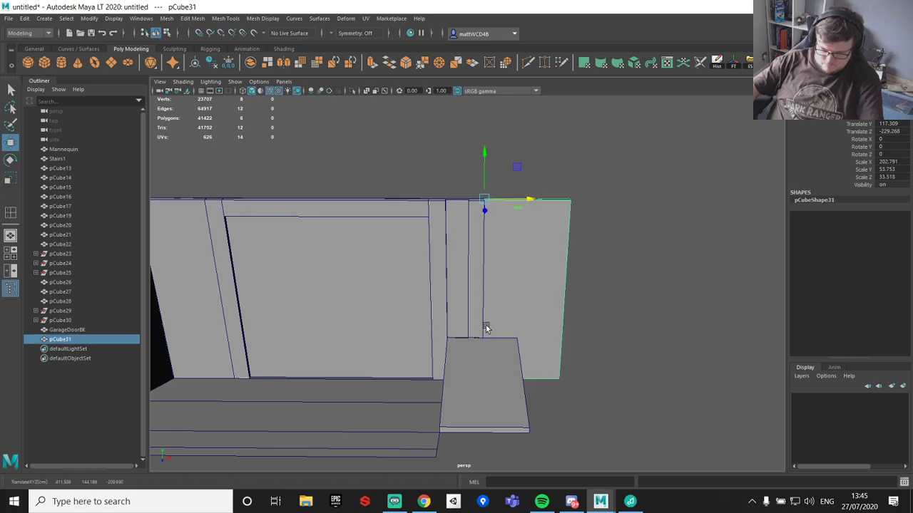
left_click(488, 360)
left_click_drag(489, 371, 507, 343, "alt")
right_click_drag(492, 242, 491, 299)
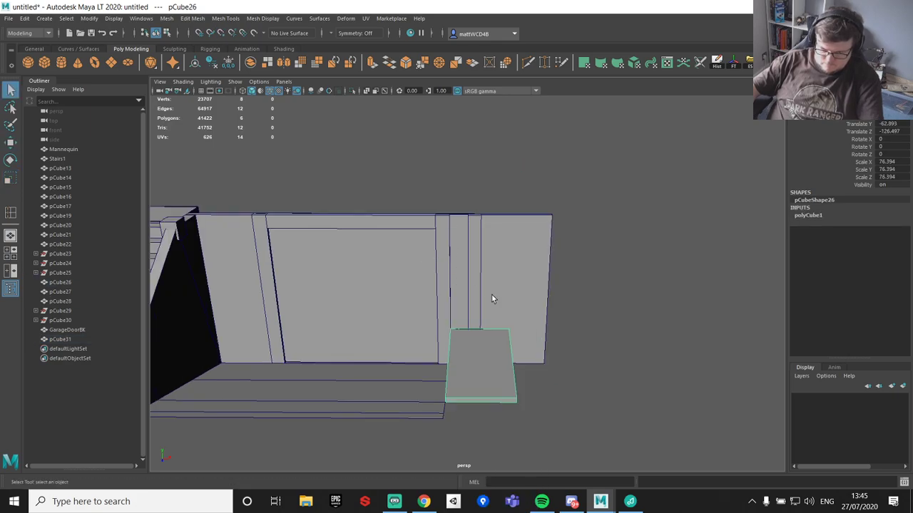
left_click_drag(484, 277, 485, 306)
key("w")
right_click_drag(485, 306, 520, 281, "alt")
left_click_drag(520, 281, 556, 282, "alt")
key("q")
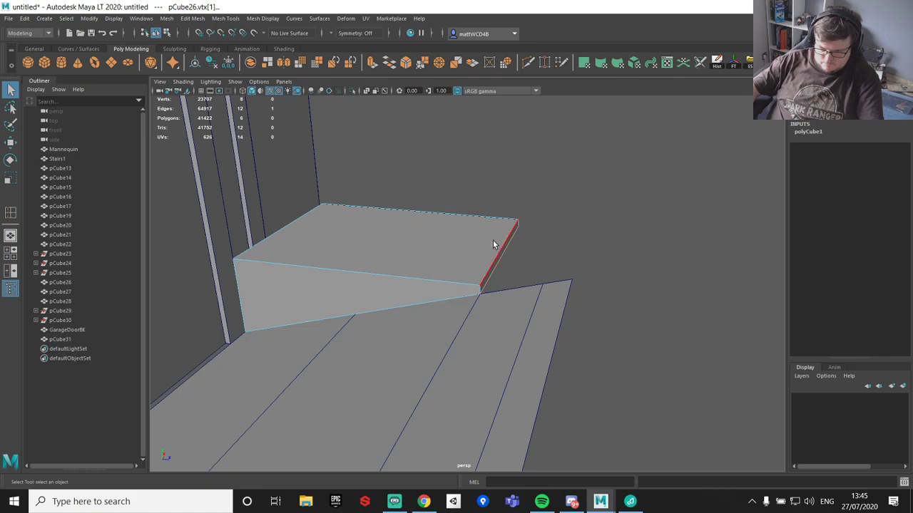
Push the step's thin side face out along X to widen the slab.
left_click(494, 245)
right_click_drag(480, 257, 485, 271)
left_click(499, 265)
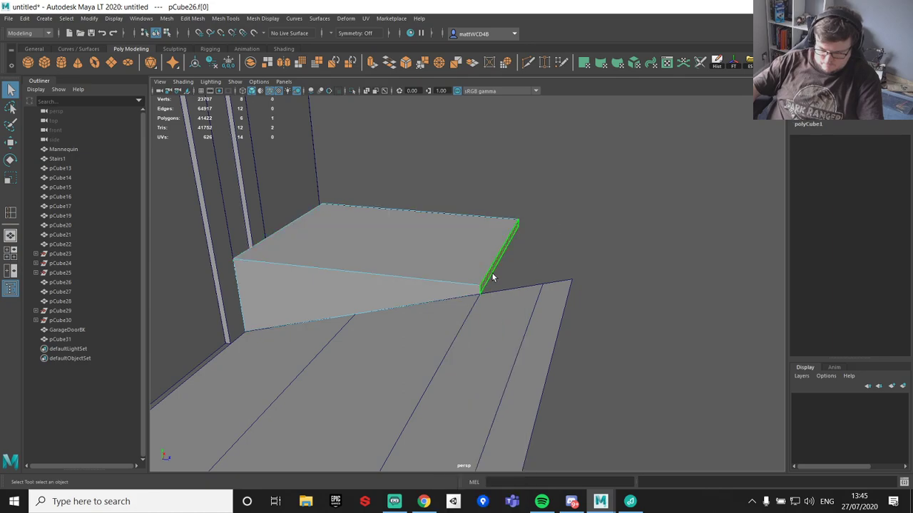
key("w")
middle_click_drag(503, 274, 568, 278)
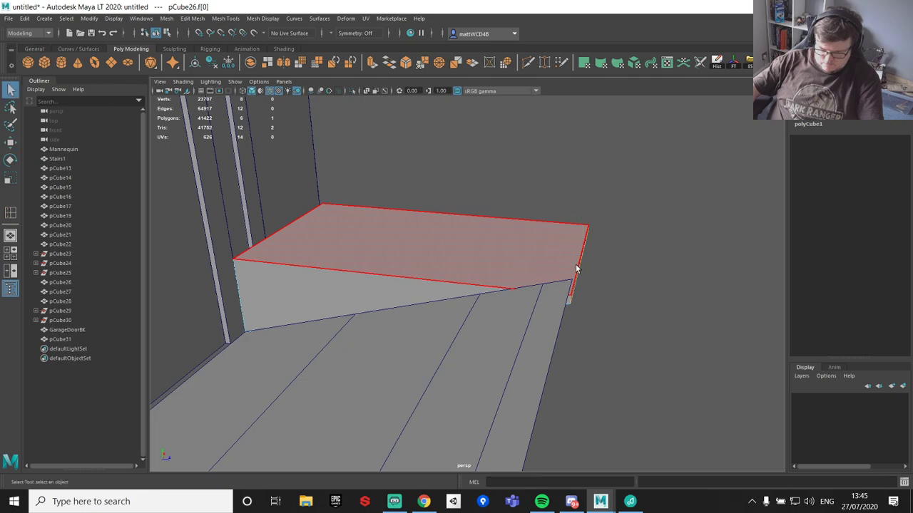
Back in object mode, look around the stairs and wedge and select the new wall panel.
right_click_drag(577, 269, 570, 215)
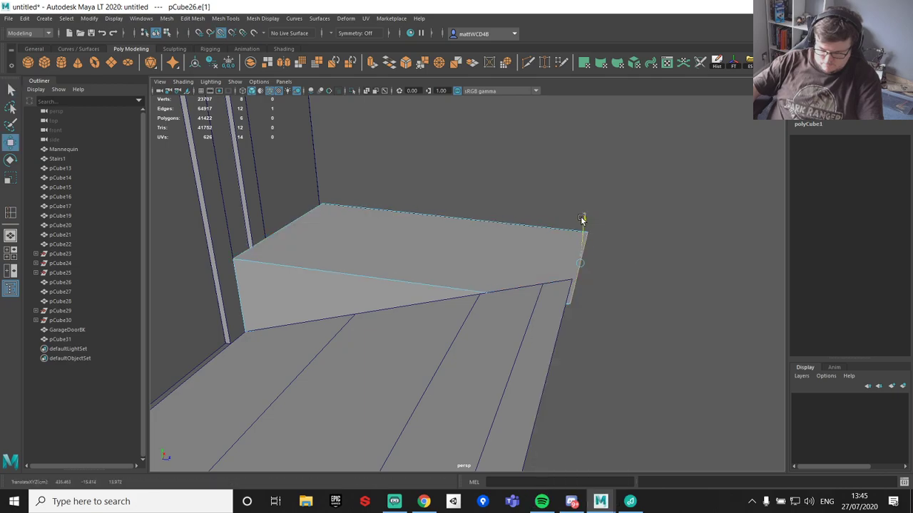
left_click_drag(581, 219, 499, 240, "alt")
key("F8")
key("q")
left_click(500, 240)
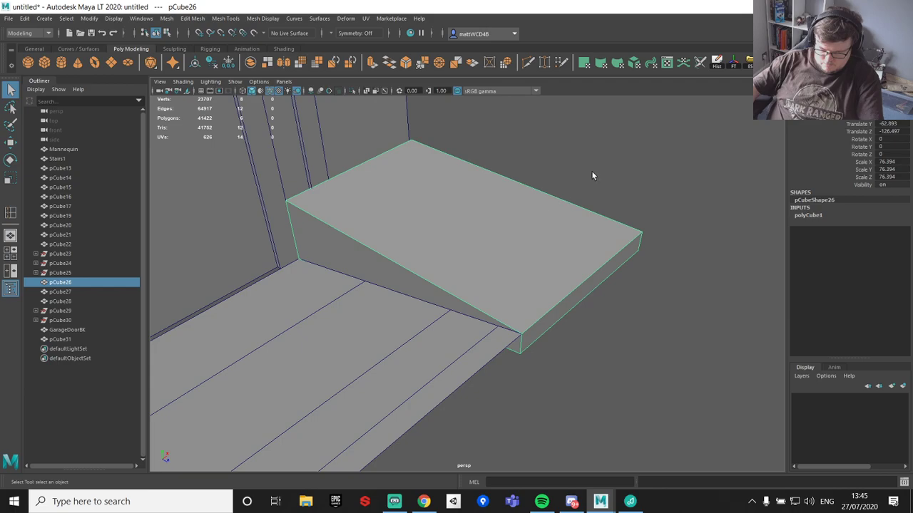
left_click(591, 175)
left_click_drag(591, 176, 568, 190, "alt")
middle_click_drag(568, 190, 529, 231, "alt")
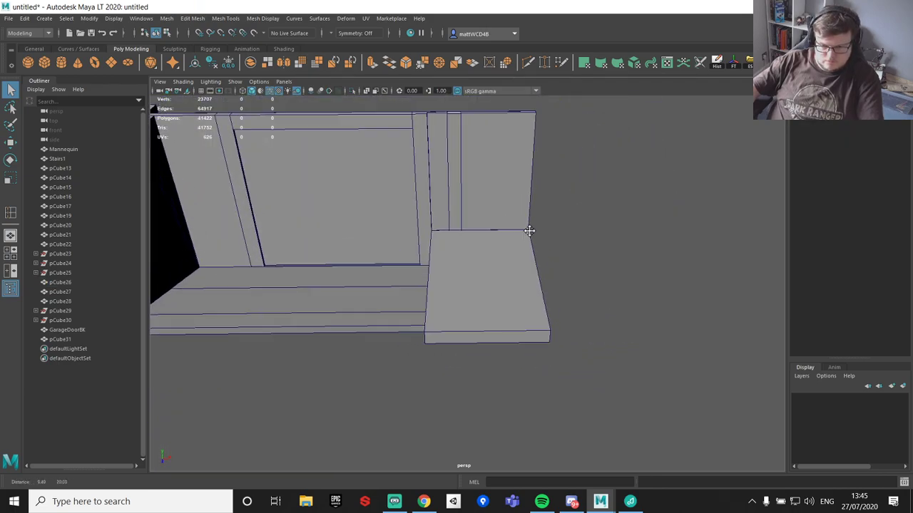
left_click(492, 204)
left_click_drag(491, 204, 499, 207, "alt")
Move the wall panel's bottom vertices down to meet the ramp corner.
key("w")
right_click_drag(588, 243, 589, 274)
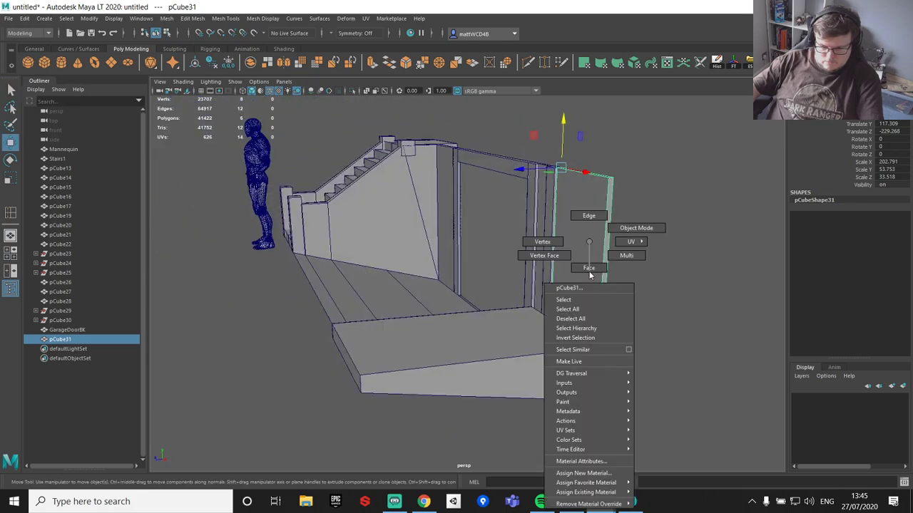
left_click(542, 242)
left_click_drag(542, 242, 521, 253, "alt")
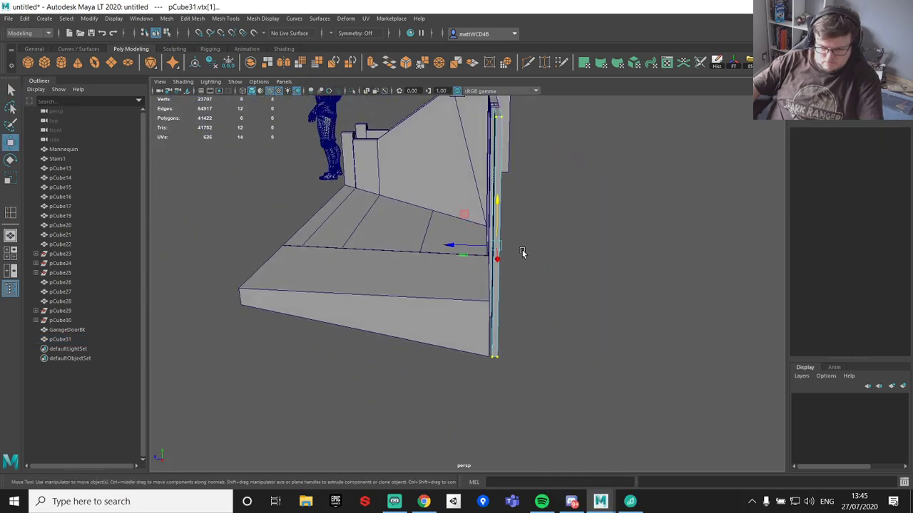
left_click_drag(500, 209, 497, 202)
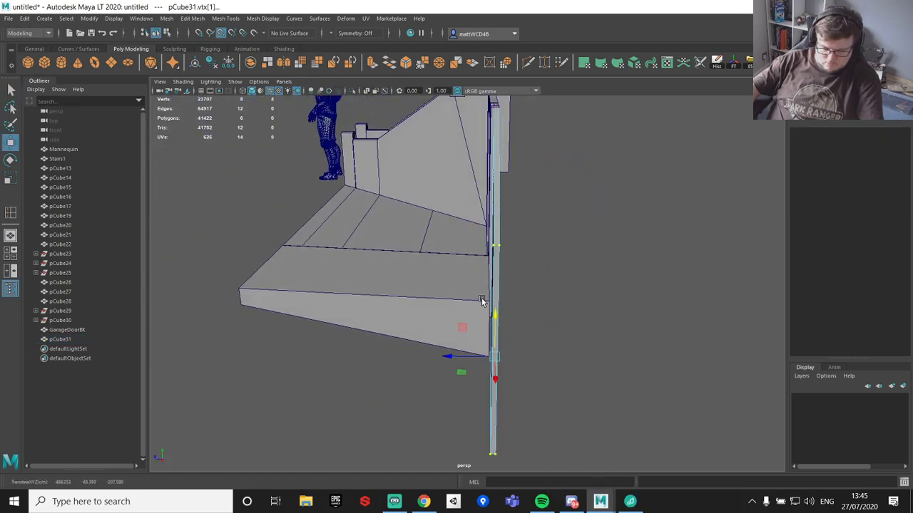
left_click_drag(481, 301, 489, 292, "alt")
left_click(533, 290)
key("q")
key("w")
left_click_drag(418, 276, 530, 216)
key("q")
Lower two of the ramp's vertices to slope the ramp.
right_click_drag(488, 207, 386, 153)
left_click_drag(503, 251, 503, 251)
key("w")
left_click_drag(439, 203, 444, 223)
left_click_drag(617, 233, 554, 204, "alt")
key("q")
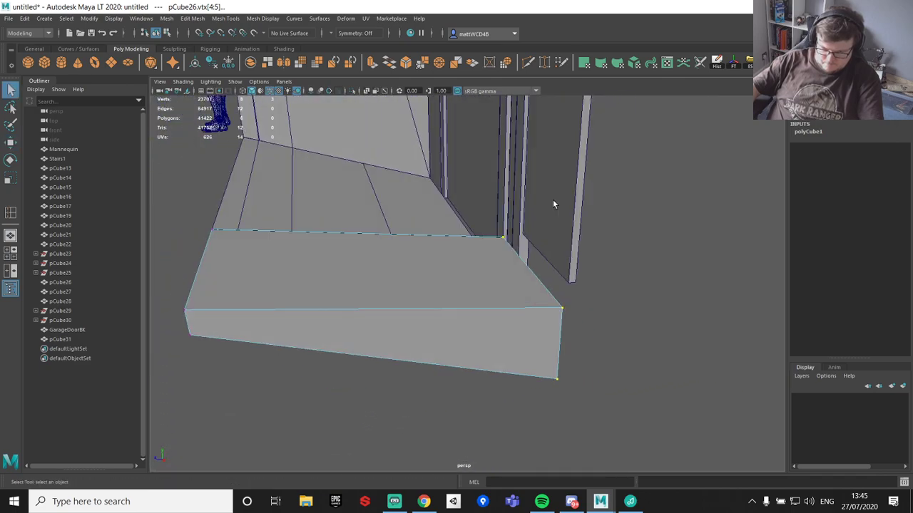
Adjust the height of a pCube31 vertex.
right_click_drag(554, 192, 509, 204)
key("w")
left_click_drag(549, 213, 532, 279)
Slide ramp pCube26's four left-edge vertices against the wall.
left_click(472, 242)
left_click_drag(401, 228, 537, 396, "alt")
left_click_drag(440, 316, 461, 308, "alt")
left_click_drag(457, 250, 457, 247, "alt")
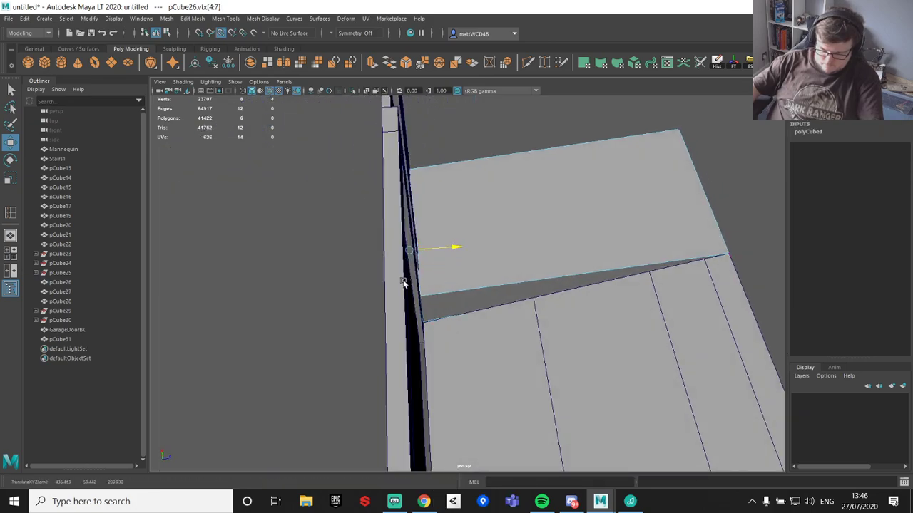
left_click_drag(694, 226, 501, 253, "alt")
Select the left edge of floor pCube21 in edge mode.
left_click(463, 279)
left_click_drag(463, 279, 556, 169, "alt")
key("F10")
left_click(447, 251)
scroll(492, 181, "down", 5)
left_click_drag(492, 182, 589, 186, "alt")
scroll(503, 258, "up", 5)
left_click_drag(504, 259, 524, 230, "alt")
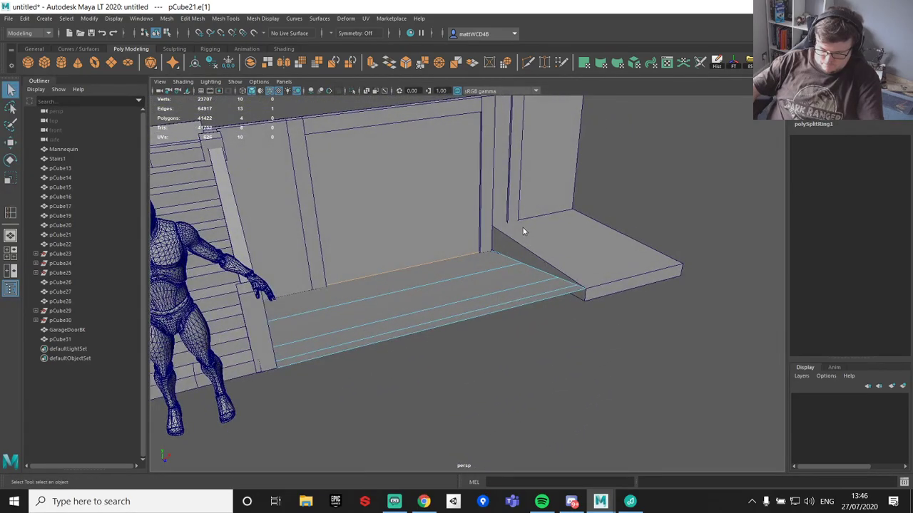
key("F8")
left_click(560, 248)
key("f")
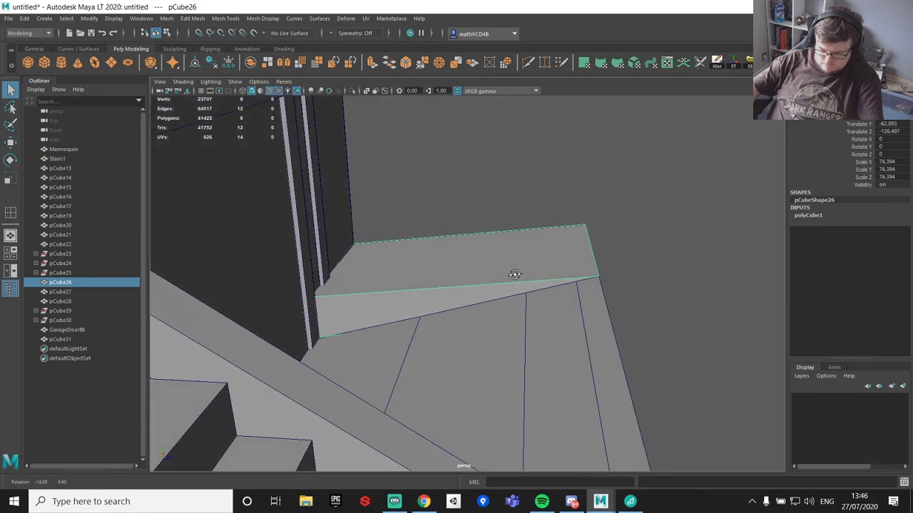
mouse_move(513, 273)
left_mouse_down("alt")
mouse_move(490, 263)
mouse_move(499, 275)
left_mouse_up("alt")
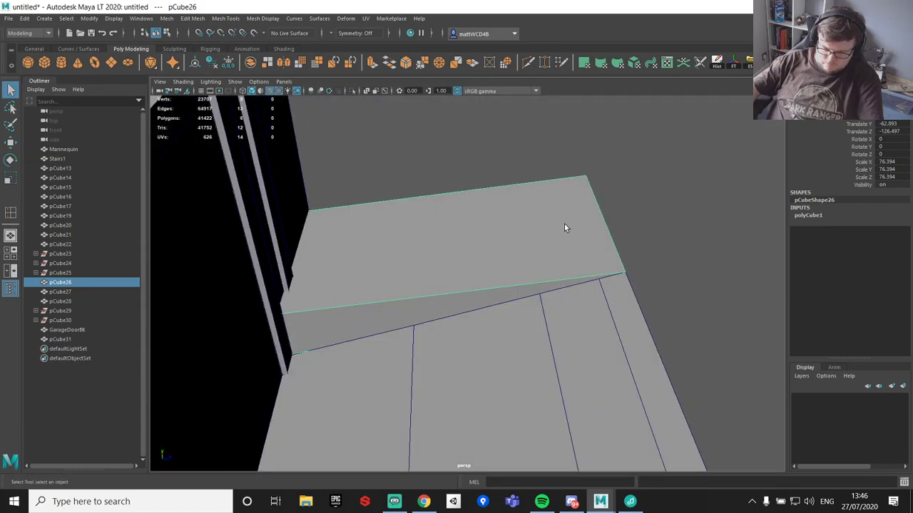
left_click_drag(564, 228, 425, 259, "alt")
key("F10")
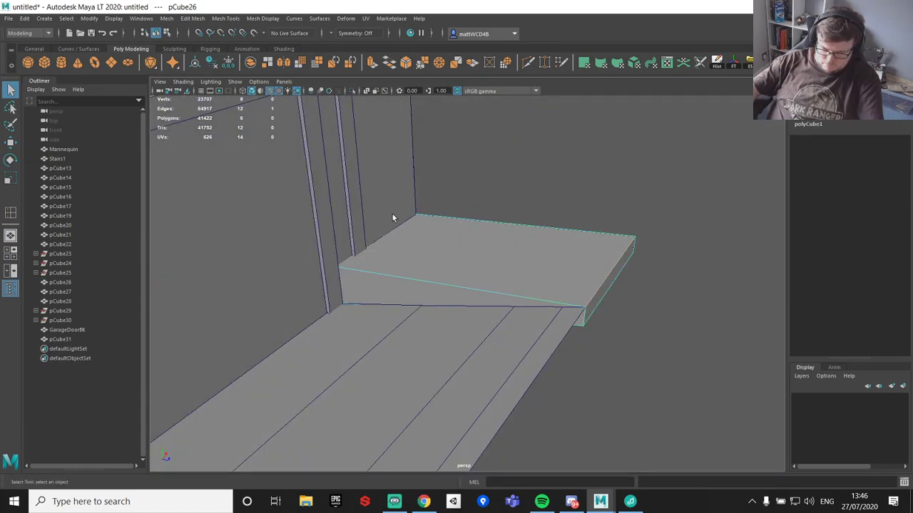
left_click(371, 242)
left_click_drag(371, 243, 400, 242, "alt")
Select and move a corner vertex of the ramp.
key("F9")
left_click(405, 249)
key("w")
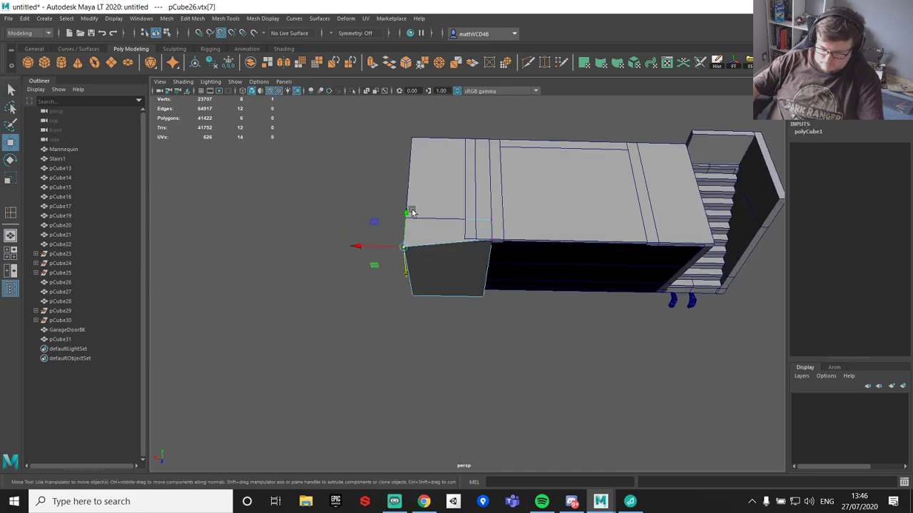
key("q")
Review the stairs, wall and ramp together, then switch to the browser reference.
left_click_drag(367, 183, 442, 244, "alt")
scroll(457, 264, "up", 6)
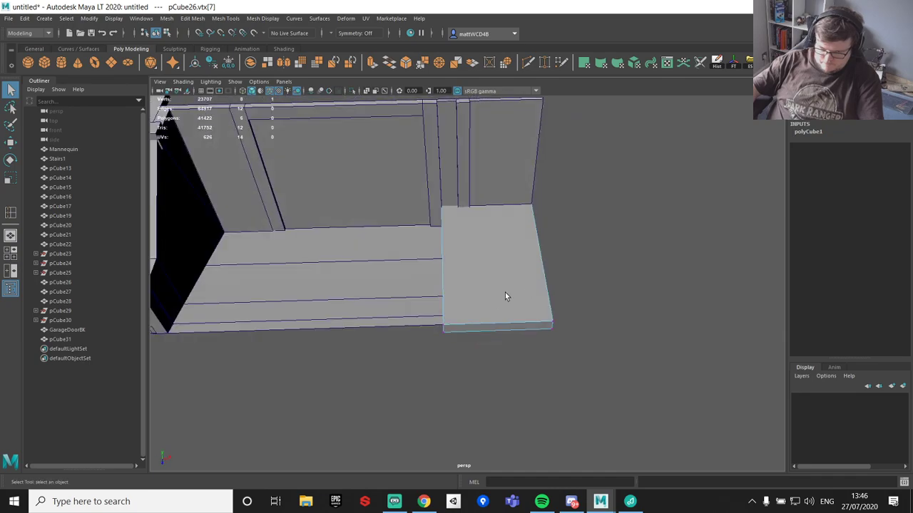
scroll(506, 297, "down", 5)
left_click_drag(593, 293, 452, 235, "alt")
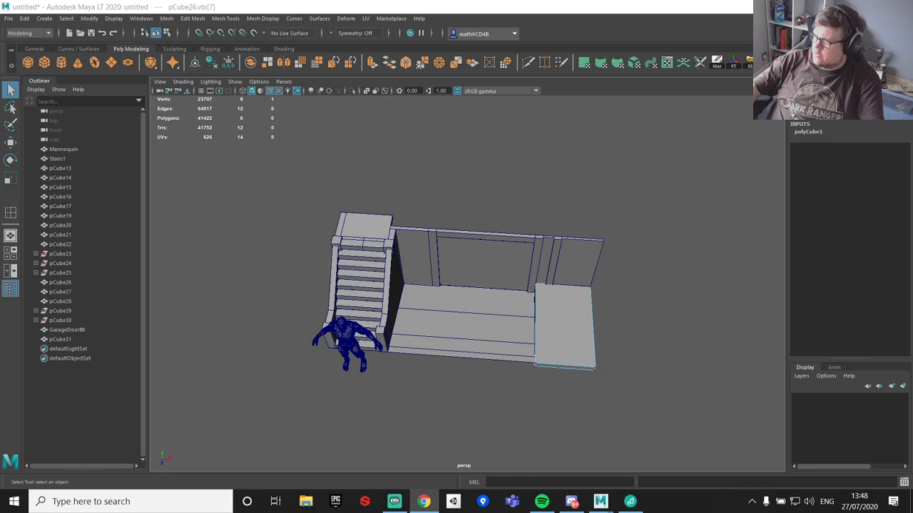
key("alt+Tab")
Page forward through the listing photos to the last one, 41 of 41.
scroll(584, 293, "down", 1)
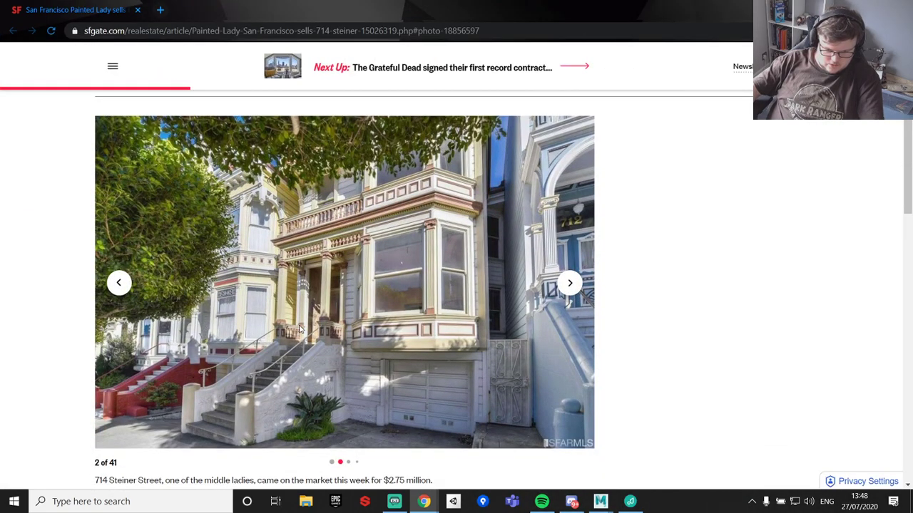
left_click(574, 288)
left_click(574, 289)
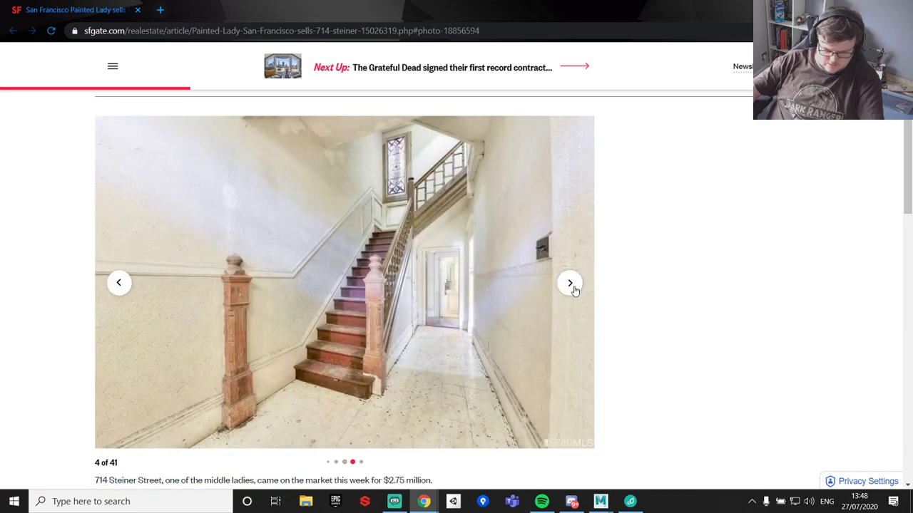
left_click(575, 289)
left_click(575, 289)
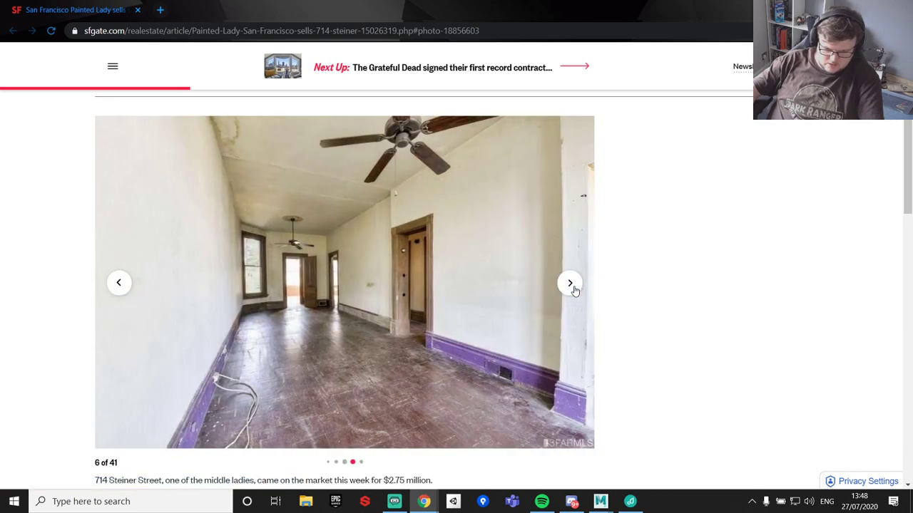
left_click(575, 289)
left_click(575, 289)
left_click(575, 288)
left_click(575, 289)
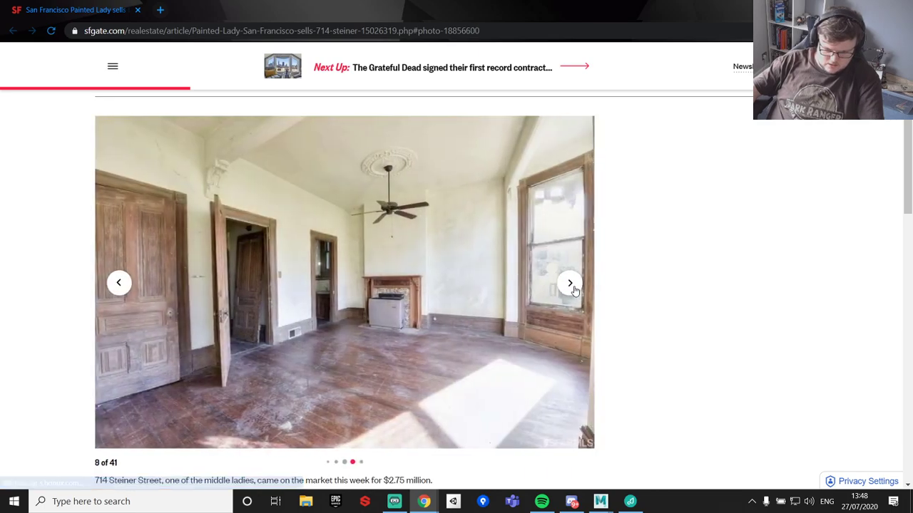
left_click(575, 289)
left_click(575, 289)
left_click(575, 289)
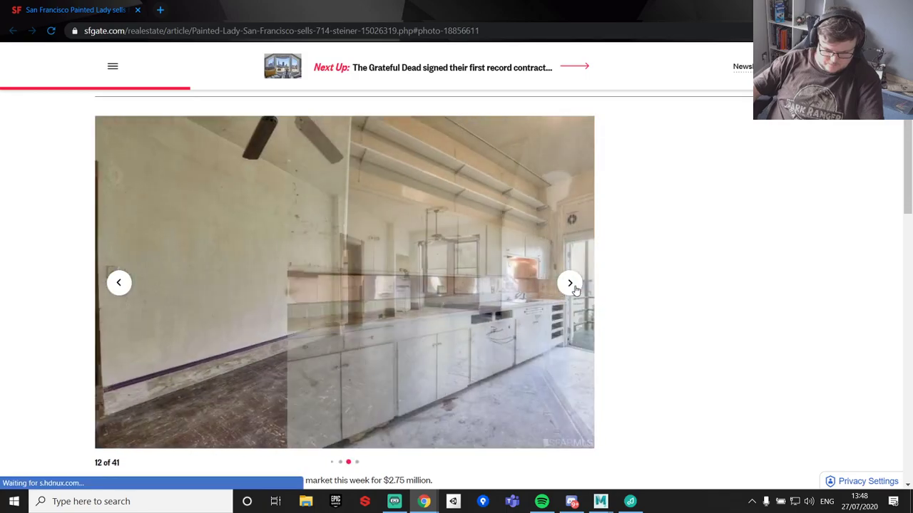
left_click(574, 289)
left_click(575, 289)
left_click(575, 289)
left_click(574, 289)
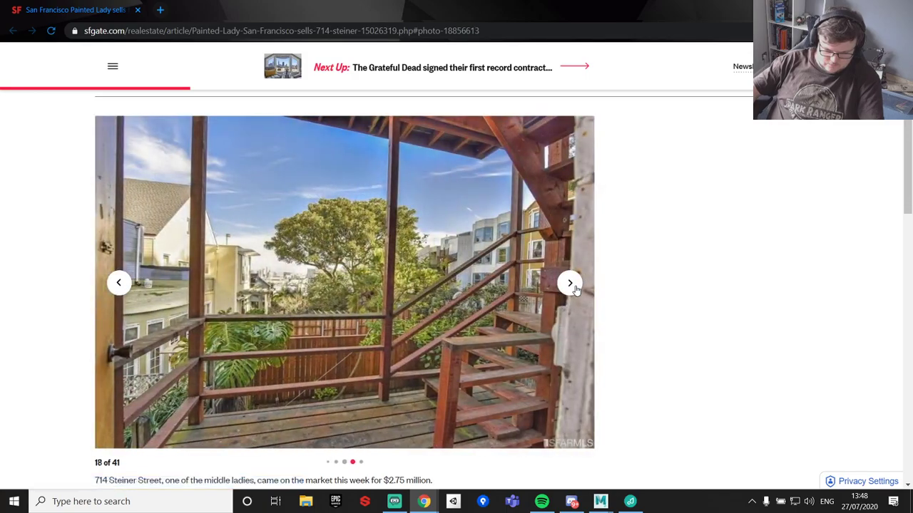
left_click(575, 289)
left_click(575, 288)
left_click(575, 288)
left_click(576, 288)
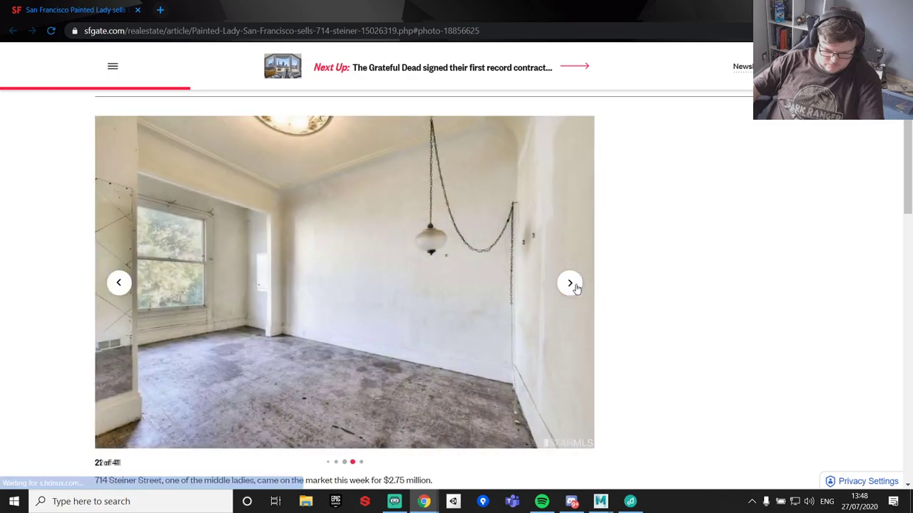
left_click(577, 287)
left_click(578, 287)
left_click(577, 287)
left_click(577, 287)
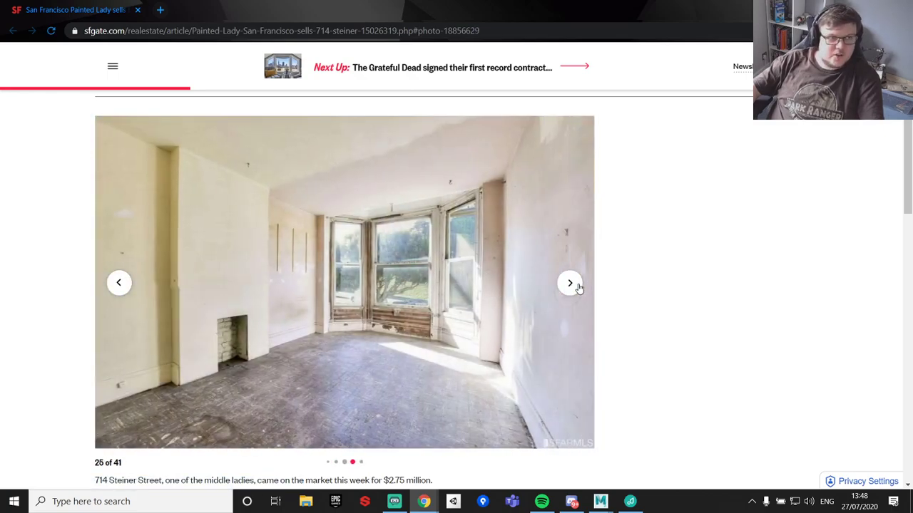
left_click(578, 287)
left_click(577, 287)
left_click(578, 288)
left_click(578, 288)
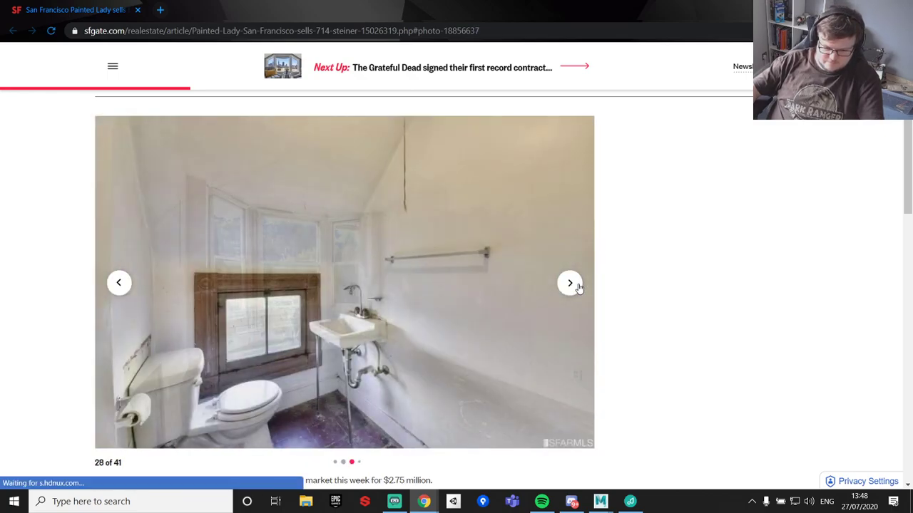
left_click(578, 288)
left_click(578, 288)
left_click(577, 287)
left_click(578, 288)
left_click(578, 287)
left_click(578, 288)
left_click(578, 287)
left_click(577, 288)
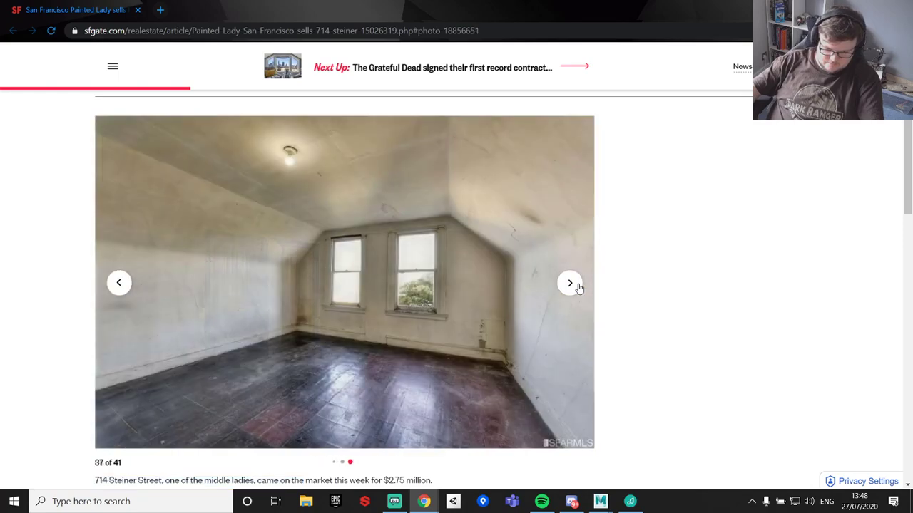
left_click(577, 287)
left_click(578, 286)
left_click(577, 285)
left_click(577, 286)
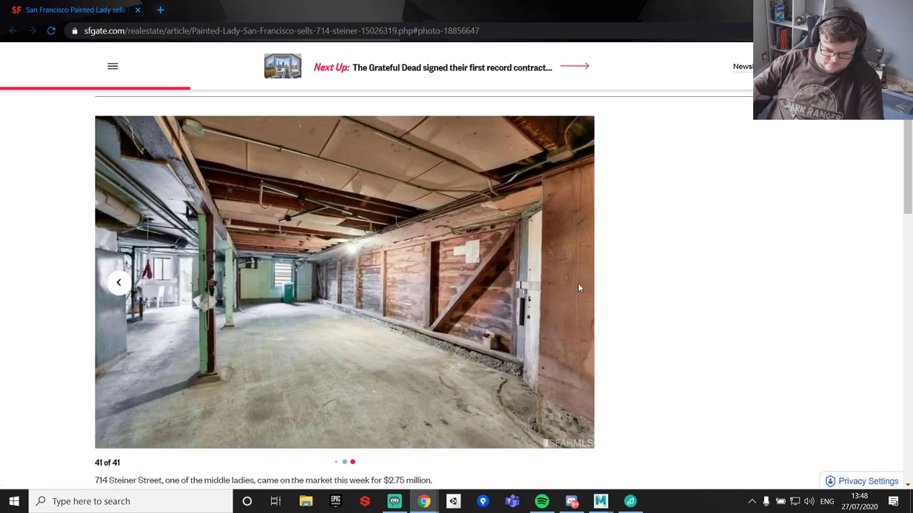
Page back through the listing photos to the first one.
left_click(126, 288)
left_click(126, 289)
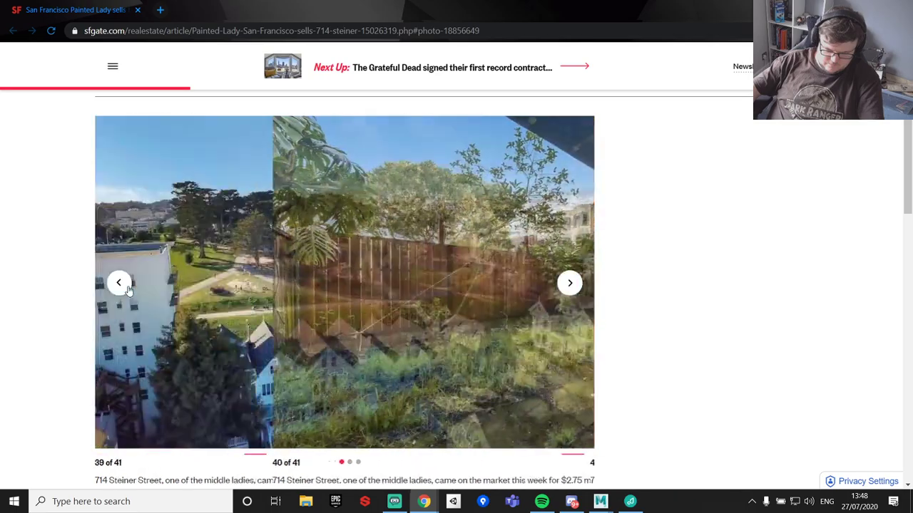
left_click(126, 289)
left_click(127, 289)
left_click(127, 288)
left_click(128, 290)
left_click(128, 290)
left_click(129, 289)
left_click(129, 290)
left_click(129, 289)
left_click(129, 289)
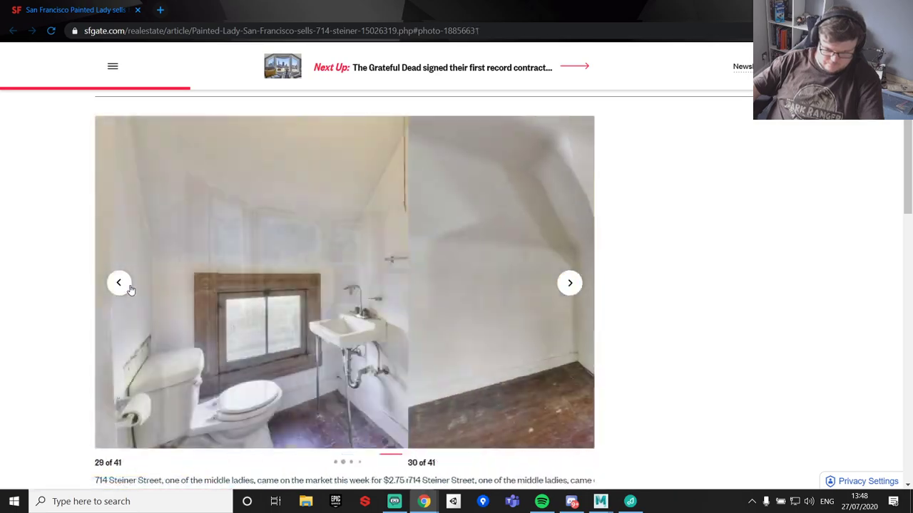
left_click(130, 289)
left_click(130, 289)
left_click(131, 290)
left_click(131, 290)
left_click(131, 289)
left_click(130, 290)
left_click(130, 290)
left_click(130, 289)
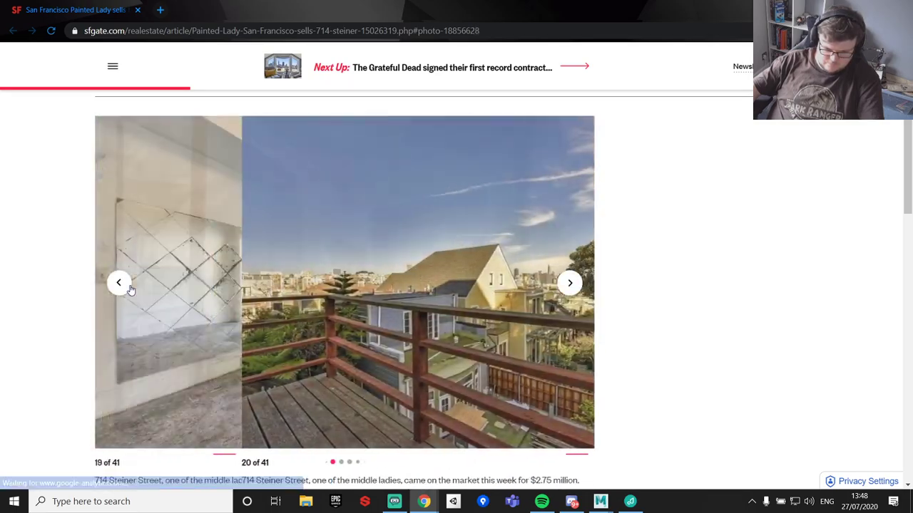
left_click(131, 290)
left_click(131, 290)
left_click(130, 289)
left_click(131, 290)
left_click(130, 289)
left_click(131, 290)
left_click(131, 289)
left_click(132, 289)
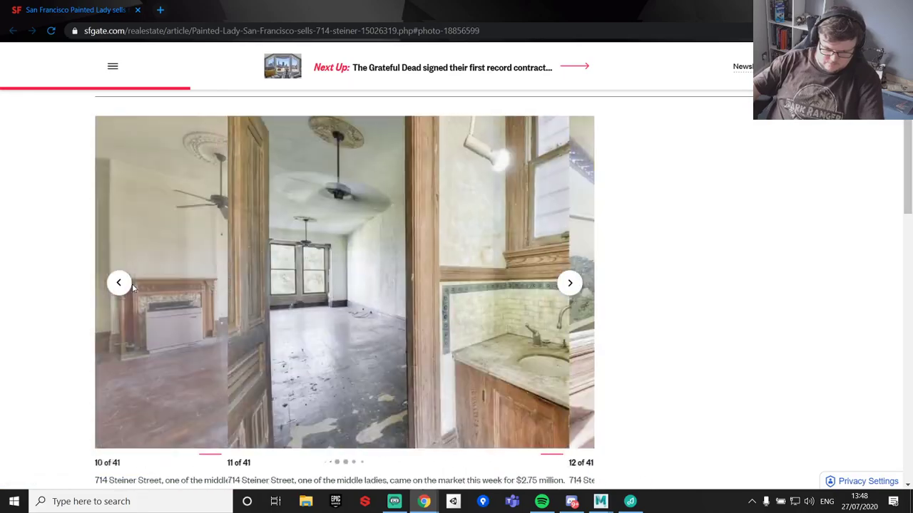
left_click(131, 289)
left_click(131, 289)
left_click(132, 288)
left_click(132, 288)
left_click(132, 289)
left_click(132, 288)
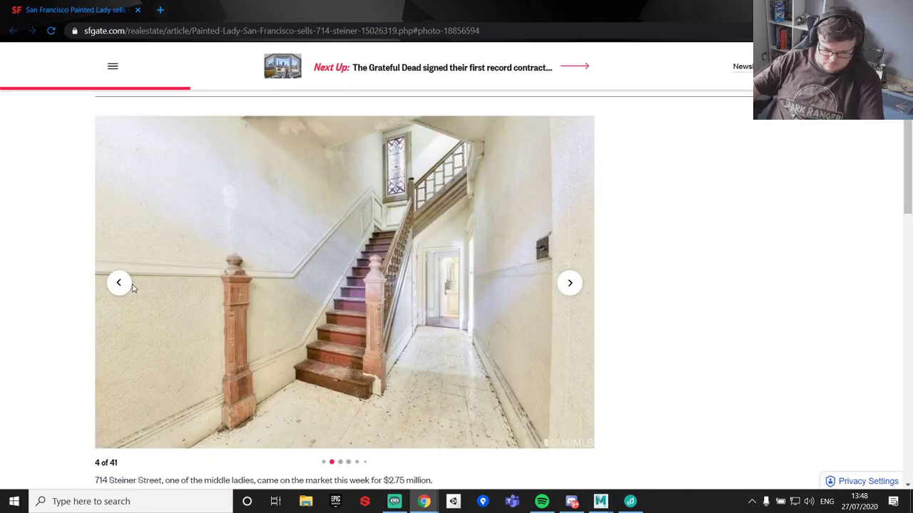
left_click(132, 288)
left_click(131, 289)
left_click(132, 288)
left_click(132, 288)
Settle on photo 2 of 41, the house exterior with garage door and stairs.
left_click(563, 287)
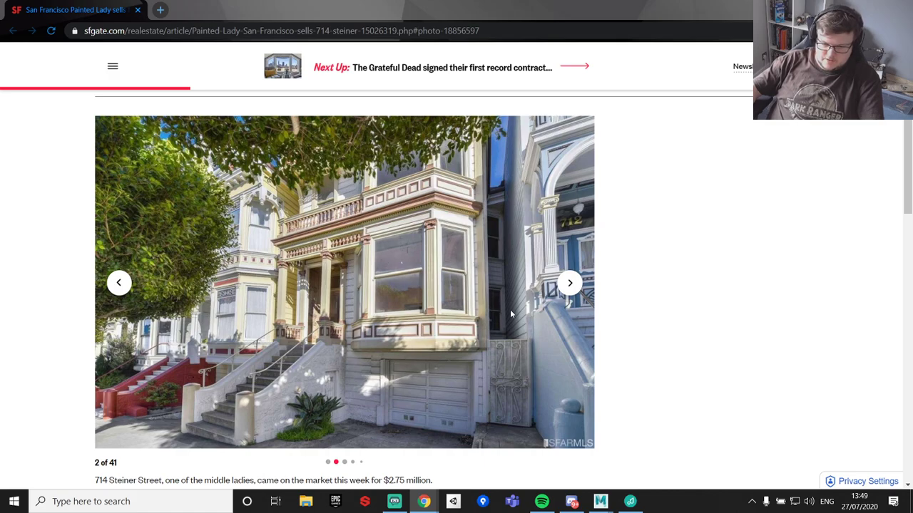
left_click(570, 283)
left_click(130, 285)
left_click(121, 283)
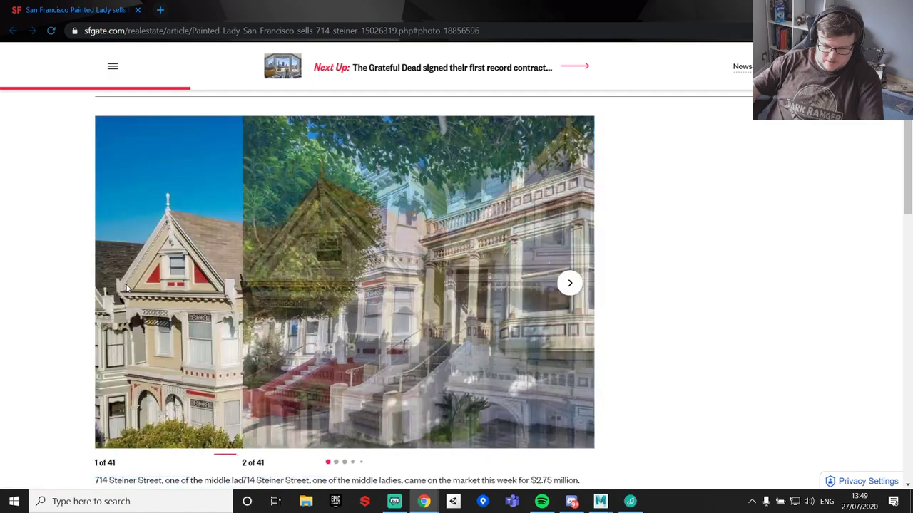
left_click(570, 283)
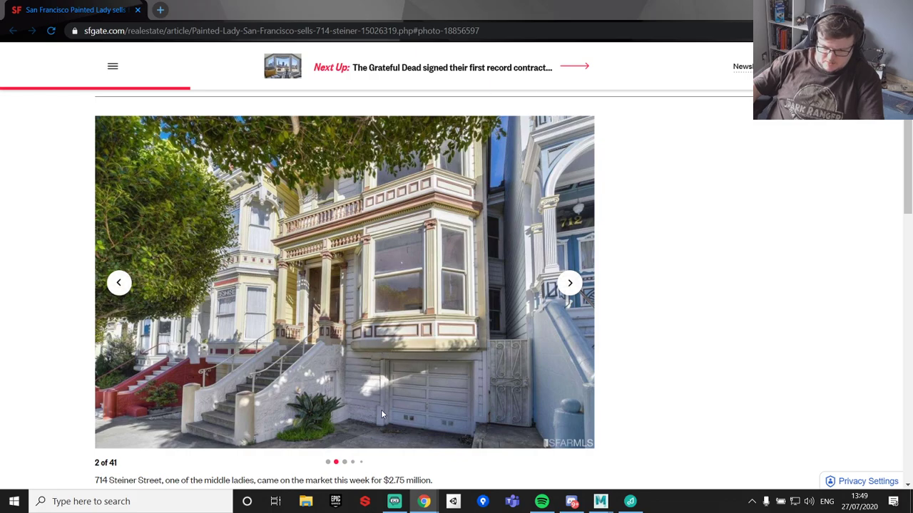
Switch back to Maya and orbit in close on the staircase, garage frame and ramp.
key("alt+Tab")
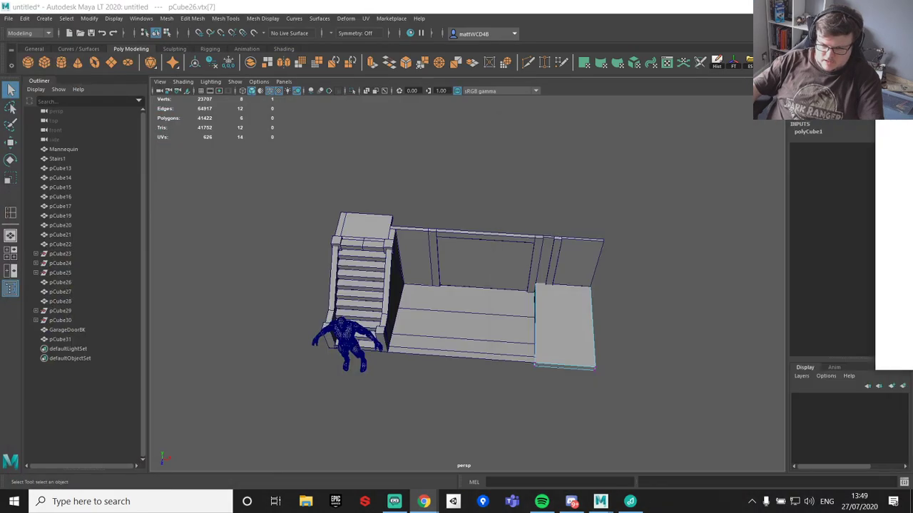
mouse_move(520, 287)
left_mouse_down("alt")
mouse_move(515, 254)
mouse_move(540, 244)
mouse_move(440, 255)
mouse_move(531, 281)
left_mouse_up("alt")
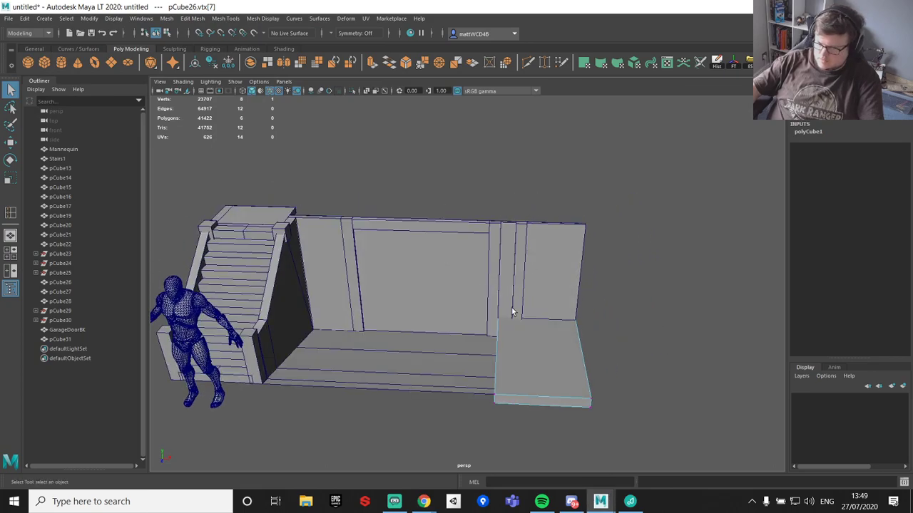
left_click_drag(334, 252, 410, 269, "alt")
right_click_drag(409, 269, 352, 281, "alt")
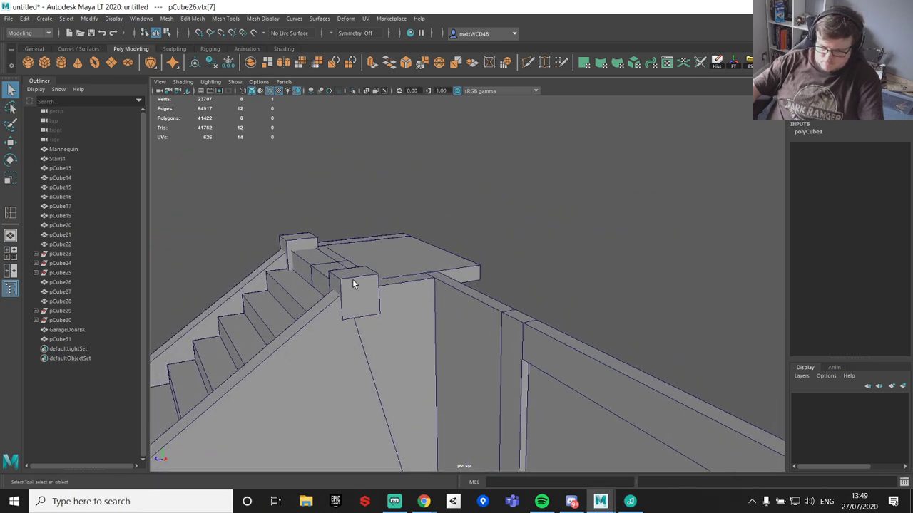
Reset pCube14's scale to 1 and slide it along Z to about -82.99 at the railing end.
left_click(353, 281)
left_click_drag(352, 281, 391, 284, "alt")
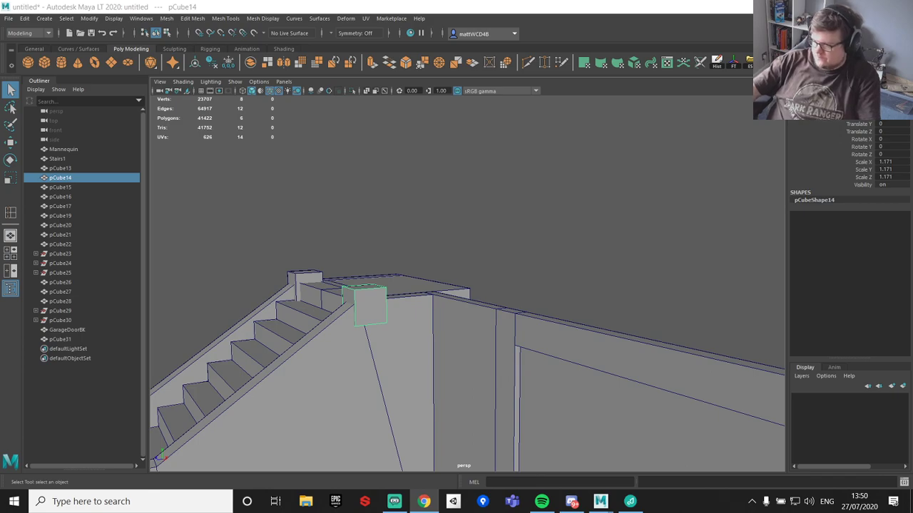
left_click_drag(257, 261, 407, 333, "alt")
key("w")
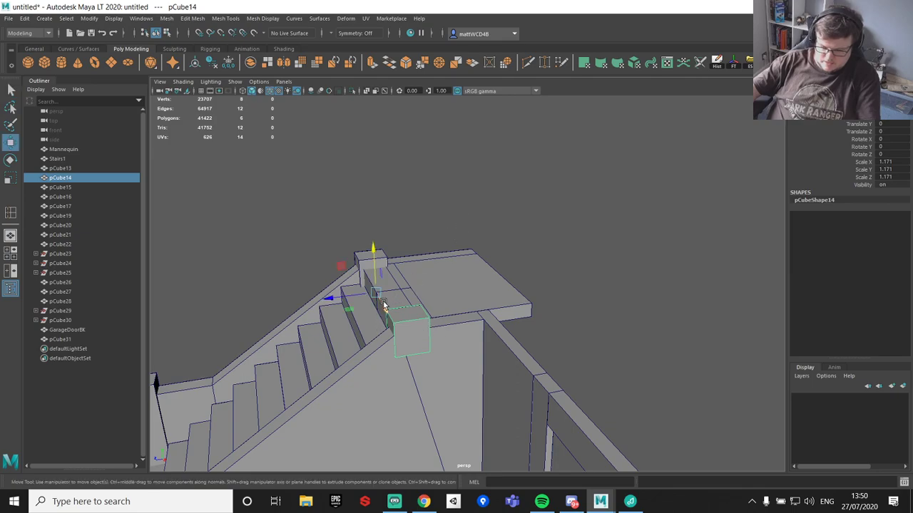
left_click(734, 62)
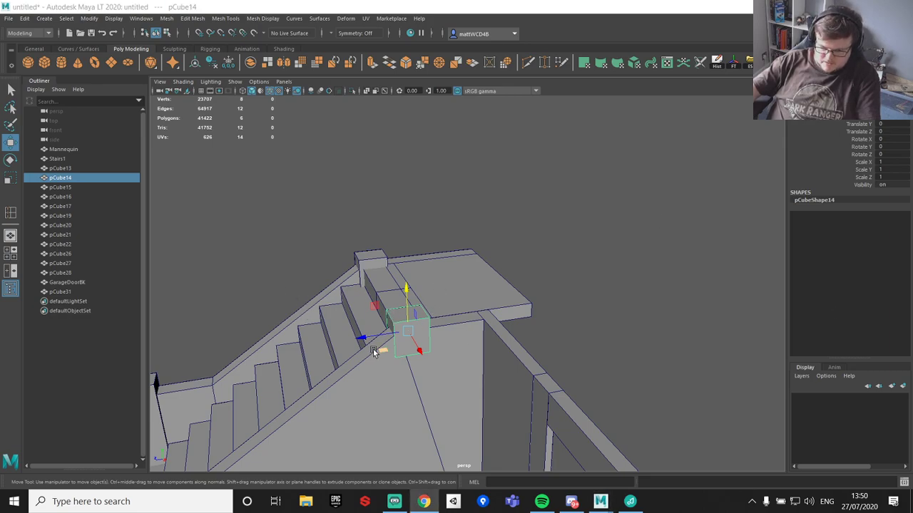
left_click_drag(374, 353, 554, 369)
left_click_drag(566, 407, 460, 284)
Raise the top four vertices of wall pillar pCube20 to make it taller.
left_click(504, 395)
right_click_drag(460, 284, 356, 240)
key("q")
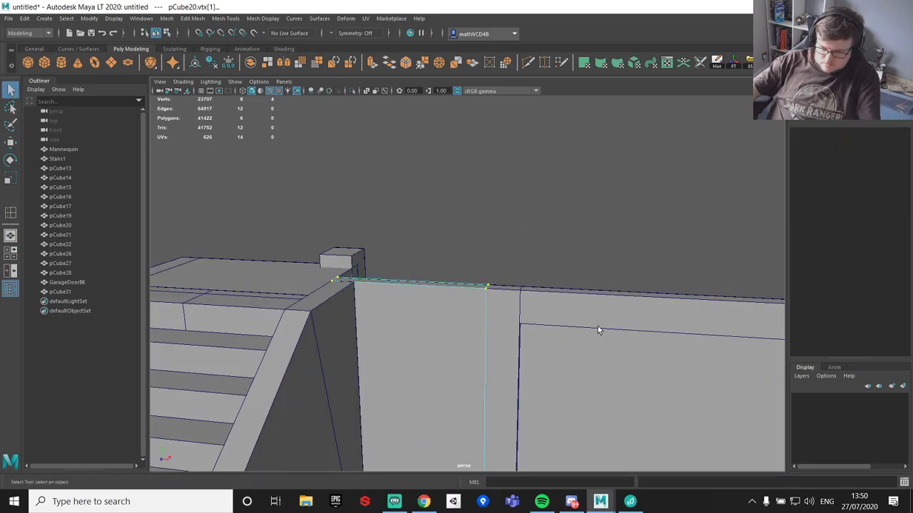
left_click_drag(597, 330, 462, 249, "alt")
left_click_drag(424, 303, 499, 336)
key("w")
left_click_drag(458, 283, 465, 139)
left_click_drag(484, 299, 459, 272, "alt")
right_click_drag(459, 272, 480, 248)
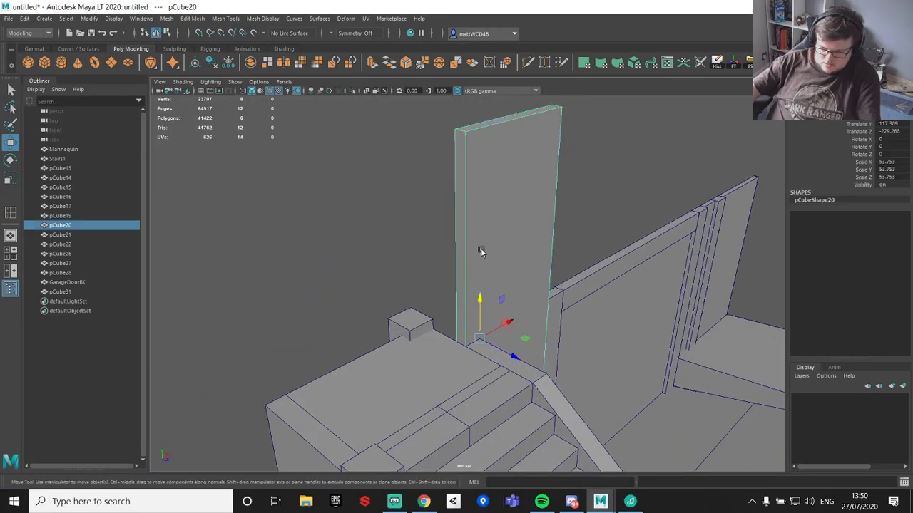
Duplicate the pillar and snap the copy's pivot to the first pillar's corner, turned -90 in Y.
key("ctrl+d")
left_click_drag(485, 348, 403, 244)
key("d")
key("e")
Move the new pillar's vertices inward to narrow it.
left_click(555, 197)
left_click_drag(555, 198, 489, 344, "alt")
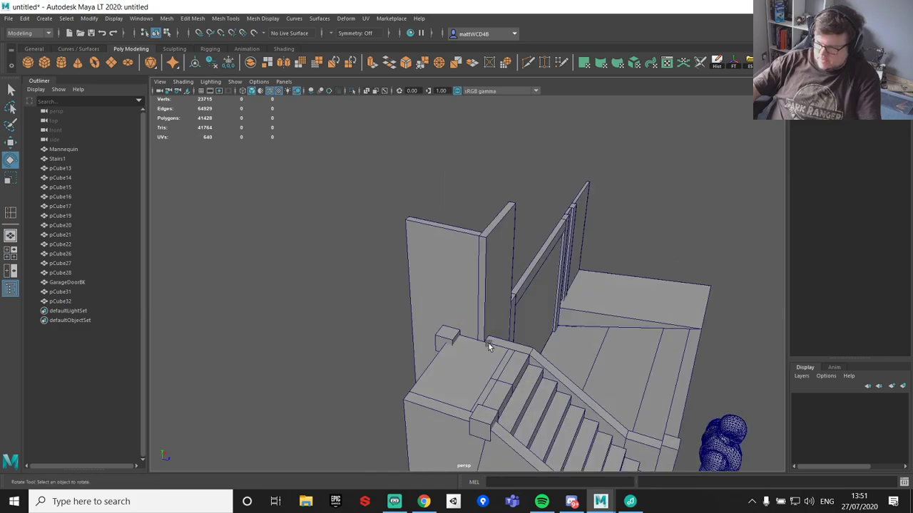
right_click_drag(490, 343, 525, 269, "alt")
left_click_drag(525, 270, 454, 197, "alt")
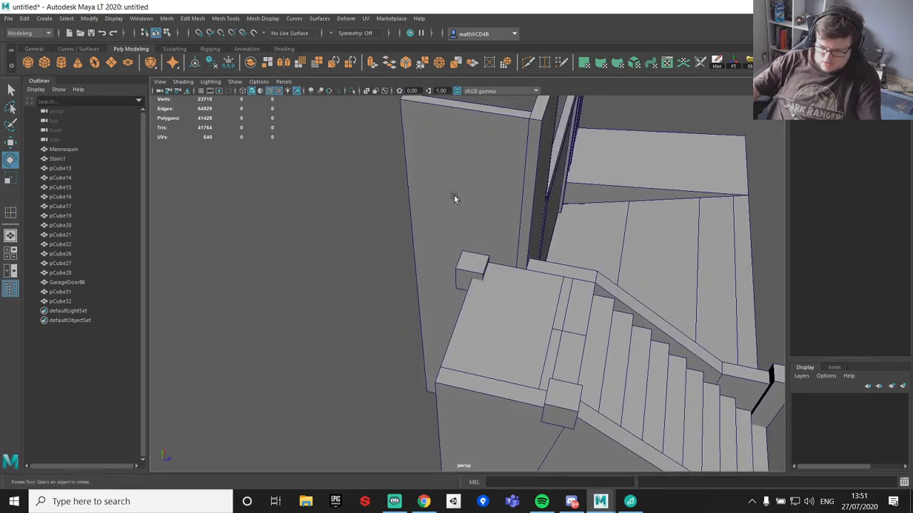
right_click_drag(454, 197, 424, 191)
key("w")
left_click_drag(452, 436, 461, 237)
Mirror the newel post pCube26 to the other side of the stairs, resetting Scale X to 1.
left_click(466, 211)
left_click_drag(540, 250, 554, 254, "alt")
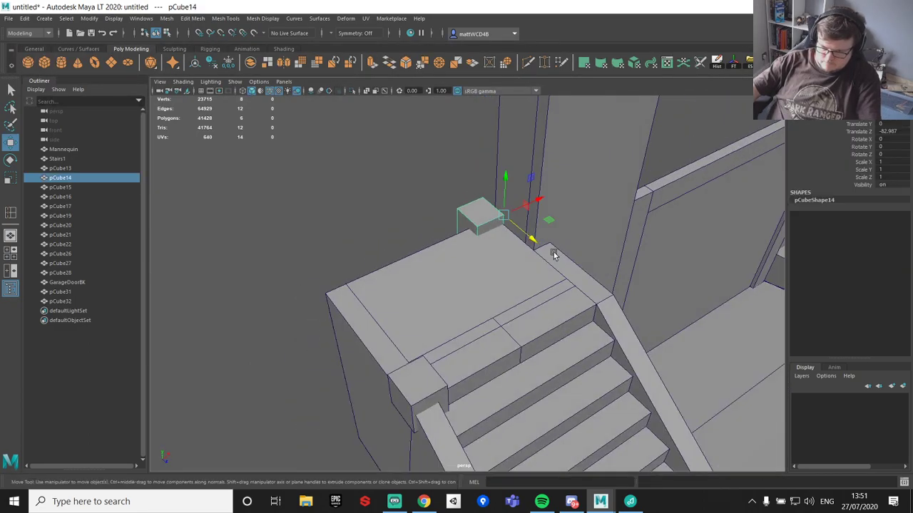
left_click(421, 380)
key("ctrl+shift+d")
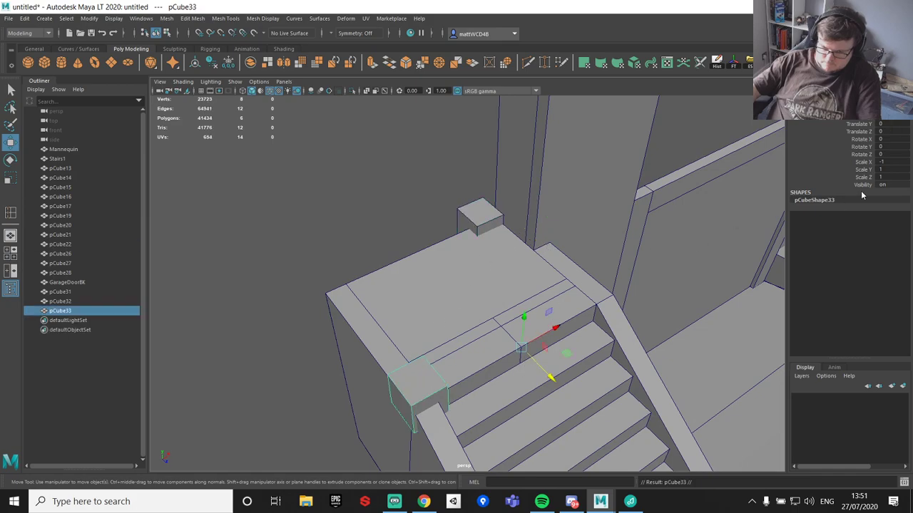
left_click(888, 162)
type("1")
key("Return")
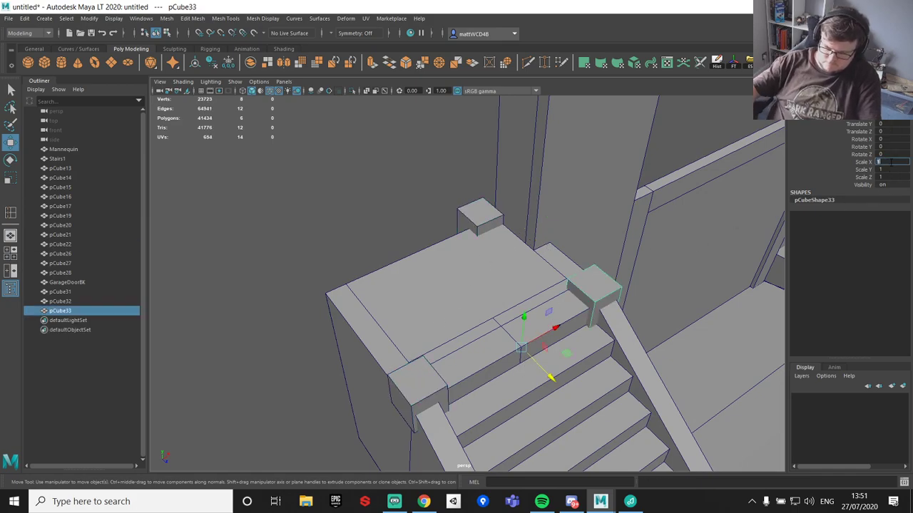
Stretch small block pCube14 along X by moving its end vertices into a thin beam.
left_click(477, 216)
left_click_drag(468, 250, 489, 244, "alt")
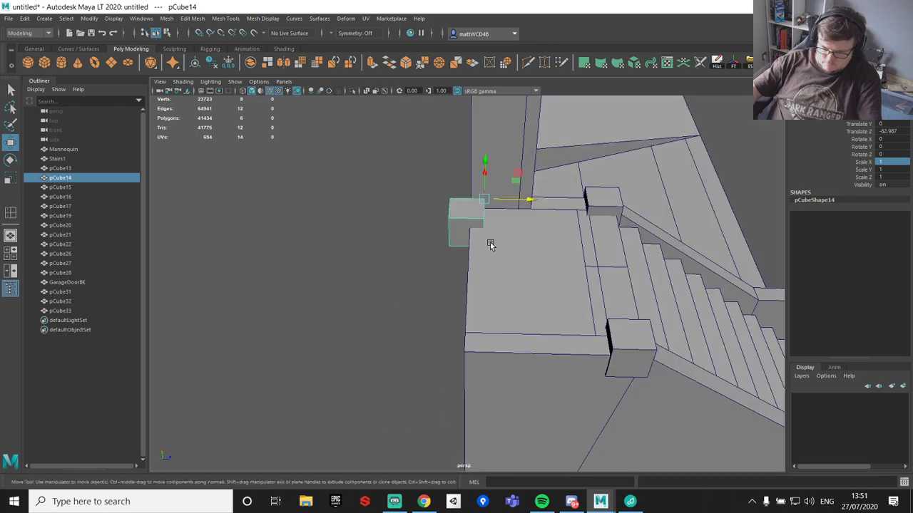
right_click_drag(469, 216, 408, 203)
left_click_drag(417, 178, 461, 292)
key("w")
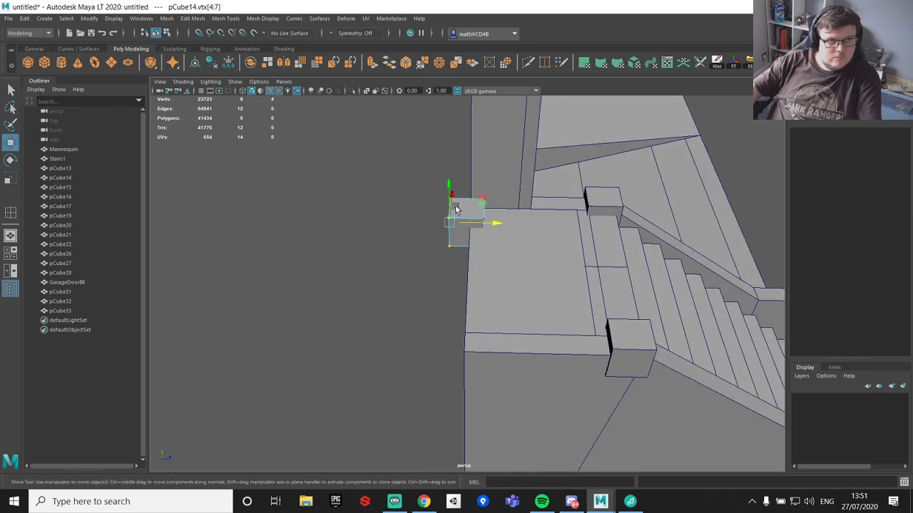
middle_click_drag(457, 208, 481, 237)
left_click_drag(473, 207, 598, 245, "alt")
key("q")
left_click_drag(462, 259, 461, 258)
left_click_drag(462, 258, 528, 264, "alt")
key("w")
Return to object mode and inspect the thin beam from down the stairs.
key("F8")
key("q")
left_click(508, 222)
left_click_drag(508, 221, 492, 270, "alt")
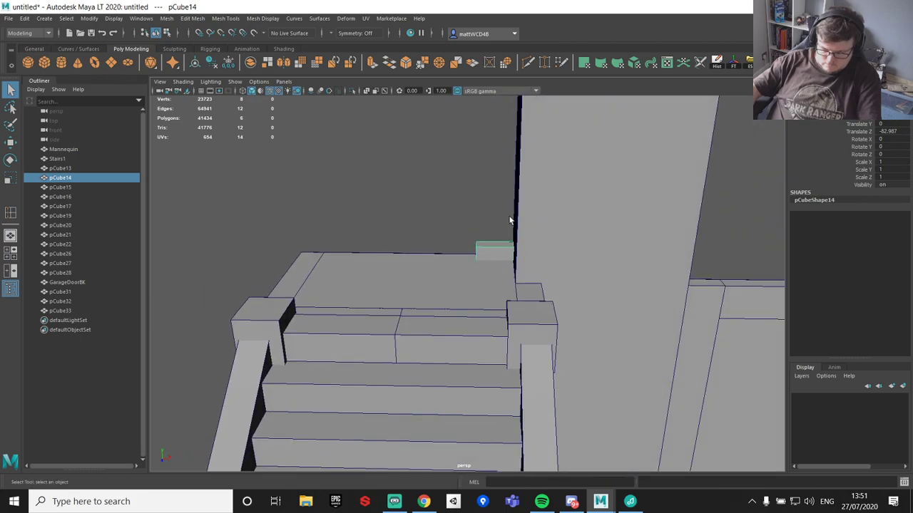
left_click_drag(510, 221, 507, 275, "alt")
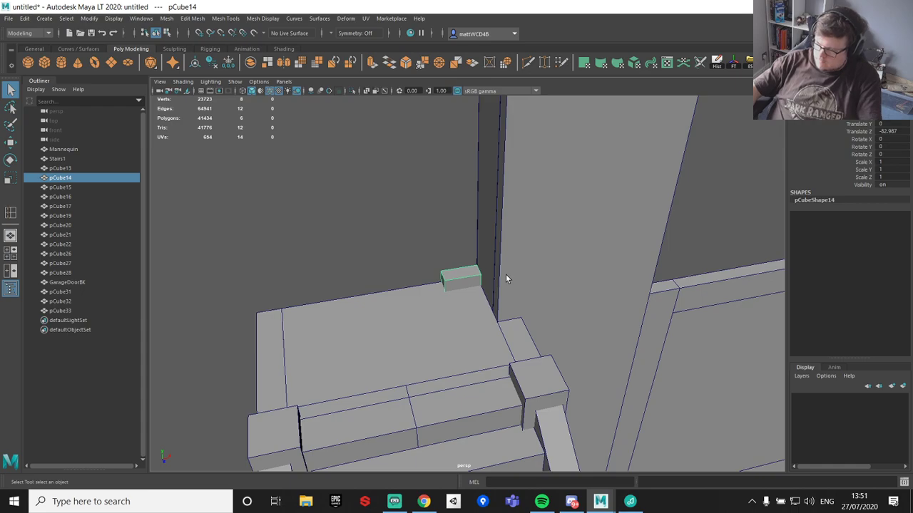
left_click_drag(506, 279, 479, 255, "alt")
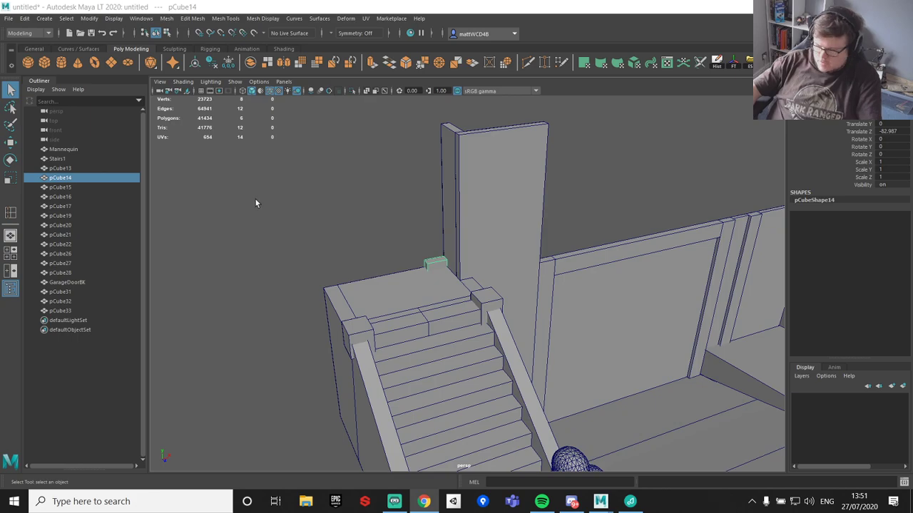
Slide the thin beam into place along the landing edge.
left_click_drag(416, 223, 478, 277, "alt")
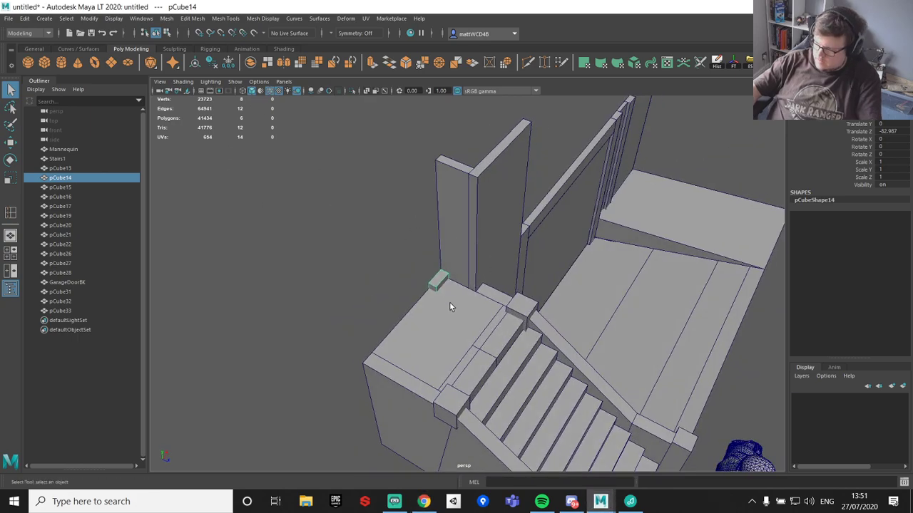
left_click_drag(413, 253, 407, 239, "alt")
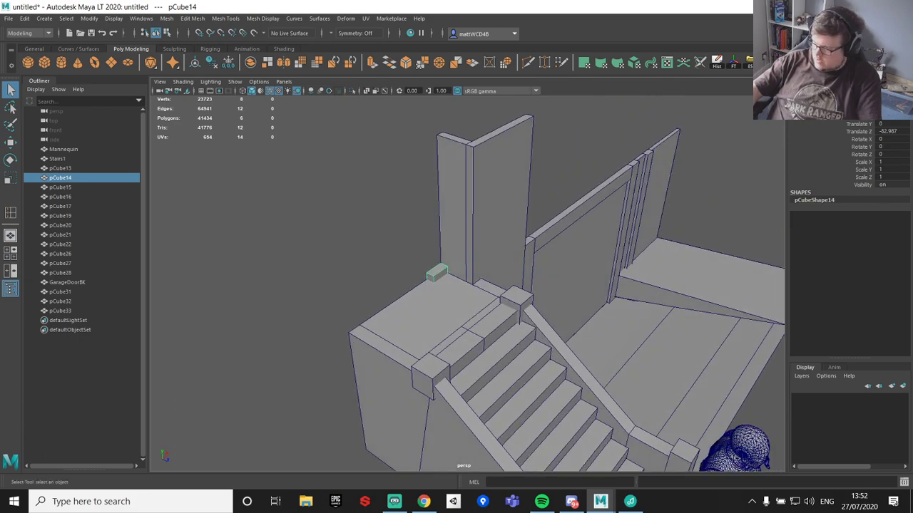
key("w")
scroll(458, 280, "up", 5)
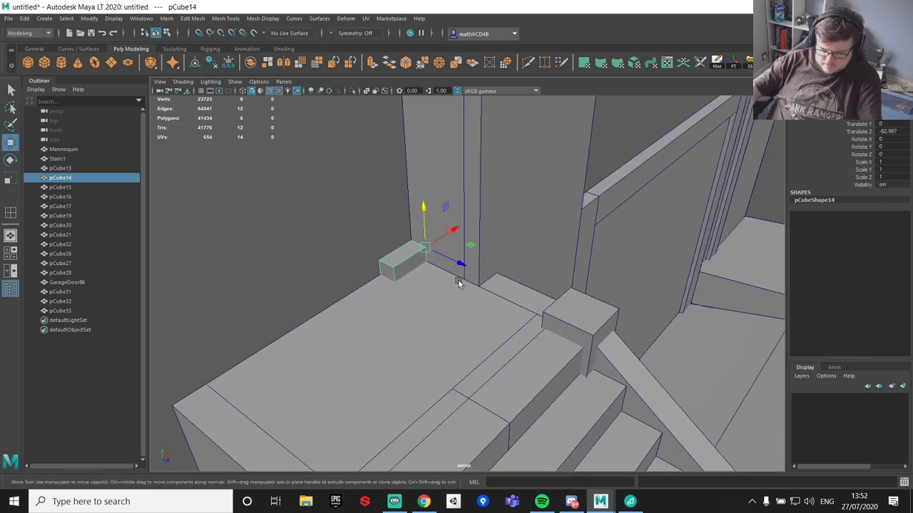
left_click_drag(462, 265, 514, 295)
scroll(426, 283, "up", 5)
left_click_drag(427, 283, 428, 321)
scroll(428, 321, "down", 5)
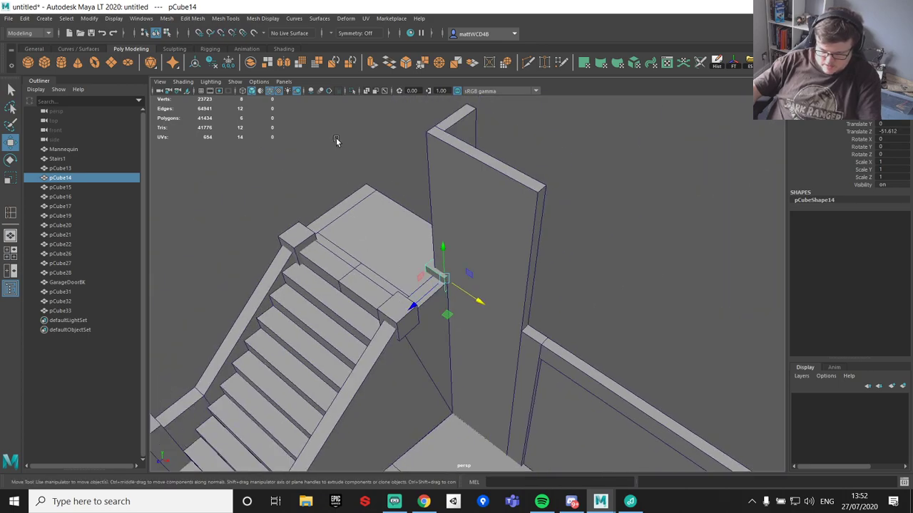
left_click(336, 138)
left_click_drag(336, 137, 492, 310, "alt")
Duplicate the beam, snap it to the landing's left edge, rotate it and slide it along.
left_click(569, 198)
key("ctrl+d")
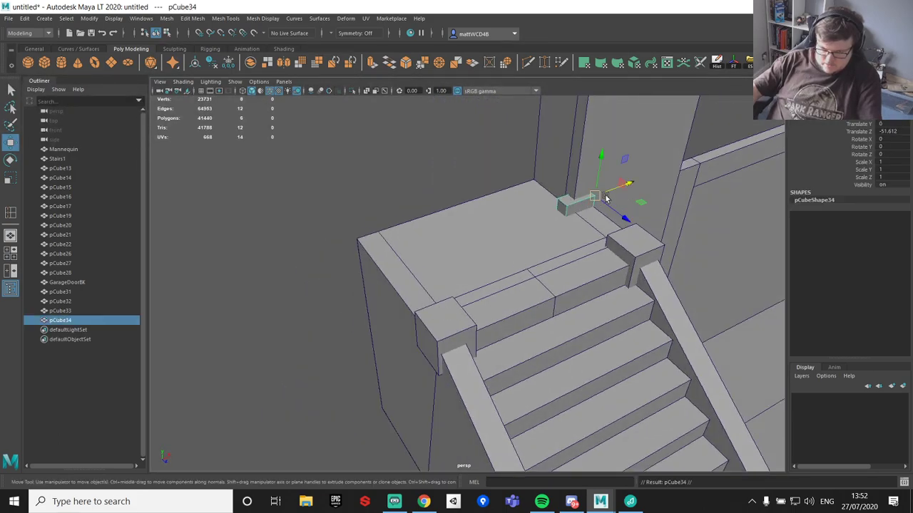
left_click_drag(607, 196, 411, 273)
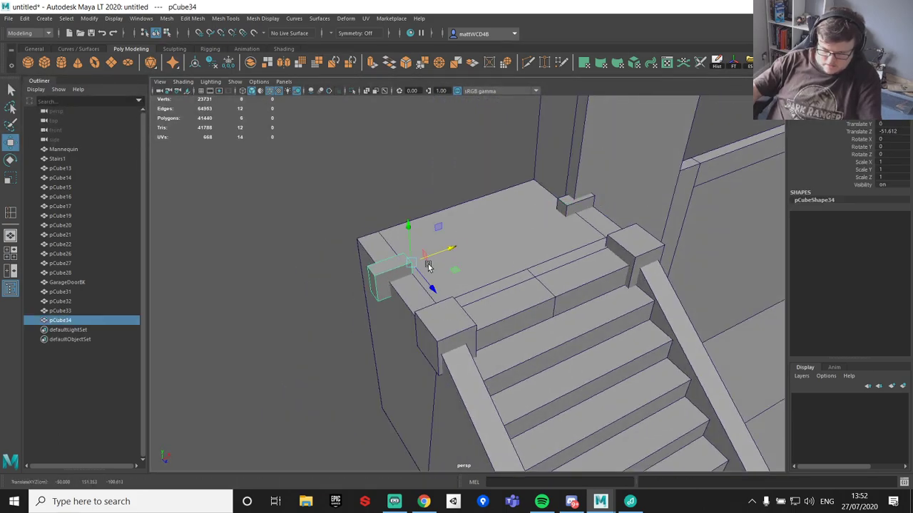
key("e")
left_click_drag(362, 279, 385, 257)
key("w")
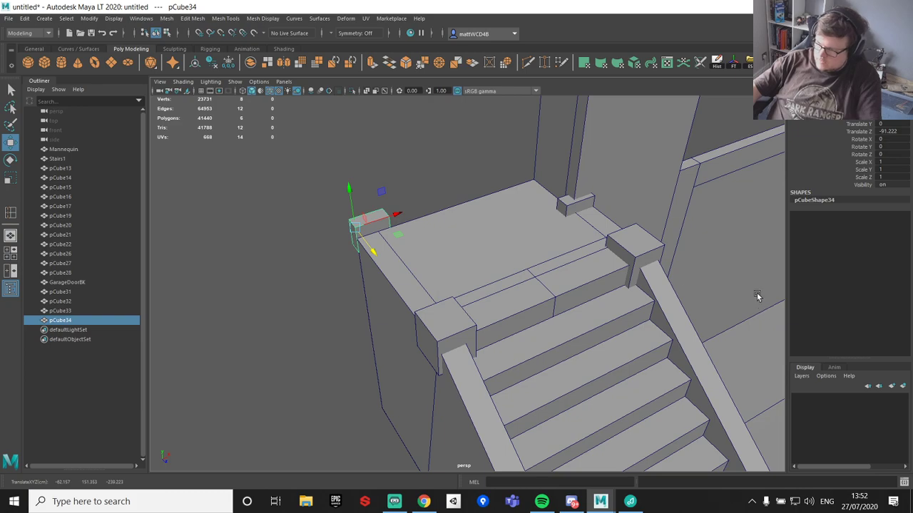
left_click_drag(757, 296, 495, 281, "alt")
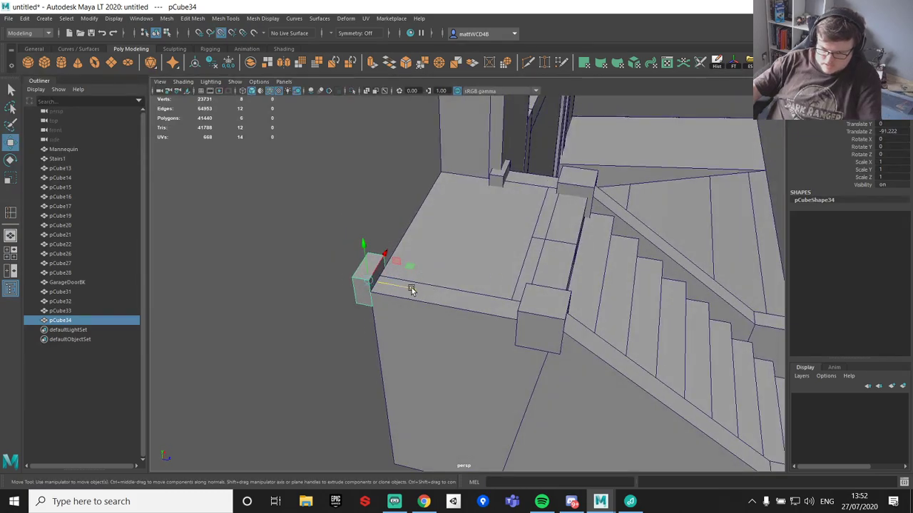
left_click_drag(411, 291, 492, 305)
left_click_drag(659, 306, 508, 258, "alt")
Extend wall pCube15 beneath the stairs by moving two of its vertices.
left_click(445, 315)
left_click_drag(445, 316, 434, 312, "alt")
right_click_drag(437, 253, 387, 249)
left_click_drag(387, 248, 446, 490)
middle_click_drag(428, 314, 490, 316)
left_click_drag(490, 316, 469, 310, "alt")
left_click(549, 242)
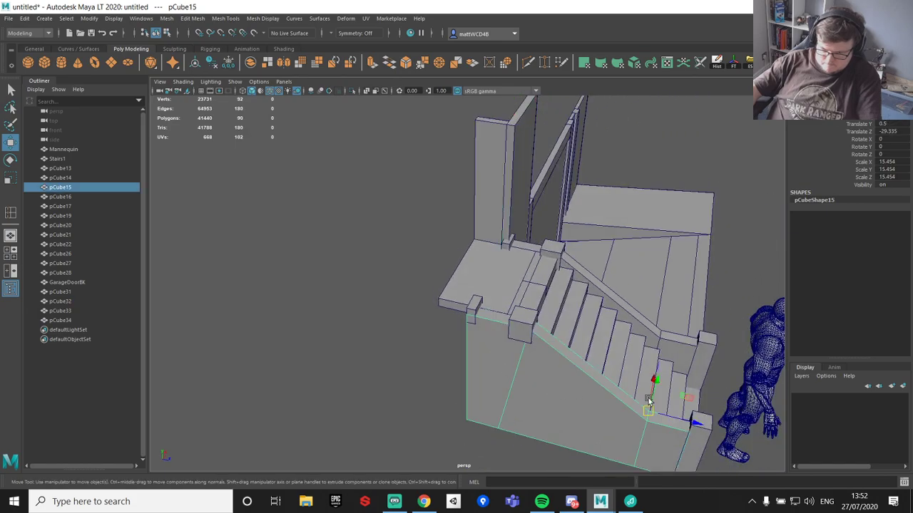
Push the lower wall's left-edge vertices outward along X.
right_click_drag(502, 242, 503, 346)
left_click_drag(415, 248, 494, 509)
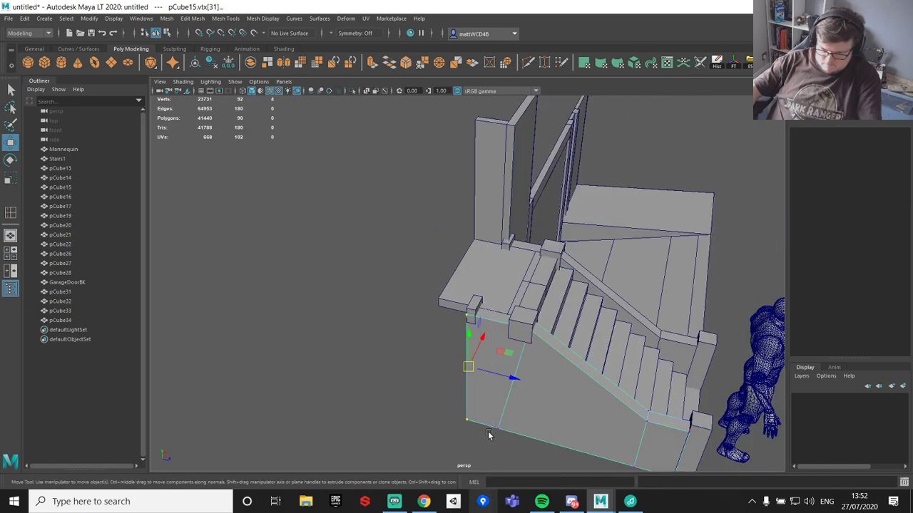
left_click_drag(512, 379, 440, 323)
Duplicate pillar pCube32 and move the copy to the landing's far side.
left_click(499, 189)
right_click(497, 184)
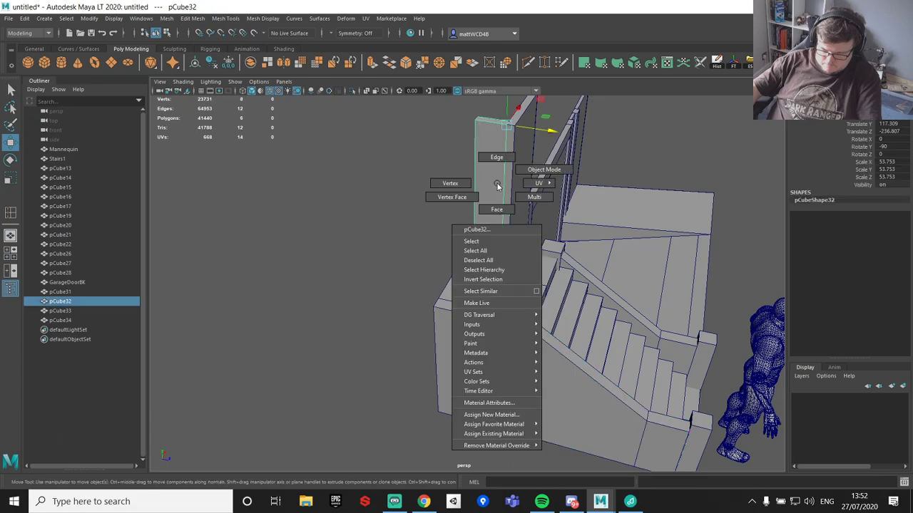
right_click_drag(497, 184, 498, 167)
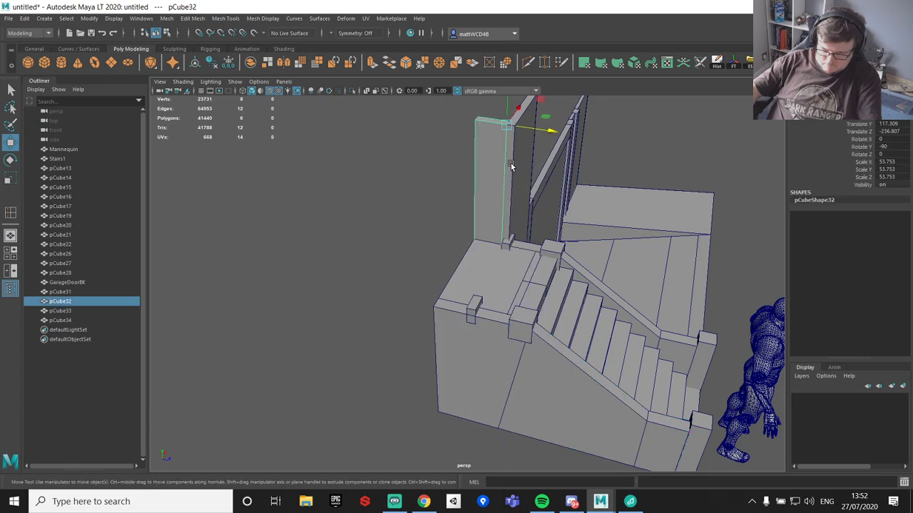
left_click_drag(511, 166, 520, 230, "alt")
key("ctrl+d")
left_click_drag(550, 146, 527, 299)
left_click(395, 250)
Raise the new pillar's base up to the landing and check it beside the mannequin.
scroll(418, 268, "down", 3)
key("w")
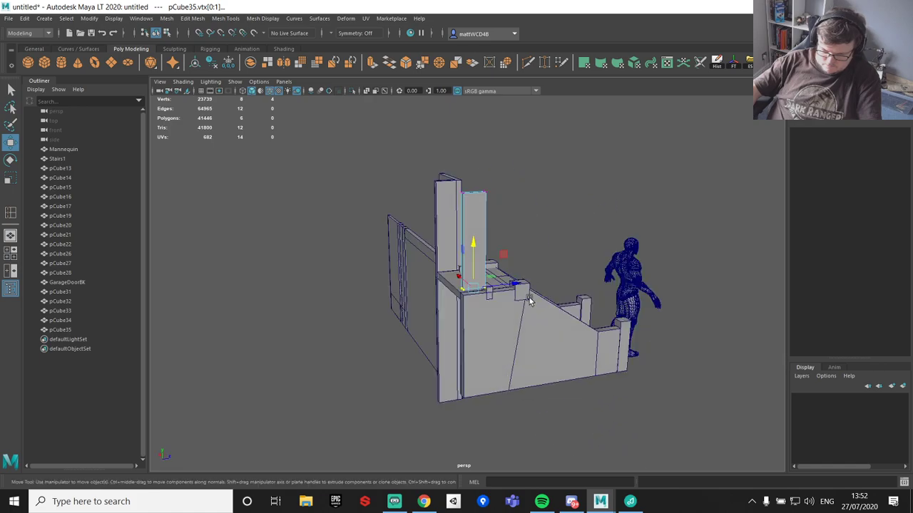
scroll(499, 271, "up", 5)
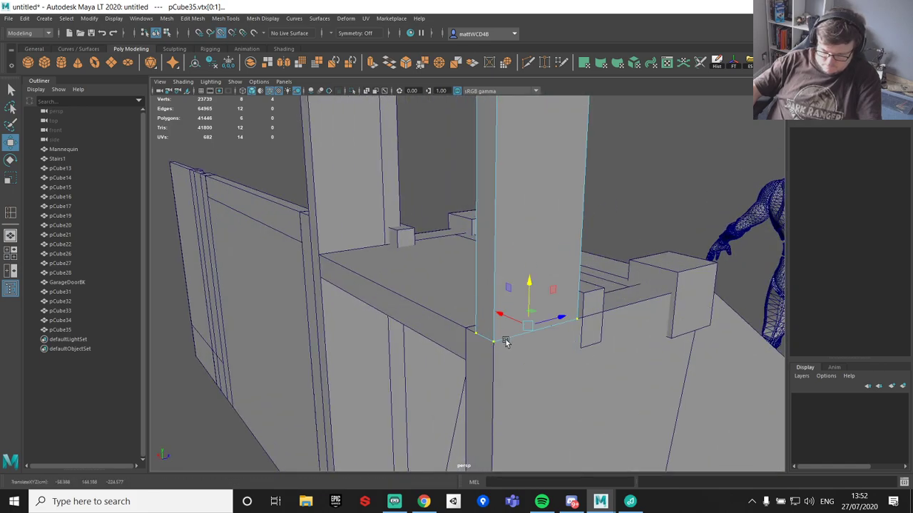
scroll(505, 342, "down", 5)
left_click_drag(520, 296, 462, 326, "alt")
scroll(462, 326, "up", 3)
left_click_drag(475, 287, 517, 292, "alt")
scroll(558, 301, "up", 2)
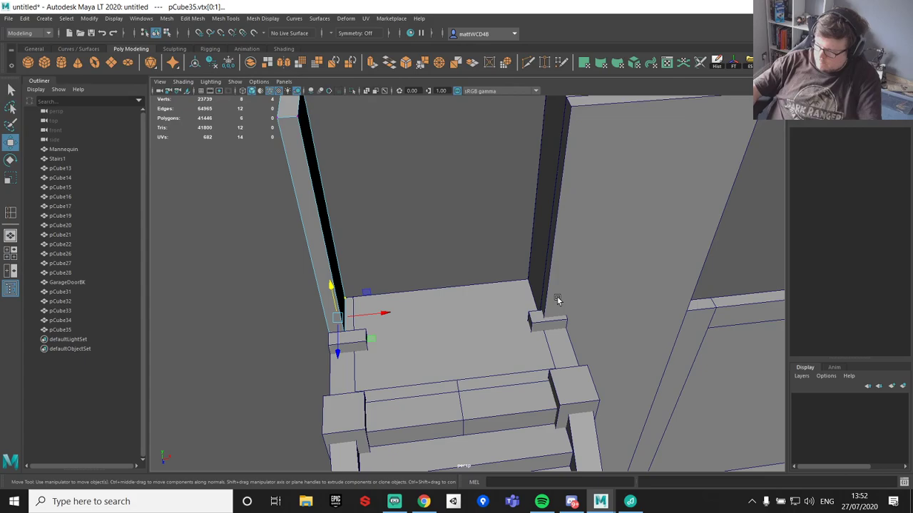
left_click_drag(637, 310, 509, 258, "alt")
Adjust the right-hand wall pillar's top and corner vertices.
left_click(530, 252)
right_click_drag(509, 258, 492, 227)
left_click_drag(492, 227, 484, 199, "alt")
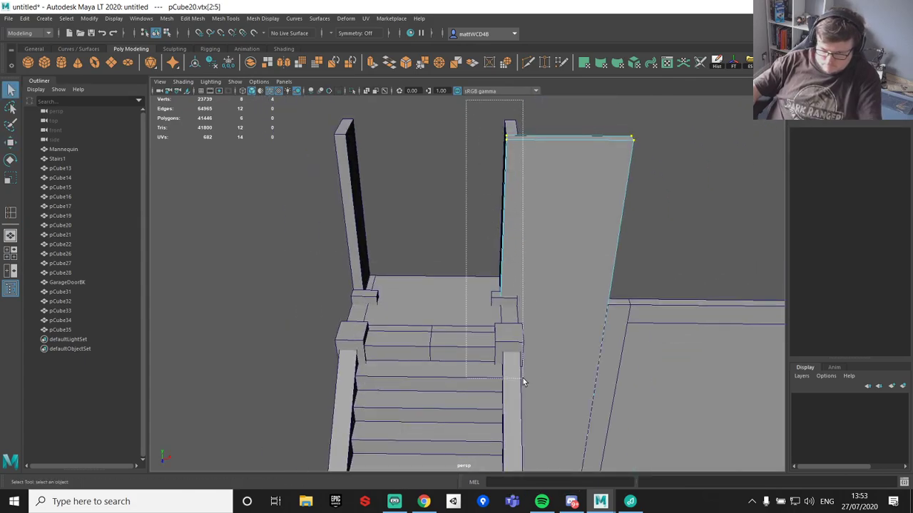
left_click_drag(523, 382, 523, 380)
key("w")
left_click_drag(522, 380, 525, 258, "alt")
left_click_drag(538, 214, 507, 212, "alt")
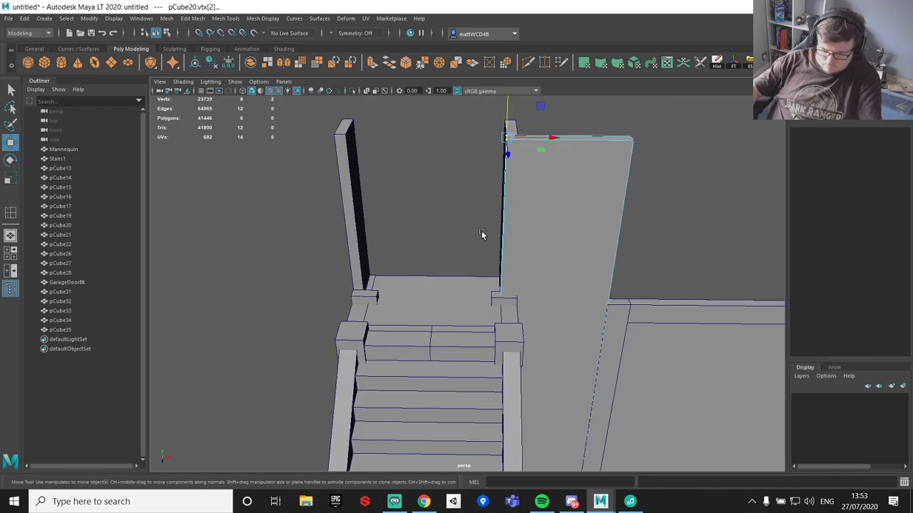
right_click_drag(481, 235, 437, 191, "alt")
key("q")
left_click_drag(515, 446, 517, 446)
key("w")
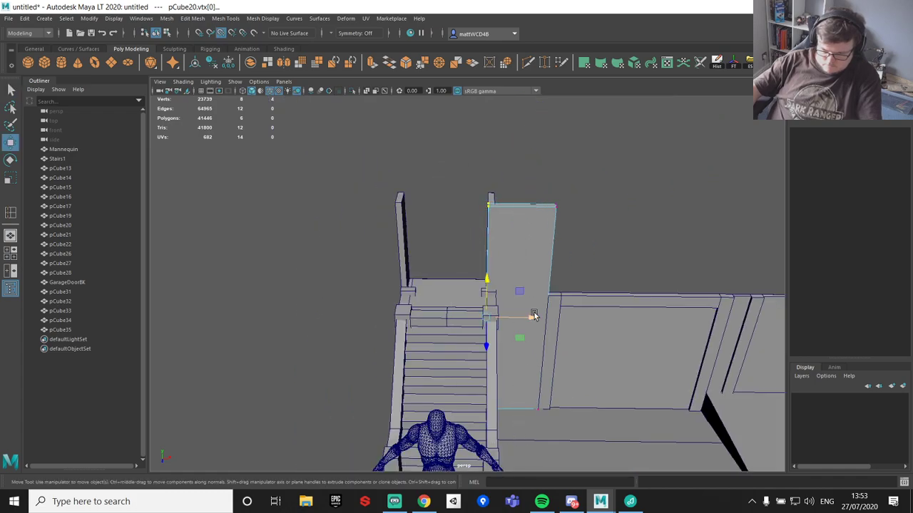
left_click_drag(534, 316, 483, 202, "alt")
Set pCube35's pivot at its bottom corner and push its side face out to the block's corner.
left_click(432, 187)
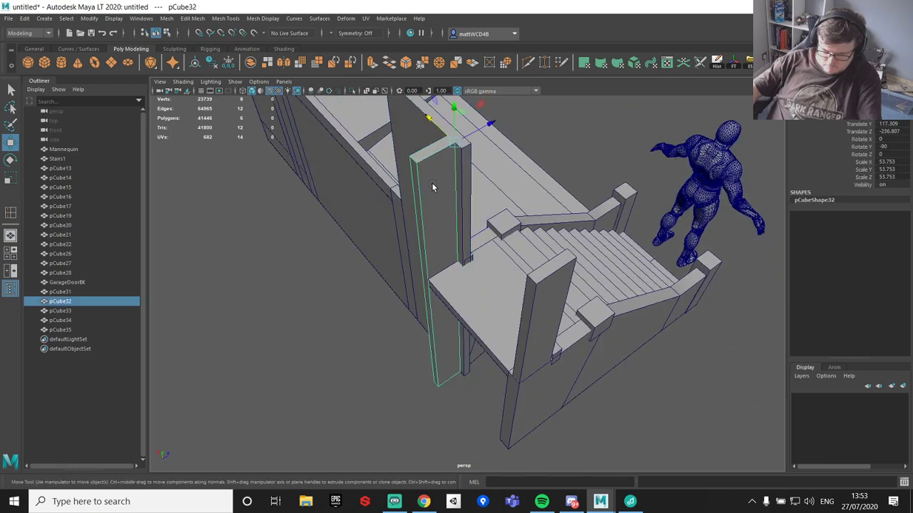
left_click(458, 146)
left_click_drag(458, 152, 436, 272, "alt")
left_click(436, 271)
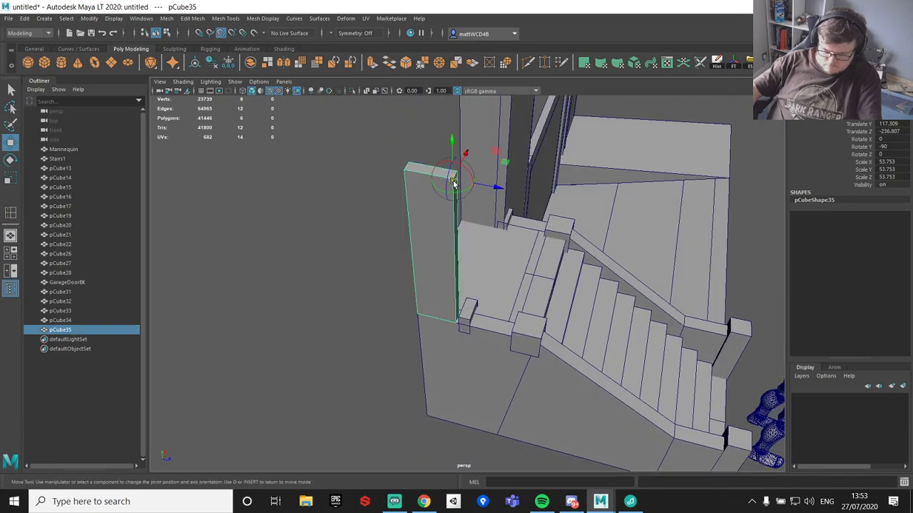
left_click(452, 320)
scroll(499, 305, "up", 5)
key("q")
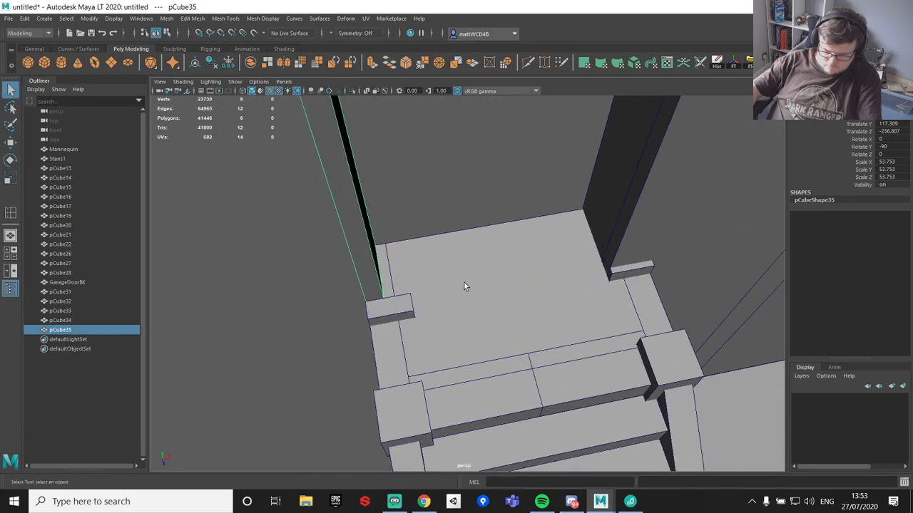
left_click_drag(465, 286, 453, 266, "alt")
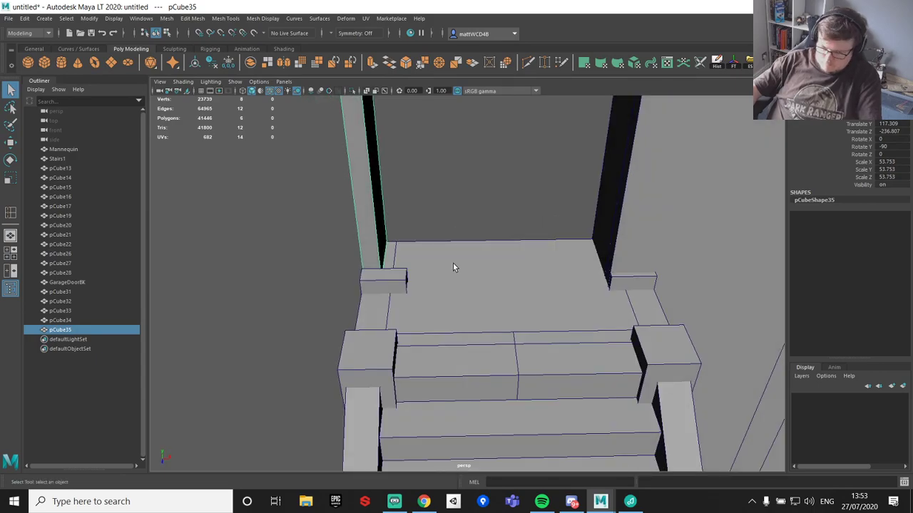
right_click_drag(381, 203, 380, 215)
key("w")
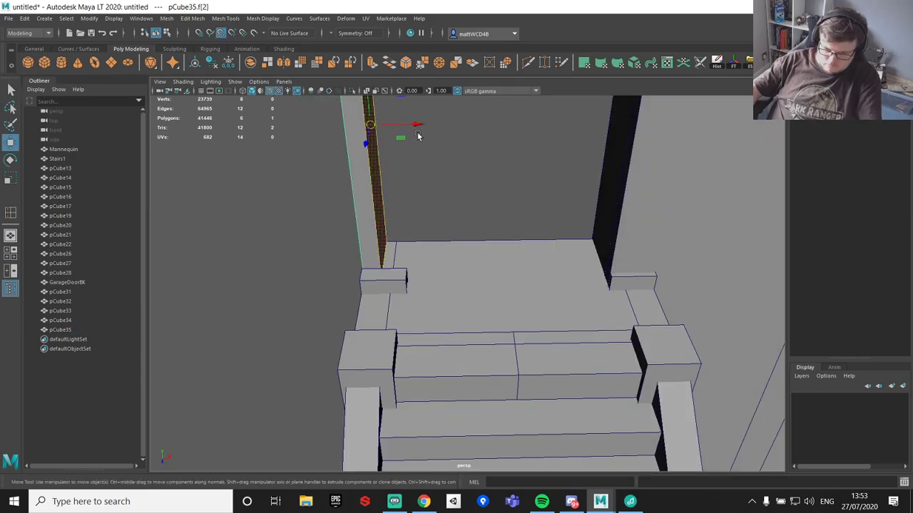
left_click_drag(431, 125, 481, 251)
Select all blockout pieces from pCube35 up to Stairs1 in the Outliner, leaving out the Mannequin.
left_click(481, 253)
scroll(480, 272, "down", 2)
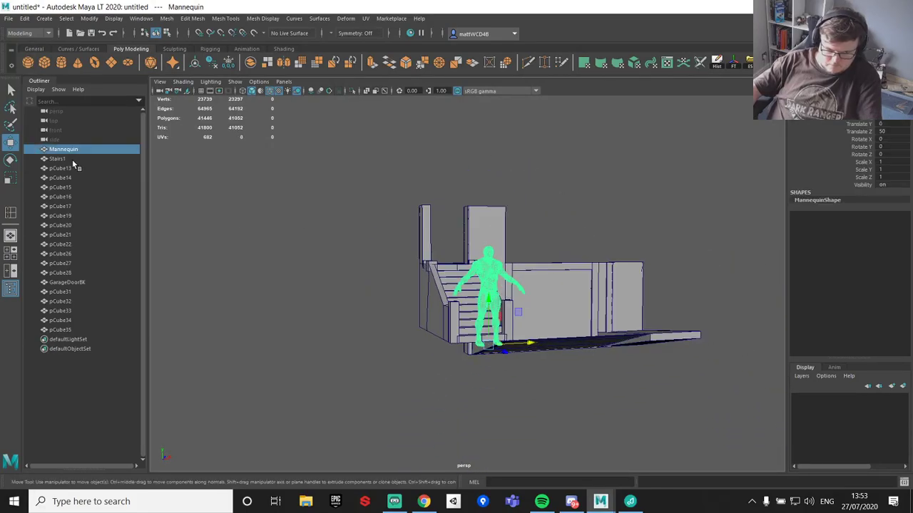
left_click(64, 331)
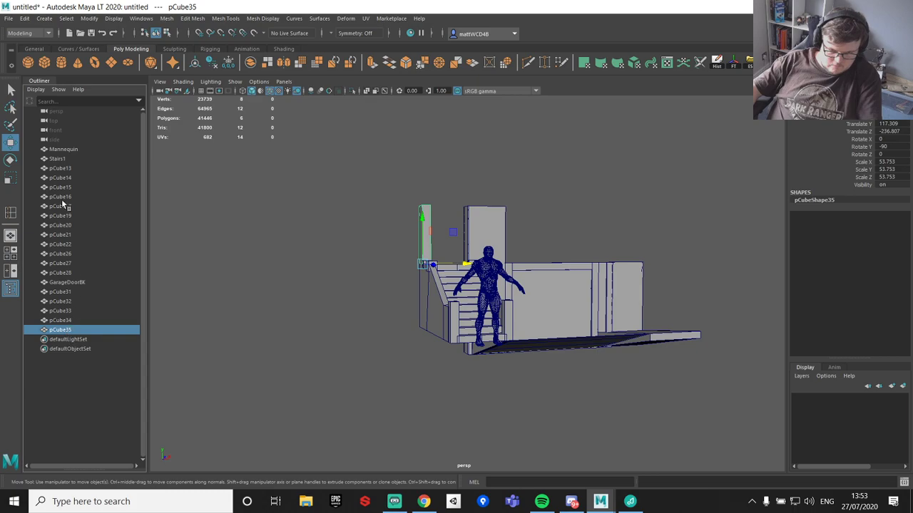
left_click(60, 159, "shift")
Group the selected pieces into group1 and scale it uniformly to 1.407.
key("ctrl+g")
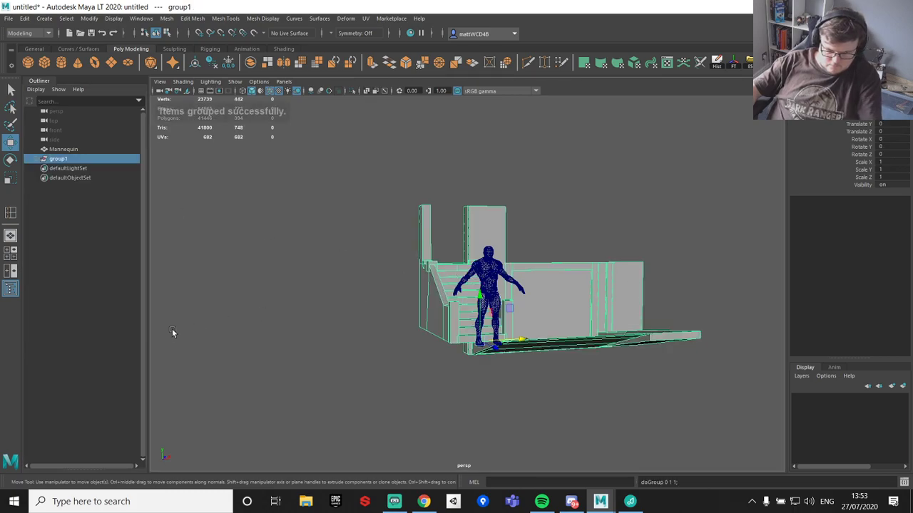
left_click_drag(172, 329, 490, 316, "alt")
scroll(490, 315, "up", 5)
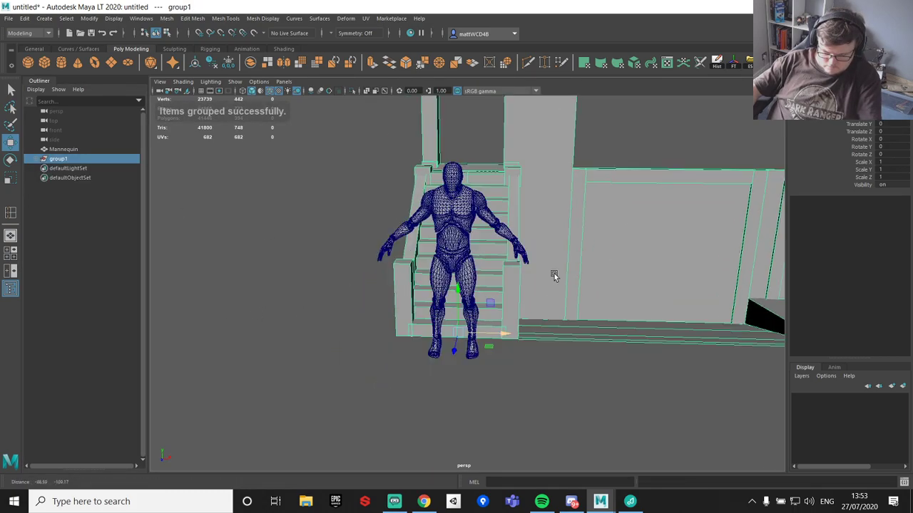
key("d")
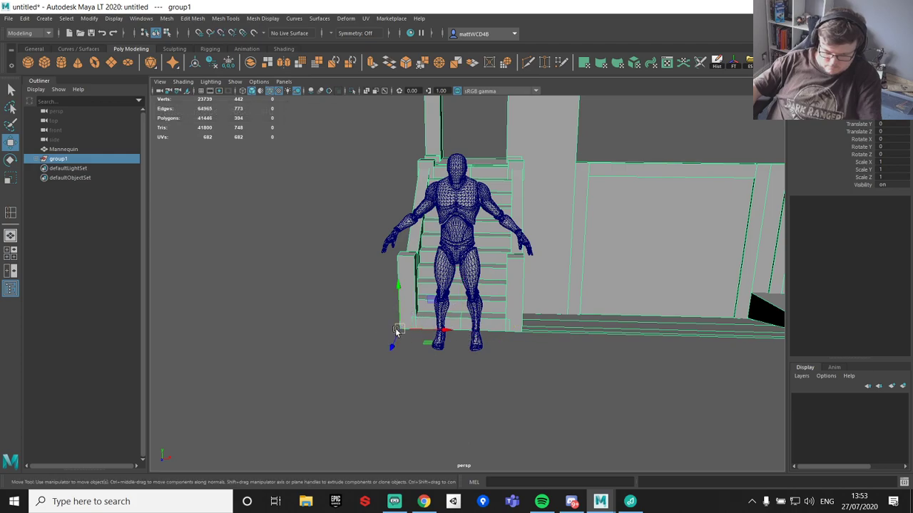
key("r")
left_click_drag(400, 331, 501, 291)
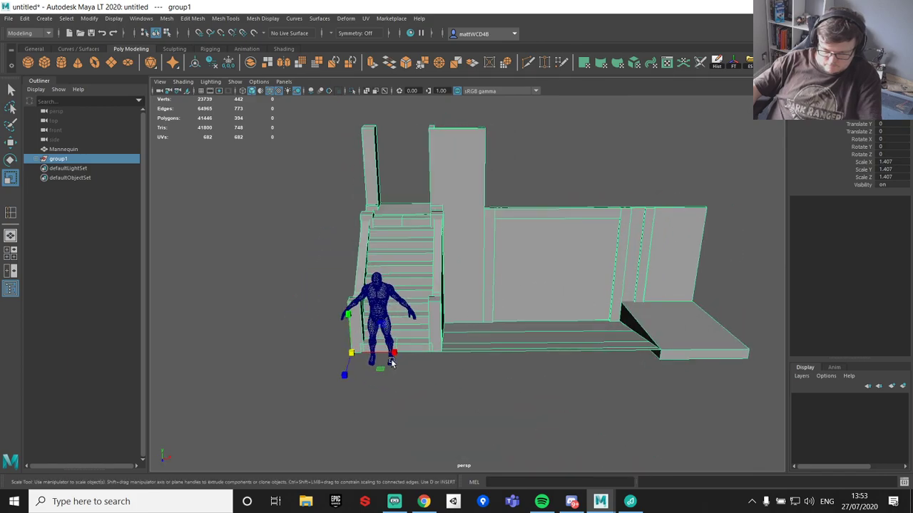
Shift the group slightly left along X, review the scene, and select the group in the Outliner.
key("w")
left_click_drag(394, 353, 383, 353)
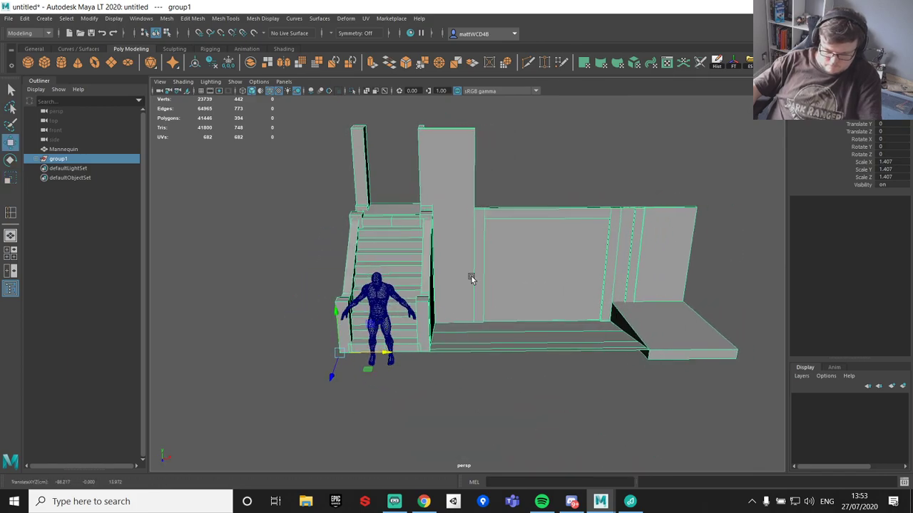
left_click(470, 278)
scroll(531, 257, "down", 3)
mouse_move(532, 257)
left_mouse_down("alt")
mouse_move(550, 230)
mouse_move(520, 243)
left_mouse_up("alt")
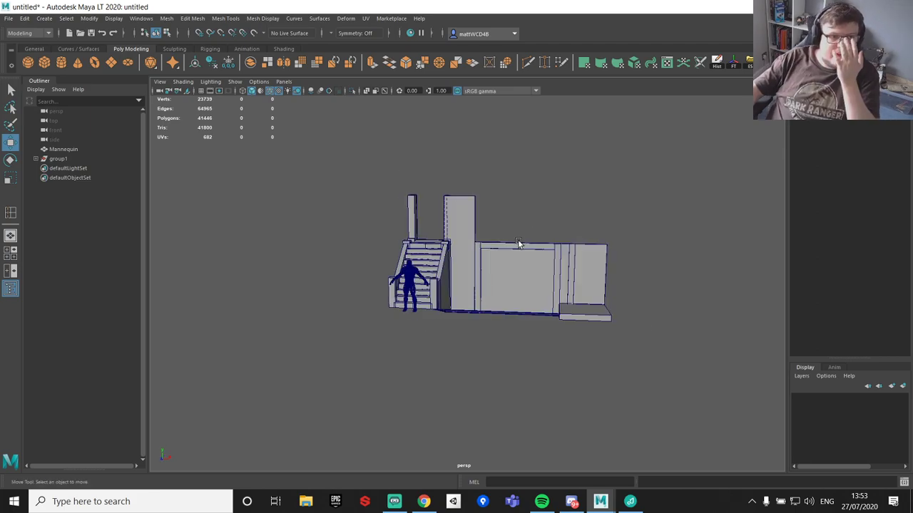
left_click_drag(441, 283, 450, 220, "alt")
scroll(442, 296, "up", 3)
scroll(460, 299, "up", 5)
scroll(460, 299, "down", 4)
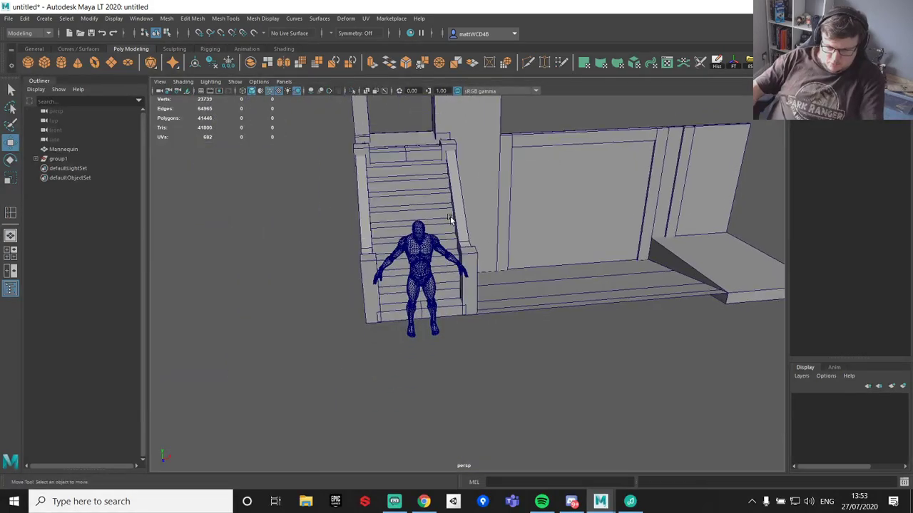
left_click(58, 159)
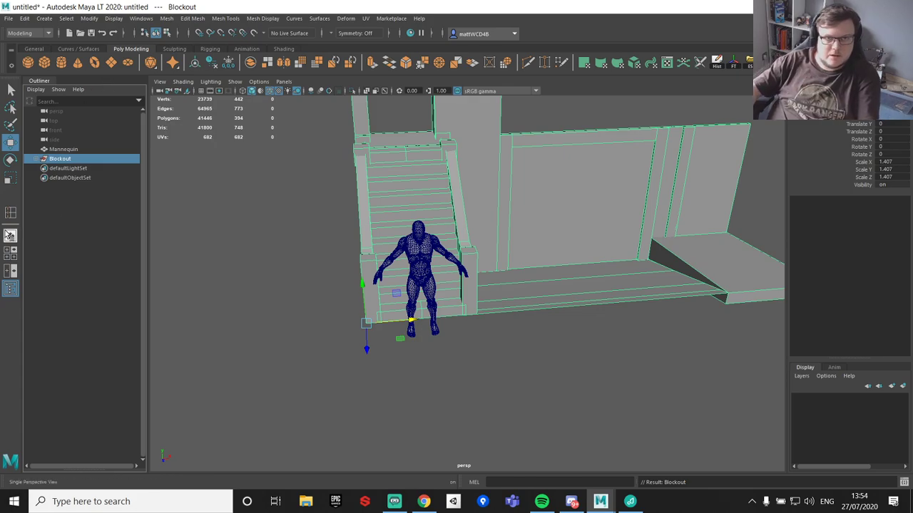
Duplicate the landing newel block pCube22 upward and scale the copy to about 0.693.
left_click(595, 351)
scroll(594, 351, "down", 3)
left_click_drag(628, 300, 606, 203, "alt")
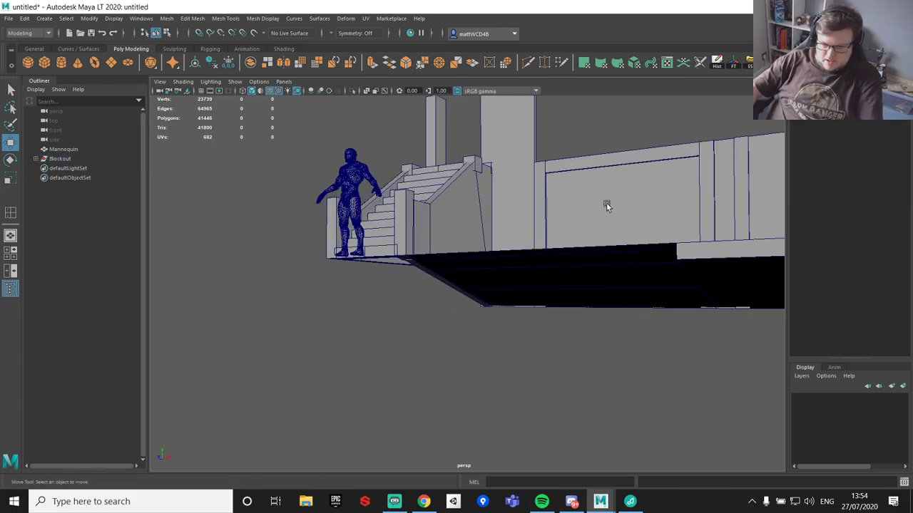
scroll(606, 202, "up", 5)
left_click_drag(472, 258, 566, 282, "alt")
scroll(557, 266, "up", 3)
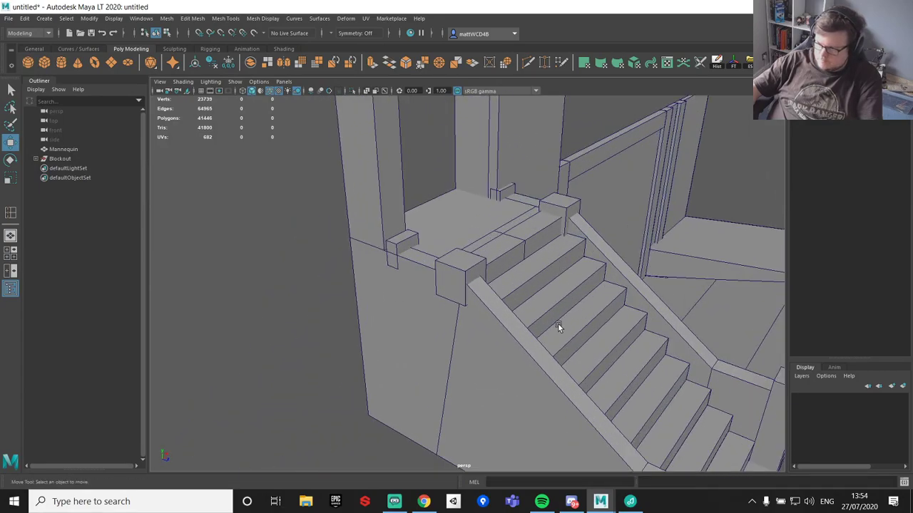
left_click(460, 269)
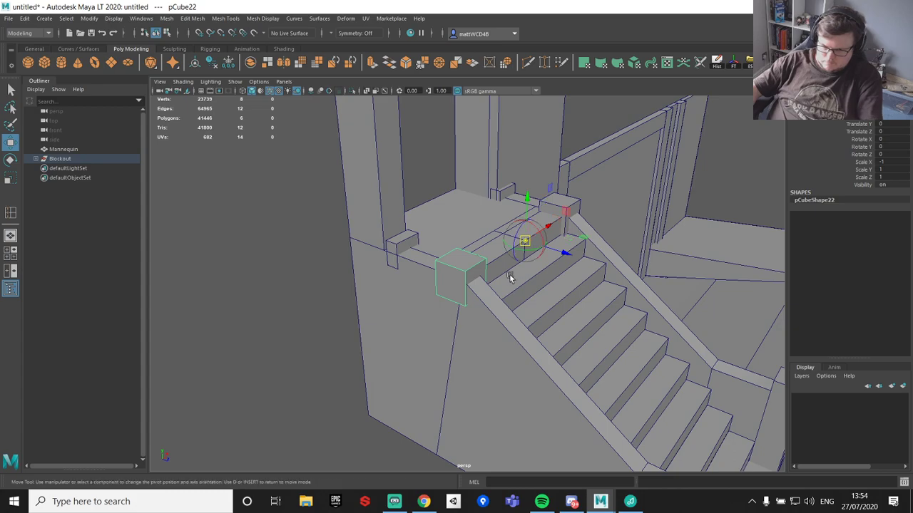
key("w")
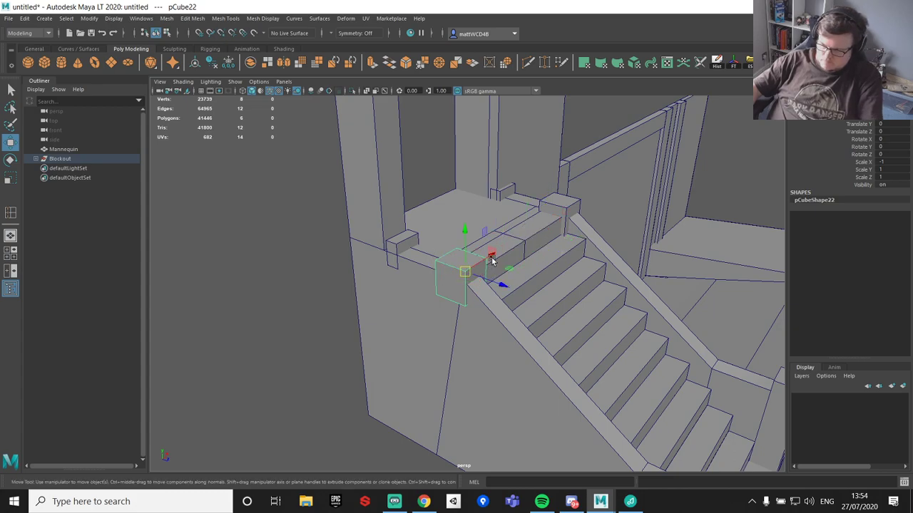
left_click_drag(469, 236, 469, 207)
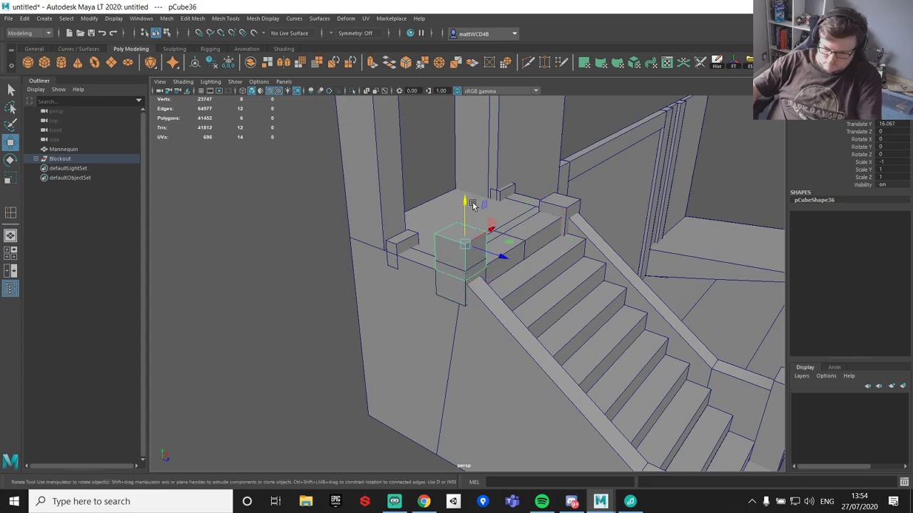
key("r")
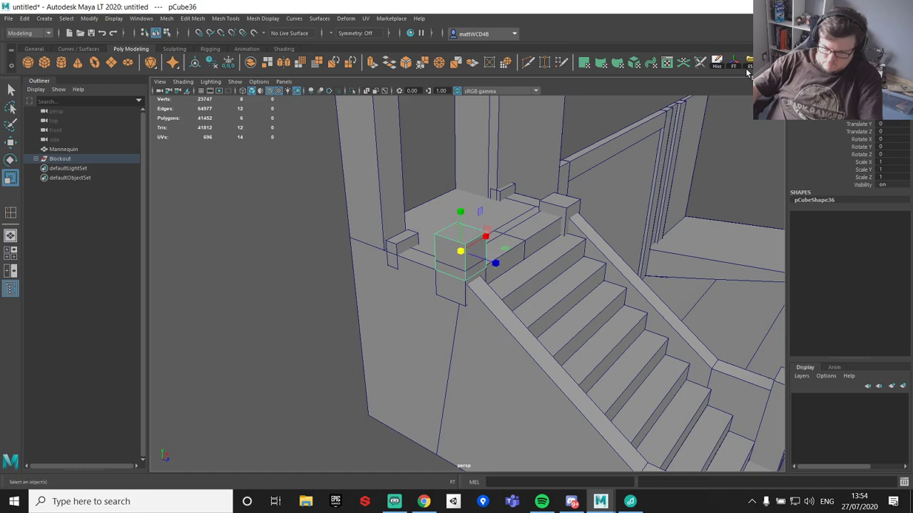
left_click_drag(455, 257, 421, 245)
Raise the copy's top four vertices to stretch it into a tall post.
key("w")
right_click_drag(471, 251, 426, 241)
left_click_drag(437, 204, 502, 265)
left_click_drag(476, 205, 482, 181)
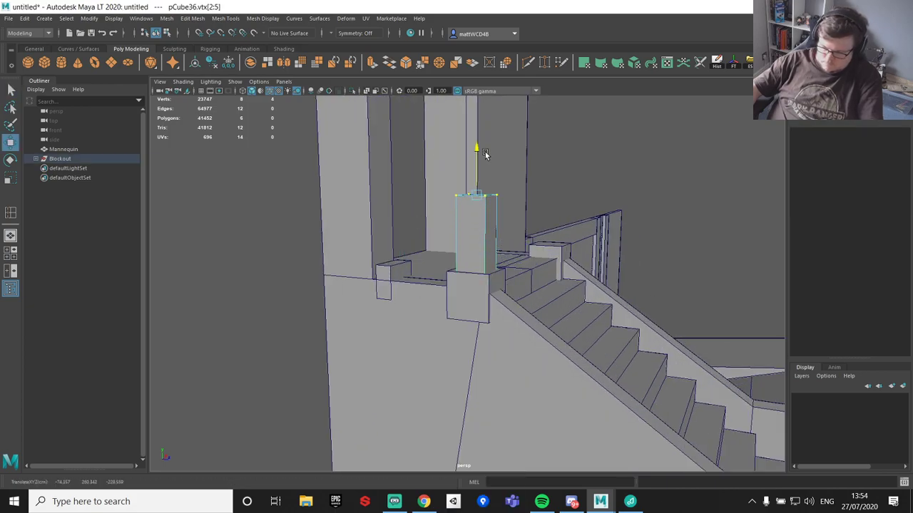
Select the small cube pCube34, then the tall wall pCube35.
left_click_drag(486, 148, 434, 216, "alt")
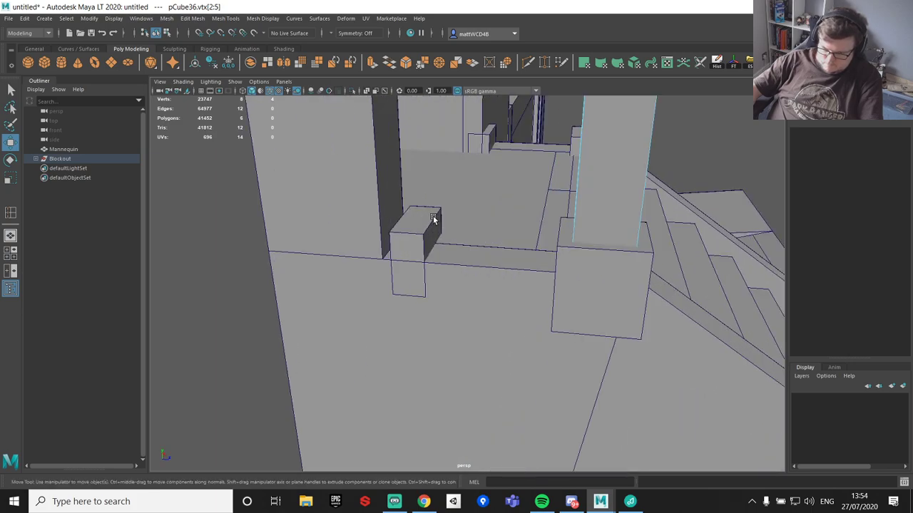
left_click(428, 219)
scroll(429, 219, "up", 5)
left_click(393, 220)
left_click_drag(485, 230, 480, 311, "alt")
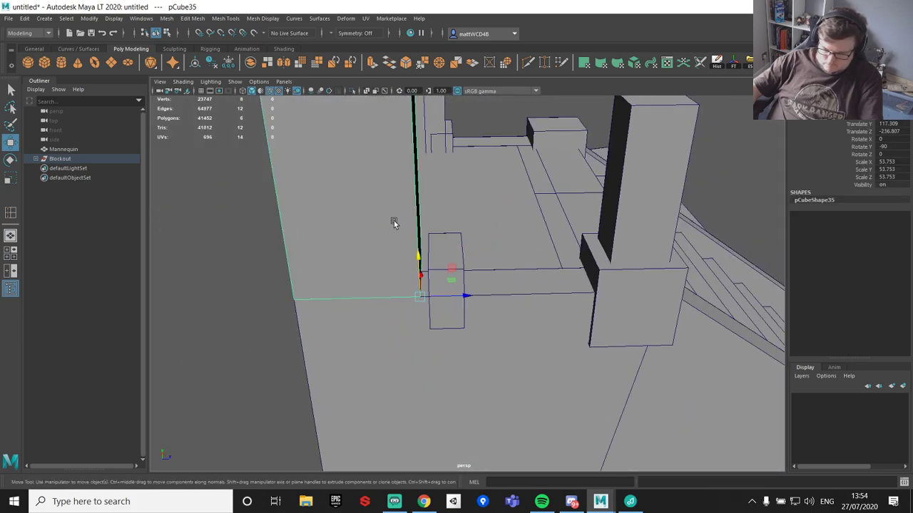
Select a side face of the tall wall beside the stairs.
right_click_drag(407, 194, 407, 214)
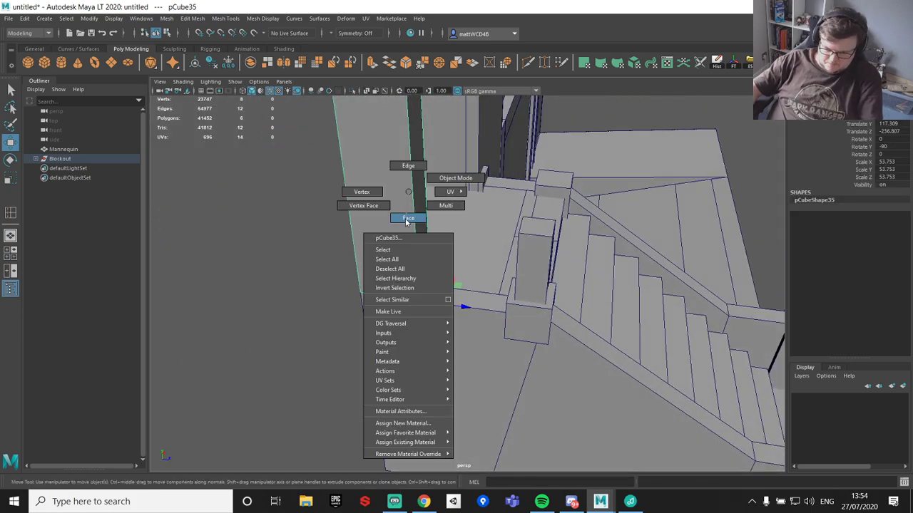
left_click(421, 212)
left_click_drag(455, 178, 507, 235, "alt")
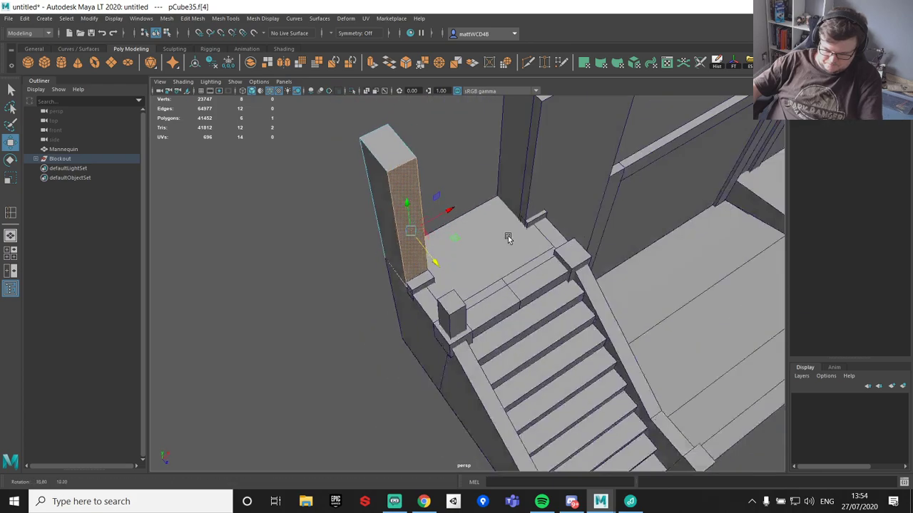
right_click_drag(507, 235, 730, 234, "alt")
scroll(500, 283, "up", 3)
scroll(500, 283, "down", 3)
Slide the small beam pCube14 along Z toward the wall.
key("F8")
left_click(511, 238)
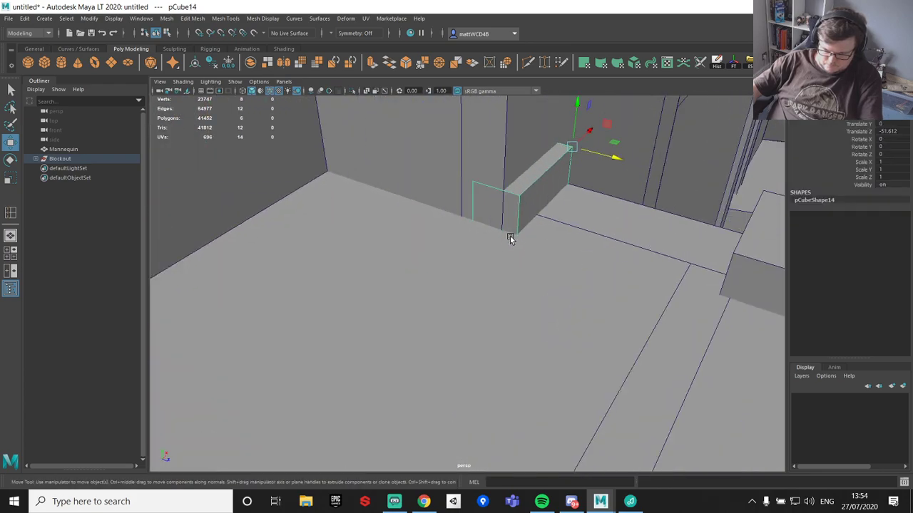
left_click_drag(512, 238, 483, 274, "alt")
right_click_drag(483, 273, 579, 304, "alt")
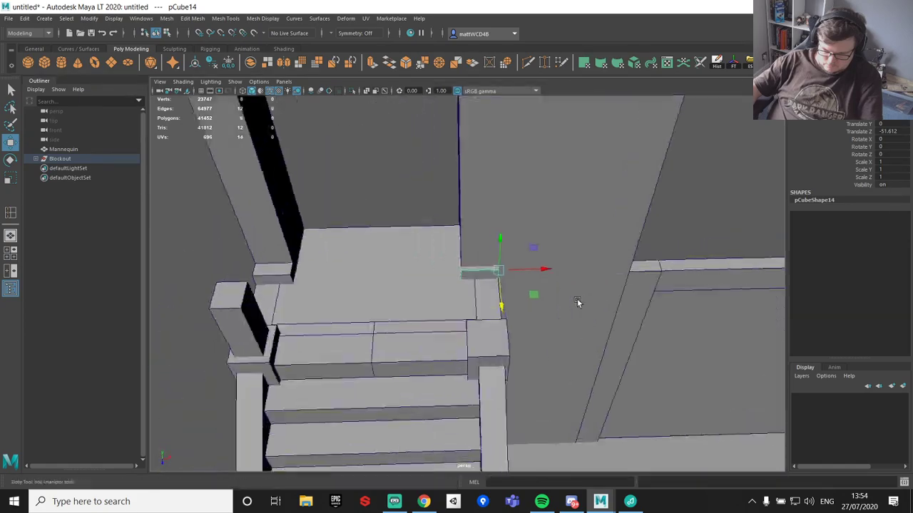
left_click_drag(578, 304, 477, 365, "alt")
left_click_drag(492, 329, 516, 332)
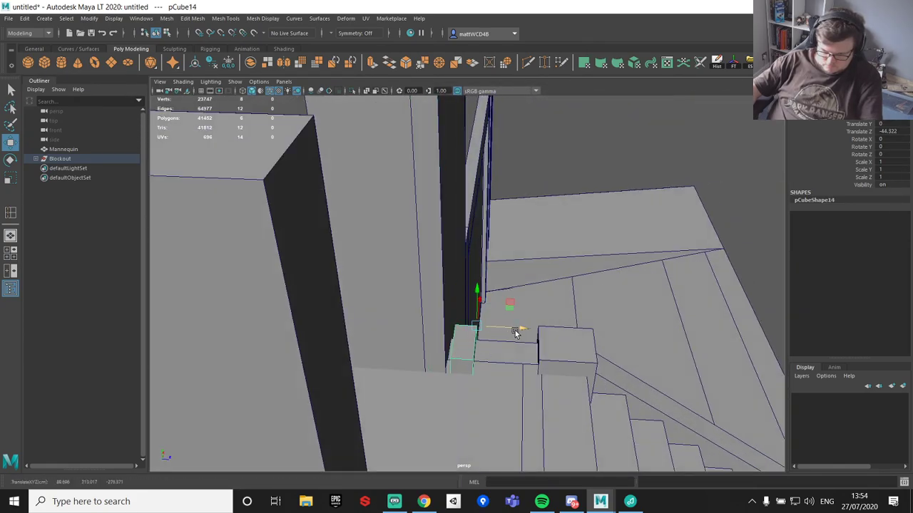
left_click_drag(457, 326, 481, 272)
Place wall pCube20's pivot on a corner and scale it thinner in Z.
left_click(468, 228)
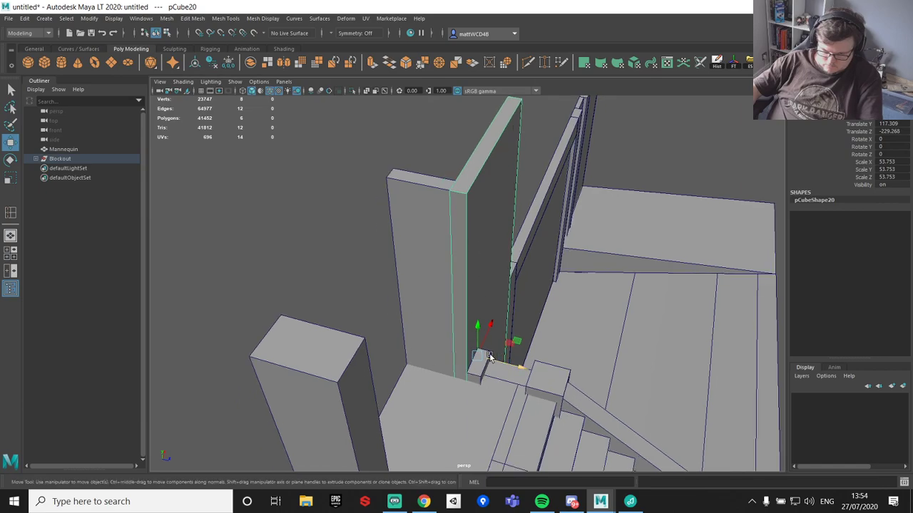
key("d")
left_click_drag(490, 357, 478, 345)
key("e")
key("r")
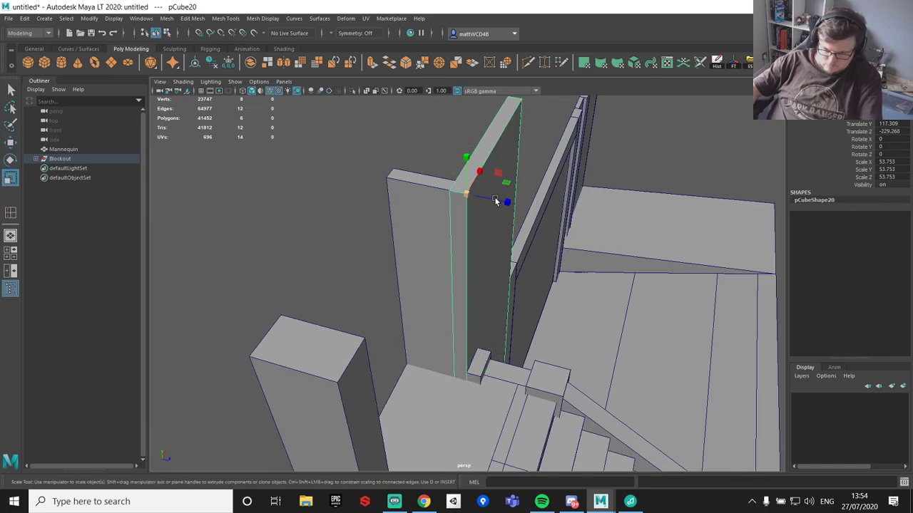
left_click_drag(506, 202, 480, 177)
key("w")
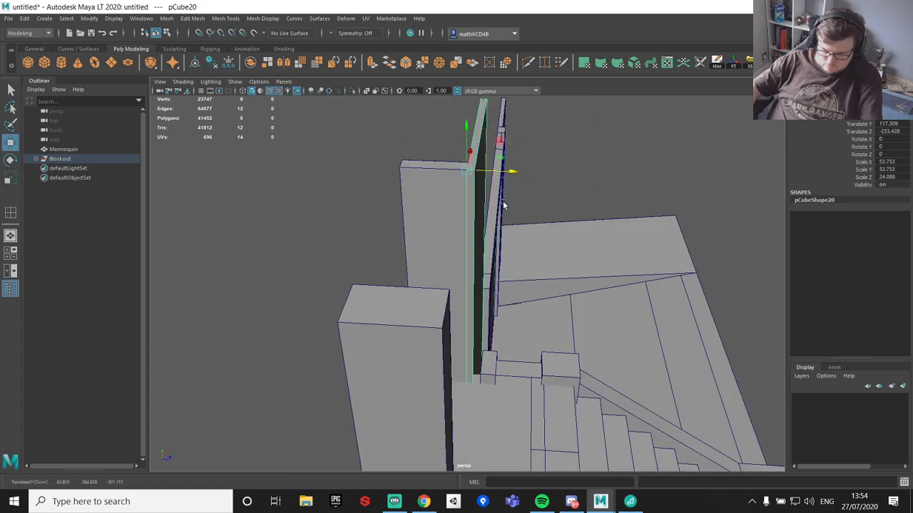
Slide the small block on the landing along the wall, then select the wall's broad face.
scroll(492, 214, "up", 3)
left_click(450, 255)
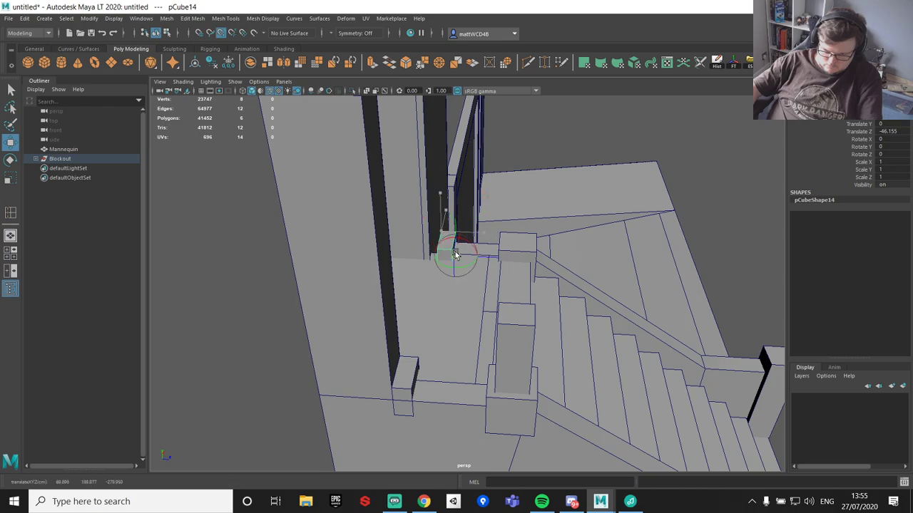
left_click_drag(451, 252, 478, 266)
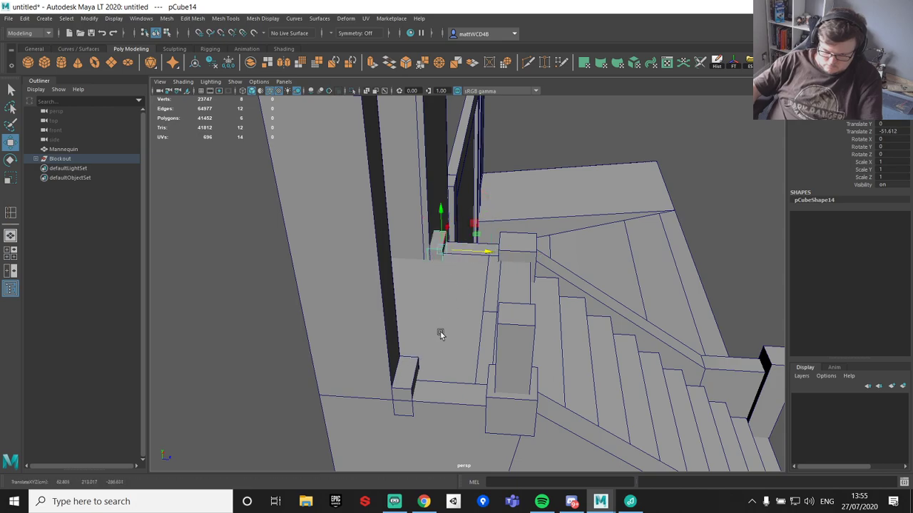
left_click_drag(440, 336, 446, 236, "alt")
right_click_drag(446, 236, 458, 244)
left_click(467, 237)
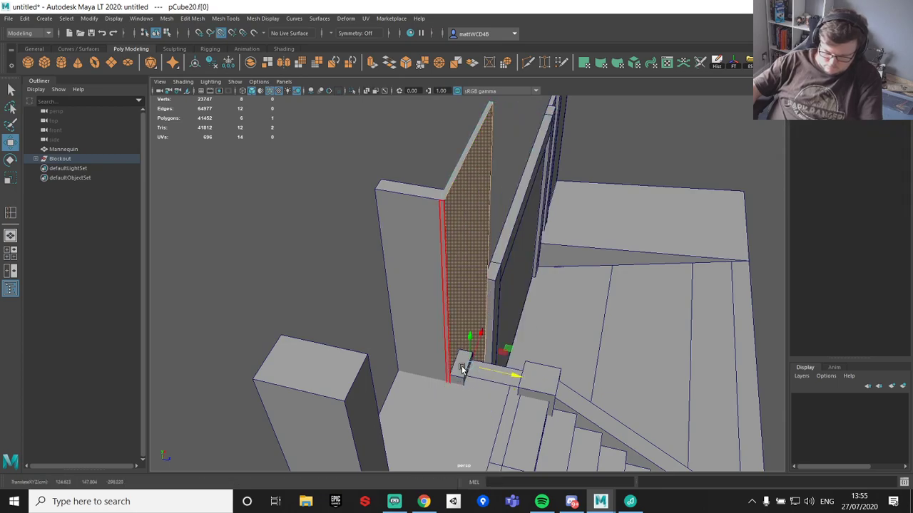
left_click_drag(485, 294, 556, 255, "alt")
scroll(556, 255, "up", 3)
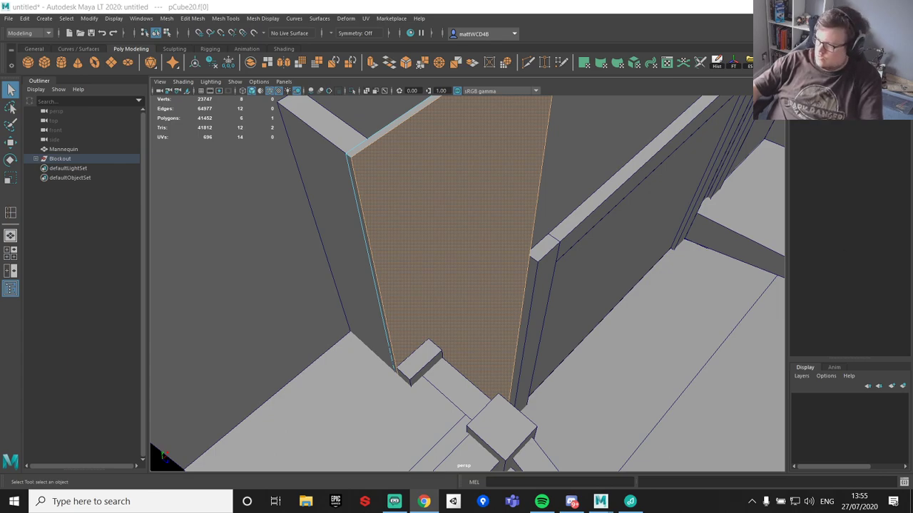
Push face f[2] of wall pCube32 outward.
scroll(688, 235, "down", 5)
left_click_drag(477, 259, 373, 290, "alt")
scroll(500, 294, "up", 3)
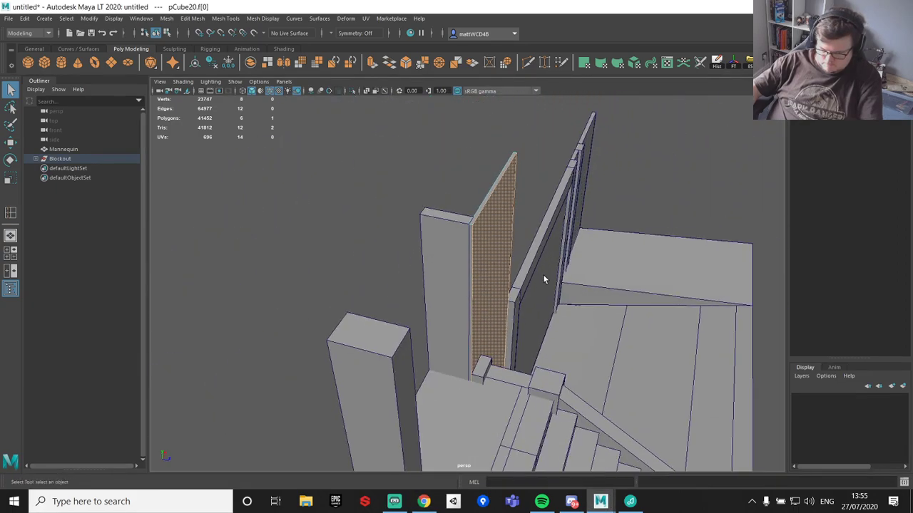
left_click(469, 214)
right_click_drag(469, 213, 492, 221)
left_click(491, 222)
left_click_drag(491, 222, 466, 255, "alt")
key("w")
left_click_drag(461, 328, 460, 343)
Raise the wall's bottom vertices in Y to make it shorter.
left_click_drag(646, 274, 491, 328, "alt")
right_click_drag(491, 285, 465, 242)
left_click_drag(511, 371, 453, 322, "alt")
left_click_drag(454, 323, 501, 387)
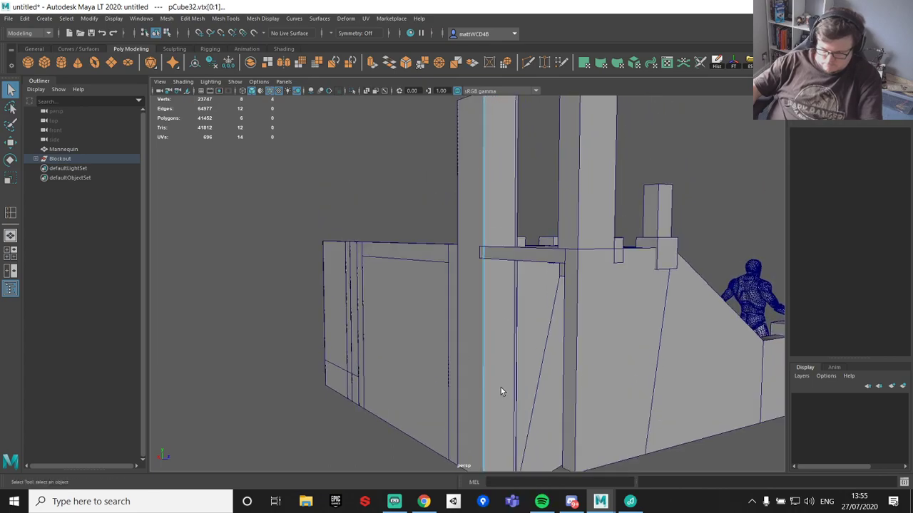
key("w")
left_click_drag(499, 421, 368, 245)
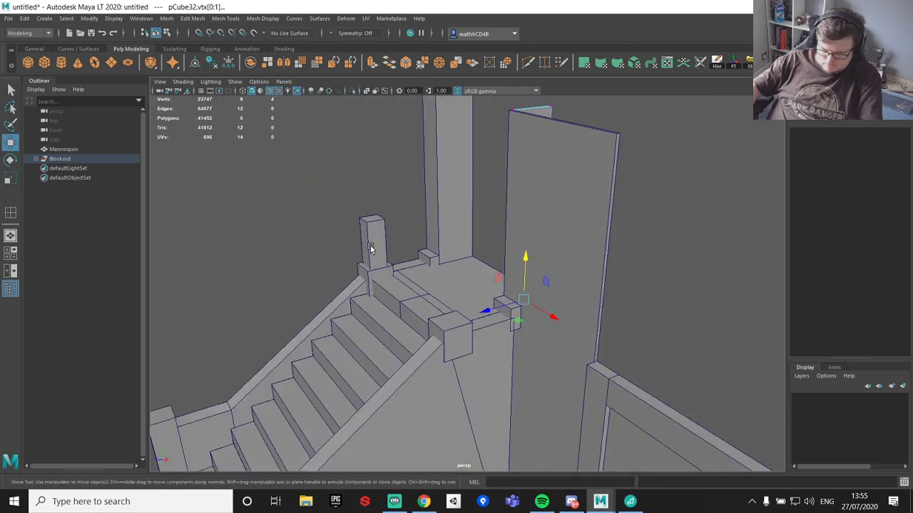
left_click(371, 245)
Clone the newel post onto the landing corner and lift a cube onto the post.
left_click_drag(394, 278, 477, 350, "shift")
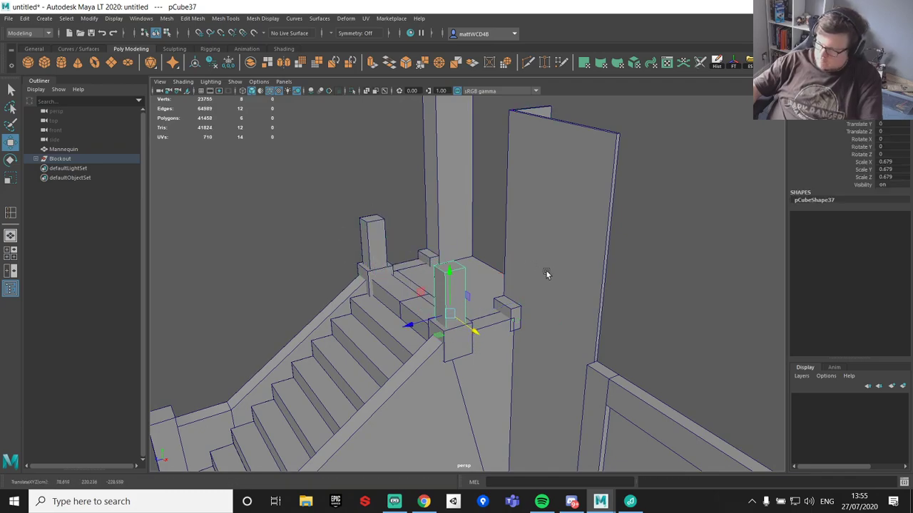
key("alt+Tab")
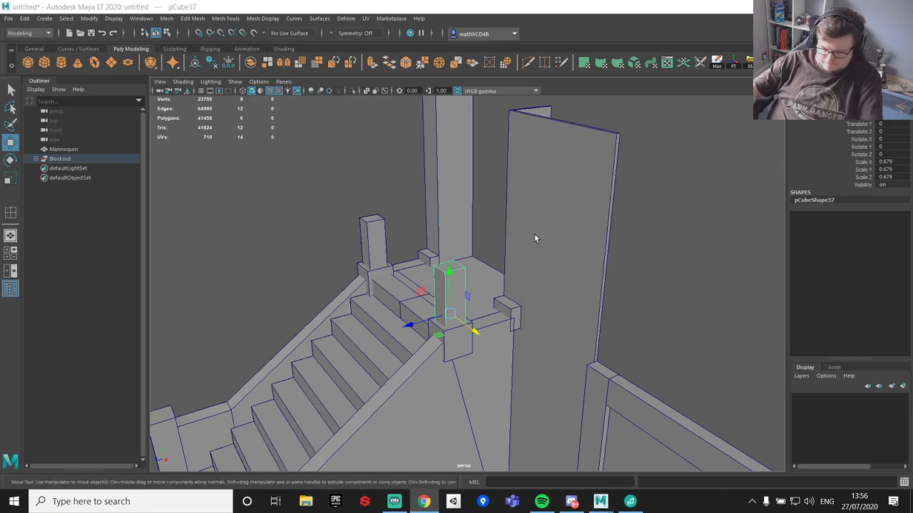
left_click(385, 271)
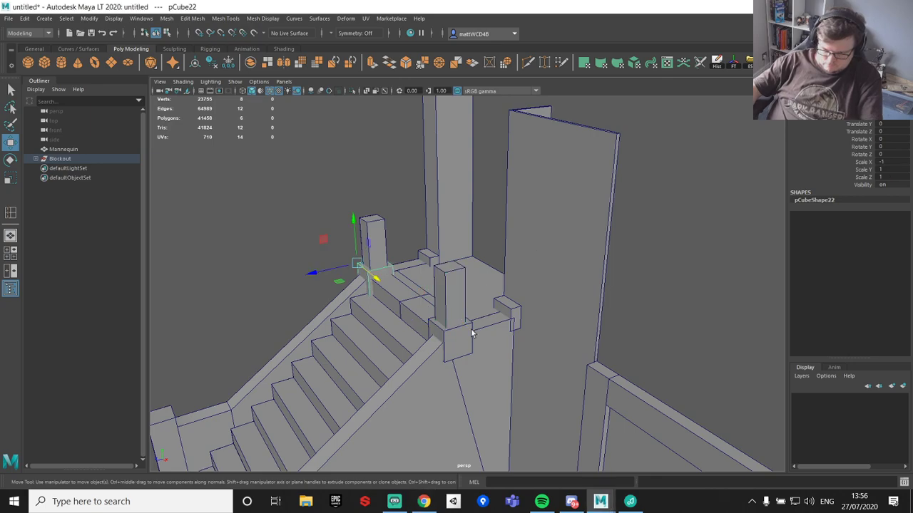
left_click(485, 319)
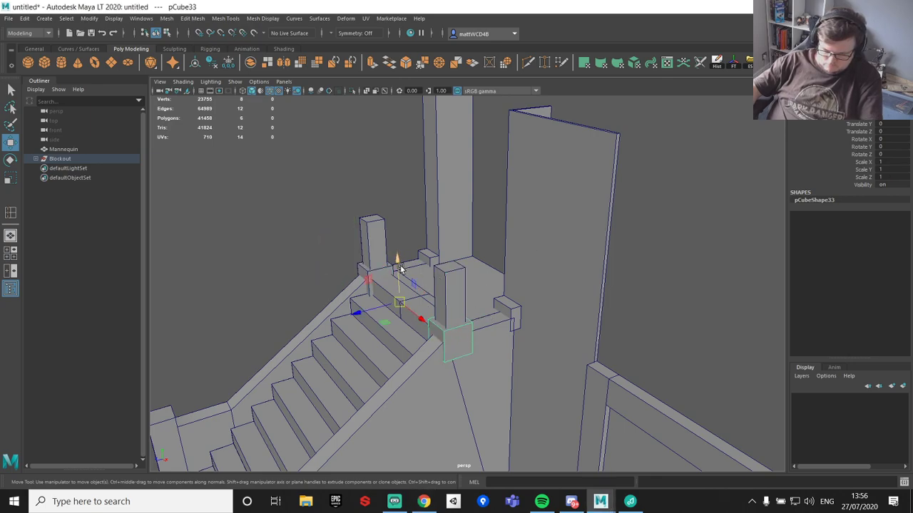
left_click_drag(397, 268, 412, 201)
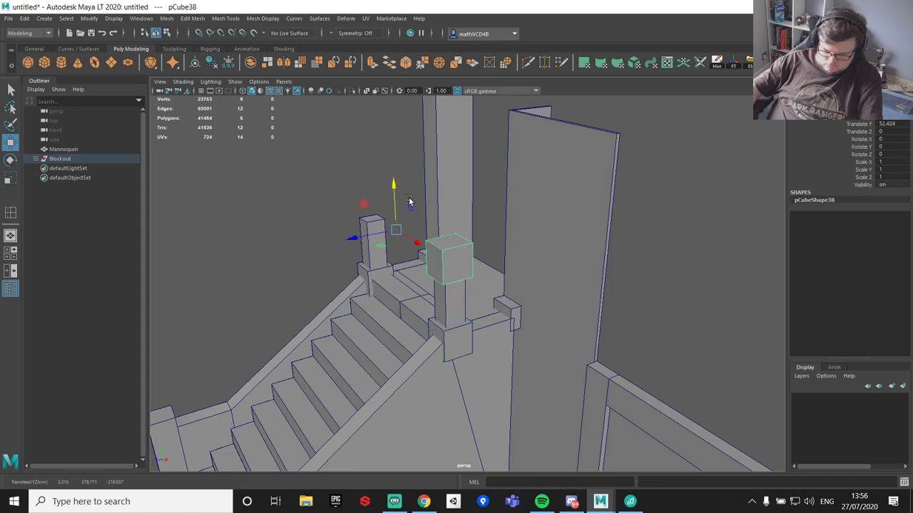
left_click(398, 261)
key("Delete")
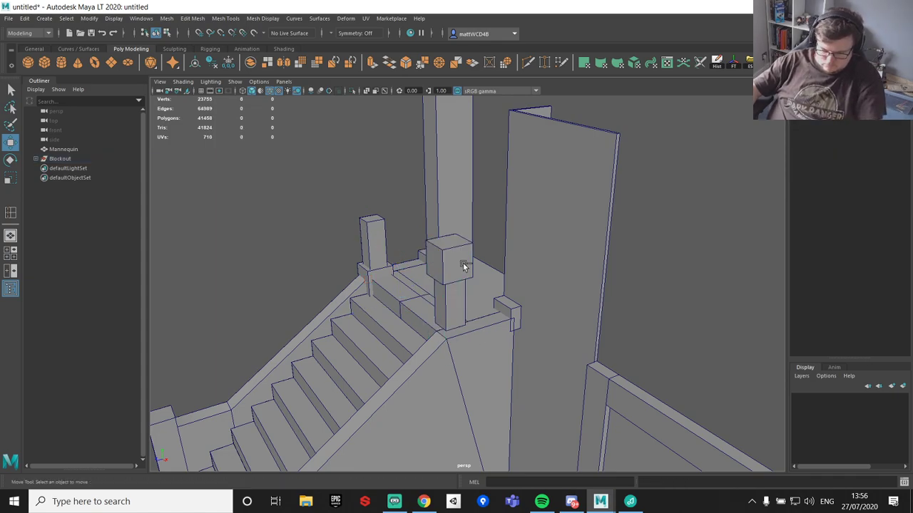
key("ctrl+z")
key("ctrl+z")
Flatten the cube and stretch its vertices into a beam spanning the posts.
key("e")
key("r")
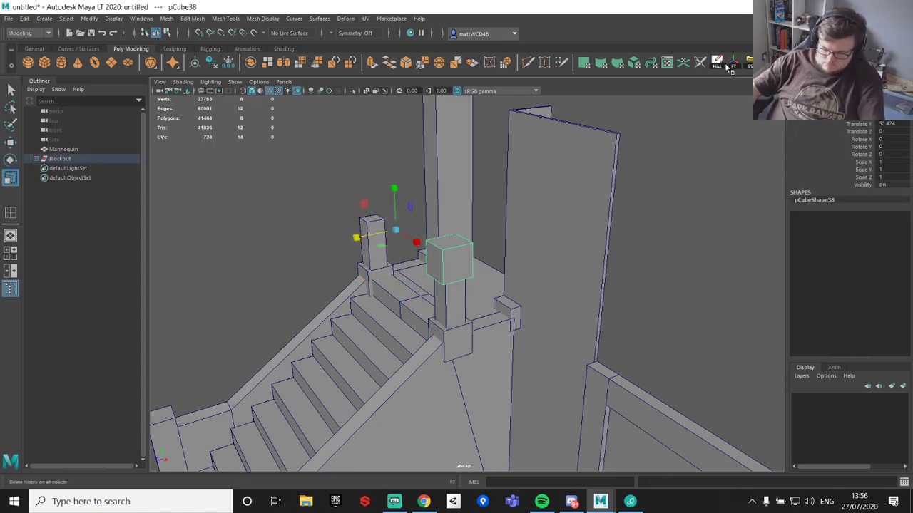
left_click_drag(445, 220, 373, 212)
key("w")
right_click_drag(375, 241, 379, 233)
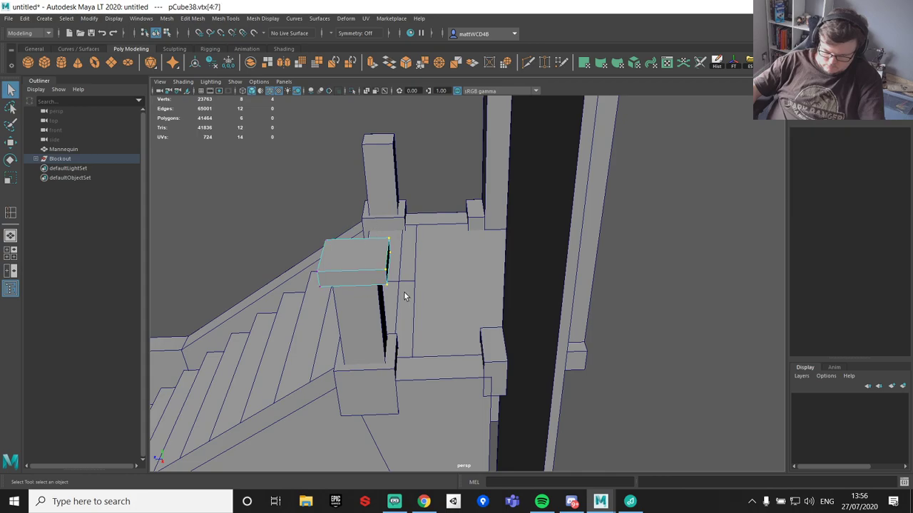
key("w")
left_click_drag(357, 261, 474, 261)
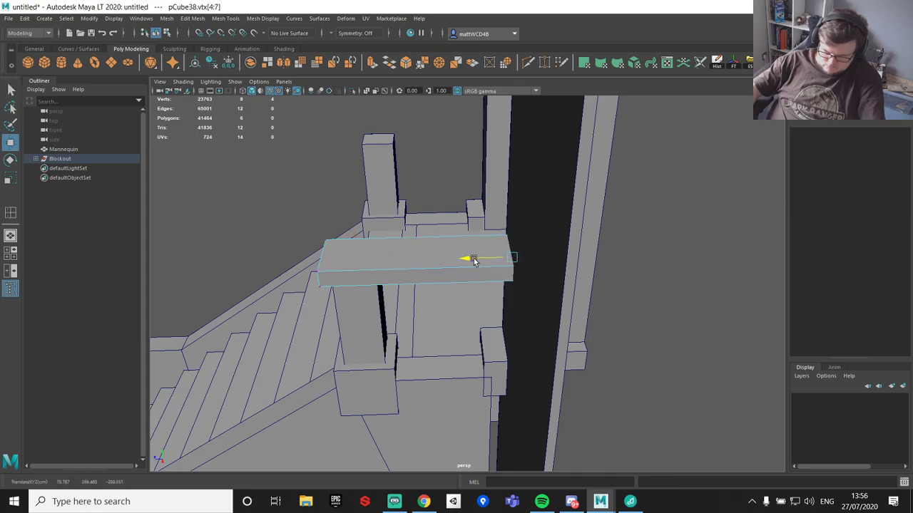
Move the second post under the beam's end.
left_click_drag(423, 340, 426, 282, "alt")
left_click(426, 281)
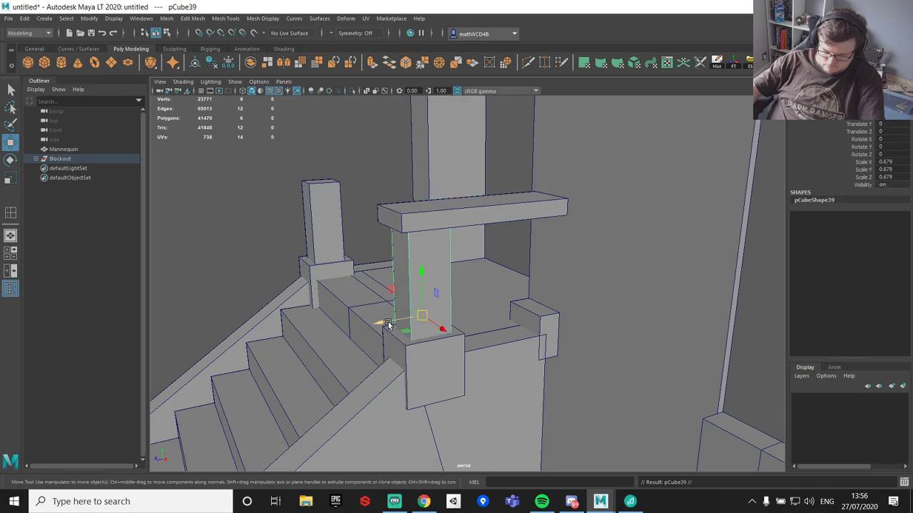
left_click_drag(388, 324, 611, 249)
scroll(525, 243, "up", 5)
Extend beam pCube14's end vertices left to reach the post.
left_click(531, 238)
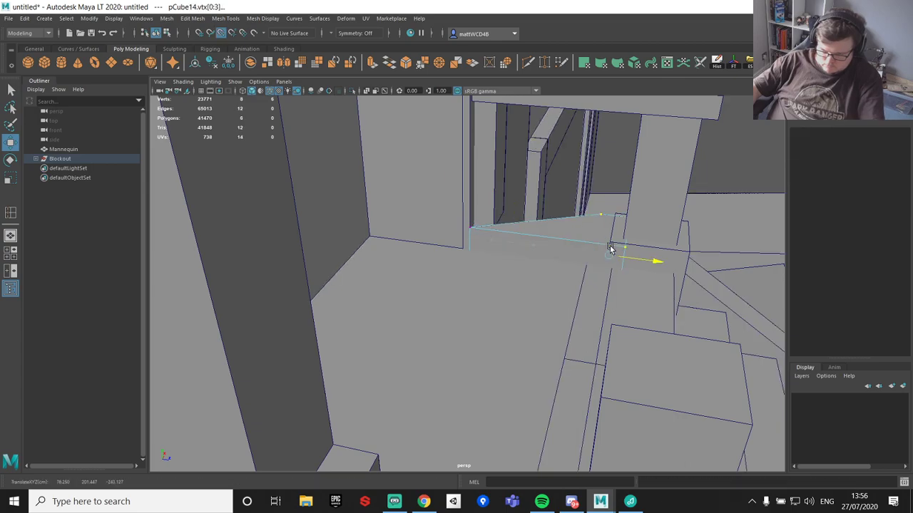
key("ctrl+z")
key("q")
left_click_drag(501, 211, 500, 211)
key("w")
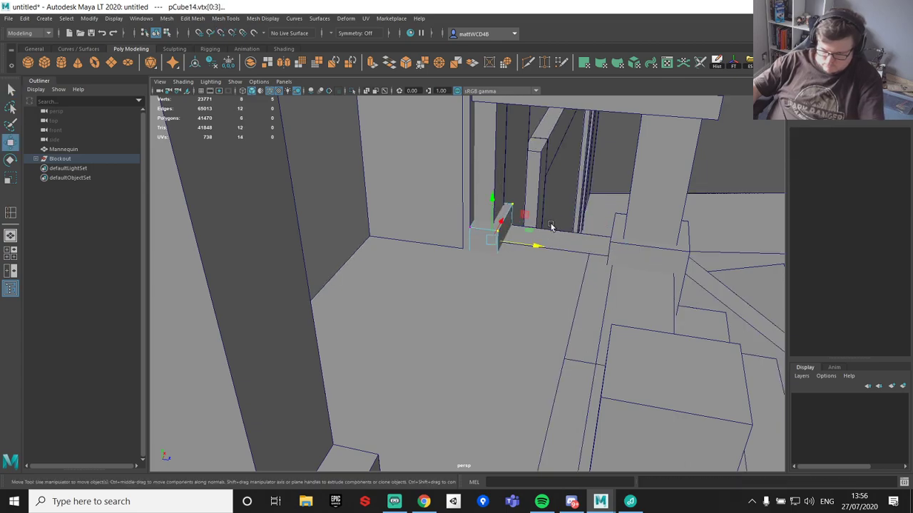
left_click_drag(542, 251, 499, 218)
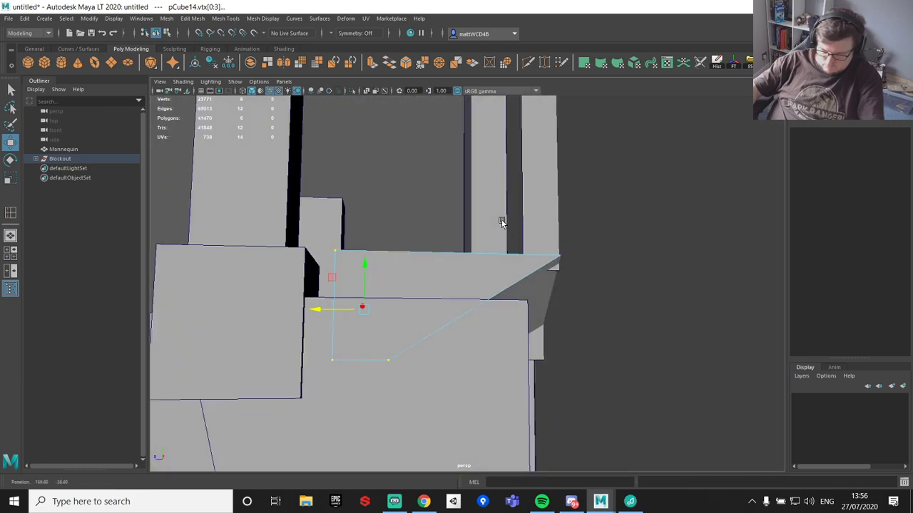
key("ctrl+z")
left_click(556, 359, "ctrl")
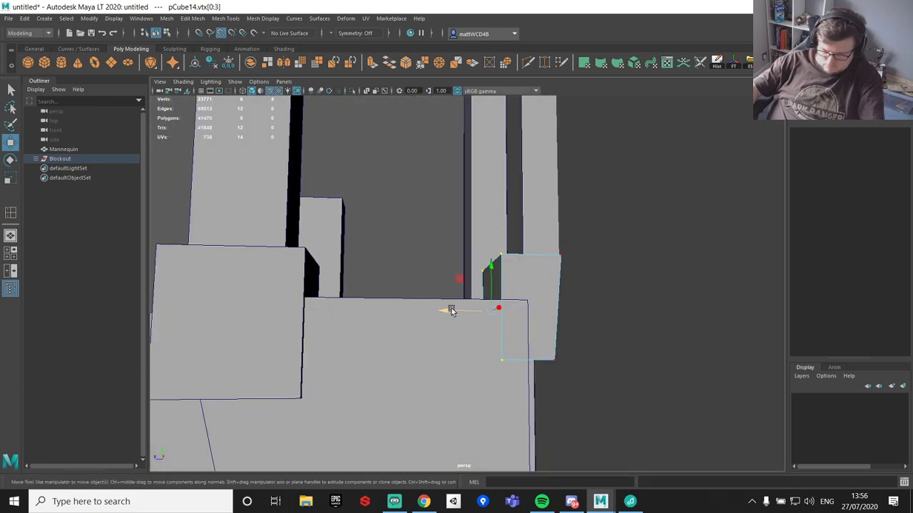
left_click_drag(451, 311, 321, 275)
Extend the beam's right end and line it up with the pillar edge.
left_click_drag(406, 224, 457, 200, "alt")
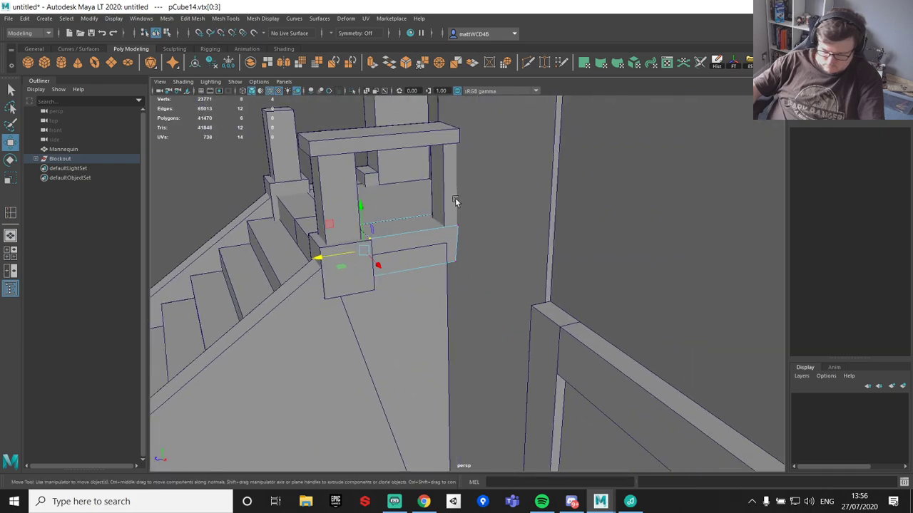
scroll(463, 228, "up", 5)
mouse_move(475, 252)
middle_mouse_down("alt")
mouse_move(445, 184)
mouse_move(477, 264)
middle_mouse_up("alt")
left_click_drag(442, 157, 561, 416)
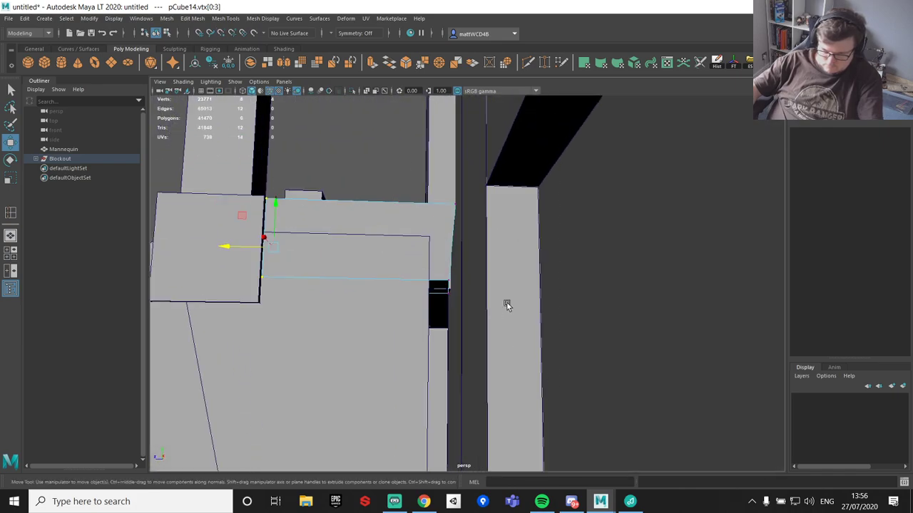
key("r")
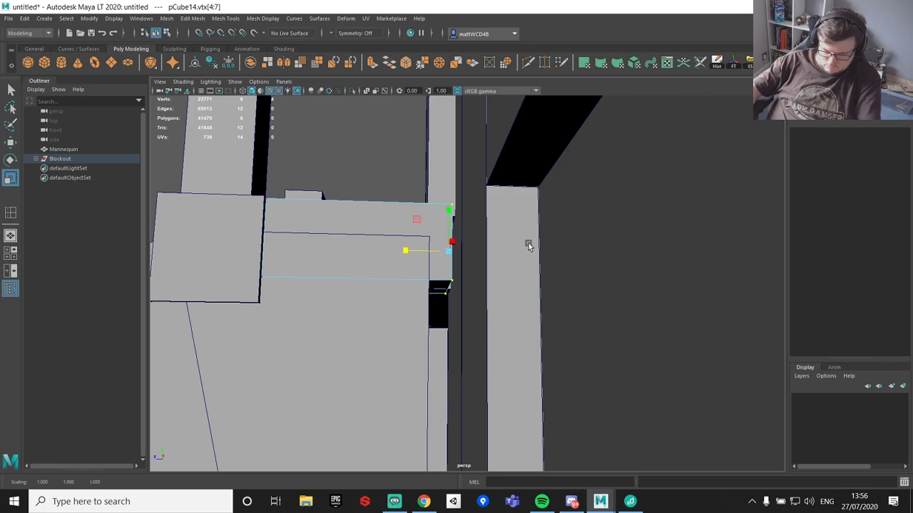
key("w")
left_click_drag(410, 254, 455, 248)
key("F8")
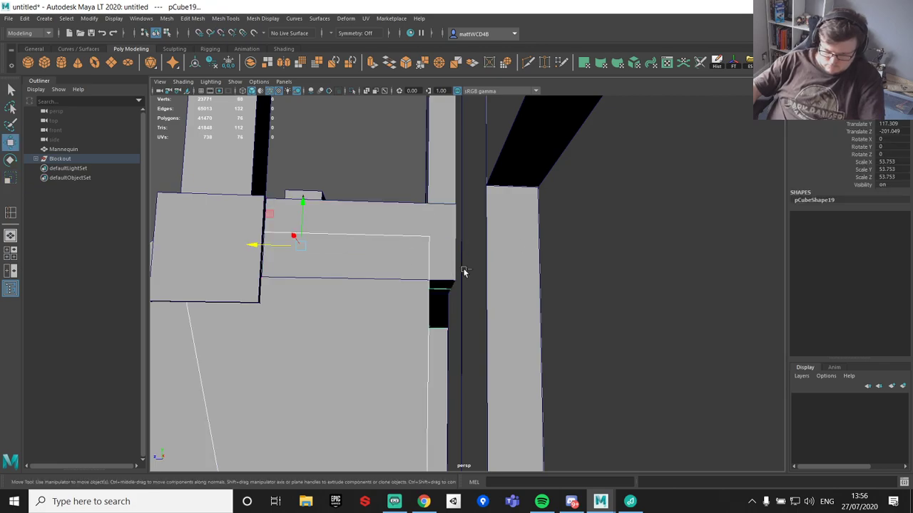
key("F8")
left_click_drag(418, 253, 428, 283)
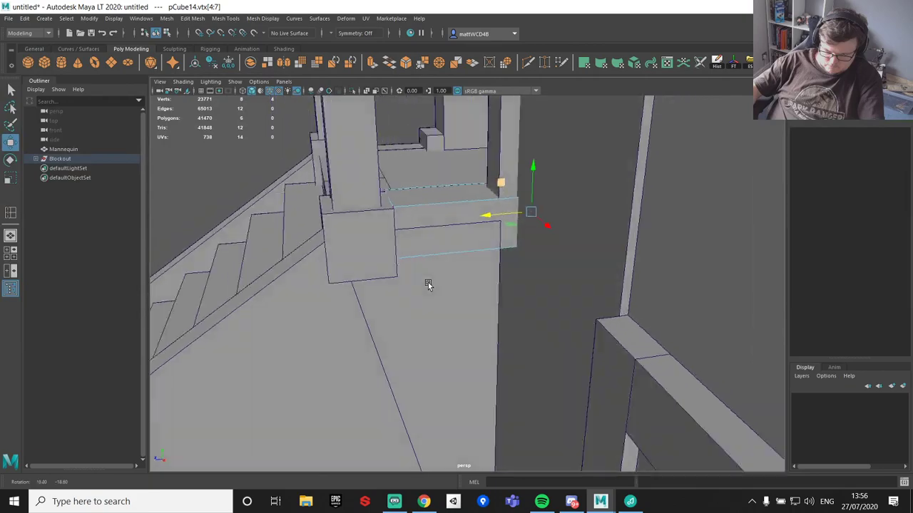
Slide the edge vertices of rail pCube13 toward the wall.
scroll(426, 274, "up", 3)
key("q")
left_click_drag(342, 212, 555, 278)
left_click_drag(555, 279, 452, 278, "alt")
key("w")
scroll(462, 228, "up", 3)
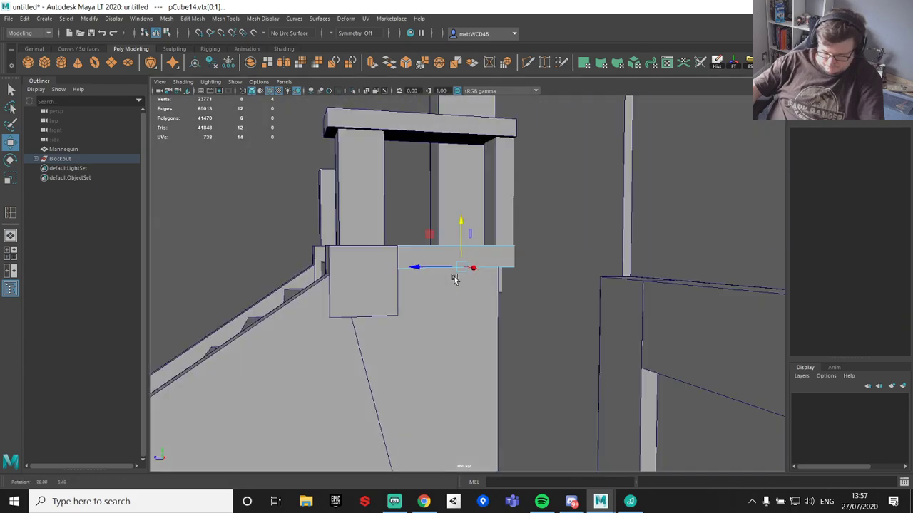
key("F8")
right_click_drag(468, 242, 412, 246)
left_click_drag(412, 246, 464, 279, "alt")
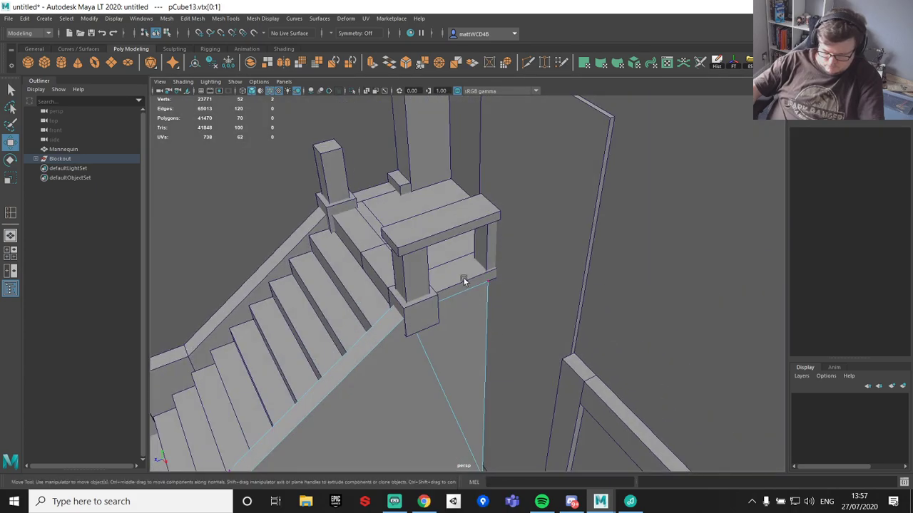
left_click_drag(445, 229, 602, 472)
scroll(562, 351, "up", 5)
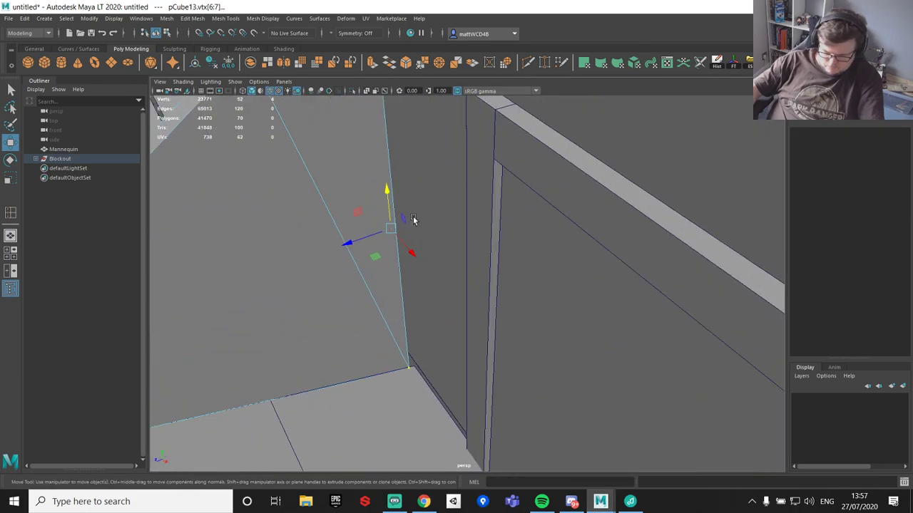
left_click_drag(352, 236, 475, 328)
left_click(389, 246)
right_click_drag(508, 242, 454, 241)
left_click_drag(454, 241, 525, 240, "alt")
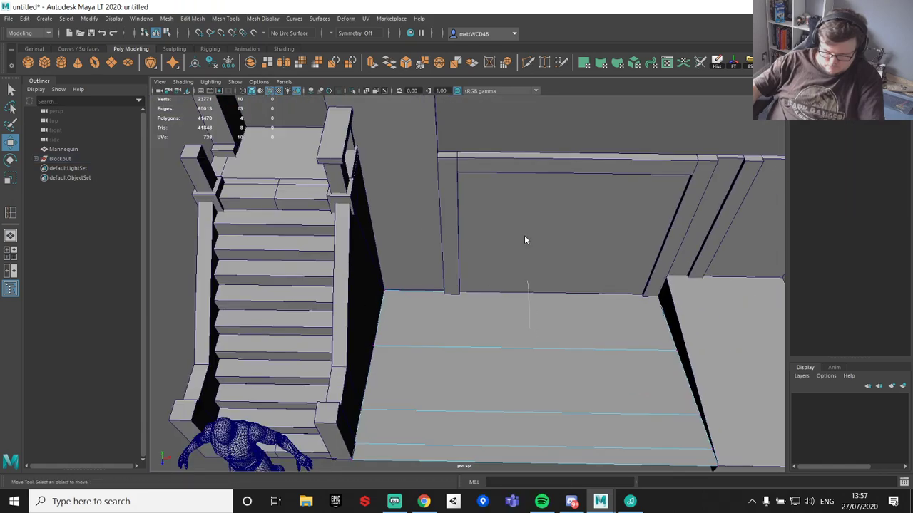
left_click(426, 301)
left_click_drag(585, 337, 438, 291, "alt")
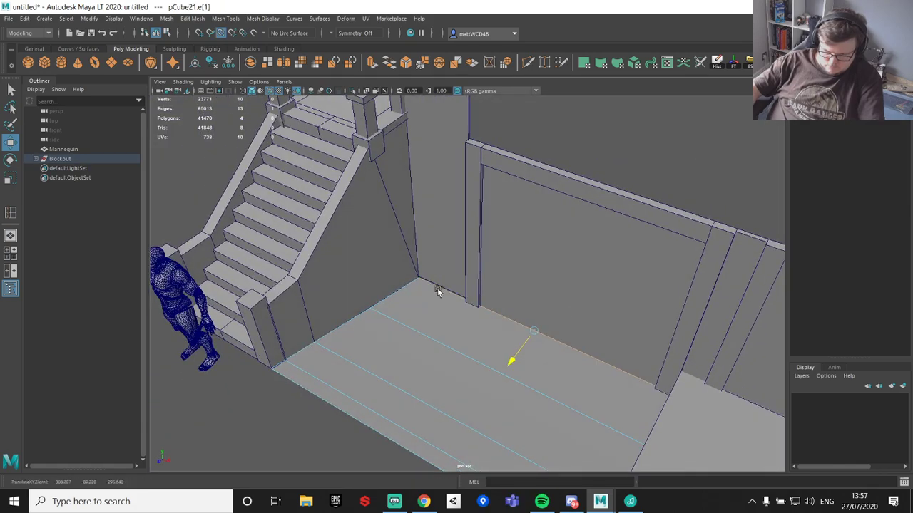
middle_click_drag(483, 281, 461, 286, "alt")
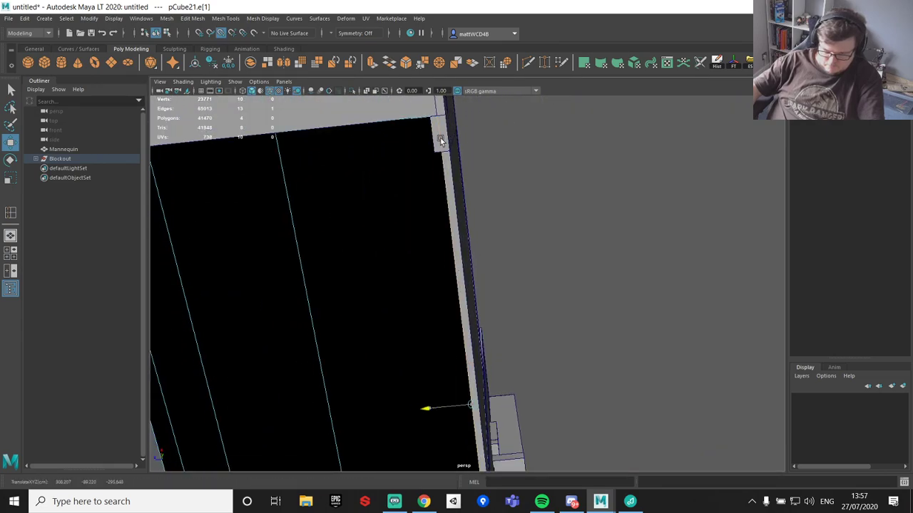
left_click_drag(449, 119, 340, 249, "alt")
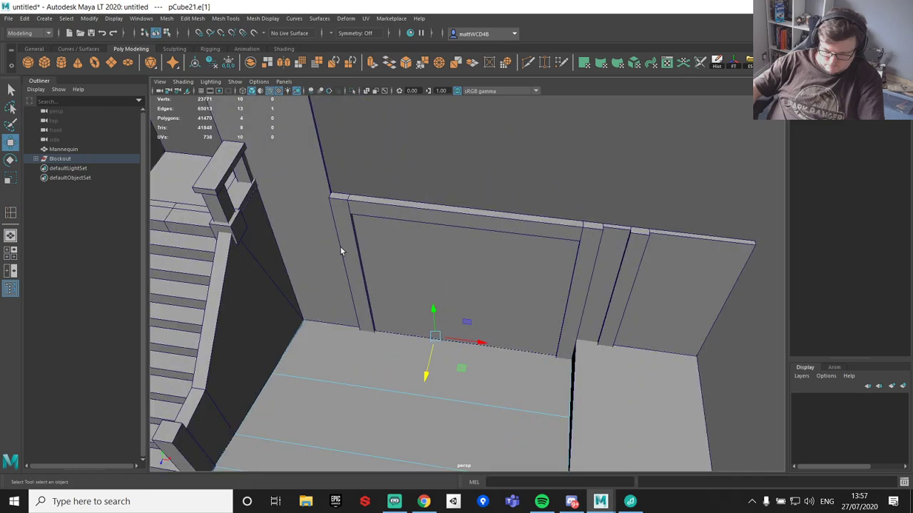
key("q")
key("F8")
left_click(397, 194)
scroll(385, 207, "down", 6)
left_click_drag(368, 217, 551, 266, "alt")
scroll(552, 266, "up", 5)
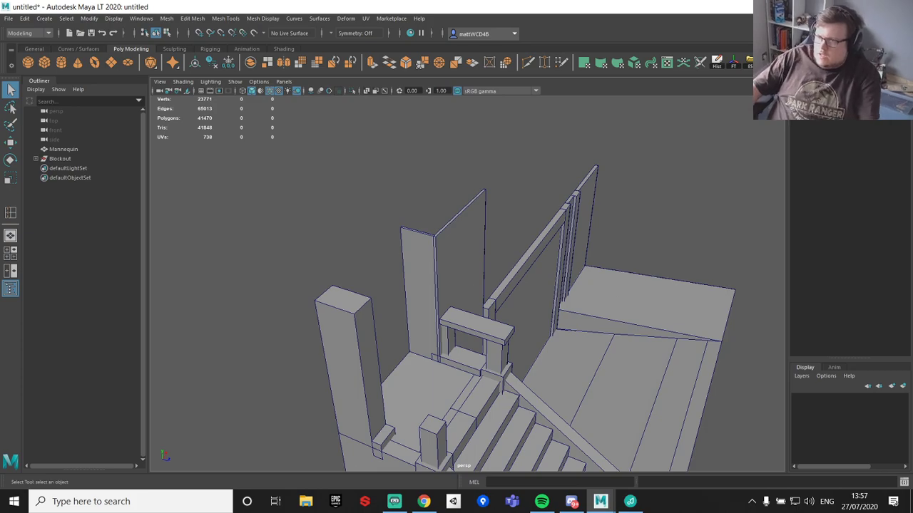
key("alt+Tab")
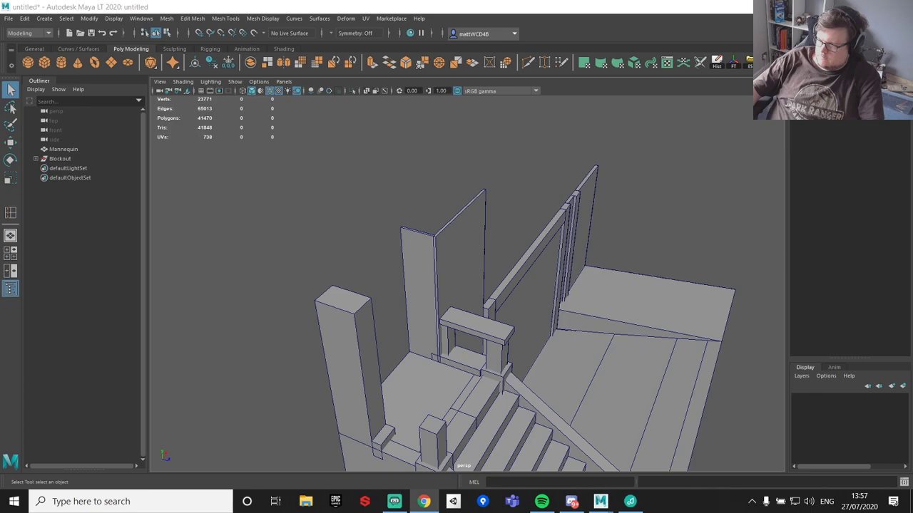
Move pCube14's face f[5] in along X, flattening the block into a strip.
scroll(514, 347, "up", 5)
middle_click_drag(553, 279, 542, 252, "alt")
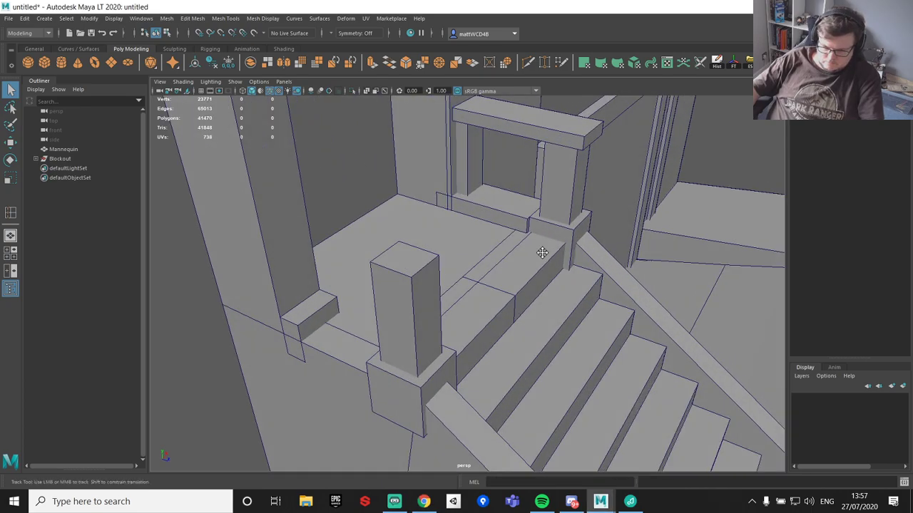
left_click_drag(542, 253, 443, 206, "alt")
left_click(546, 250)
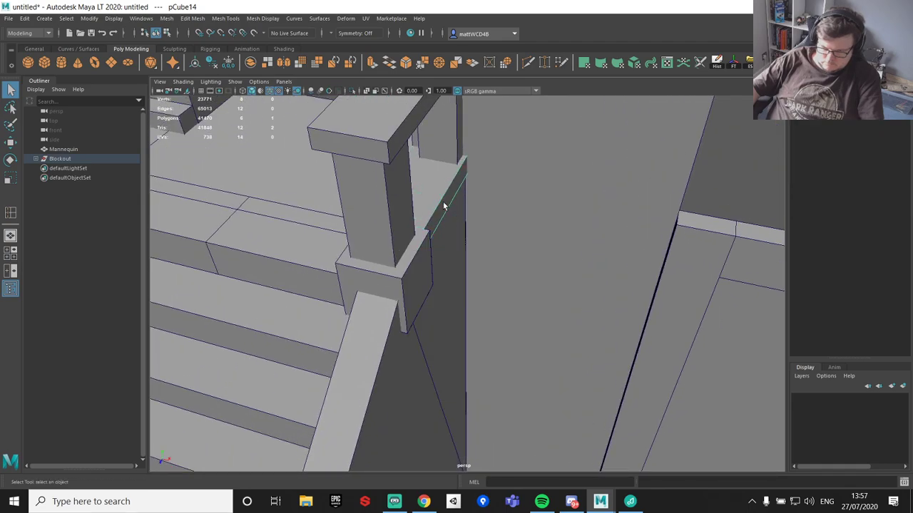
left_click(444, 205)
key("w")
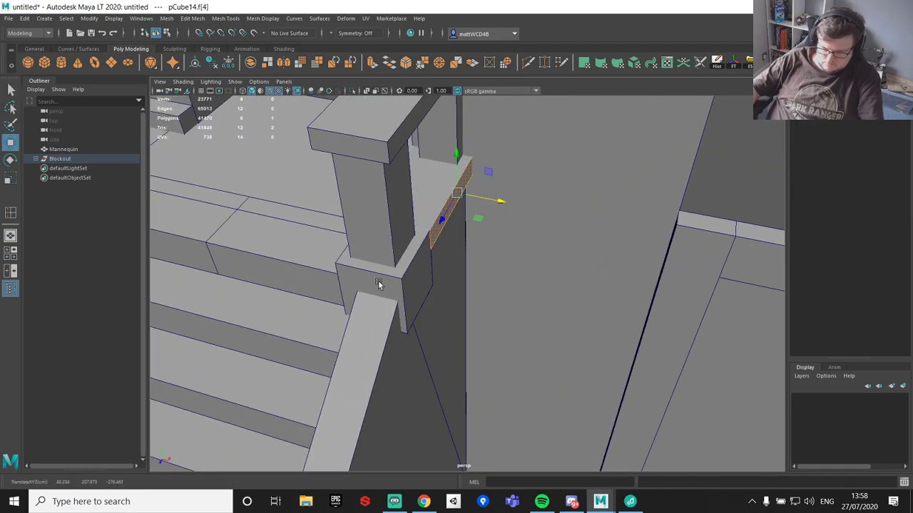
left_click_drag(379, 284, 470, 274, "alt")
left_click(418, 261)
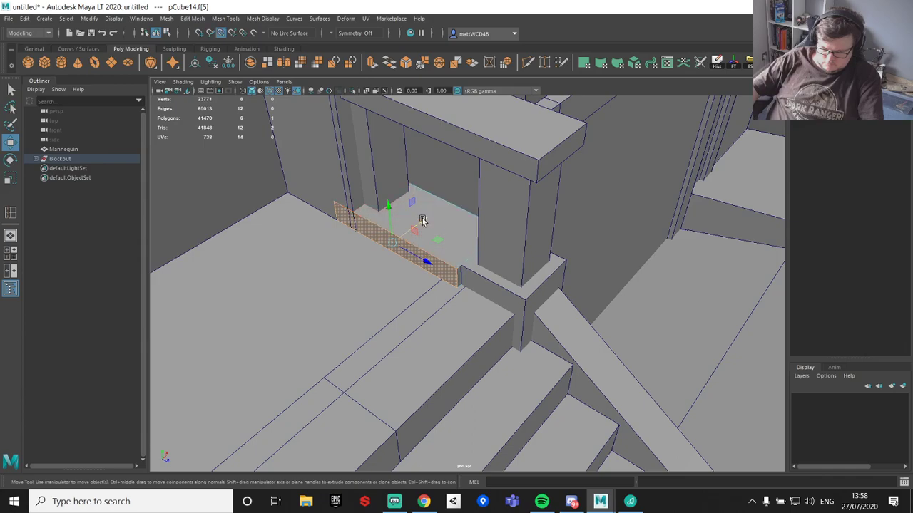
left_click_drag(423, 221, 450, 277)
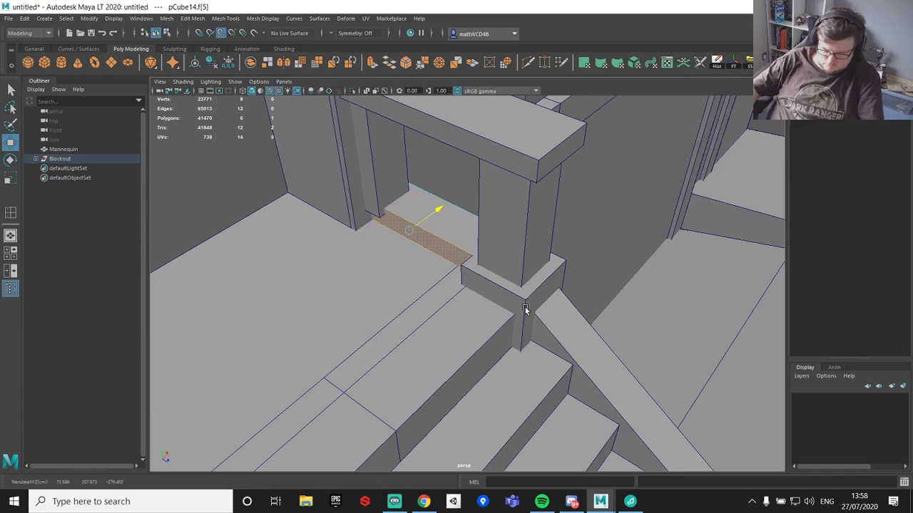
Combine the strip with the newel post, its cap and base into one mesh.
left_click_drag(528, 299, 431, 227, "alt")
key("q")
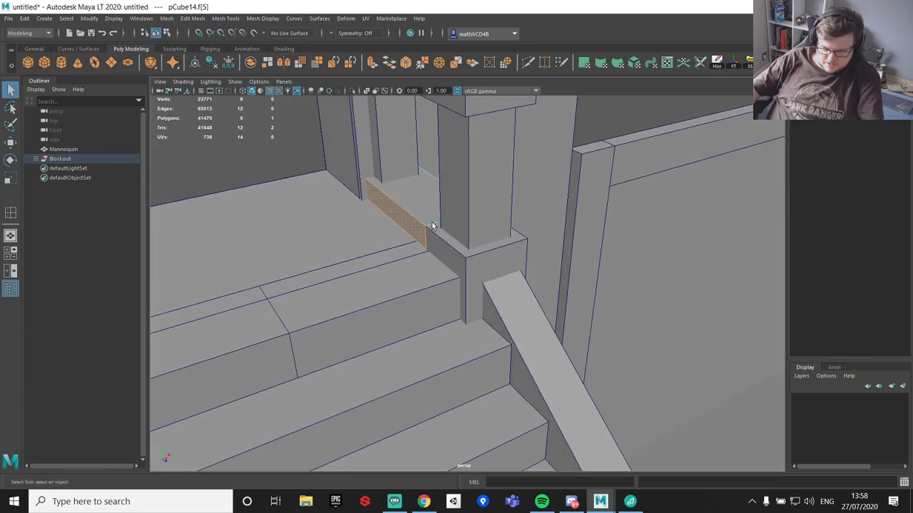
key("F8")
left_click(475, 189)
left_click_drag(475, 190, 438, 154, "alt")
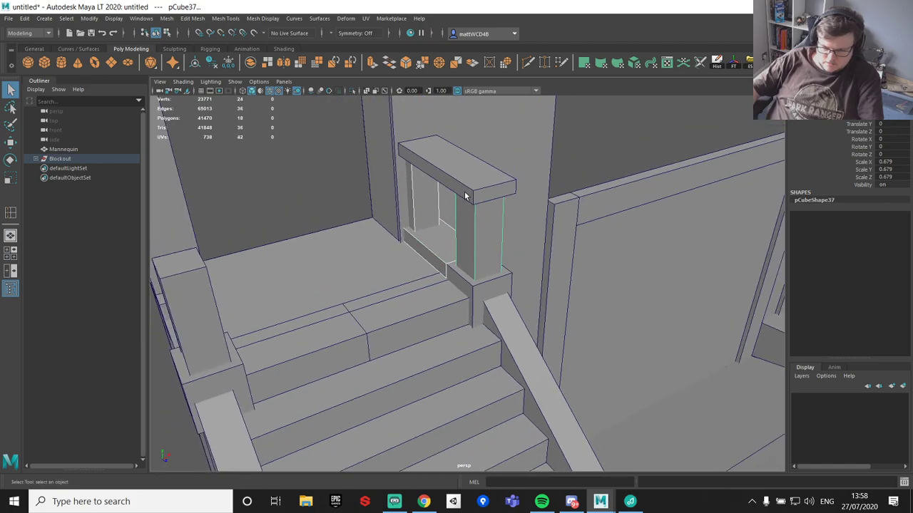
left_click(438, 153)
left_click(469, 274, "shift")
right_click_drag(469, 275, 468, 449, "shift")
left_click_drag(469, 449, 484, 320, "alt")
Delete the combined post's history and remove the old left post, pCube36.
key("w")
left_click(716, 62)
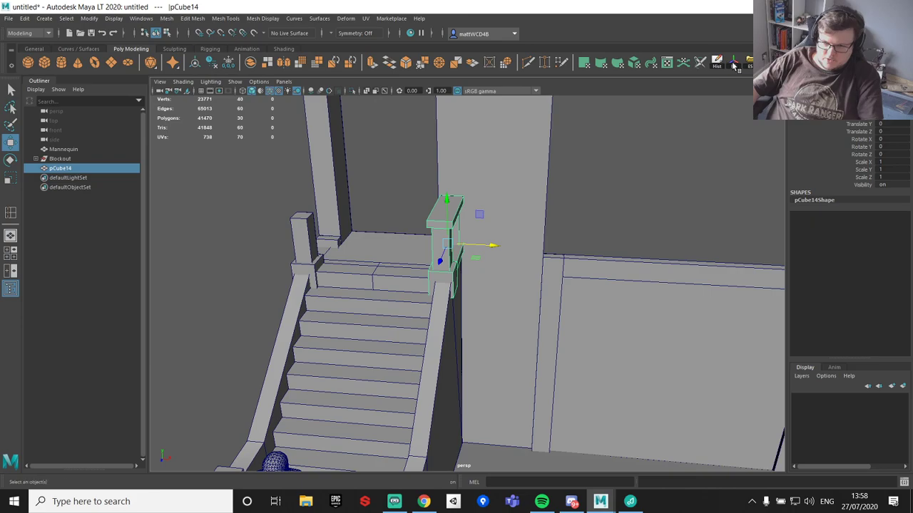
middle_click_drag(386, 284, 469, 276, "alt")
left_click_drag(468, 276, 388, 254, "alt")
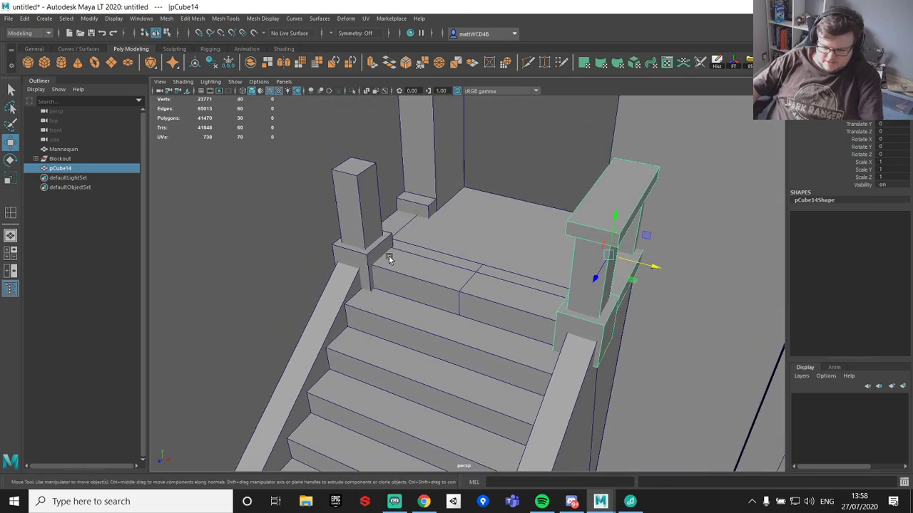
left_click(373, 220)
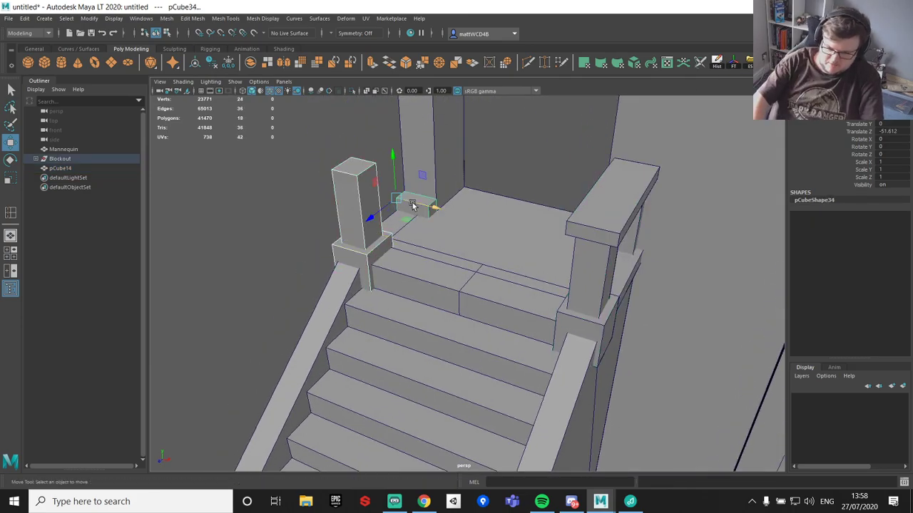
key("Delete")
Duplicate the combined newel post and mirror it to the landing's left side with Scale X -1.
left_click(596, 273)
left_click_drag(596, 273, 456, 280, "alt")
key("d")
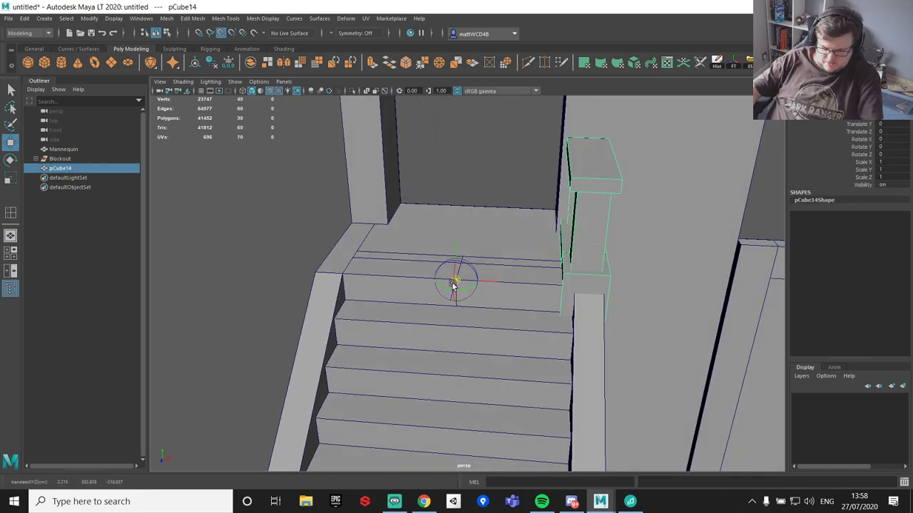
key("ctrl+d")
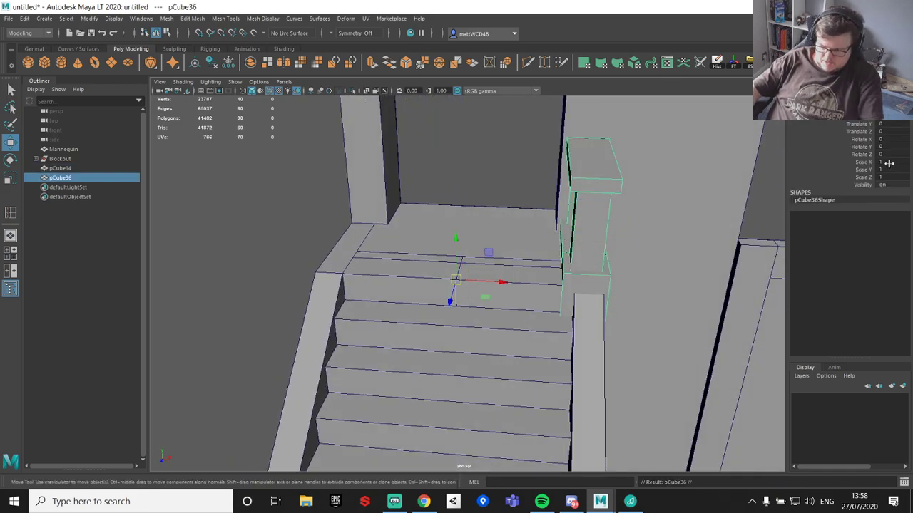
type("-1")
key("Return")
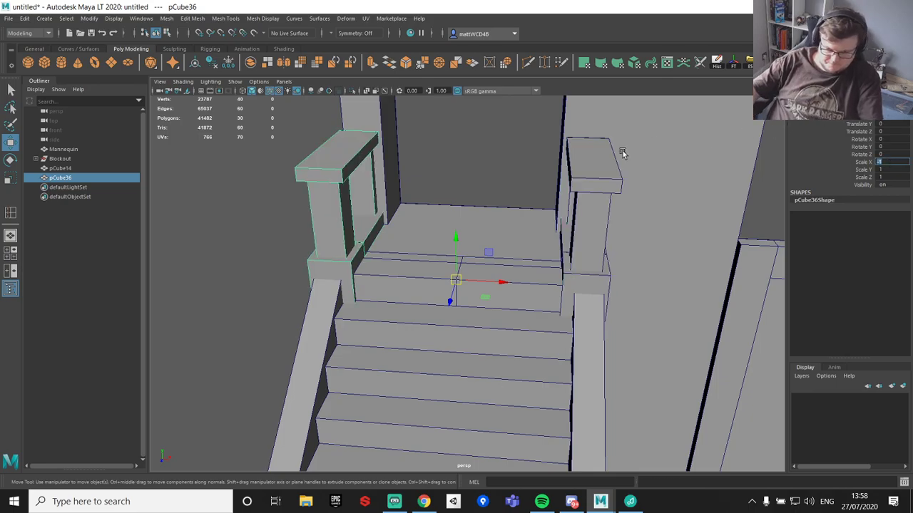
left_click(450, 149)
Slide a copy of the left post across the landing and scale it wide into a back panel.
left_click_drag(450, 149, 733, 235, "alt")
left_click(367, 222)
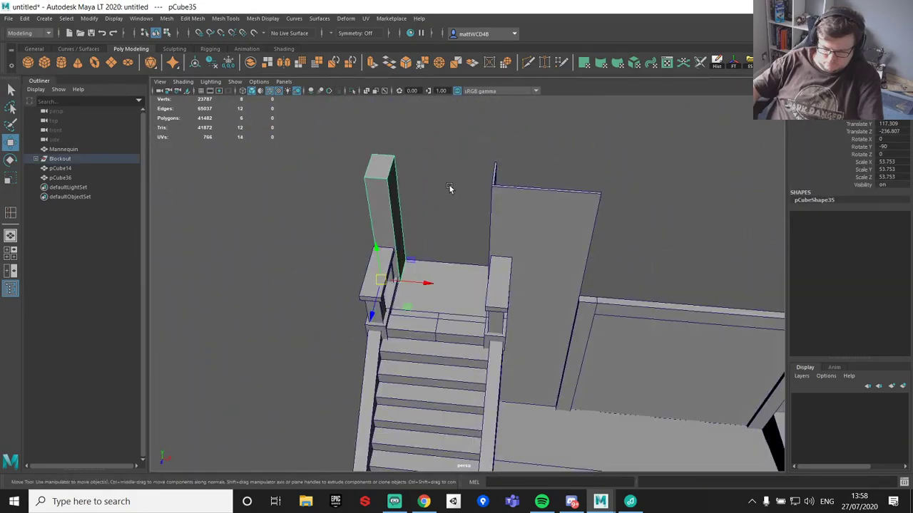
left_click_drag(449, 187, 397, 281, "alt")
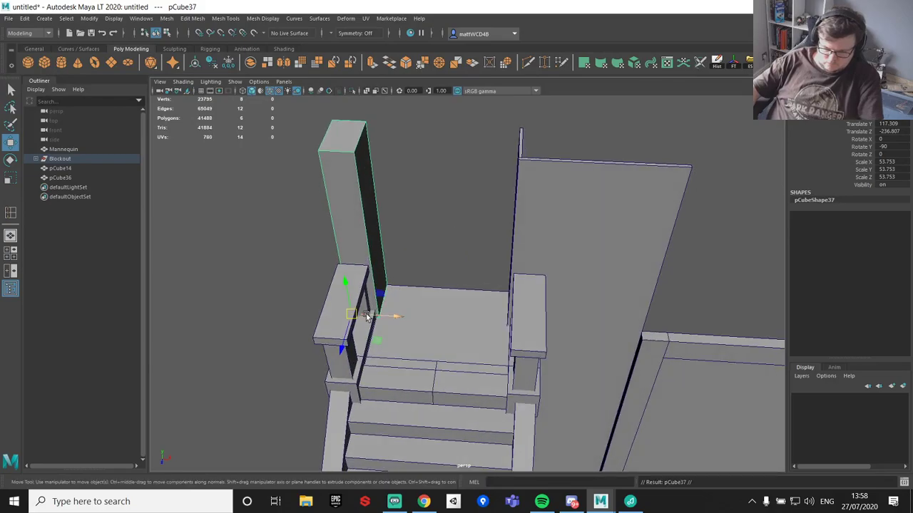
left_click_drag(347, 320, 425, 307)
key("r")
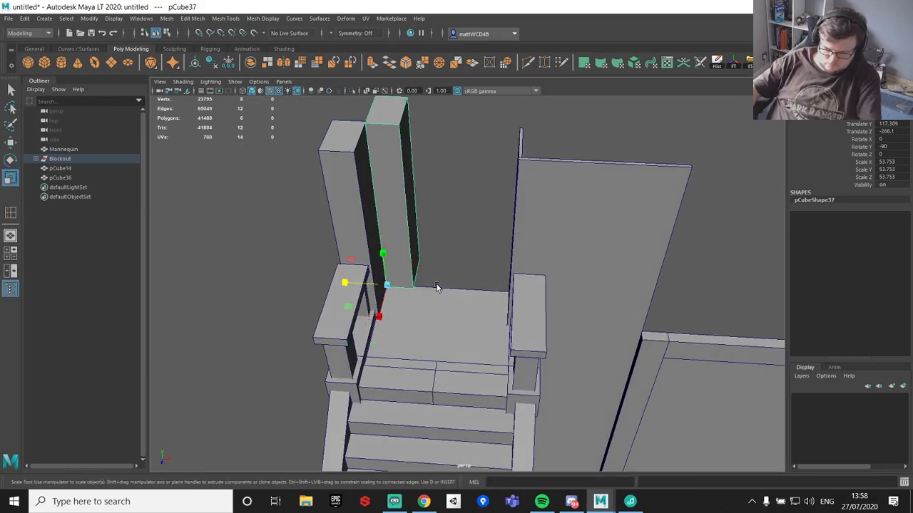
left_click_drag(341, 279, 193, 251)
Move the panel's right-edge vertices inward so it fills the opening at the top of the stairs.
key("q")
left_click_drag(399, 163, 470, 223)
left_click_drag(489, 133, 590, 406)
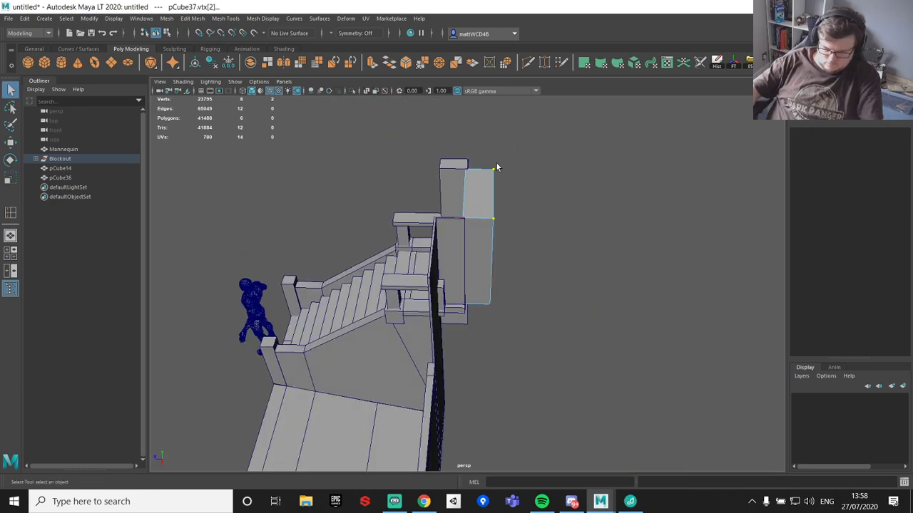
left_click_drag(485, 143, 592, 456)
key("w")
left_click_drag(499, 252, 466, 252)
scroll(489, 186, "down", 3)
left_click_drag(490, 185, 462, 231, "alt")
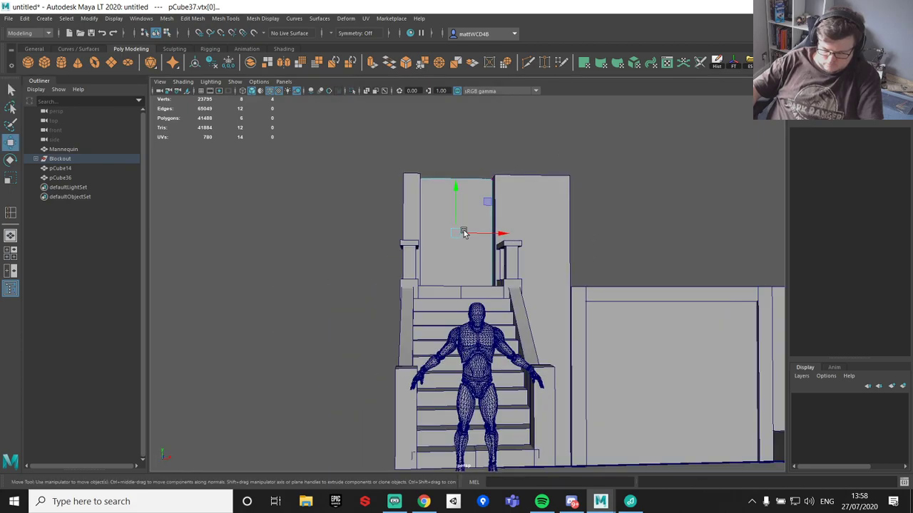
scroll(463, 231, "up", 2)
key("q")
left_click_drag(350, 178, 556, 306)
scroll(517, 284, "down", 2)
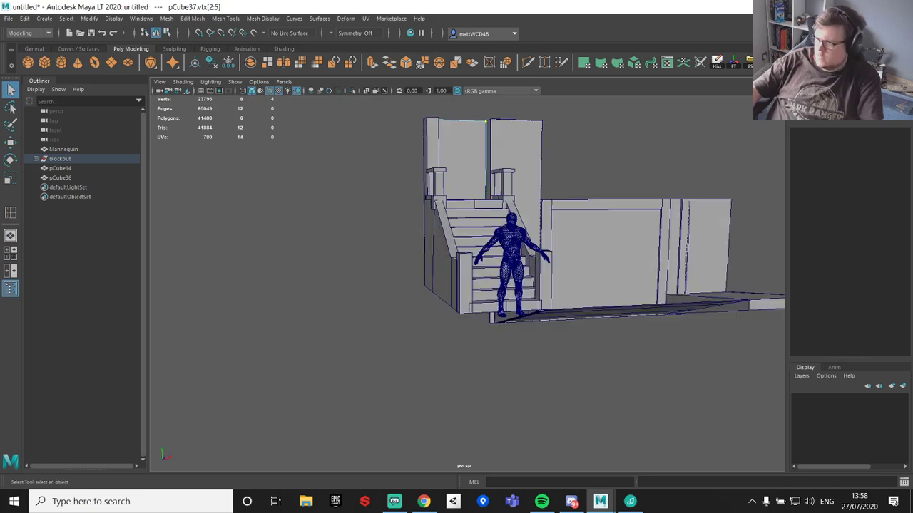
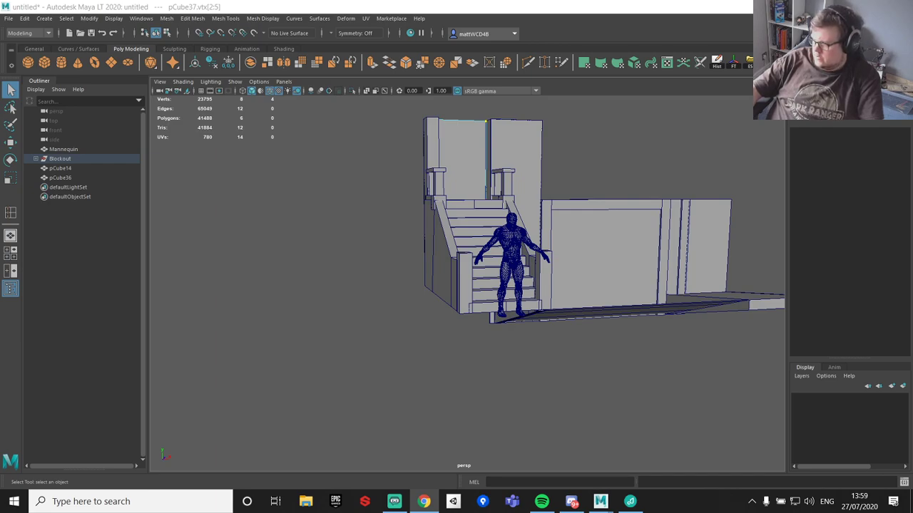
Move the mannequin up onto the top landing of the stairs.
left_click(486, 245)
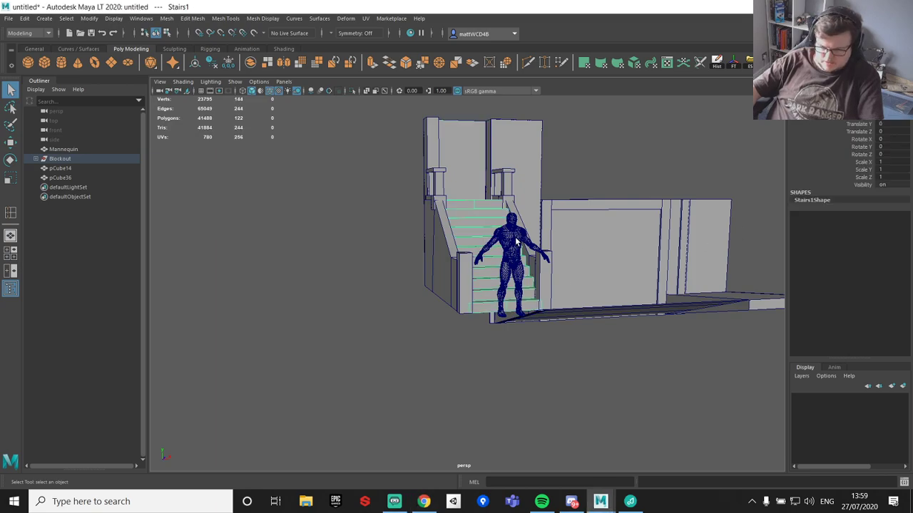
left_click_drag(486, 246, 483, 325, "alt")
key("w")
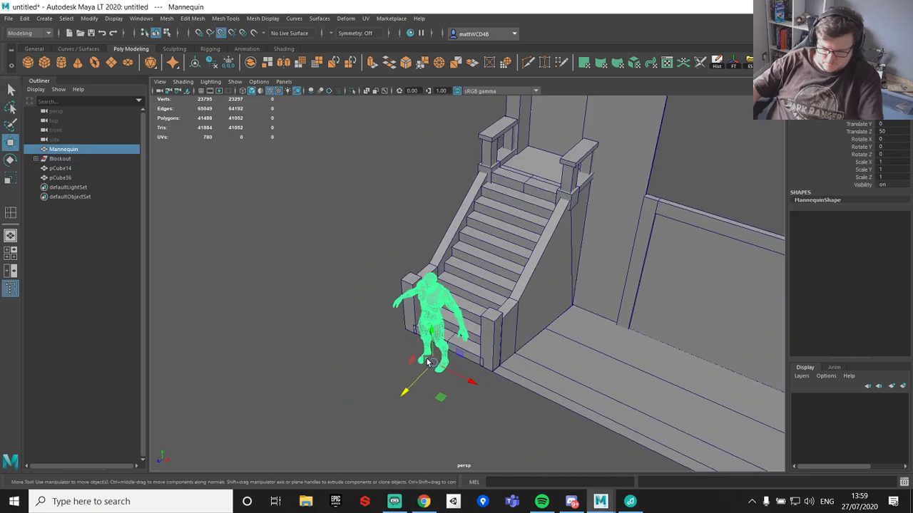
left_click_drag(428, 361, 511, 204)
key("f")
left_click_drag(563, 189, 493, 193, "alt")
Raise the top vertices of the back panel (pCube37) behind the landing.
left_click(424, 193)
right_click_drag(427, 190, 339, 183)
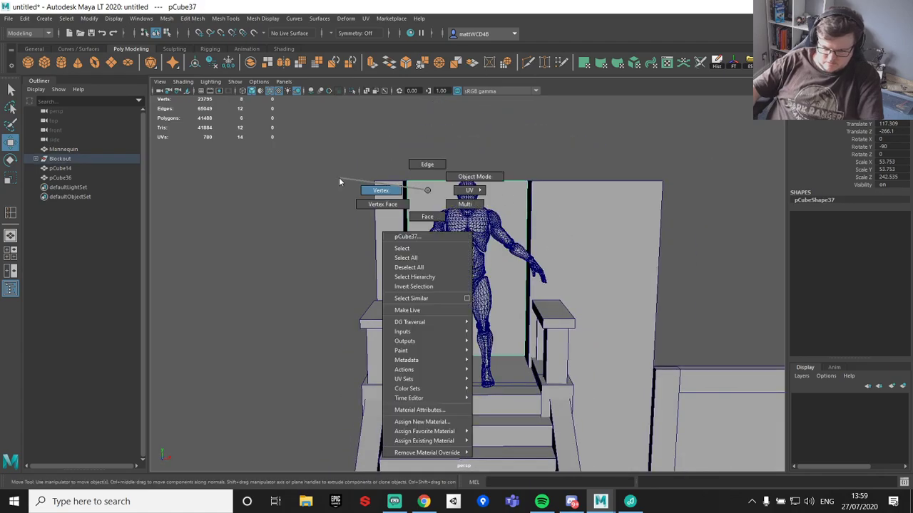
left_click_drag(350, 147, 614, 241)
left_click_drag(466, 143, 462, 77)
scroll(496, 164, "down", 2)
left_click_drag(516, 175, 449, 161, "alt")
scroll(444, 240, "up", 5)
Raise the pillar's (pCube35) two top vertices to the wall height.
left_click(383, 253)
right_click_drag(385, 242, 319, 216)
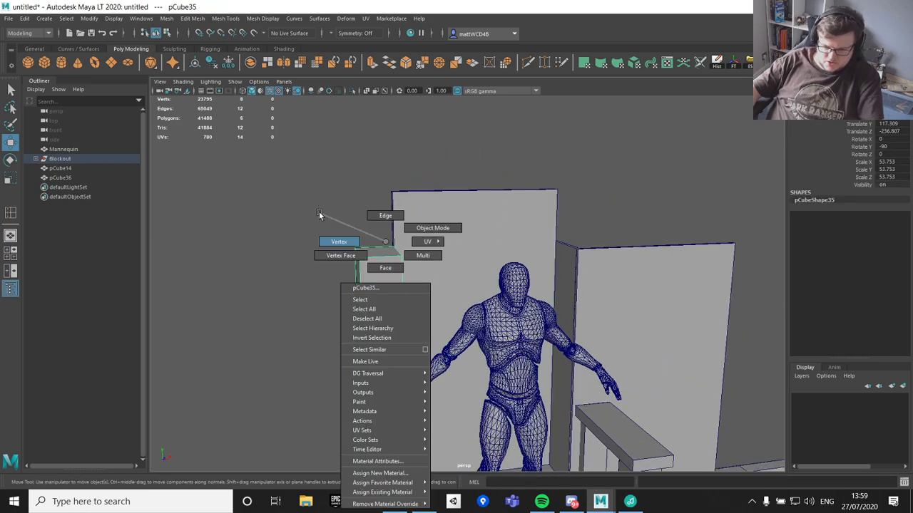
left_click_drag(328, 235, 440, 274)
left_click_drag(380, 214, 380, 157)
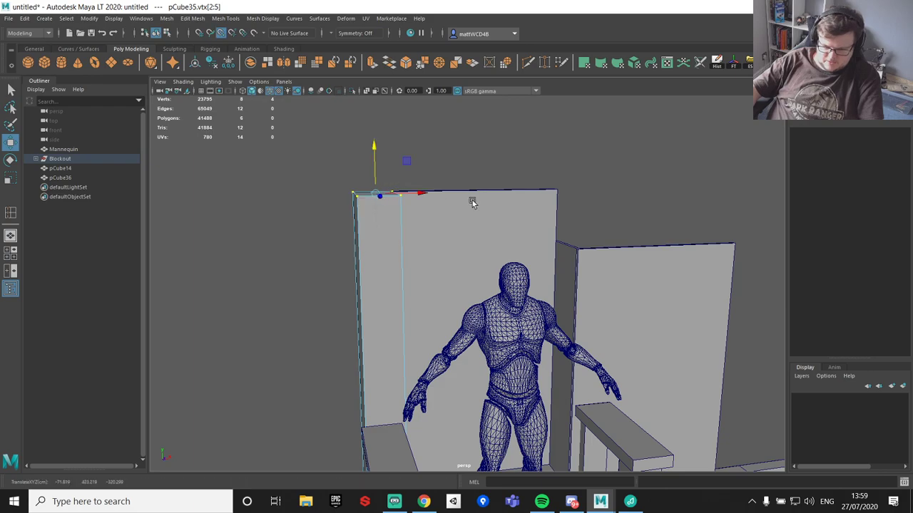
Raise the tall side panel's (pCube20) four top vertices to the wall height.
left_click(628, 279)
left_click_drag(628, 279, 499, 216, "alt")
key("q")
key("w")
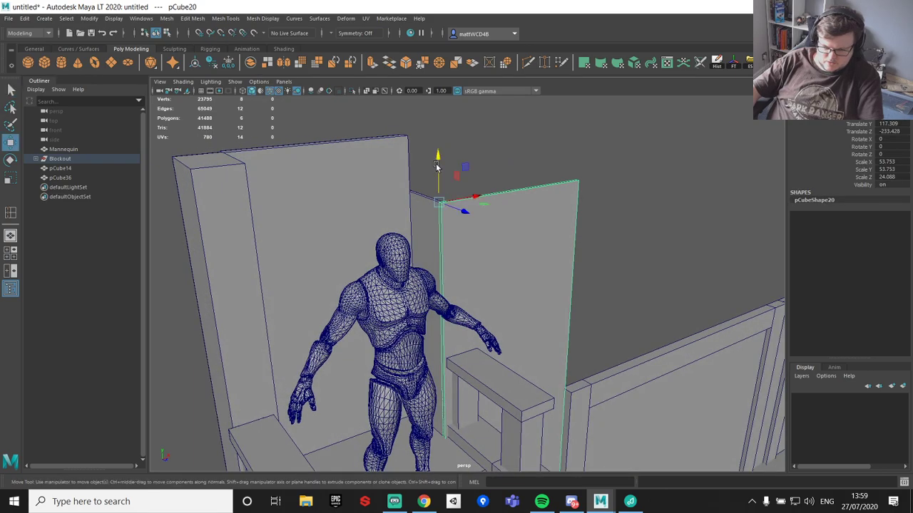
right_click_drag(518, 210, 471, 211)
left_click_drag(408, 141, 652, 215)
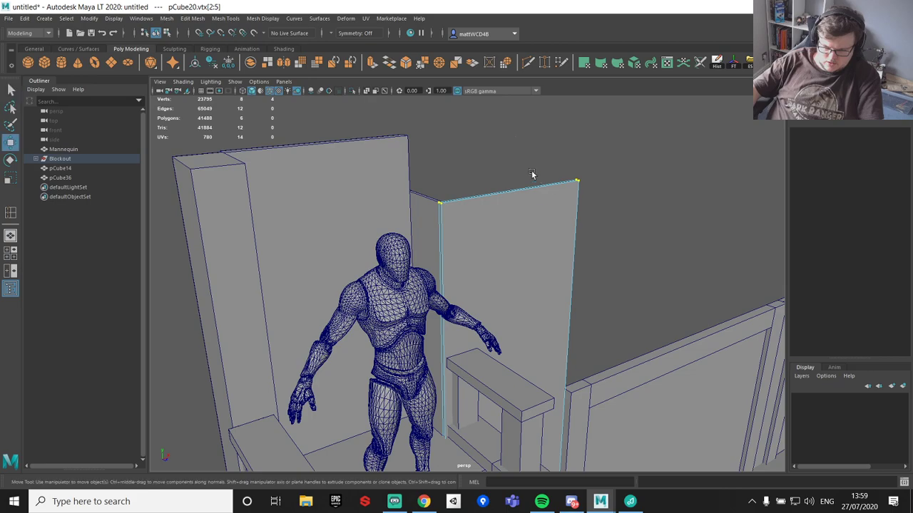
left_click_drag(512, 144, 513, 84)
Reselect the tall side panel and bring it into view.
left_click(422, 207)
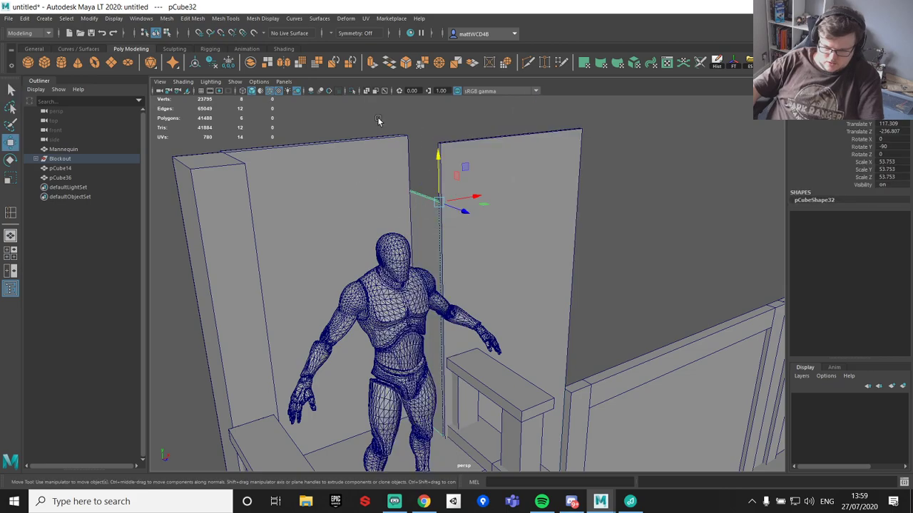
scroll(486, 261, "down", 3)
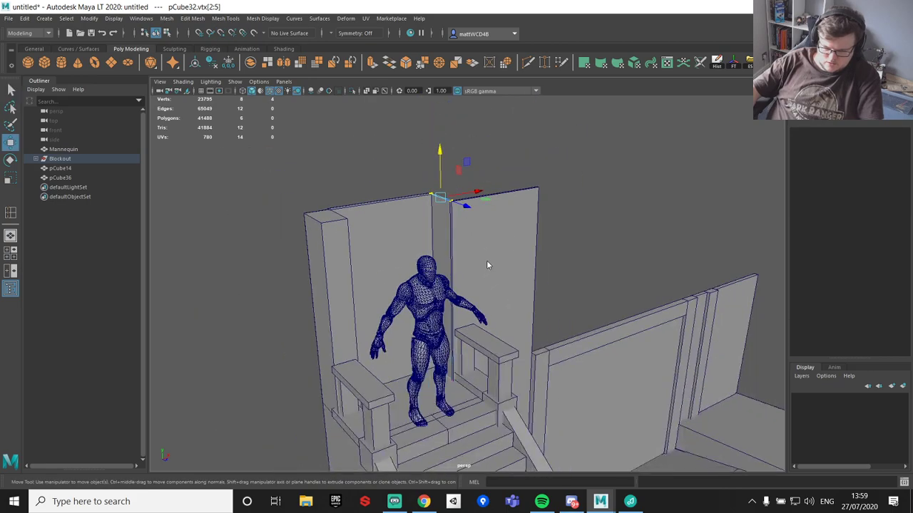
left_click(528, 244)
left_click_drag(529, 244, 490, 281, "alt")
right_click_drag(489, 281, 477, 298, "shift")
middle_click_drag(477, 298, 528, 278, "alt")
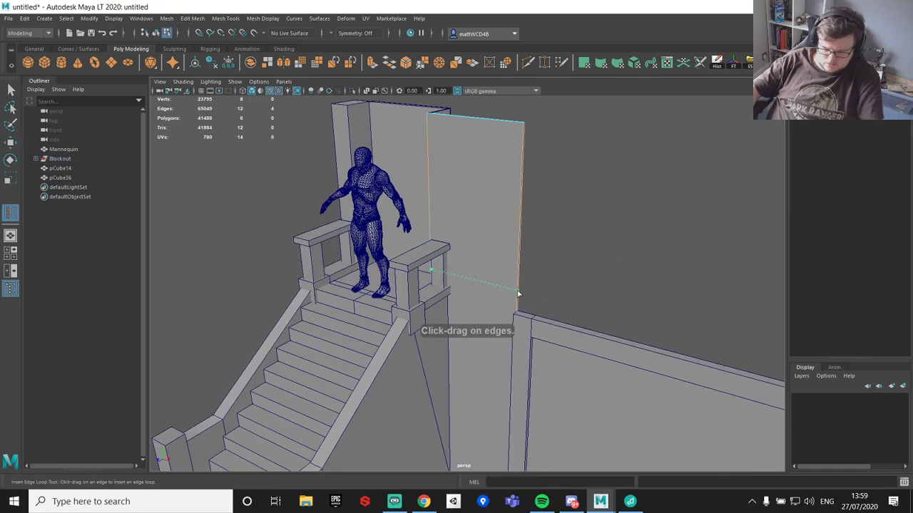
Add an edge loop to pCube20 and extrude its side face along X across the door.
left_click(519, 293)
key("w")
left_click_drag(472, 238, 472, 237)
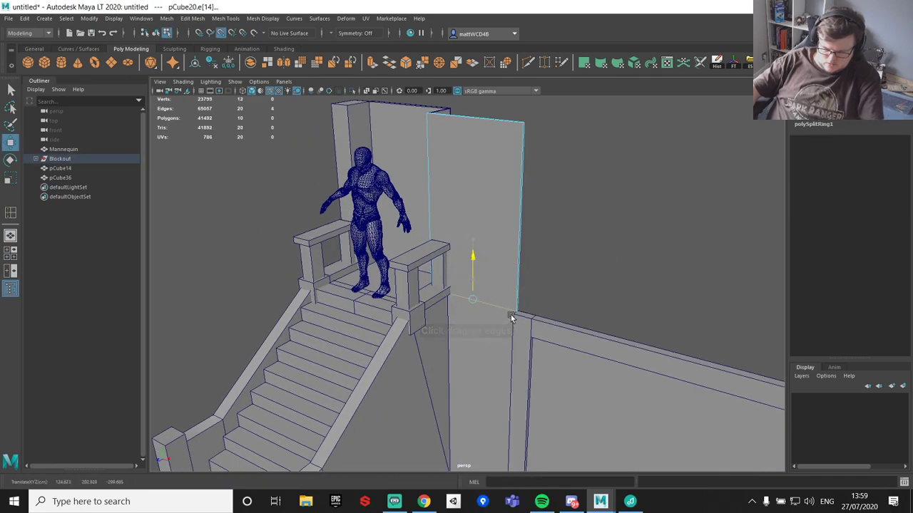
key("q")
right_click_drag(505, 223, 552, 210)
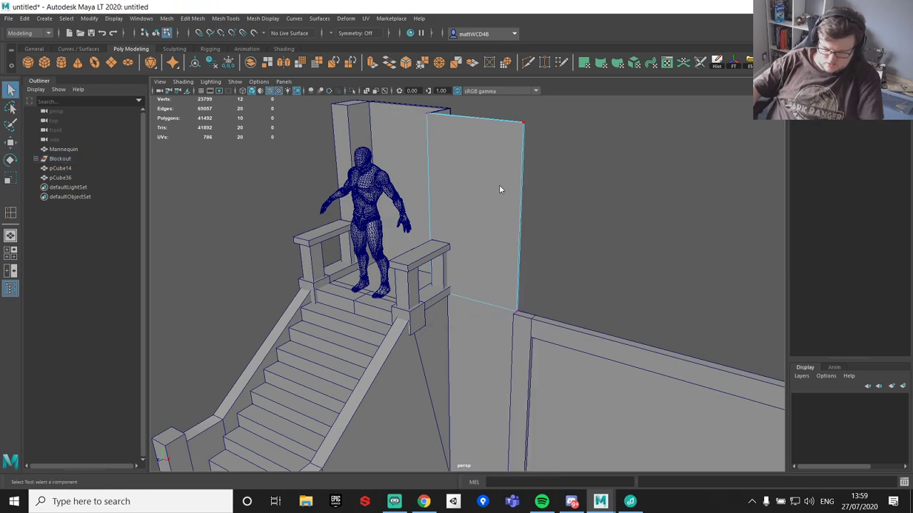
right_click_drag(499, 190, 517, 211)
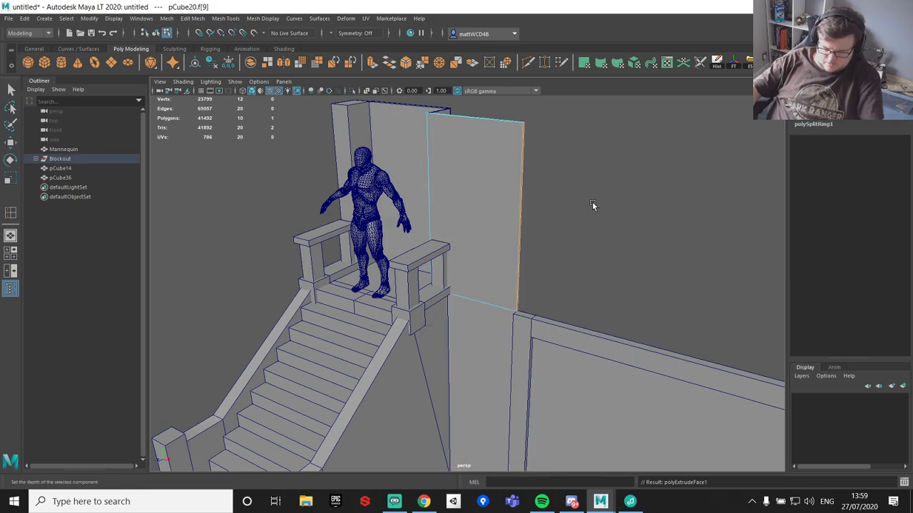
key("ctrl+e")
left_click_drag(592, 201, 585, 292, "alt")
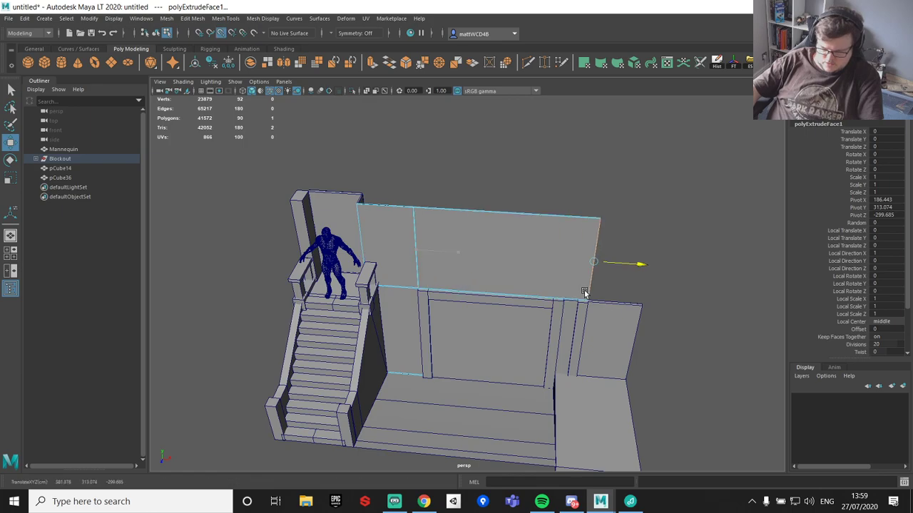
Lower GarageDoorBK's top vertices below the new wall.
middle_click_drag(624, 266, 440, 267, "alt")
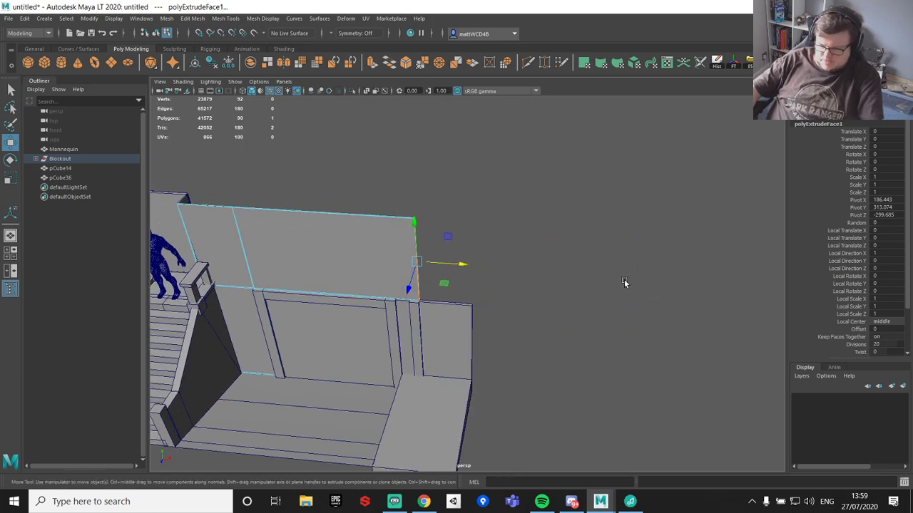
left_click_drag(623, 283, 347, 273, "alt")
middle_click_drag(347, 273, 611, 236, "alt")
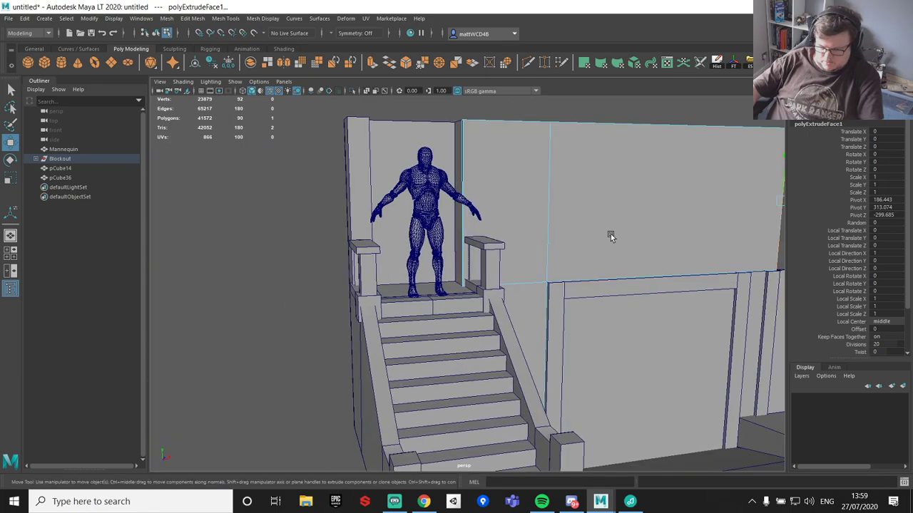
left_click_drag(610, 236, 569, 237, "alt")
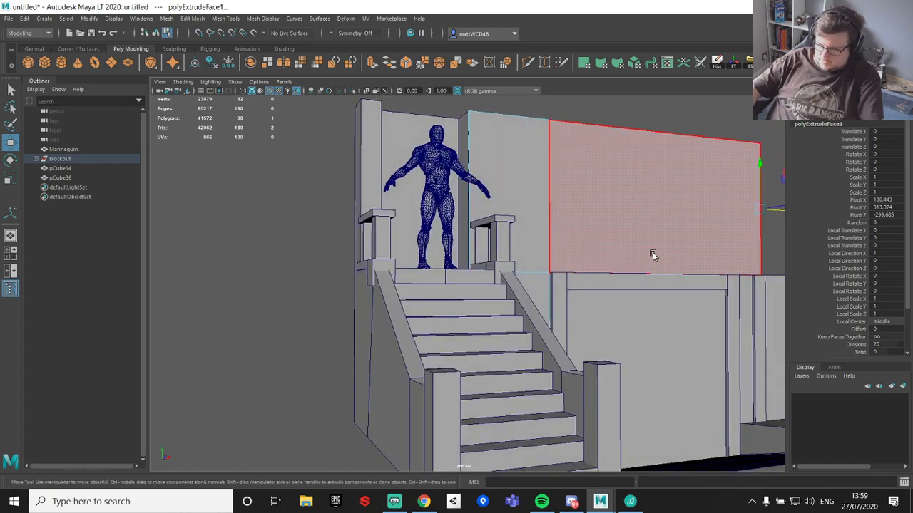
left_click_drag(654, 255, 573, 224, "alt")
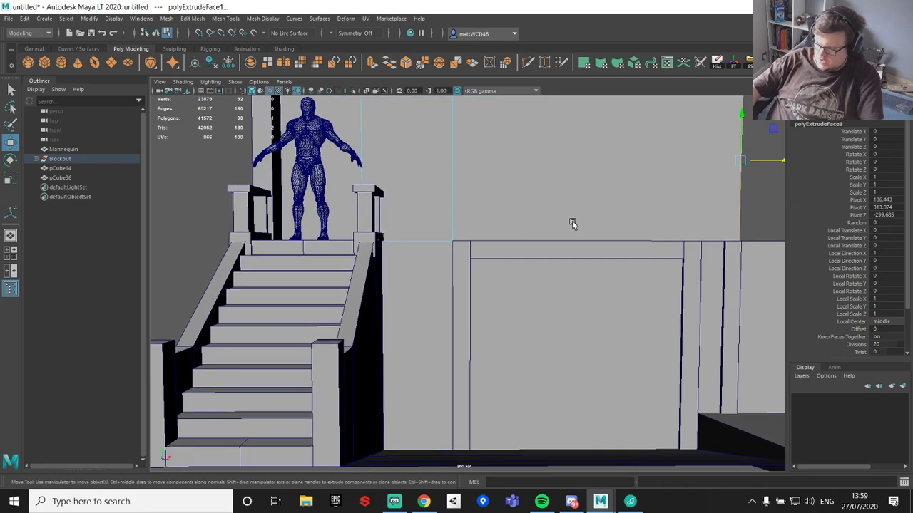
right_click_drag(495, 252, 426, 198)
left_click(554, 248)
left_click_drag(426, 197, 713, 278)
scroll(789, 288, "down", 3)
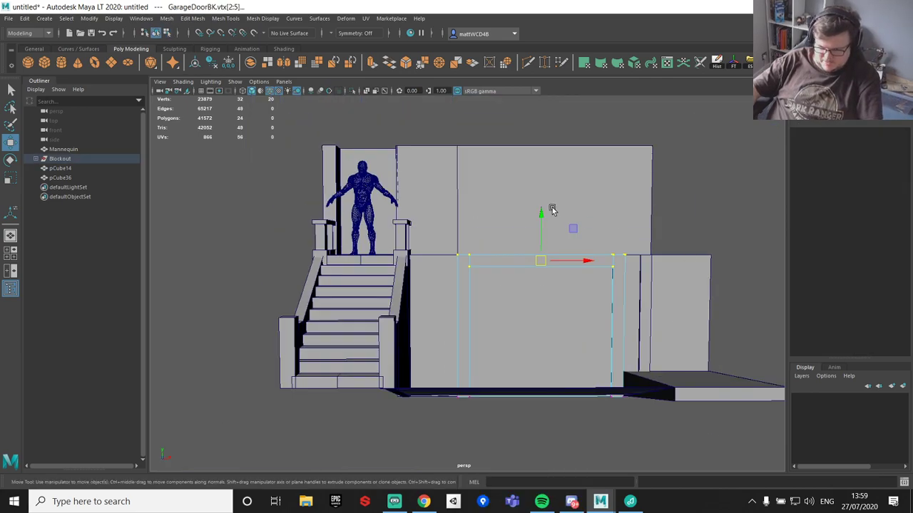
left_click_drag(546, 206, 592, 225)
key("q")
left_click(502, 227)
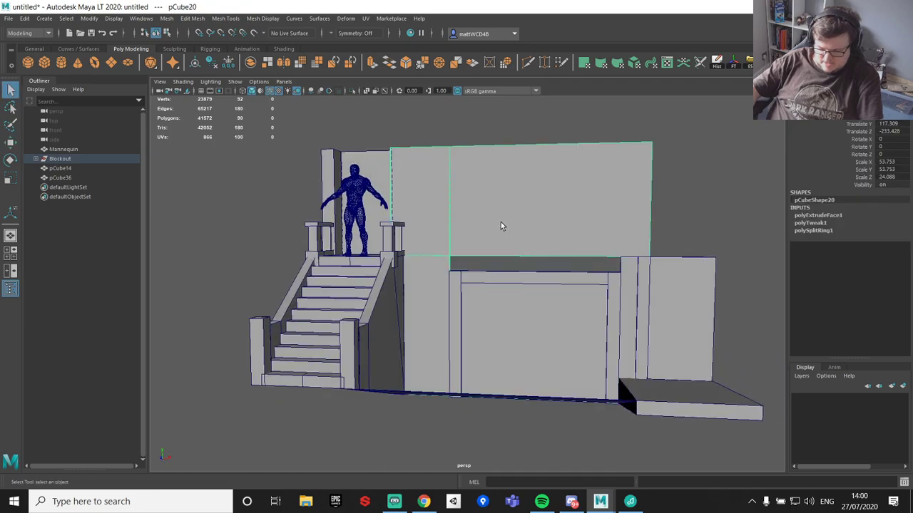
Lower the upper wall's bottom vertices down onto the garage door.
right_click_drag(501, 221, 409, 223)
left_click_drag(533, 268, 672, 256)
key("w")
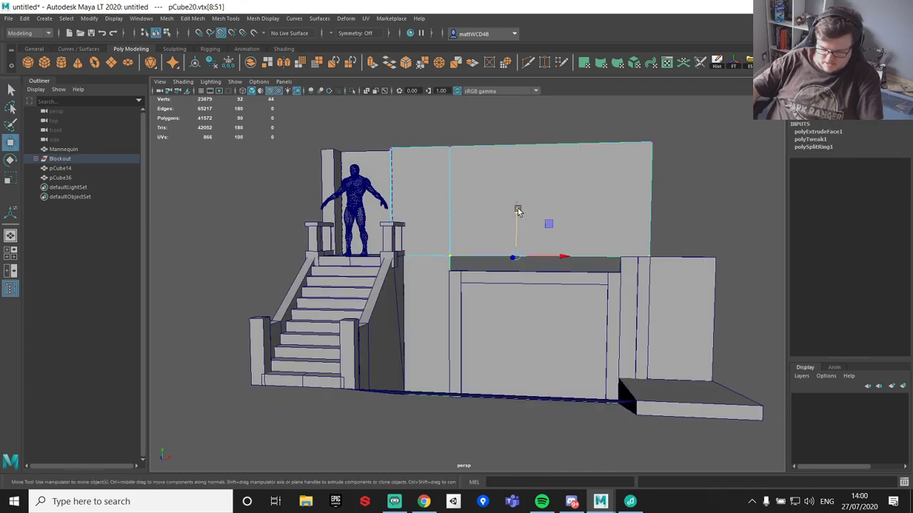
left_click_drag(516, 222, 521, 235)
right_click_drag(646, 271, 614, 228)
Lower the tops of the thin pillars right of the door to meet the wall.
left_click(639, 265)
left_click_drag(614, 226, 695, 282)
key("w")
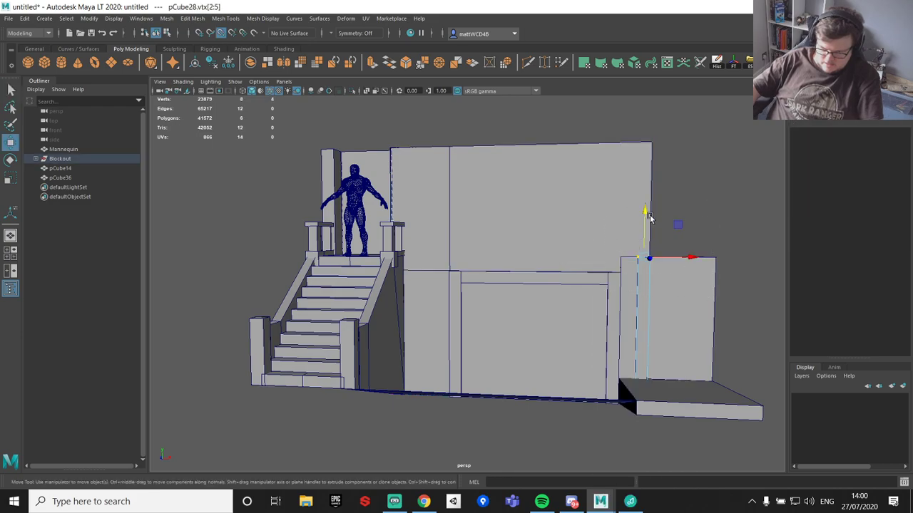
middle_click_drag(641, 267, 641, 284)
left_click(625, 256)
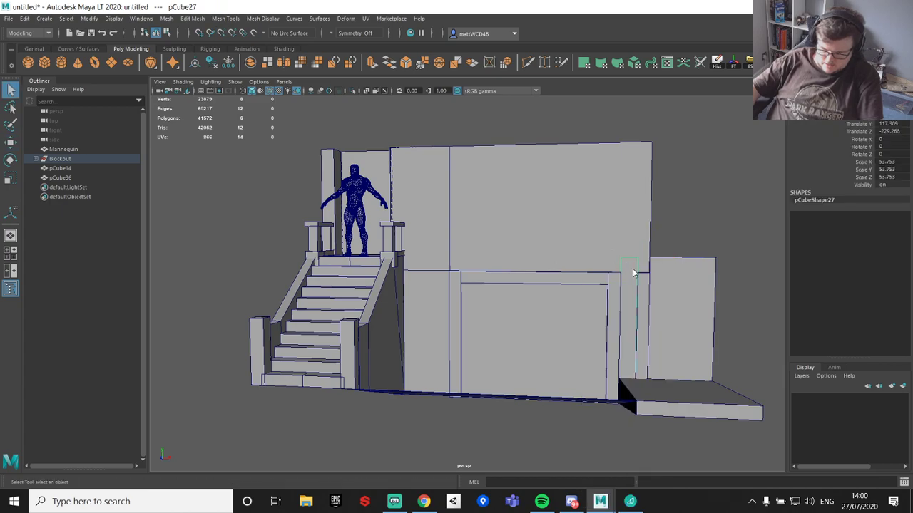
right_click_drag(637, 264, 573, 229)
left_click_drag(570, 223, 681, 300)
left_click(632, 235)
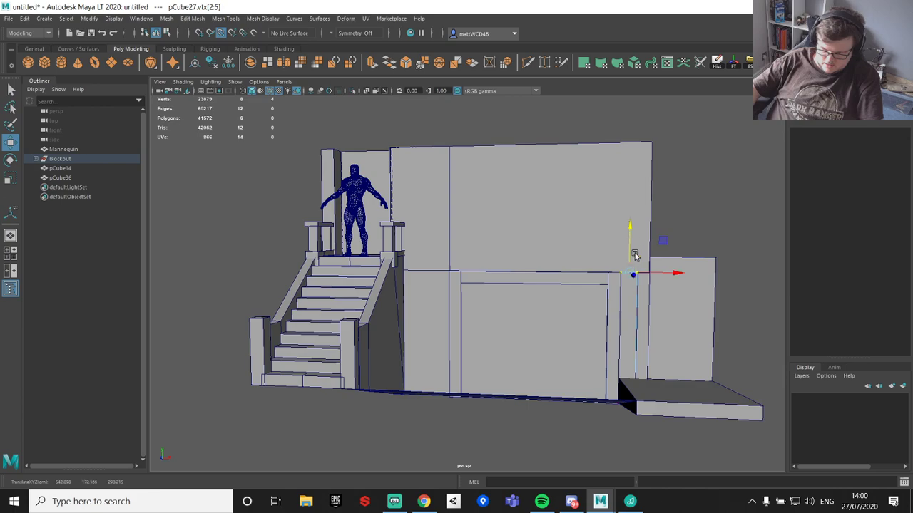
left_click_drag(634, 256, 453, 212, "alt")
Slide the garage door's left edge vertices sideways to the left.
left_click(453, 210)
right_click(455, 205)
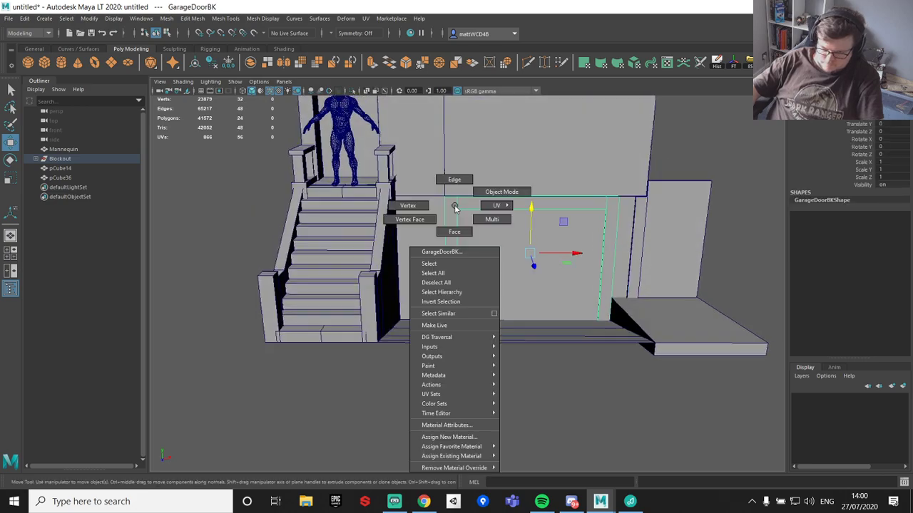
right_click_drag(454, 205, 408, 205)
left_click_drag(415, 164, 474, 226)
left_click_drag(491, 260, 516, 264)
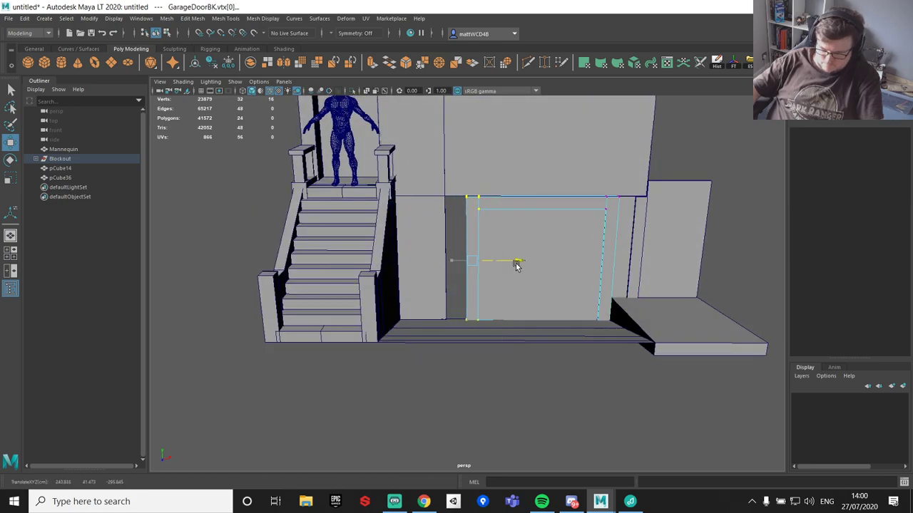
scroll(418, 169, "down", 3)
key("q")
left_click(444, 158)
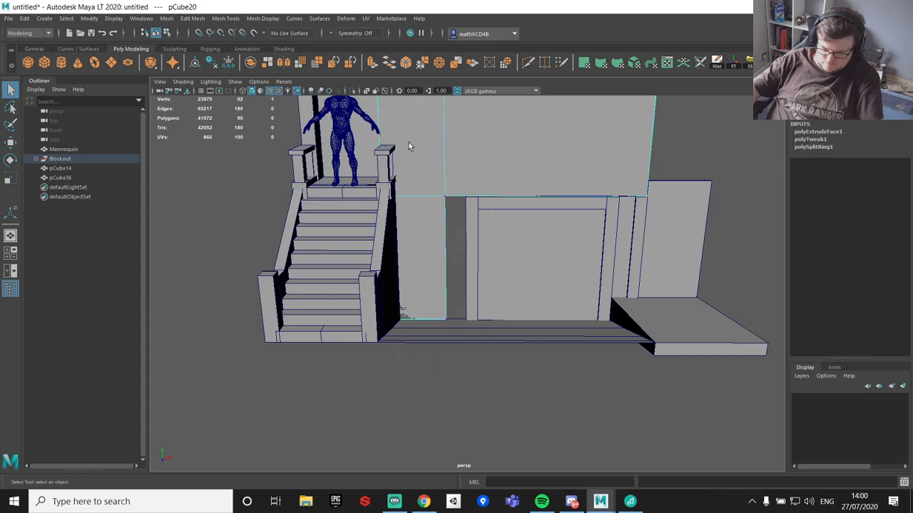
scroll(420, 146, "down", 5)
scroll(497, 248, "up", 4)
key("w")
left_click_drag(494, 222, 462, 217)
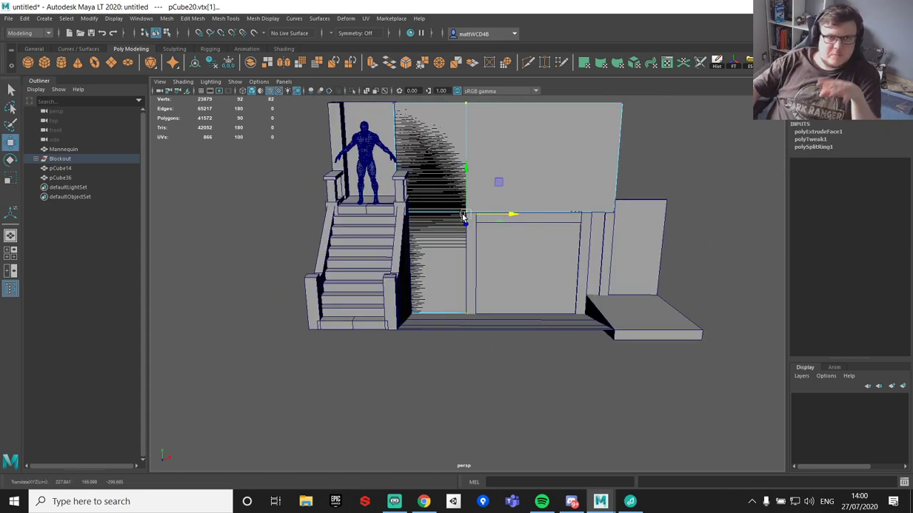
Return to object mode, deselect everything, and orbit to view the whole porch.
key("F8")
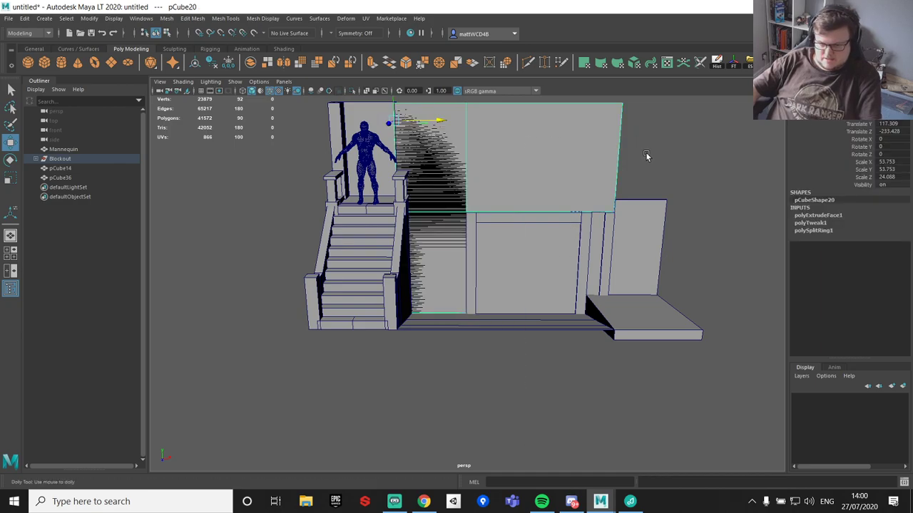
scroll(645, 152, "down", 5)
left_click(632, 196)
mouse_move(632, 196)
left_mouse_down("alt")
mouse_move(666, 261)
mouse_move(627, 285)
left_mouse_up("alt")
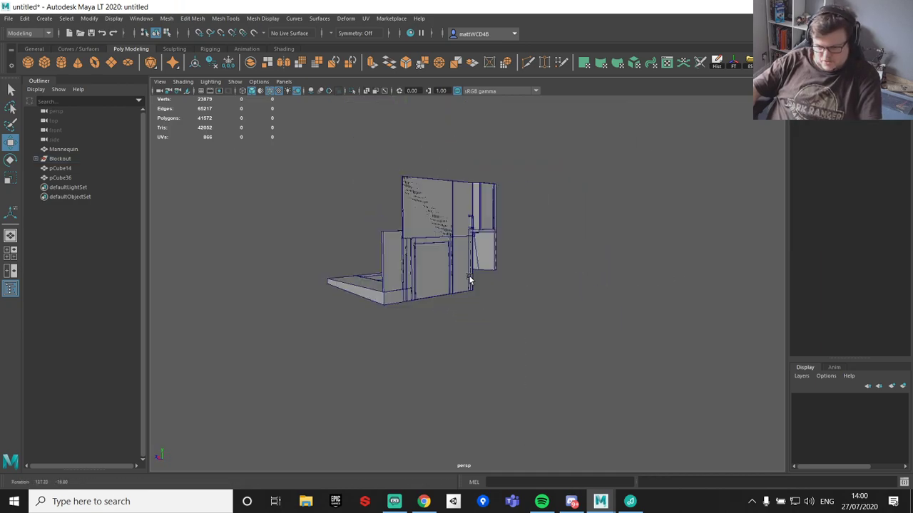
Move the thin pilaster (pCube28) right against the right wall panel using its pivot.
scroll(620, 287, "up", 6)
left_click_drag(463, 285, 487, 282, "alt")
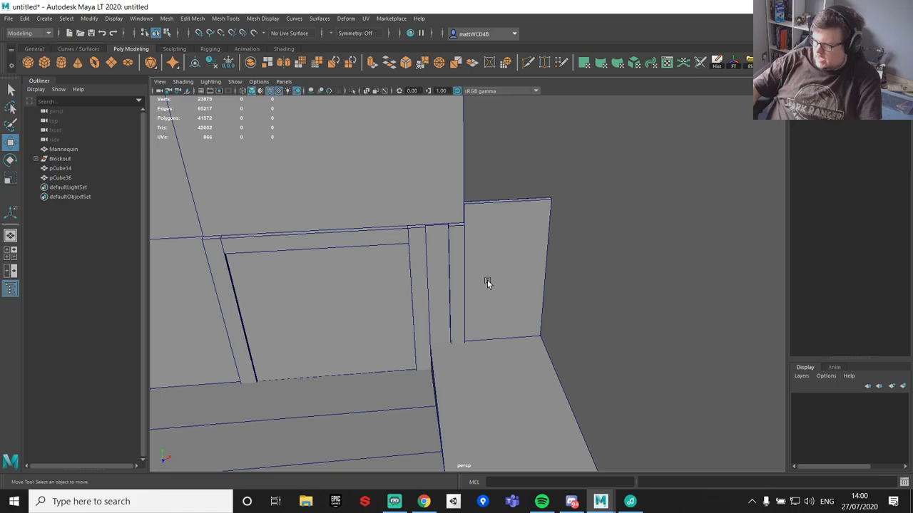
scroll(512, 259, "down", 5)
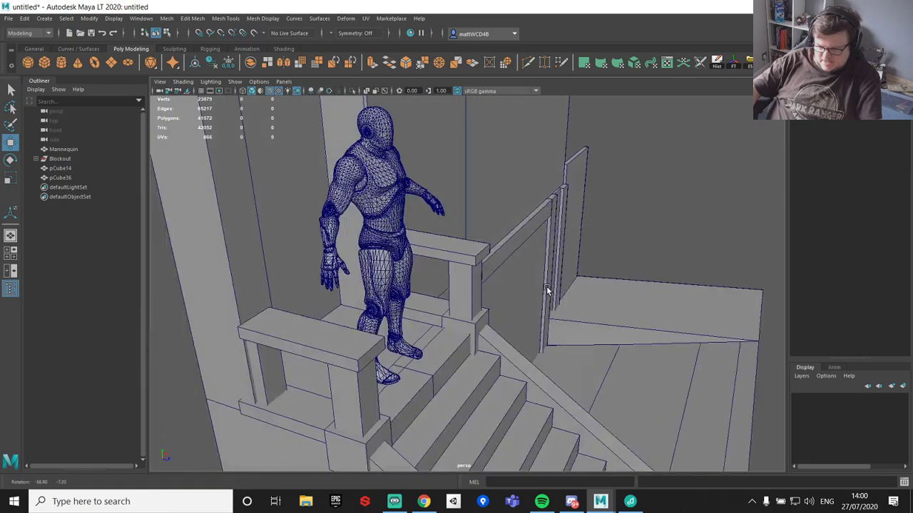
left_click_drag(515, 267, 441, 311, "alt")
scroll(547, 276, "up", 5)
scroll(441, 311, "up", 3)
left_click_drag(469, 265, 435, 253, "alt")
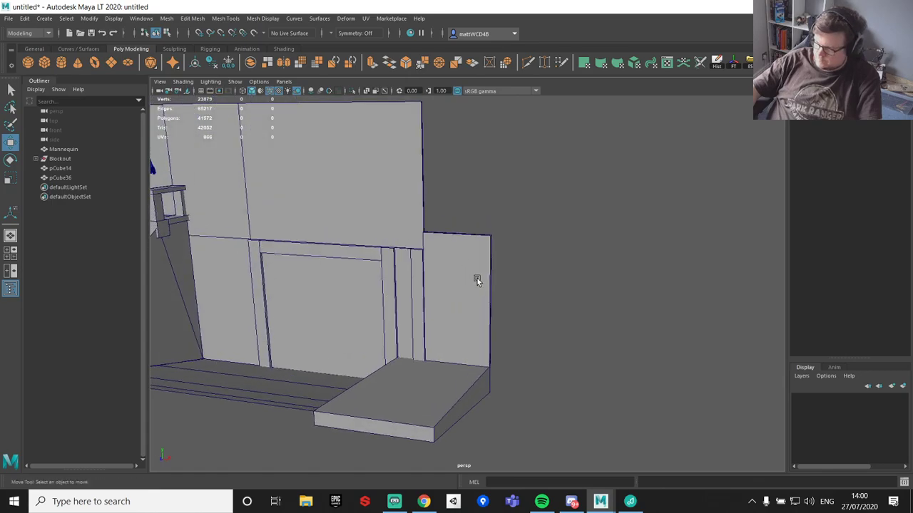
left_click(435, 253)
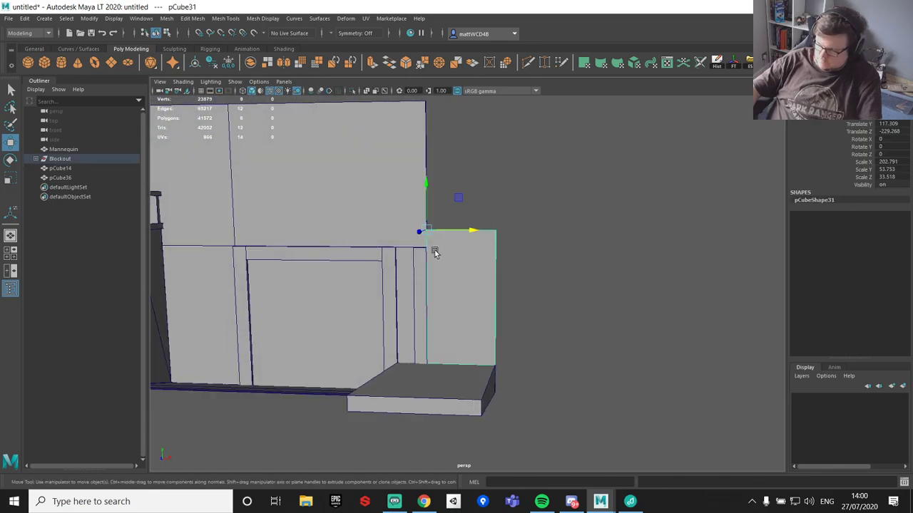
scroll(435, 253, "down", 3)
scroll(485, 260, "up", 5)
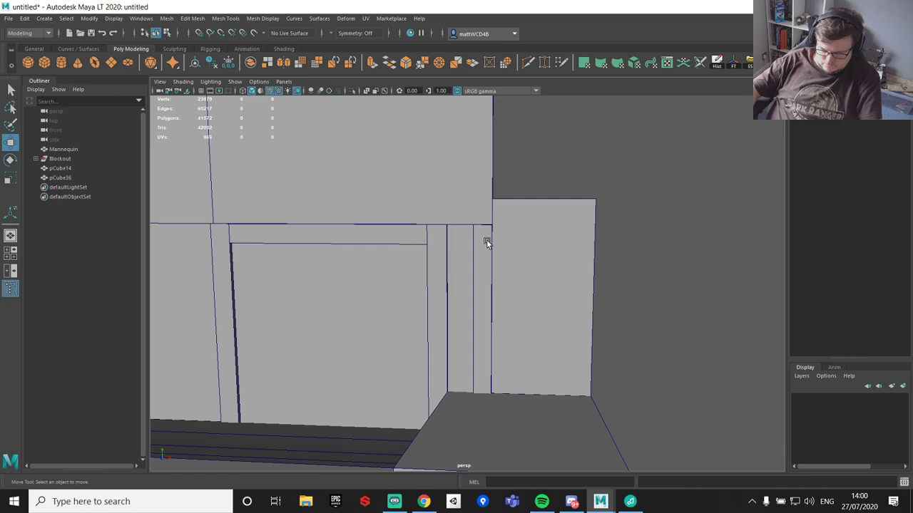
left_click(487, 240)
left_click_drag(486, 239, 501, 237, "alt")
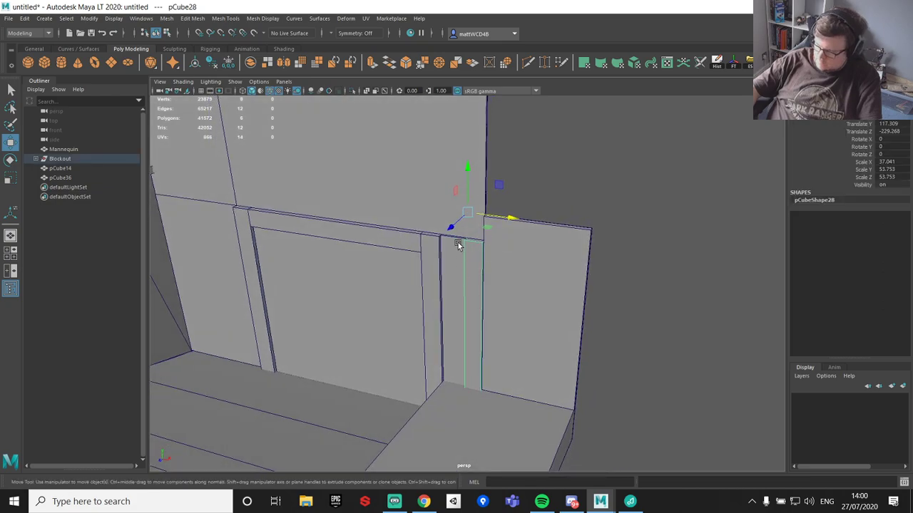
left_click_drag(475, 252, 461, 231, "alt")
key("d")
middle_click_drag(460, 232, 504, 208)
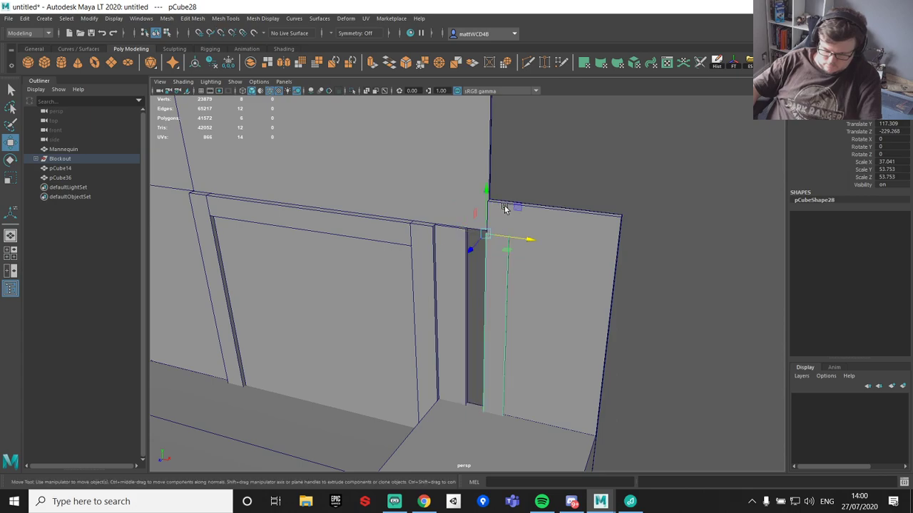
Move the right wall panel's left edge vertices to the right.
key("ctrl+z")
left_click_drag(513, 501, 513, 492)
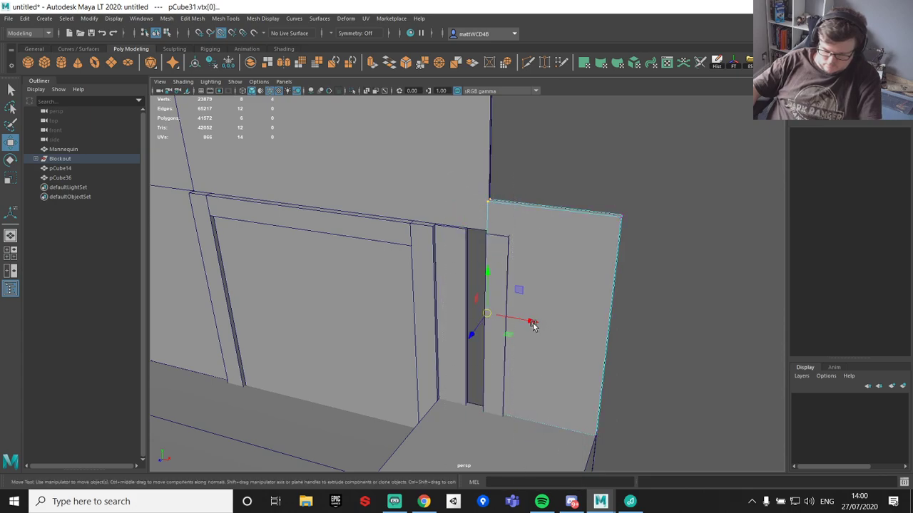
middle_click_drag(507, 320, 532, 320)
left_click_drag(565, 292, 592, 308, "alt")
key("f")
Slide strip pCube27's vertices and left edge right to close the gap.
left_click(445, 271)
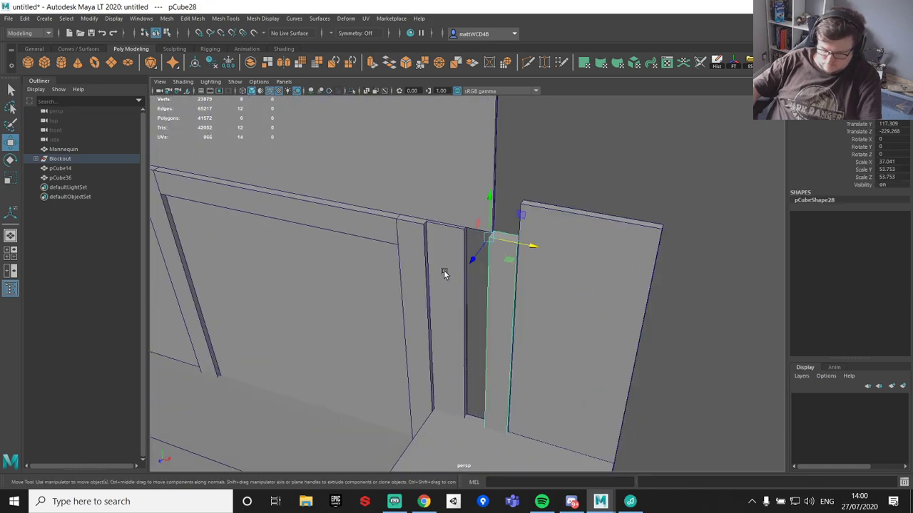
key("f")
key("F9")
left_click_drag(427, 432, 552, 470)
key("ctrl+z")
key("q")
key("w")
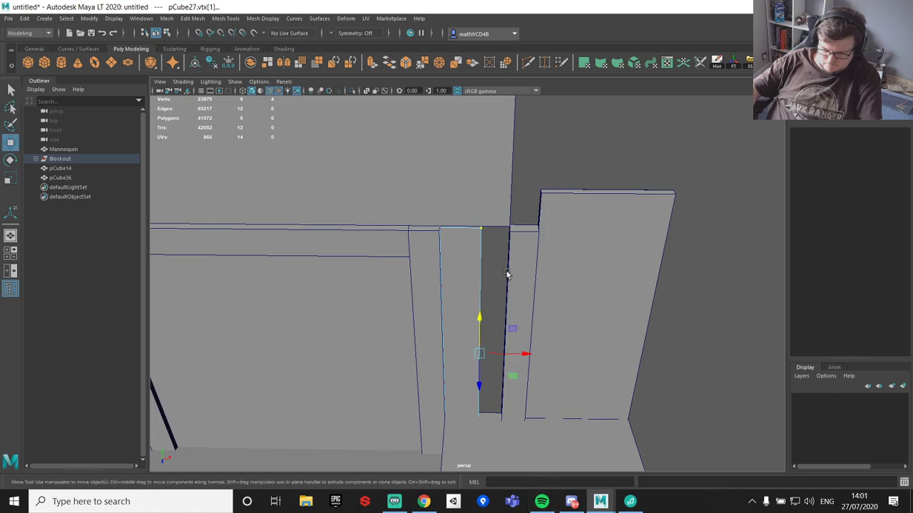
left_click_drag(529, 355, 559, 354)
left_click_drag(417, 172, 458, 389)
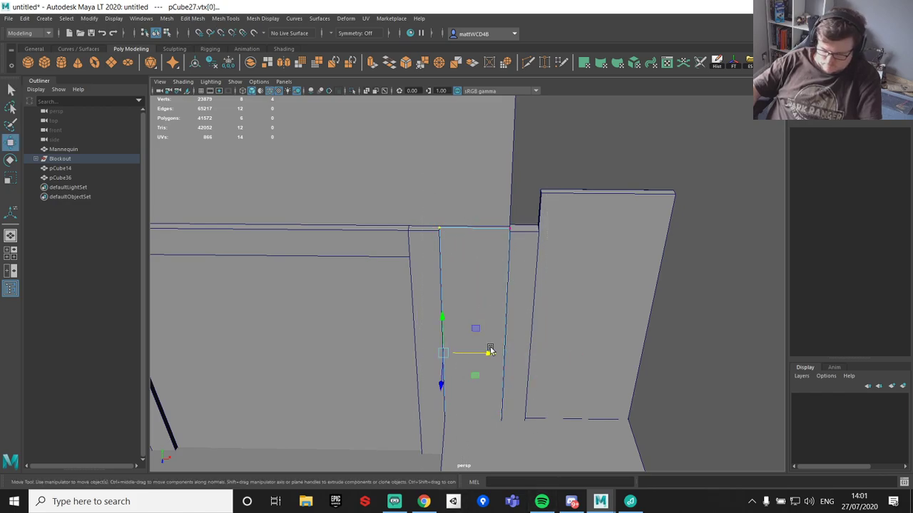
left_click_drag(490, 350, 510, 352)
Slide GarageDoorBK's side vertices to the right against the frame.
left_click_drag(508, 328, 461, 256, "alt")
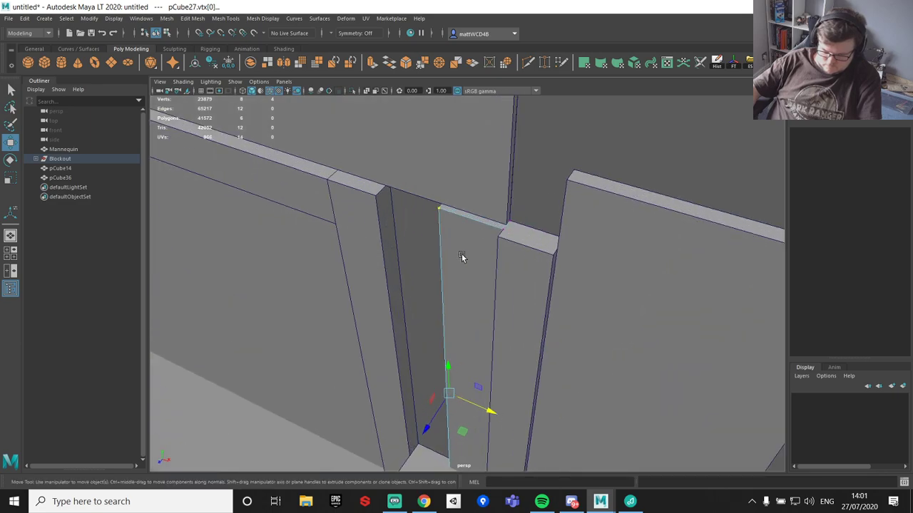
key("F11")
left_click(477, 387)
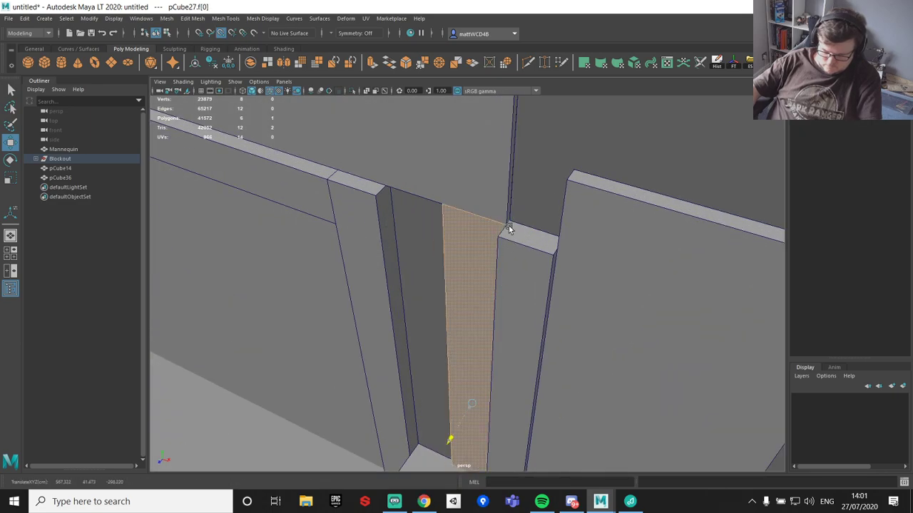
left_click_drag(508, 231, 428, 242, "alt")
right_click_drag(427, 243, 372, 239)
left_click_drag(421, 271, 403, 193, "alt")
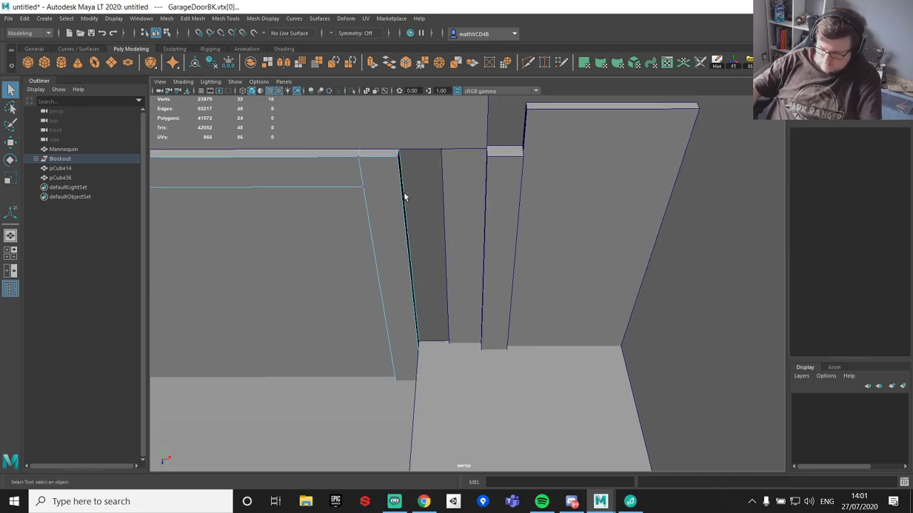
left_click_drag(371, 142, 438, 385)
key("w")
left_click_drag(442, 289, 462, 296)
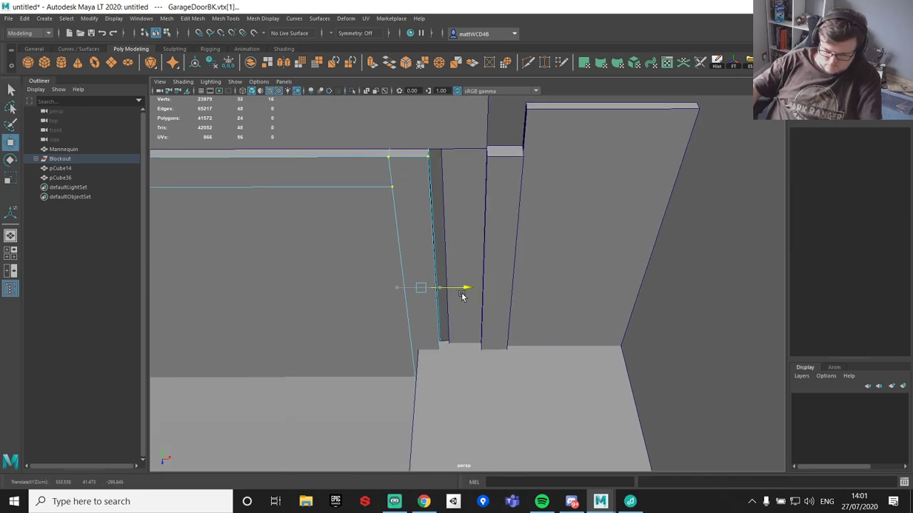
Align pCube27's left vertex column with the door edge, then clear the selection.
right_click_drag(471, 176, 446, 161)
left_click_drag(407, 107, 480, 416)
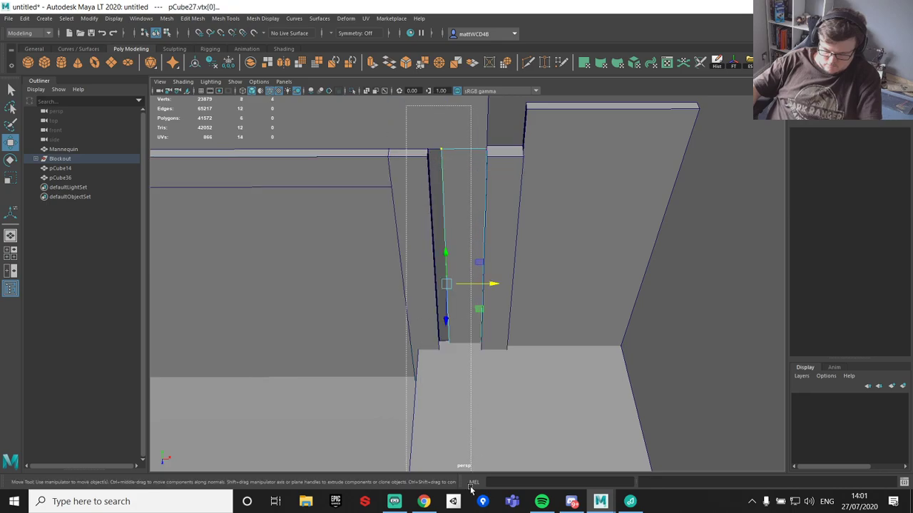
left_click_drag(446, 284, 448, 171)
key("q")
key("F8")
scroll(568, 246, "down", 5)
left_click_drag(568, 246, 500, 301, "alt")
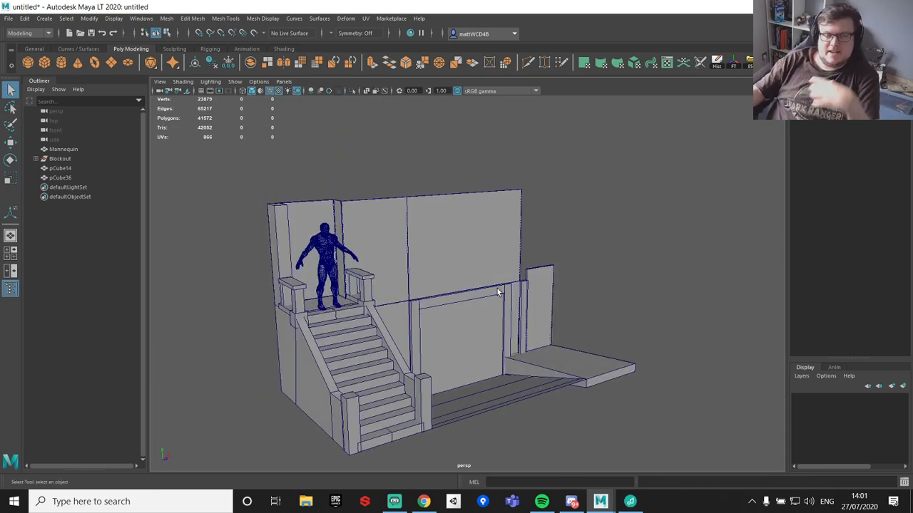
scroll(622, 321, "up", 8)
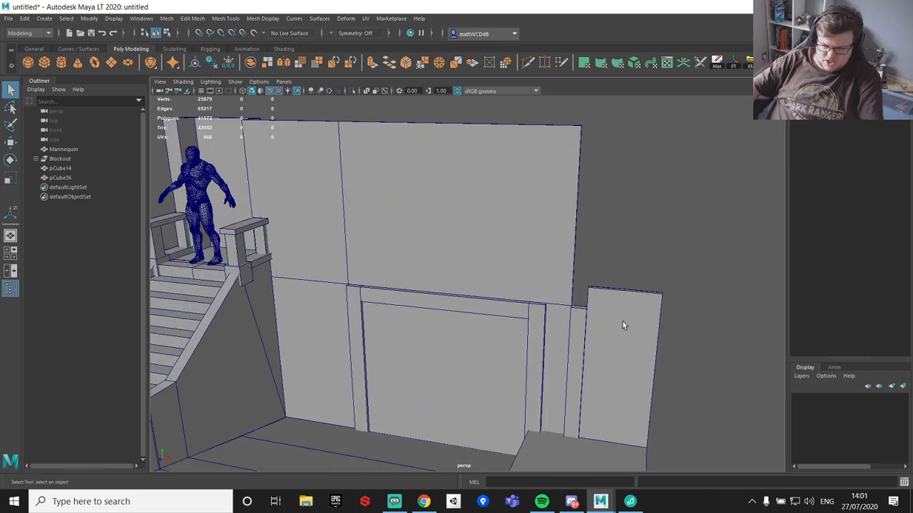
Select the right wall panel's top vertices for moving.
left_click(567, 286)
key("F9")
key("w")
left_click_drag(670, 286, 513, 211)
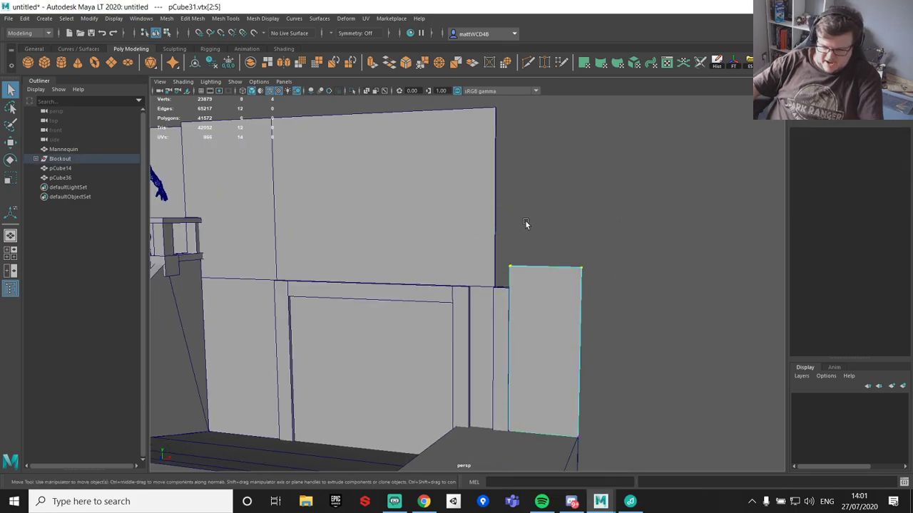
scroll(425, 304, "down", 5)
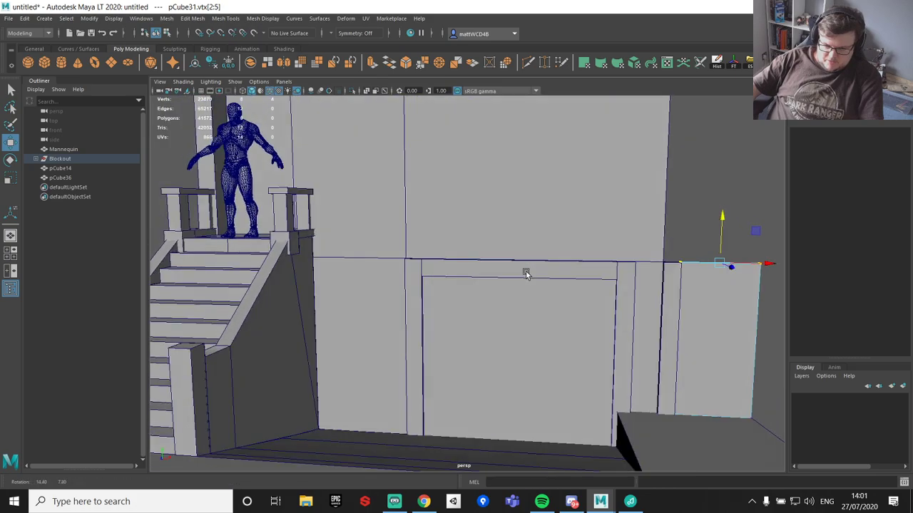
scroll(505, 274, "down", 4)
left_click_drag(504, 276, 477, 278, "alt")
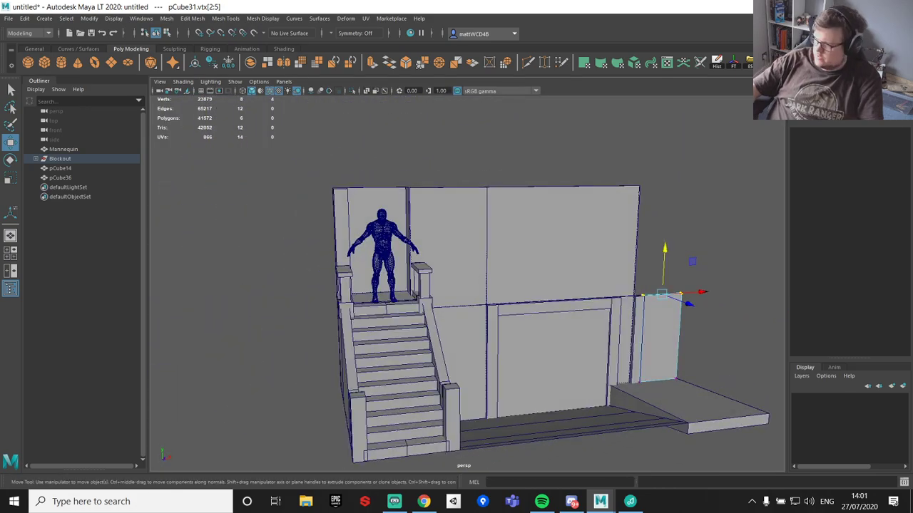
Add a polygon cube, scale it up uniformly and move it right over the wall.
left_click(44, 62)
left_click_drag(456, 370, 487, 294, "alt")
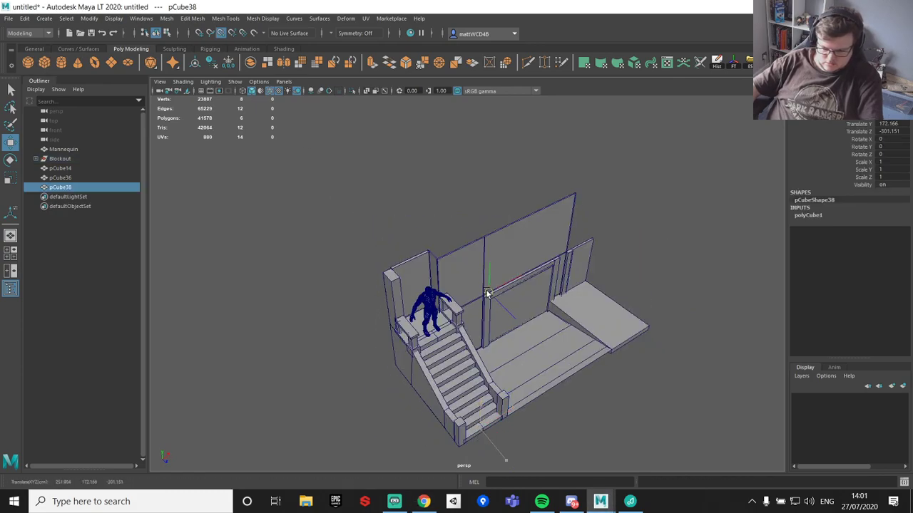
left_click_drag(618, 297, 554, 299, "alt")
right_click_drag(554, 299, 500, 333, "alt")
key("r")
left_click_drag(497, 326, 687, 306)
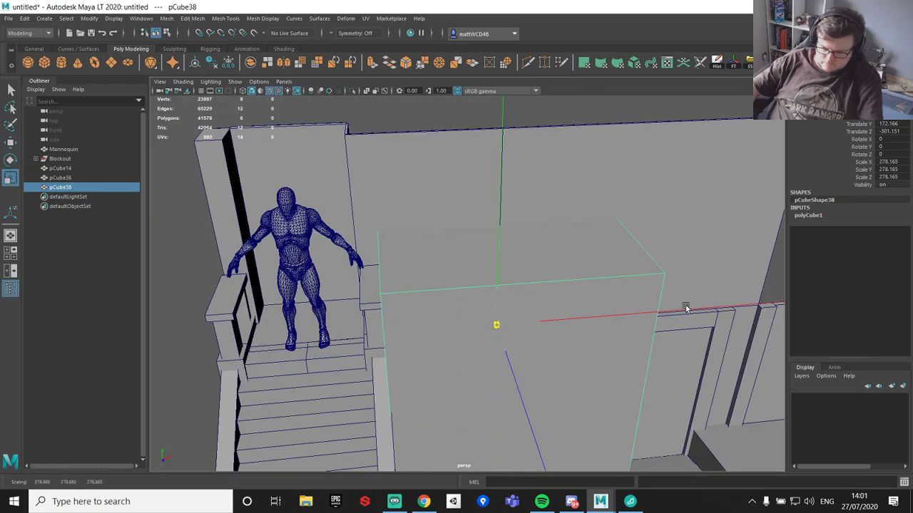
right_click_drag(686, 306, 623, 326, "alt")
left_click_drag(623, 326, 474, 201, "alt")
key("w")
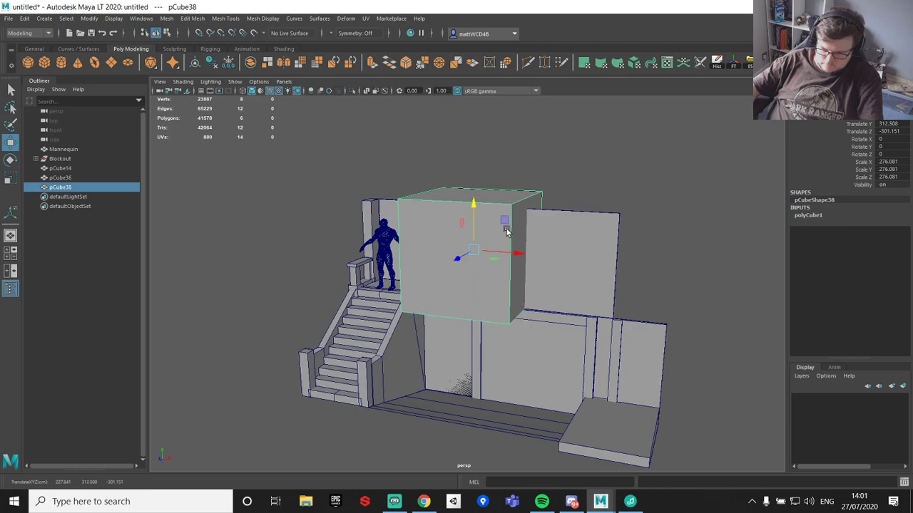
left_click_drag(508, 253, 564, 254)
Bevel the cube's right vertical edge and stretch its left vertices to widen the block.
key("F10")
left_click(578, 262)
key("ctrl+b")
left_click_drag(590, 190, 460, 224, "alt")
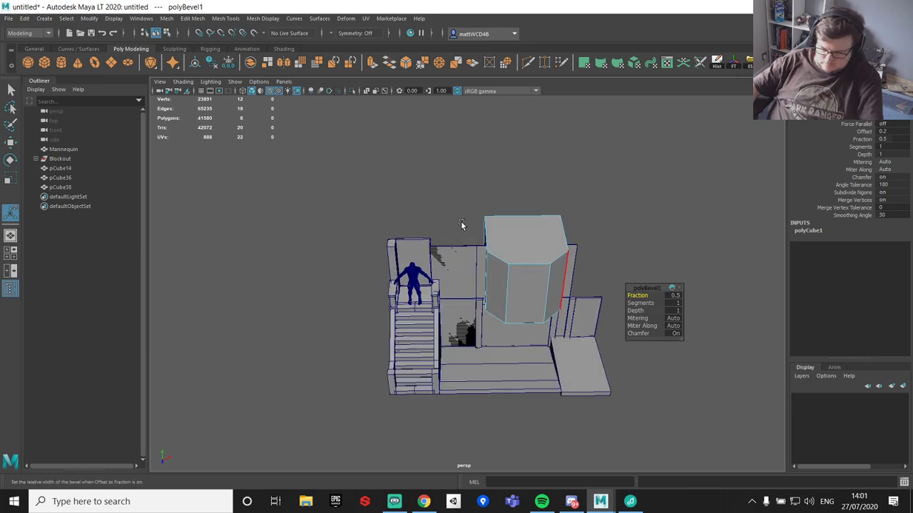
right_click_drag(503, 227, 479, 200)
left_click_drag(526, 386, 525, 386)
key("w")
left_click_drag(526, 386, 519, 290, "alt")
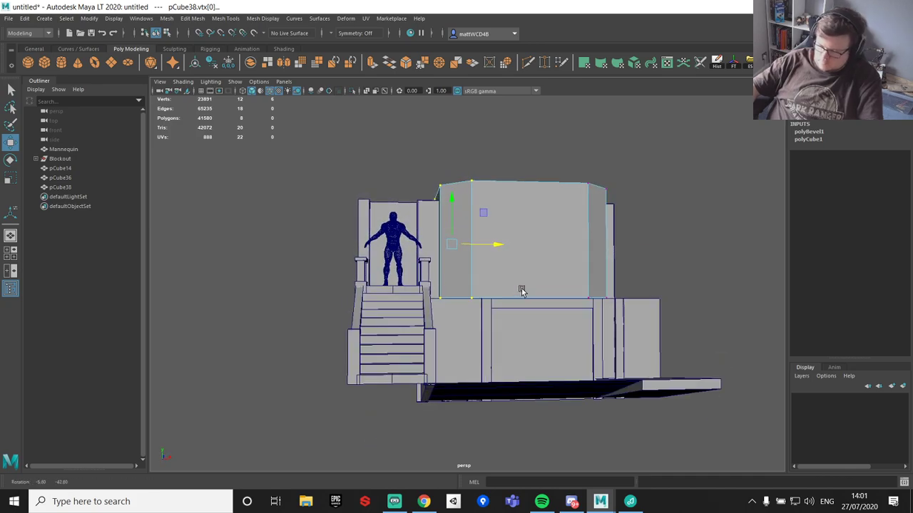
Marquee-select the block's front-left edge vertices and slide them right along X.
left_click_drag(504, 247, 556, 197, "alt")
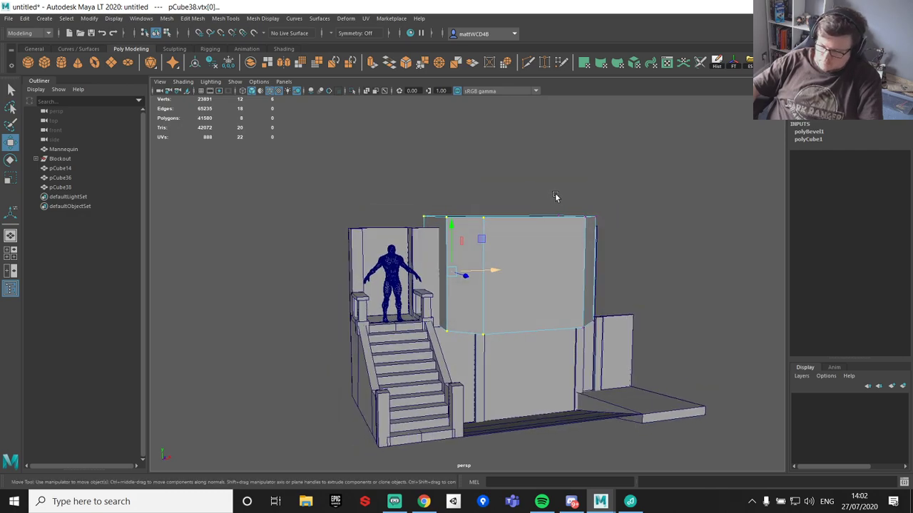
scroll(456, 257, "up", 5)
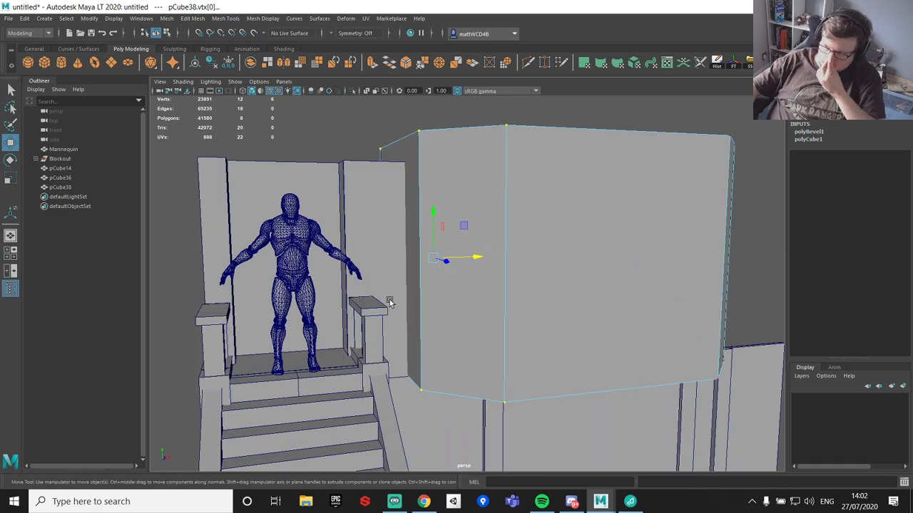
scroll(402, 280, "down", 3)
left_click_drag(510, 249, 578, 258, "alt")
scroll(473, 204, "down", 3)
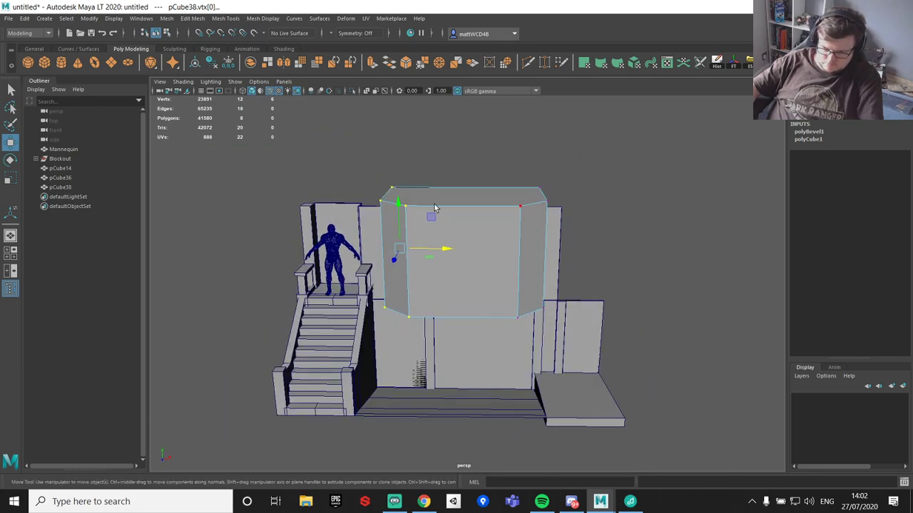
key("q")
scroll(436, 181, "up", 2)
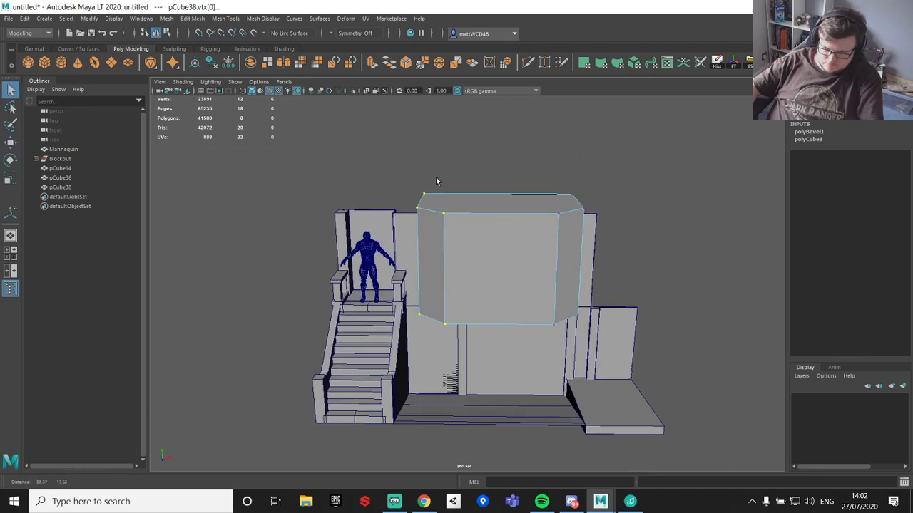
left_click_drag(433, 168, 464, 422)
key("w")
scroll(470, 244, "up", 2)
left_click(489, 261)
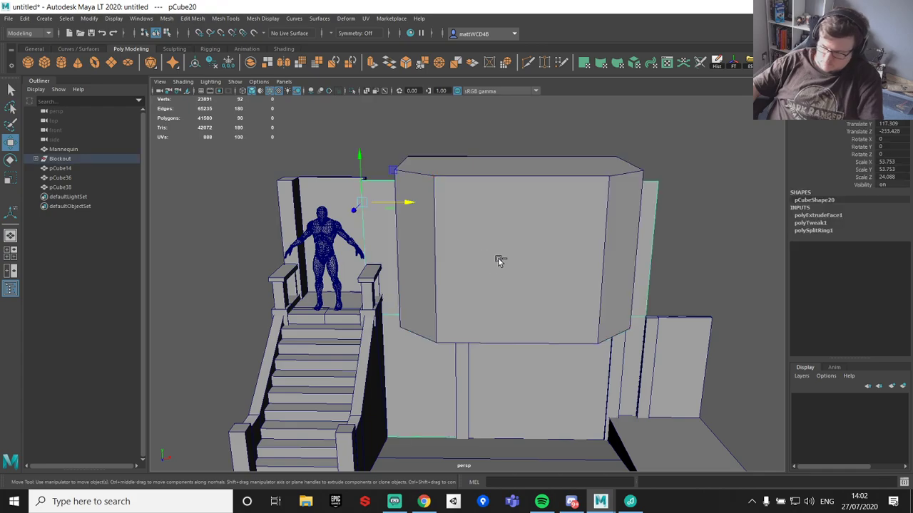
key("ctrl+z")
left_click_drag(474, 264, 492, 264)
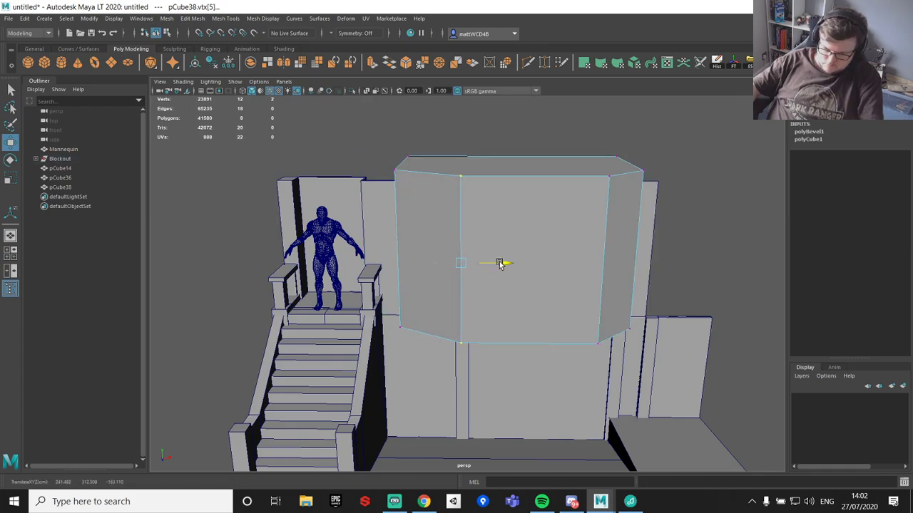
Select a side face of the block, ready to move it.
key("F11")
left_click(503, 191)
left_click_drag(502, 192, 521, 242, "alt")
key("w")
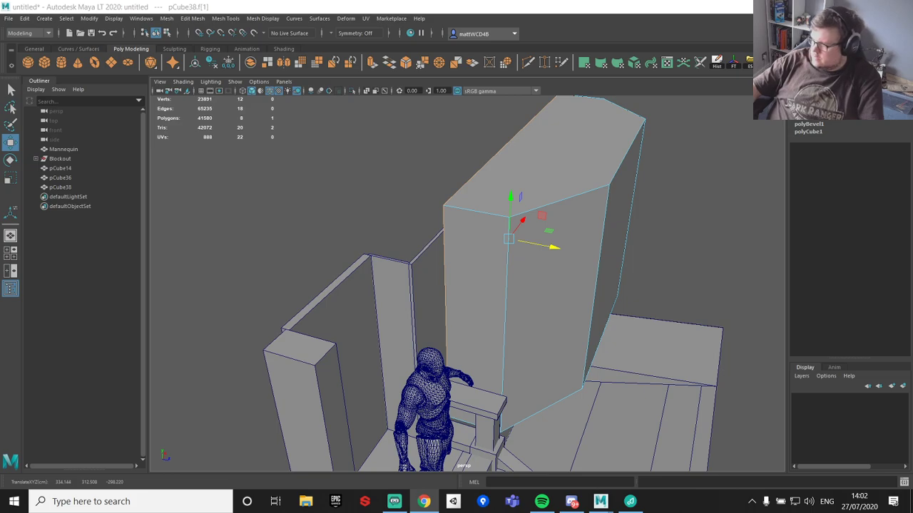
Stretch the block's side face outward along X.
left_click_drag(343, 209, 601, 226, "alt")
left_click_drag(539, 250, 509, 189, "alt")
left_click_drag(524, 223, 576, 230)
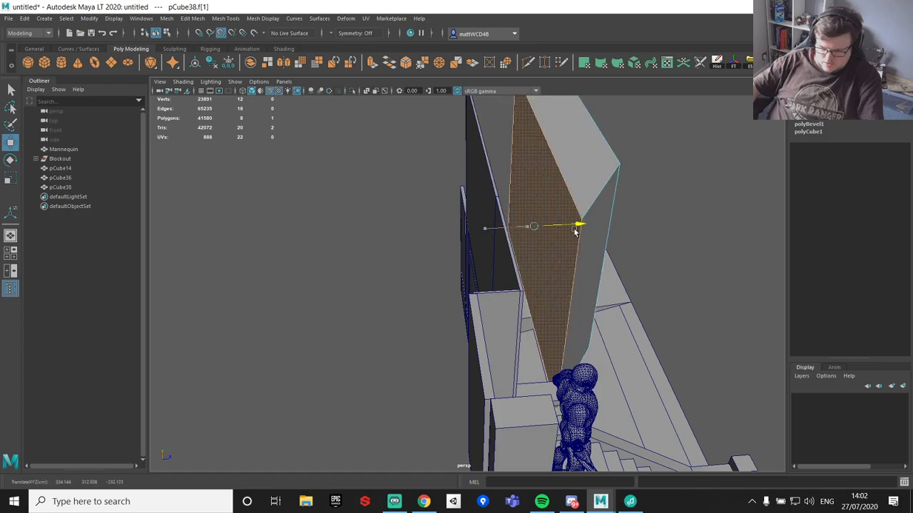
left_click_drag(683, 252, 453, 256, "alt")
Insert an edge loop across the block, then delete its stray middle edge.
key("q")
mouse_move(507, 255)
right_mouse_down("shift")
mouse_move(511, 246)
mouse_move(480, 255)
mouse_move(510, 246)
mouse_move(509, 265)
right_mouse_up("shift")
left_click(499, 247)
key("q")
left_click_drag(507, 167, 659, 434)
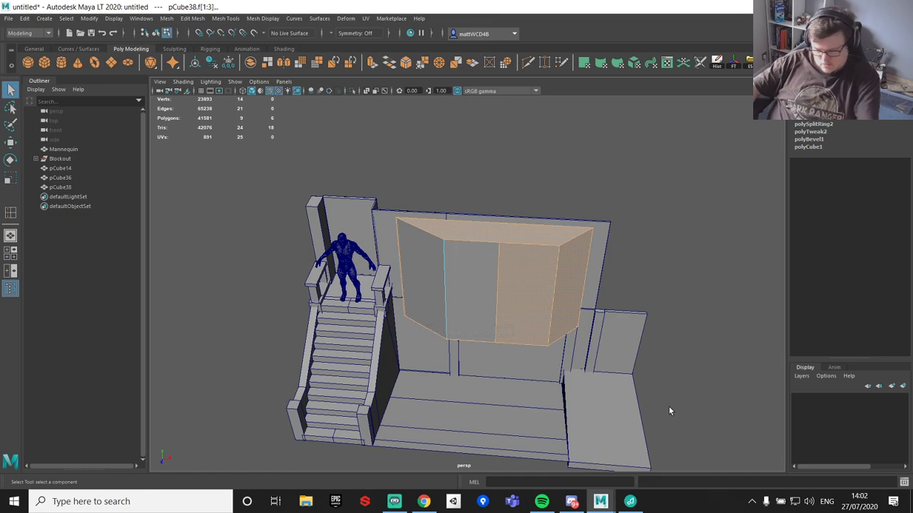
right_click_drag(468, 278, 479, 284)
right_click_drag(485, 253, 464, 254)
left_click_drag(464, 254, 499, 277, "alt")
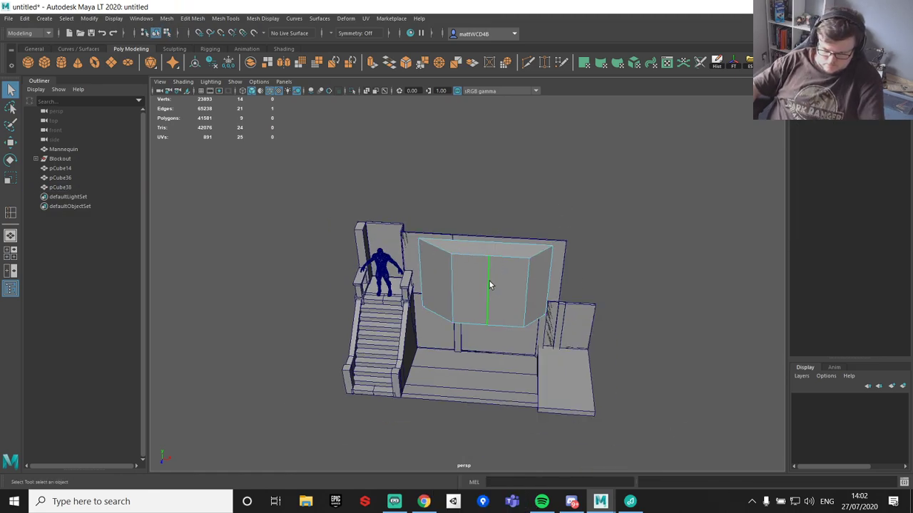
key("Delete")
Select all the block's vertices and merge the overlapping ones.
right_click_drag(478, 242, 428, 235)
left_click_drag(363, 187, 658, 452)
right_click_drag(601, 268, 647, 185, "shift")
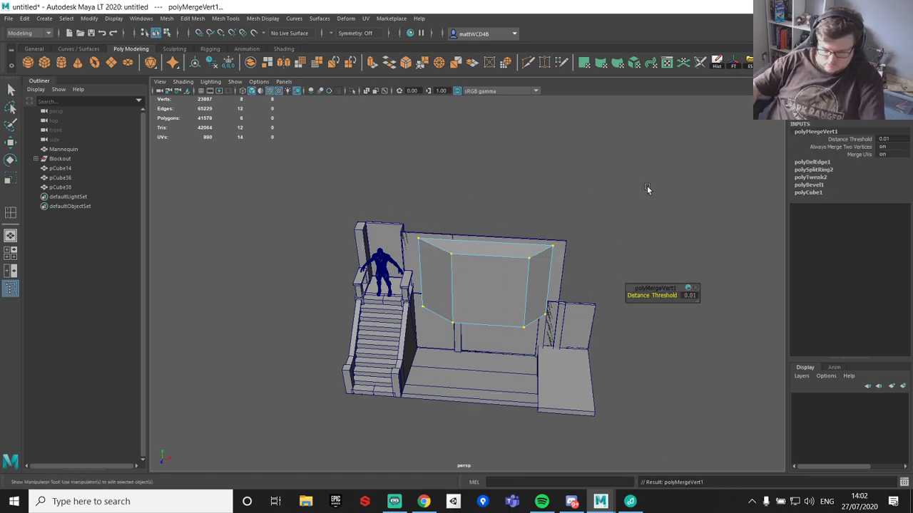
key("f")
key("F8")
Open the Insert Edge Loop Tool options.
right_click_drag(521, 243, 602, 198, "shift")
key("q")
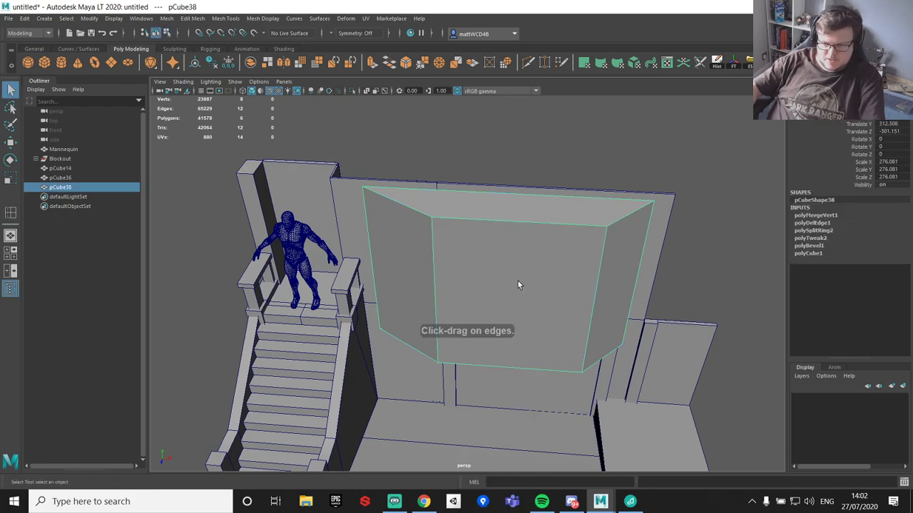
right_click_drag(542, 253, 519, 265, "shift")
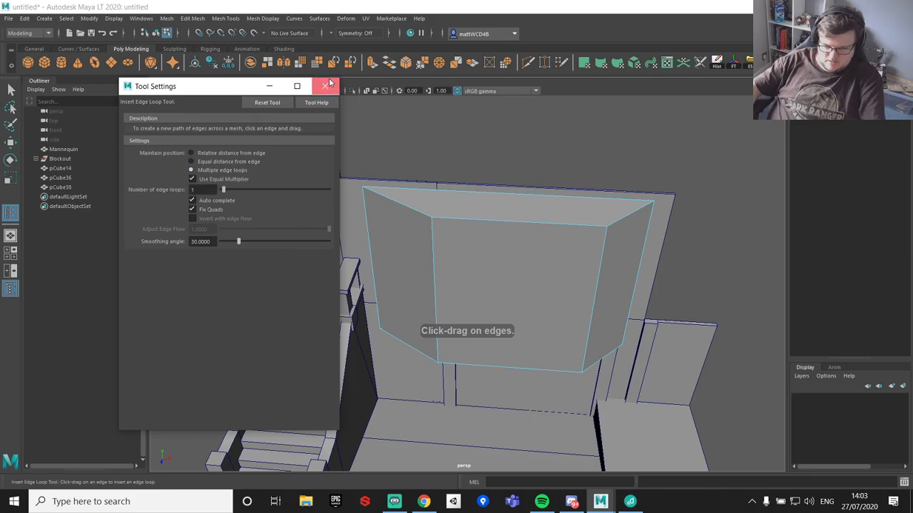
Insert a vertical edge loop down the block's middle and delete the right-half faces.
left_click(326, 85)
left_click(504, 224)
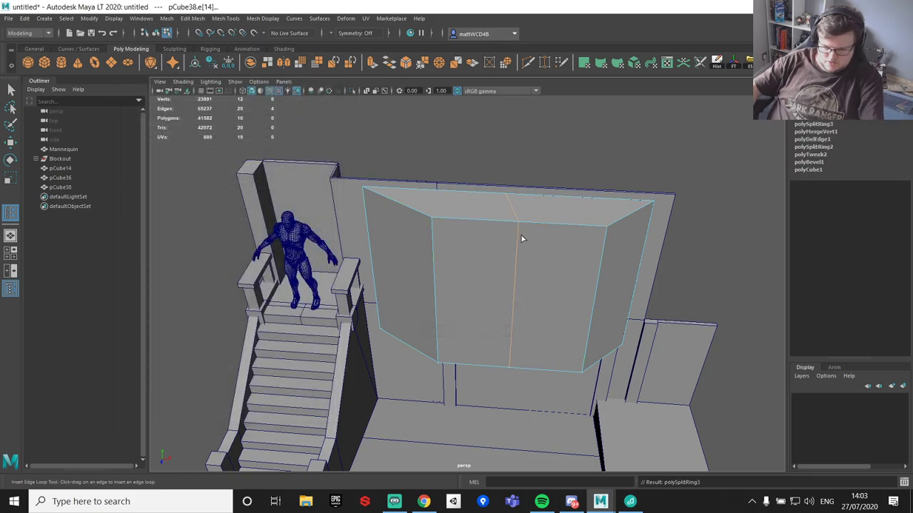
key("r")
left_click(549, 290)
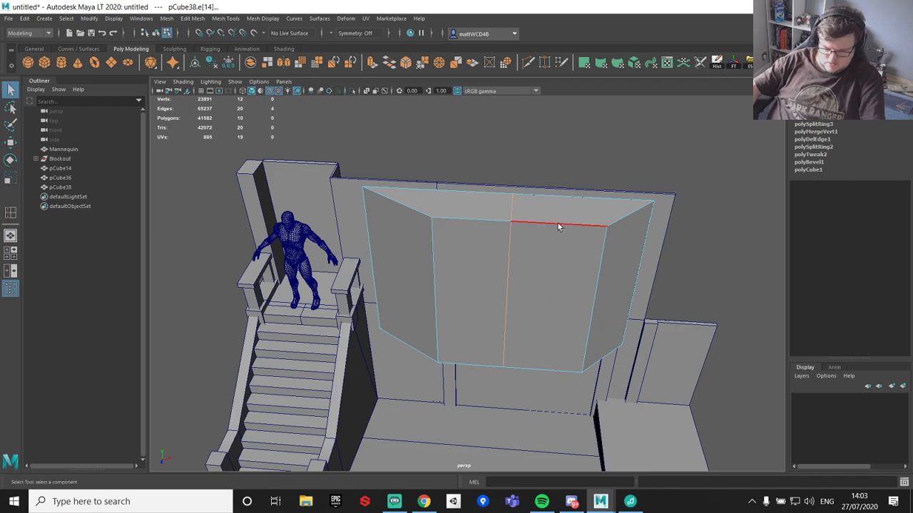
right_click_drag(558, 225, 554, 242)
left_click_drag(663, 200, 528, 343)
key("Delete")
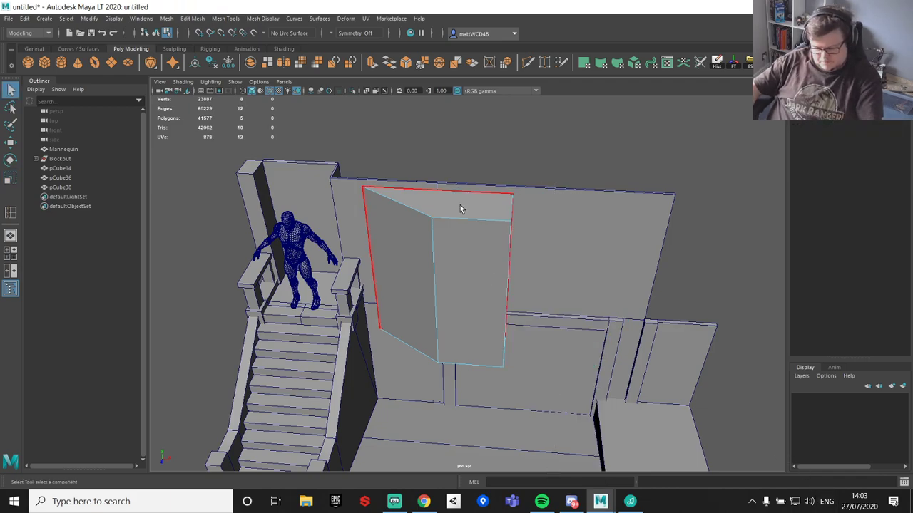
Move the open front edges to reshape the remaining piece into a narrow box.
left_click_drag(460, 208, 485, 273, "alt")
mouse_move(486, 255)
right_mouse_down()
mouse_move(489, 265)
mouse_move(484, 259)
right_mouse_up()
left_click(483, 258)
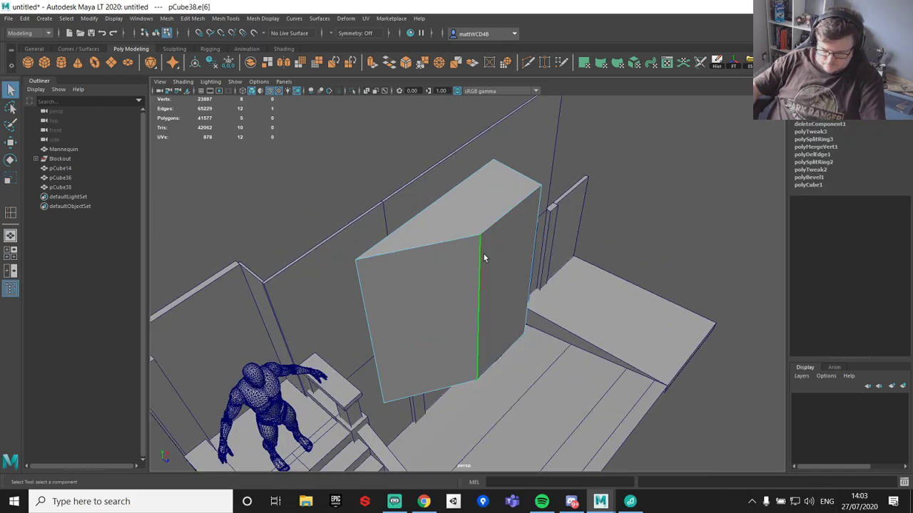
key("w")
middle_click_drag(542, 333, 565, 334)
left_click(497, 319)
middle_click_drag(498, 319, 505, 319)
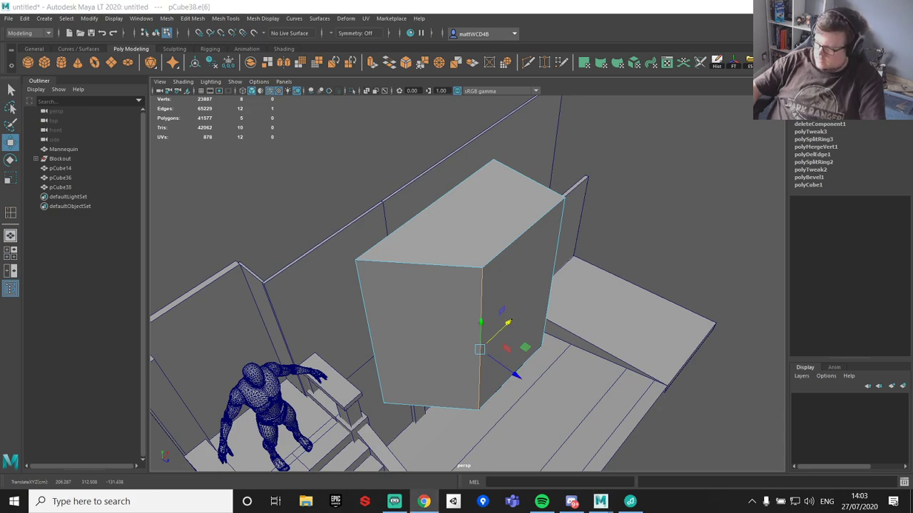
Extrude the open side face, then delete the extruded and extra faces.
left_click_drag(530, 271, 464, 164, "alt")
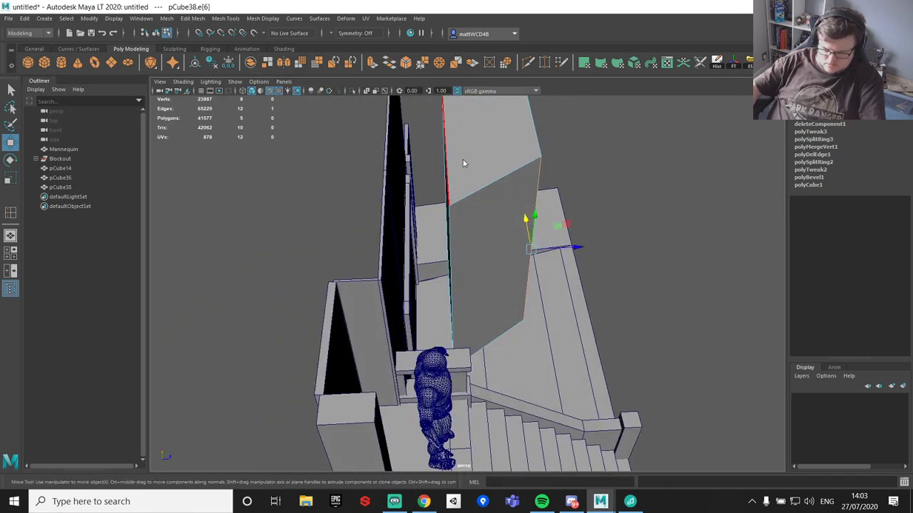
key("F11")
left_click(473, 164)
key("ctrl+e")
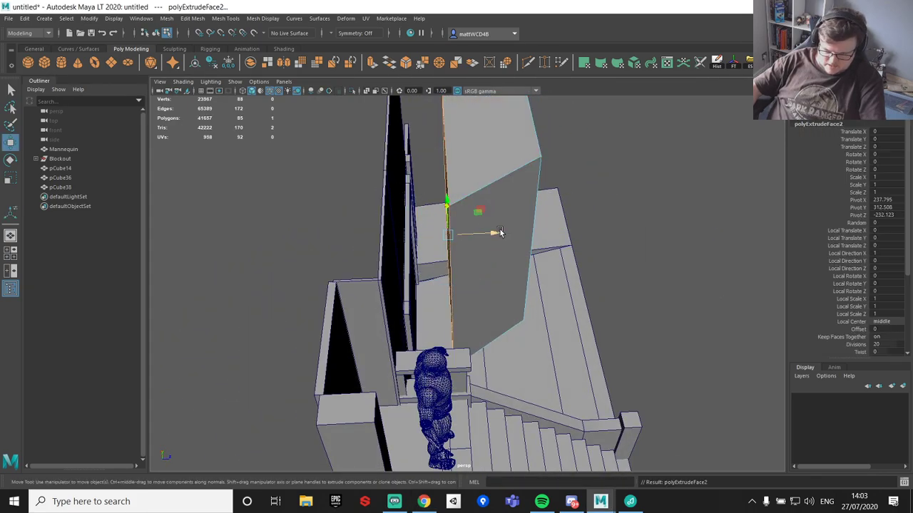
scroll(581, 224, "down", 3)
left_click_drag(581, 224, 390, 221, "alt")
key("Delete")
key("q")
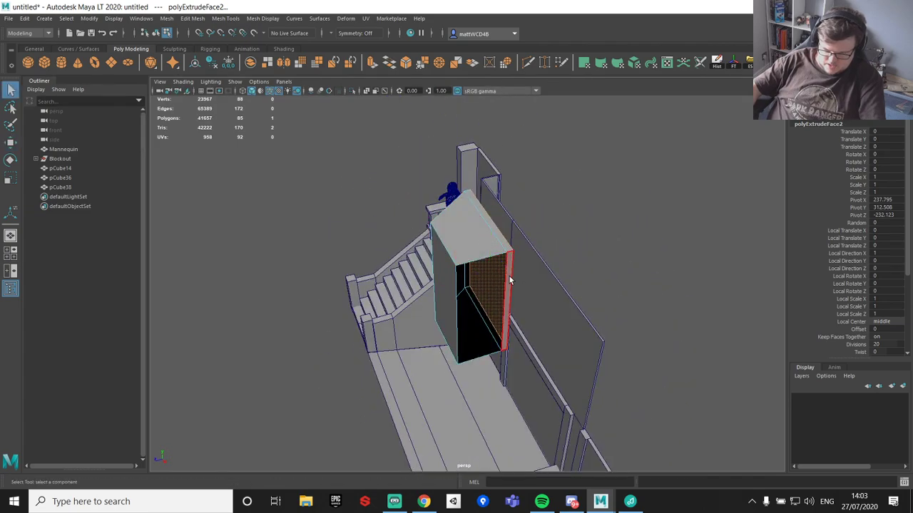
left_click(532, 291)
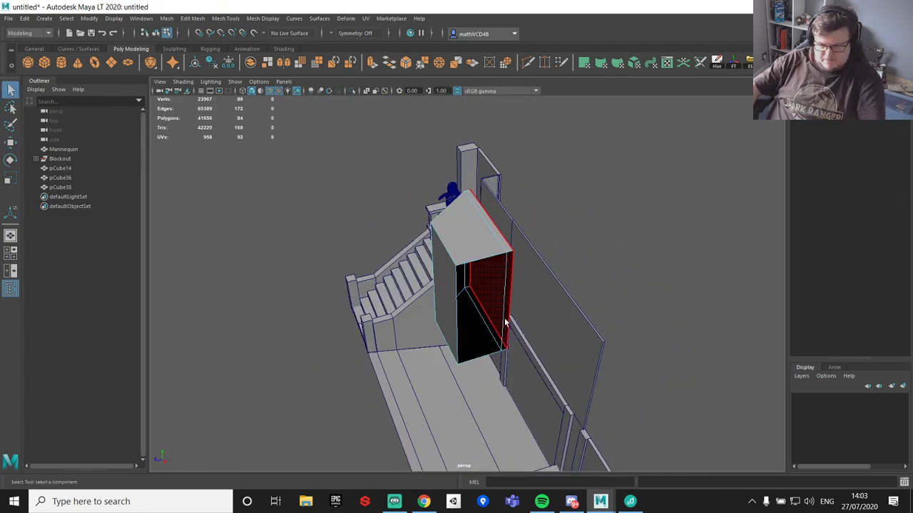
left_click_drag(478, 300, 459, 363, "alt")
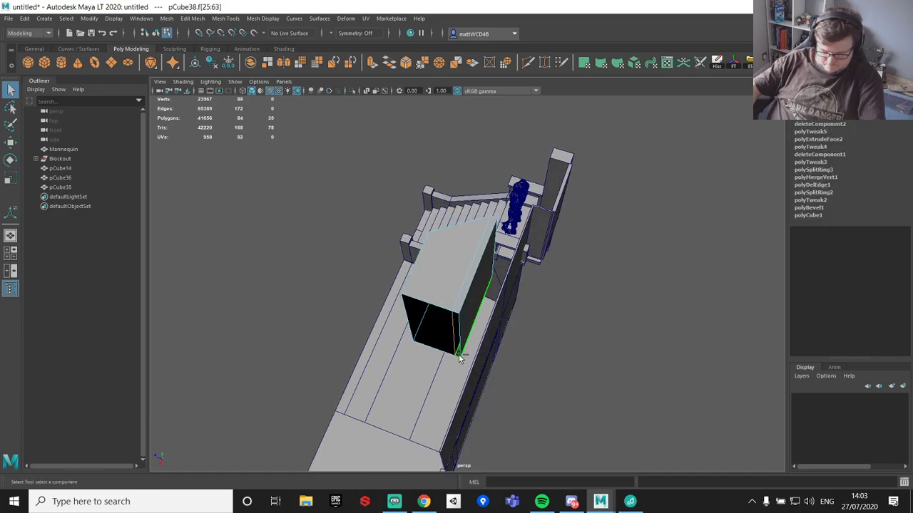
key("Delete")
Move pCube38 along the wall in Z so it sits beside the stair landing.
left_click_drag(464, 286, 470, 224, "alt")
left_click(469, 224)
left_click_drag(431, 259, 454, 230, "alt")
right_click_drag(454, 231, 490, 207)
key("w")
left_click_drag(425, 236, 511, 151, "alt")
middle_click_drag(549, 168, 422, 169)
left_click_drag(382, 191, 406, 182, "alt")
left_click_drag(561, 219, 666, 218, "alt")
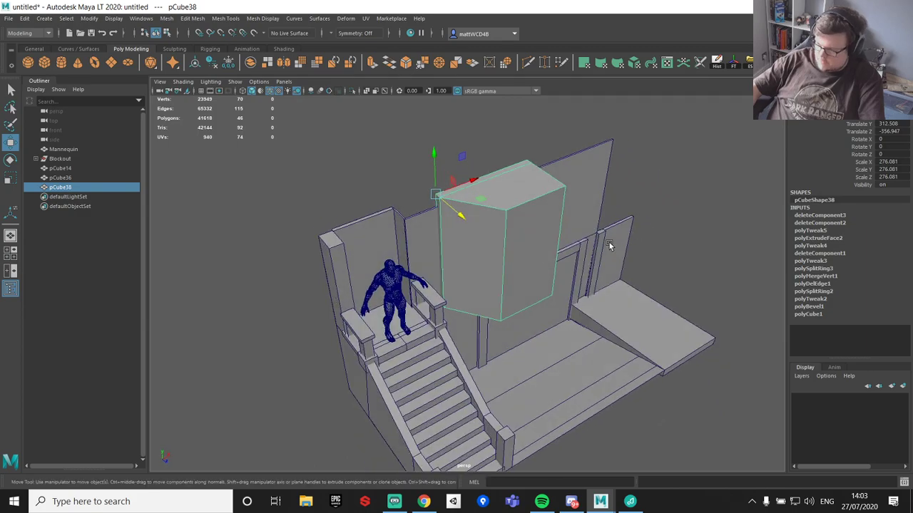
Raise the tall box's top vertices in Y.
right_click_drag(545, 255, 525, 257)
left_click(548, 256)
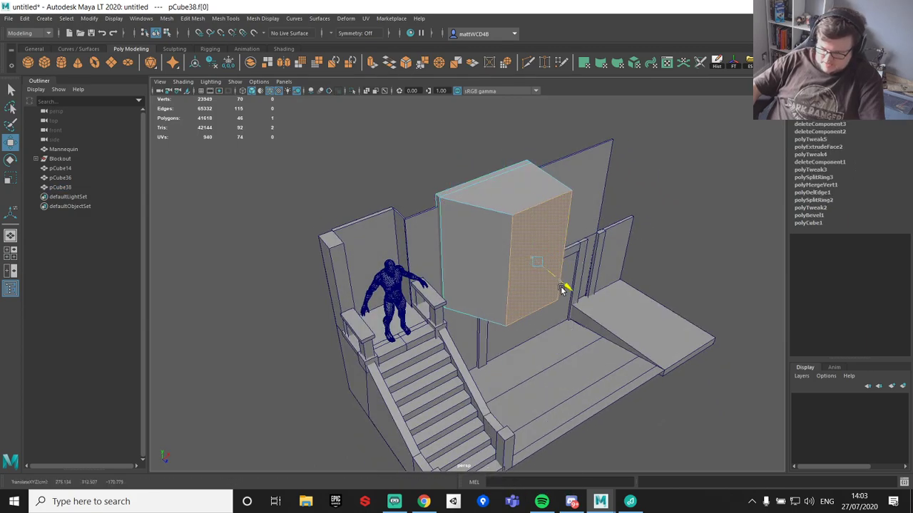
left_click_drag(562, 285, 527, 271, "alt")
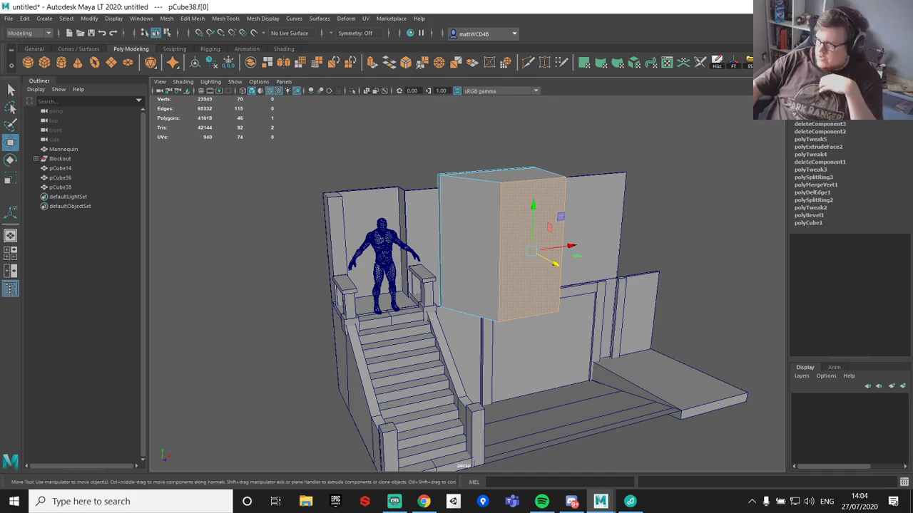
left_click_drag(530, 312, 550, 287, "alt")
key("F9")
left_click_drag(402, 133, 507, 175)
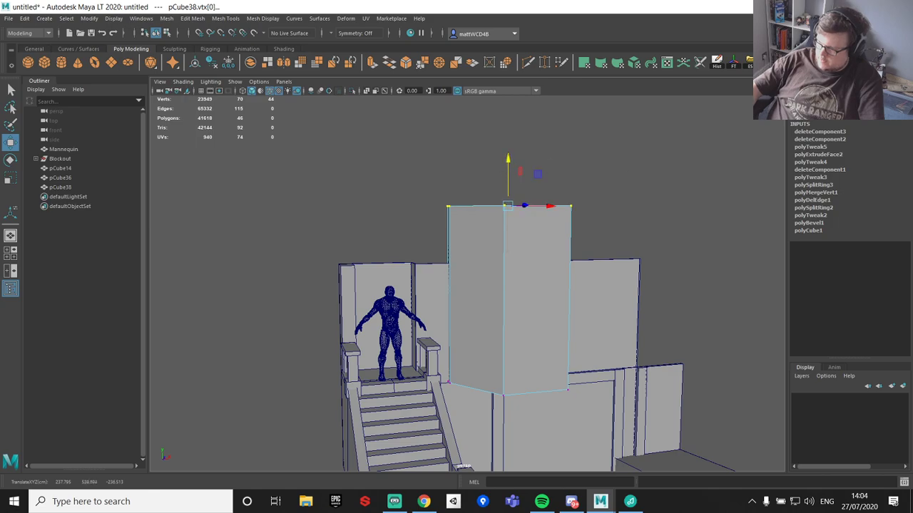
left_click_drag(506, 197, 506, 171)
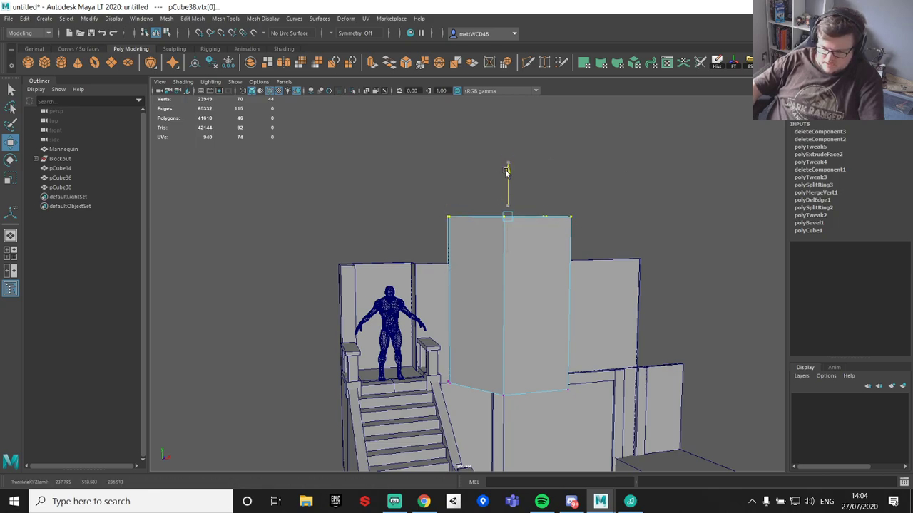
Shift-drag a copy of pCube37 upward onto the back wall and lower its top vertices.
left_click_drag(389, 228, 383, 294, "alt")
left_click(344, 280)
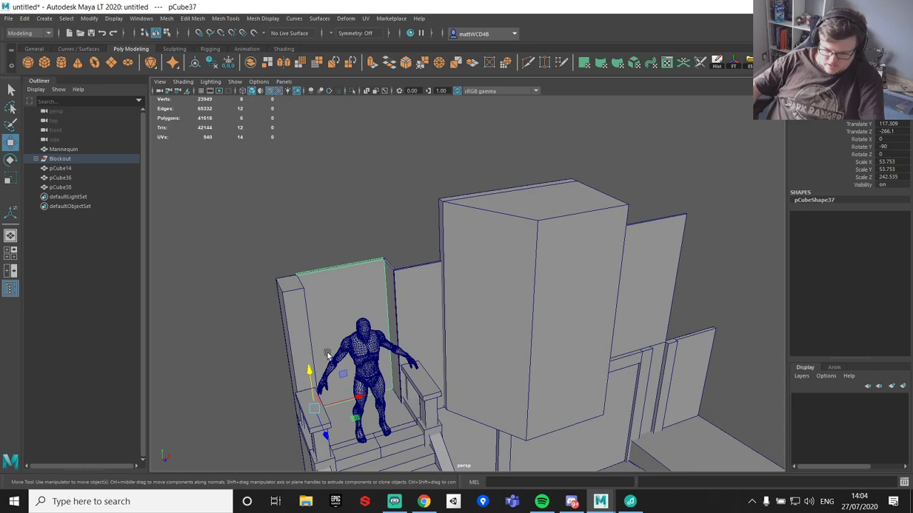
left_click_drag(309, 378, 299, 275)
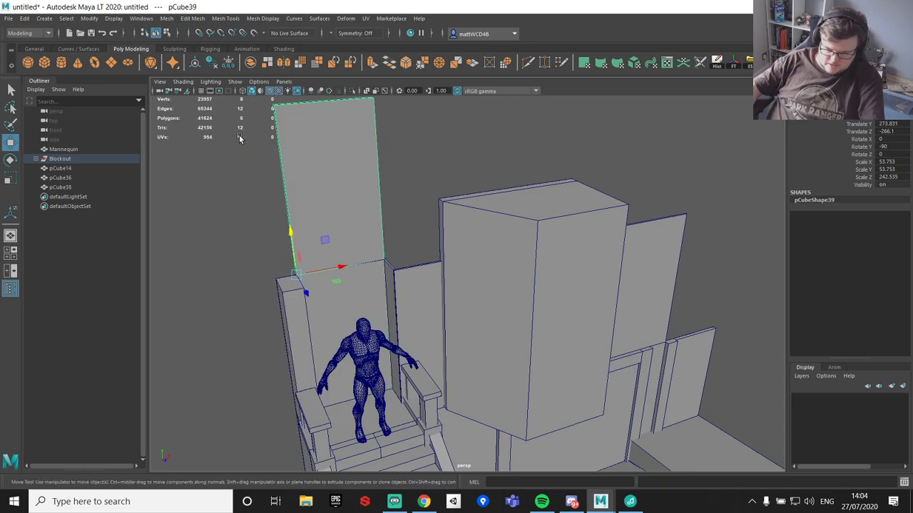
key("ctrl+z")
left_click_drag(360, 106, 460, 271)
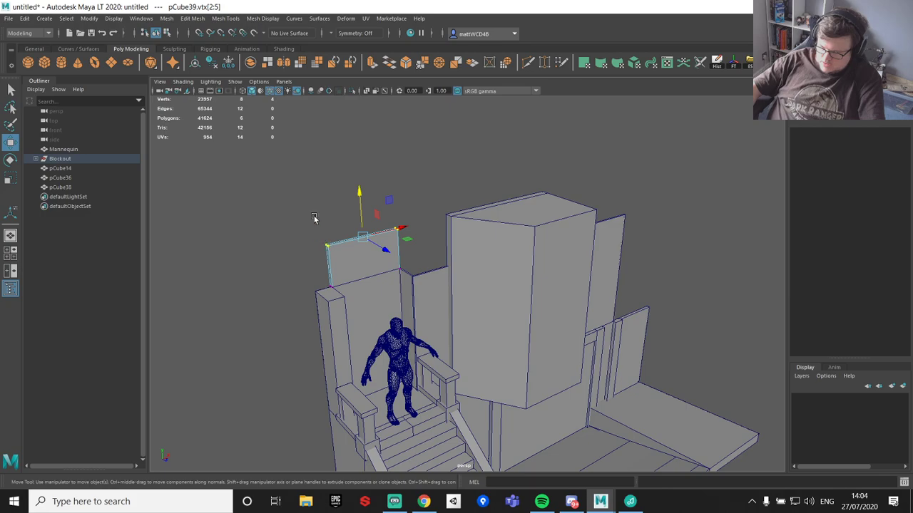
left_click_drag(314, 218, 427, 264, "alt")
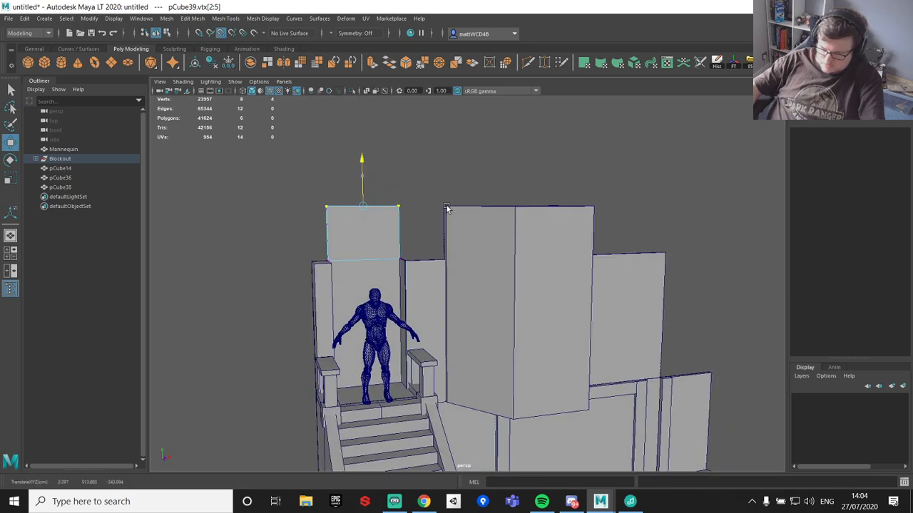
left_click_drag(447, 208, 454, 276, "alt")
right_click_drag(375, 236, 445, 194)
left_click_drag(375, 231, 426, 261, "alt")
Duplicate pCube38 with Ctrl+D and give the copy Scale X 4.
left_click(426, 261)
key("w")
left_click_drag(552, 262, 430, 243, "alt")
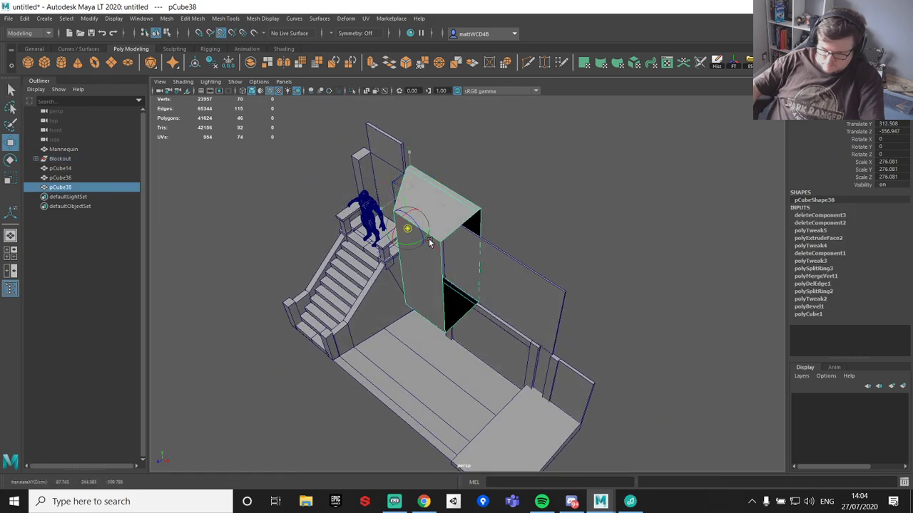
key("ctrl+d")
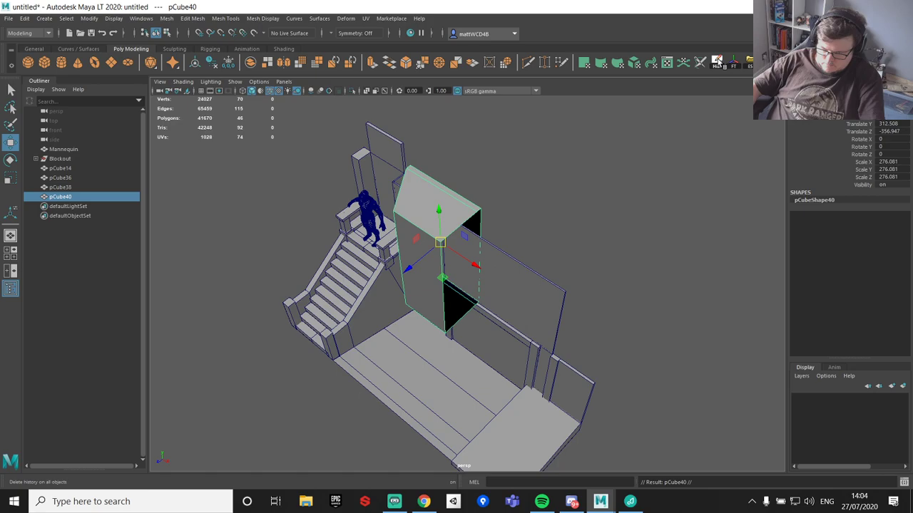
key("d")
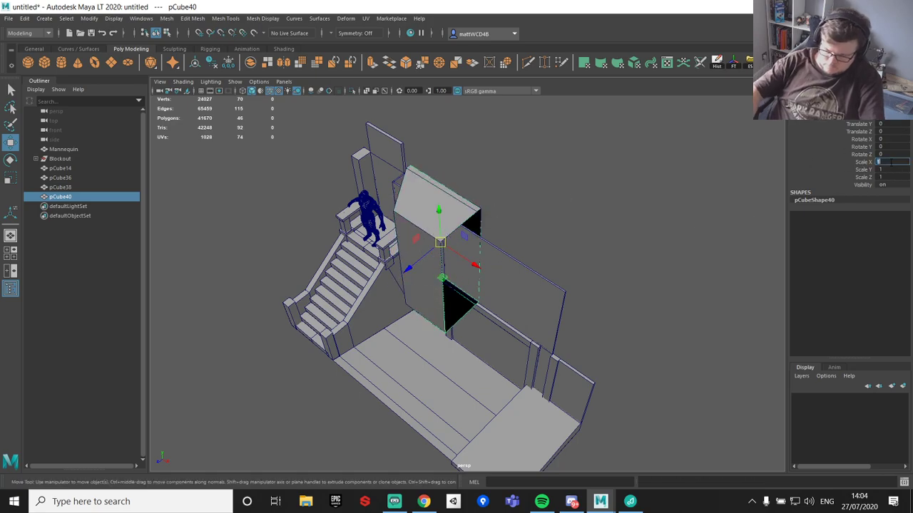
type("4")
key("Return")
Combine the upper block and its widened copy into one mesh, pCube41.
left_click(695, 158)
left_click_drag(695, 158, 498, 234, "alt")
scroll(446, 251, "up", 3)
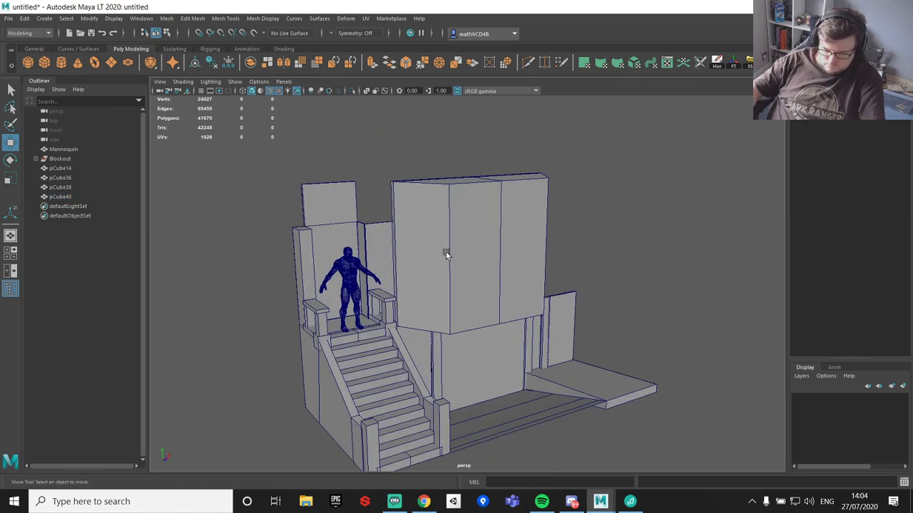
left_click(525, 219)
right_click_drag(527, 220, 531, 422, "shift")
right_click(380, 235)
Snap pCube20's top vertex up to the combined block's corner.
right_click_drag(381, 235, 334, 232)
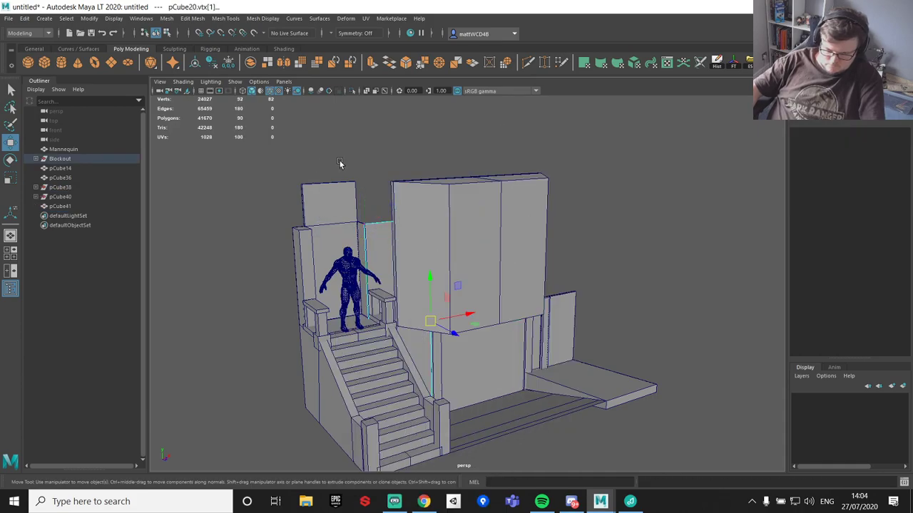
key("v")
left_click_drag(397, 196, 397, 176)
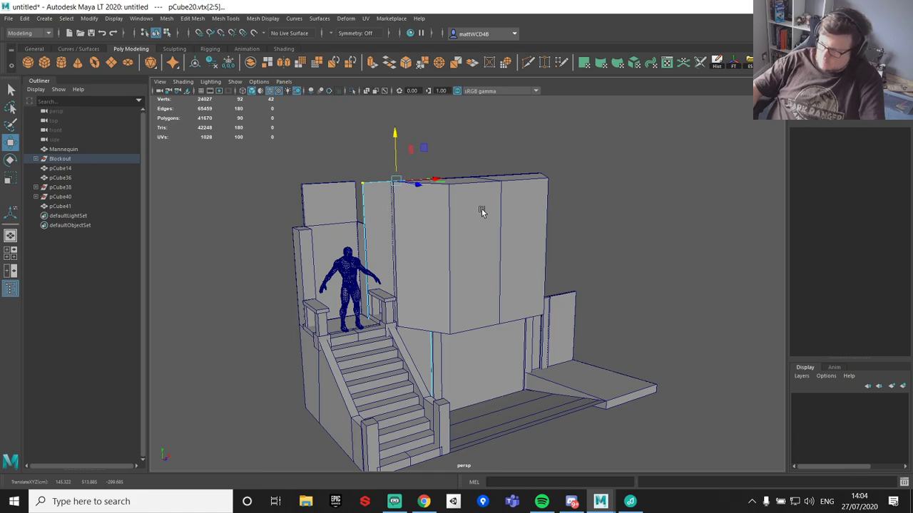
Select pillar pCube35 and raise its top vertices in Y to the back wall's top.
left_click_drag(436, 249, 335, 261, "alt")
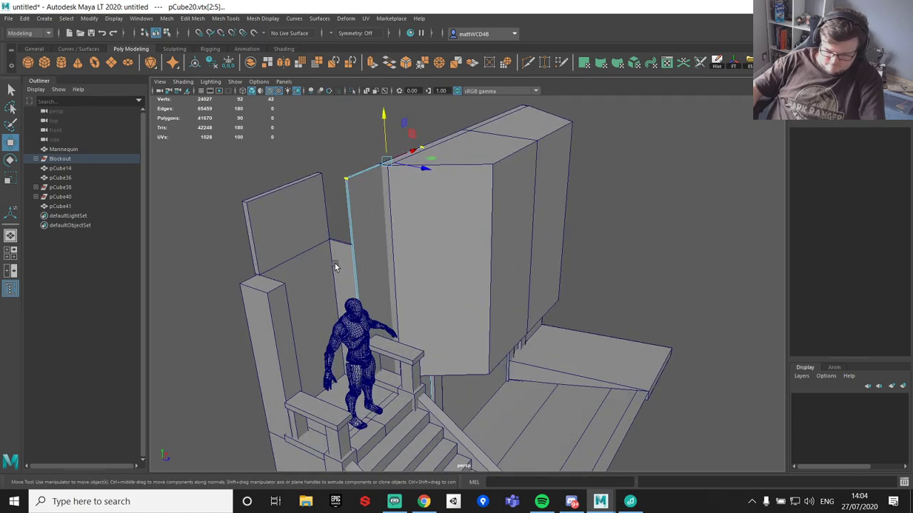
right_click_drag(343, 237, 381, 226)
left_click_drag(288, 190, 410, 286)
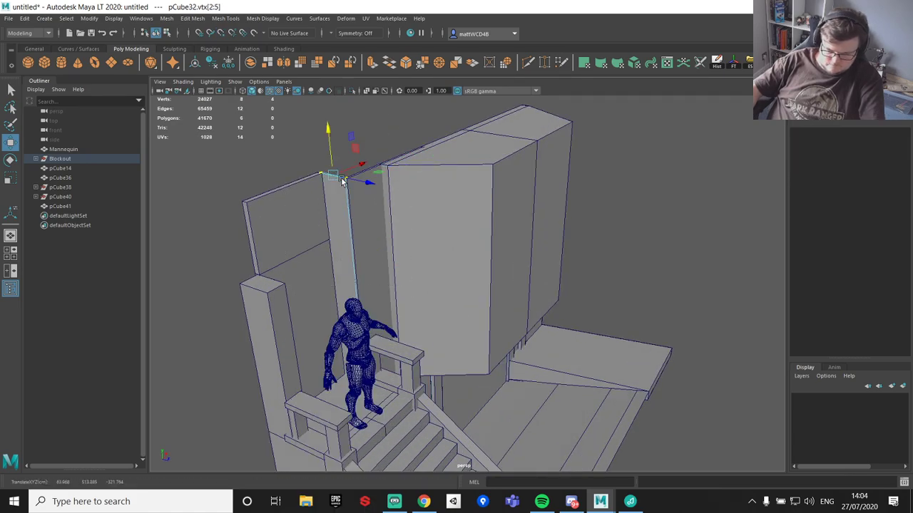
left_click_drag(335, 204, 345, 187, "alt")
right_click_drag(345, 187, 390, 158)
scroll(289, 142, "down", 3)
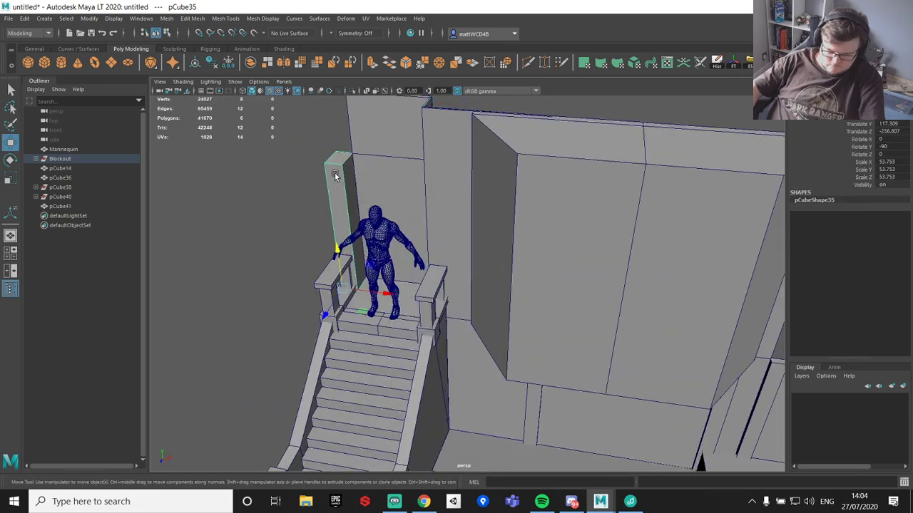
left_click_drag(352, 128, 374, 146, "alt")
left_click_drag(371, 143, 380, 158)
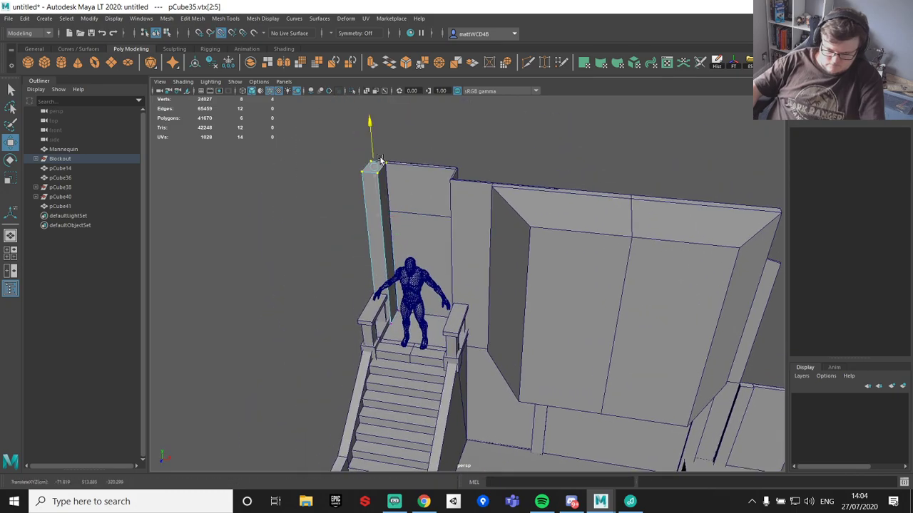
left_click_drag(395, 204, 503, 271, "alt")
Duplicate the left railing pCube36, lift the copy up, and extract its faces.
left_click(505, 269)
key("w")
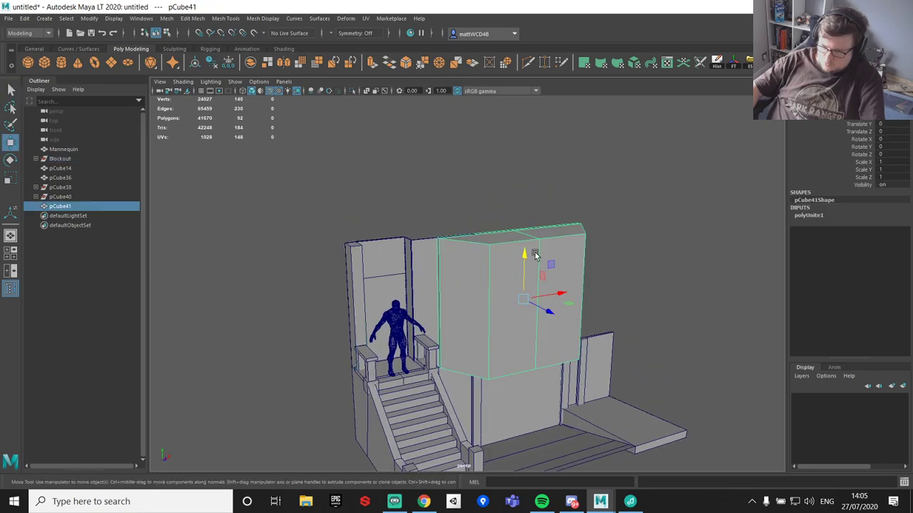
scroll(481, 261, "up", 8)
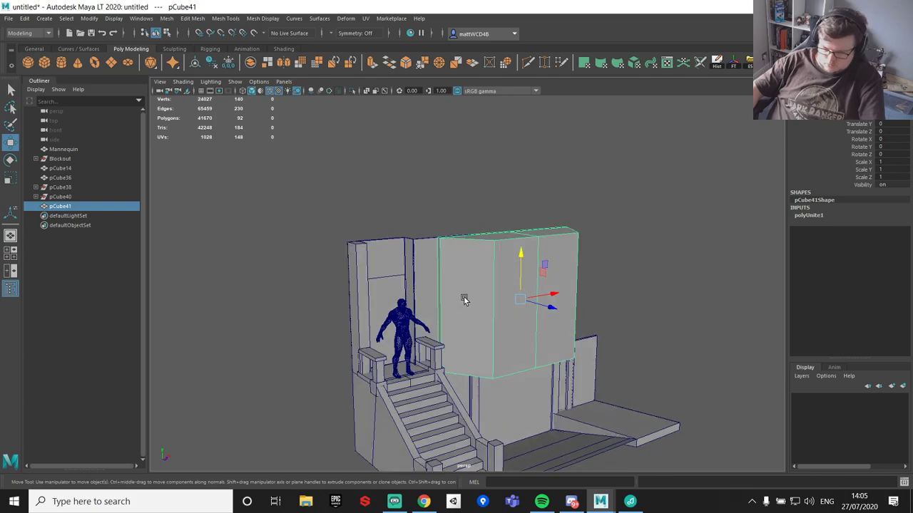
left_click(326, 340)
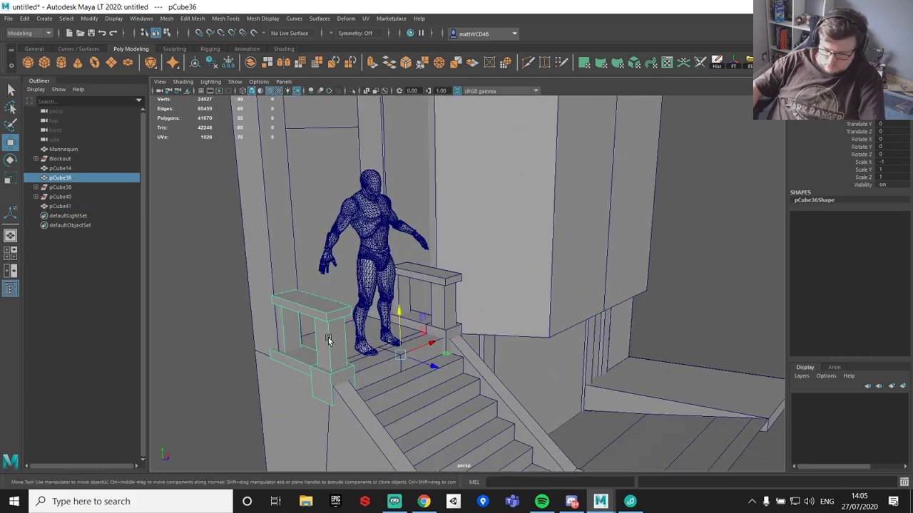
key("ctrl+d")
left_click_drag(397, 317, 379, 148)
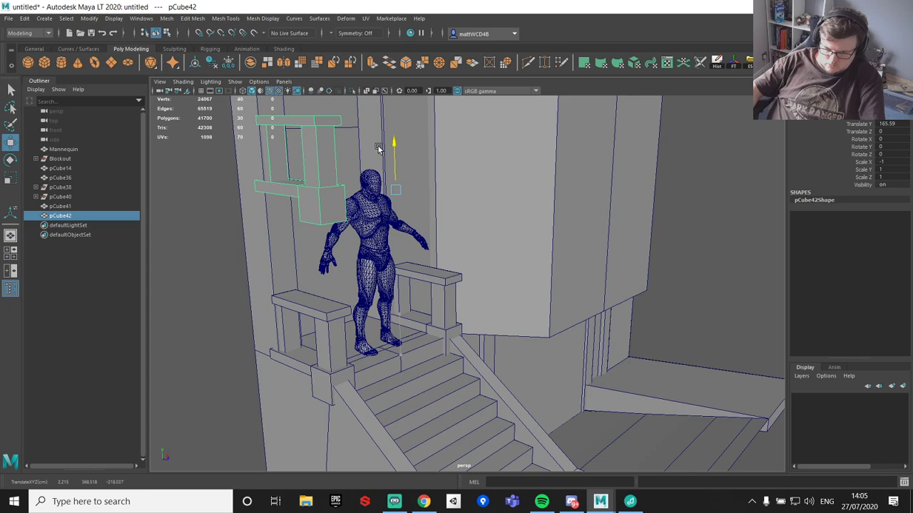
key("F11")
double_click(307, 156)
right_click_drag(315, 155, 303, 318, "shift")
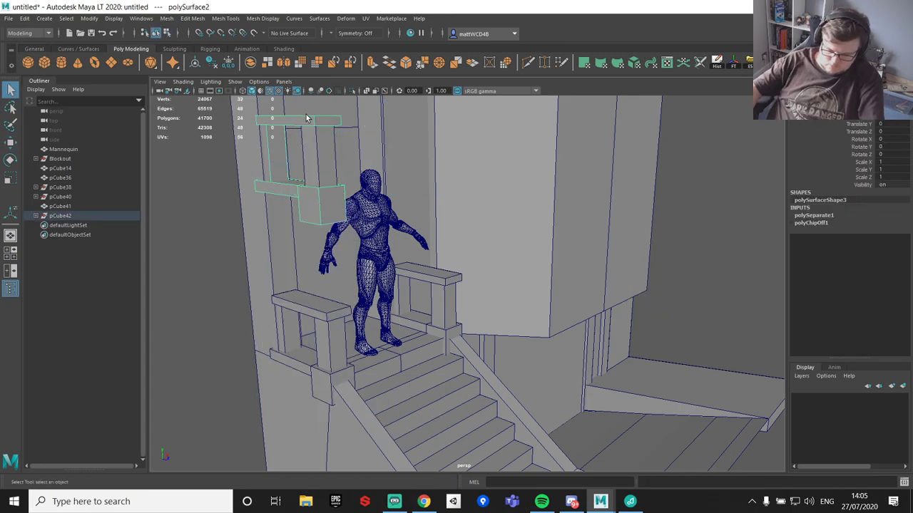
Delete the separated piece's history, then shrink and move it down onto the left railing.
left_click(306, 114)
key("w")
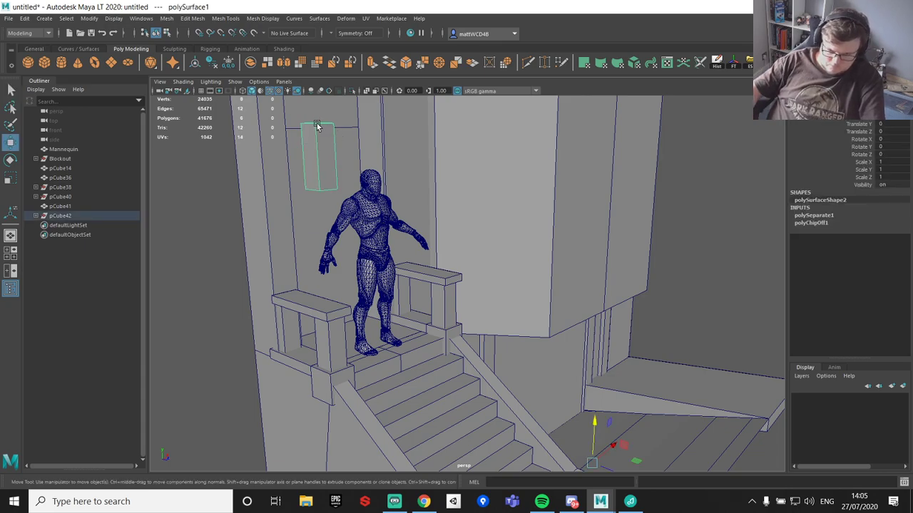
left_click(718, 62)
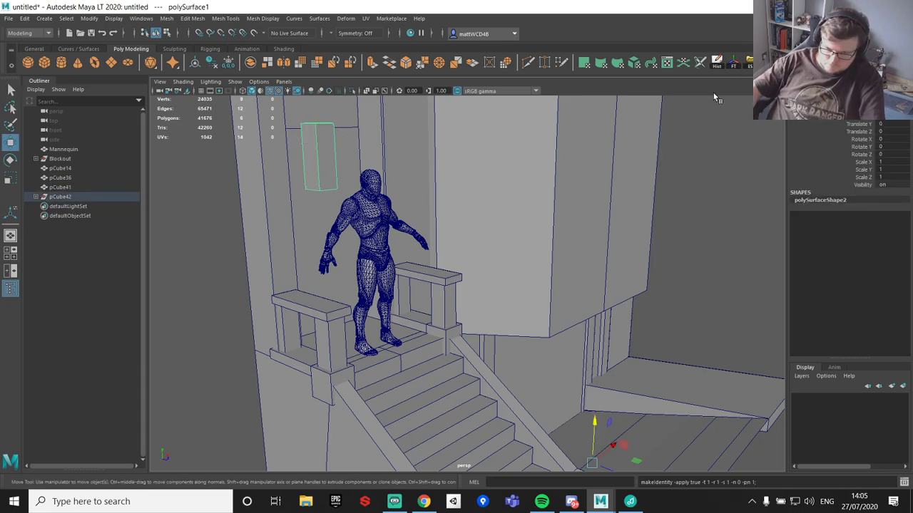
left_click_drag(323, 134, 303, 238)
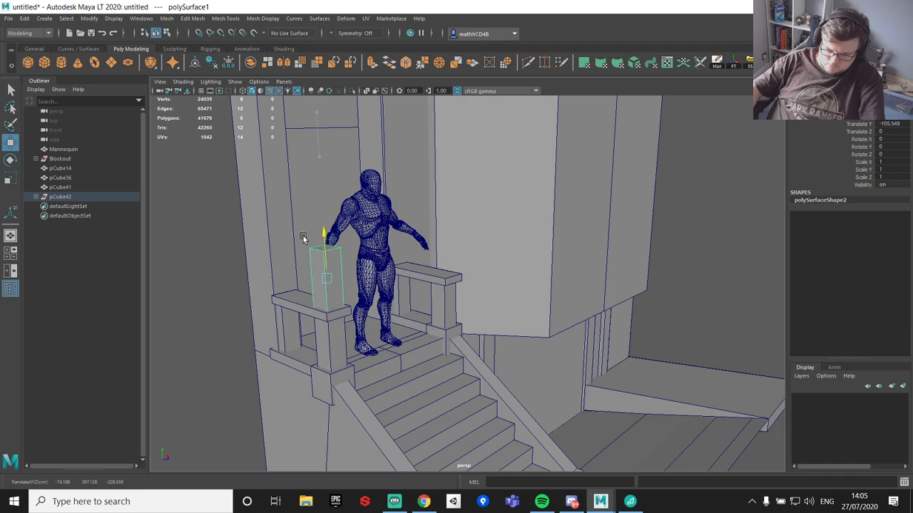
key("r")
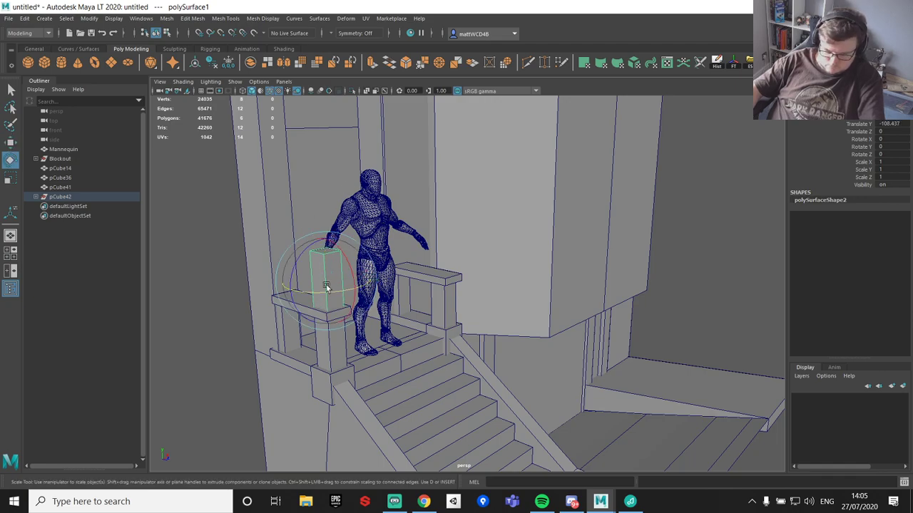
left_click_drag(328, 281, 326, 283)
key("w")
left_click_drag(325, 244, 385, 263)
Move the slim post's top vertices up beside the tall pillar.
key("q")
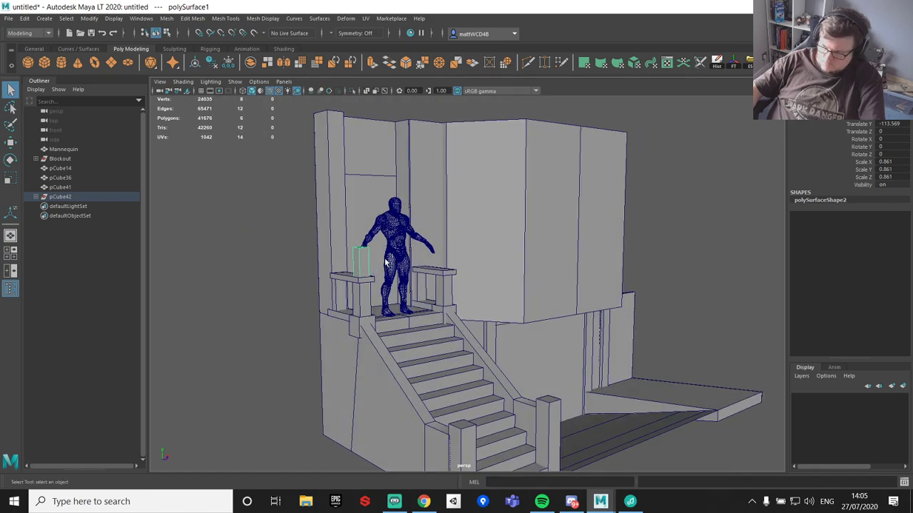
right_click_drag(382, 253, 329, 228)
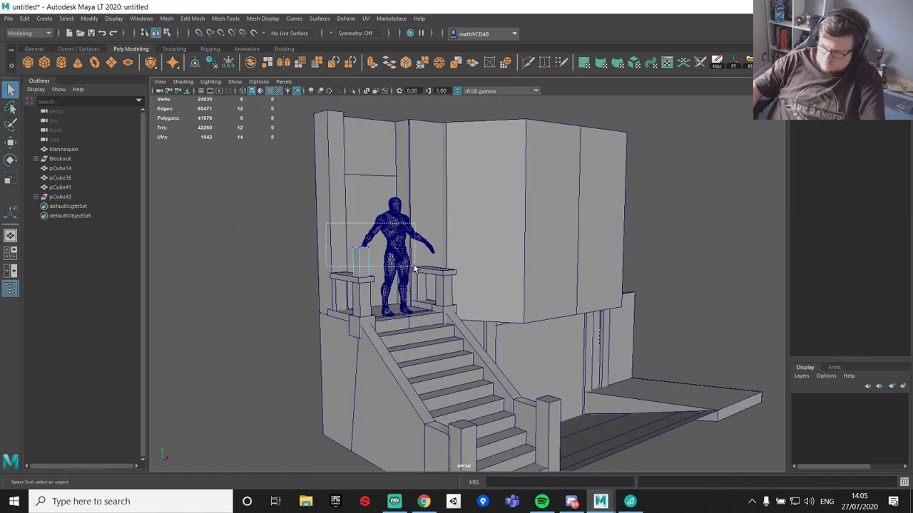
left_click_drag(413, 264, 413, 265)
key("w")
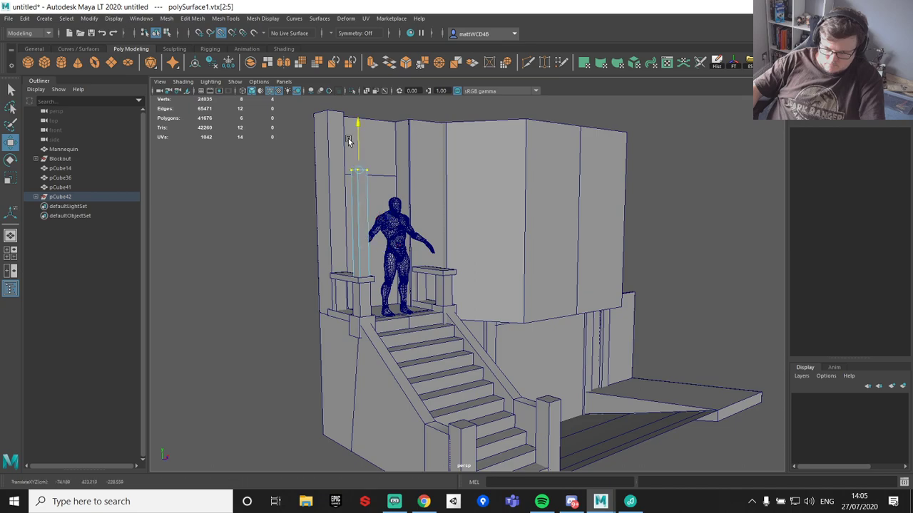
left_click_drag(345, 123, 355, 186, "alt")
key("F8")
key("q")
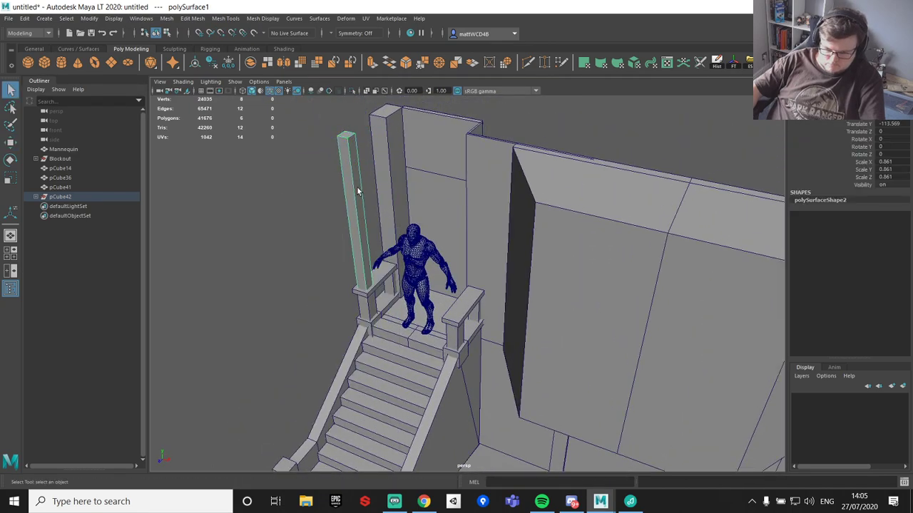
Lower the wall top block's vertices, then select the wall block.
left_click(435, 138)
key("F8")
left_click_drag(431, 135, 378, 123, "alt")
key("w")
key("q")
left_click(373, 125)
right_click(372, 123)
left_click(399, 147)
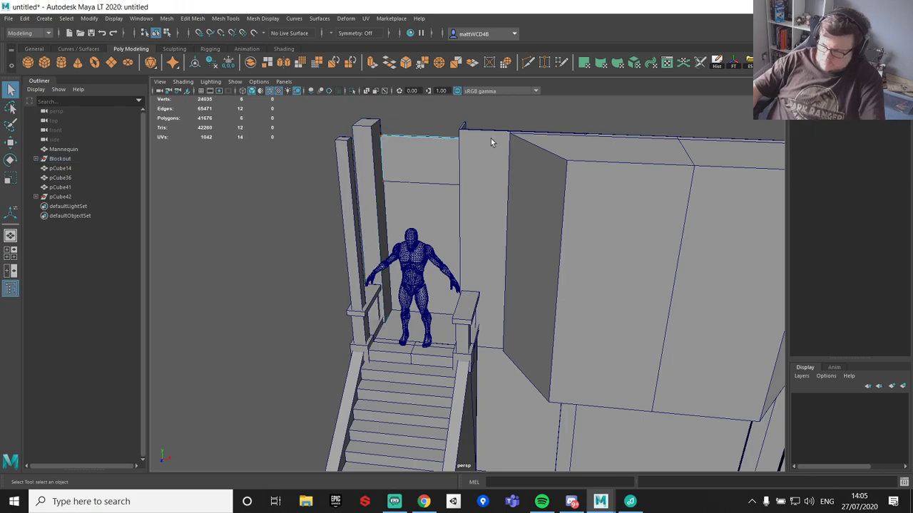
Select the pillar's top vertices, then lower the back wall's top vertices.
left_click(378, 135)
key("F9")
left_click_drag(389, 139, 341, 98)
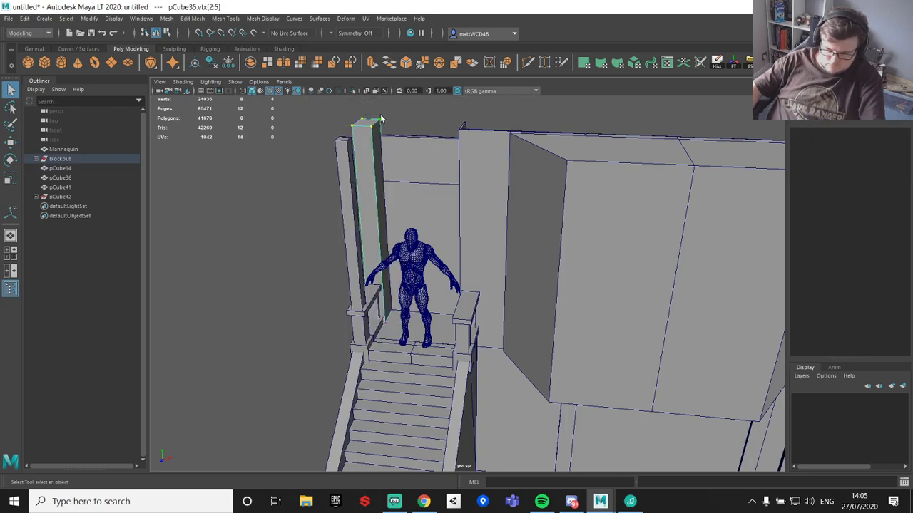
key("w")
left_click(491, 148)
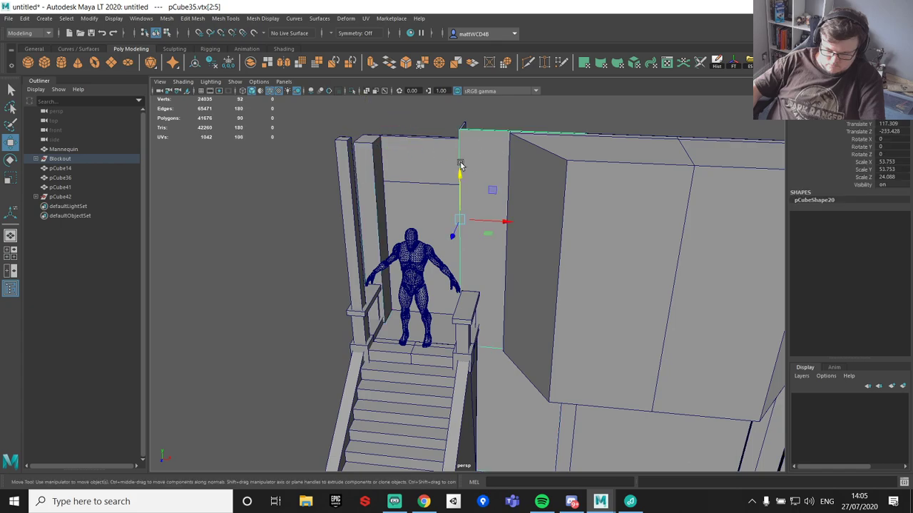
left_click_drag(491, 148, 421, 104, "alt")
key("F9")
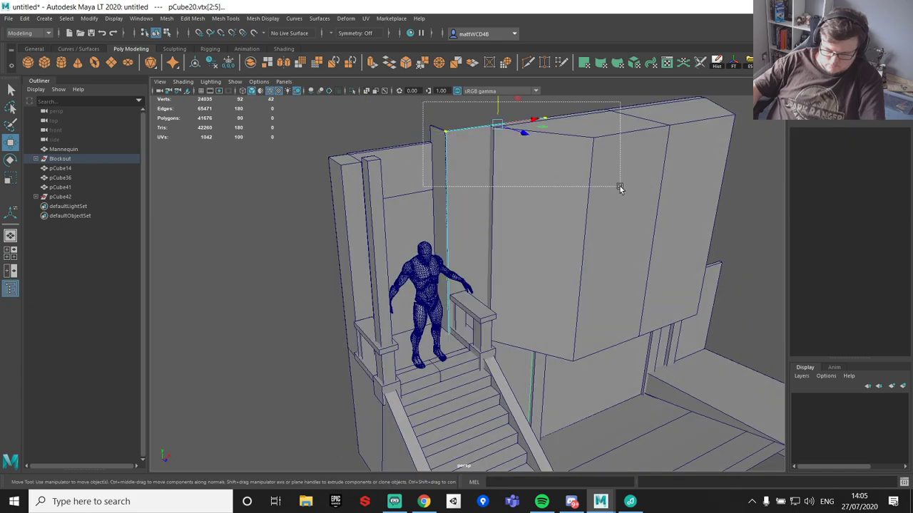
left_click_drag(497, 102, 449, 165)
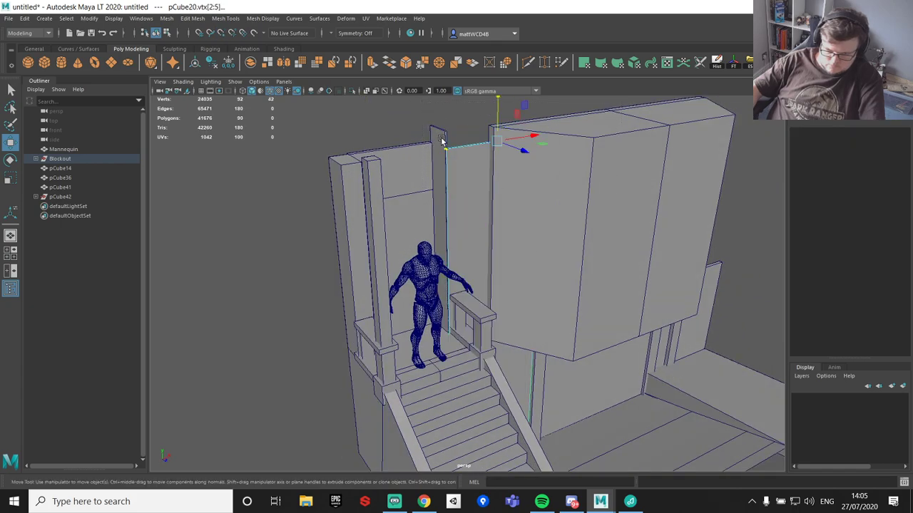
Raise the top-left corner vertex of front wall pCube20.
left_click(441, 141)
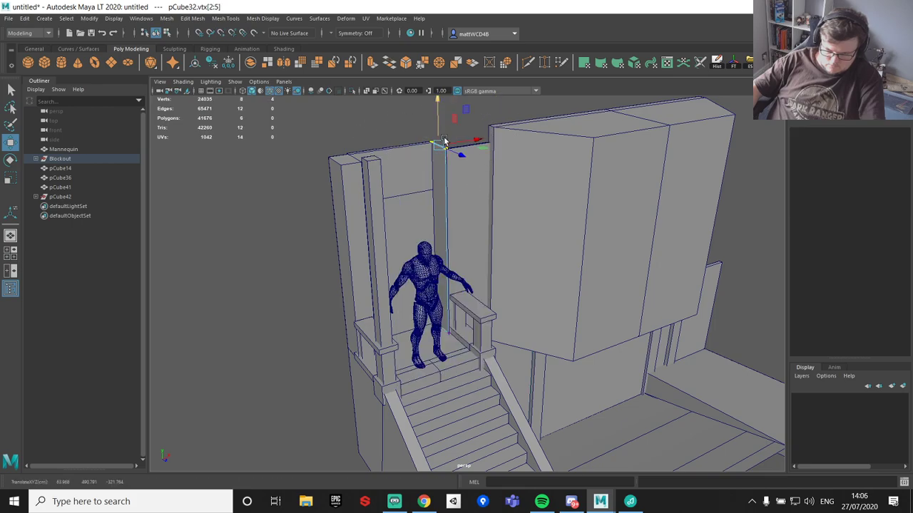
left_click_drag(440, 109, 416, 243, "alt")
left_click(410, 247)
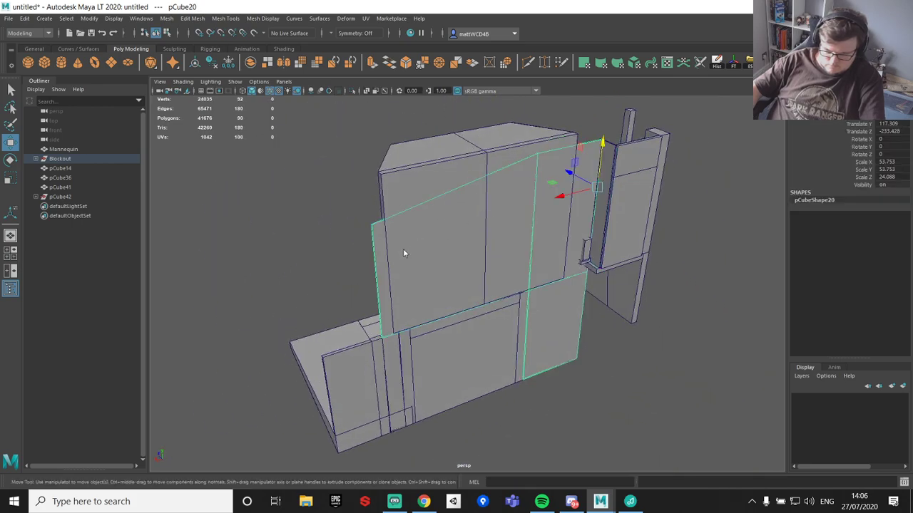
right_click_drag(403, 248, 346, 206)
left_click_drag(346, 207, 437, 169)
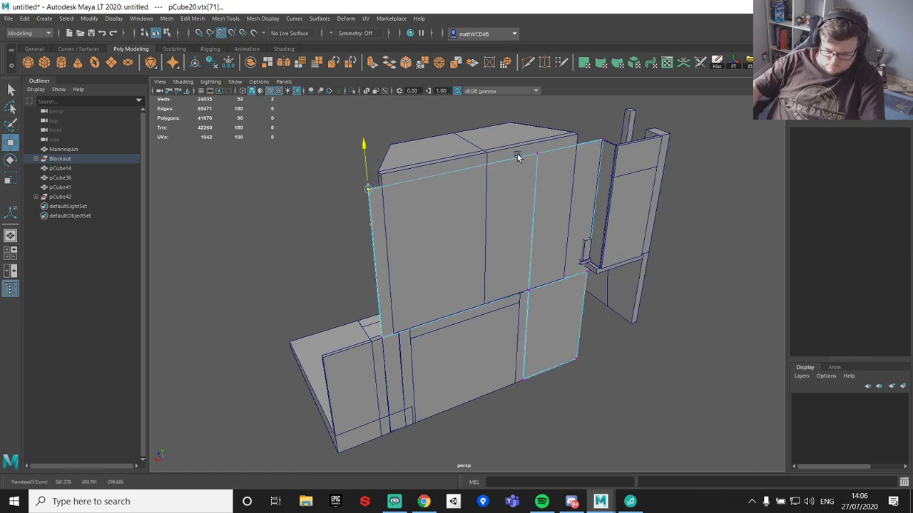
left_click_drag(590, 148, 444, 138, "alt")
key("F8")
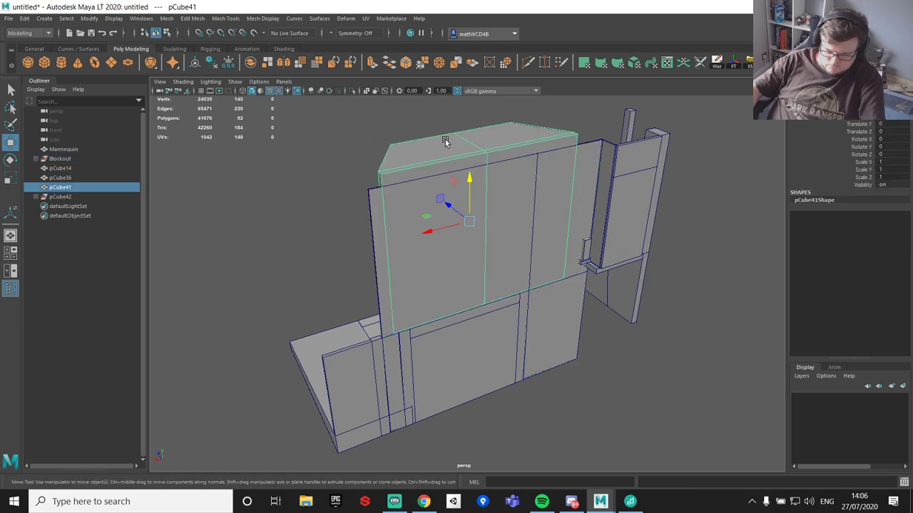
Marquee-select pCube41's top vertices and lower them along Y to a level top.
right_click_drag(472, 165, 440, 159)
left_click_drag(344, 110, 620, 166)
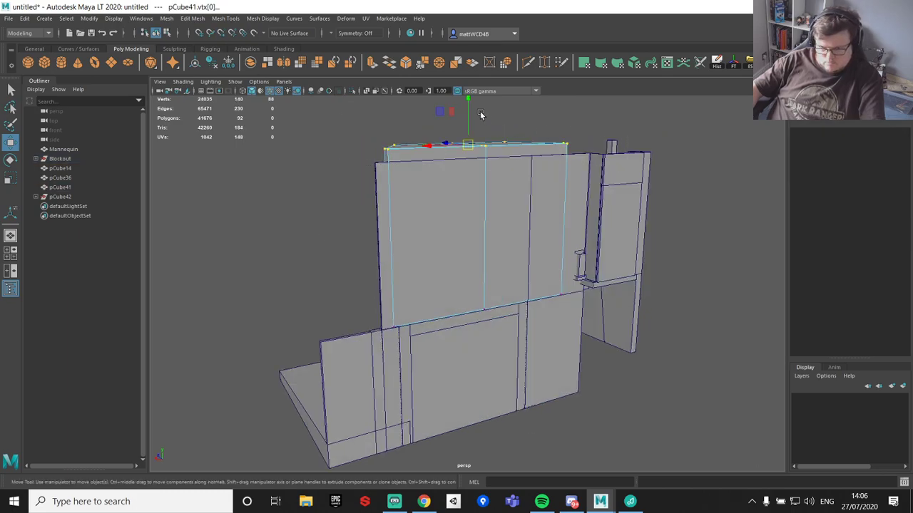
left_click_drag(471, 117, 435, 206)
scroll(489, 231, "up", 3)
key("F8")
Slide the thin pillar along Z to stand beside the mannequin.
left_click_drag(359, 168, 428, 214, "alt")
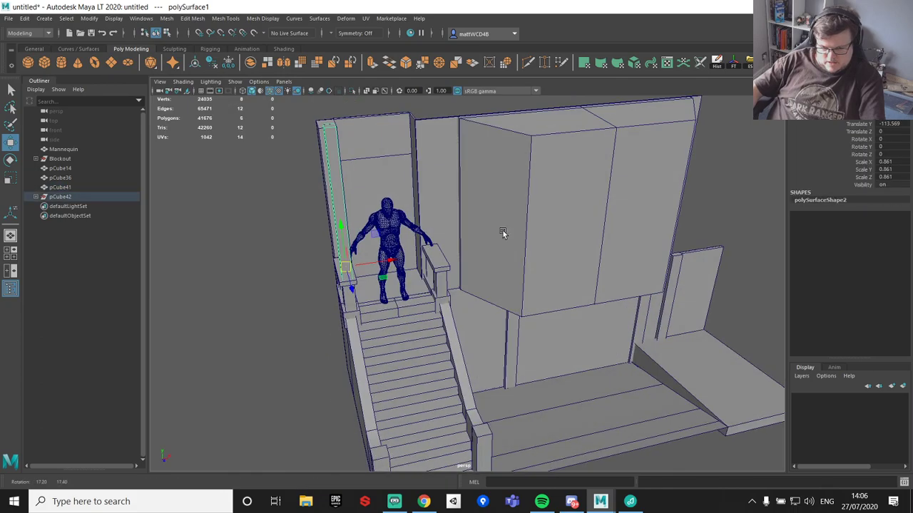
left_click(428, 214)
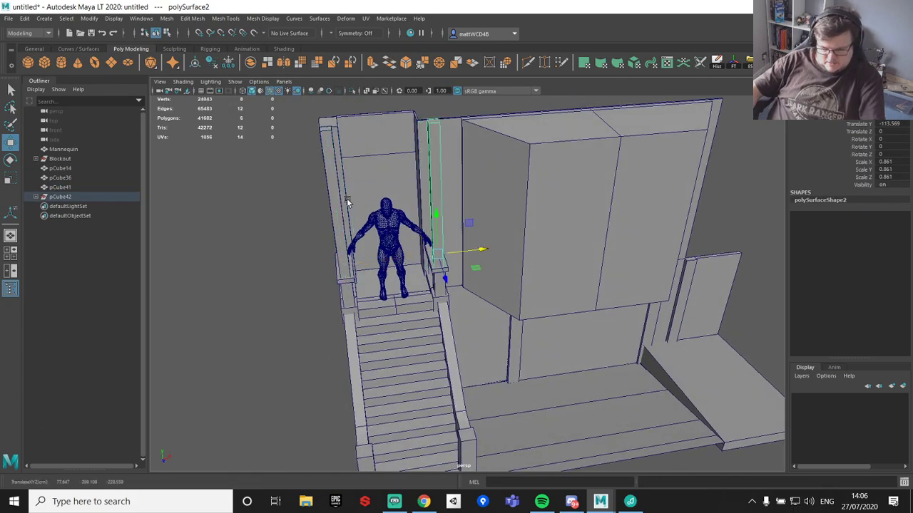
left_click_drag(347, 202, 498, 324, "alt")
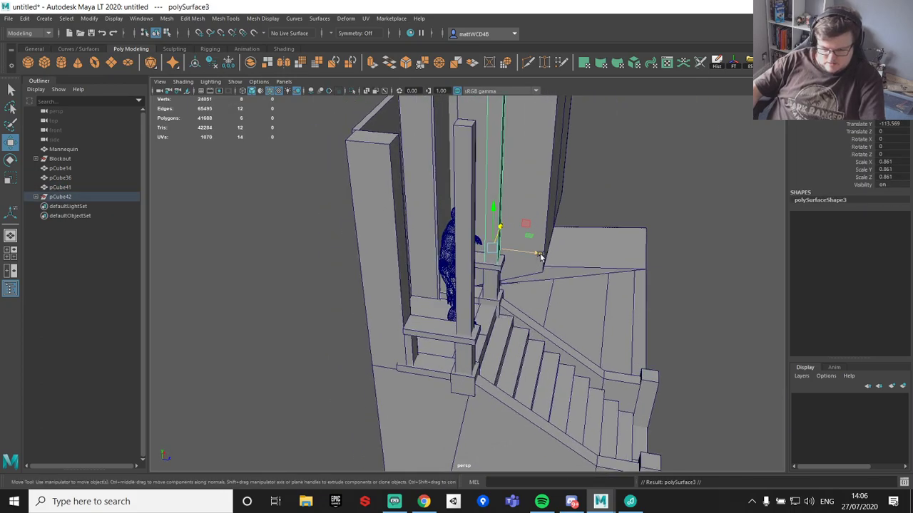
left_click_drag(540, 257, 488, 244)
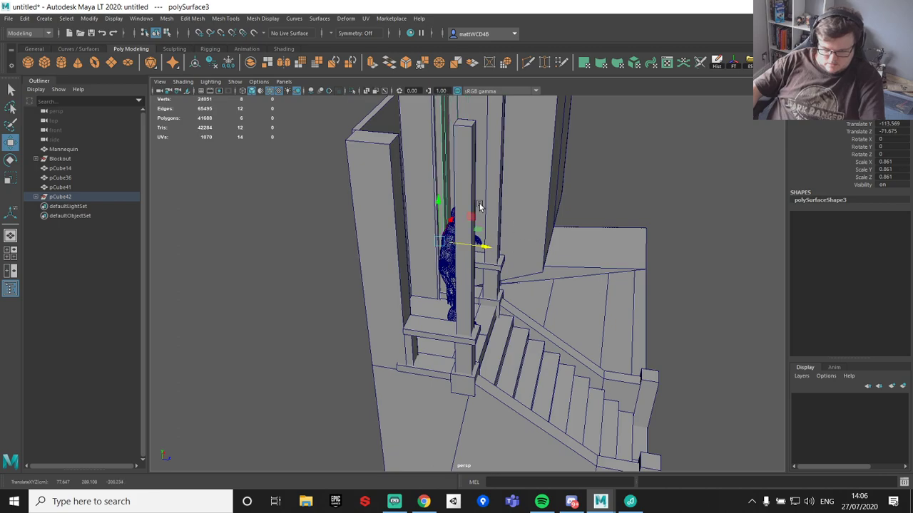
left_click_drag(480, 206, 471, 234, "alt")
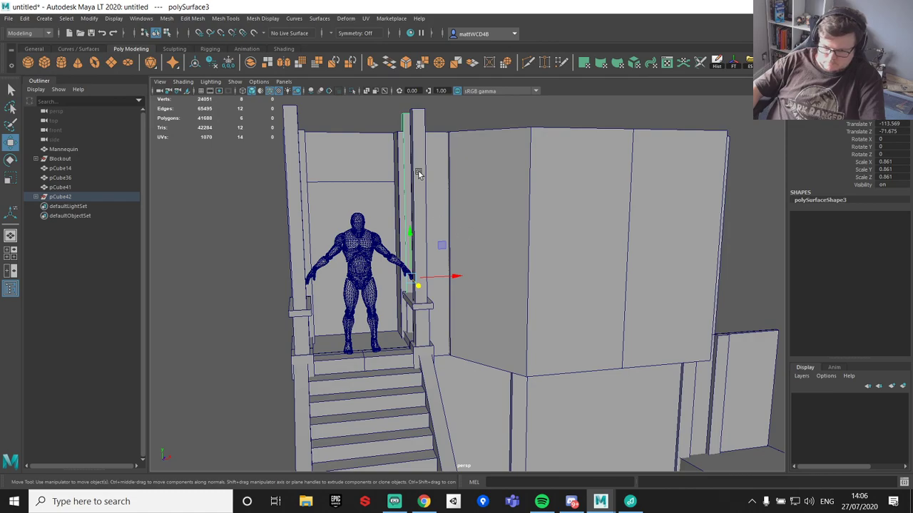
left_click_drag(419, 174, 365, 300, "alt")
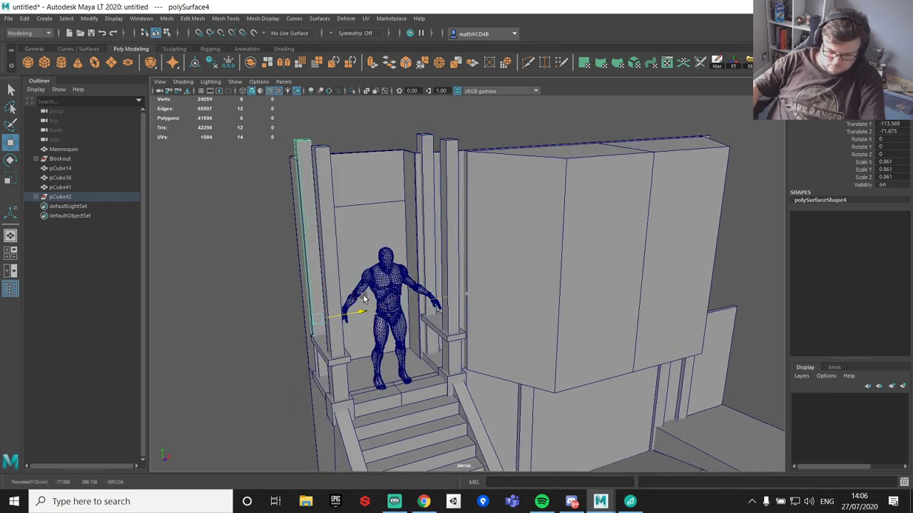
left_click(377, 131)
left_click_drag(377, 131, 446, 247, "alt")
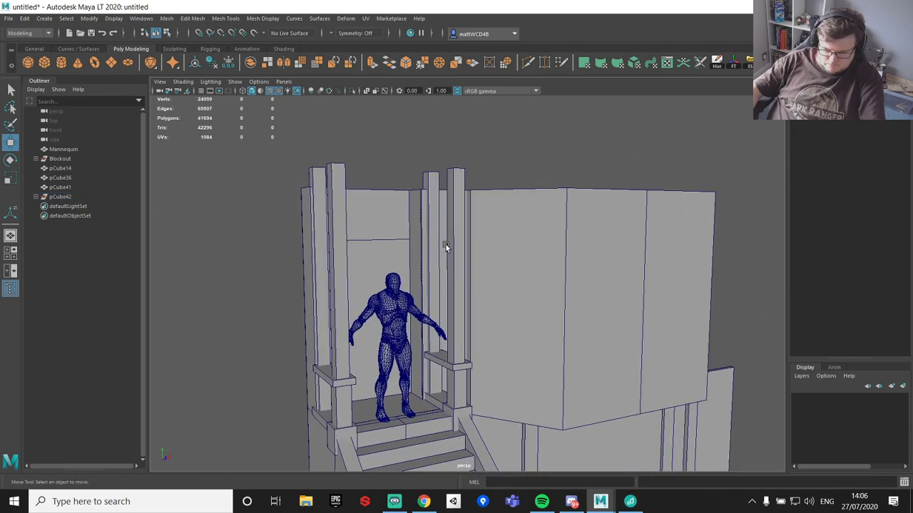
Lift polySurface5 straight up on Y to sit above the doorway.
left_click(336, 206)
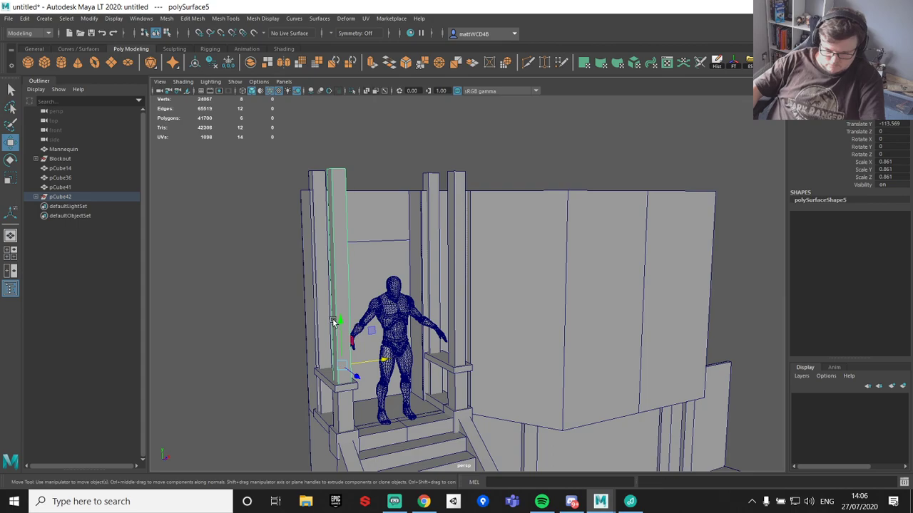
left_click_drag(333, 322, 352, 225)
left_click_drag(365, 88, 366, 86)
left_click_drag(366, 85, 525, 346, "alt")
left_click_drag(504, 382, 428, 187, "alt")
key("q")
left_click(340, 132)
Select the raised block above the doorway and frame the view on it.
left_click(412, 228)
key("w")
key("F9")
key("f")
left_click_drag(428, 271, 490, 195, "alt")
scroll(432, 315, "down", 3)
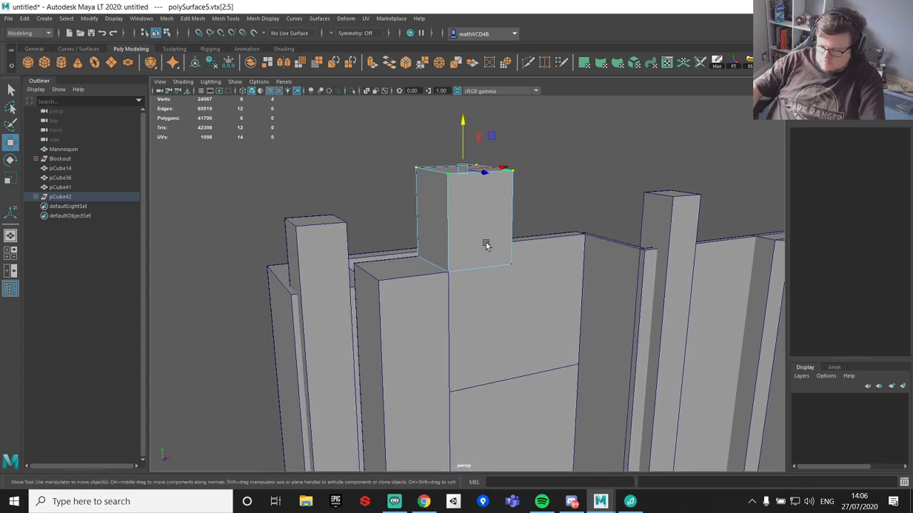
scroll(463, 224, "down", 2)
left_click_drag(492, 244, 399, 224, "alt")
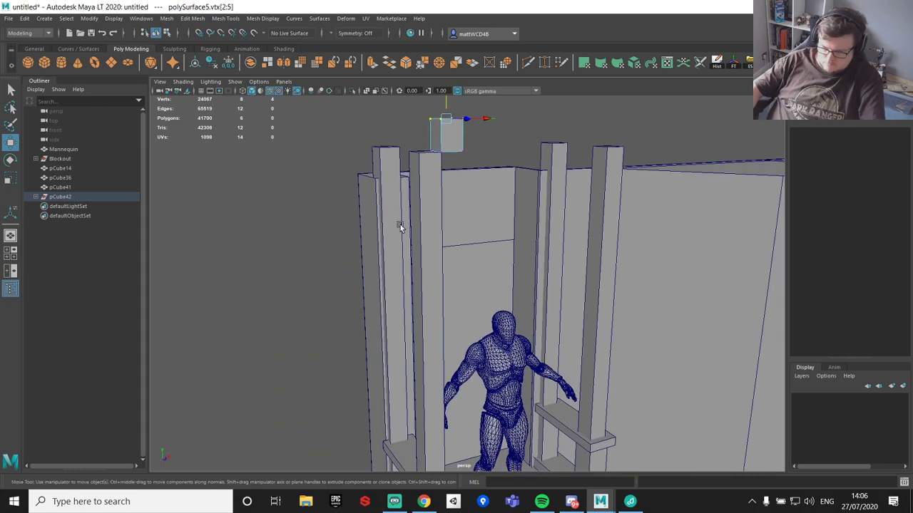
Move polySurface1's top vertices up to meet the block above the doorway.
key("F8")
left_click(426, 192)
key("F9")
left_click_drag(401, 141, 450, 164)
scroll(461, 158, "down", 2)
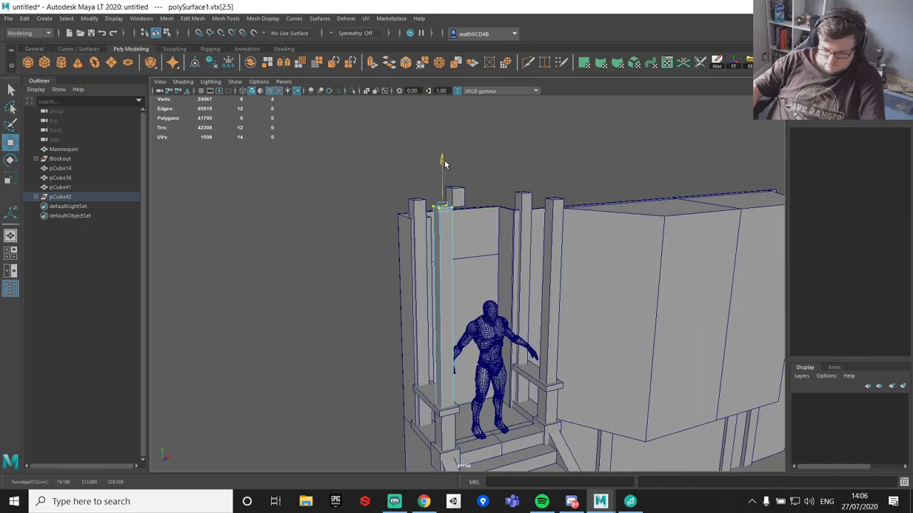
left_click_drag(443, 208, 531, 269, "alt")
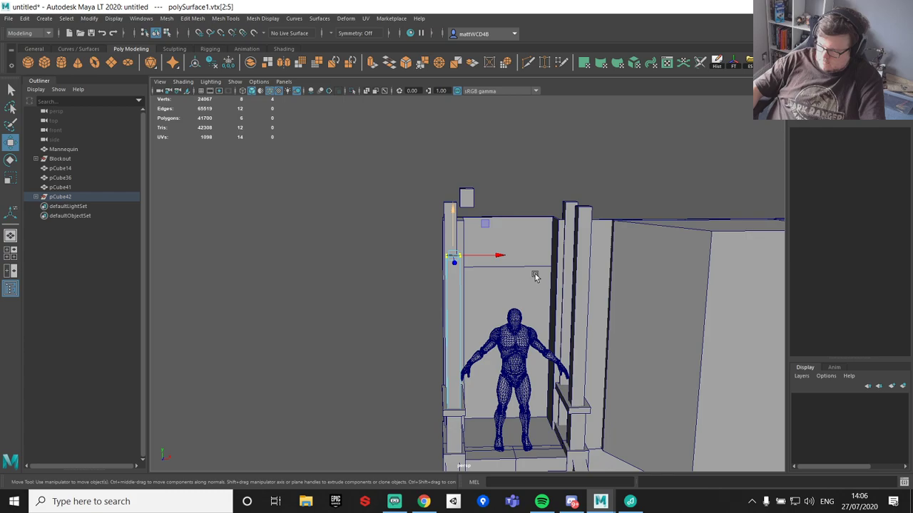
left_click_drag(485, 162, 477, 187, "alt")
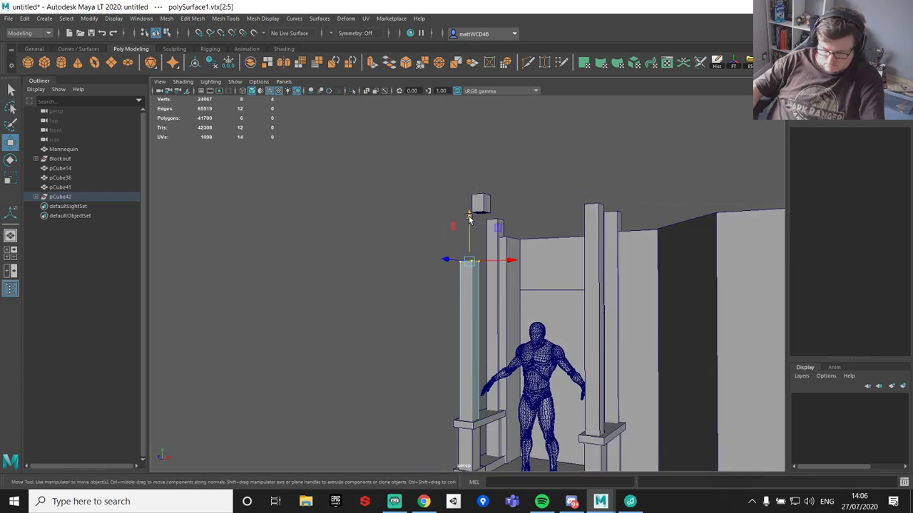
left_click_drag(469, 221, 474, 216)
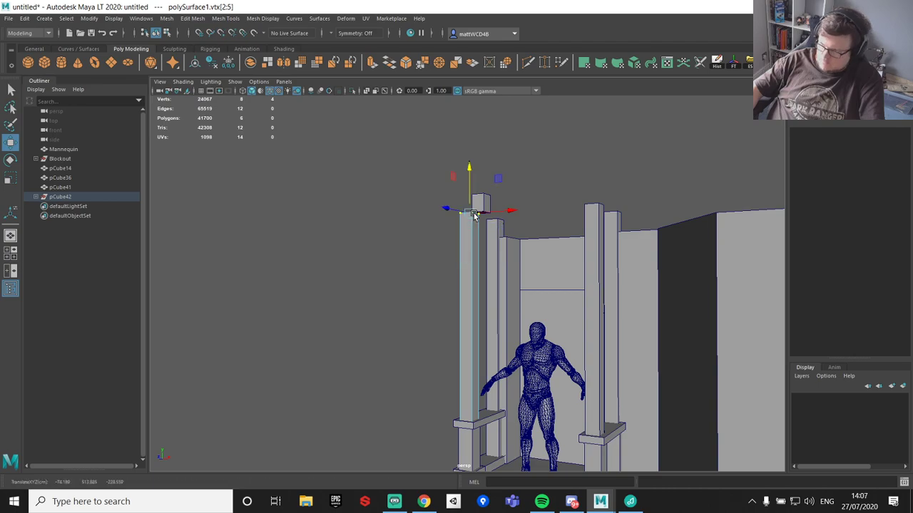
left_click_drag(701, 277, 518, 222, "alt")
Stretch polySurface5's right vertices along X across the doorway and lower the lintel's bottom edge.
key("q")
left_click(420, 164)
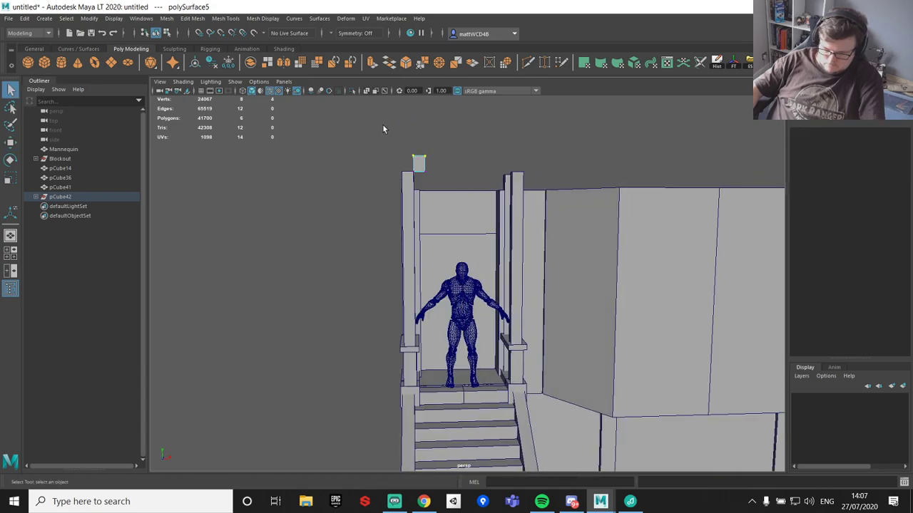
left_click_drag(423, 201, 423, 193)
key("w")
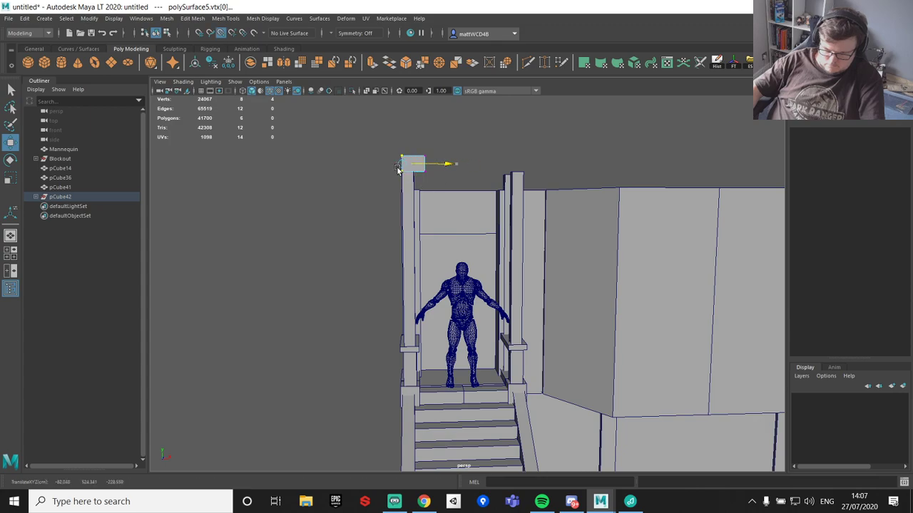
left_click_drag(414, 124, 446, 208)
key("w")
left_click_drag(431, 168, 497, 189)
key("q")
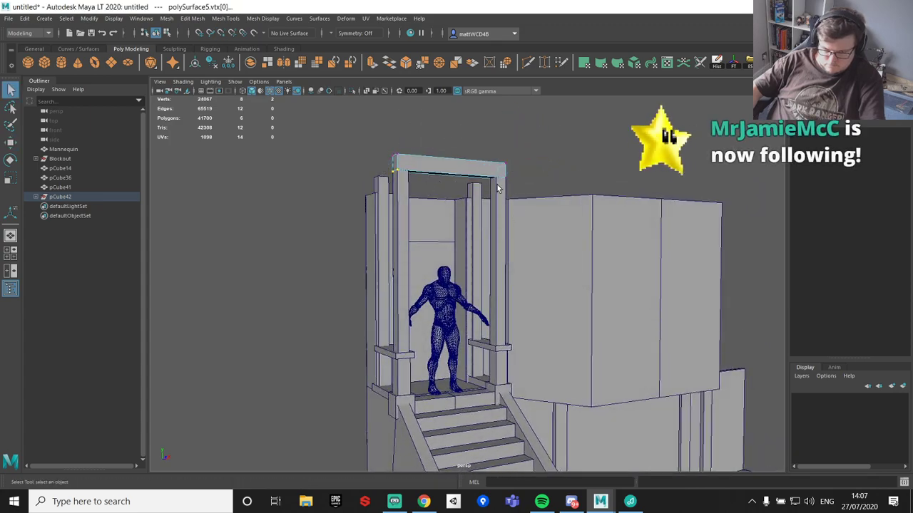
key("w")
left_click_drag(451, 131, 451, 146)
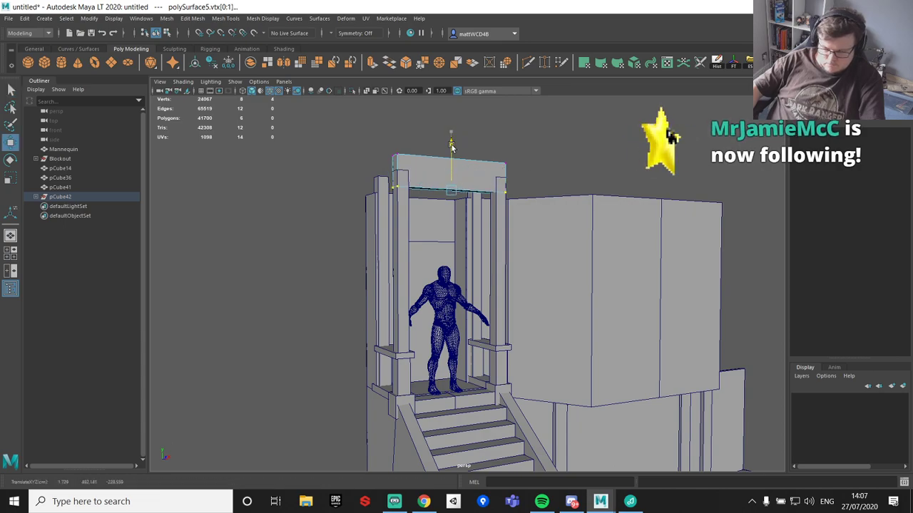
Select the top vertices of the left and right posts under the lintel.
left_click(403, 213)
key("F9")
left_click_drag(356, 153, 433, 204)
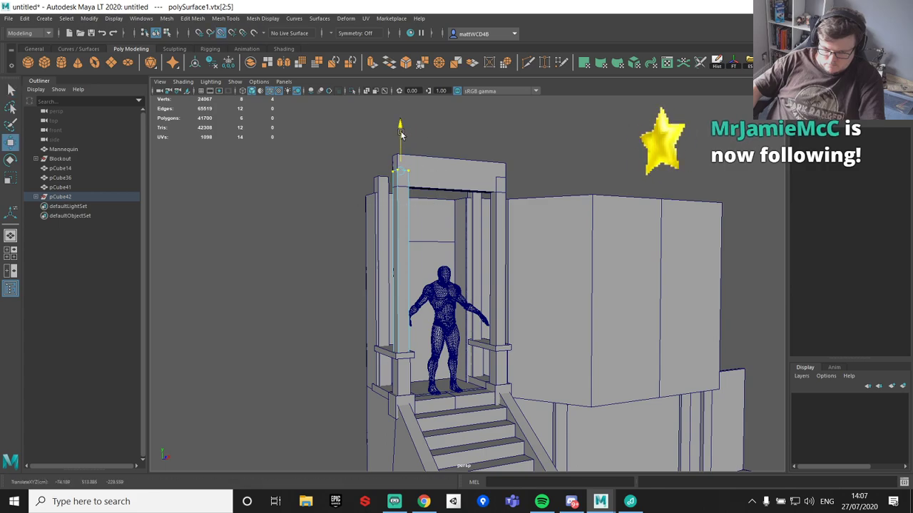
right_click_drag(495, 204, 449, 204)
left_click_drag(462, 149, 459, 175)
key("f")
right_click_drag(429, 173, 453, 163)
Lower the beam onto the posts and drop the right post's top beneath it.
left_click(446, 169)
left_click_drag(365, 128, 366, 143)
right_click_drag(356, 236, 308, 218)
left_click_drag(324, 168, 378, 224)
left_click(497, 206)
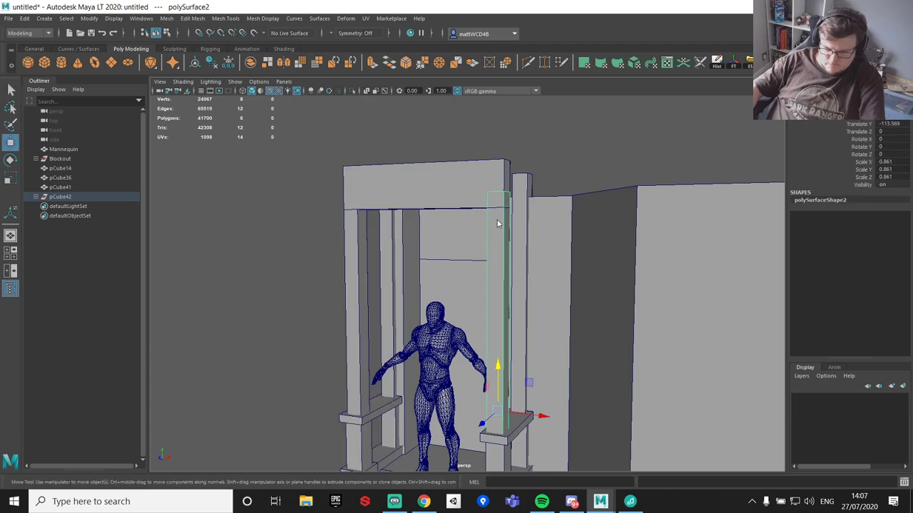
left_click_drag(503, 153, 455, 211)
Move beam polySurface6 along X to run along the wall top beside the landing.
left_click(406, 202)
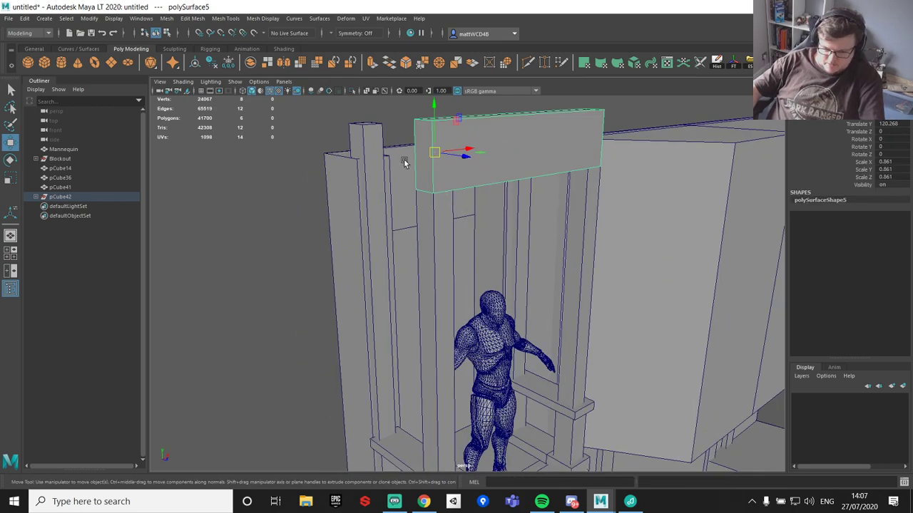
left_click_drag(407, 160, 455, 190, "alt")
left_click_drag(576, 191, 379, 214, "alt")
left_click(443, 194)
middle_click_drag(442, 193, 629, 169)
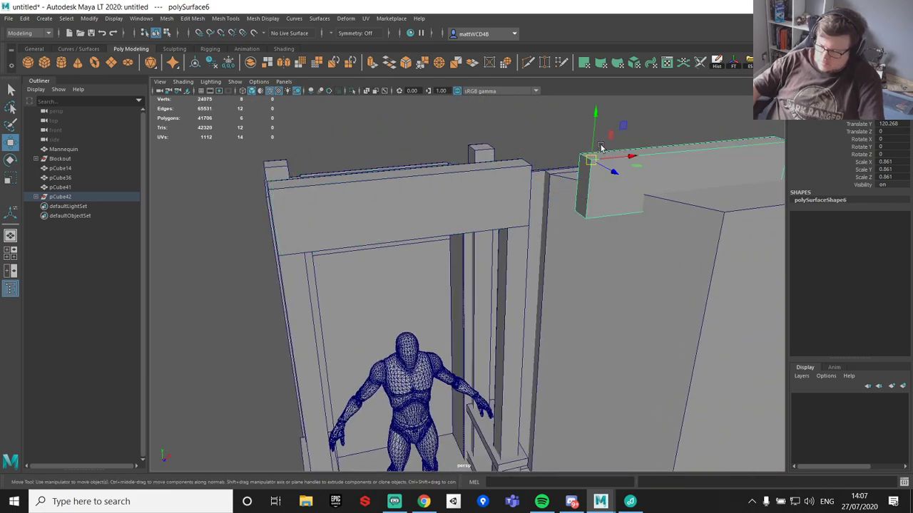
left_click_drag(638, 160, 547, 223)
Raise the front wall's top vertices level with the beam.
right_click_drag(547, 224, 514, 214)
left_click_drag(513, 214, 538, 221, "alt")
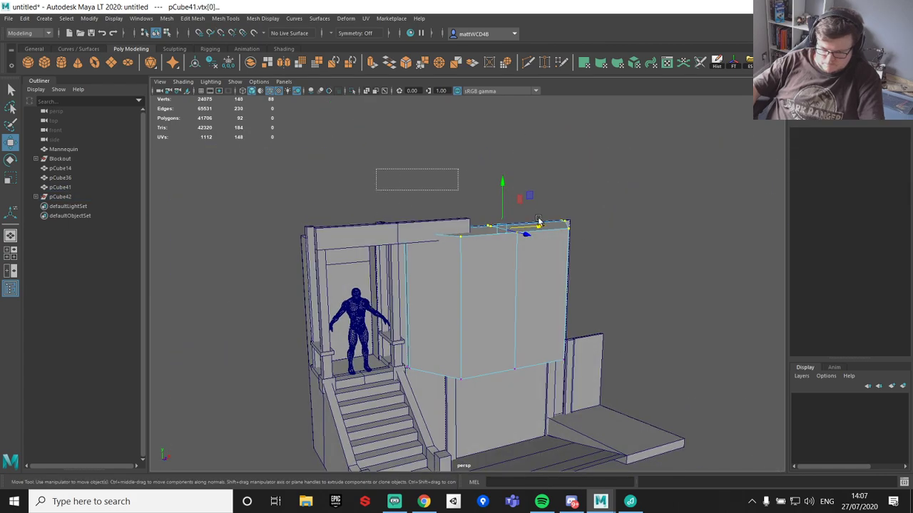
left_click_drag(640, 254, 475, 210, "alt")
middle_click_drag(474, 210, 472, 201)
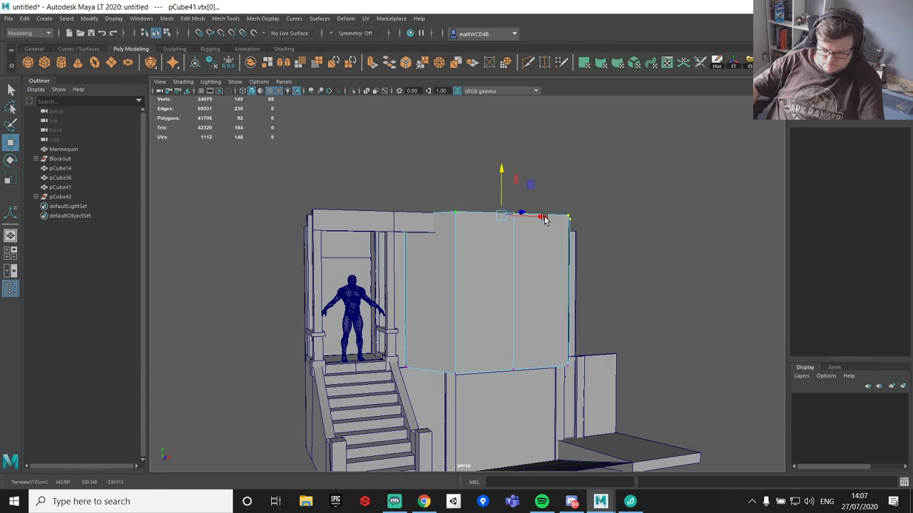
left_click_drag(544, 219, 530, 249, "alt")
key("F8")
Slide the beam's end vertex left along the beam.
left_click(418, 254)
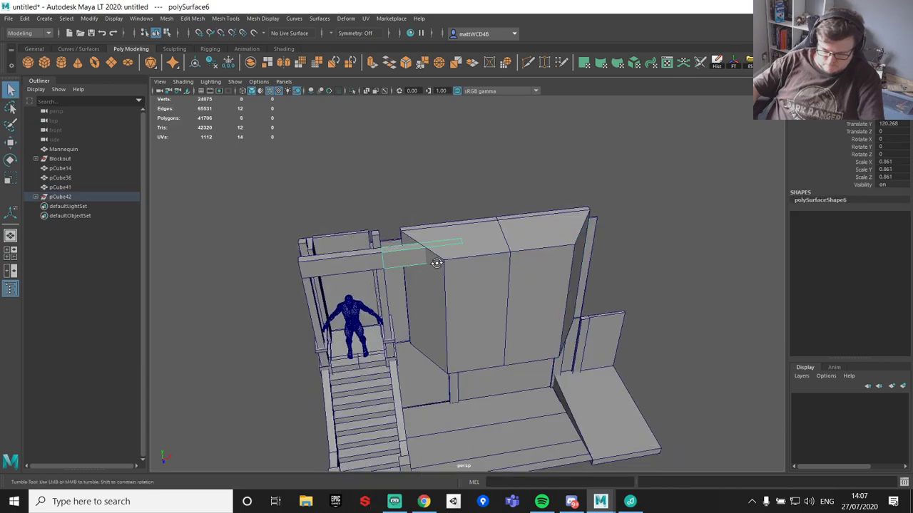
left_click_drag(436, 262, 418, 241, "alt")
right_click_drag(417, 241, 418, 203)
left_click_drag(417, 203, 522, 249)
key("w")
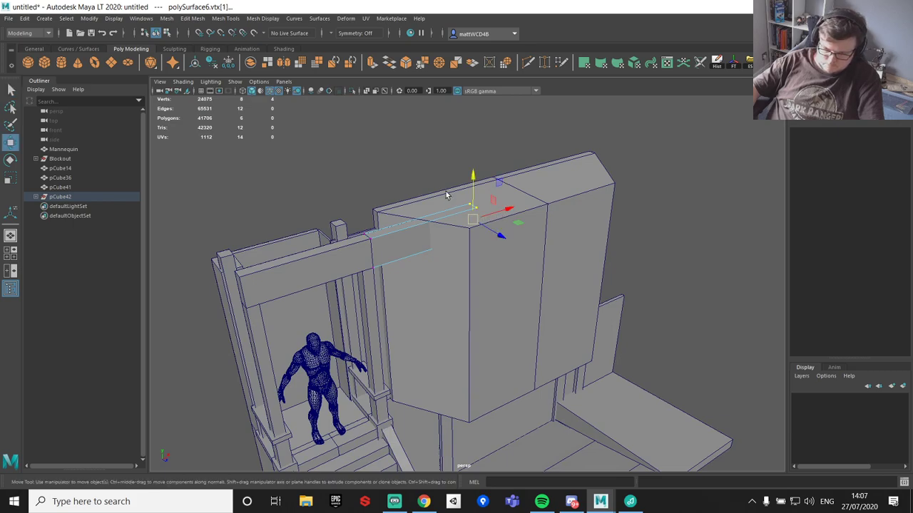
key("q")
left_click_drag(518, 212, 428, 236)
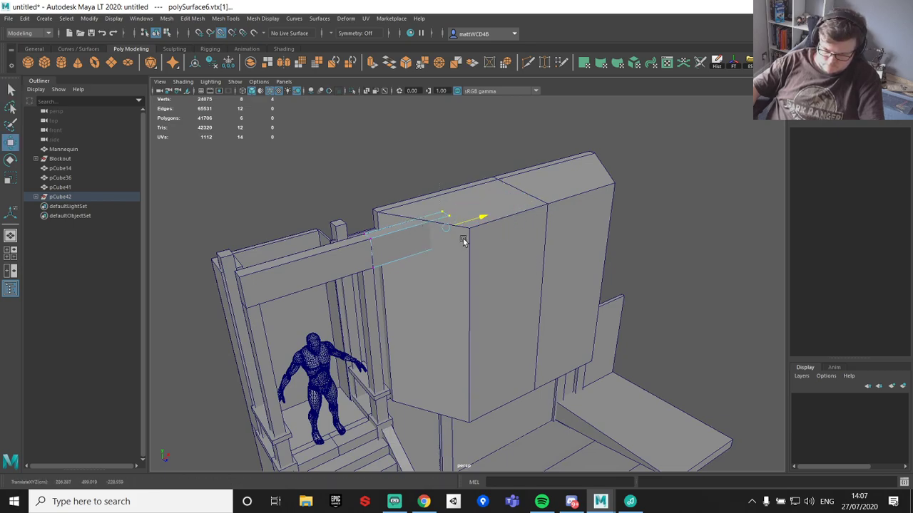
Push the wall's front faces back along Z.
key("F8")
key("F11")
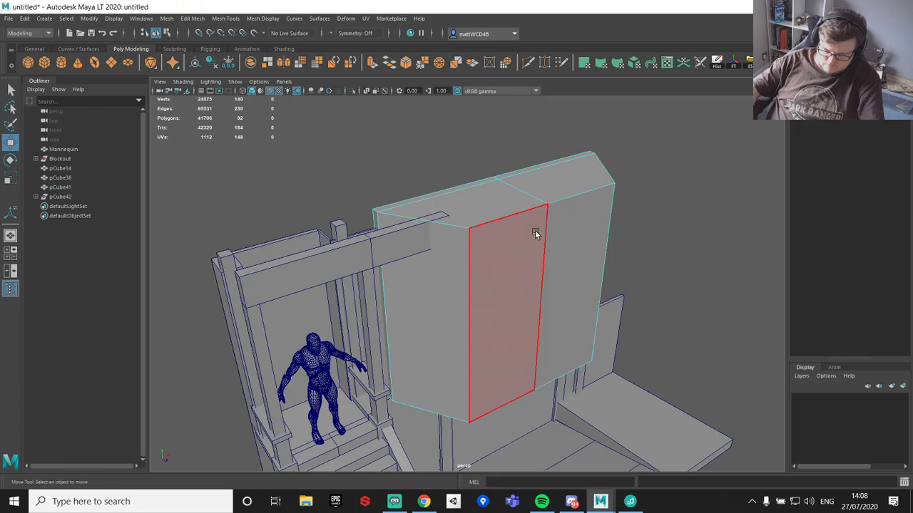
left_click_drag(536, 234, 577, 268)
left_click_drag(573, 326, 471, 244)
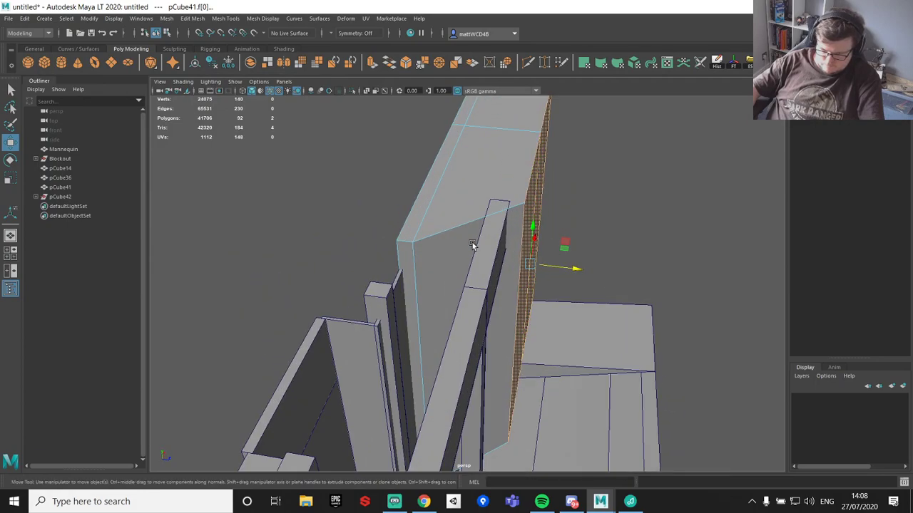
left_click(404, 232, "shift")
left_click_drag(404, 232, 581, 169, "alt")
Merge pCube41's overlapping vertices at a 0.01 distance threshold.
key("F9")
scroll(526, 190, "down", 5)
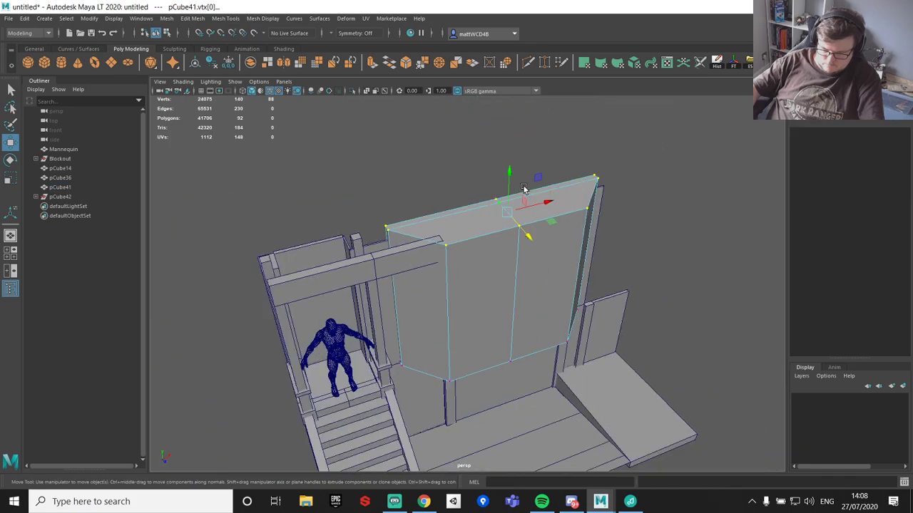
right_click(612, 262, "shift")
left_click(661, 236)
left_click_drag(662, 236, 519, 209, "alt")
key("F8")
key("ctrl+F11")
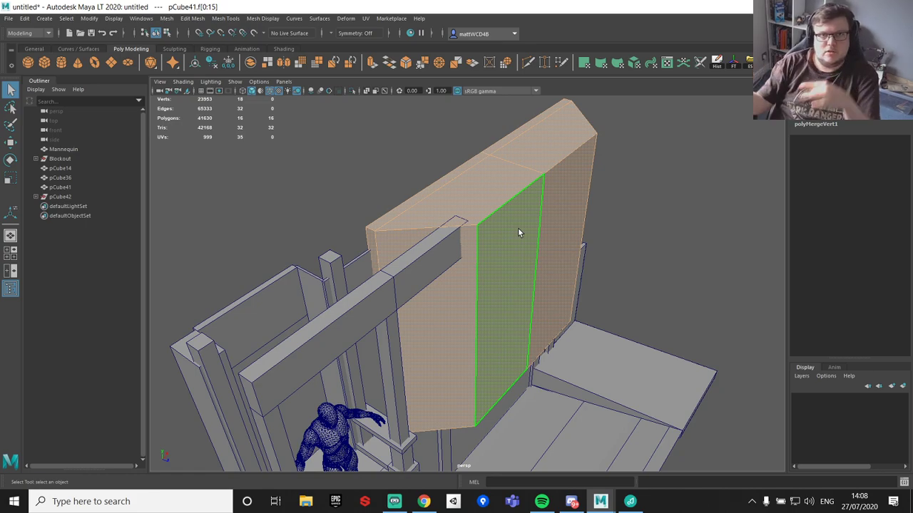
Delete the two hidden back faces of wall pCube41.
mouse_move(511, 193)
left_mouse_down("alt")
mouse_move(539, 207)
mouse_move(518, 188)
left_mouse_up("alt")
right_click_drag(518, 189, 519, 218)
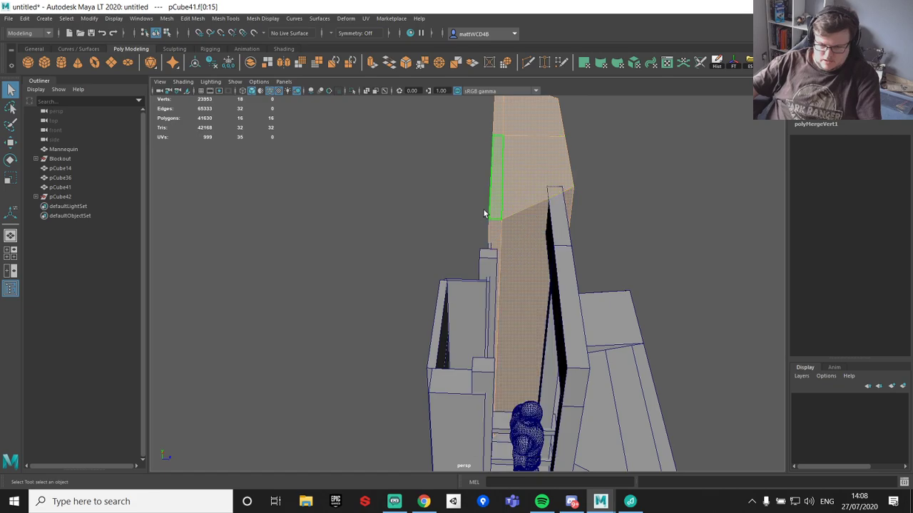
mouse_move(484, 212)
left_mouse_down("alt")
mouse_move(508, 186)
mouse_move(496, 203)
left_mouse_up("alt")
right_click_drag(490, 195, 481, 188)
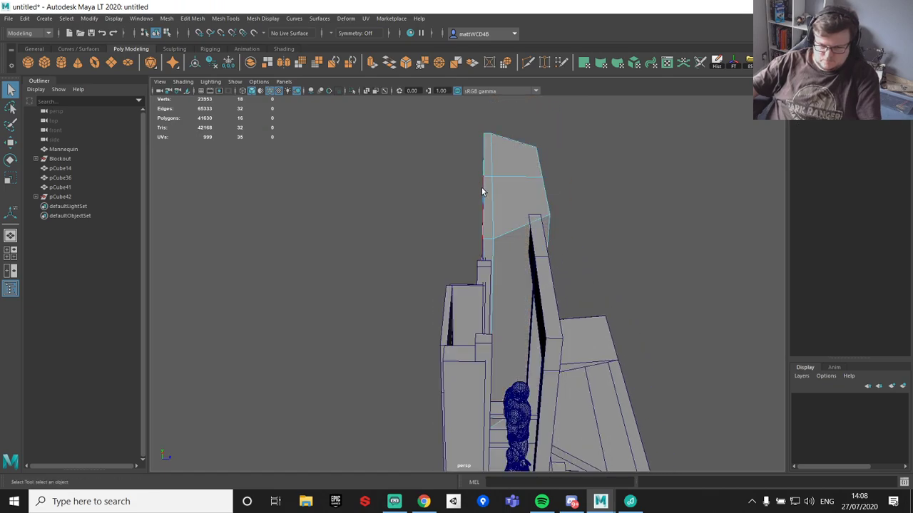
left_click_drag(482, 187, 510, 225, "alt")
right_click_drag(509, 224, 442, 205)
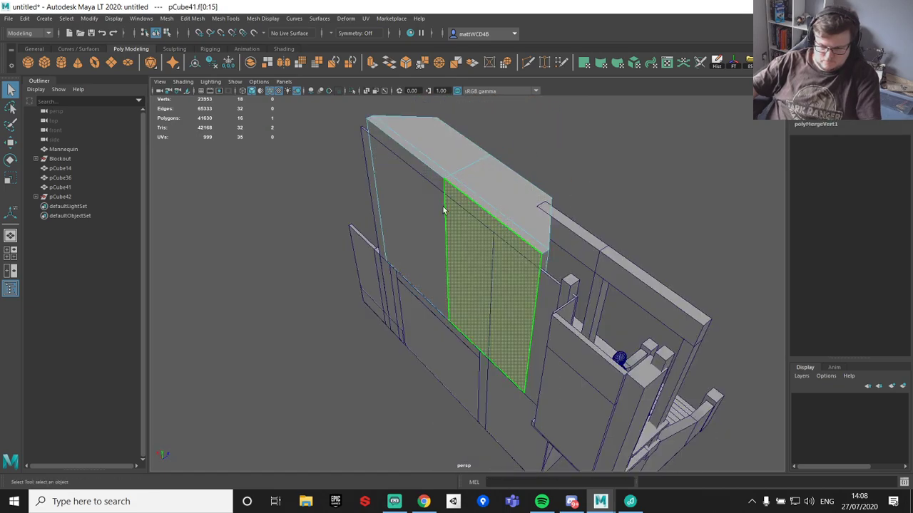
left_click(442, 209)
left_click(415, 191, "shift")
key("Delete")
Delete the unneeded faces on the wall top, including f[10].
left_click(444, 183)
key("Delete")
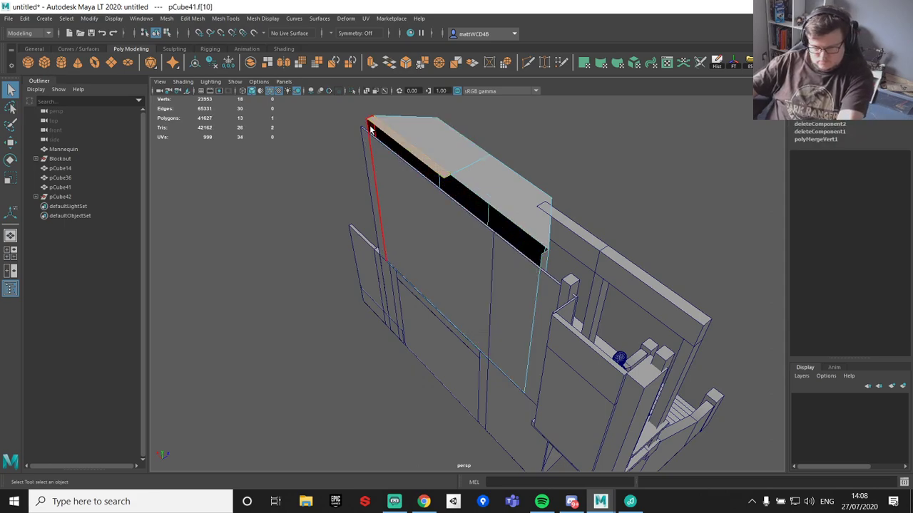
key("Delete")
left_click(420, 200)
key("Delete")
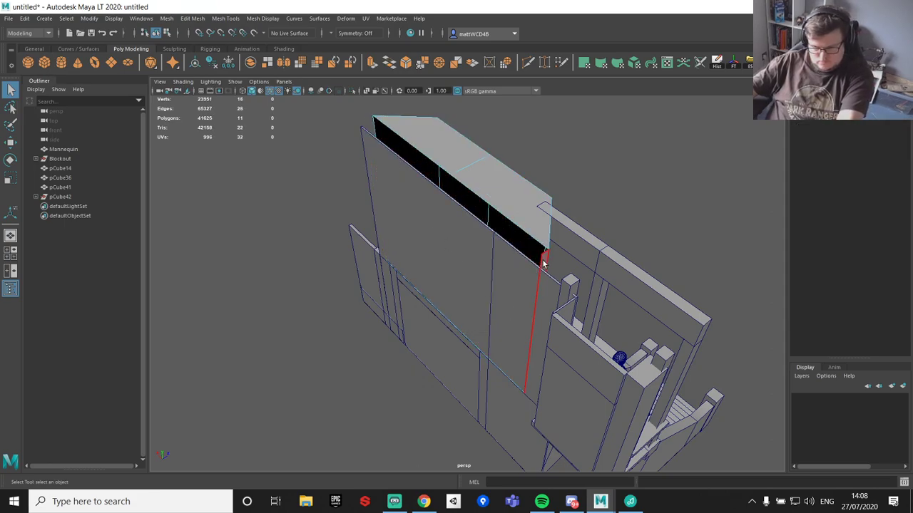
Delete the thin sliver face along the wall's edge.
left_click_drag(582, 258, 541, 297, "alt")
left_click(520, 303)
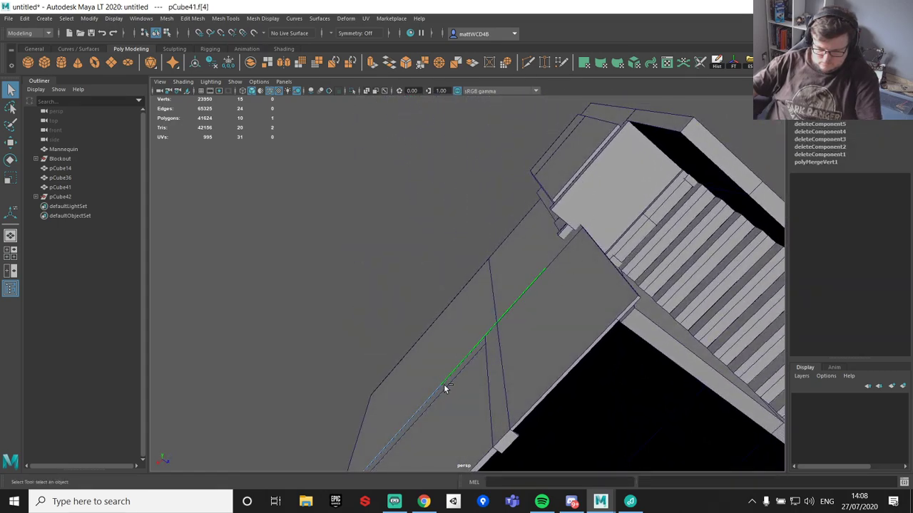
key("Delete")
Move the wall pCube41 to Translate Z -3.801.
left_click_drag(499, 381, 483, 265, "alt")
left_click(517, 230)
left_click_drag(520, 231, 490, 250, "alt")
key("w")
left_click_drag(550, 265, 443, 338)
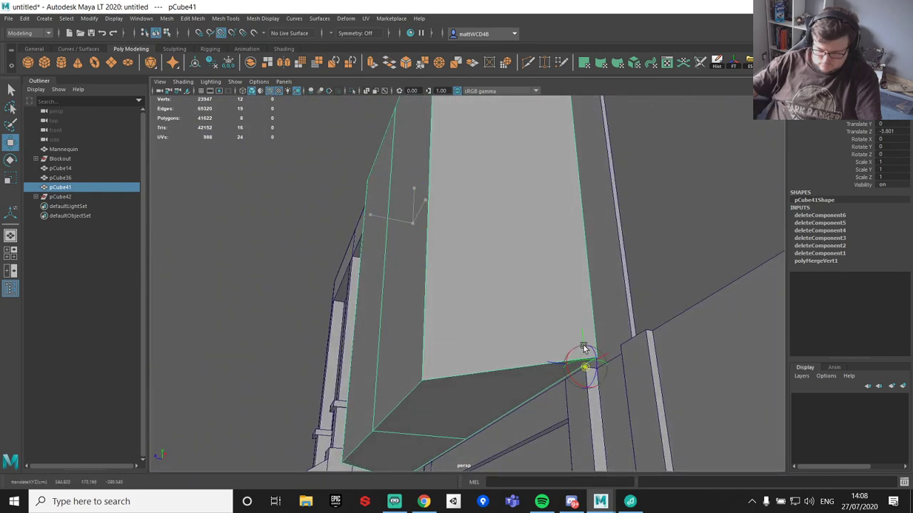
Slide the wall's side face f[0] along X to meet the doorway beam.
left_click_drag(584, 348, 571, 269)
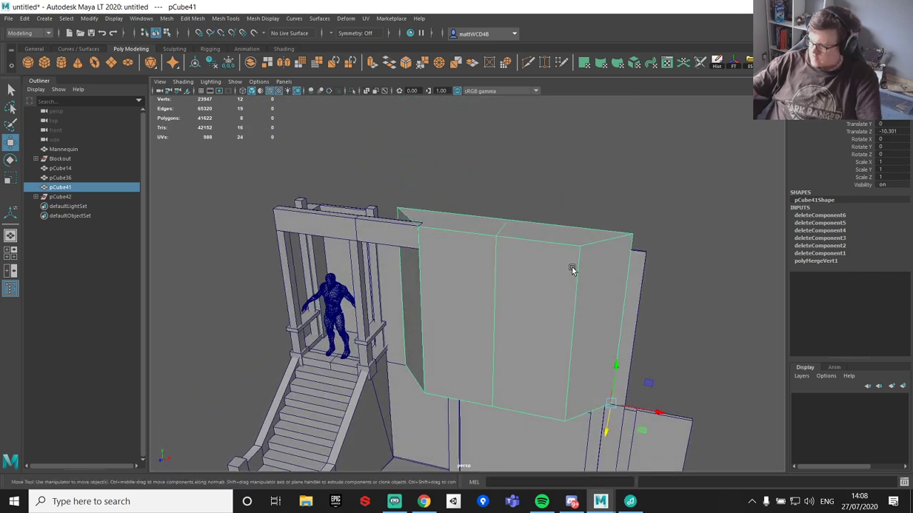
left_click_drag(592, 345, 565, 344, "alt")
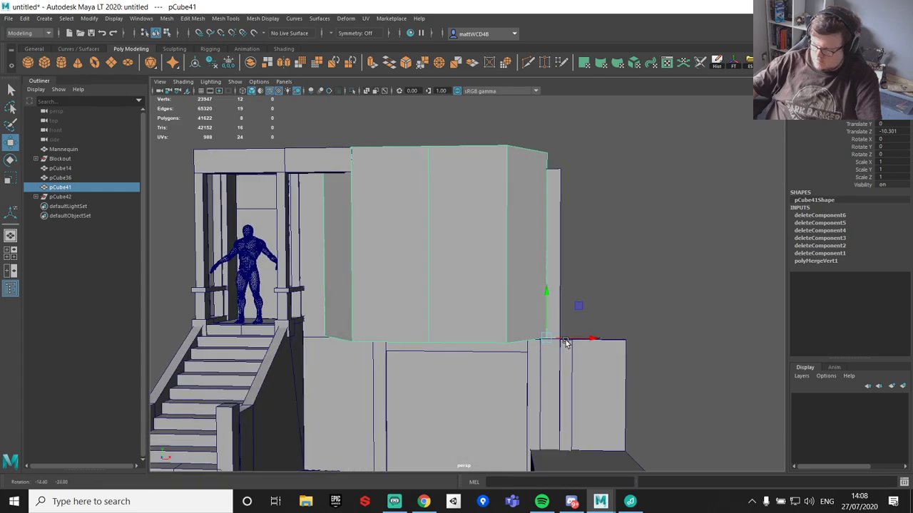
left_click_drag(525, 259, 430, 300, "alt")
left_click(430, 300)
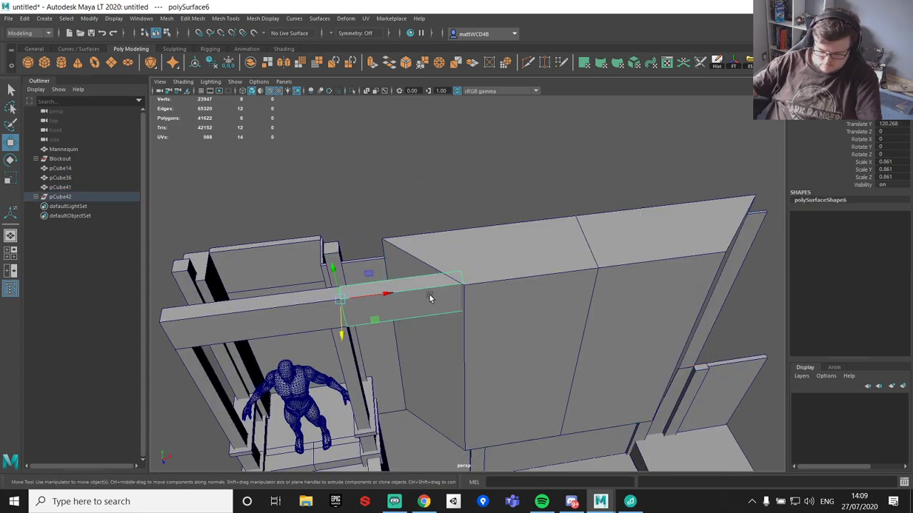
right_click_drag(427, 241, 425, 212)
left_click(462, 275)
left_click_drag(437, 281, 607, 195, "alt")
left_click(607, 195)
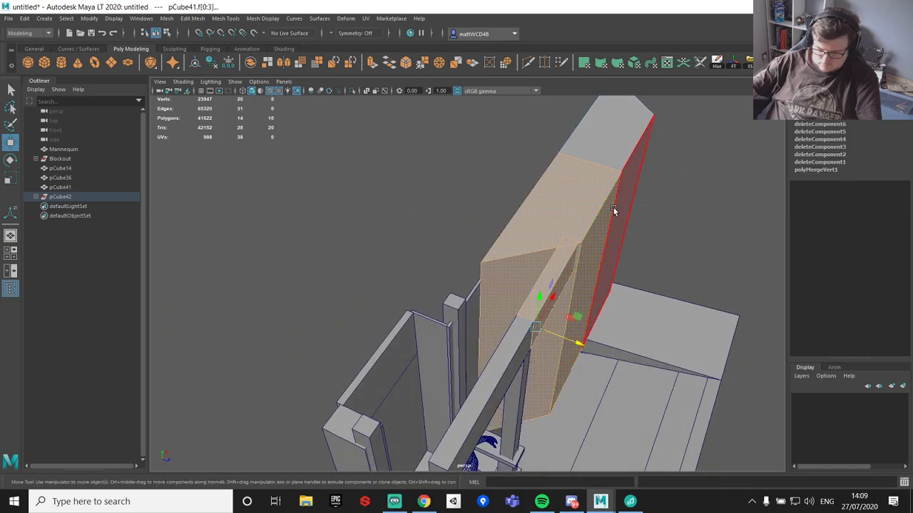
key("F11")
left_click(624, 185)
left_click_drag(651, 283, 498, 248)
Lower the wall's top vertices on Y, then check the reference photo in Chrome.
key("q")
left_click(428, 223)
scroll(434, 231, "down", 3)
scroll(499, 249, "up", 2)
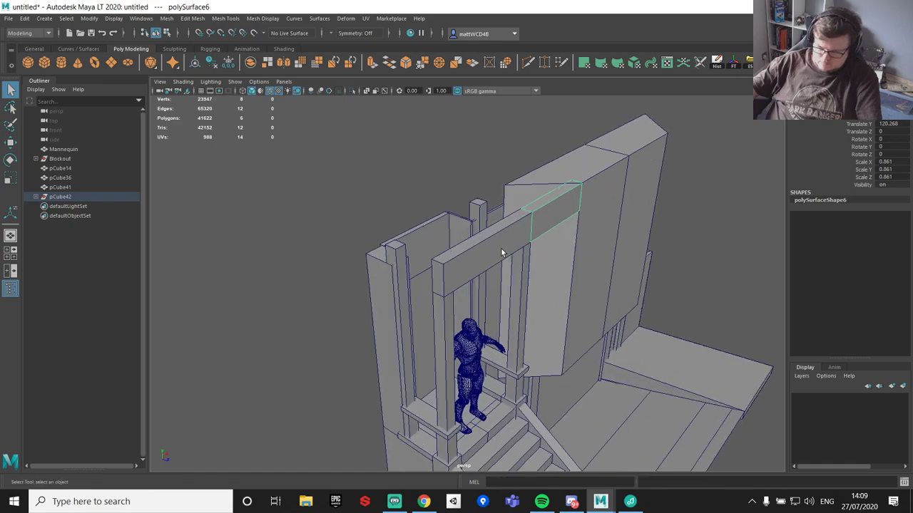
left_click_drag(571, 228, 401, 148, "alt")
left_click(547, 210)
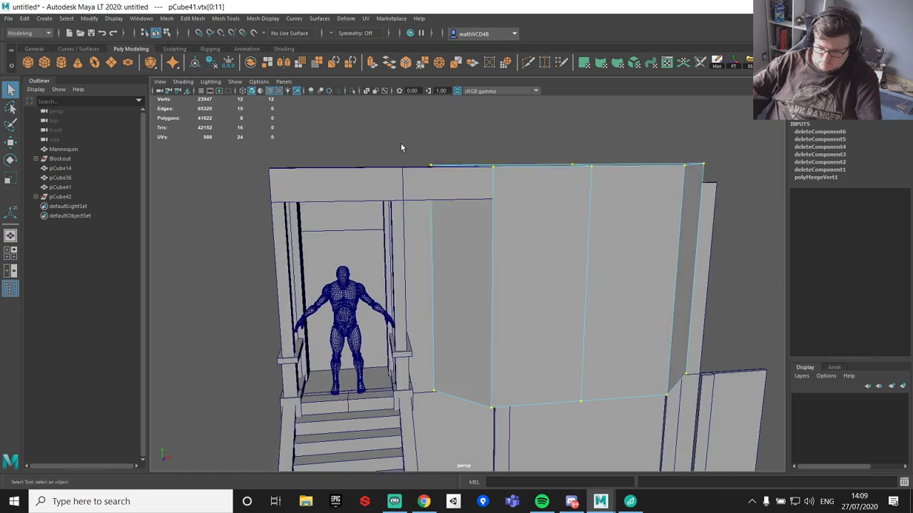
left_click_drag(781, 205, 780, 204)
key("w")
left_click_drag(583, 139, 505, 206)
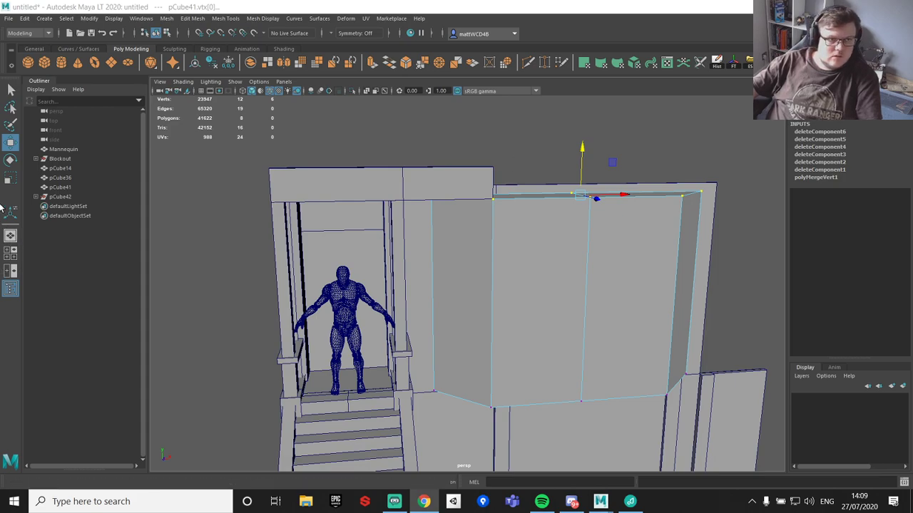
left_click(424, 501)
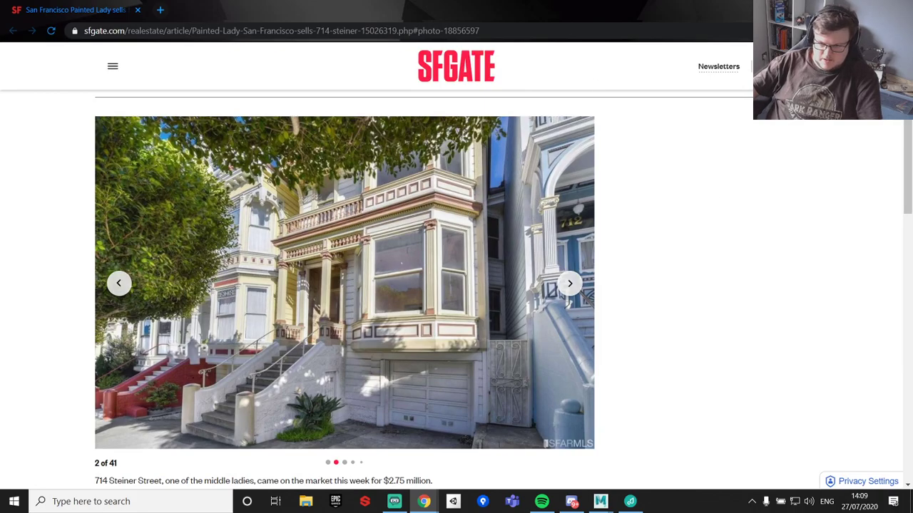
key("alt+Tab")
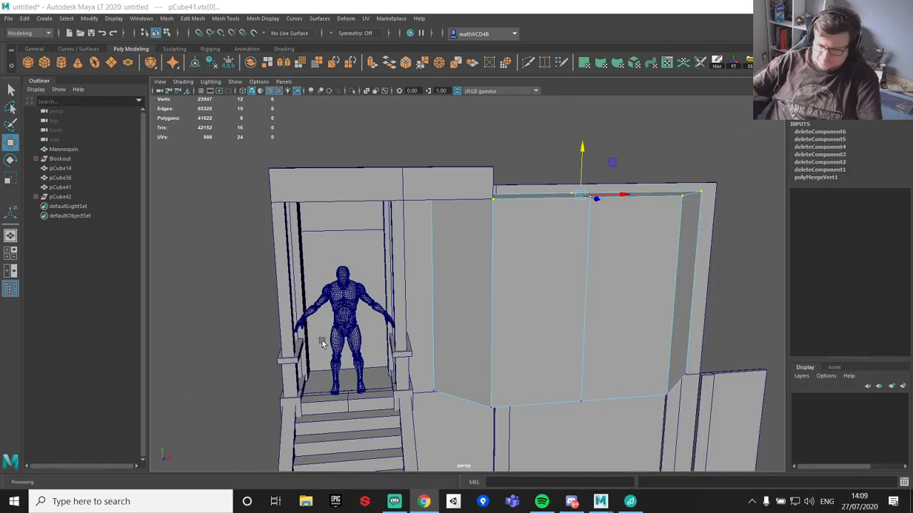
left_click_drag(583, 210, 438, 206, "alt")
right_click_drag(432, 207, 452, 172)
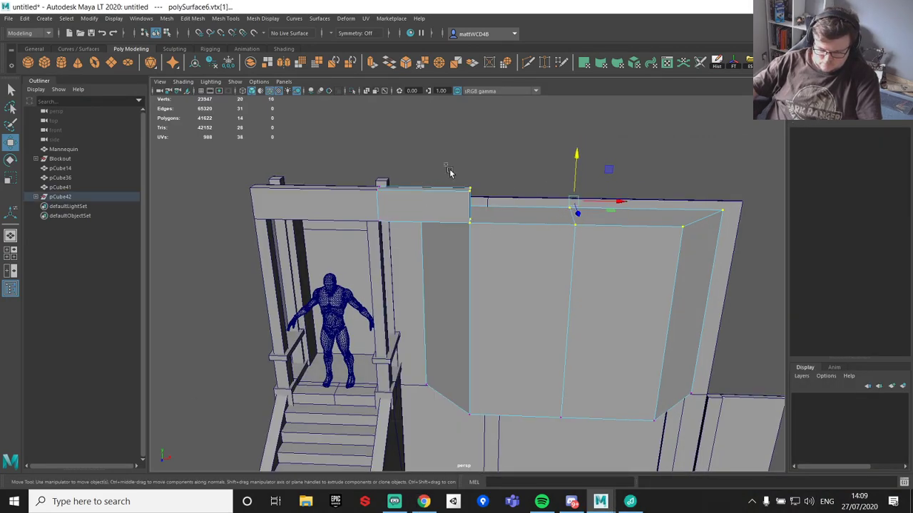
left_click(472, 208)
left_click(471, 223)
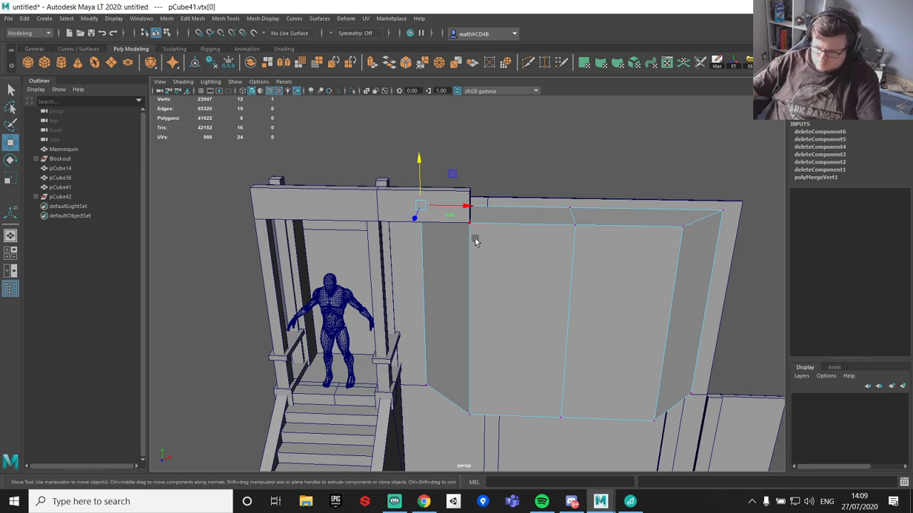
left_click_drag(504, 296, 466, 297, "alt")
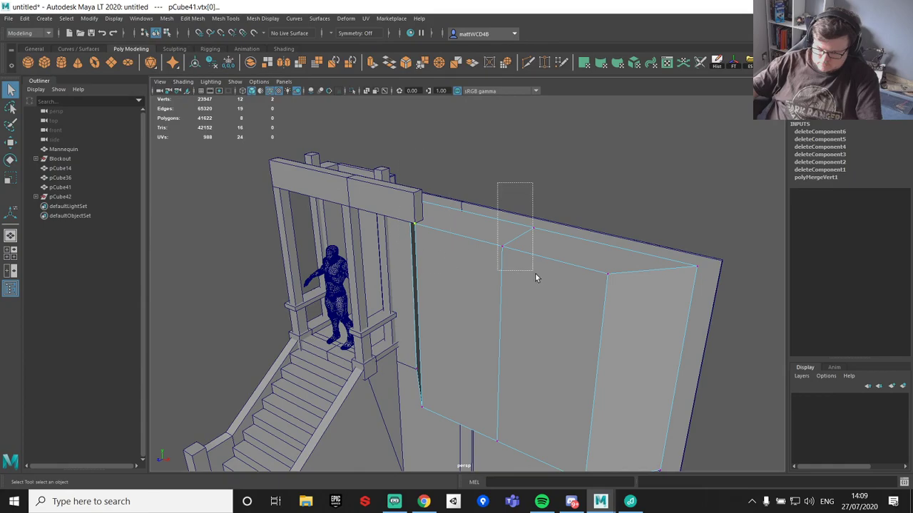
key("w")
left_click_drag(519, 193, 428, 190)
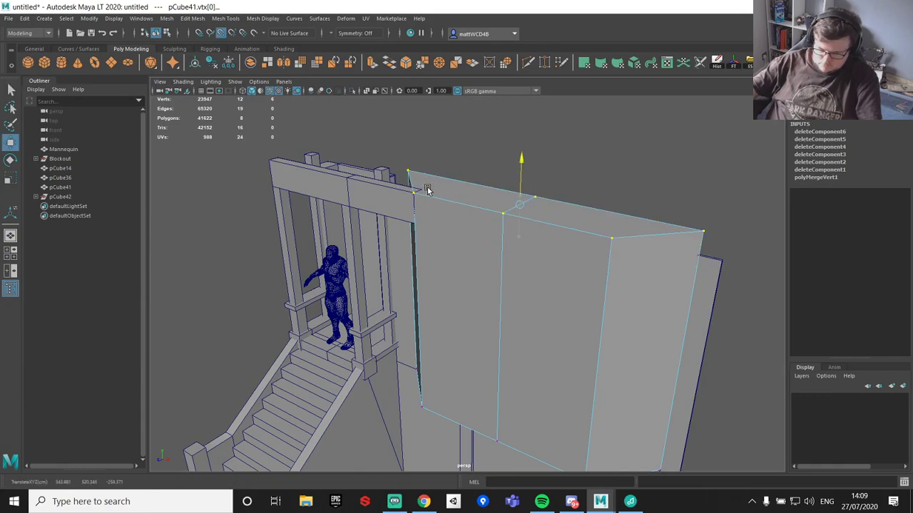
key("ctrl+z")
key("ctrl+z")
key("ctrl+z")
key("ctrl+z")
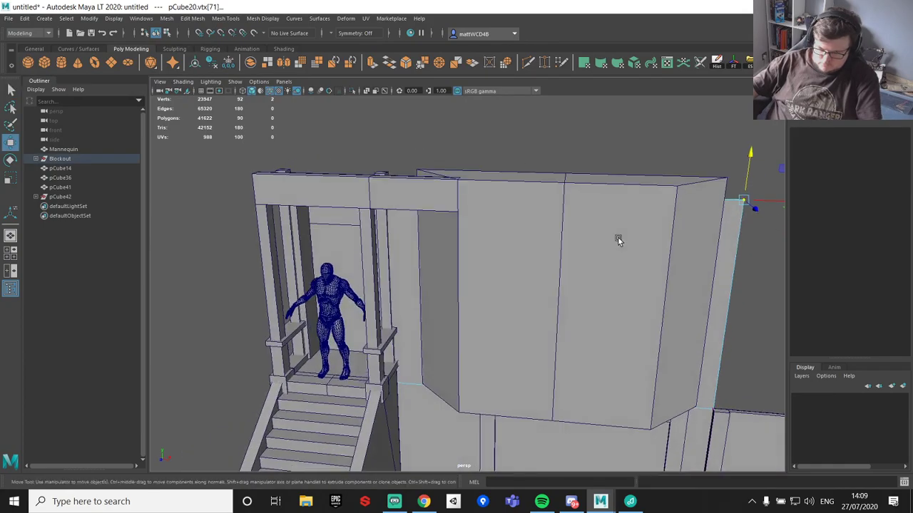
key("ctrl+z")
key("ctrl+z")
key("ctrl+z")
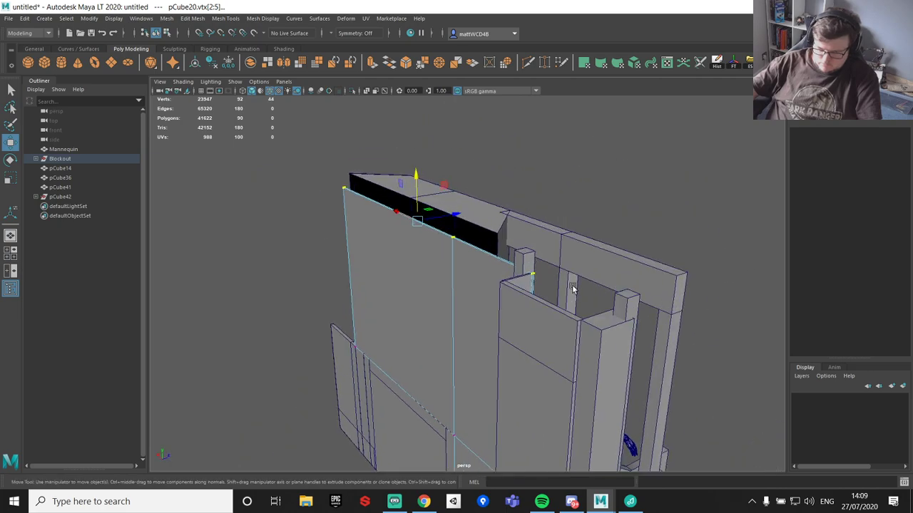
left_click_drag(473, 206, 510, 193, "alt")
left_click(510, 192)
left_click_drag(562, 287, 524, 236, "alt")
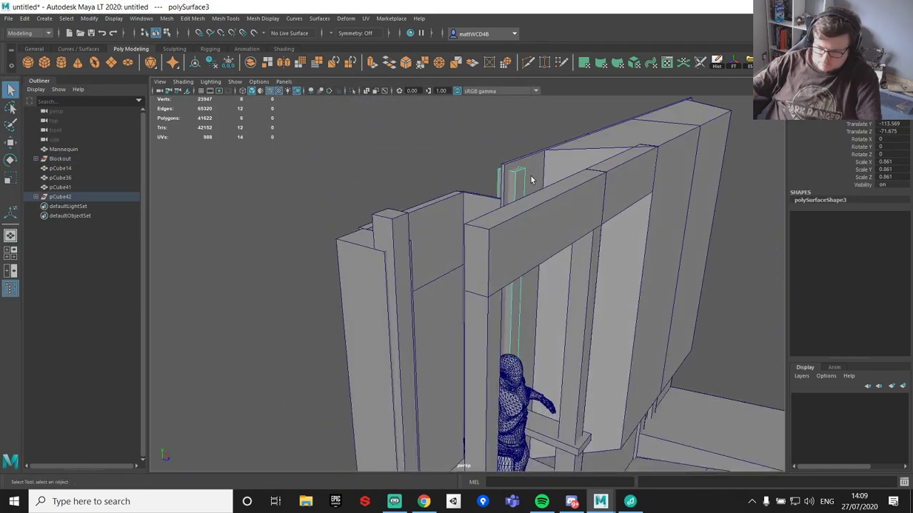
Select the thin piece's top vertices, then try raising the tall board's top and undo it.
key("w")
key("F9")
left_click_drag(479, 136, 542, 186)
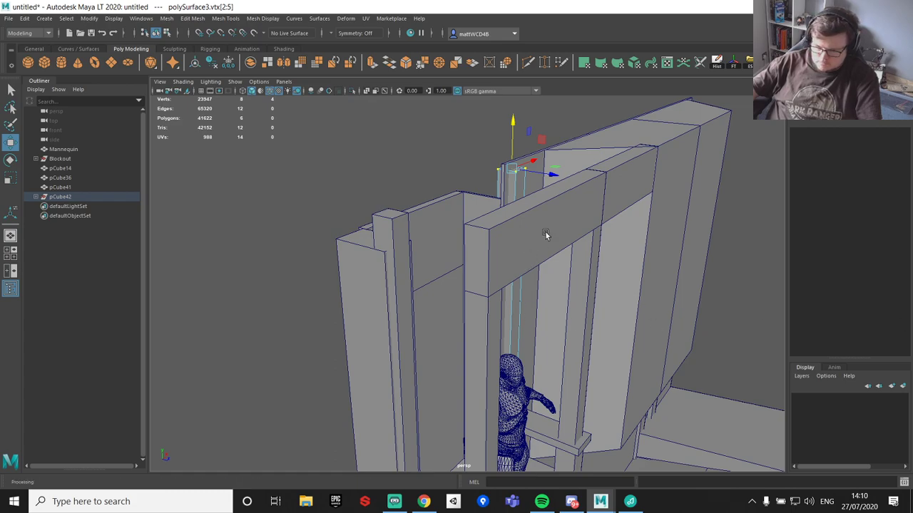
left_click_drag(545, 231, 482, 253, "alt")
key("q")
left_click(483, 251)
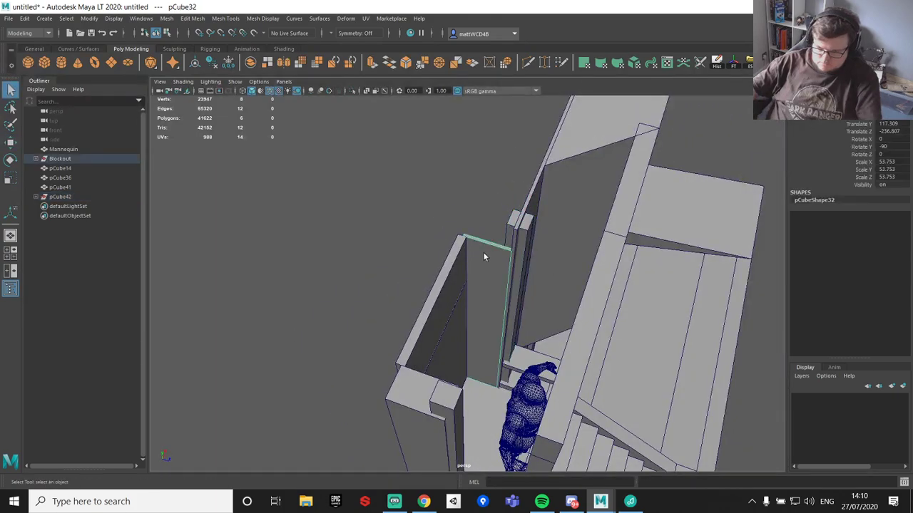
right_click_drag(483, 252, 435, 242)
left_click_drag(426, 204, 470, 230)
key("w")
left_click_drag(503, 317, 511, 141, "alt")
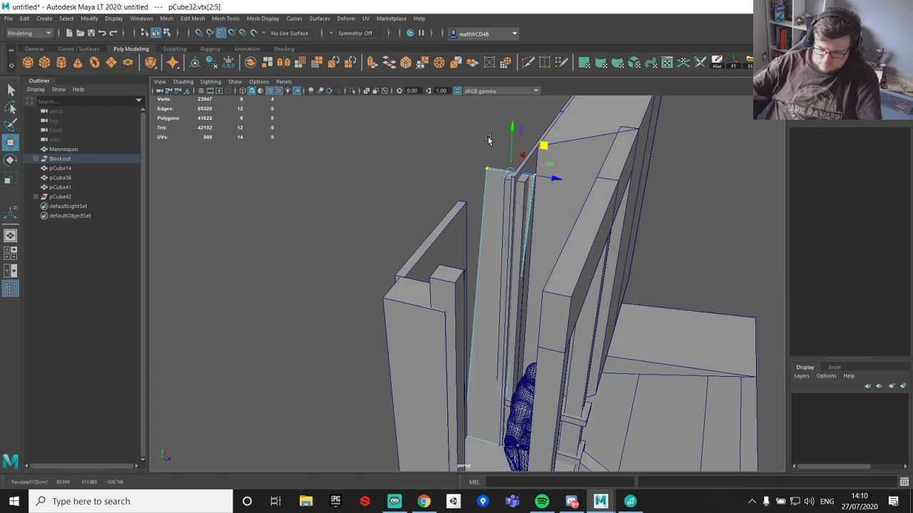
key("ctrl+z")
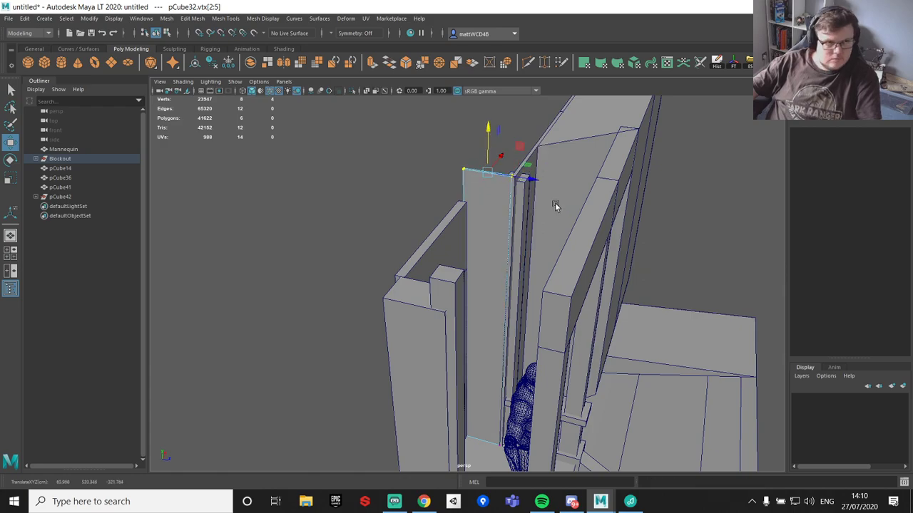
Raise the narrow post's top vertices on Y and bring up the Street View reference.
left_click_drag(555, 206, 414, 185, "alt")
left_click(413, 182)
right_click_drag(413, 172, 391, 174)
left_click_drag(413, 243, 435, 271, "alt")
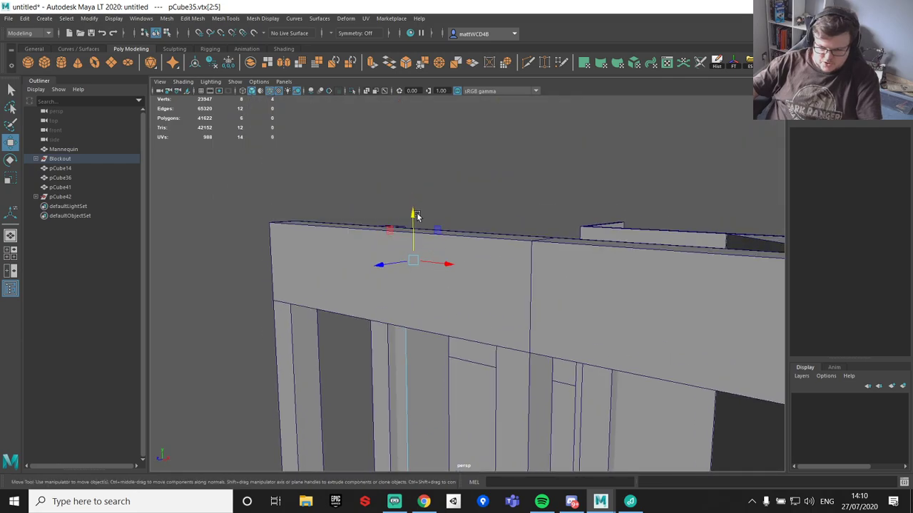
left_click_drag(418, 214, 454, 196)
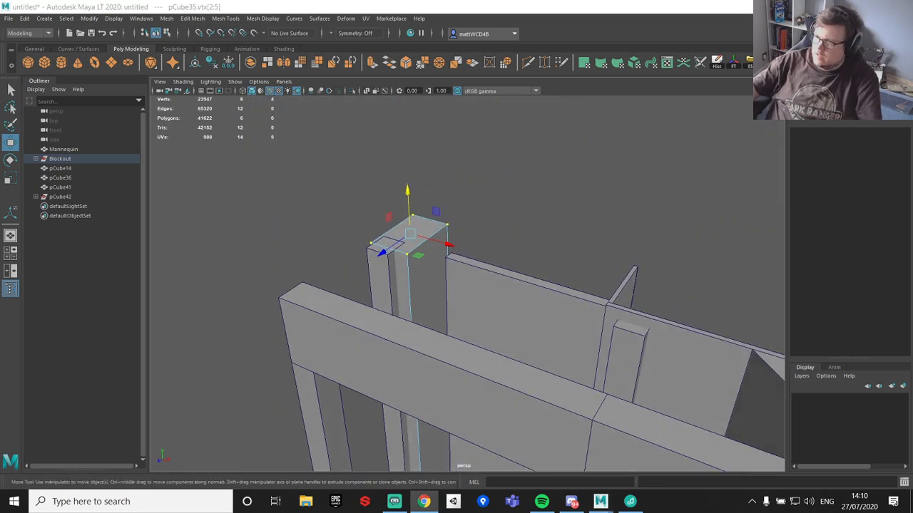
left_click(424, 501)
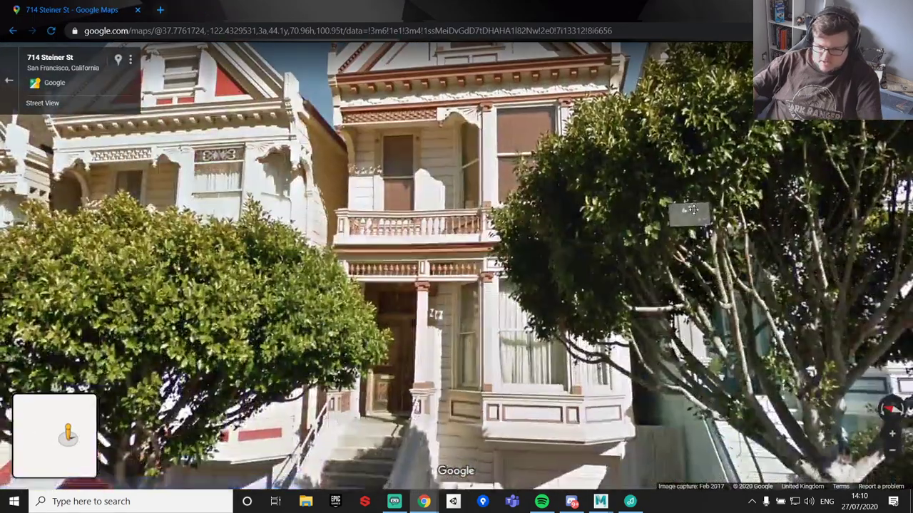
Tilt the Street View down onto the porch and front steps, then return to Maya.
left_click_drag(692, 210, 696, 151)
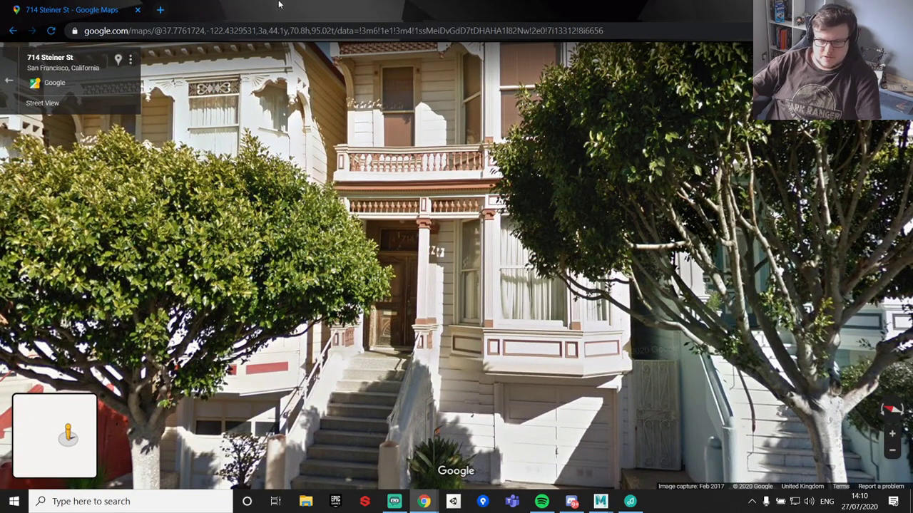
key("alt+Tab")
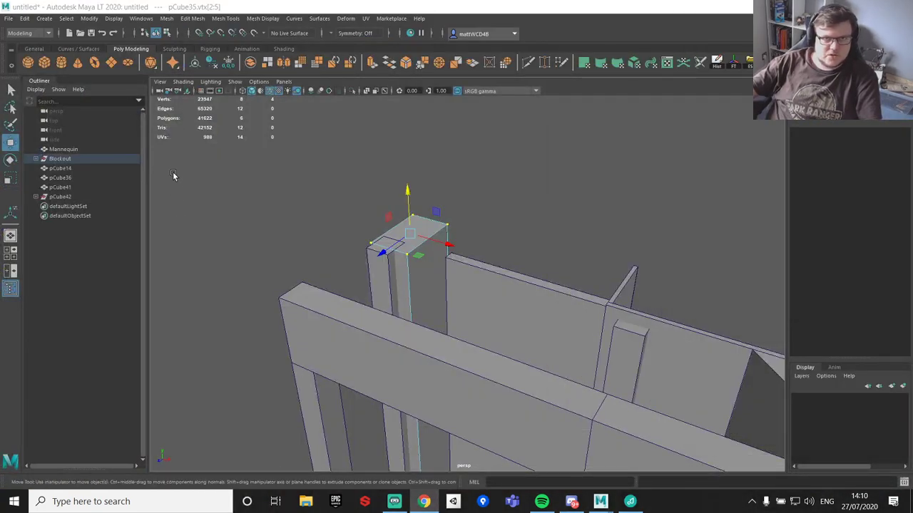
Select the tall board pCube32 in object mode and start the Insert Edge Loop Tool.
left_click_drag(454, 293, 523, 234, "alt")
key("q")
key("F8")
left_click(536, 224)
key("w")
left_click_drag(563, 255, 531, 240, "alt")
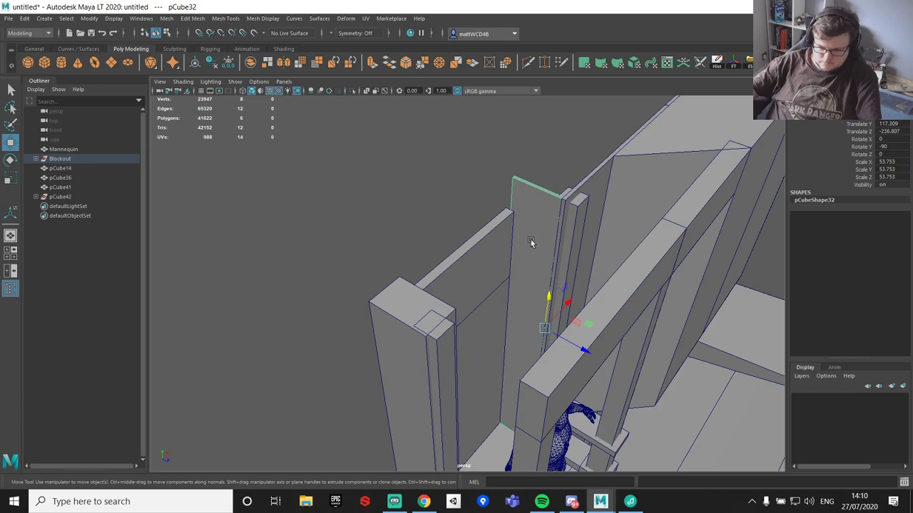
right_click_drag(524, 214, 519, 187, "shift")
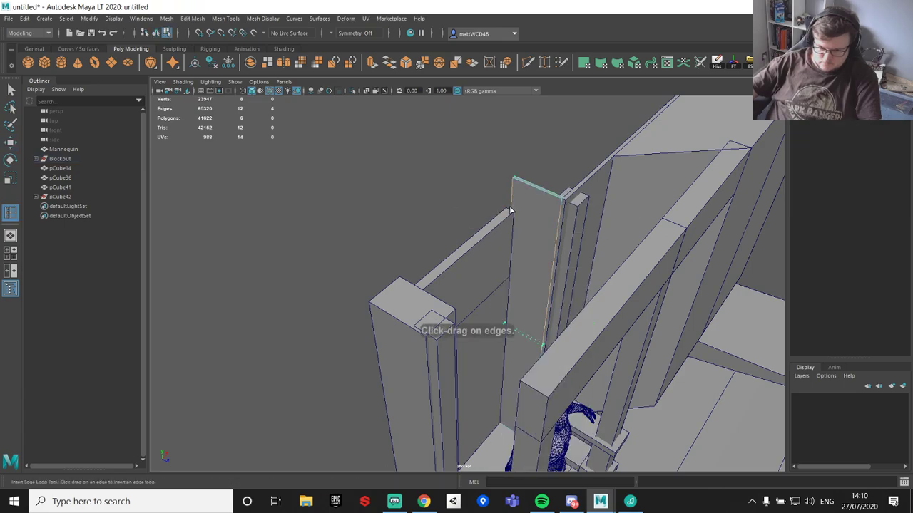
Cut a horizontal edge loop near the board's top and nudge its top vertex sideways.
left_click(509, 211)
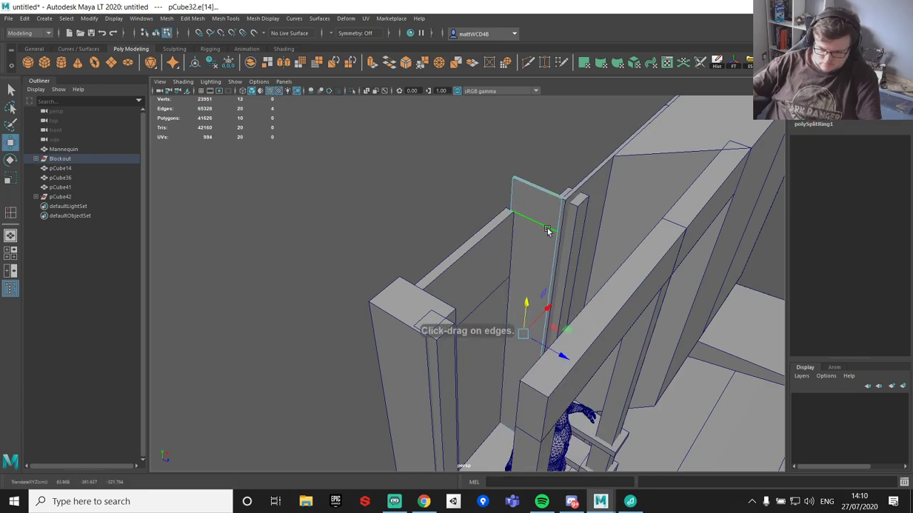
left_click_drag(546, 231, 520, 254, "alt")
key("w")
right_click_drag(393, 239, 381, 261)
key("q")
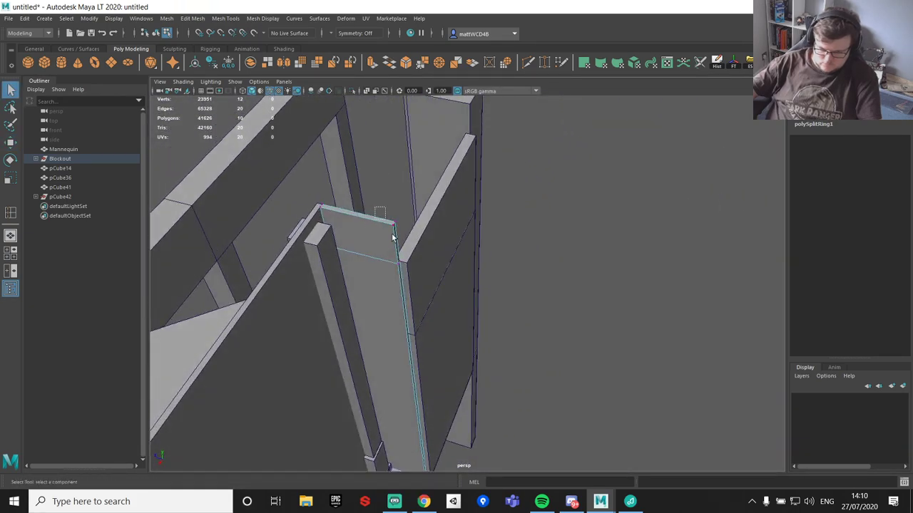
left_click_drag(371, 460, 375, 467)
left_click_drag(374, 467, 472, 322, "alt")
key("w")
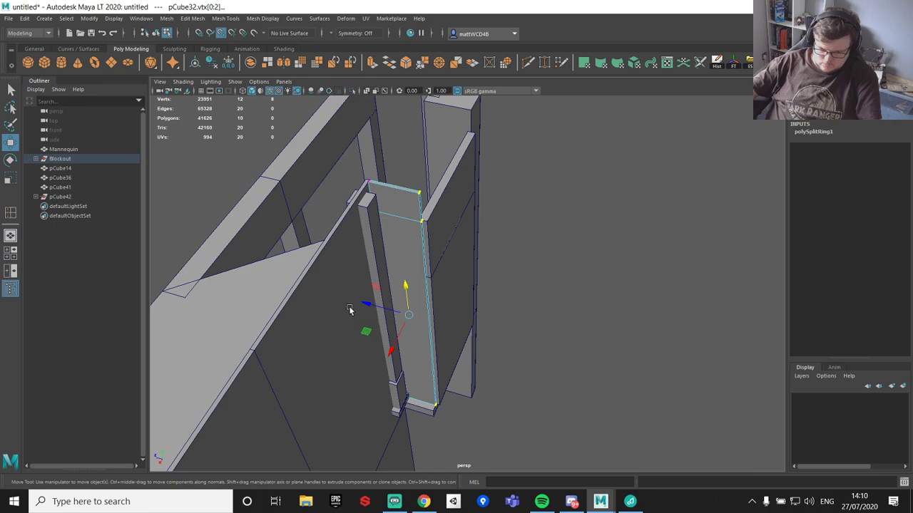
left_click_drag(348, 309, 431, 233)
key("ctrl+z")
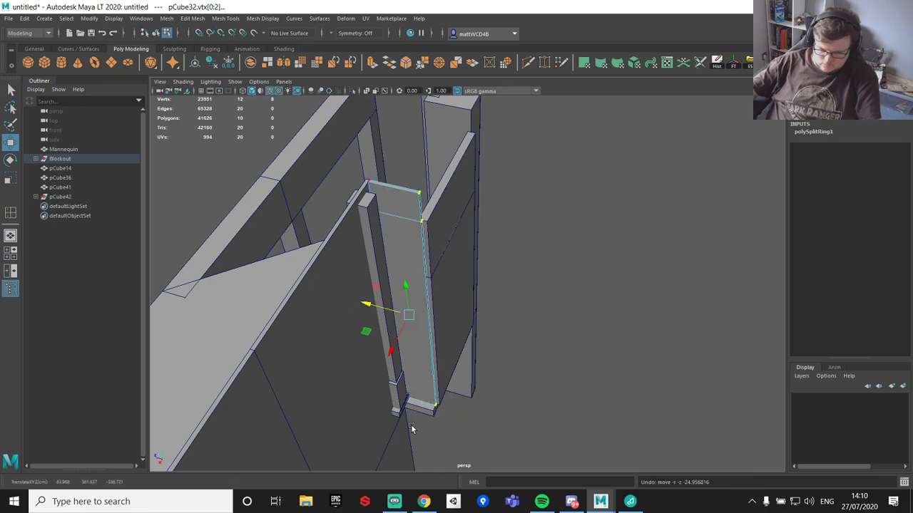
left_click(419, 204)
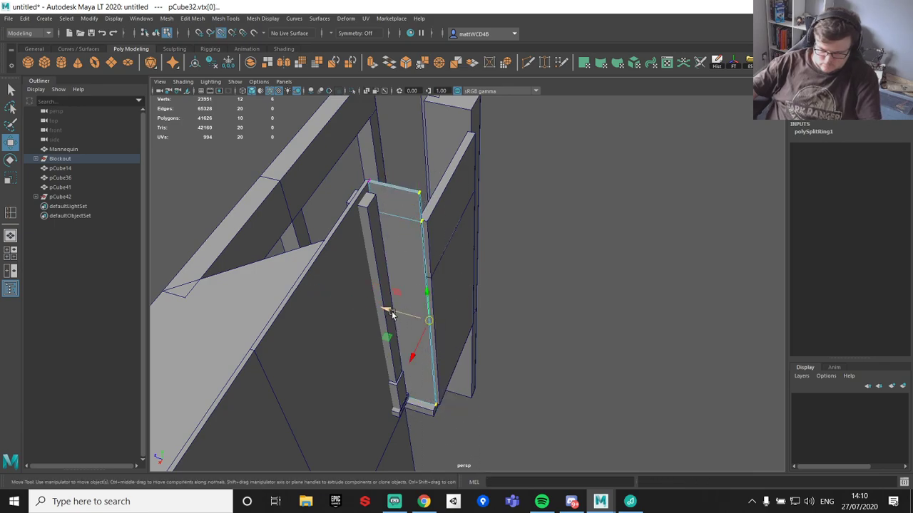
left_click_drag(391, 314, 425, 232)
Insert a vertical edge loop down the length of the board.
left_click_drag(529, 253, 469, 282, "alt")
left_click_drag(527, 235, 493, 171, "alt")
right_click_drag(493, 171, 482, 151, "shift")
left_click_drag(487, 126, 531, 128)
key("w")
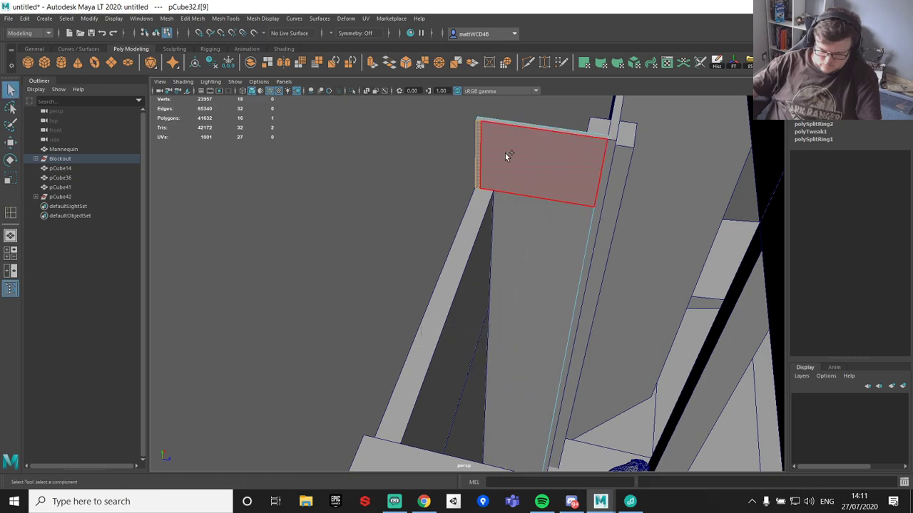
Extrude the board's top panel face and stretch it to the board's other end.
key("ctrl+e")
left_click_drag(510, 167, 492, 286, "alt")
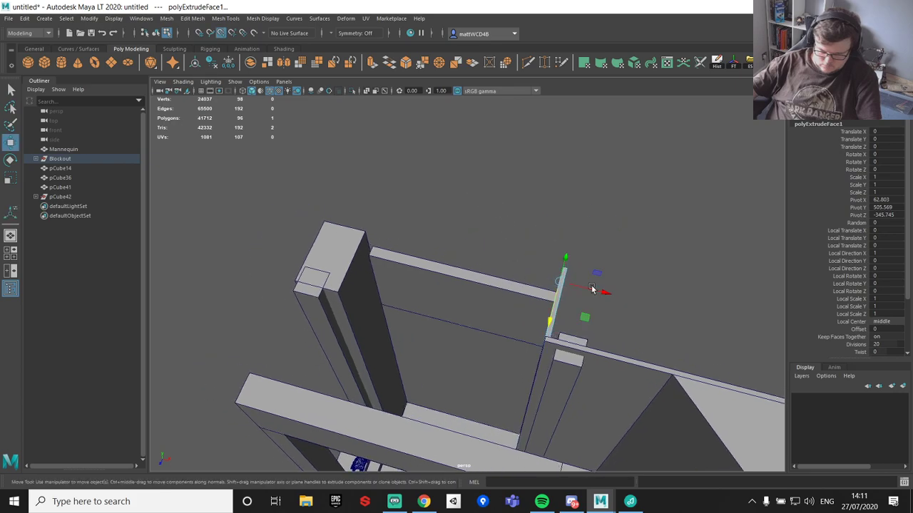
left_click_drag(592, 288, 432, 326)
Slide the post's right face and the block's left-edge vertices along X.
left_click(411, 311)
right_click_drag(414, 240, 461, 230)
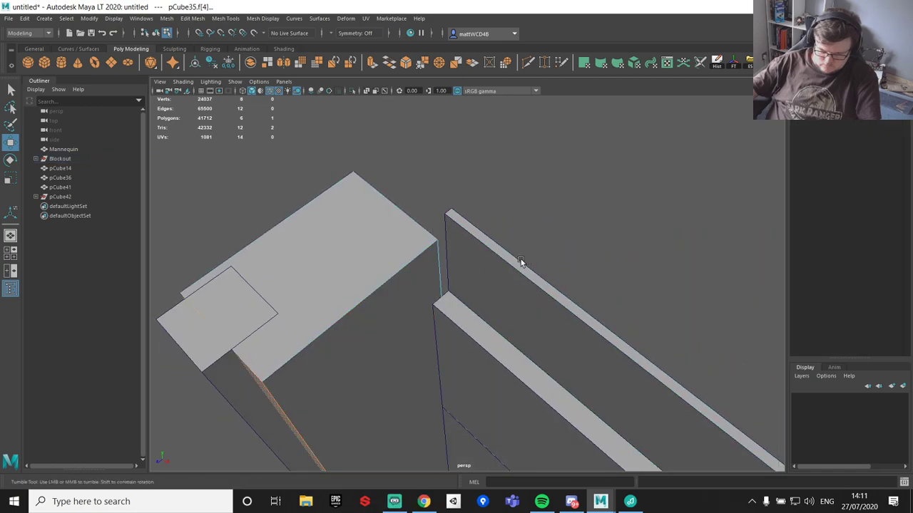
left_click(523, 248)
left_click_drag(520, 259, 525, 401, "alt")
left_click_drag(455, 414, 450, 277)
right_click_drag(448, 241, 415, 243)
left_click_drag(371, 195, 475, 453)
left_click_drag(465, 303, 488, 210)
Duplicate the lintel beam pCube42 with Ctrl+D.
key("q")
left_click(458, 198)
key("w")
key("ctrl+d")
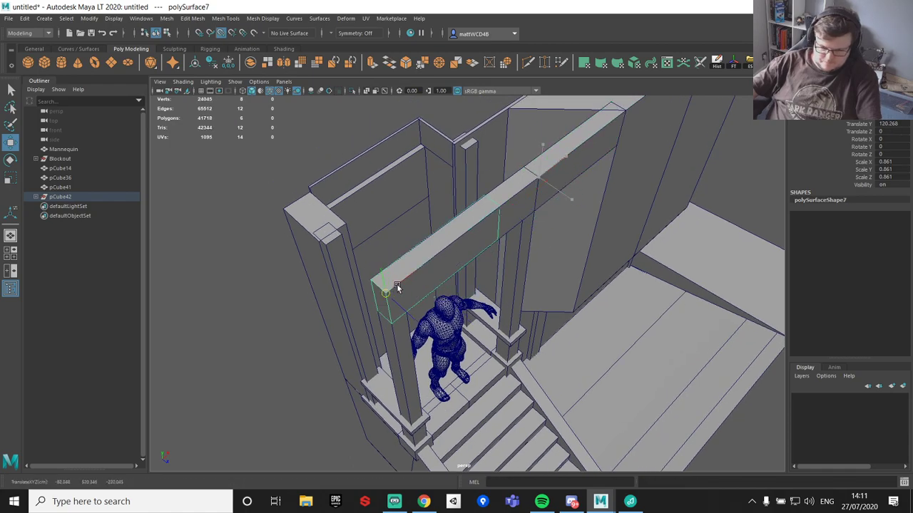
Rotate the duplicate beam to -90 degrees and trim both of its ends to fit.
key("e")
left_click_drag(393, 328, 473, 254)
key("w")
right_click_drag(473, 254, 432, 243)
left_click(355, 237)
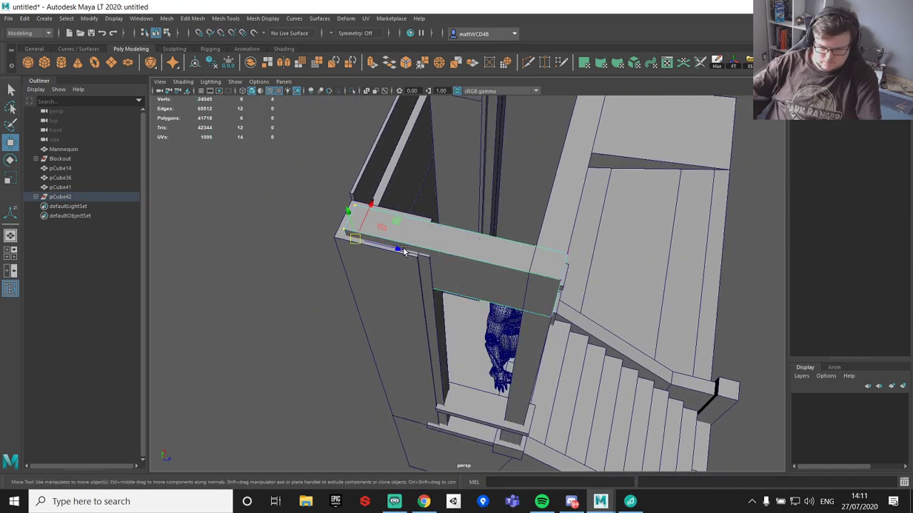
left_click_drag(396, 255, 474, 266)
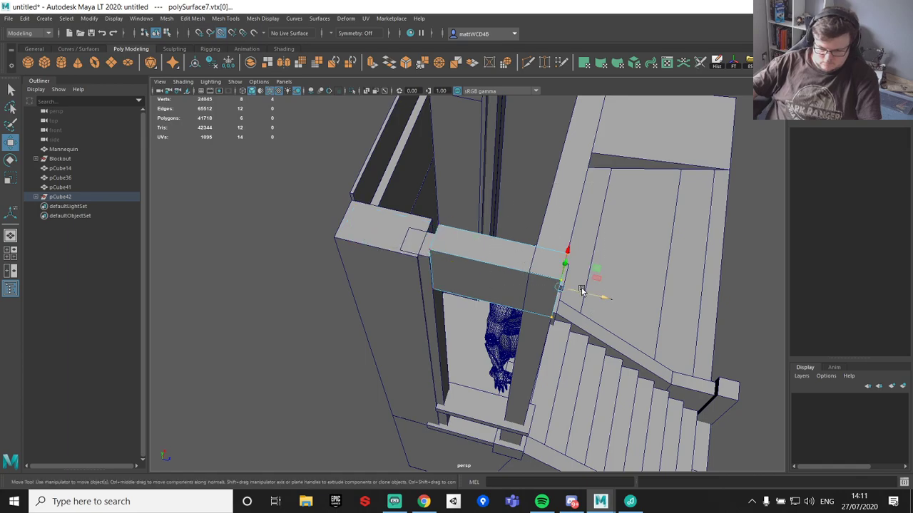
left_click_drag(581, 291, 528, 293)
left_click_drag(522, 325, 496, 347, "alt")
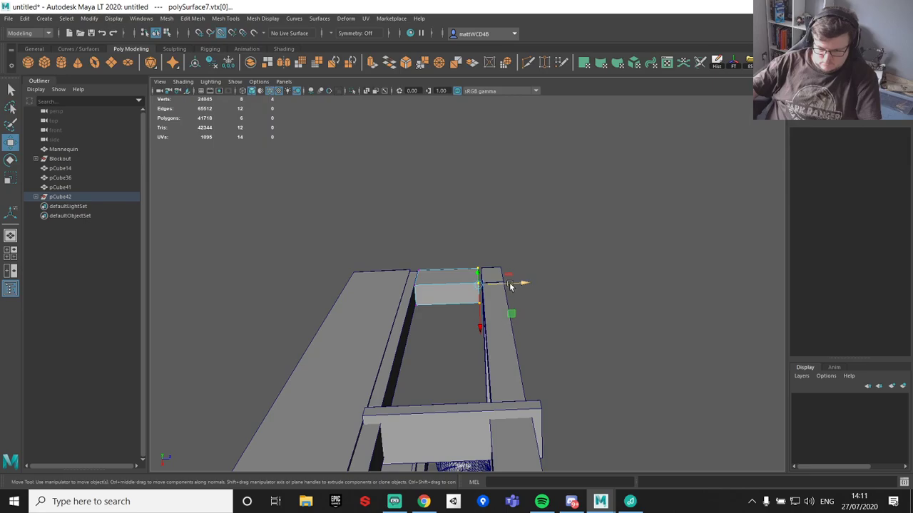
left_click_drag(510, 285, 427, 273)
Raise the tall post's top vertices up to the top of the frame.
left_click(430, 269)
right_click(430, 269)
left_click(390, 242)
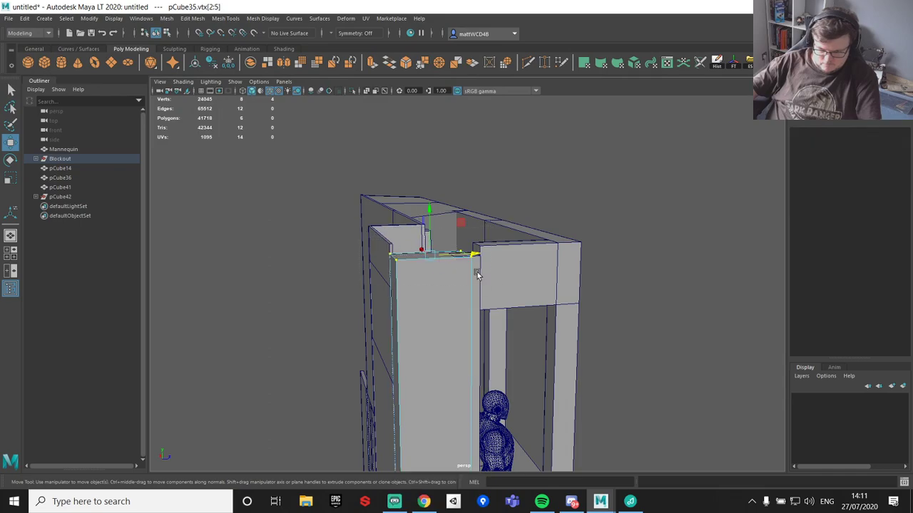
left_click_drag(423, 211, 425, 161)
key("q")
Select a group of the frame piece's vertices, ready for moving.
left_click_drag(475, 240, 468, 263, "alt")
right_click_drag(468, 262, 423, 239)
left_click(472, 259)
left_click_drag(483, 204, 520, 286)
key("w")
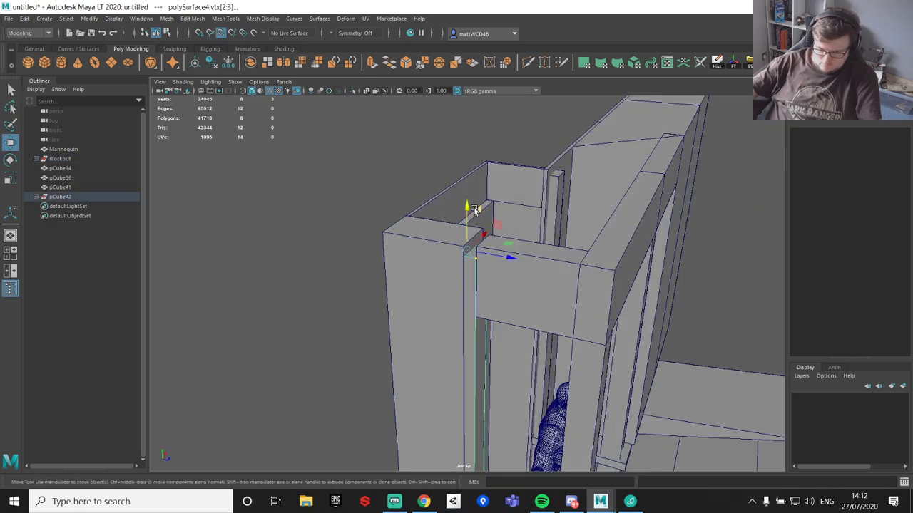
left_click_drag(384, 193, 549, 312)
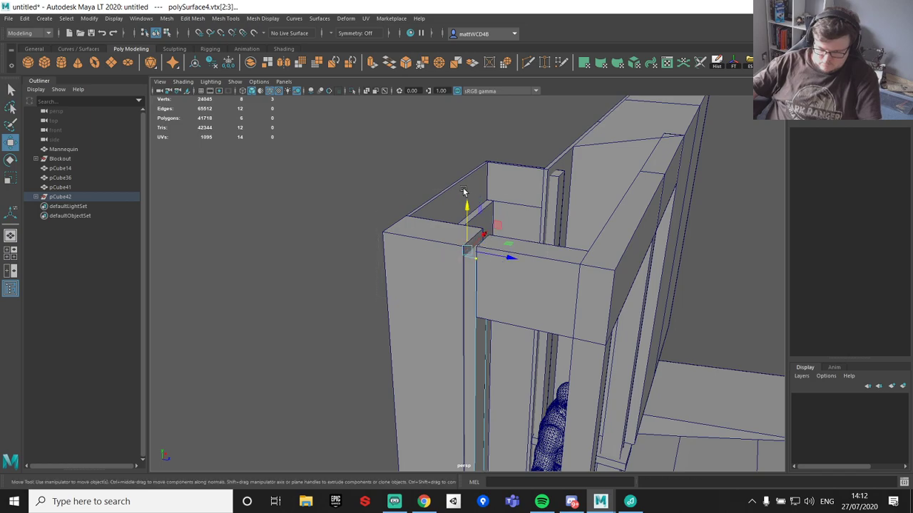
left_click_drag(486, 240, 450, 242, "alt")
Select a face on the beam, then return the beam to object editing.
right_click_drag(449, 242, 492, 225)
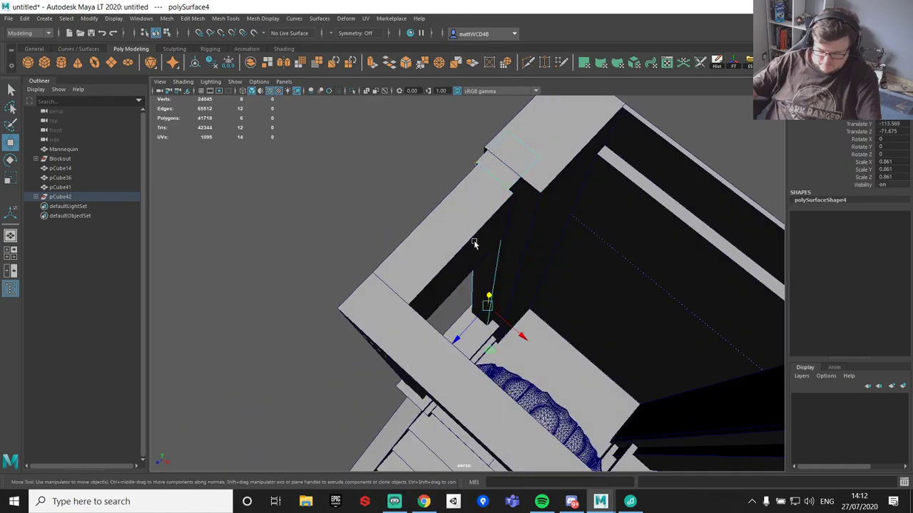
left_click_drag(492, 226, 449, 221, "alt")
right_click(449, 240)
left_click(448, 264)
left_click(449, 221)
left_click(449, 211)
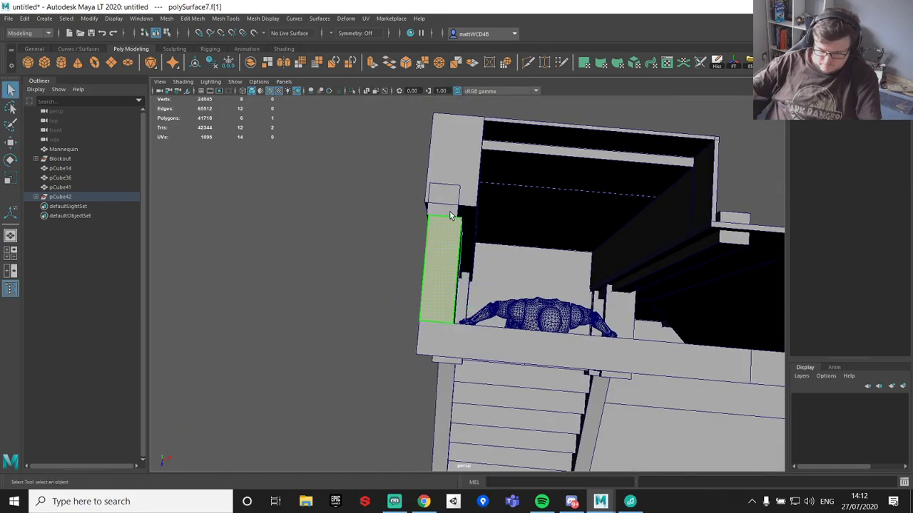
right_click_drag(449, 210, 440, 151)
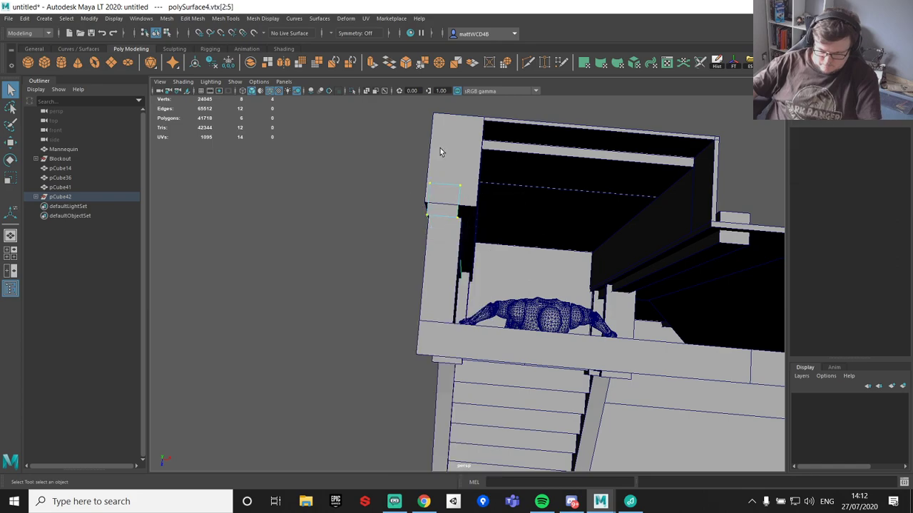
With X-Ray on, move the column's vertices into line with the neighbouring wall.
left_click_drag(502, 384, 423, 41, "alt")
left_click(366, 91)
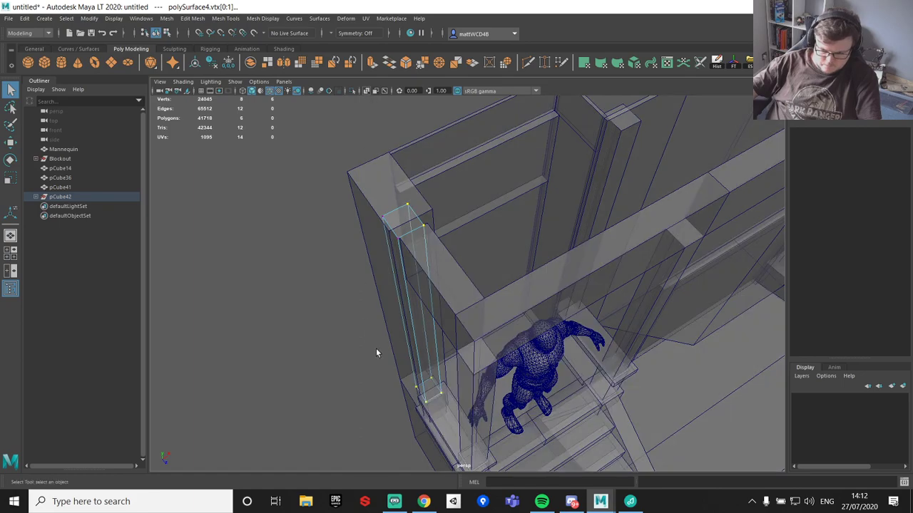
left_click_drag(428, 419, 449, 378, "alt")
left_click(365, 91)
left_click_drag(400, 214, 448, 258, "alt")
key("w")
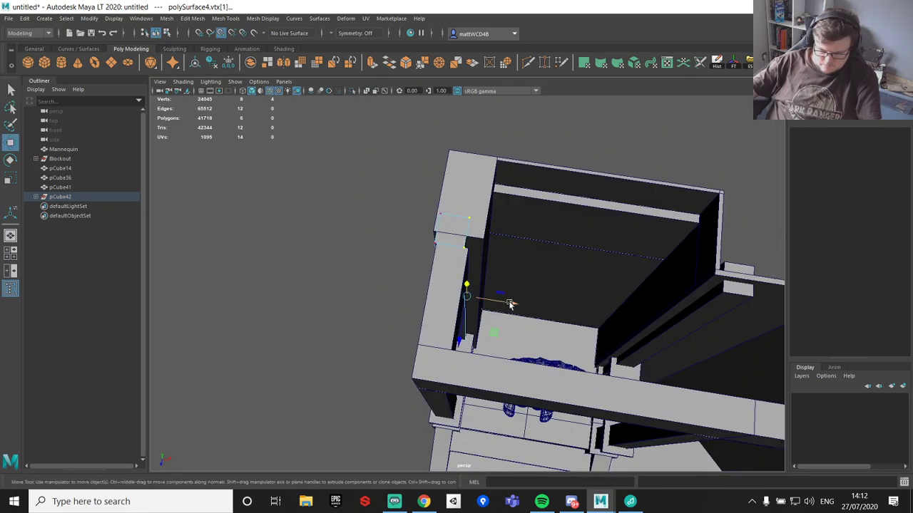
mouse_move(456, 299)
left_mouse_down("alt")
mouse_move(411, 272)
mouse_move(444, 267)
mouse_move(463, 197)
mouse_move(429, 294)
mouse_move(449, 389)
left_mouse_up("alt")
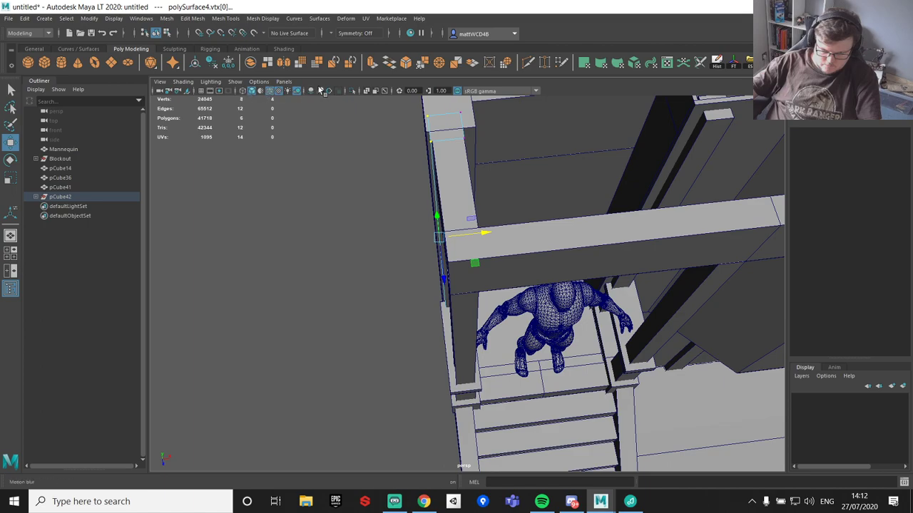
left_click(366, 91)
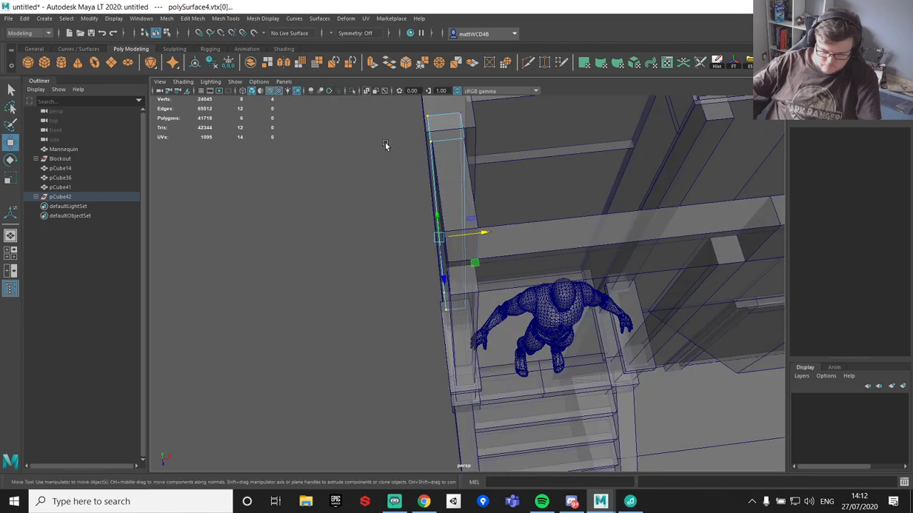
left_click_drag(383, 147, 492, 233, "alt")
middle_click_drag(492, 232, 439, 156)
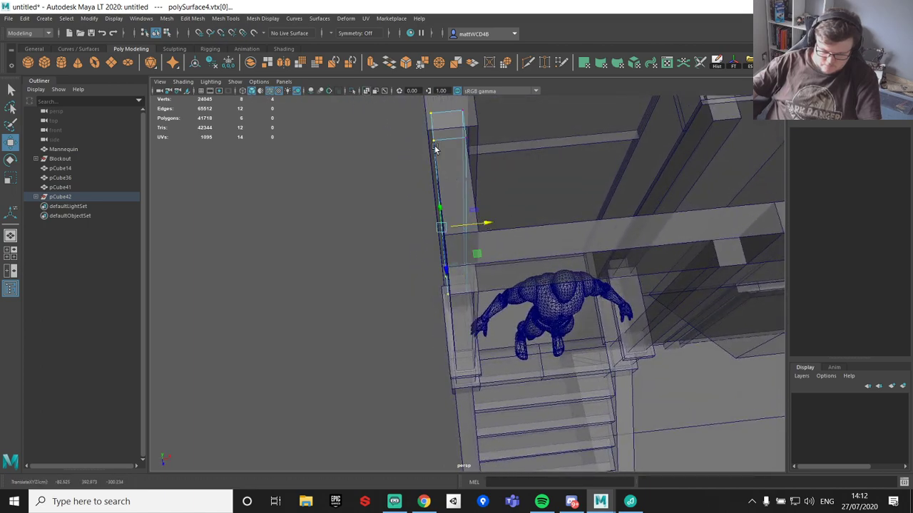
left_click(366, 91)
left_click_drag(522, 238, 425, 212, "alt")
Return to Object Mode and clear the selection.
key("q")
left_click(404, 204)
scroll(356, 231, "down", 3)
right_click_drag(428, 235, 482, 221)
left_click(421, 276)
scroll(421, 276, "down", 3)
left_click_drag(421, 276, 434, 295, "alt")
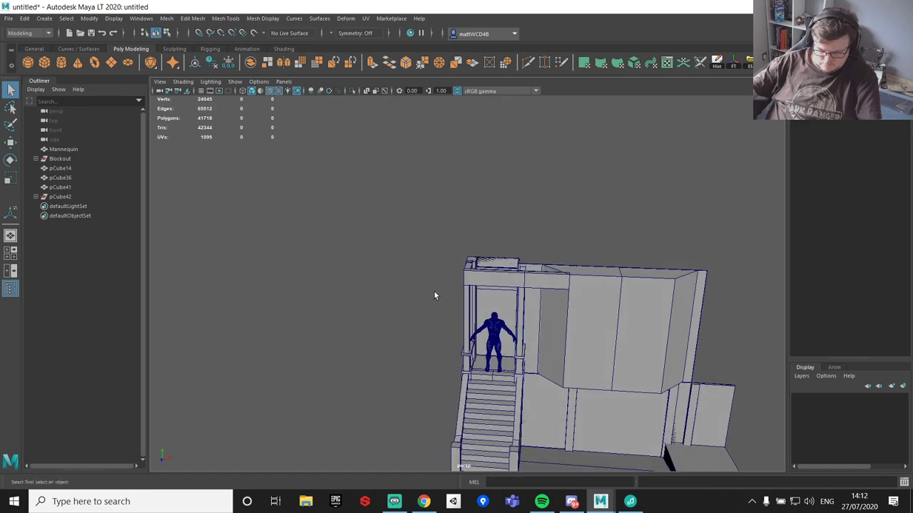
Combine the columns, railing pCube36, post pCube14 and the top beam into one mesh.
scroll(456, 307, "up", 3)
left_click(469, 325)
left_click(447, 345, "shift")
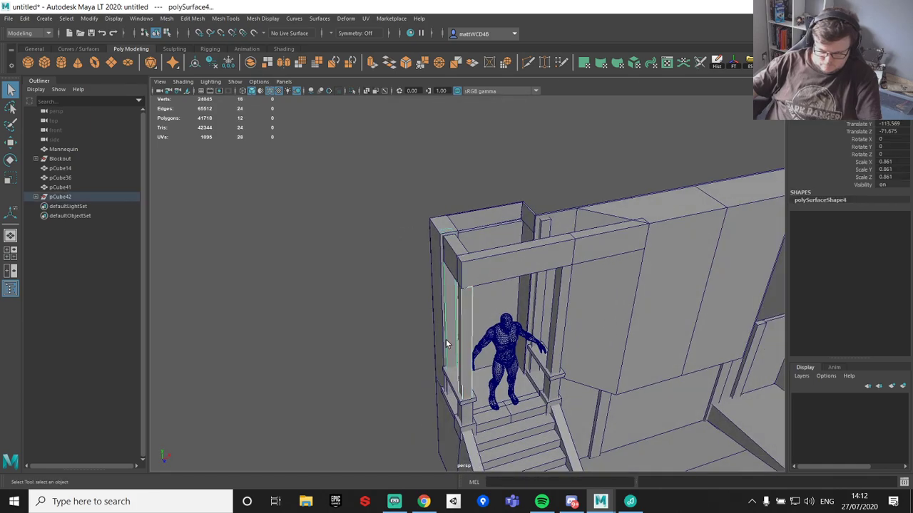
left_click(459, 395)
left_click(555, 360, "shift")
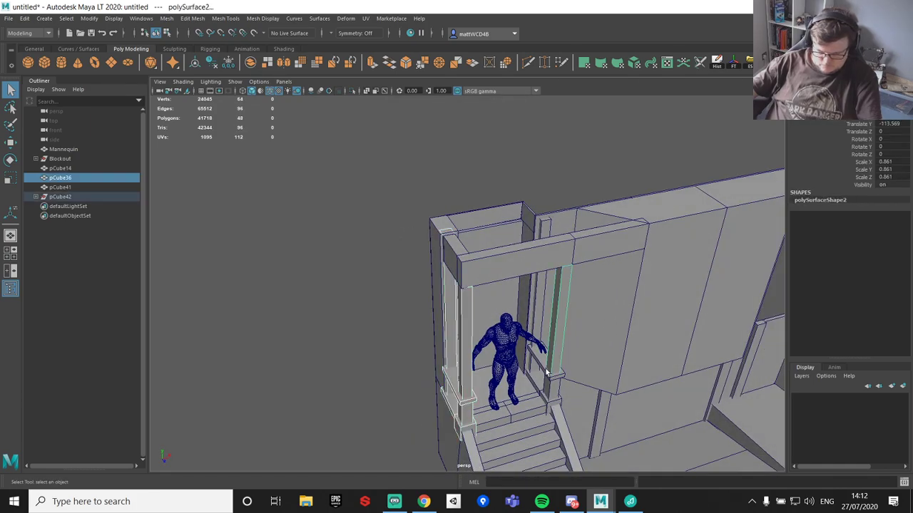
left_click(555, 389, "shift")
left_click(540, 291, "shift")
left_click_drag(540, 291, 552, 243, "alt")
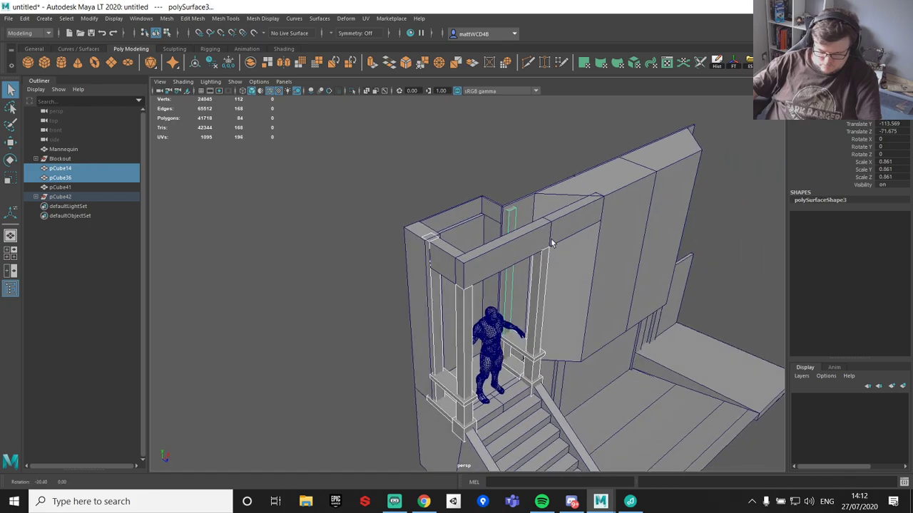
left_click(560, 214, "shift")
right_click_drag(569, 215, 546, 421, "shift")
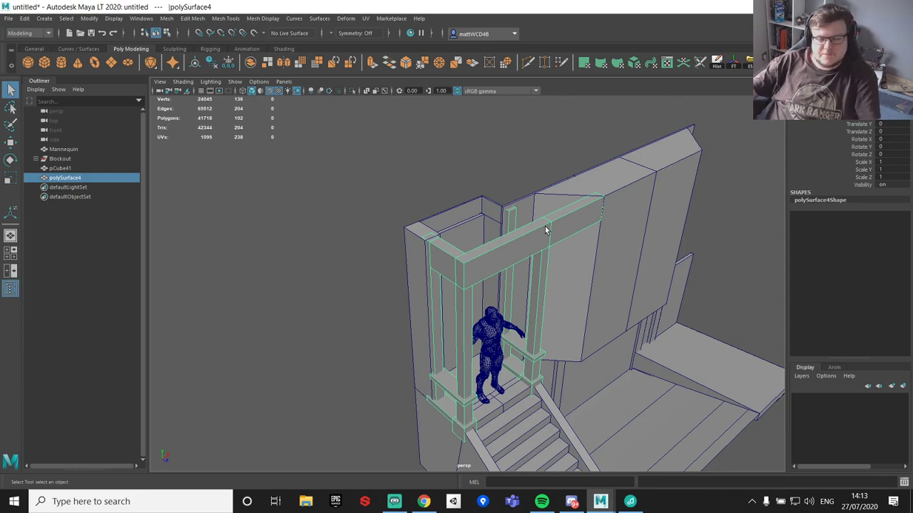
Reselect the combined front mesh, inspect it from above, then undo.
left_click(437, 185)
left_click_drag(436, 185, 584, 224, "alt")
scroll(569, 259, "up", 3)
left_click(577, 211)
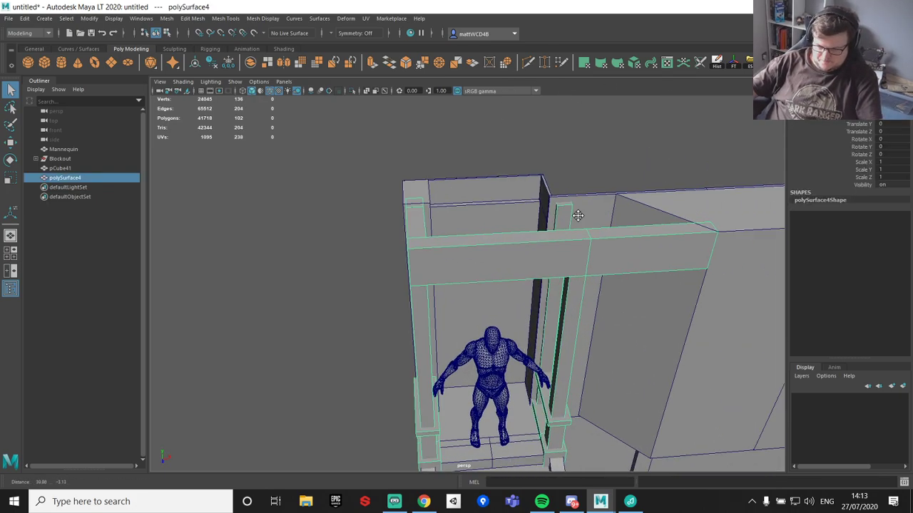
scroll(422, 210, "up", 3)
left_click_drag(428, 206, 404, 294, "alt")
key("ctrl+z")
key("ctrl+z")
key("ctrl+z")
key("ctrl+z")
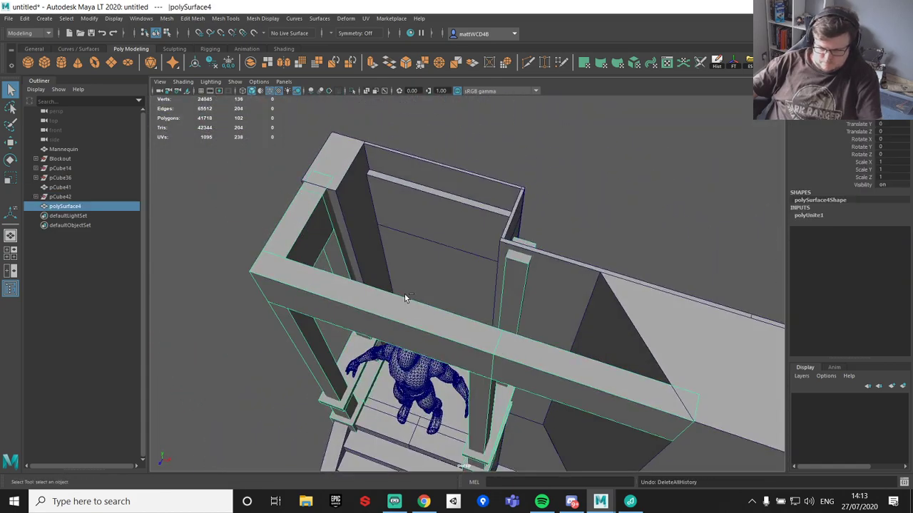
Move post pCube42 up-left, duplicate it to the right, and snap its pivot to the top corner.
left_click(290, 218)
key("w")
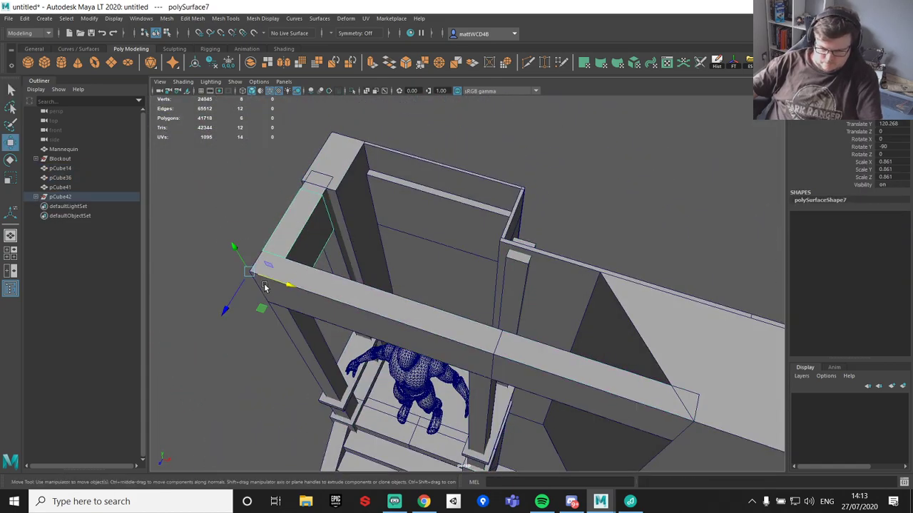
left_click_drag(281, 287, 474, 316)
key("ctrl+d")
key("d")
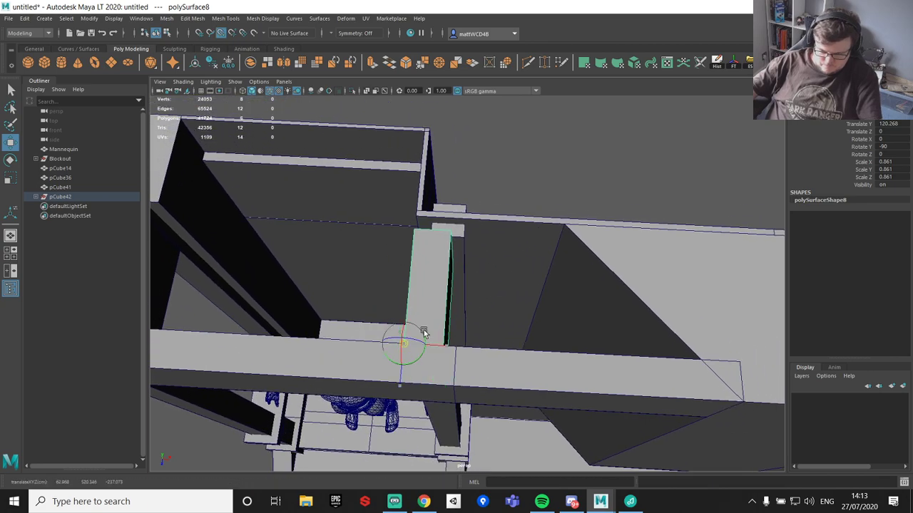
left_click_drag(413, 339, 451, 212)
Raise the copied post's top vertices up to meet the beam.
right_click_drag(450, 212, 410, 220)
left_click_drag(406, 149, 454, 408)
key("w")
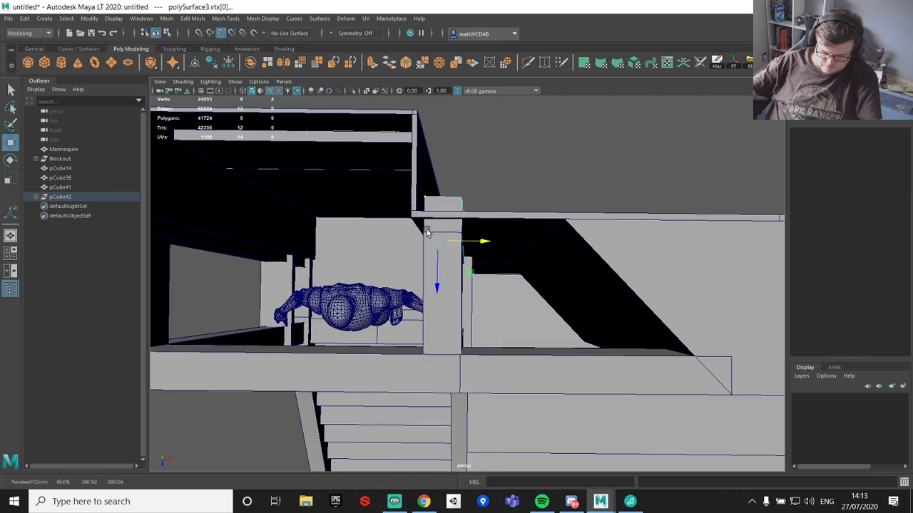
left_click_drag(483, 240, 503, 217, "alt")
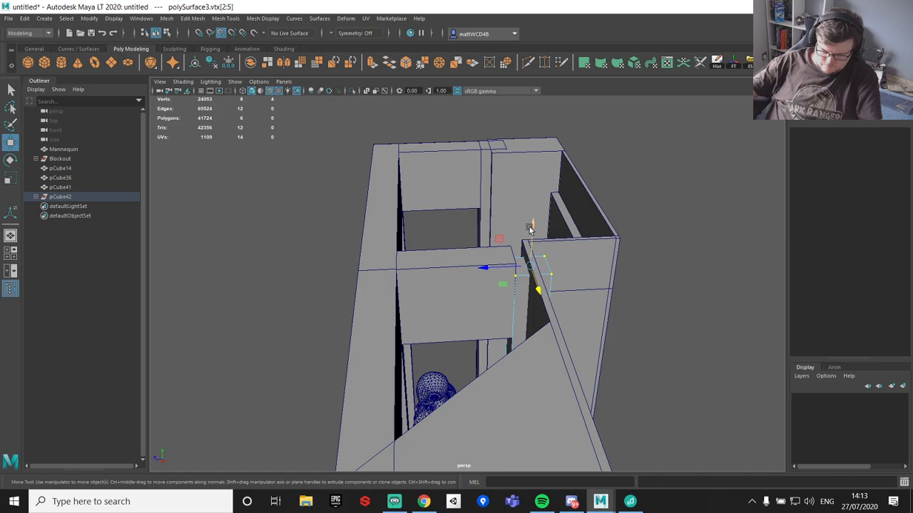
key("q")
right_click_drag(428, 238, 473, 225)
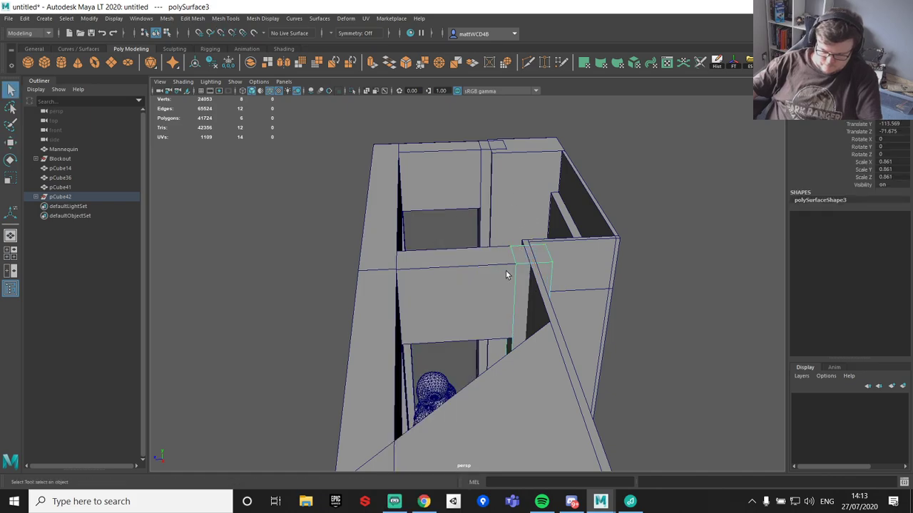
left_click(484, 153)
left_click_drag(483, 153, 491, 276, "alt")
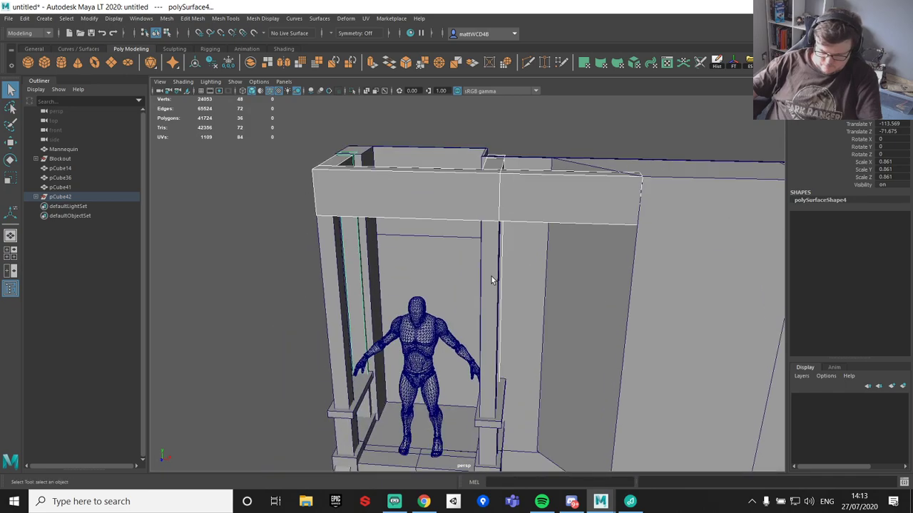
Combine pCube14 and pCube36 into a single mesh.
left_click(492, 276)
left_click(505, 427)
left_click(350, 417, "shift")
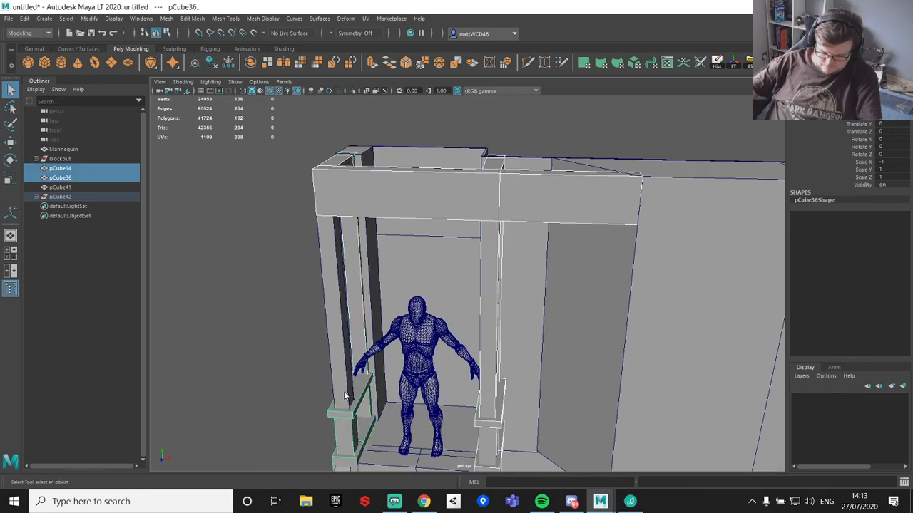
right_click_drag(345, 396, 363, 386, "shift")
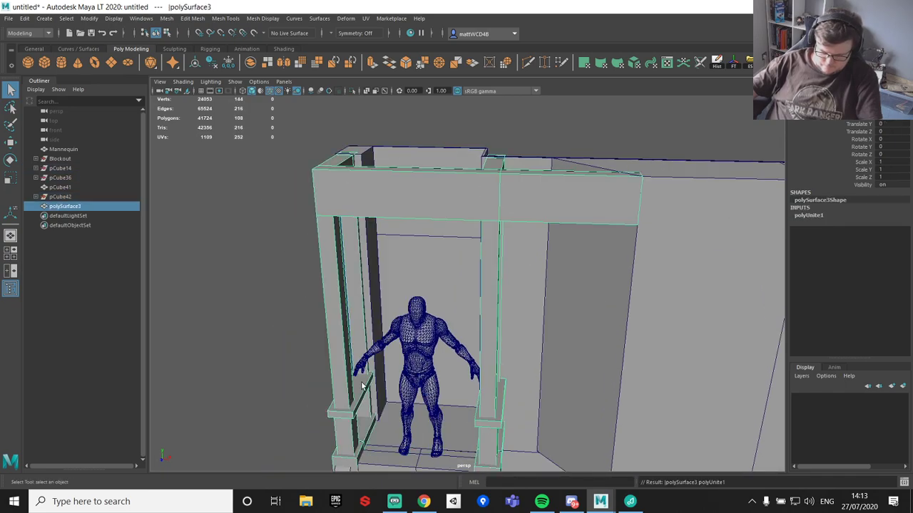
Rename the combined mesh to 'Front' in the Outliner.
double_click(57, 206)
type("f")
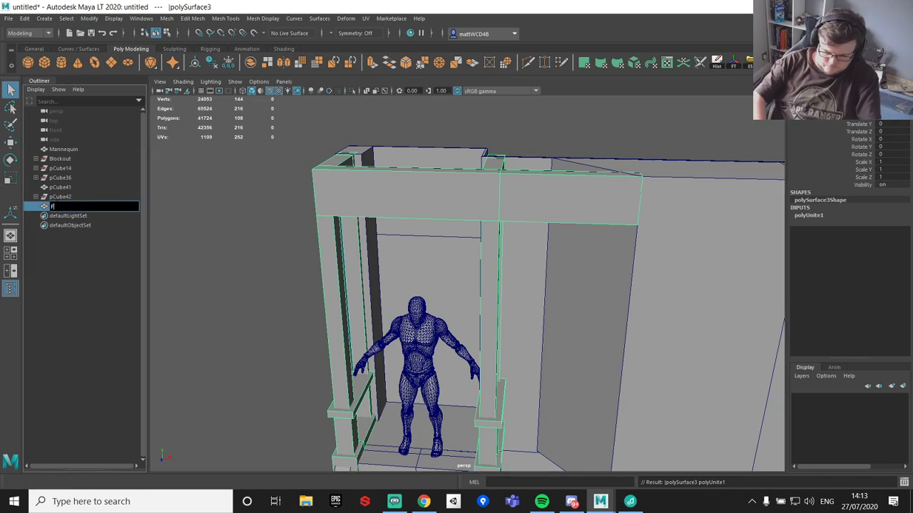
type("ront")
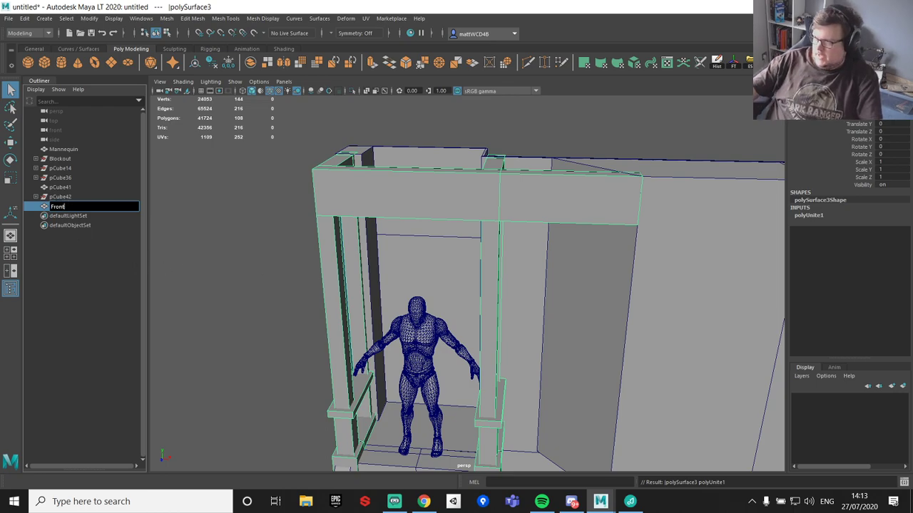
key("Return")
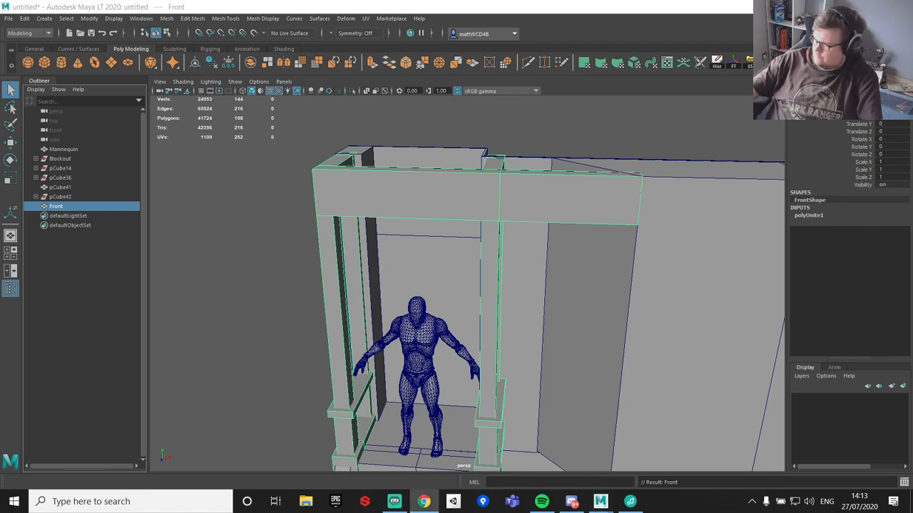
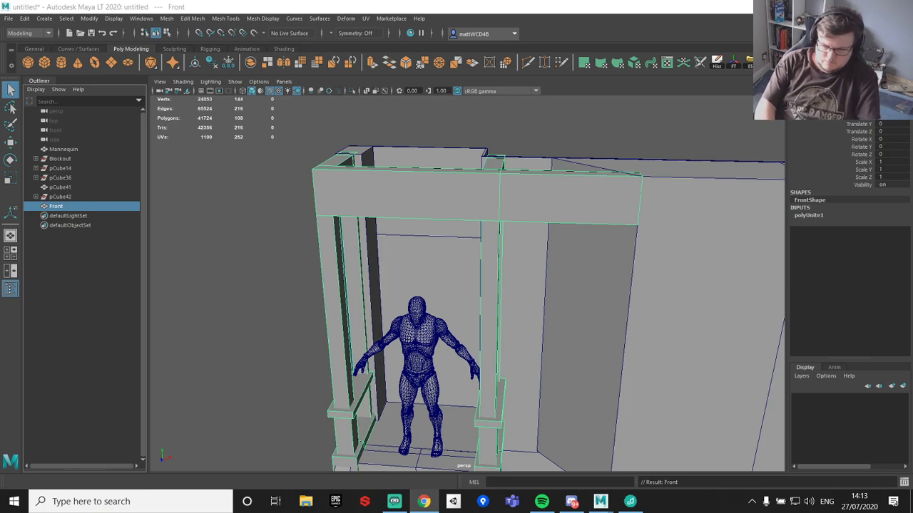
Rename the Front object to FrontPorchBK, delete its history and freeze its transforms.
double_click(57, 207)
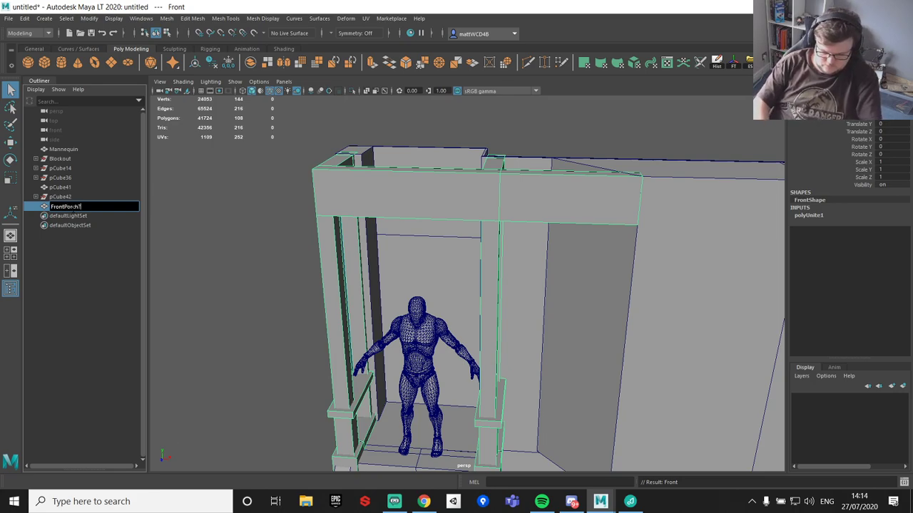
type("PorchB")
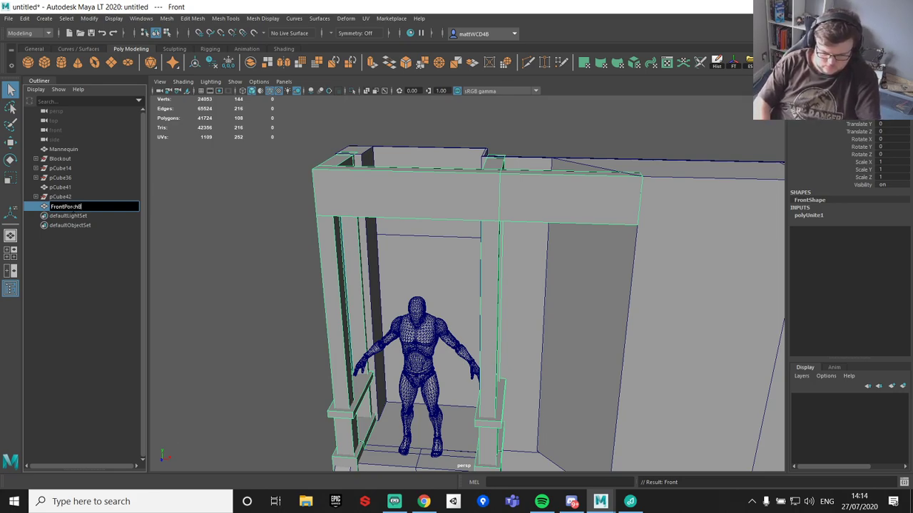
type("K")
key("Return")
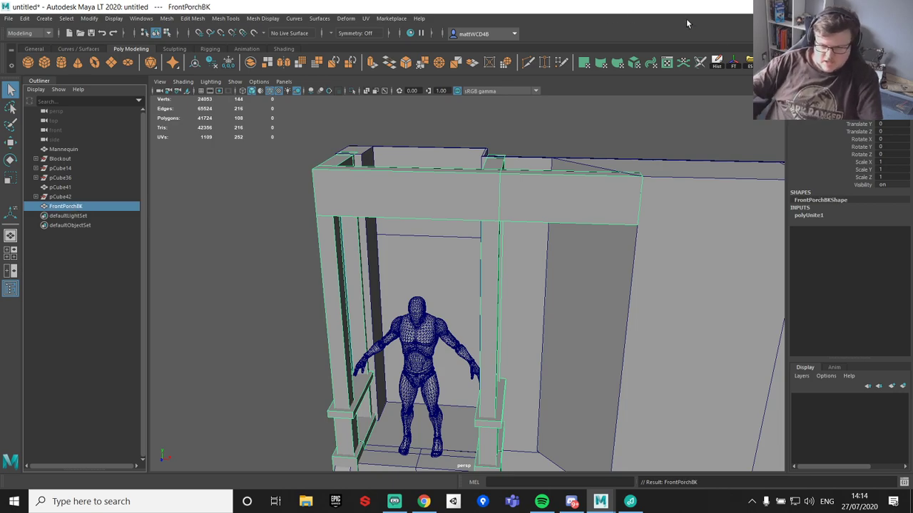
left_click(716, 64)
left_click(734, 65)
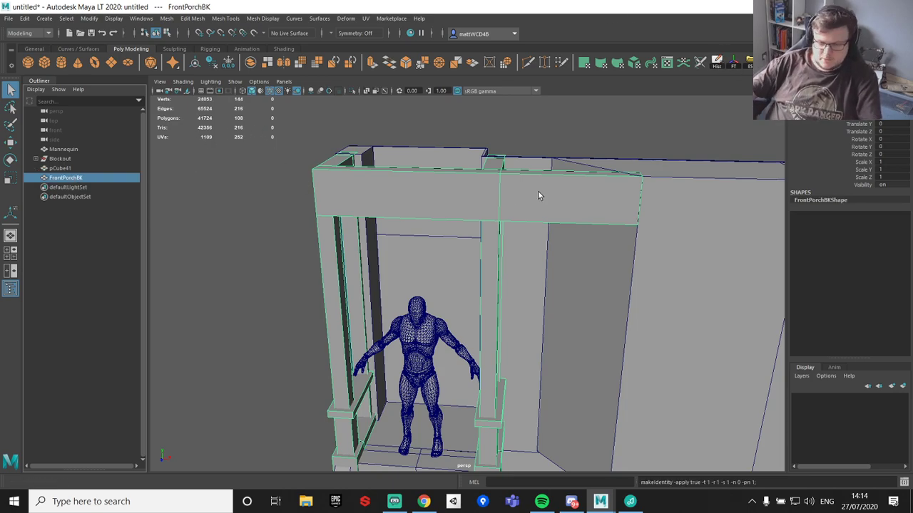
Orbit around the porch to inspect the stairs and upper porch.
left_click_drag(538, 195, 506, 188, "alt")
left_click(260, 286)
left_click_drag(259, 285, 350, 272, "alt")
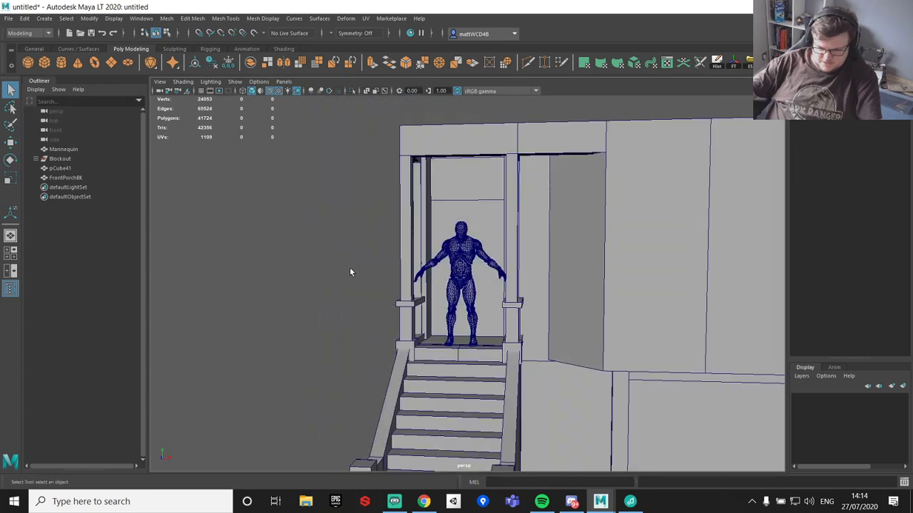
scroll(349, 272, "down", 3)
left_click_drag(332, 320, 316, 349, "alt")
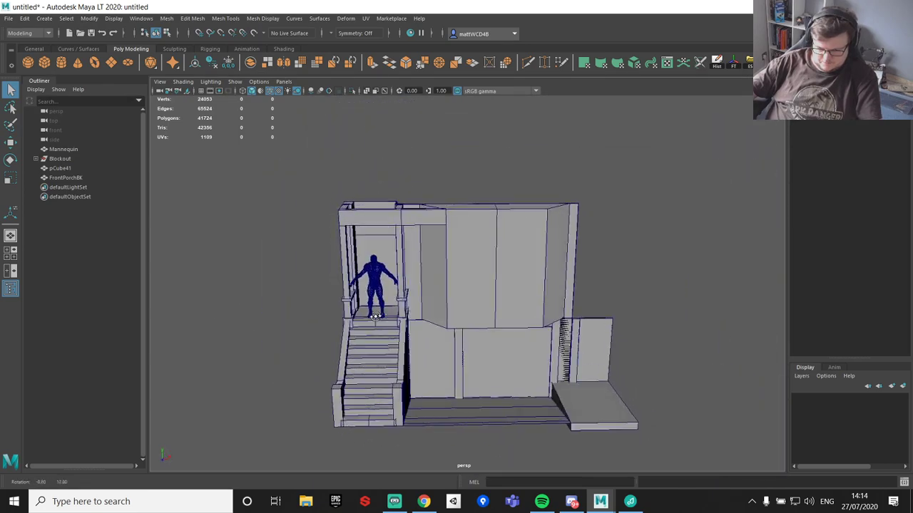
left_click_drag(368, 338, 505, 330, "alt")
scroll(359, 326, "up", 3)
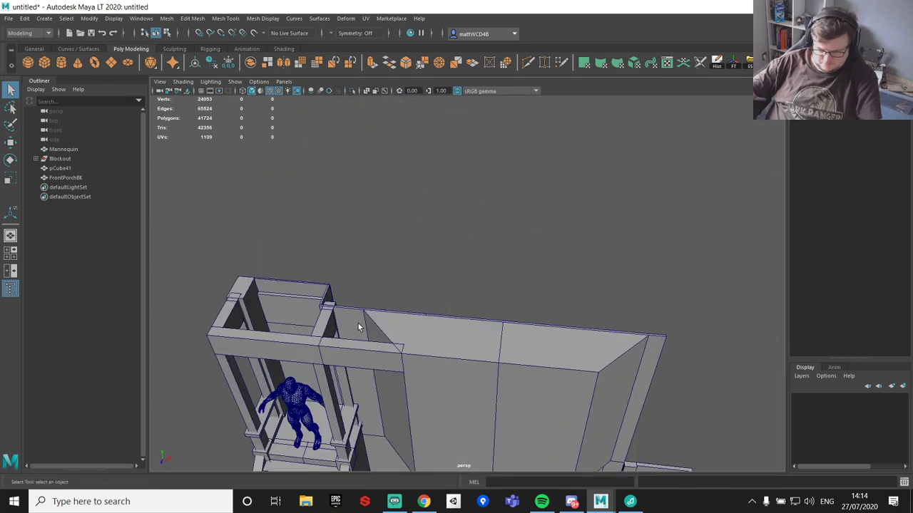
Create a new polygon cube, pCube42, beside the blockout.
left_click(358, 326)
left_click_drag(358, 327, 475, 285, "alt")
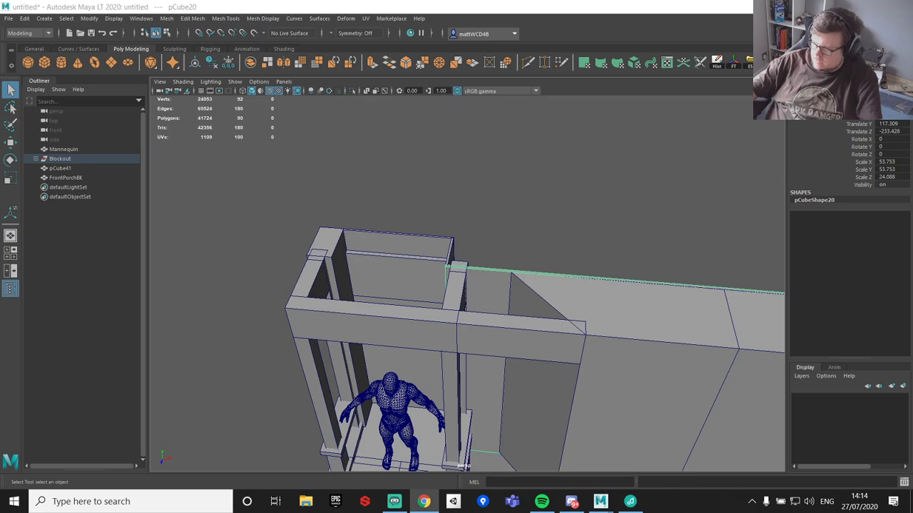
left_click_drag(430, 305, 483, 269, "alt")
scroll(483, 257, "down", 3)
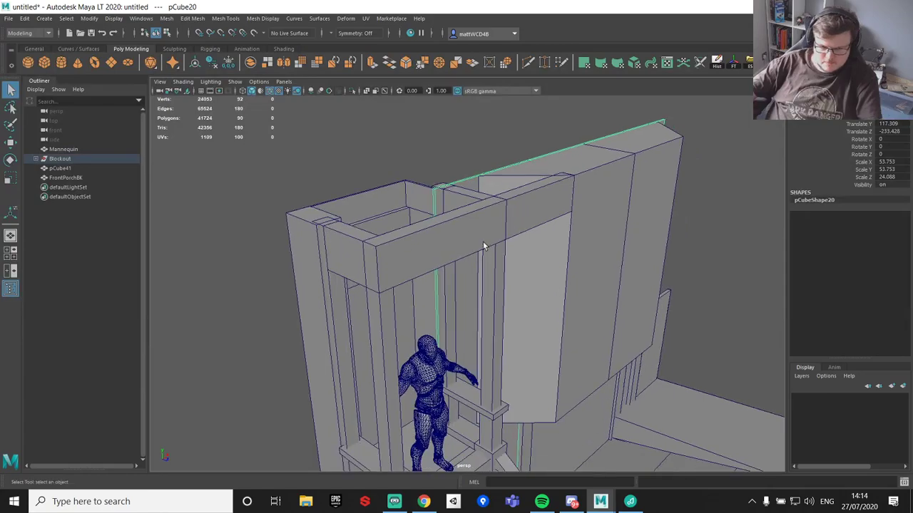
left_click(44, 62)
scroll(499, 306, "down", 3)
Lift and scale the cube onto the porch top, snapping its corner pivot to the porch corner.
key("w")
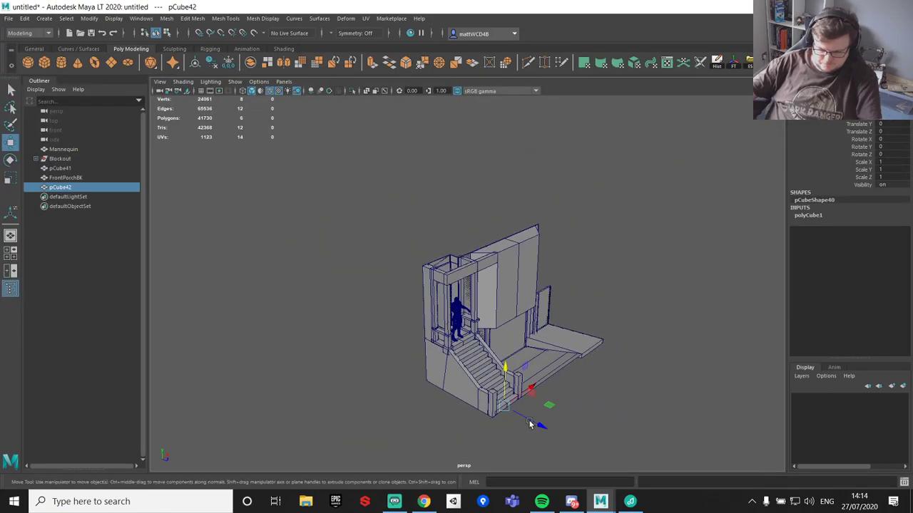
left_click_drag(531, 414, 483, 260)
scroll(456, 280, "up", 2)
key("r")
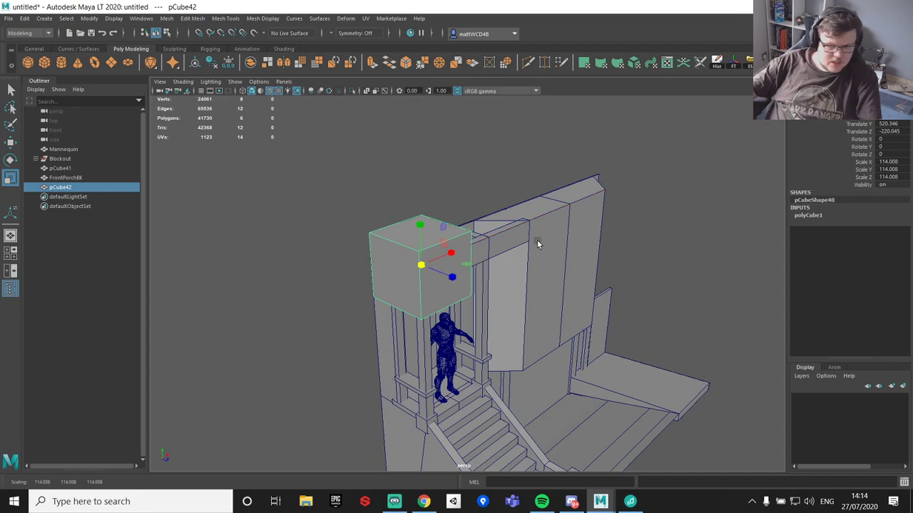
key("w")
key("d")
mouse_move(420, 264)
left_mouse_down()
mouse_move(427, 326)
mouse_move(378, 295)
mouse_move(418, 316)
mouse_move(393, 309)
mouse_move(418, 265)
left_mouse_up()
left_click_drag(409, 197, 446, 216, "alt")
Stretch the block's right-side vertices along the porch top and lower the top vertices to thin it.
key("q")
left_click_drag(548, 206, 770, 253, "alt")
key("w")
left_click_drag(399, 221, 735, 215, "alt")
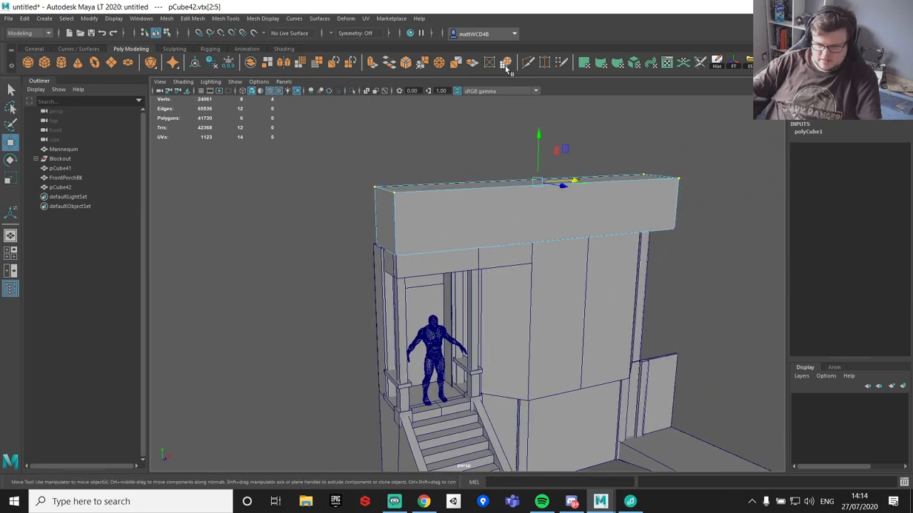
left_click_drag(528, 138, 525, 183)
Push the block's front face outward and select the ledge's front corner edge.
left_click_drag(563, 218, 435, 223, "alt")
right_click_drag(435, 224, 470, 215)
left_click(469, 216)
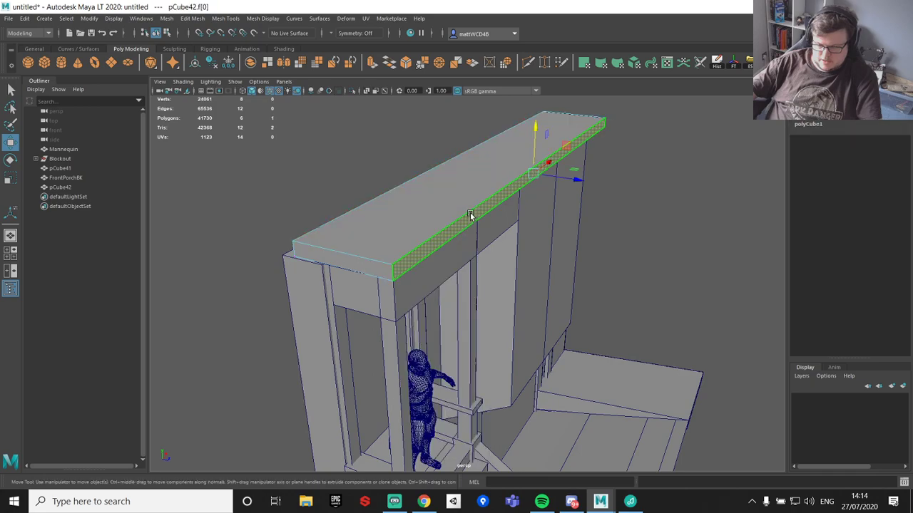
left_click_drag(575, 179, 587, 179)
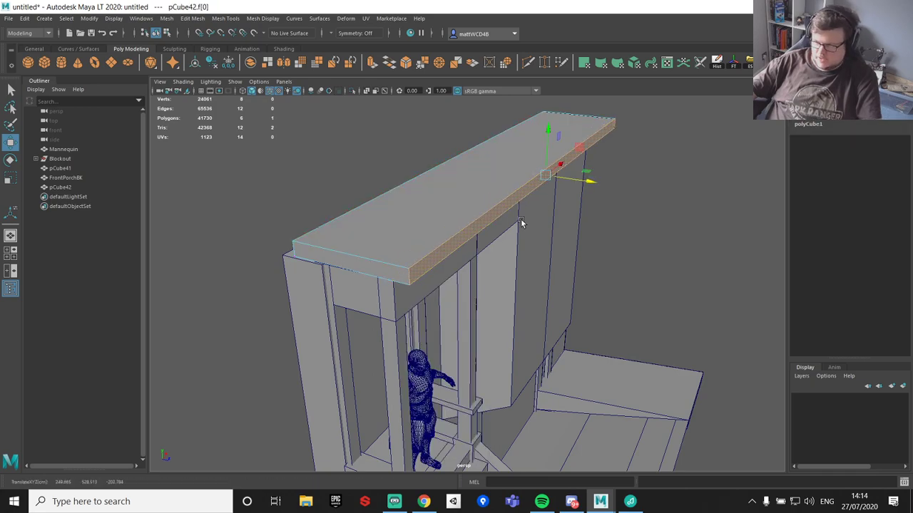
left_click_drag(520, 218, 461, 245, "alt")
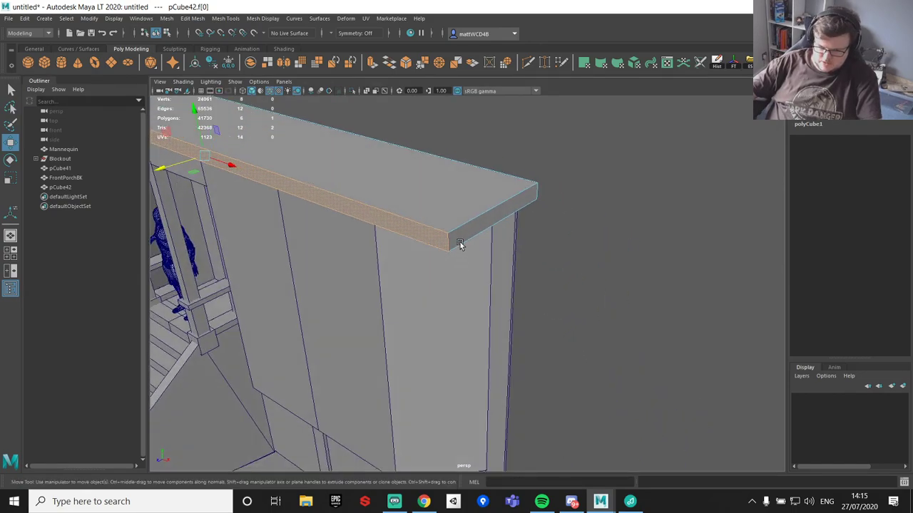
right_click_drag(461, 245, 444, 164)
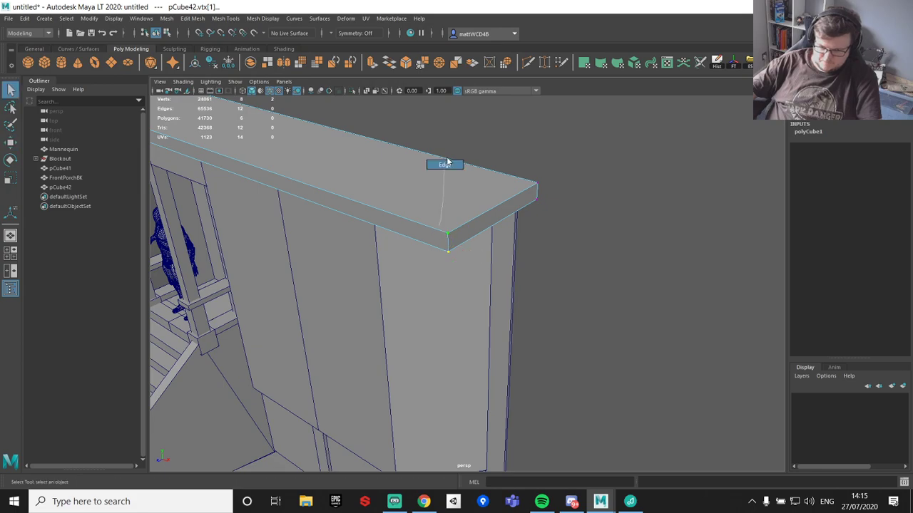
key("q")
left_click(441, 228)
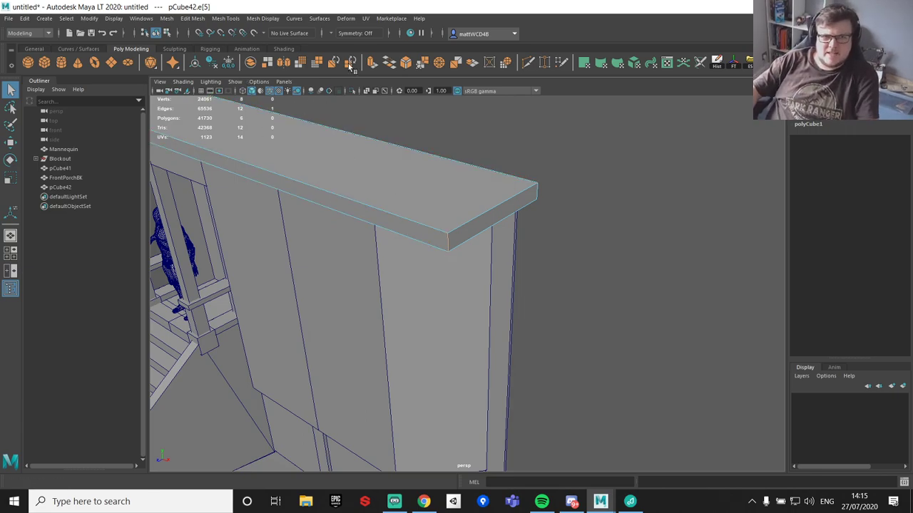
Bevel the ledge's front corner edge.
right_click_drag(414, 197, 472, 199, "shift")
left_click_drag(456, 199, 485, 252, "alt")
left_click_drag(465, 309, 485, 221, "alt")
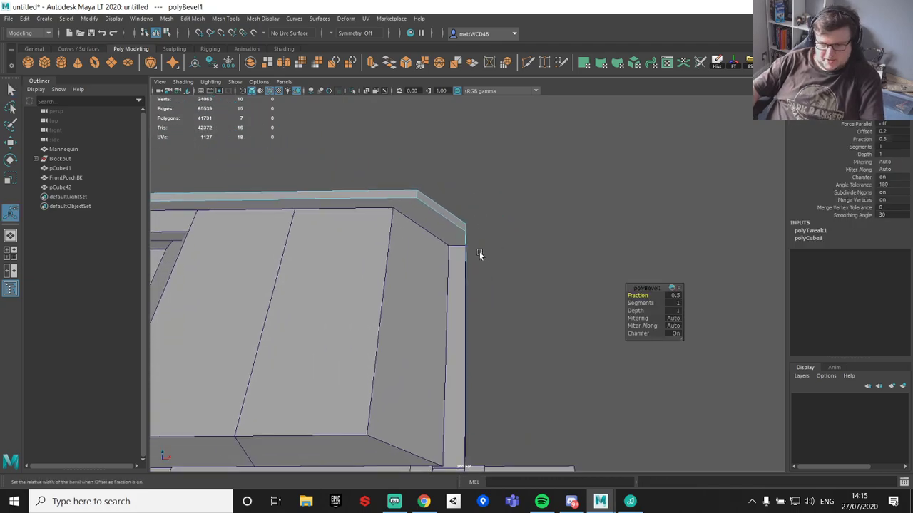
key("q")
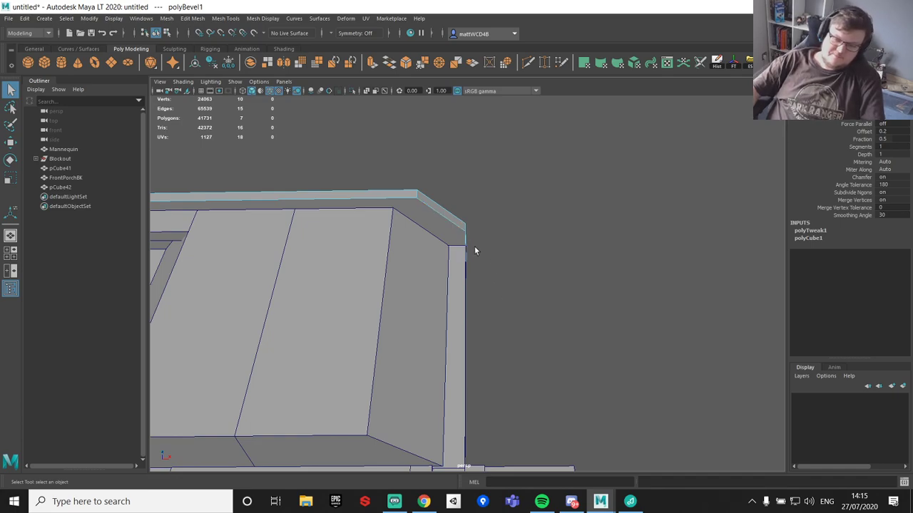
left_click_drag(469, 233, 440, 305, "alt")
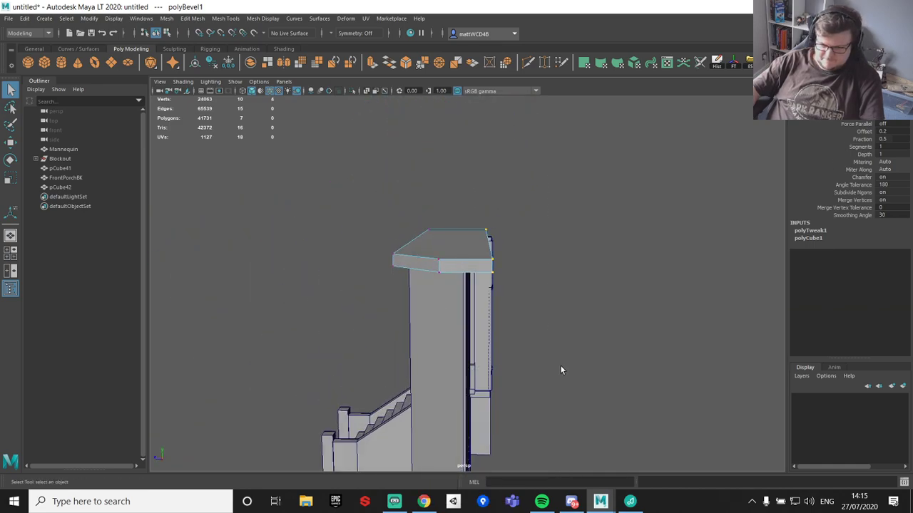
Pull the ledge's corner vertices in to narrow it and delete its end face.
key("w")
left_click_drag(525, 240, 495, 271)
scroll(464, 238, "up", 3)
key("F11")
left_click(464, 247)
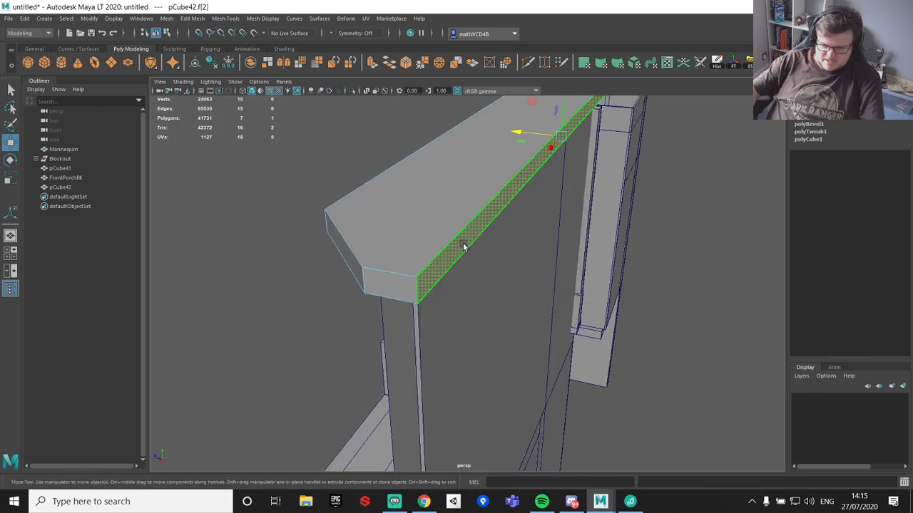
key("Delete")
Inspect the slab from several angles and undo the last edge selection.
left_click_drag(463, 244, 534, 229, "alt")
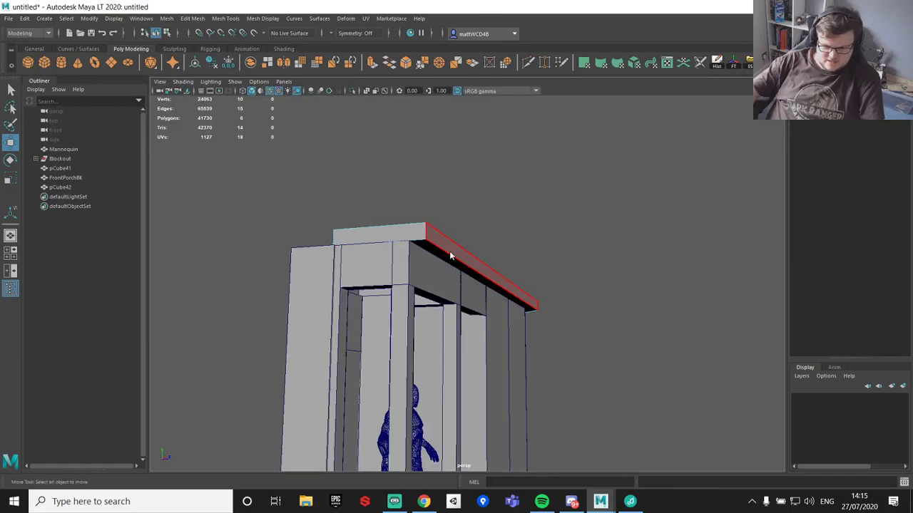
left_click(415, 267)
left_click_drag(415, 267, 456, 255, "alt")
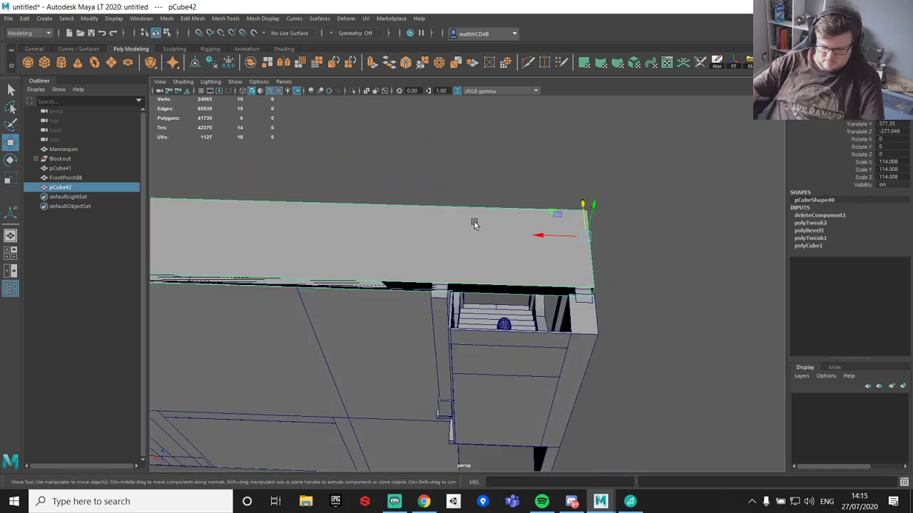
left_click_drag(473, 222, 473, 255, "alt")
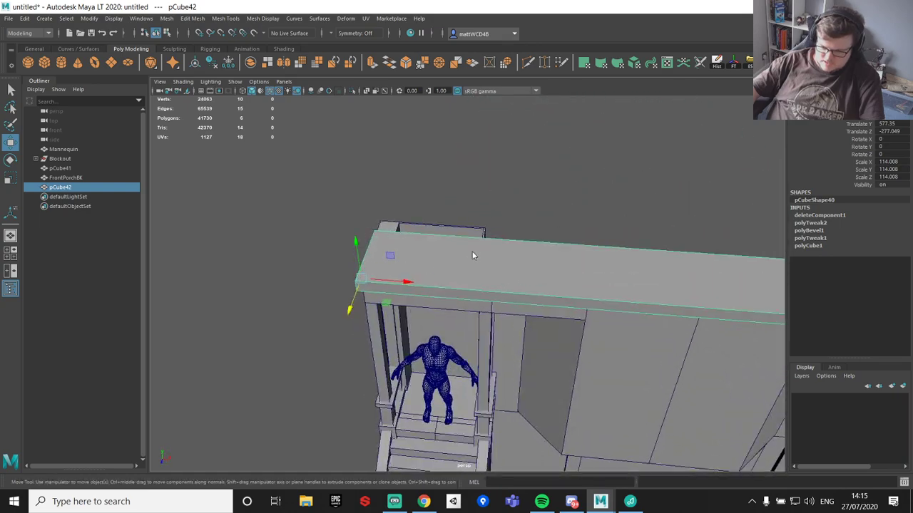
right_click_drag(473, 254, 387, 263, "shift")
left_click(483, 243)
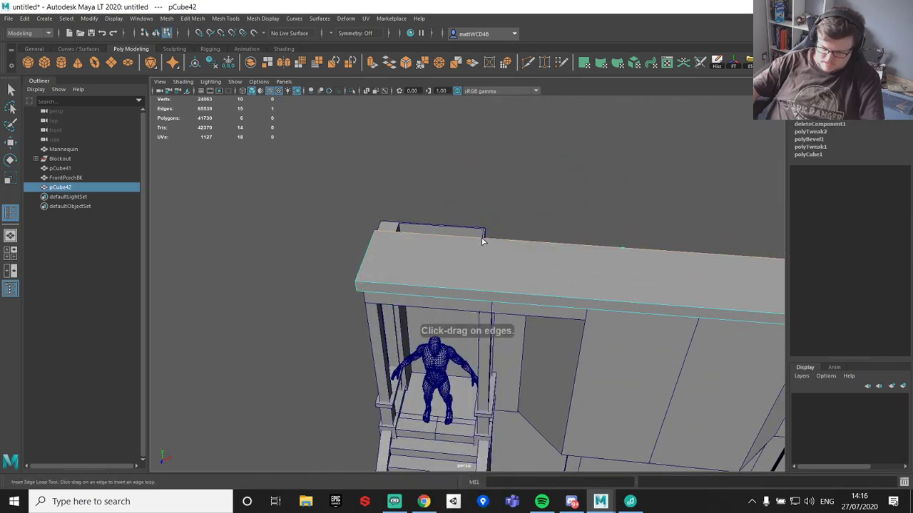
left_click_drag(483, 243, 436, 264, "alt")
key("q")
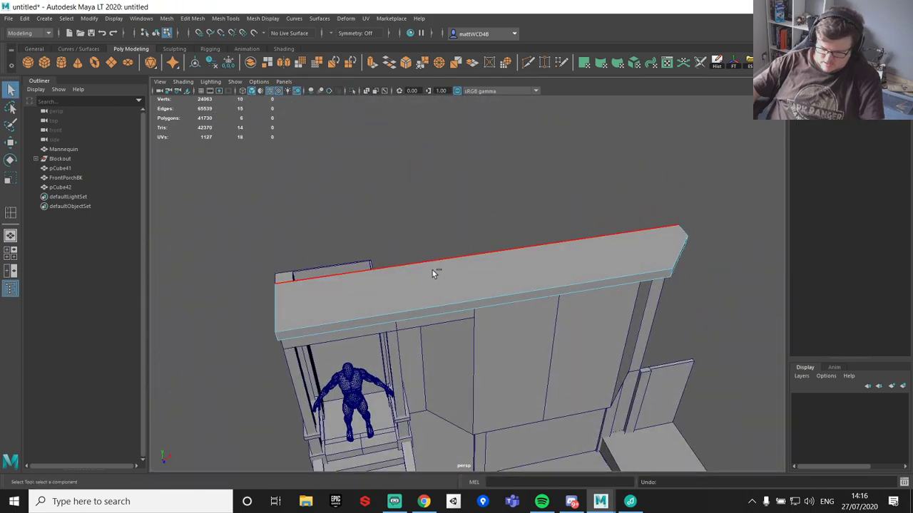
key("ctrl+z")
Select all of the slab's vertices and merge the overlapping ones.
right_click_drag(489, 263, 443, 244)
scroll(442, 243, "down", 4)
left_click_drag(320, 187, 738, 424)
right_click_drag(678, 315, 712, 248, "shift")
scroll(666, 254, "up", 8)
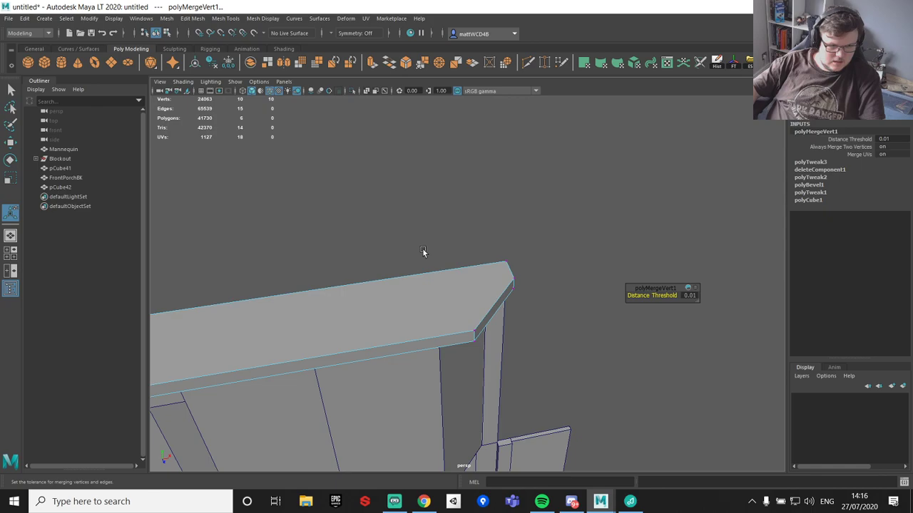
right_click_drag(397, 243, 427, 253)
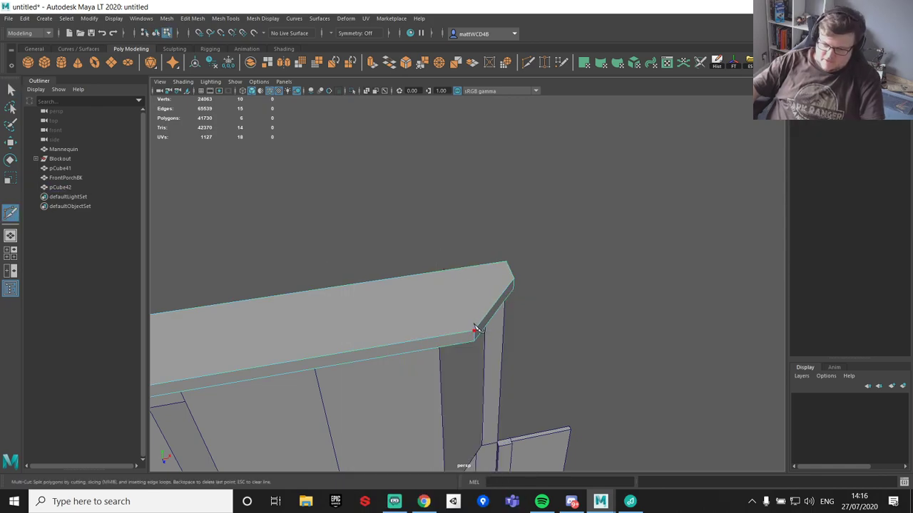
Cut two lines across the slab, one placed at the slab corner.
key("Return")
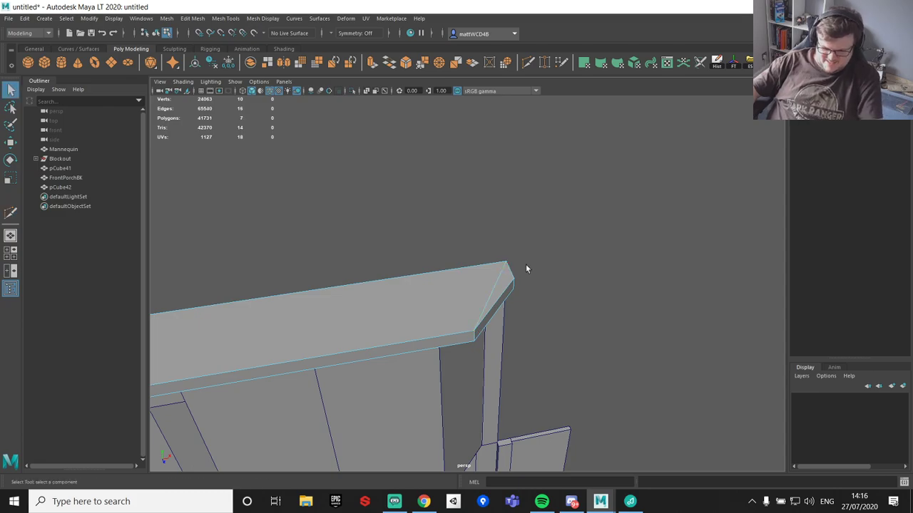
left_click_drag(525, 267, 497, 233, "alt")
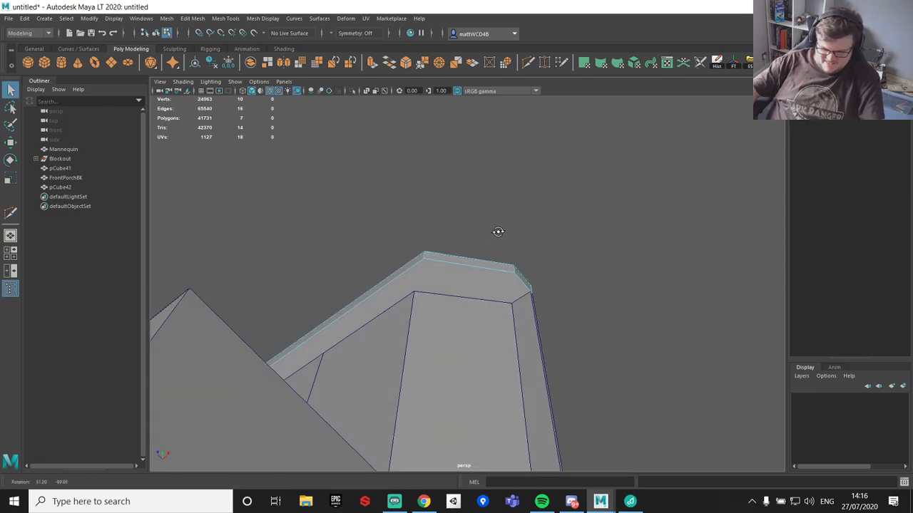
left_click(424, 259)
key("q")
left_click_drag(567, 314, 466, 279, "alt")
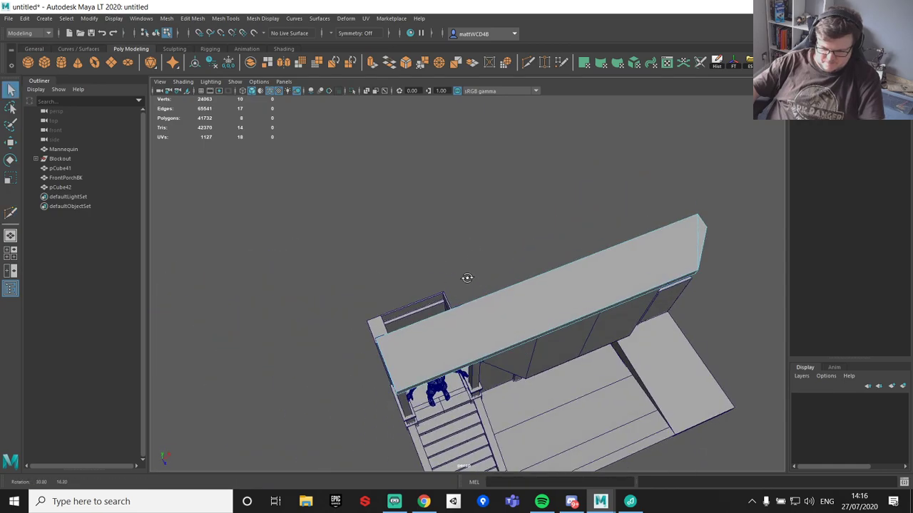
right_click_drag(430, 237, 478, 226)
left_click_drag(484, 313, 483, 265, "alt")
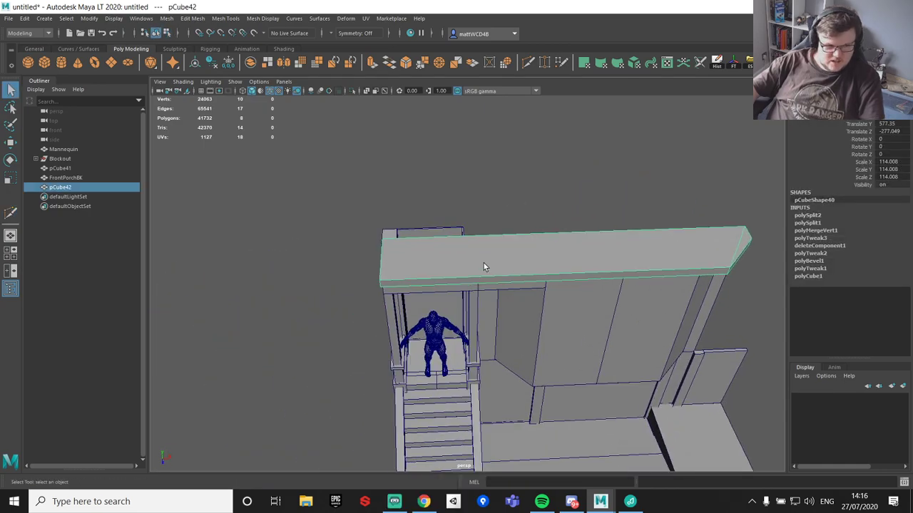
Drag an edge loop across the long top slab and adjust it with scale and move.
right_click_drag(487, 262, 421, 265, "shift")
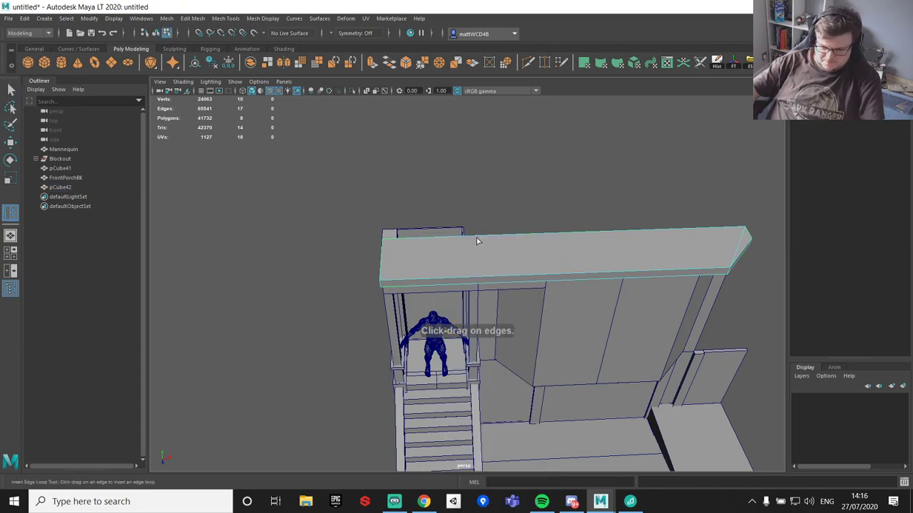
left_click_drag(478, 241, 581, 256)
key("r")
key("w")
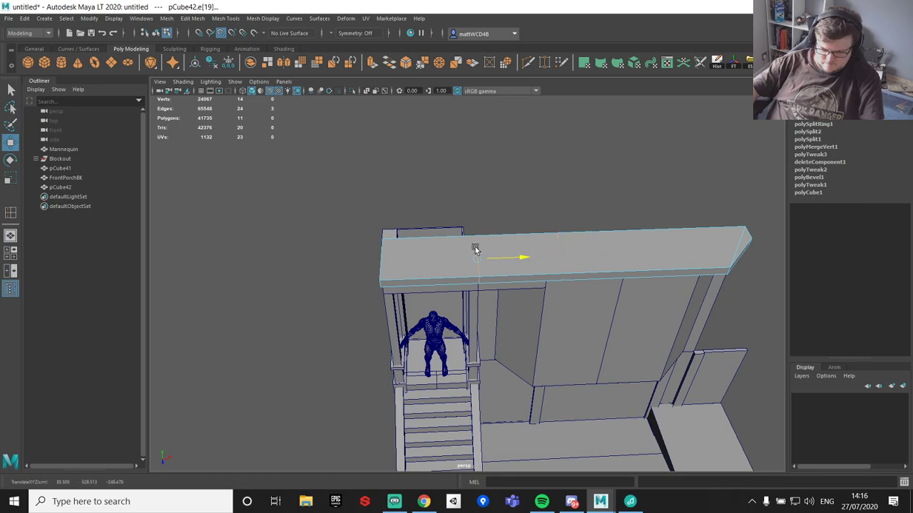
mouse_move(475, 249)
left_mouse_down("alt")
mouse_move(526, 245)
mouse_move(533, 289)
mouse_move(553, 195)
mouse_move(523, 192)
mouse_move(520, 175)
mouse_move(476, 242)
left_mouse_up("alt")
Duplicate wall block pCube41 as pCube43, raise the copy above the porch, then deselect.
left_click(477, 235)
left_click_drag(538, 188, 562, 336, "alt")
key("ctrl+d")
scroll(501, 201, "down", 3)
scroll(538, 324, "up", 4)
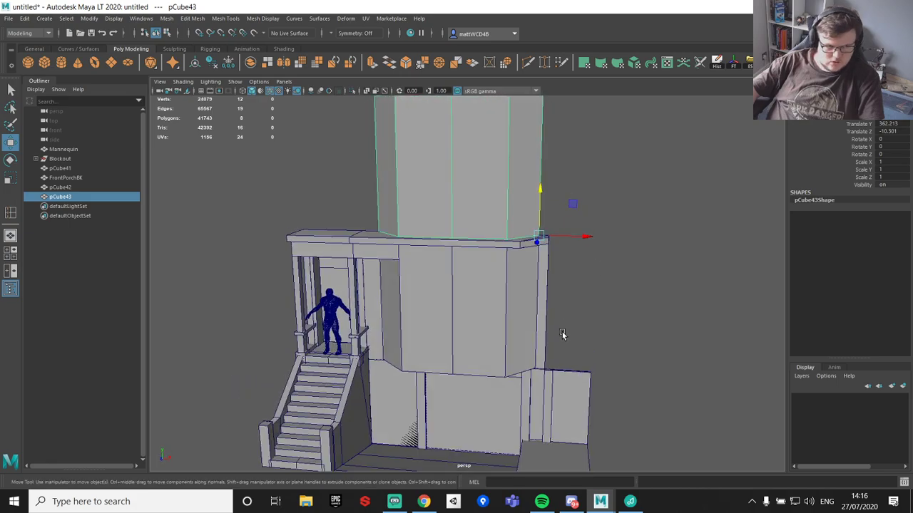
left_click(582, 279)
left_click_drag(581, 279, 557, 232, "alt")
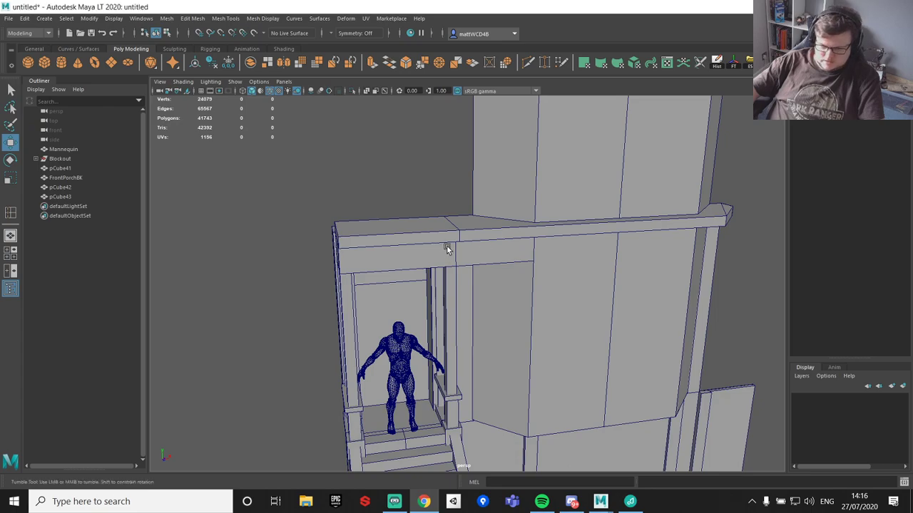
Select the porch beam pCube42 and switch it to edge selection.
left_click_drag(428, 246, 467, 249, "alt")
left_click_drag(540, 153, 466, 222, "alt")
scroll(444, 273, "up", 3)
left_click_drag(444, 273, 411, 298, "alt")
right_click_drag(406, 241, 380, 243)
left_click_drag(373, 228, 436, 318)
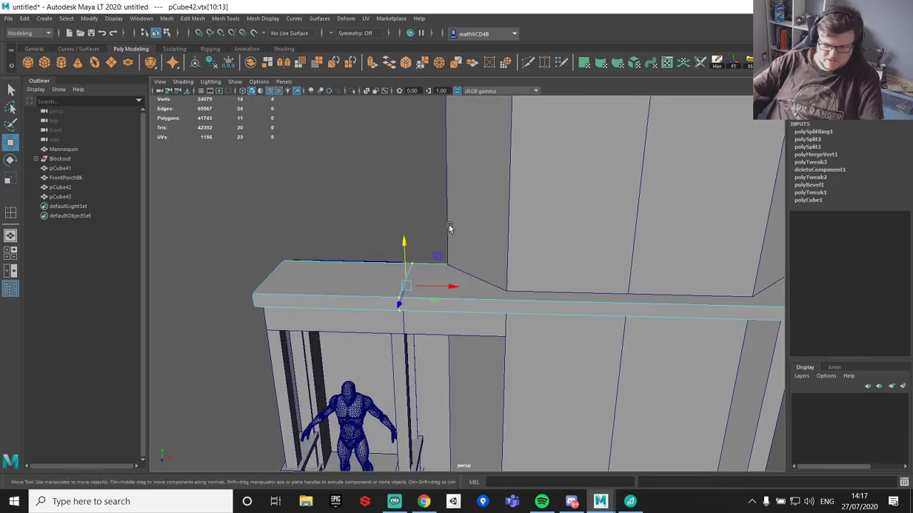
left_click_drag(431, 276, 587, 292, "alt")
key("q")
key("F10")
Extrude the beam's outer edge and lay the strip flat to widen the beam top.
left_click(579, 306)
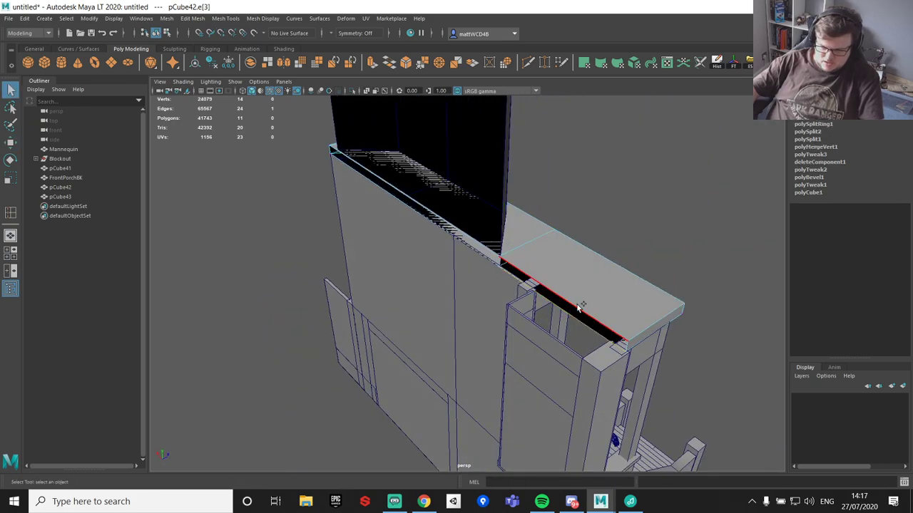
key("ctrl+e")
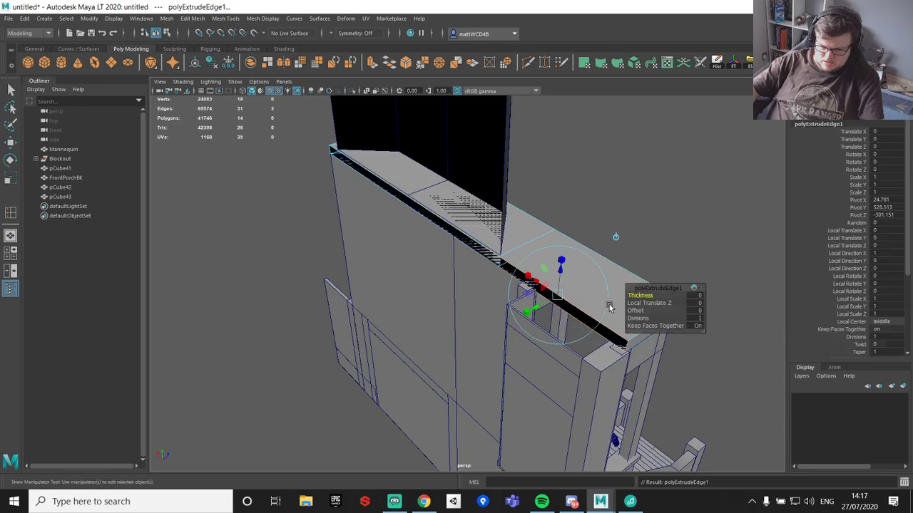
left_click_drag(591, 281, 599, 362)
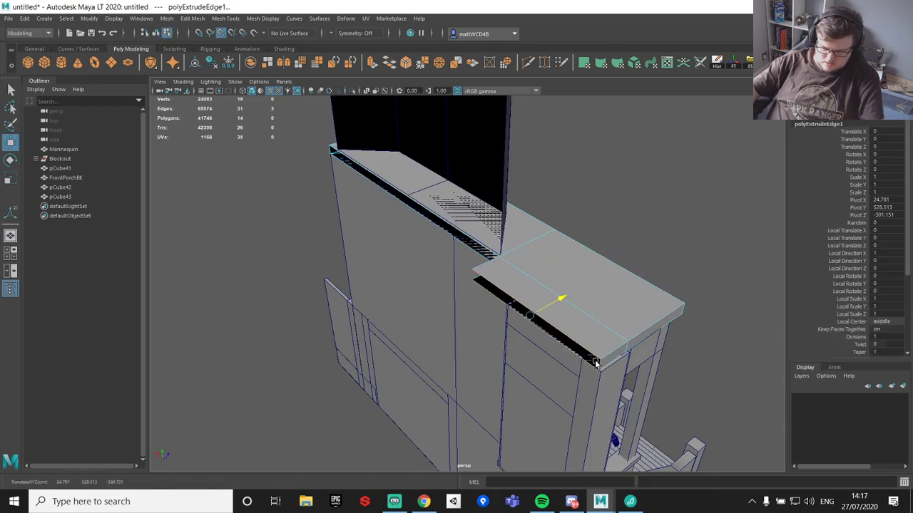
left_click_drag(581, 312, 555, 244, "alt")
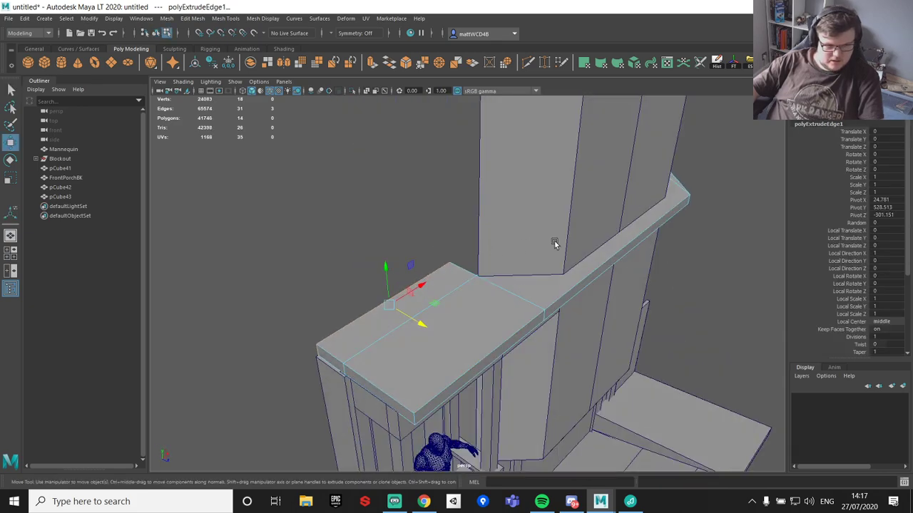
left_click_drag(434, 206, 434, 274, "alt")
key("q")
Extrude the beam's top back edge up into a tall wall face, then extrude its vertical edge sideways.
left_click(435, 275)
key("w")
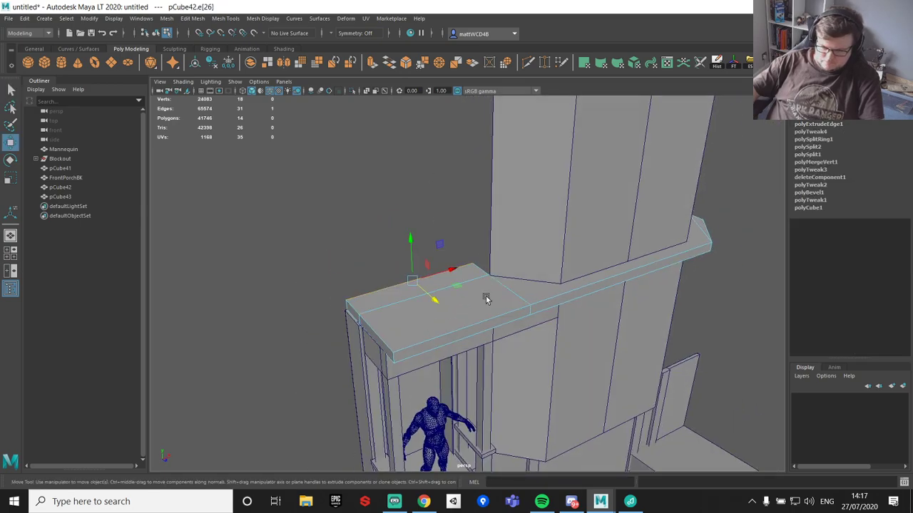
key("ctrl+e")
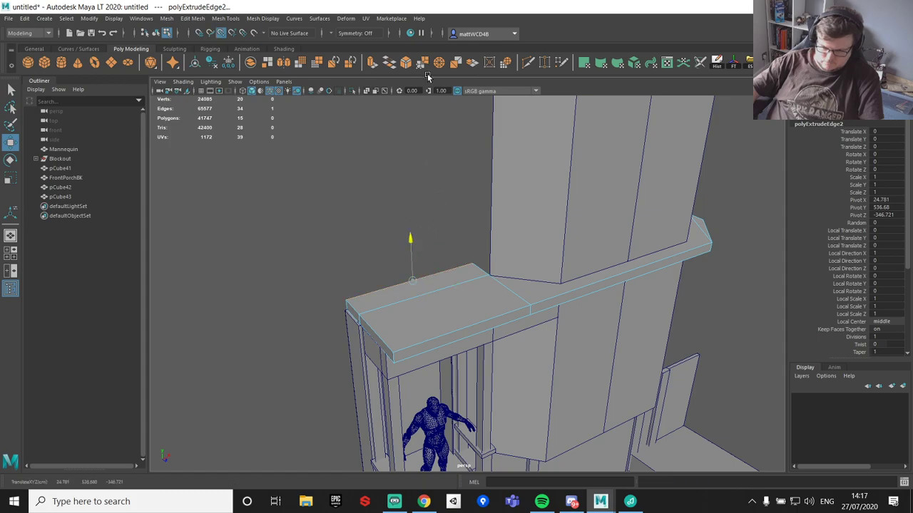
left_click_drag(449, 194, 507, 246, "alt")
left_click(445, 340)
left_click(500, 295)
key("ctrl+e")
Select the new wall's top edge and vertical edge on pCube42.
left_click(528, 198)
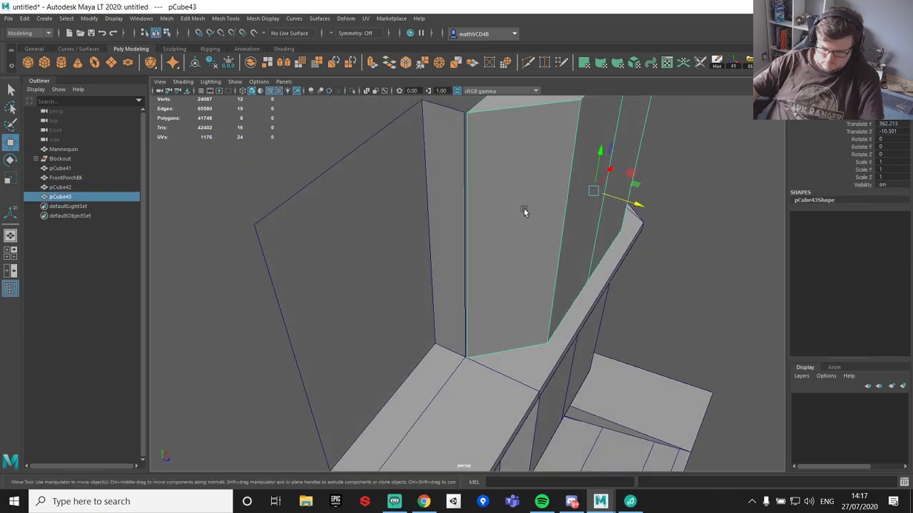
left_click_drag(479, 357, 484, 336, "alt")
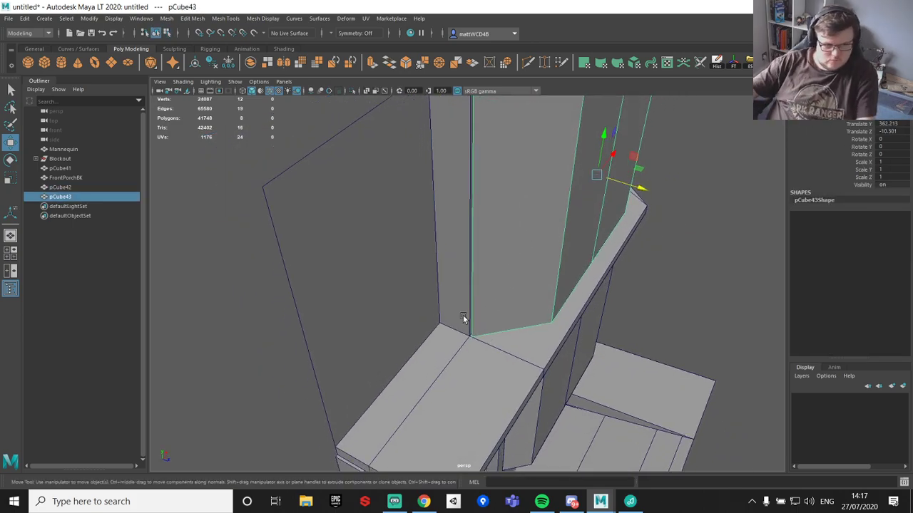
left_click(450, 371)
left_click_drag(450, 371, 453, 246, "alt")
right_click_drag(453, 246, 463, 328)
left_click(454, 343)
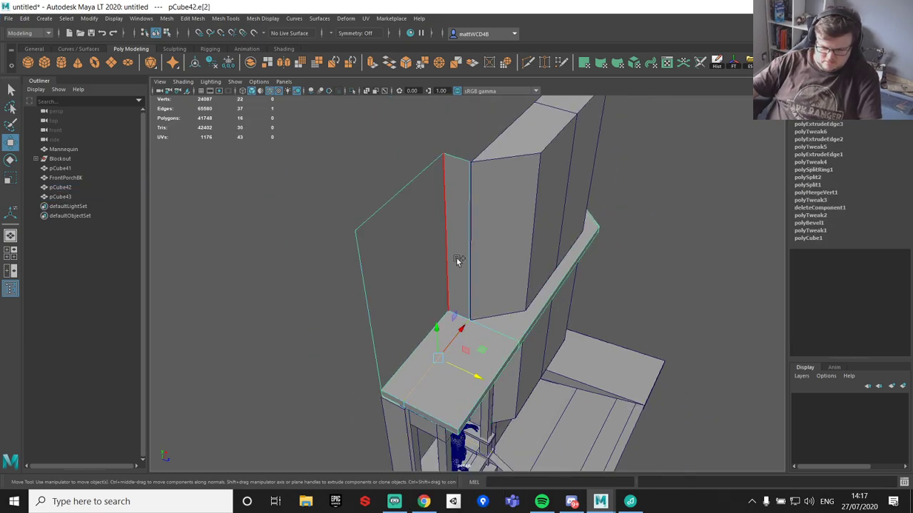
left_click(466, 209, "shift")
key("q")
Snap the selected wall edges onto the corner point using point snapping.
mouse_move(473, 310)
left_mouse_down("alt")
mouse_move(478, 326)
mouse_move(566, 312)
mouse_move(472, 313)
left_mouse_up("alt")
key("ctrl+z")
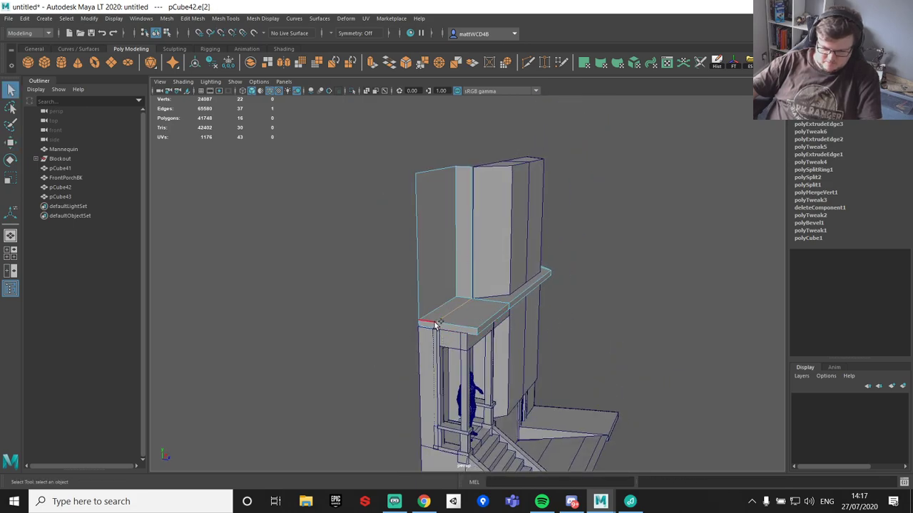
left_click_drag(528, 305, 448, 318, "alt")
key("w")
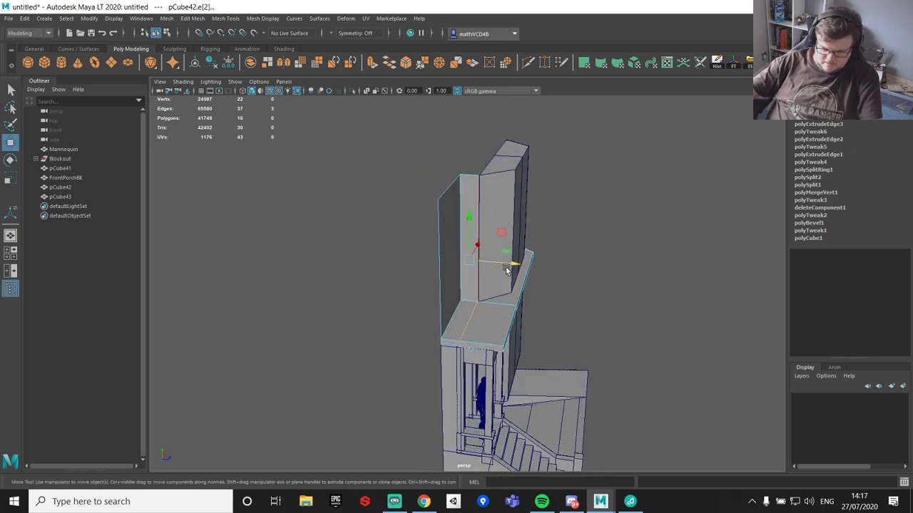
middle_click_drag(509, 261, 510, 265)
key("q")
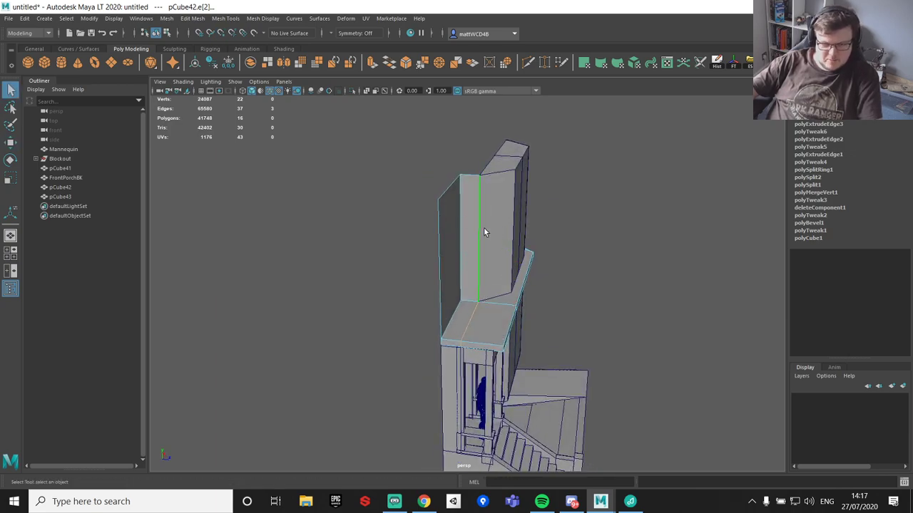
left_click(622, 204)
left_click_drag(623, 205, 532, 340, "alt")
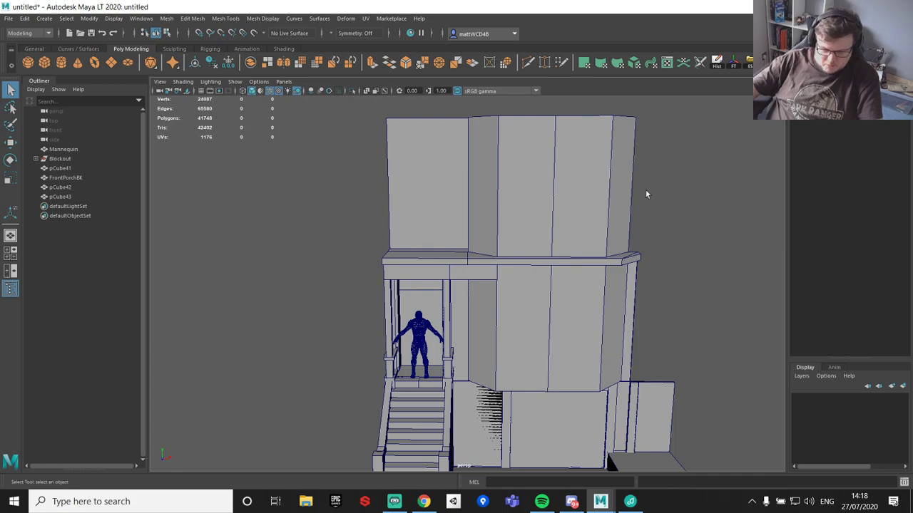
left_click_drag(646, 194, 480, 260, "alt")
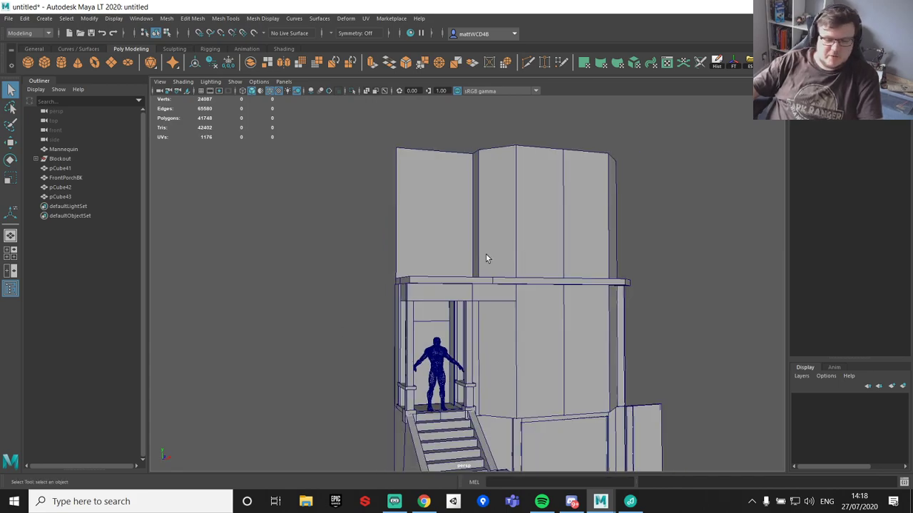
left_click_drag(486, 256, 569, 239, "alt")
scroll(526, 245, "up", 3)
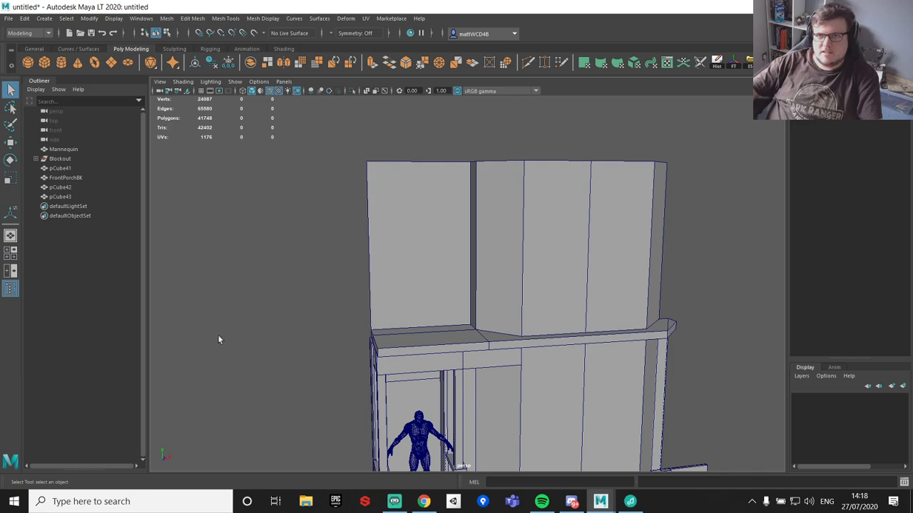
left_click_drag(475, 208, 463, 278, "alt")
scroll(462, 275, "up", 5)
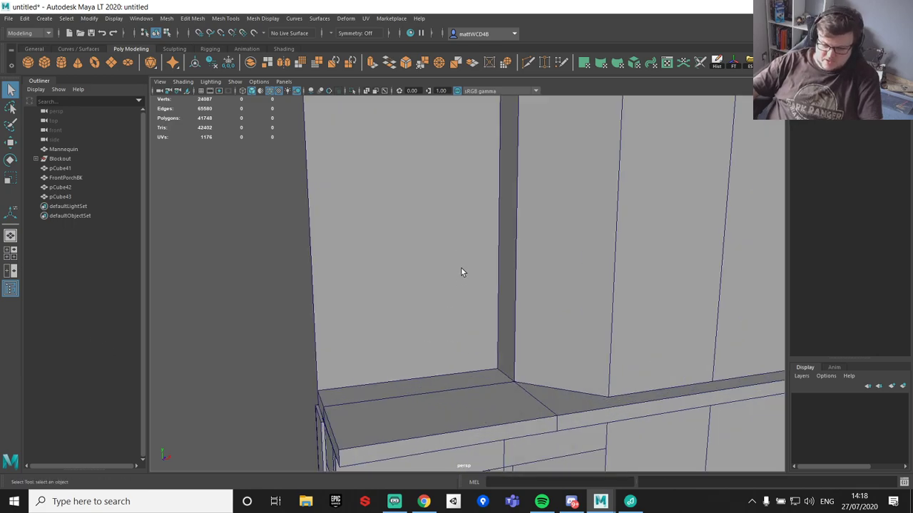
scroll(481, 250, "down", 5)
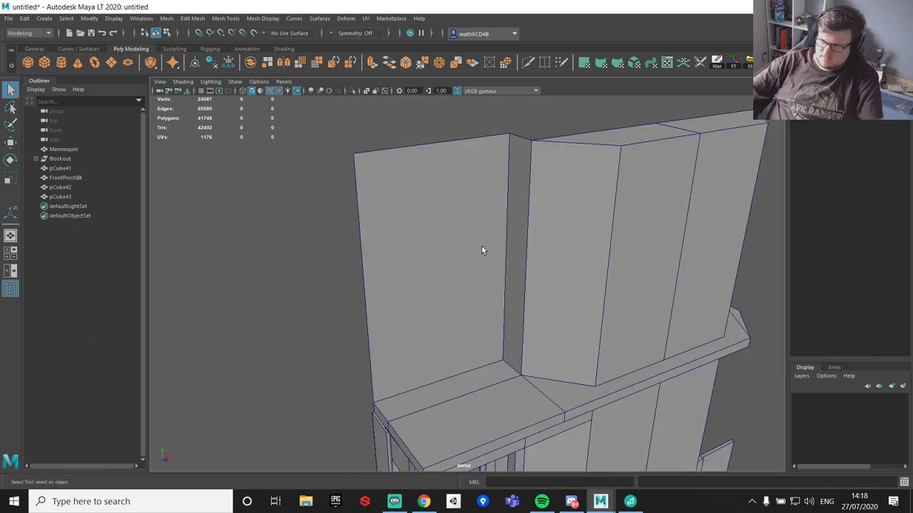
left_click_drag(483, 250, 585, 295, "alt")
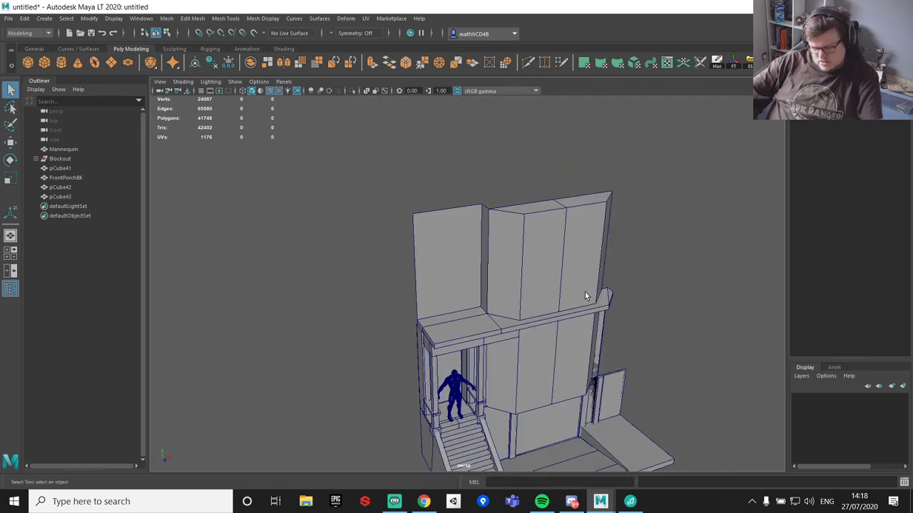
scroll(532, 228, "up", 8)
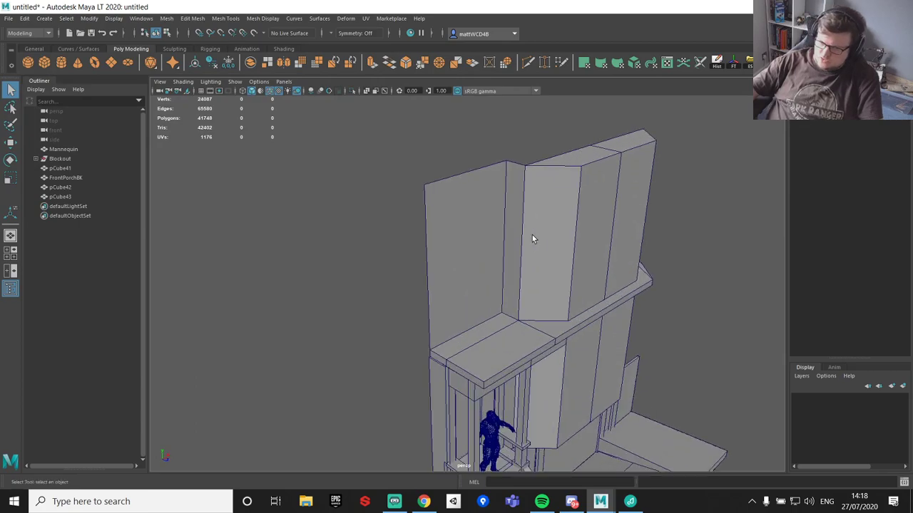
right_click_drag(489, 192, 363, 171, "alt")
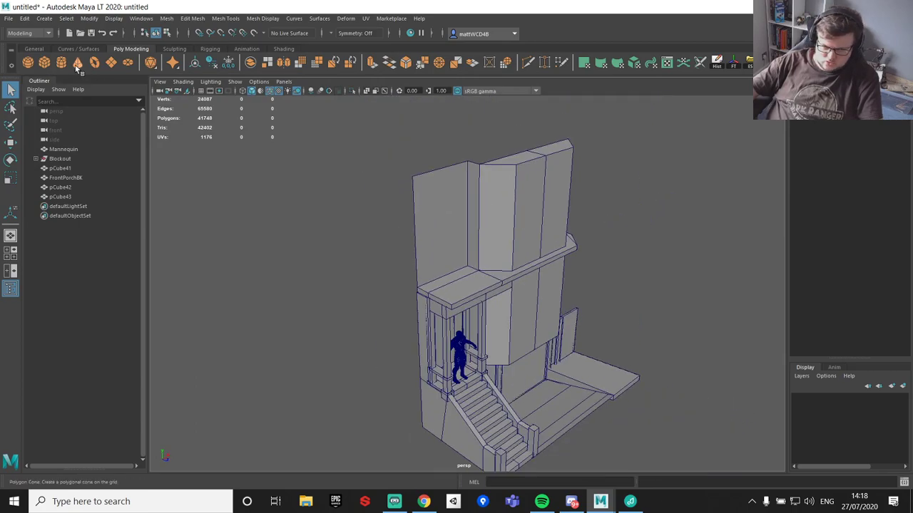
Create a new cube, enlarge it and move it up beside the upper wall.
left_click(50, 63)
key("w")
scroll(589, 447, "down", 6)
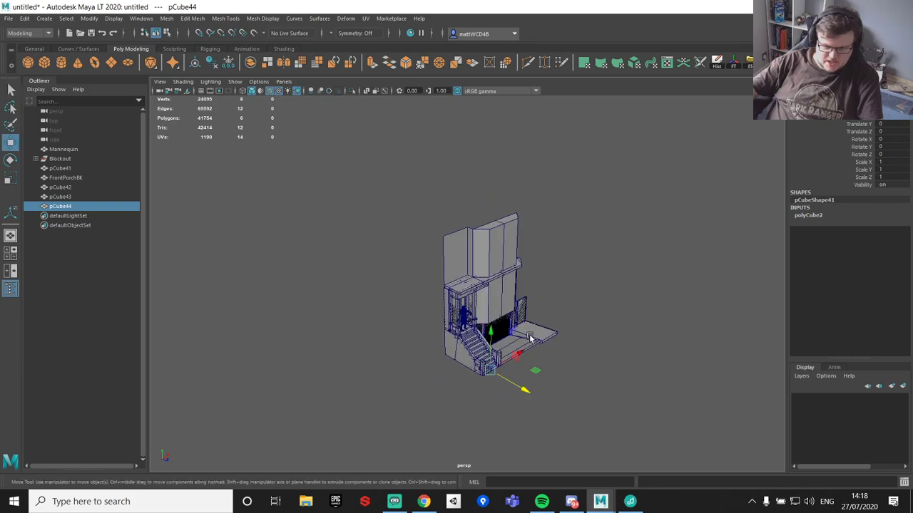
scroll(532, 340, "up", 3)
left_click_drag(513, 399, 485, 350)
key("e")
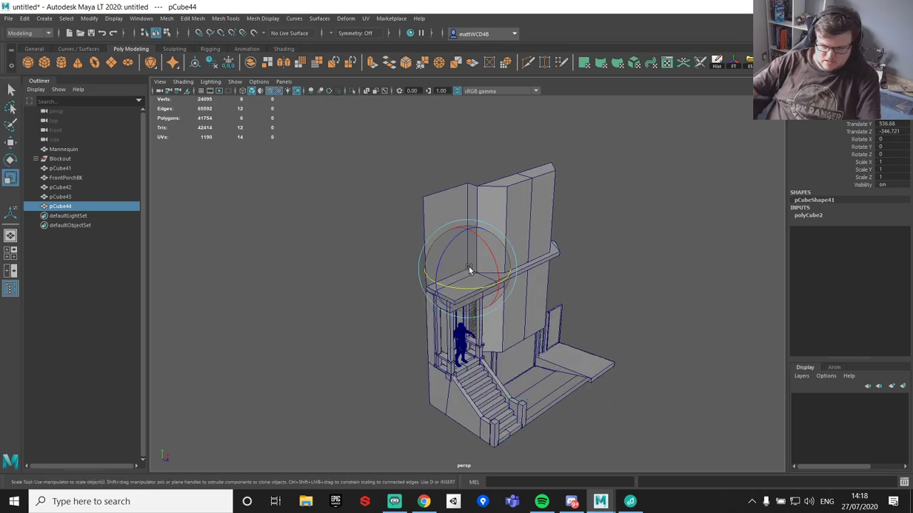
key("r")
left_click_drag(464, 271, 467, 269)
scroll(476, 265, "down", 2)
key("w")
left_click_drag(469, 235, 416, 261)
scroll(540, 193, "up", 5)
Snap the cube's pivot to its edge and snap the cube onto the wall's top corner.
key("d")
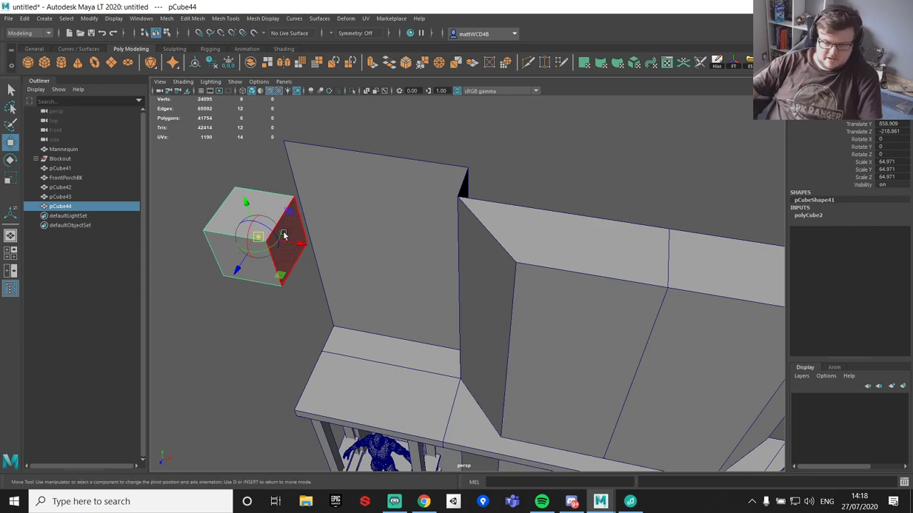
left_click(300, 242)
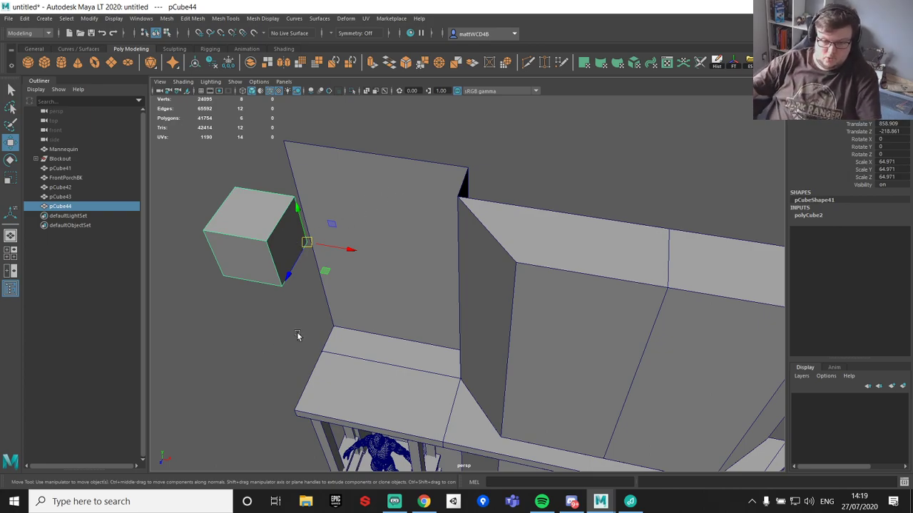
scroll(306, 285, "up", 3)
scroll(314, 246, "down", 3)
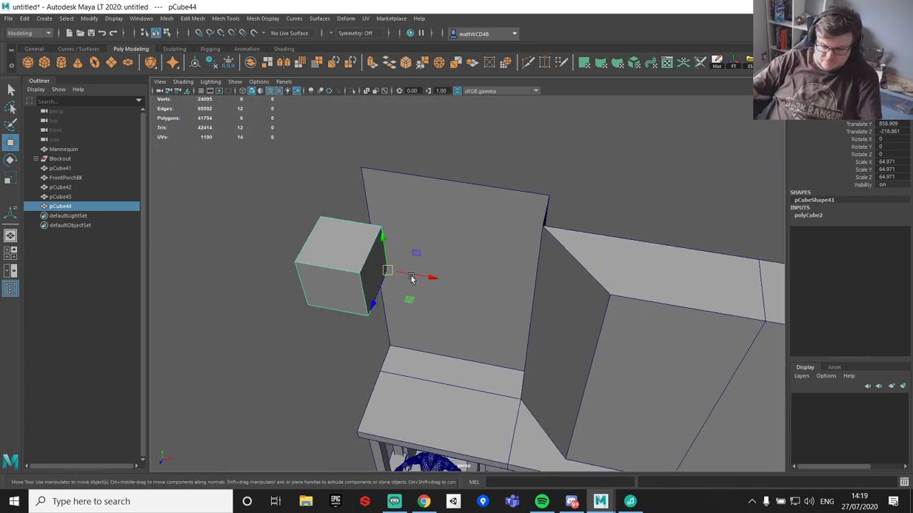
left_click_drag(411, 278, 477, 230, "alt")
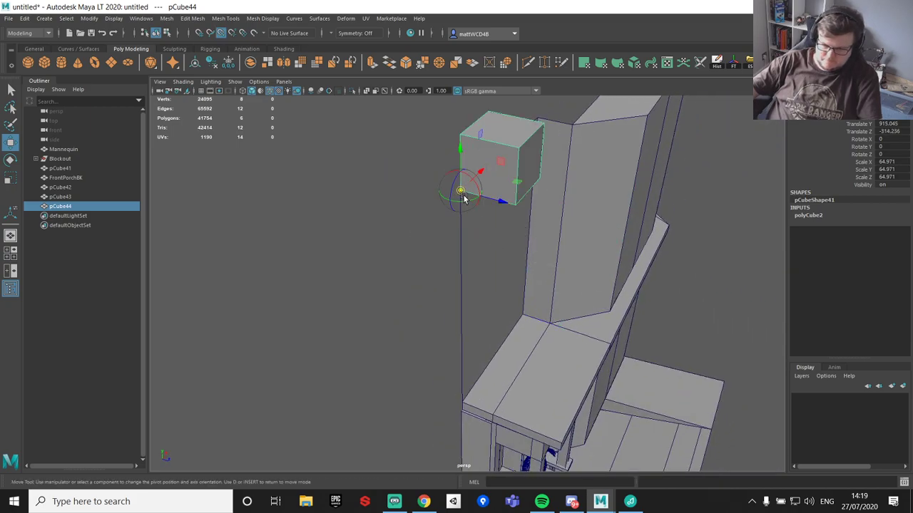
left_click_drag(463, 139, 455, 177)
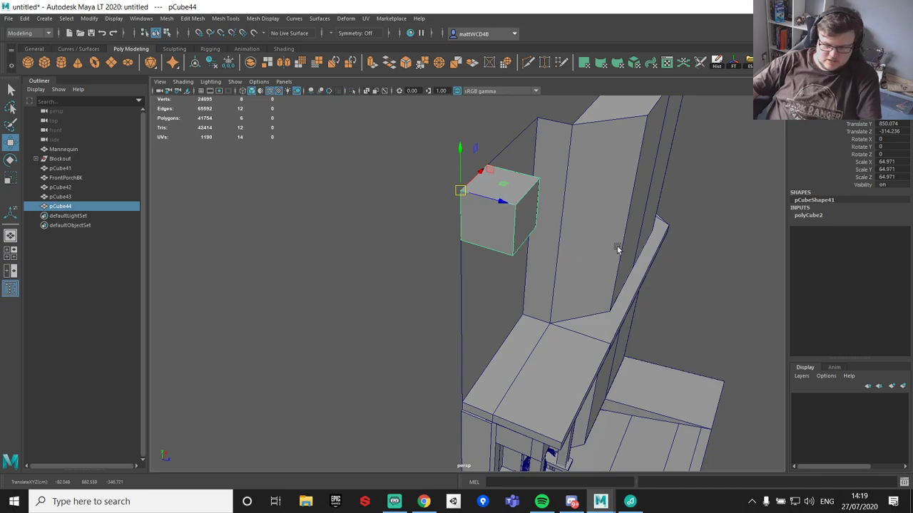
left_click_drag(617, 249, 442, 209, "alt")
Marquee-select one side's vertices of pCube44 in vertex mode, ready to move them.
key("q")
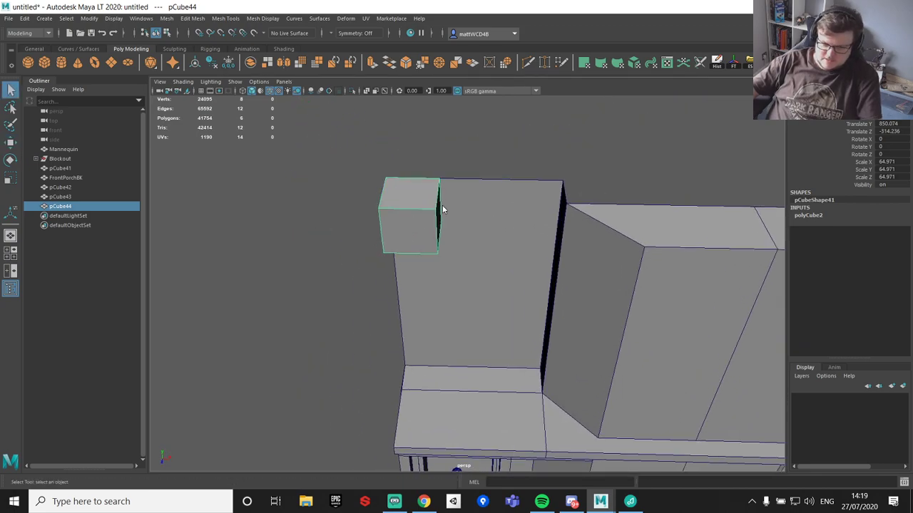
key("F9")
left_click_drag(408, 164, 496, 206)
key("w")
Duplicate the mannequin, stand Mannequin1 on the upper ledge, and add a new cube.
left_click(458, 365)
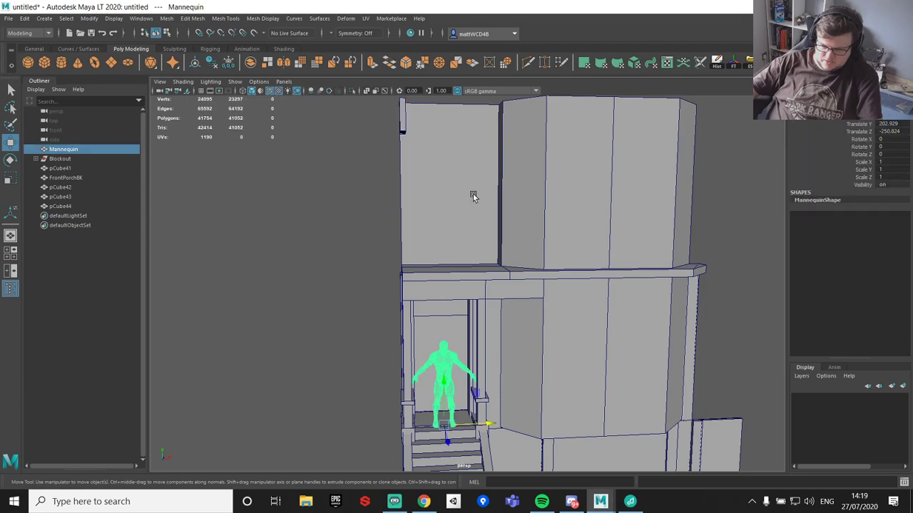
key("ctrl+d")
left_click_drag(443, 390, 411, 344)
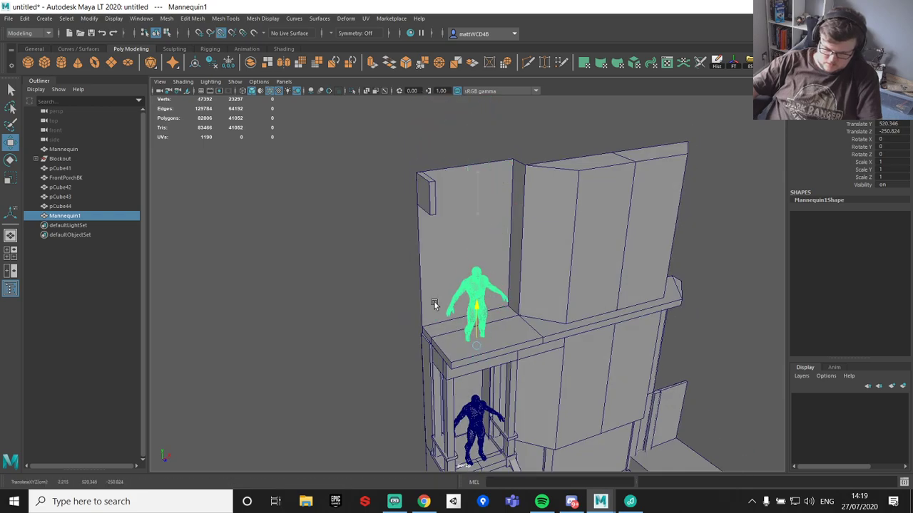
left_click_drag(435, 304, 467, 207)
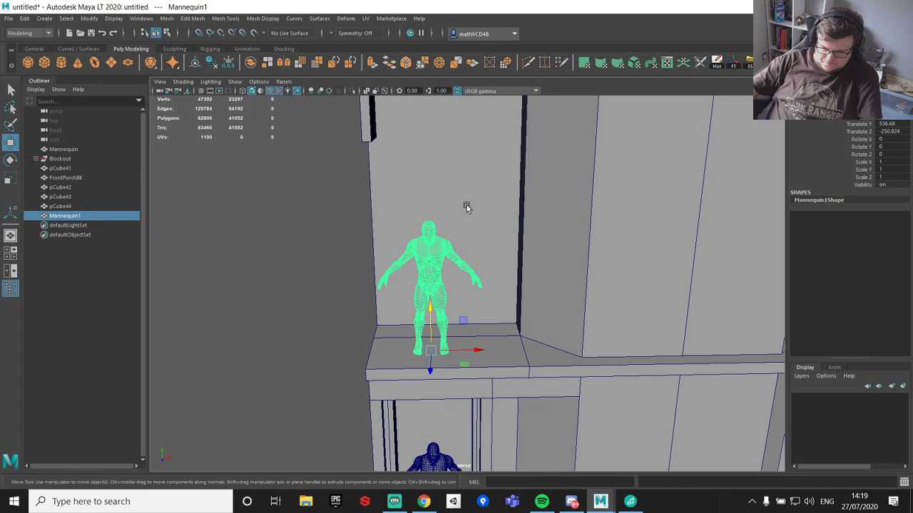
left_click_drag(486, 351, 498, 345)
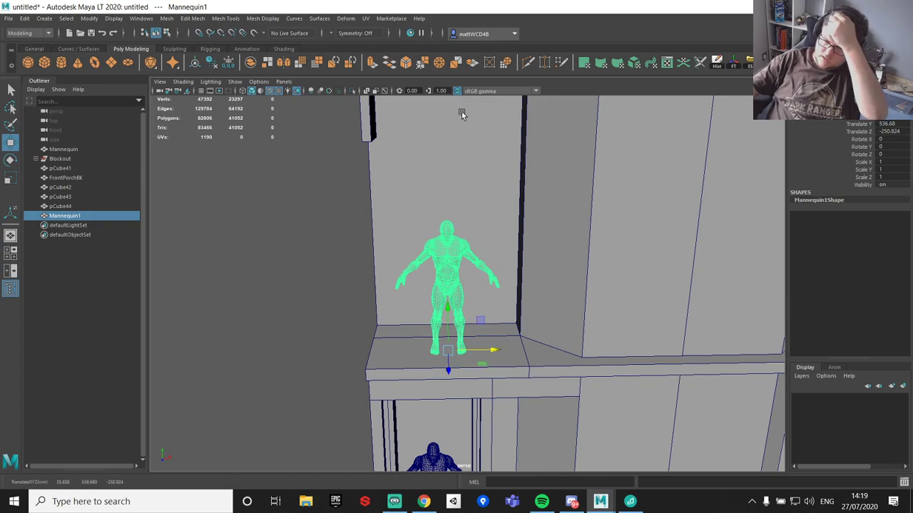
left_click(423, 168)
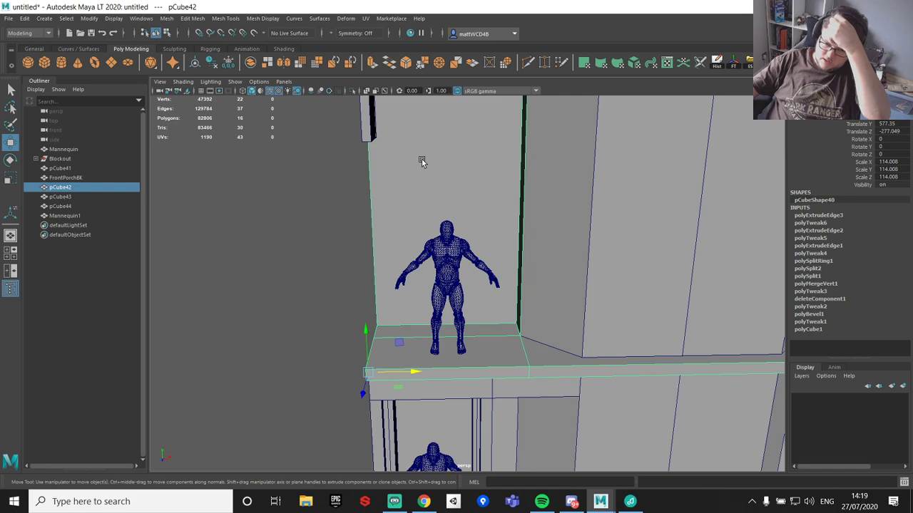
left_click(45, 62)
Scale the new cube up and raise it above the building.
scroll(418, 307, "down", 5)
key("r")
scroll(418, 307, "down", 1)
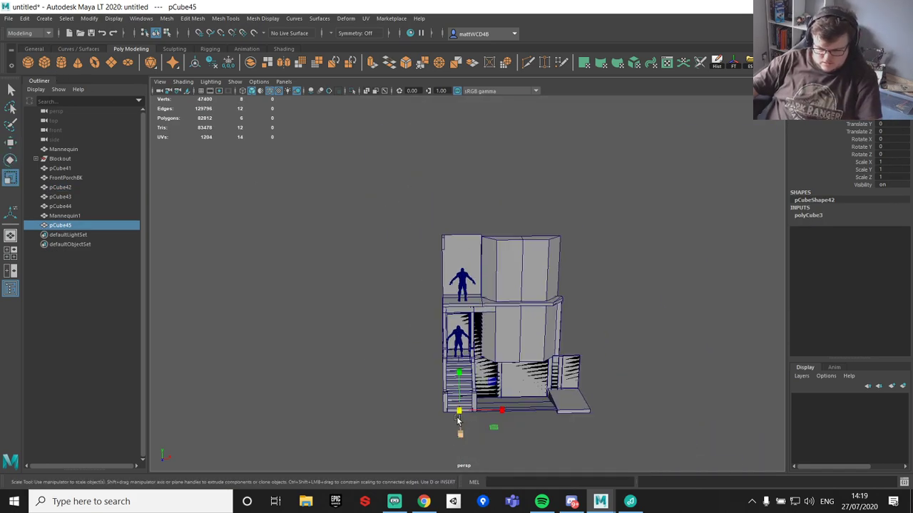
left_click_drag(460, 424, 510, 414)
key("w")
left_click_drag(459, 399, 459, 264)
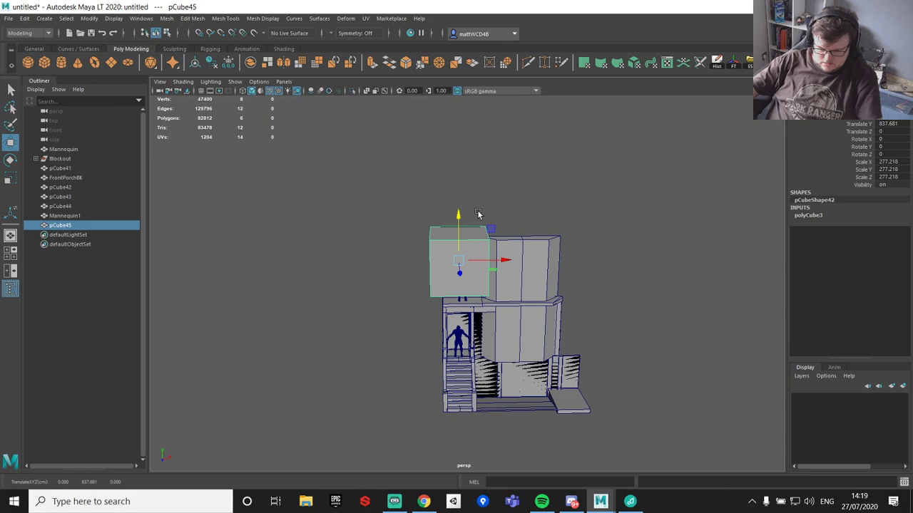
Show four viewports, frame the front view, enable wireframe-on-shaded and hide the grid.
key("space")
key("space")
key("space")
key("space")
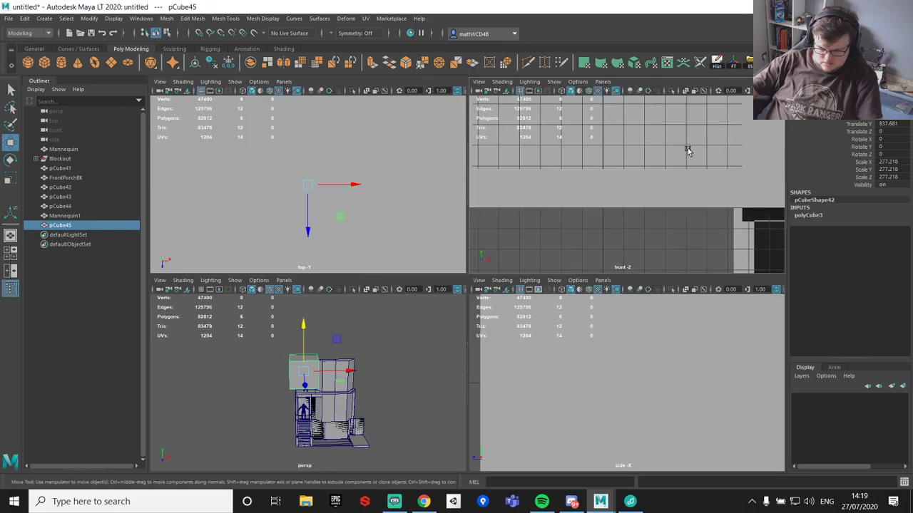
scroll(556, 274, "down", 2)
middle_click_drag(530, 299, 500, 229, "alt")
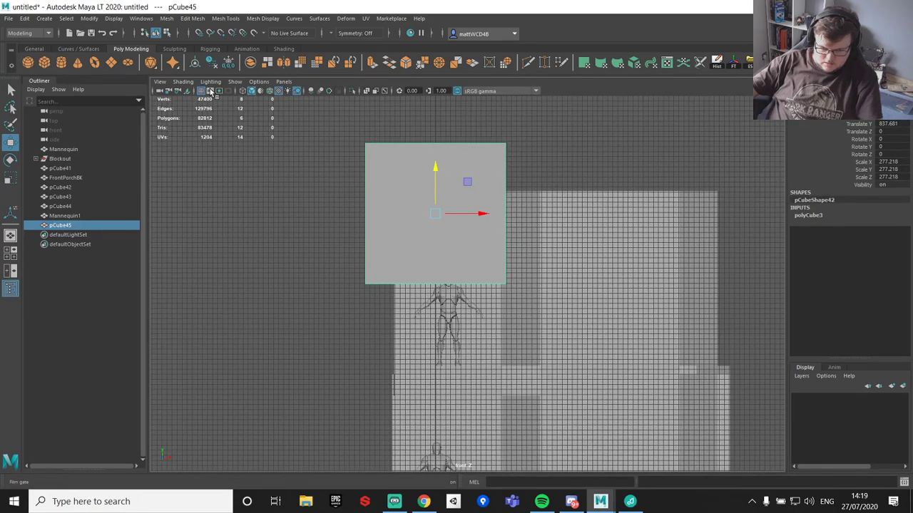
left_click(269, 91)
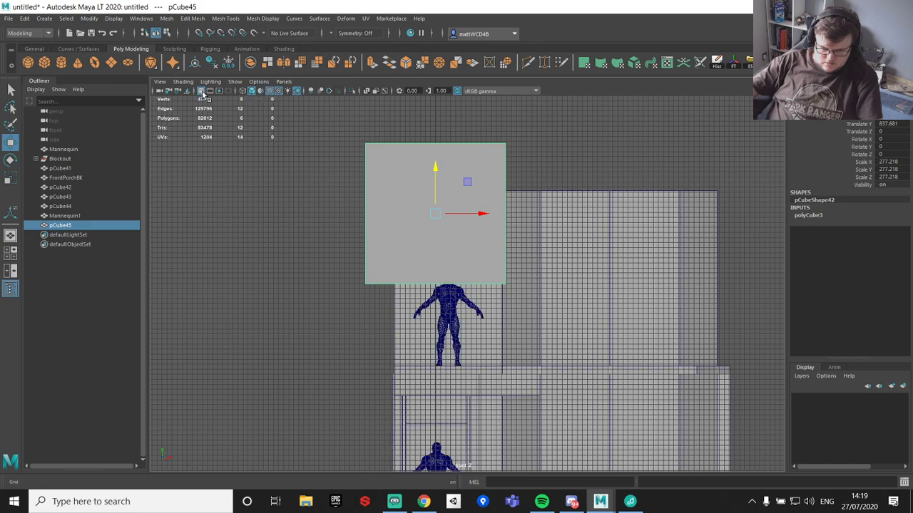
left_click(202, 91)
scroll(467, 280, "up", 1)
Move and scale pCube45 into a door-size block over Mannequin1 in the front view.
left_click_drag(448, 199, 406, 198)
key("r")
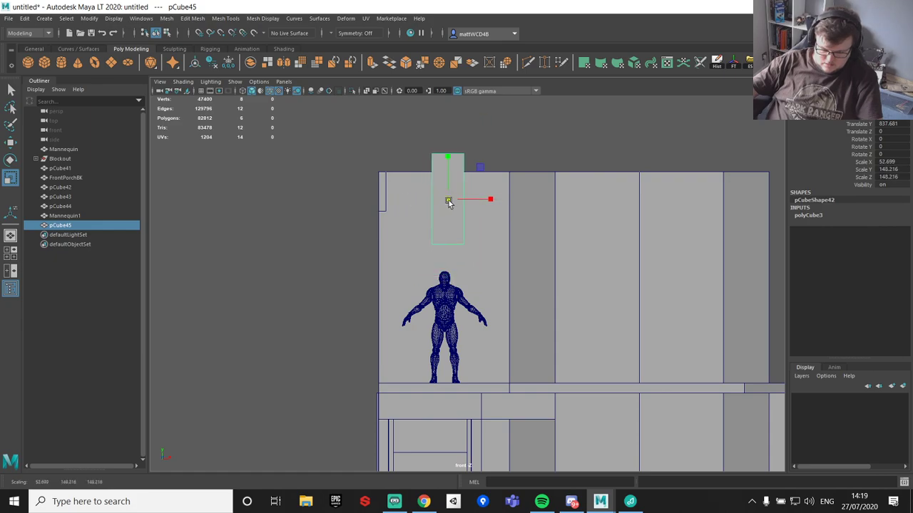
left_click_drag(491, 199, 507, 199)
key("w")
left_click_drag(449, 155, 432, 257)
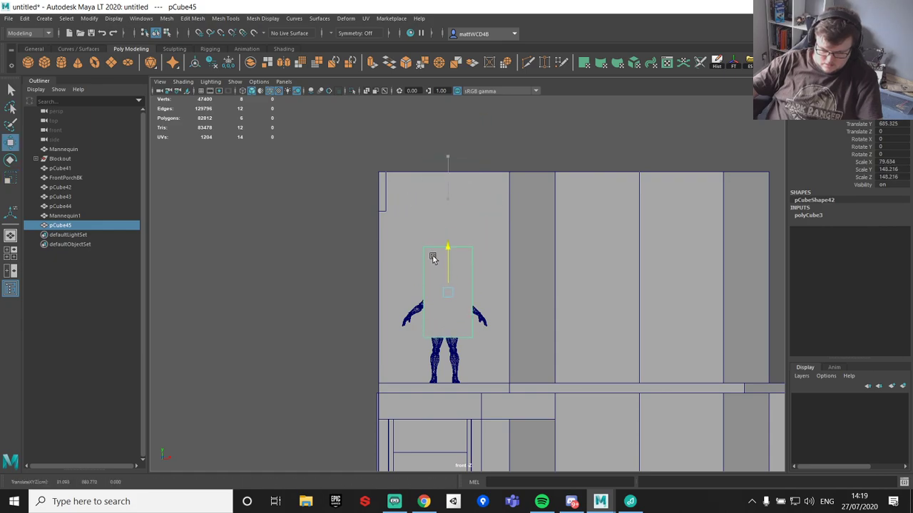
key("r")
left_click_drag(447, 288, 486, 289)
mouse_move(477, 287)
middle_mouse_down()
mouse_move(500, 291)
mouse_move(489, 291)
middle_mouse_up()
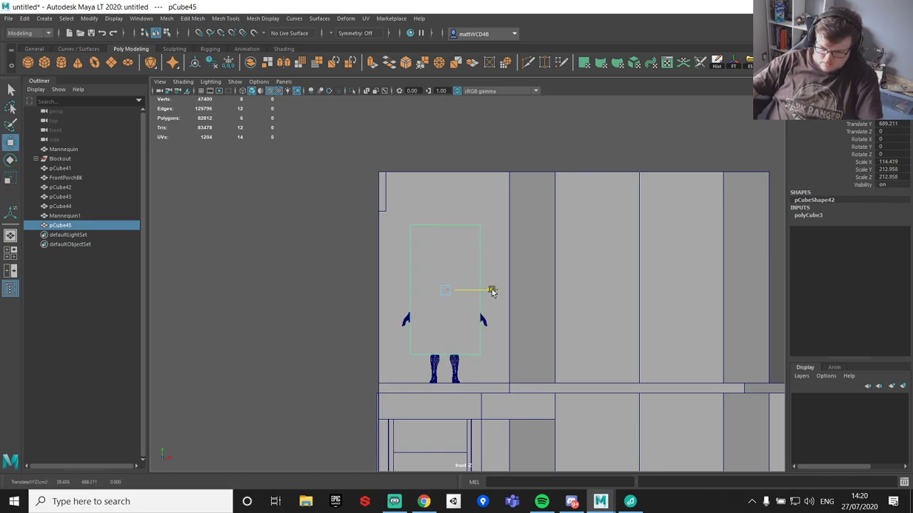
Return to the single view, delete Mannequin1, and narrow the door block's depth.
key("space")
key("space")
left_click_drag(582, 191, 582, 191, "alt")
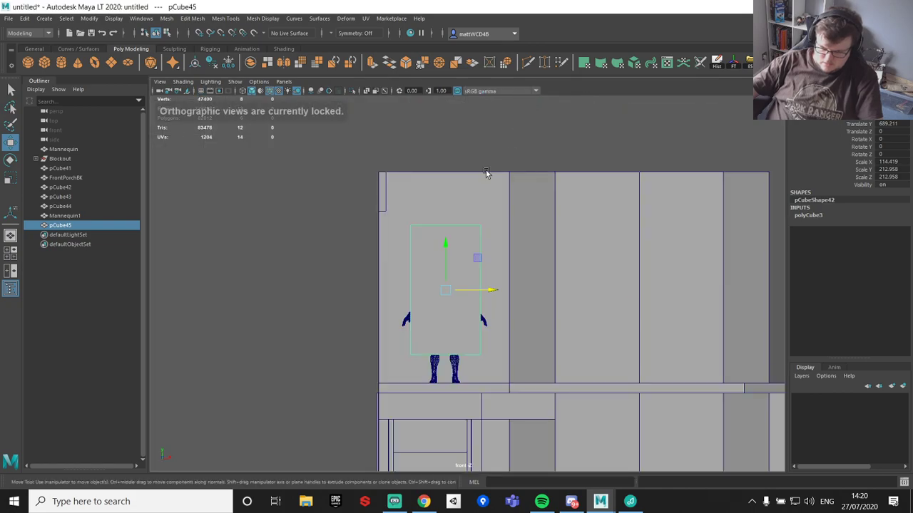
key("space")
key("space")
left_click_drag(481, 322, 499, 303, "alt")
left_click(503, 300)
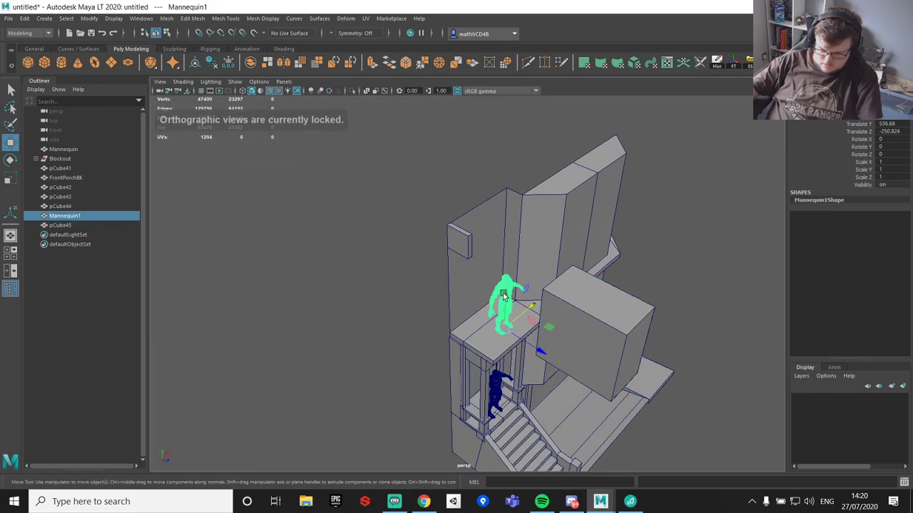
key("Delete")
left_click(587, 294)
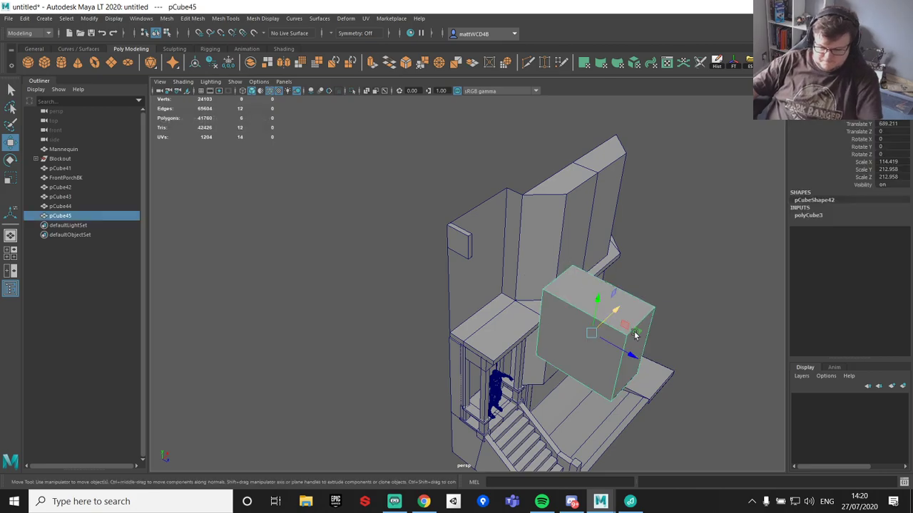
key("r")
left_click_drag(628, 335, 527, 258)
Extract pCube42's left side face as a panel, then select pCube45 and that panel.
key("w")
left_click(497, 205)
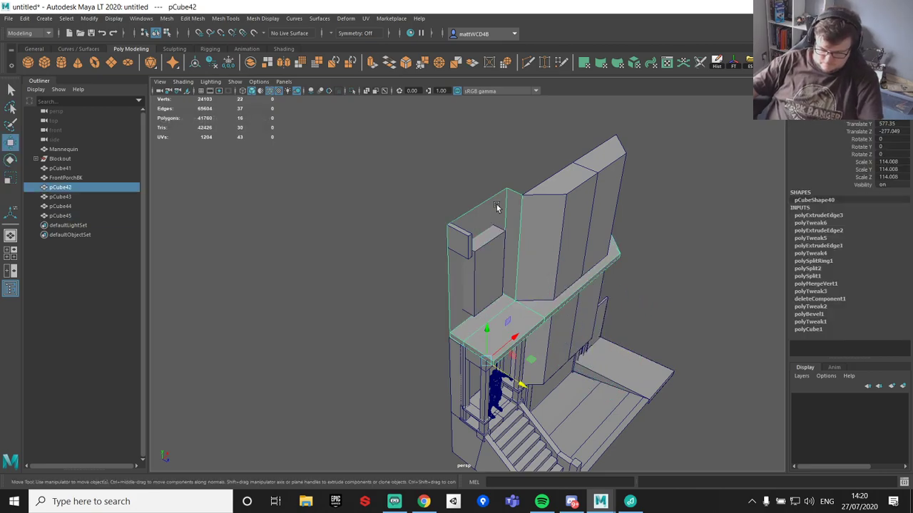
key("F11")
left_click(497, 206)
right_click_drag(497, 206, 518, 192, "shift")
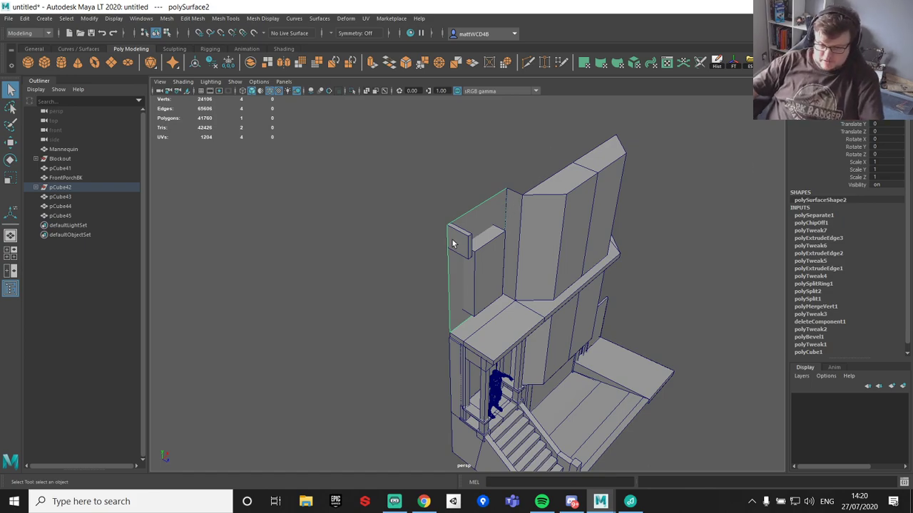
scroll(496, 181, "up", 3)
left_click(498, 226)
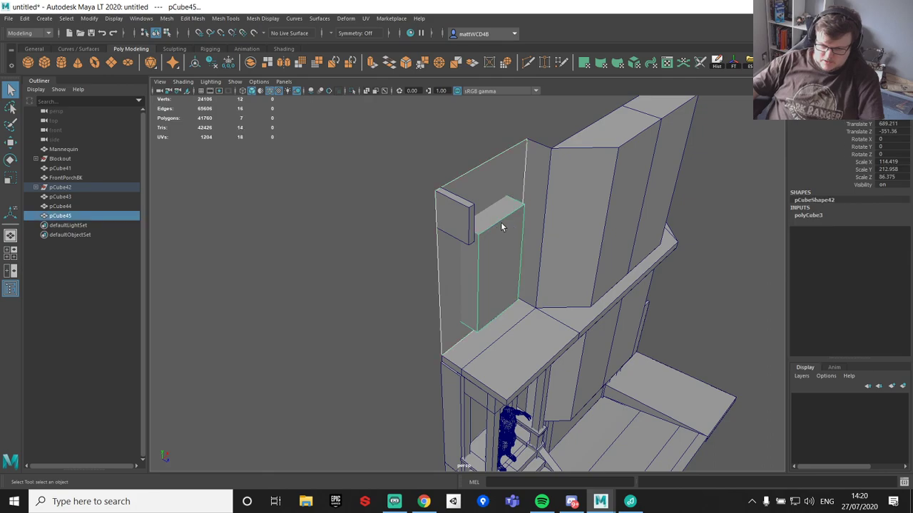
left_click(517, 225)
Boolean-difference pCube45 from the extracted panel, creating polySurface2 with a doorway.
left_click(509, 225)
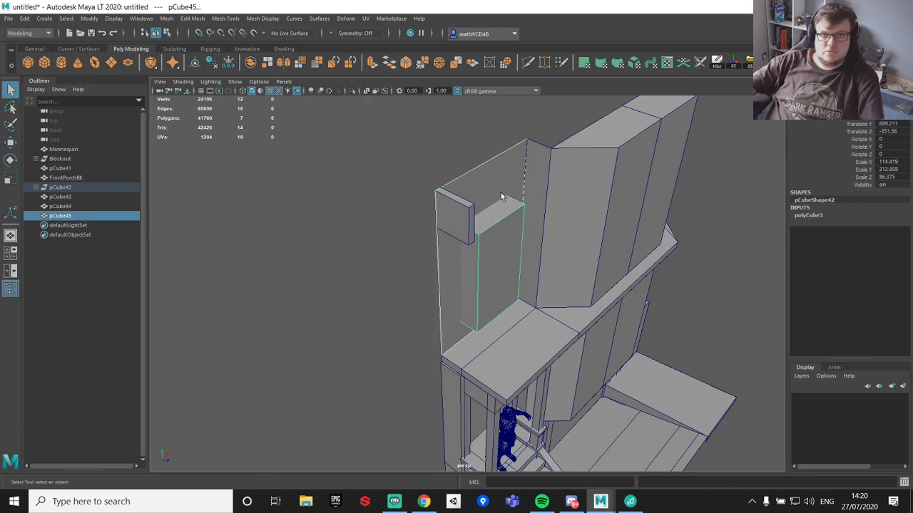
left_click(515, 223)
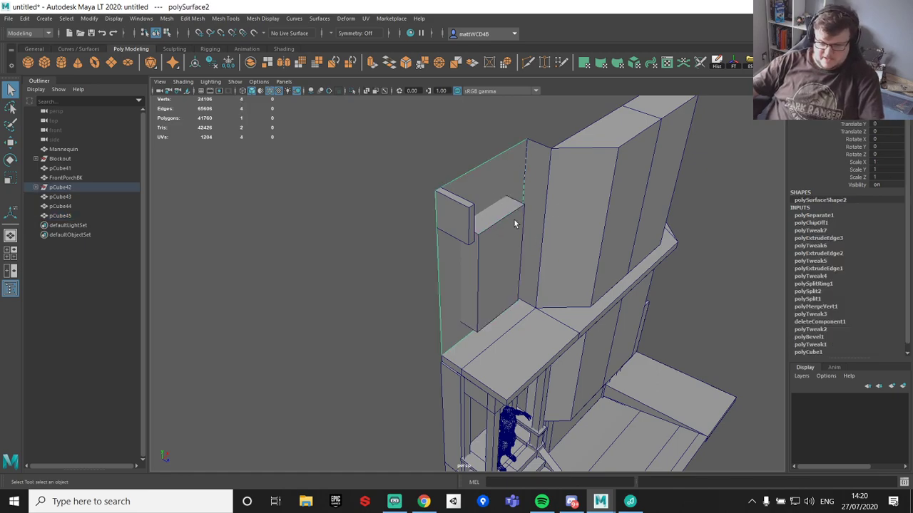
left_click(505, 220)
right_click_drag(494, 178, 572, 400, "shift")
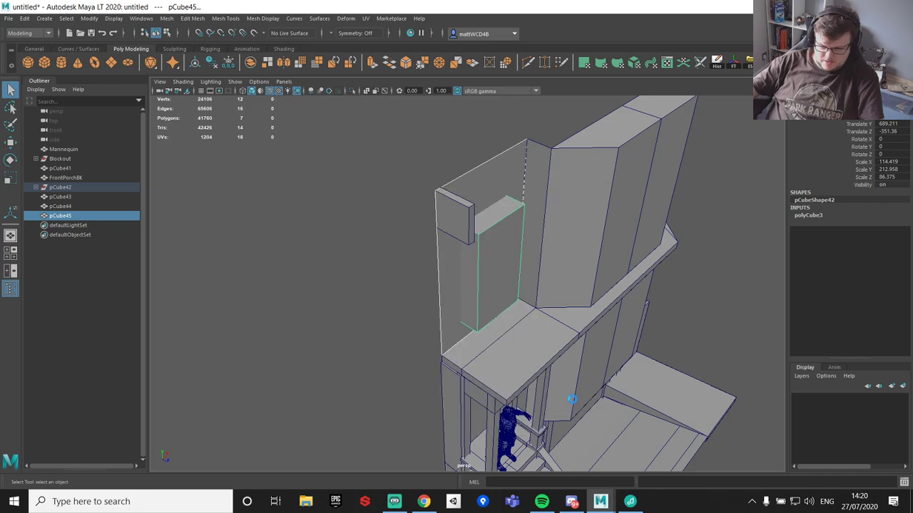
scroll(536, 259, "up", 4)
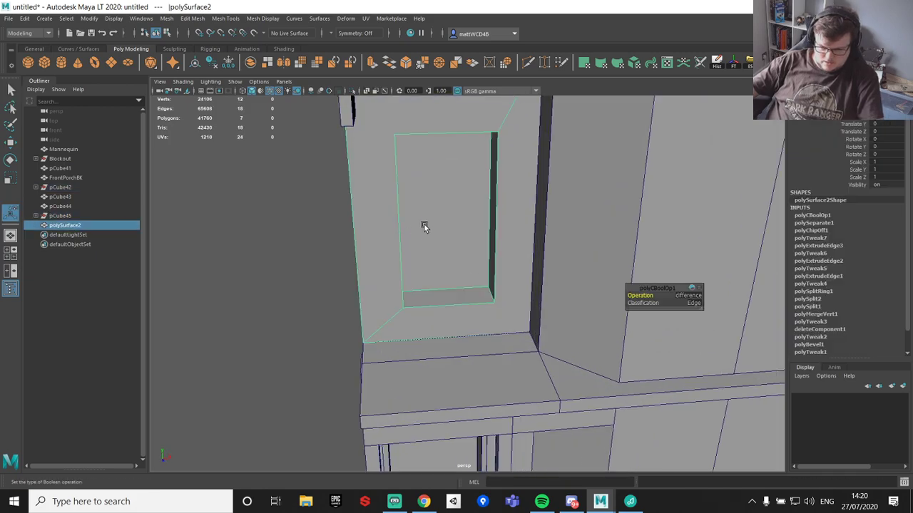
left_click_drag(424, 227, 464, 221, "alt")
Push the face inside the opening back through the wall panel.
key("F11")
left_click(470, 247)
key("w")
left_click_drag(492, 289, 485, 207)
middle_click_drag(485, 207, 503, 175, "alt")
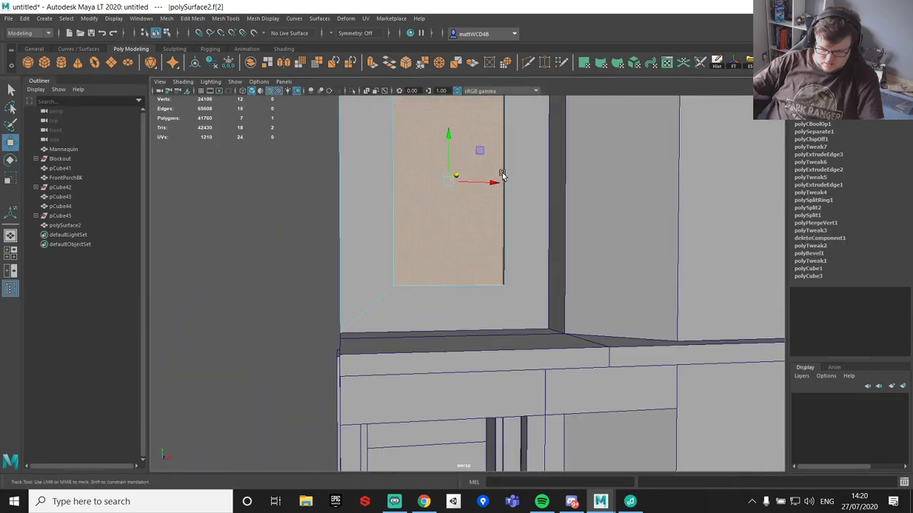
scroll(502, 175, "down", 3)
left_click_drag(502, 176, 492, 214, "alt")
Multi-Cut an edge from the opening's top-left vertex to the panel's top-left corner.
key("F8")
right_click(488, 157, "shift")
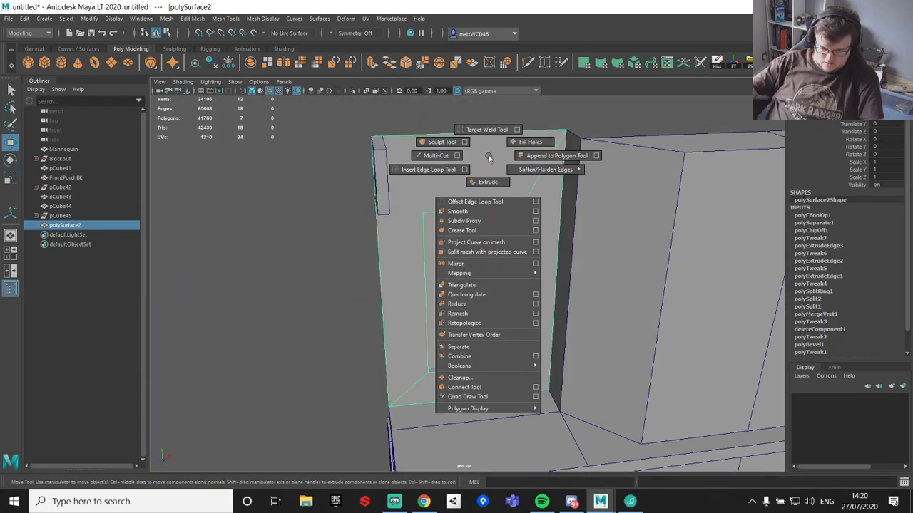
left_click(435, 156)
left_click(422, 211)
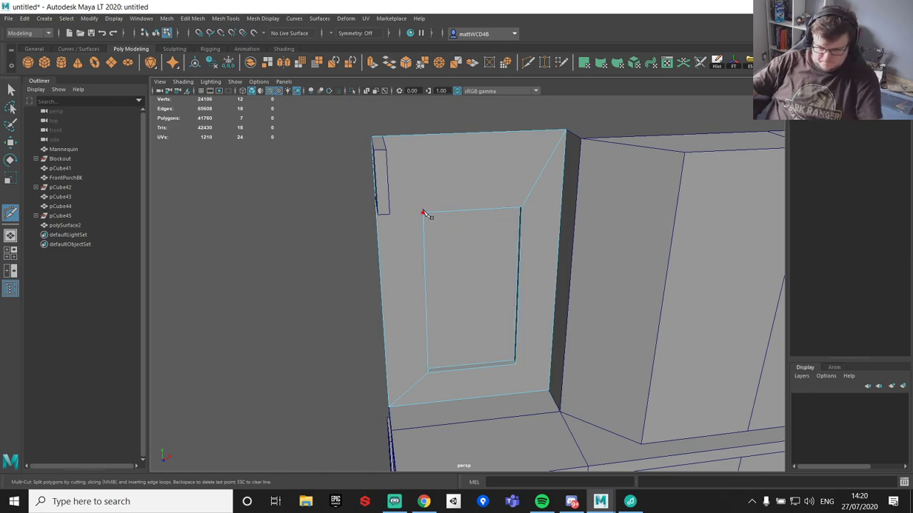
left_click_drag(425, 213, 438, 255, "alt")
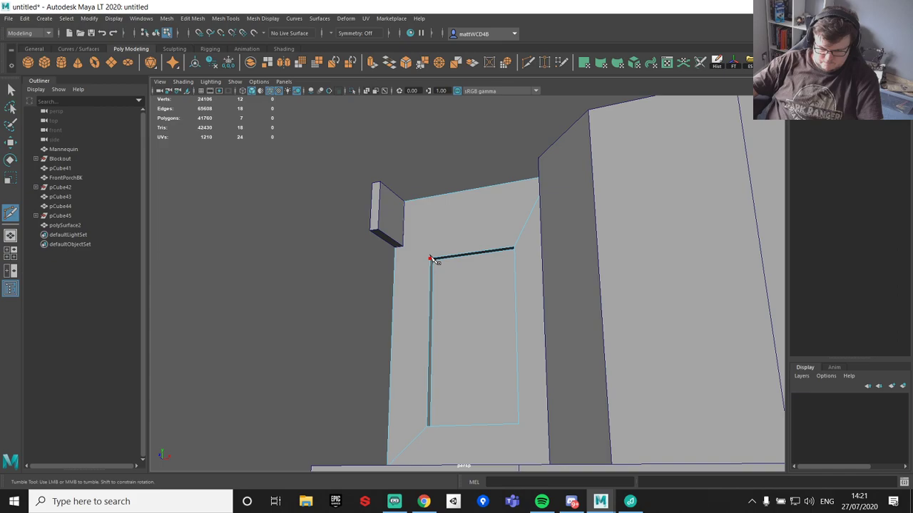
left_click(398, 205)
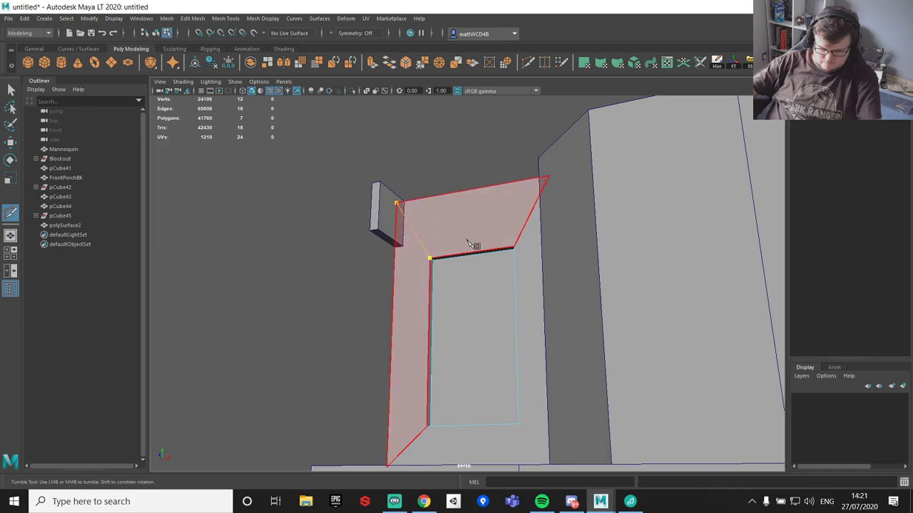
key("q")
Turn on X-Ray and Multi-Cut another edge to the opening's lower corner.
left_click_drag(436, 224, 521, 311, "alt")
scroll(419, 267, "up", 5)
left_click_drag(419, 267, 423, 281, "alt")
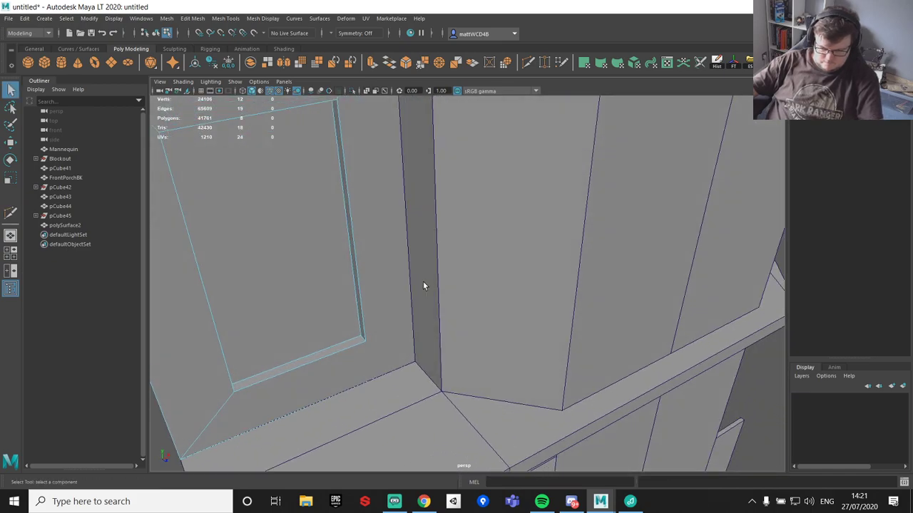
left_click(366, 91)
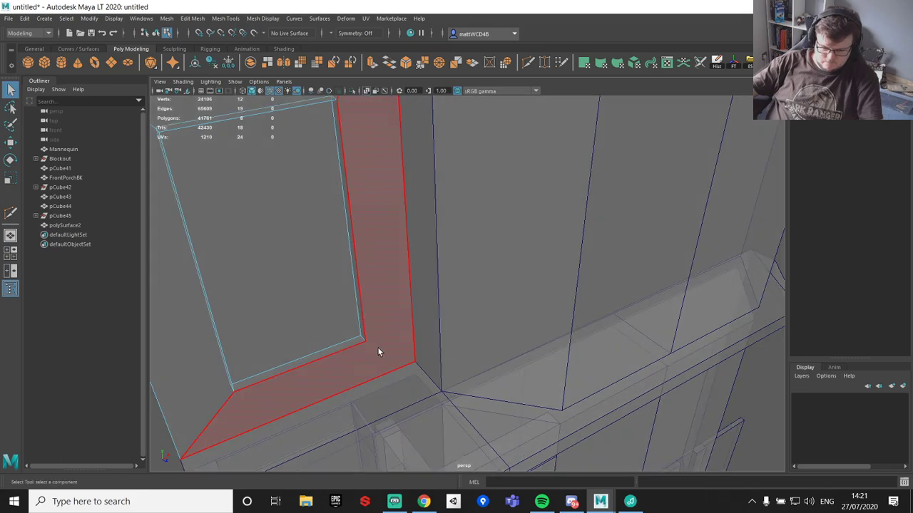
key("ctrl+shift+x")
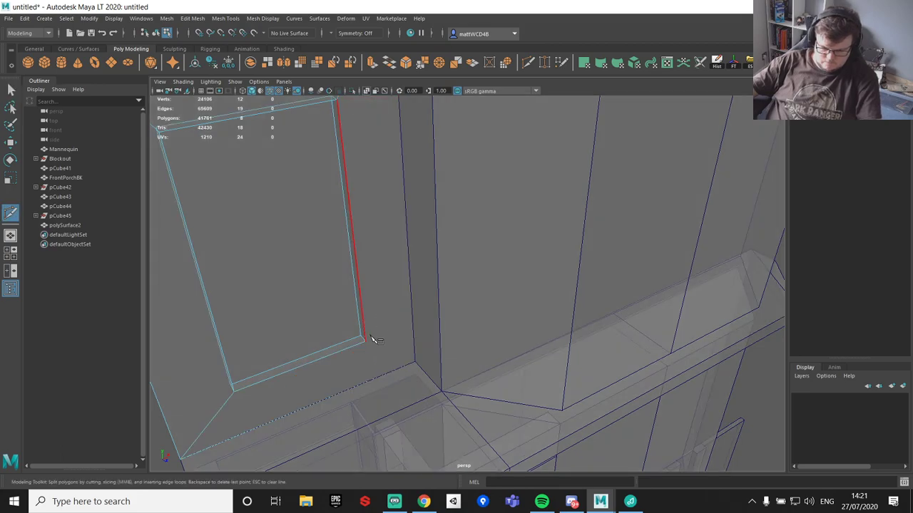
left_click(417, 366)
key("q")
scroll(382, 284, "down", 5)
Turn off X-Ray and move the window opening's top vertices upward.
left_click(380, 213)
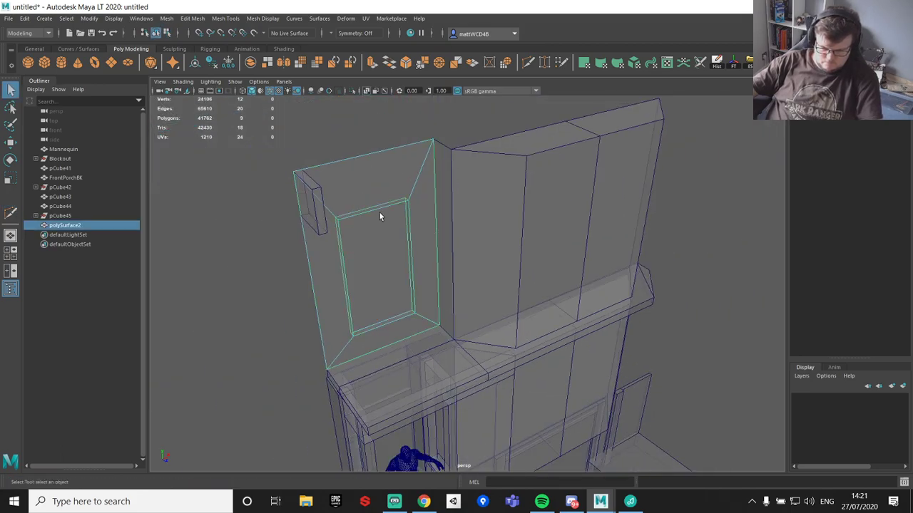
left_click(366, 90)
left_click_drag(487, 300, 433, 300, "alt")
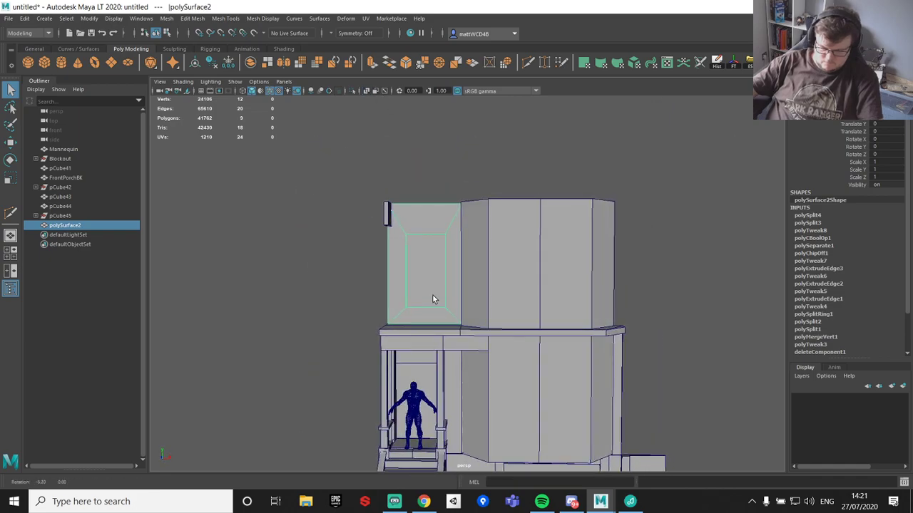
right_click_drag(437, 218, 465, 262)
left_click_drag(464, 263, 450, 249, "alt")
left_click_drag(391, 223, 447, 250)
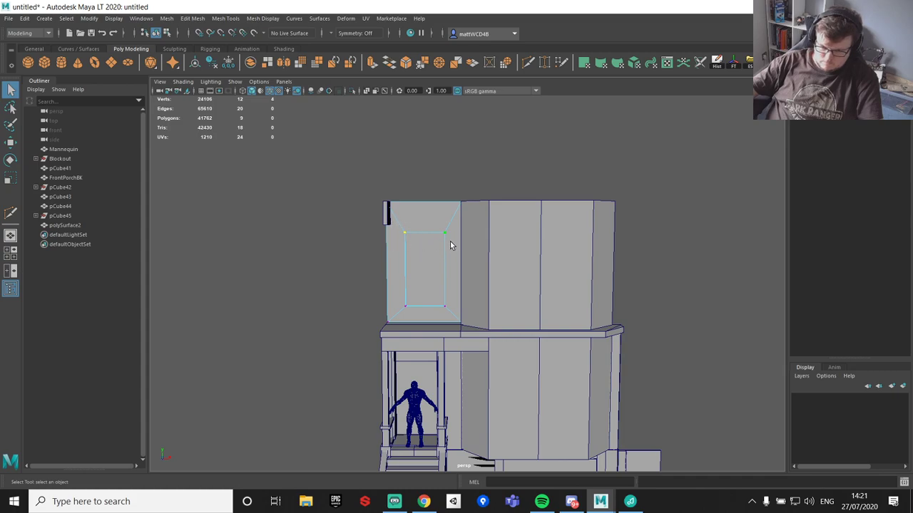
key("w")
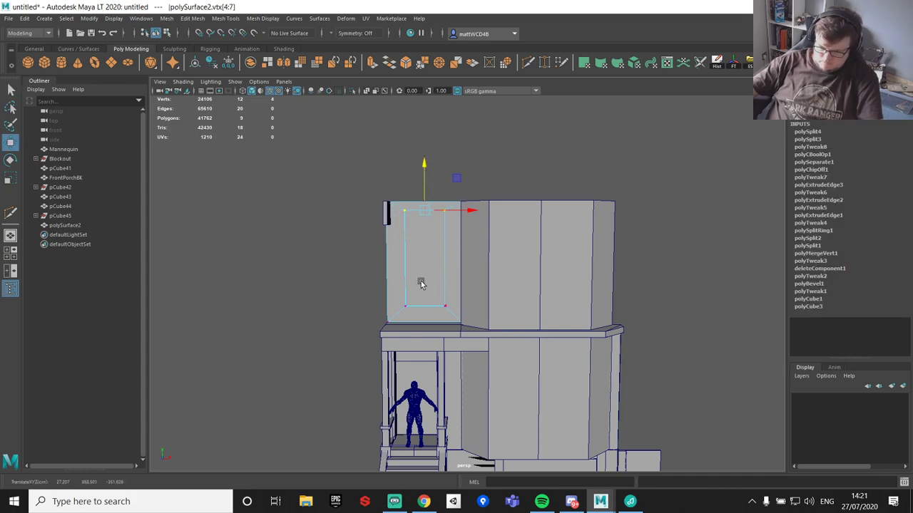
left_click_drag(420, 281, 393, 275, "alt")
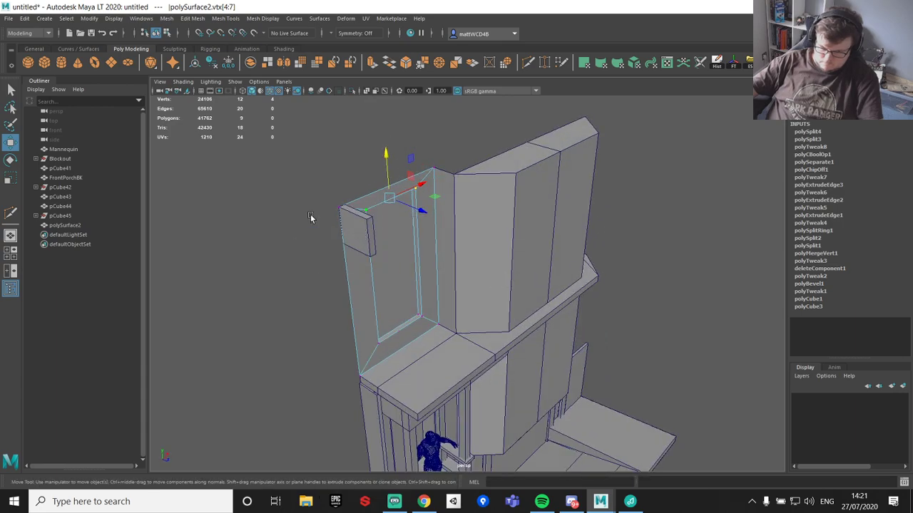
Select pCube44, then switch to the Chrome Street View reference photo.
left_click(366, 236)
mouse_move(367, 235)
left_mouse_down("alt")
mouse_move(400, 214)
mouse_move(369, 238)
left_mouse_up("alt")
left_click(399, 242)
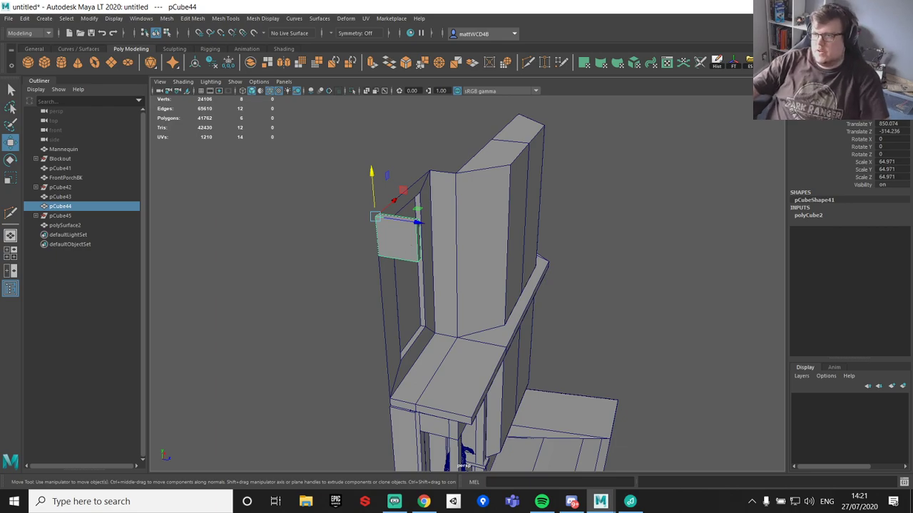
left_click(423, 501)
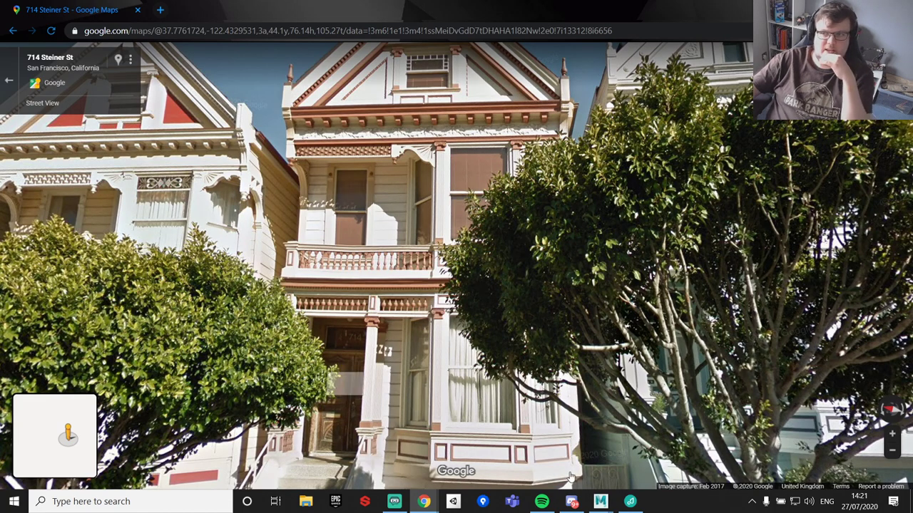
Compare Street View and SFGATE listing photos, open the Painted Ladies panorama, then return to Maya.
mouse_move(103, 8)
left_mouse_down()
mouse_move(419, 101)
mouse_move(100, 6)
left_mouse_up()
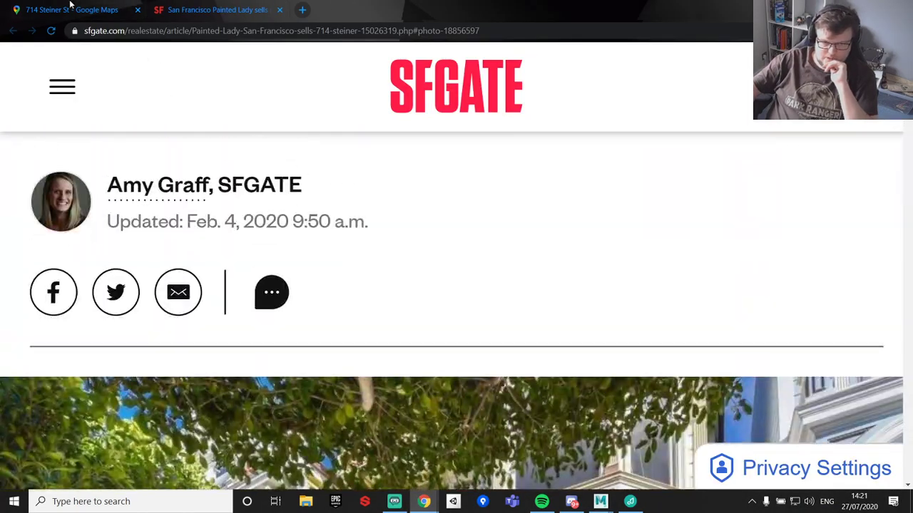
left_click(70, 8)
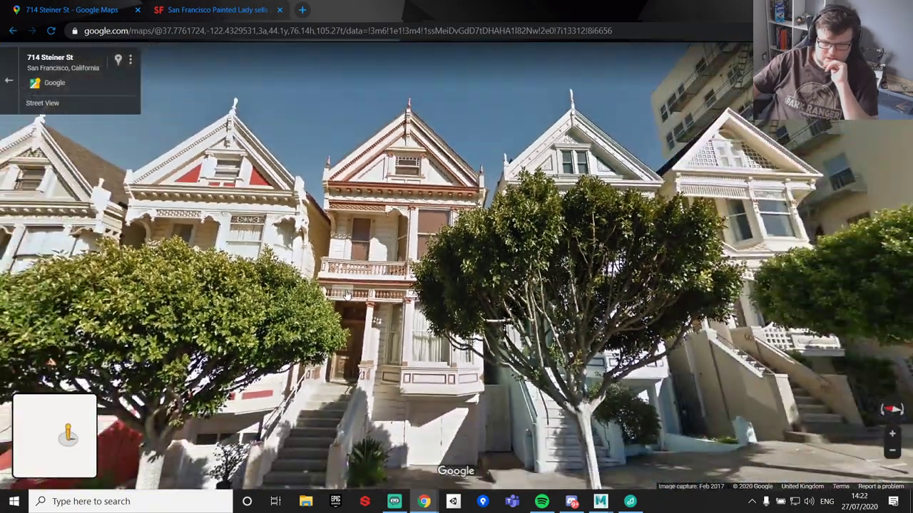
left_click(266, 10)
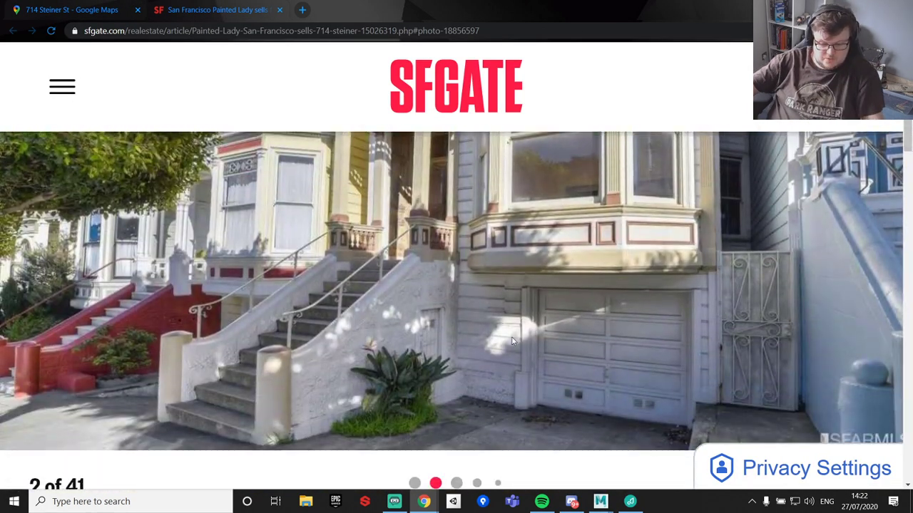
key("ctrl+minus")
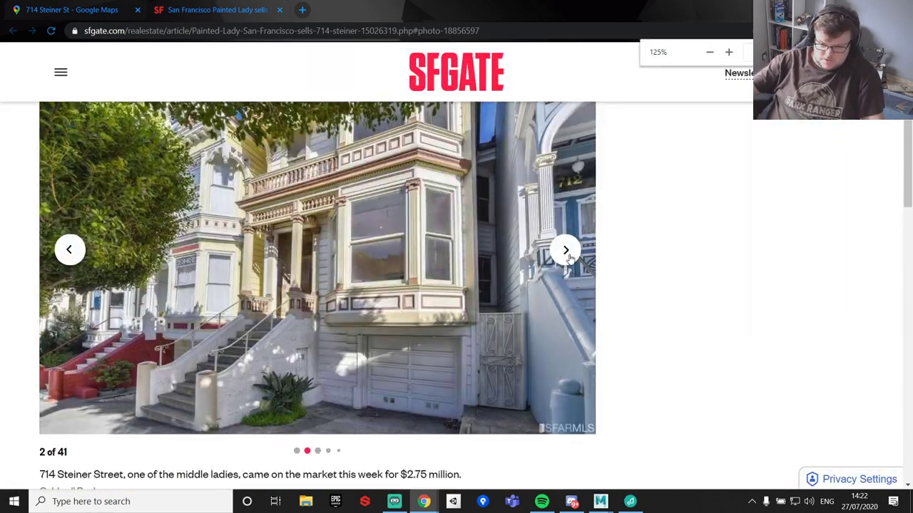
left_click(567, 251)
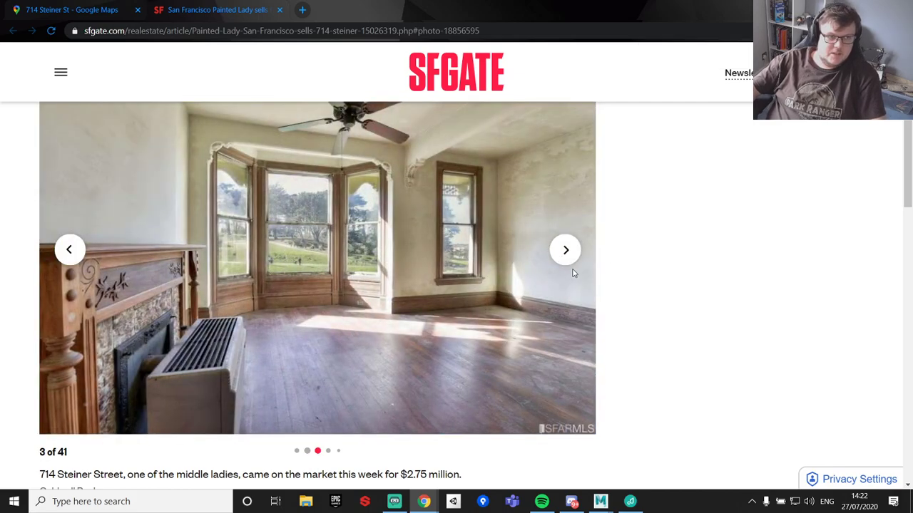
left_click(68, 251)
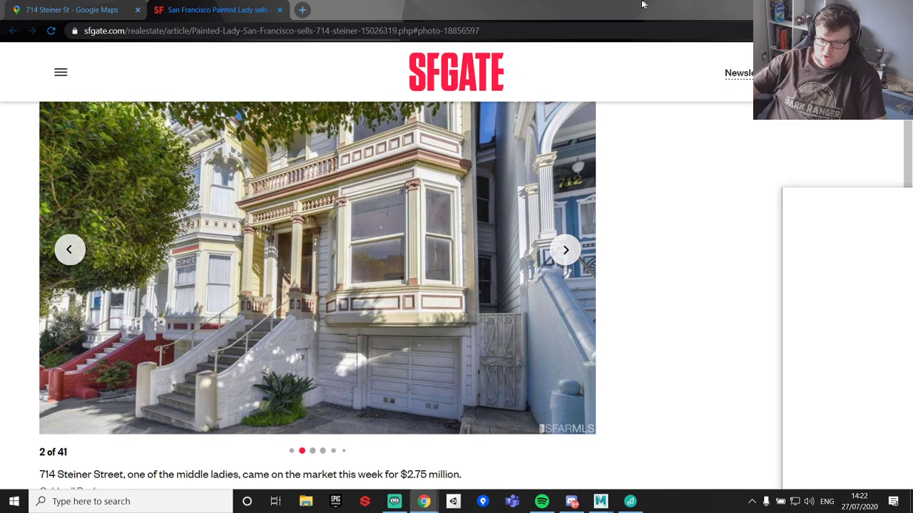
left_click_drag(788, 191, 637, 4)
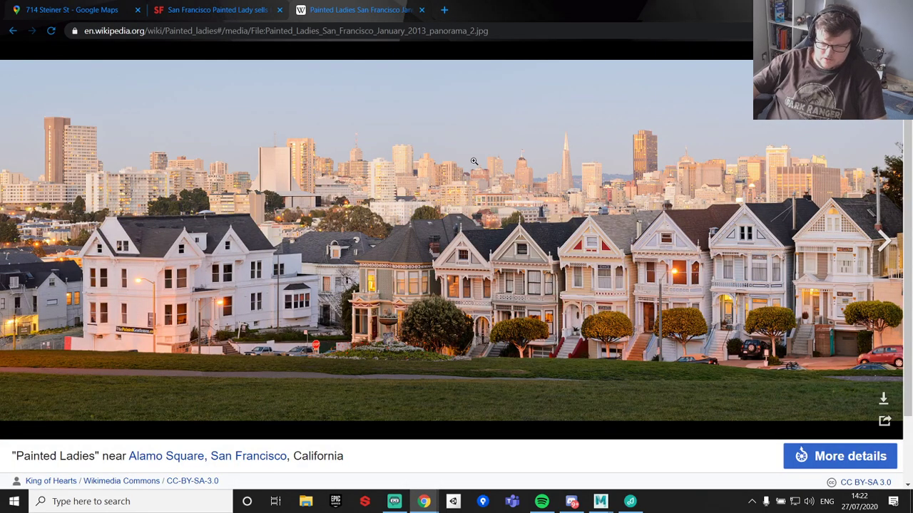
key("alt+Tab")
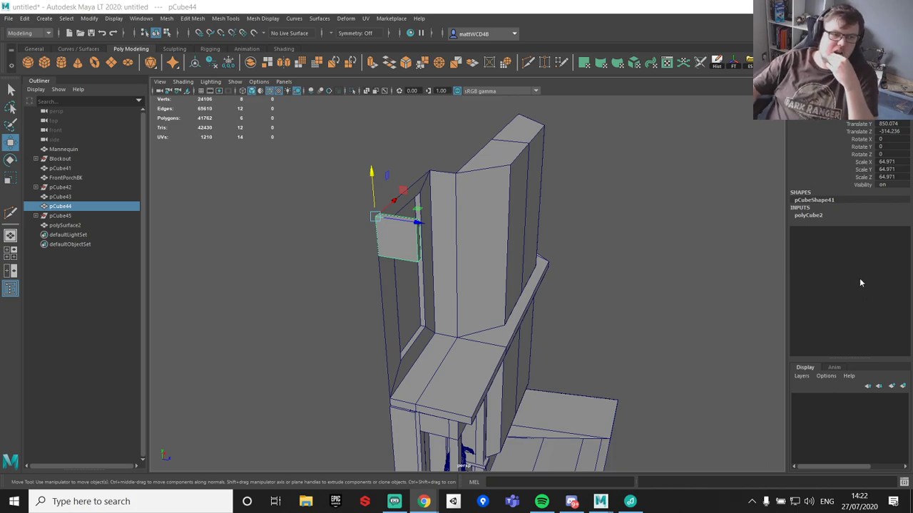
Select pCube44 and its lower front corner vertices in vertex mode.
left_click(447, 246)
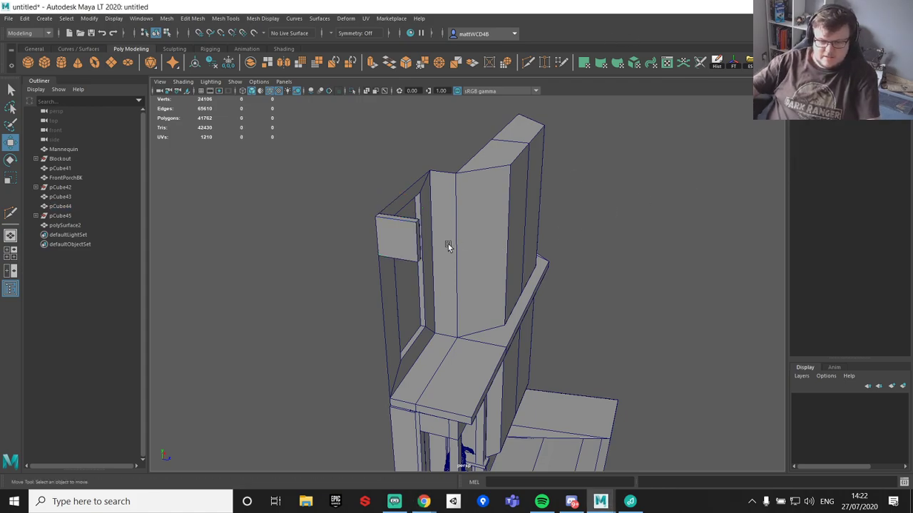
left_click(408, 241)
right_click_drag(408, 239, 362, 224)
left_click_drag(410, 250, 428, 261)
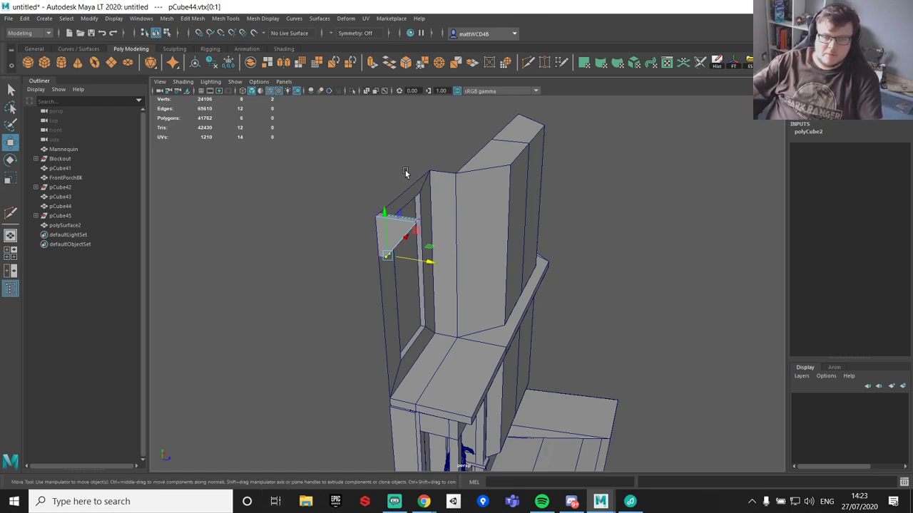
Slide the top corner vertices sideways and pull the bottom ones down into an upright strip.
scroll(405, 173, "up", 4)
scroll(389, 164, "down", 2)
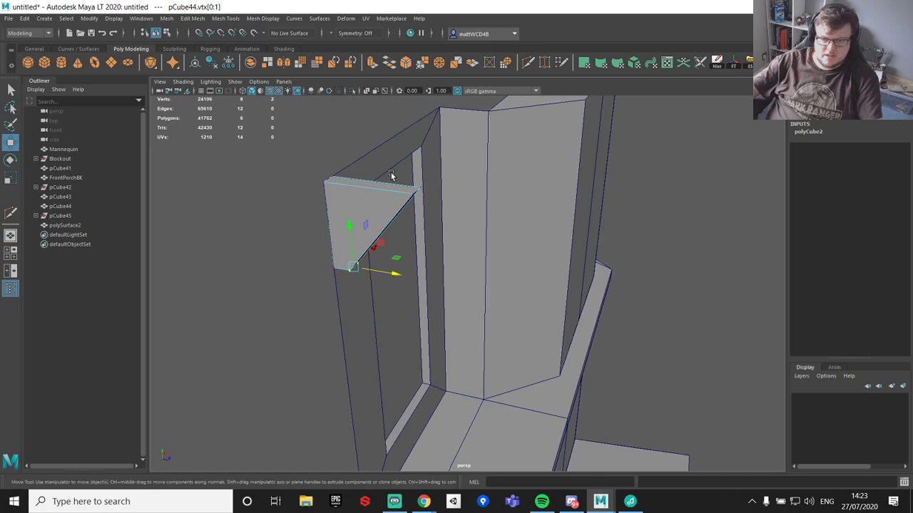
left_click_drag(391, 175, 423, 245)
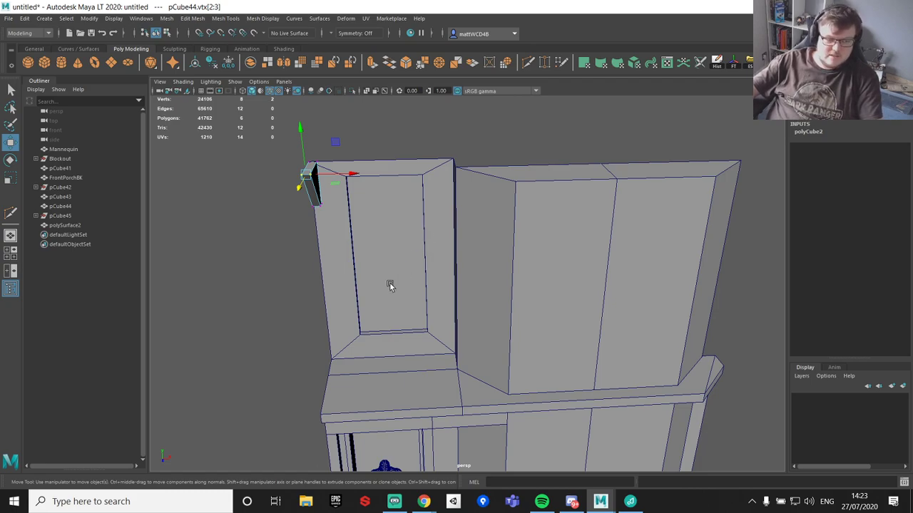
mouse_move(326, 259)
left_mouse_down("alt")
mouse_move(387, 234)
mouse_move(381, 243)
mouse_move(291, 229)
mouse_move(320, 265)
left_mouse_up("alt")
left_click_drag(312, 199, 305, 224)
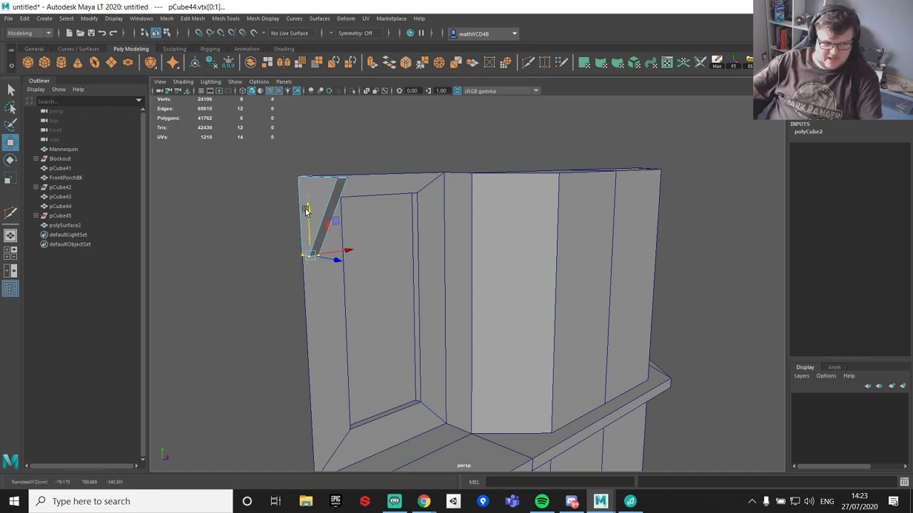
mouse_move(375, 255)
left_mouse_down("alt")
mouse_move(399, 249)
mouse_move(392, 251)
left_mouse_up("alt")
key("q")
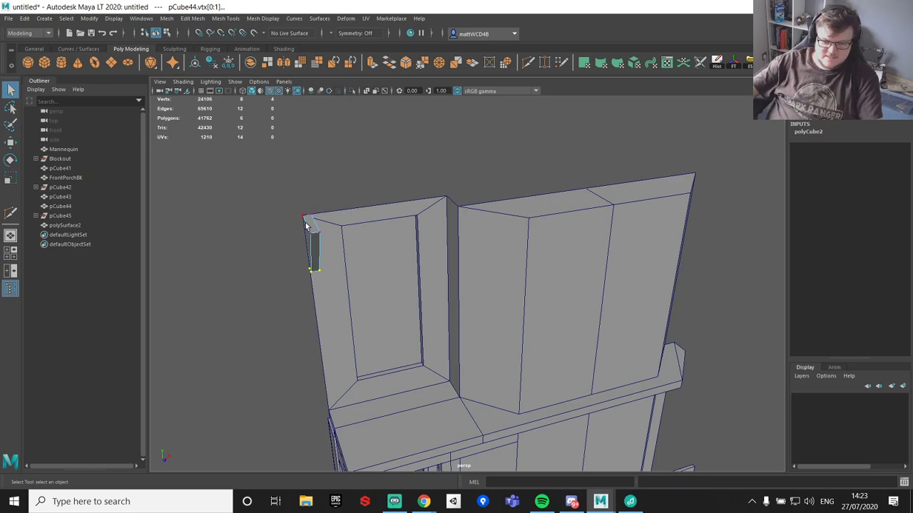
right_click_drag(314, 242, 361, 187)
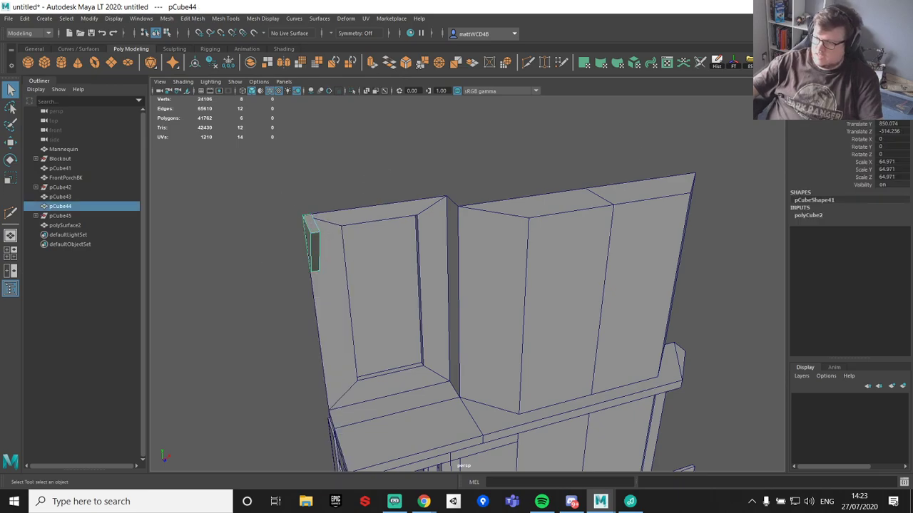
key("alt+Tab")
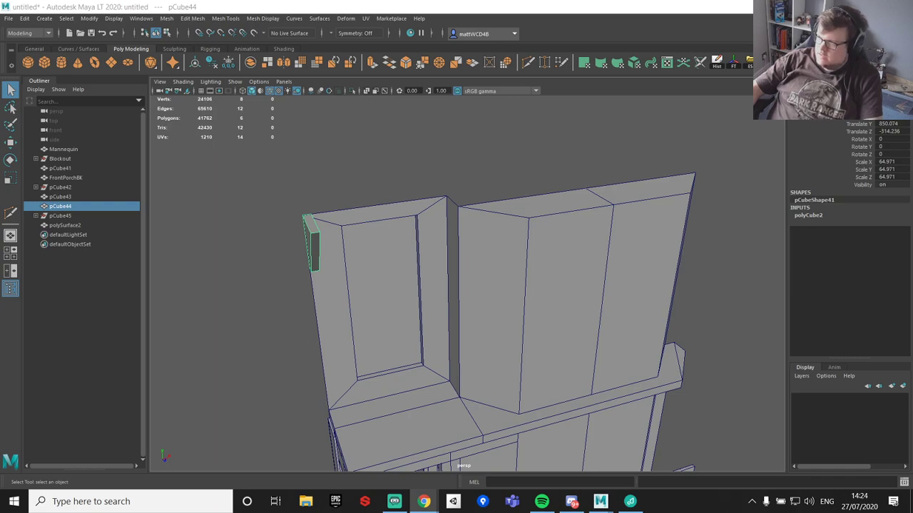
key("alt+Tab")
key("alt+Tab")
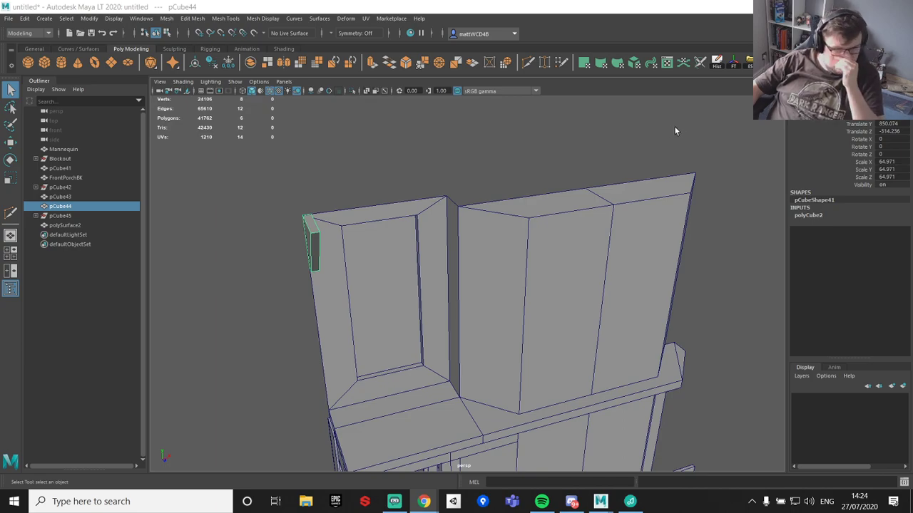
Add a new cube and move it up to the building's top corner.
left_click_drag(606, 142, 439, 196, "alt")
left_click(438, 196)
left_click_drag(355, 301, 391, 278, "alt")
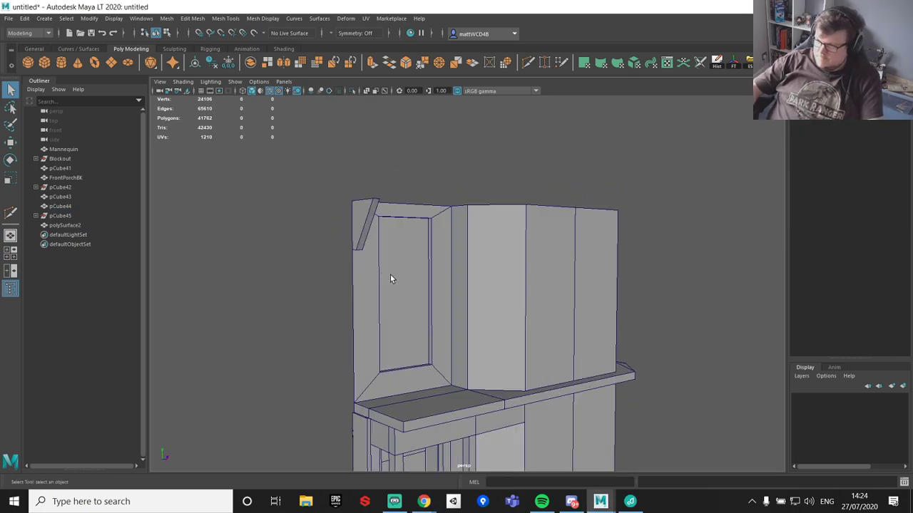
left_click_drag(415, 228, 412, 234, "alt")
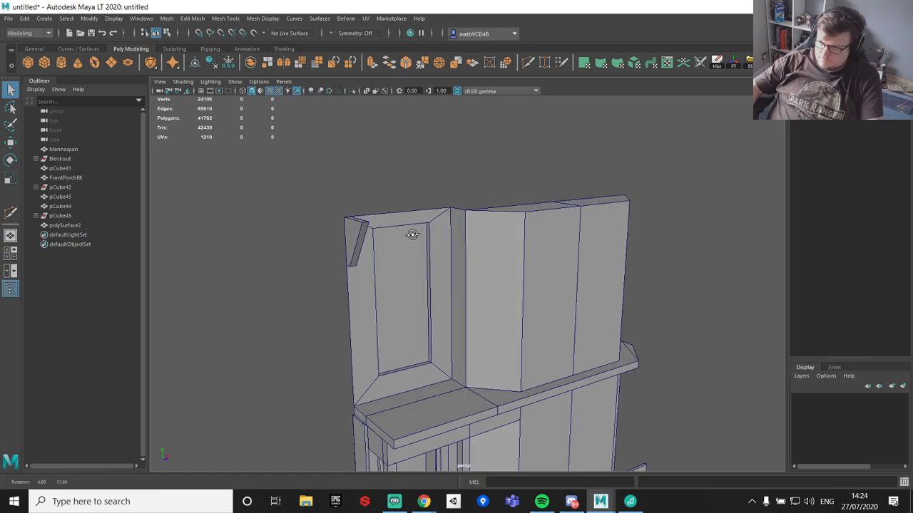
left_click(424, 502)
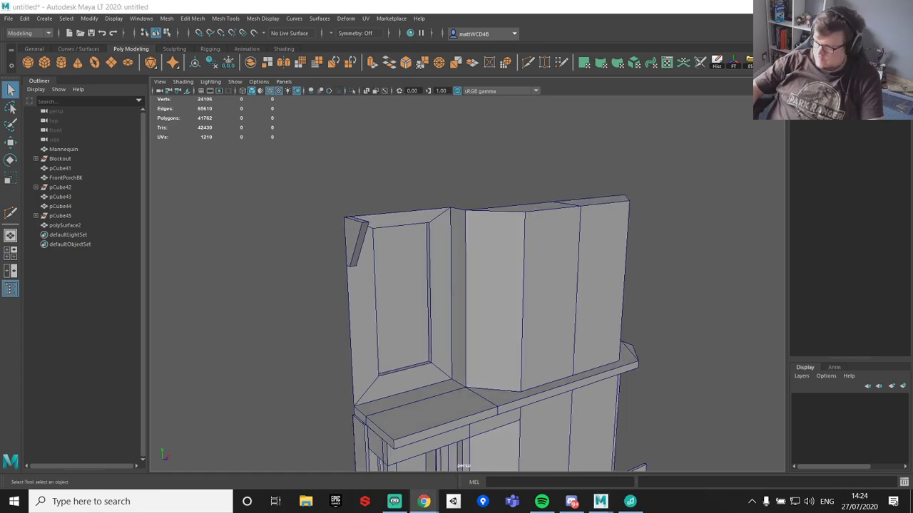
scroll(467, 368, "down", 5)
scroll(449, 316, "up", 4)
scroll(449, 316, "down", 4)
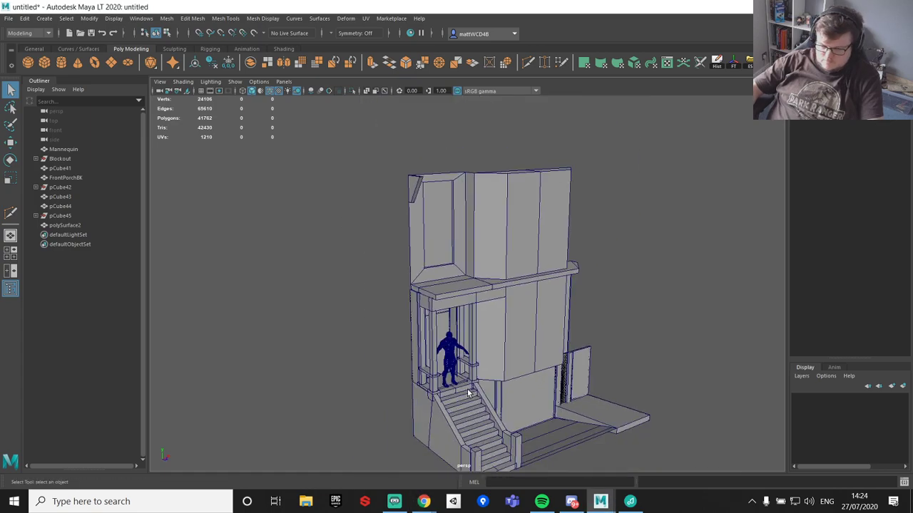
left_click(43, 63)
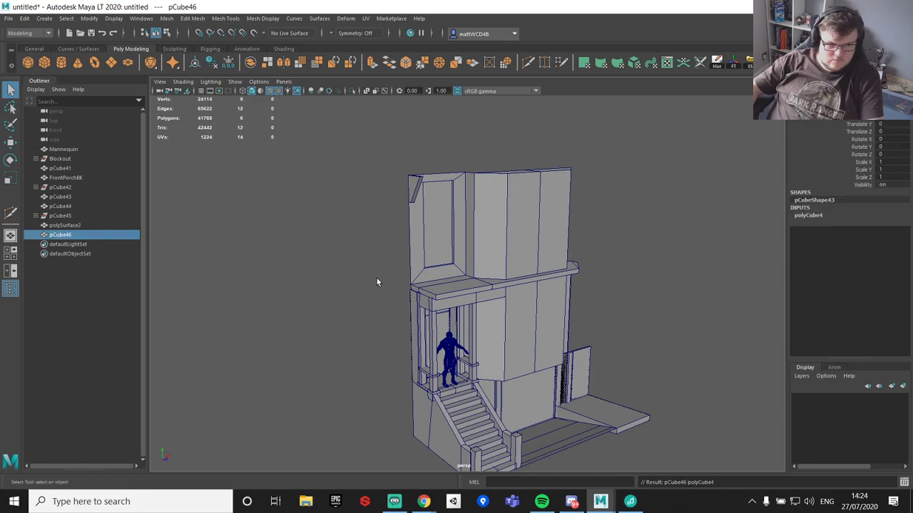
scroll(472, 342, "down", 3)
key("w")
left_click_drag(499, 388, 439, 223)
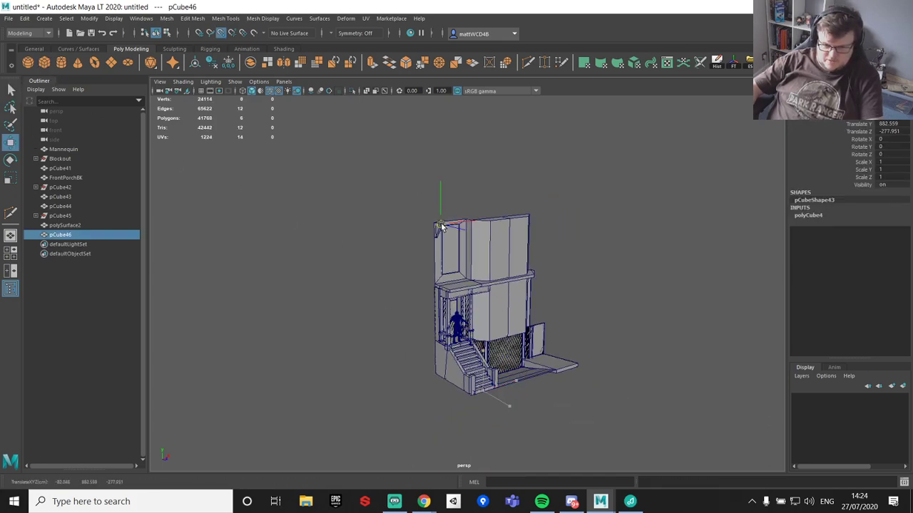
key("f")
scroll(539, 232, "down", 4)
mouse_move(463, 280)
left_mouse_down()
mouse_move(460, 309)
mouse_move(472, 289)
mouse_move(465, 286)
mouse_move(473, 287)
left_mouse_up()
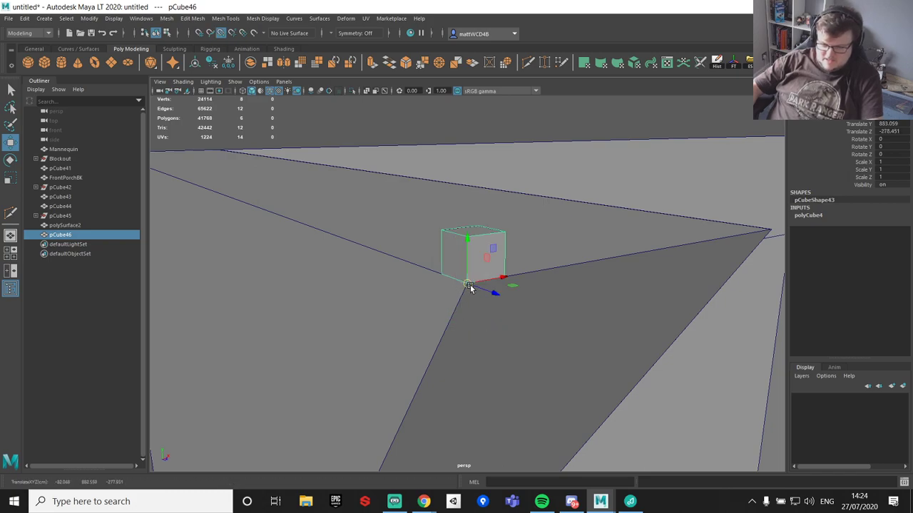
left_click_drag(515, 262, 534, 273, "alt")
Scale the cube into a tall corner post, then lower its top vertices to the wall top.
key("r")
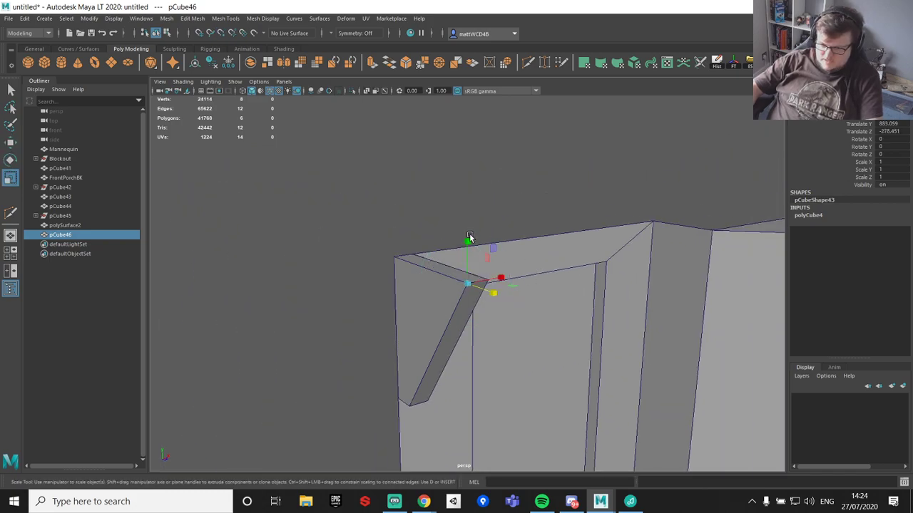
left_click_drag(468, 238, 478, 96)
left_click_drag(467, 283, 578, 264)
key("q")
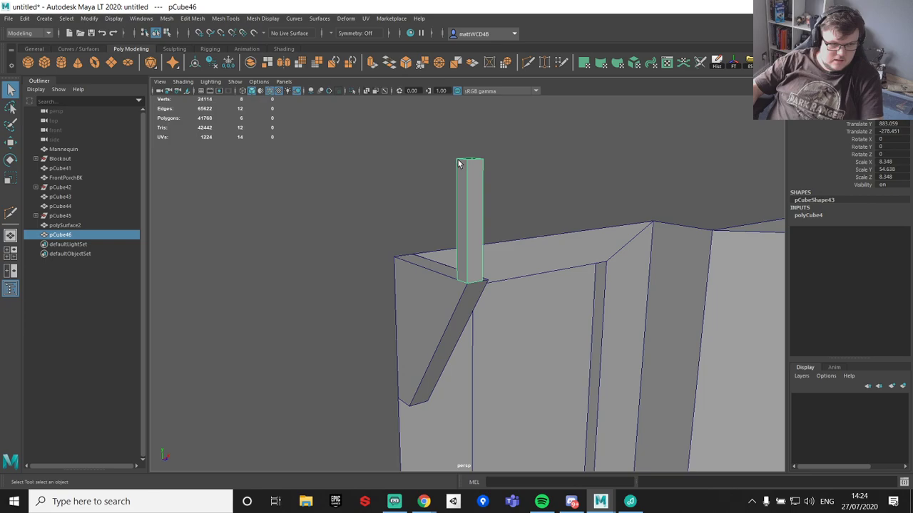
right_click_drag(475, 168, 428, 128)
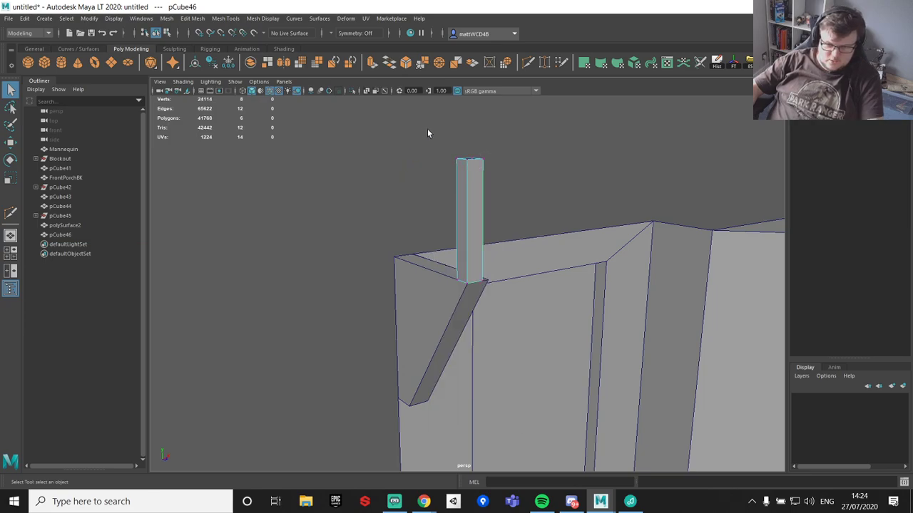
left_click_drag(428, 129, 500, 174)
key("w")
left_click_drag(472, 116, 471, 206)
Stretch the small top pillar's corner vertex out into a long beam, pCube46.
left_click_drag(471, 213, 434, 218, "alt")
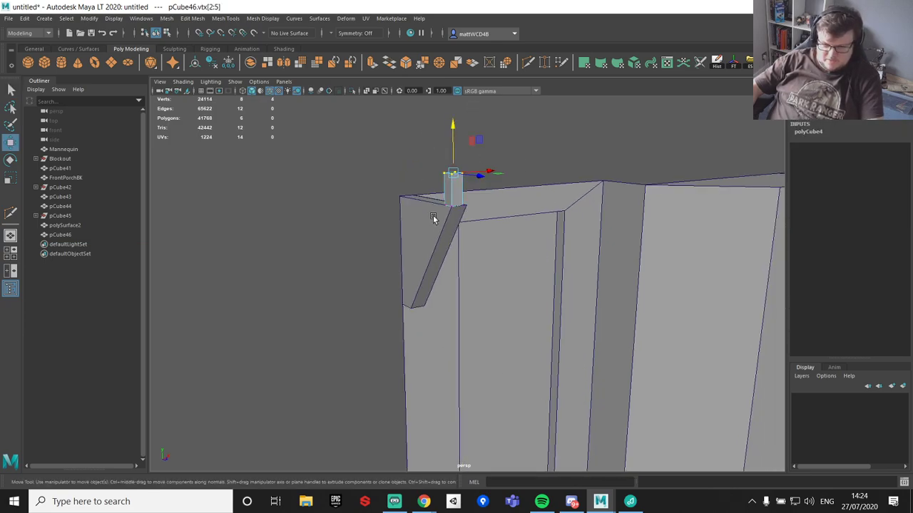
left_click(428, 221)
right_click_drag(421, 224, 433, 209)
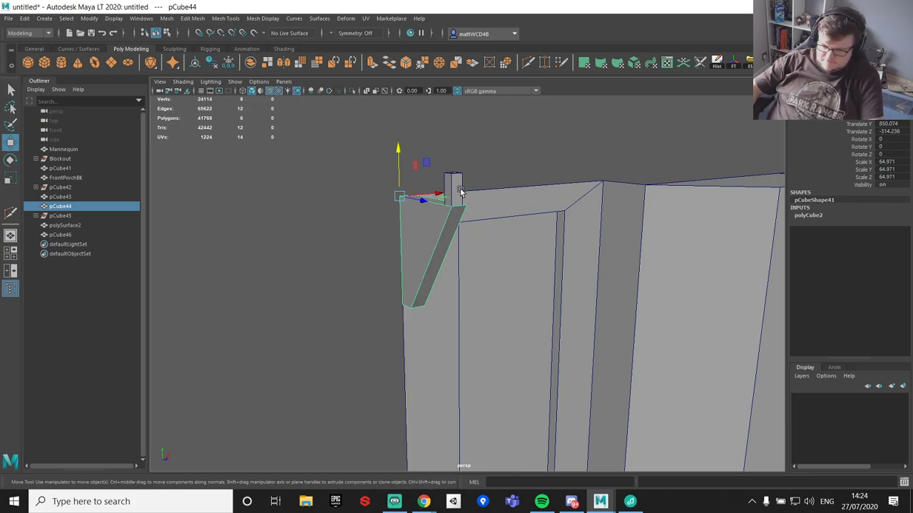
left_click(457, 187)
mouse_move(457, 187)
left_mouse_down("alt")
mouse_move(449, 189)
mouse_move(531, 200)
mouse_move(471, 200)
left_mouse_up("alt")
key("r")
key("q")
right_click_drag(470, 200, 486, 156)
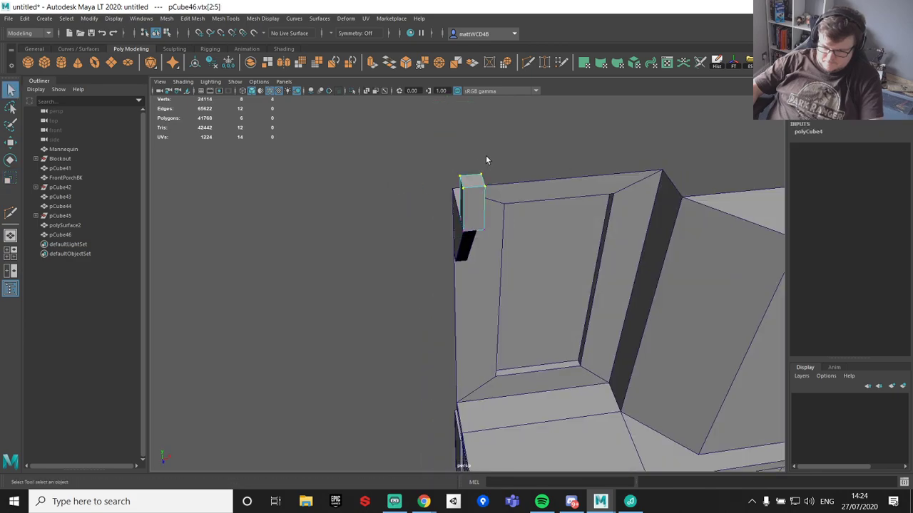
left_click_drag(479, 154, 544, 291)
key("w")
left_click_drag(519, 208, 486, 199)
right_click_drag(486, 198, 477, 238)
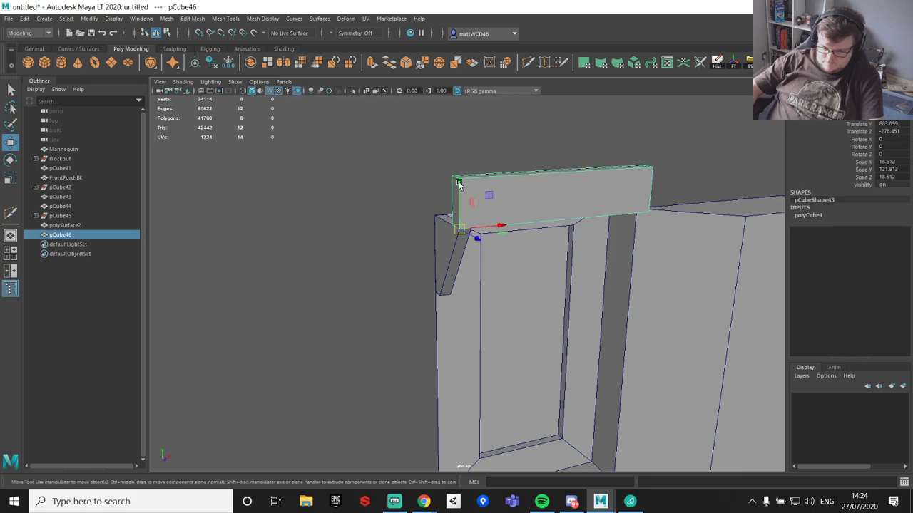
left_click_drag(475, 234, 443, 229, "alt")
Lengthen the slanted brace pCube44 by moving its top and bottom vertices with point snapping.
key("q")
left_click(441, 235)
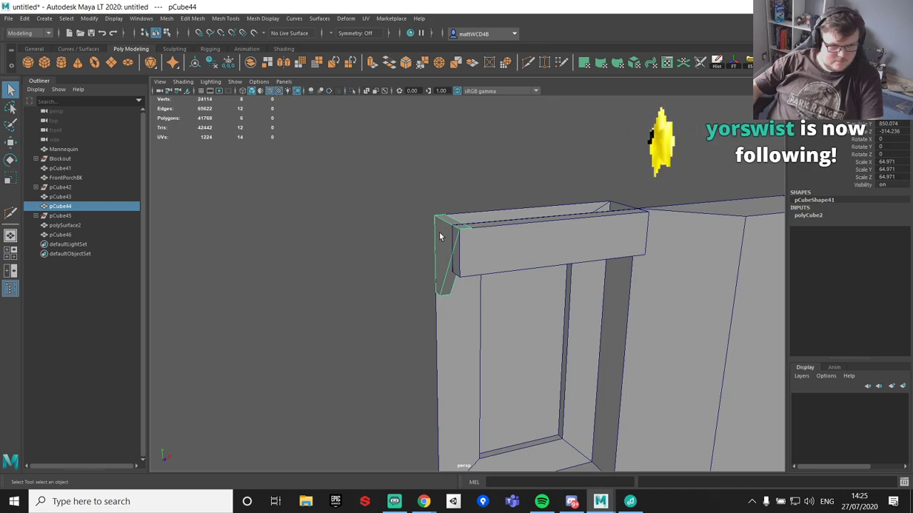
right_click_drag(453, 227, 403, 224)
left_click_drag(418, 173, 511, 260)
key("w")
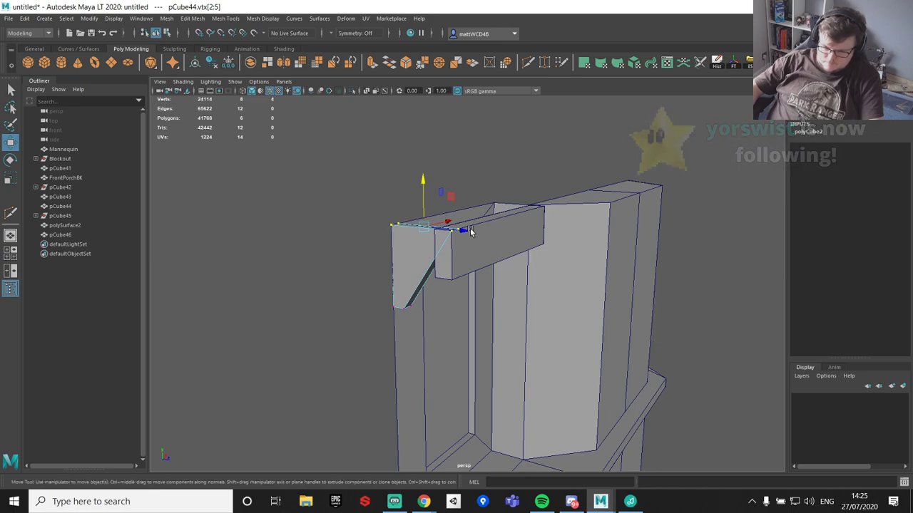
key("v")
left_click_drag(426, 227, 438, 272)
left_click_drag(381, 293, 426, 348)
left_click_drag(402, 270, 402, 328)
key("q")
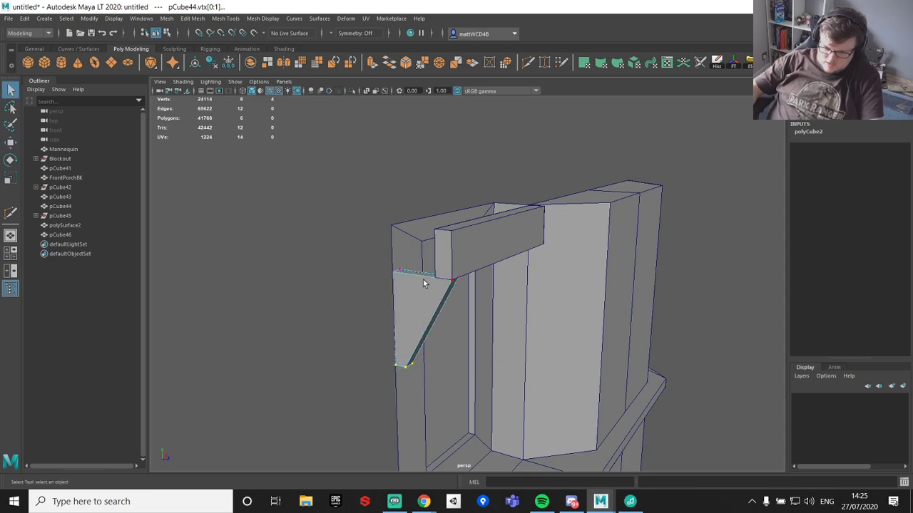
right_click_drag(424, 284, 479, 198)
Select the beam and orbit around the building to check the result.
left_click(531, 232)
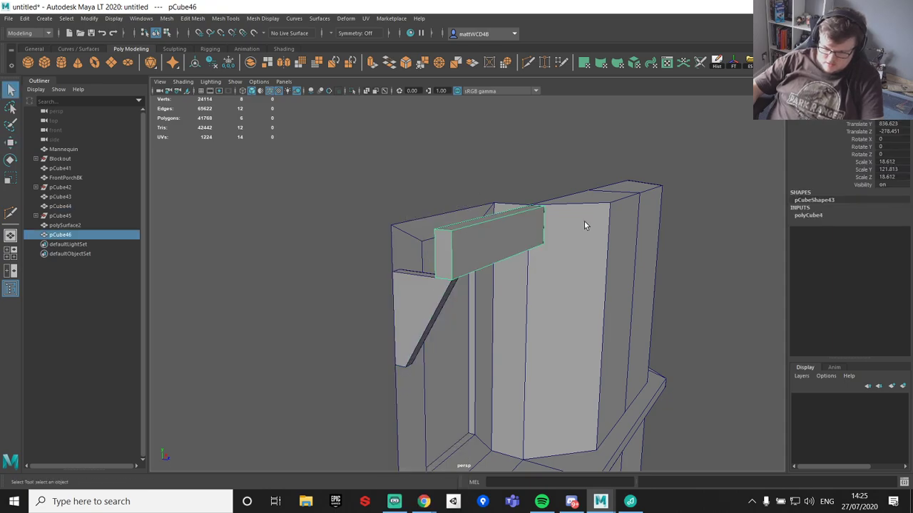
mouse_move(584, 222)
left_mouse_down("alt")
mouse_move(507, 228)
mouse_move(534, 247)
mouse_move(542, 231)
mouse_move(550, 239)
mouse_move(534, 199)
mouse_move(595, 227)
left_mouse_up("alt")
middle_click_drag(595, 227, 490, 275, "alt")
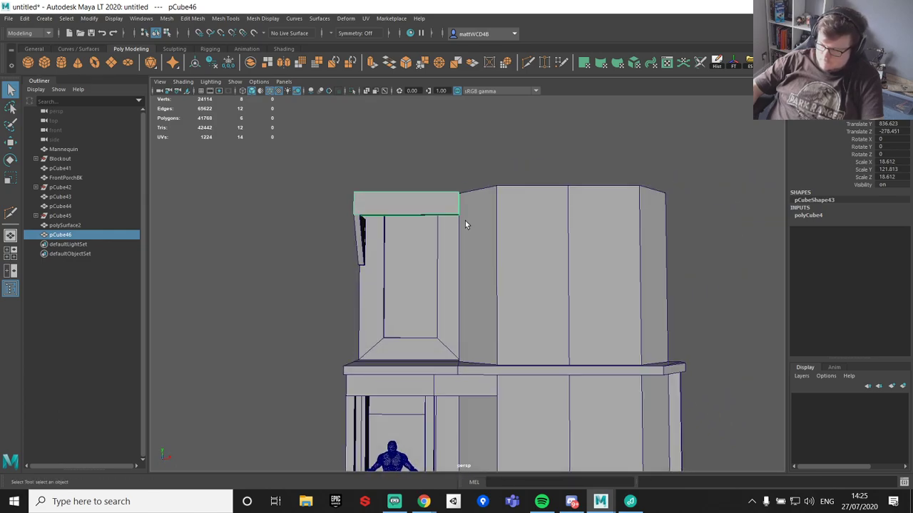
scroll(466, 235, "down", 4)
left_click_drag(467, 237, 548, 321, "alt")
Shift the left wall panel polySurface2 to the right.
scroll(458, 252, "up", 3)
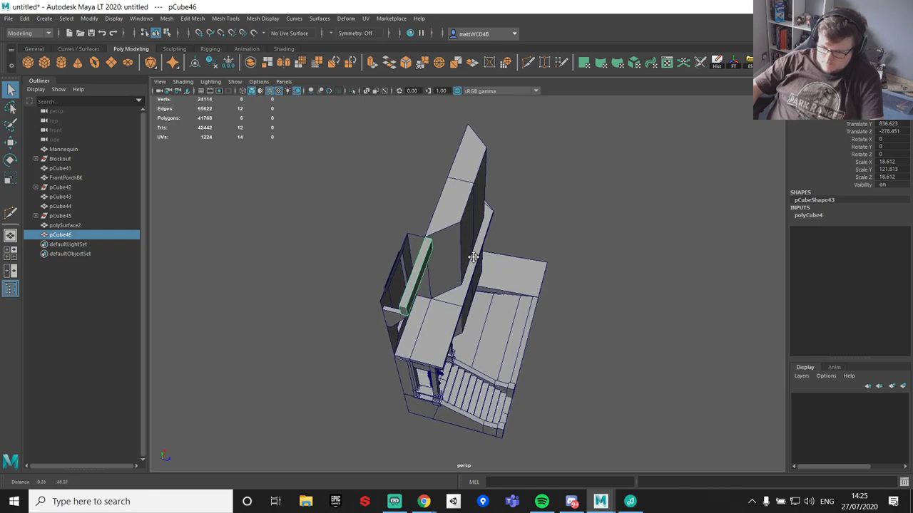
left_click(390, 207)
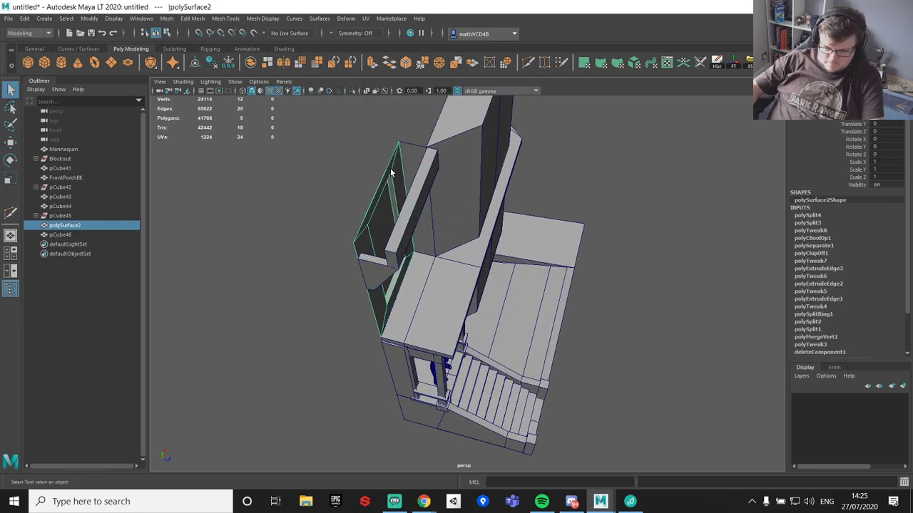
key("w")
left_click_drag(396, 253, 438, 221)
Delete the thin piece at the upper wall corner.
left_click(482, 217)
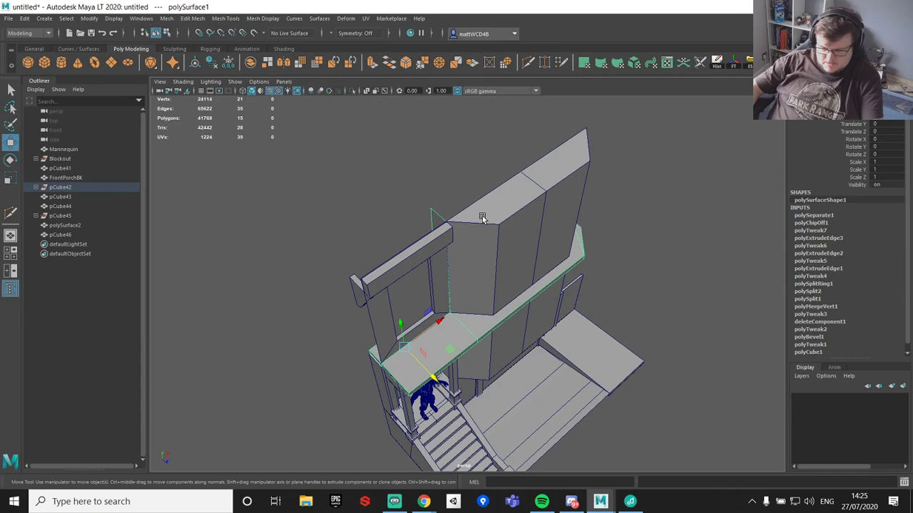
left_click(434, 216)
key("Delete")
right_click_drag(409, 258, 464, 230)
Slide the slanted brace and the top beam forward along the wall.
left_click(351, 281)
left_click_drag(347, 279, 437, 291)
scroll(437, 291, "up", 3)
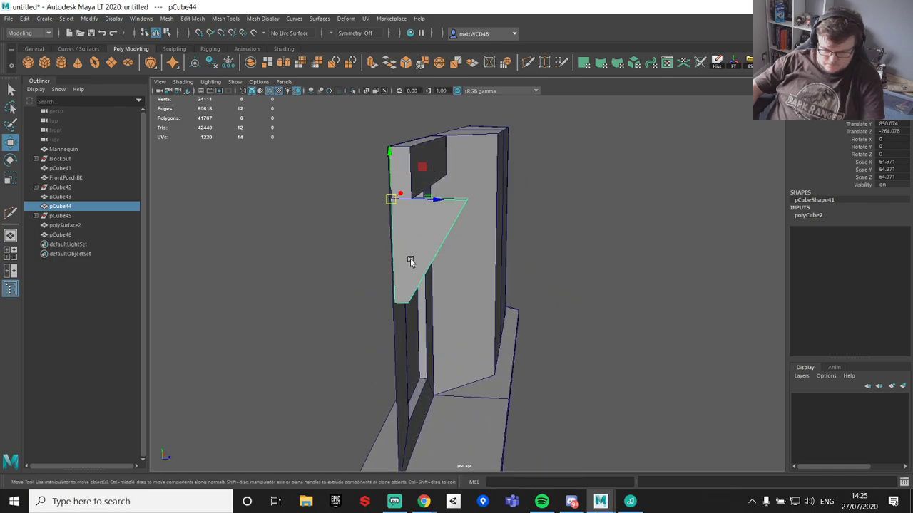
mouse_move(409, 259)
left_mouse_down("alt")
mouse_move(428, 221)
mouse_move(408, 249)
left_mouse_up("alt")
left_click(407, 194)
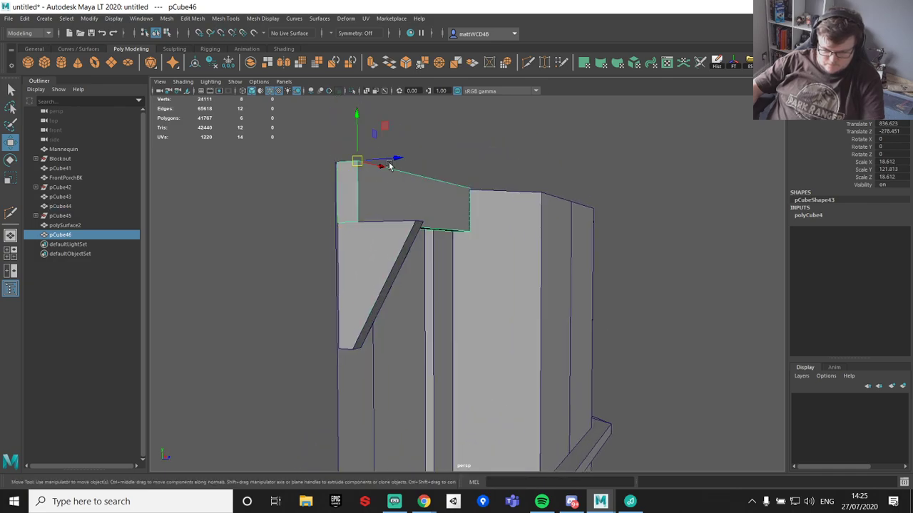
left_click_drag(398, 159, 389, 249)
left_click(354, 320)
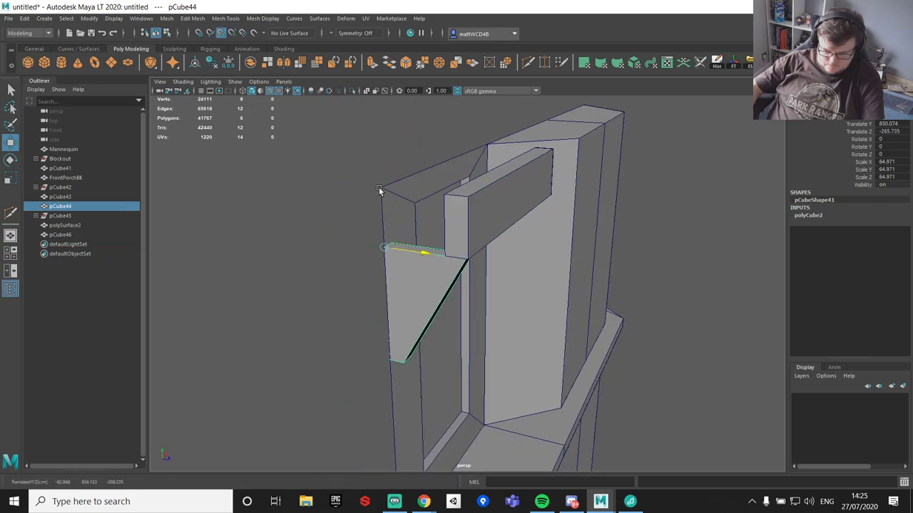
Move the top beam's pivot to its lower edge and extend its end vertex right.
left_click(491, 214)
key("d")
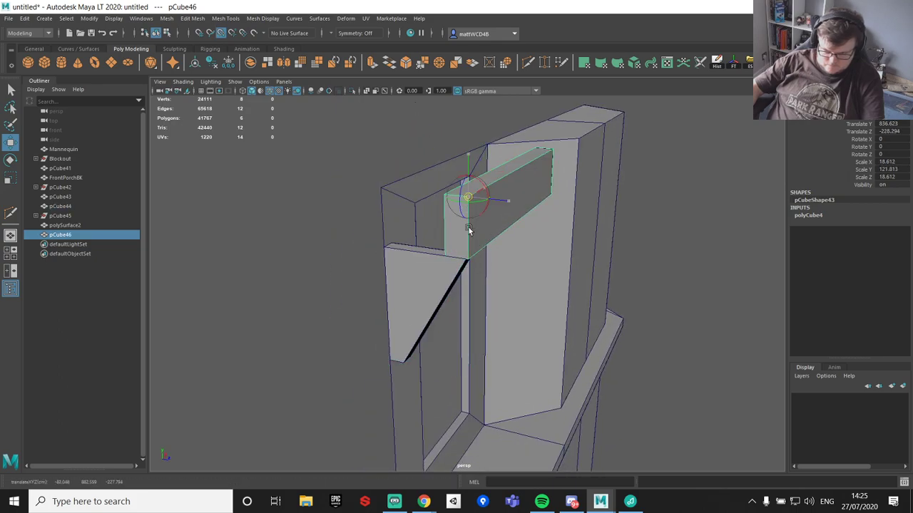
left_click_drag(473, 212, 467, 258)
key("q")
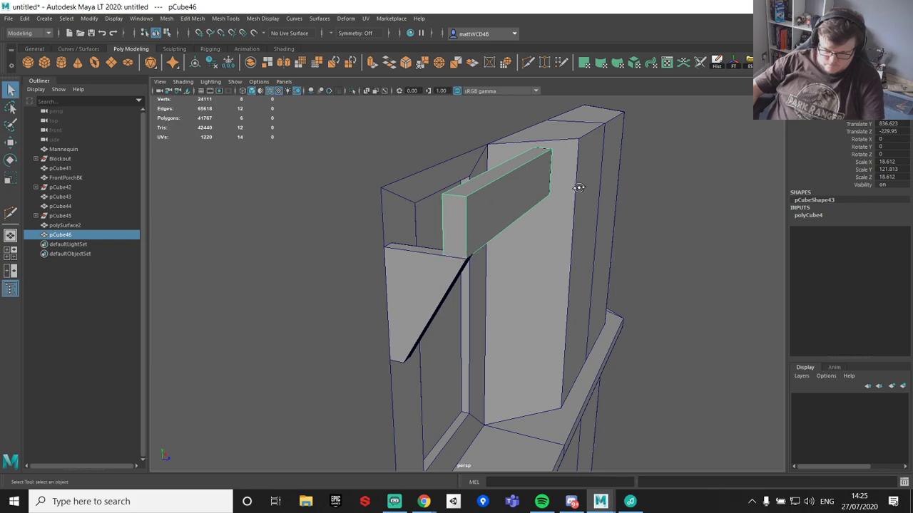
left_click_drag(576, 188, 513, 195, "alt")
right_click_drag(513, 195, 461, 184)
left_click(488, 171)
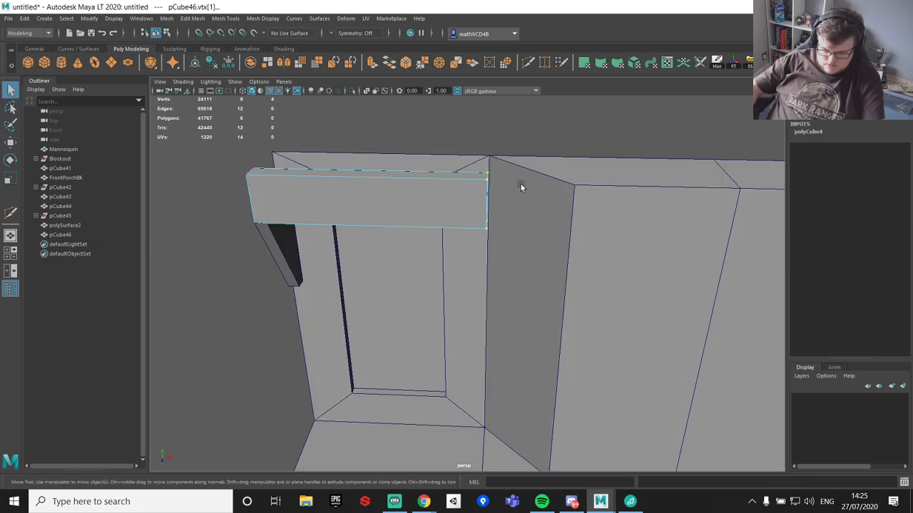
key("w")
left_click_drag(488, 202, 571, 204)
Slide the beam back so it sits flush with the wall.
left_click_drag(552, 211, 455, 164, "alt")
key("F8")
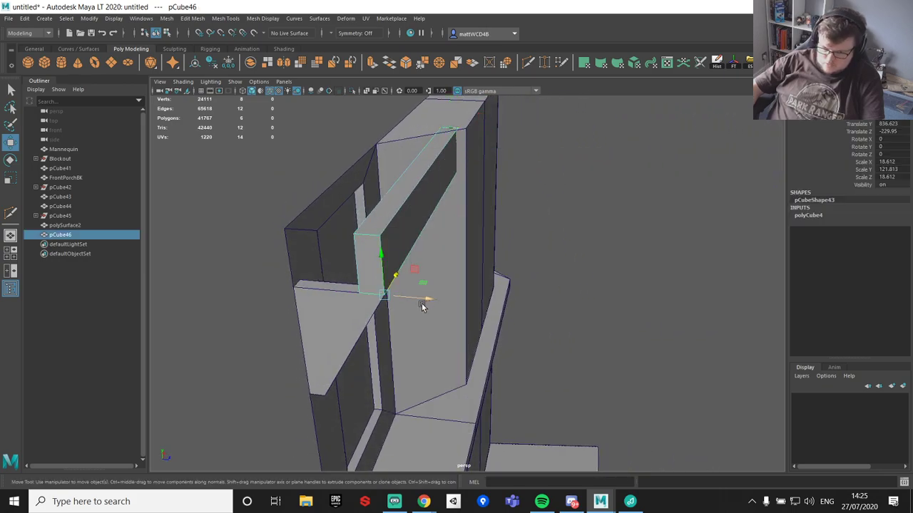
left_click(457, 128)
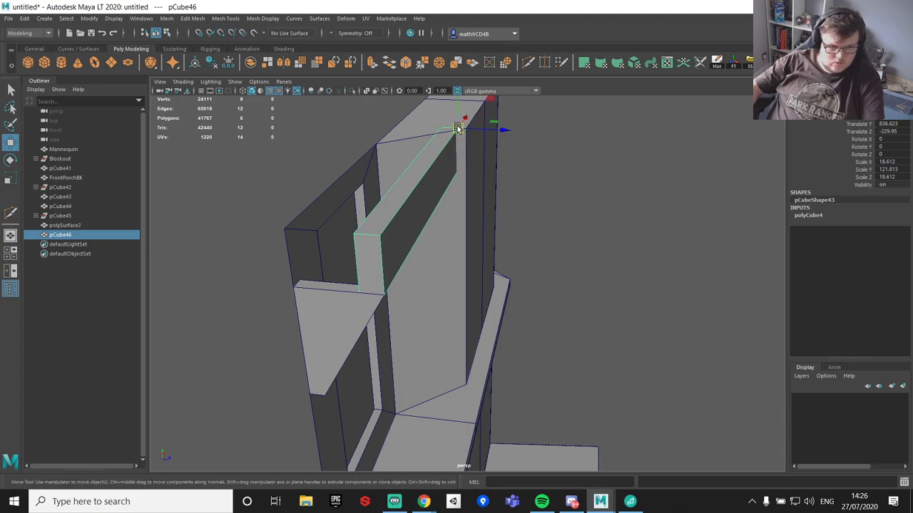
left_click_drag(503, 131, 464, 202)
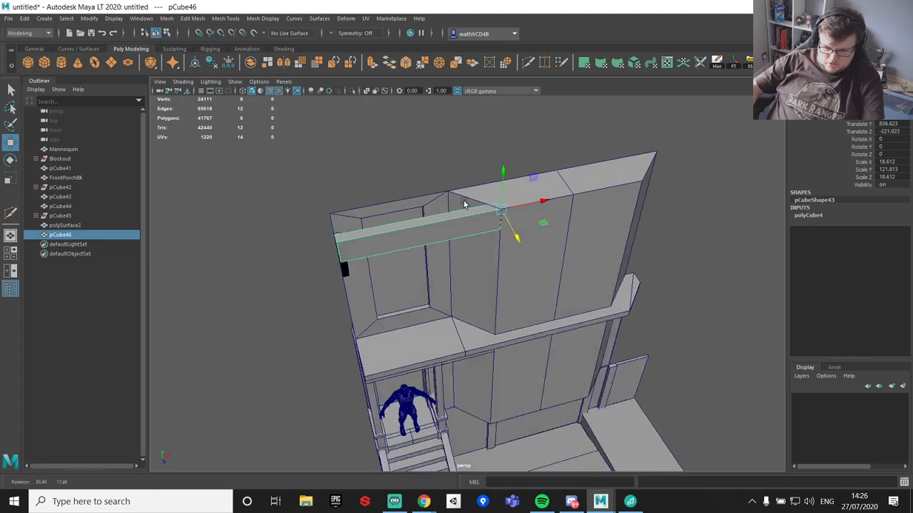
scroll(566, 196, "up", 3)
left_click_drag(565, 196, 492, 161, "alt")
Select the brace's upper vertices and orbit around the building to inspect.
left_click(495, 218)
left_click(470, 247)
left_click(533, 199)
left_click_drag(533, 199, 470, 187, "alt")
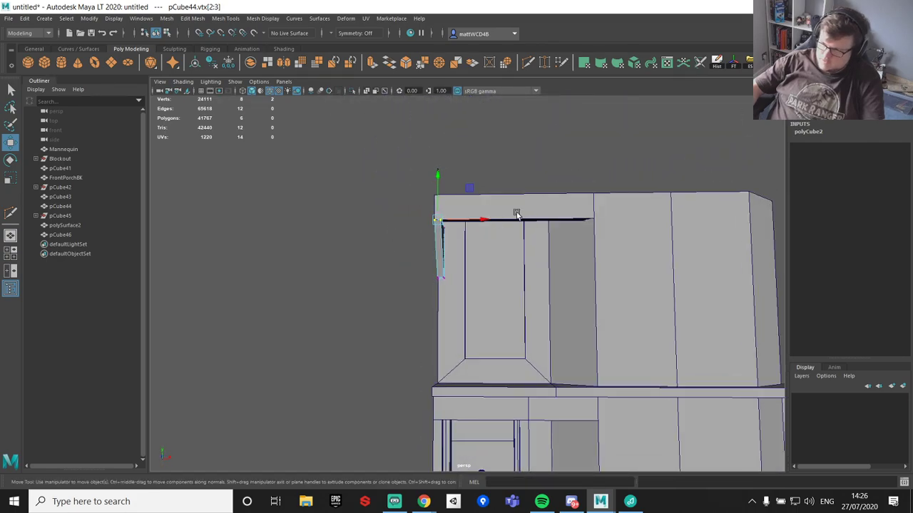
left_click_drag(531, 268, 474, 245, "alt")
Duplicate the top beam, pull the copy left and rotate it -90 degrees in Y.
key("q")
left_click(479, 218)
key("w")
key("ctrl+d")
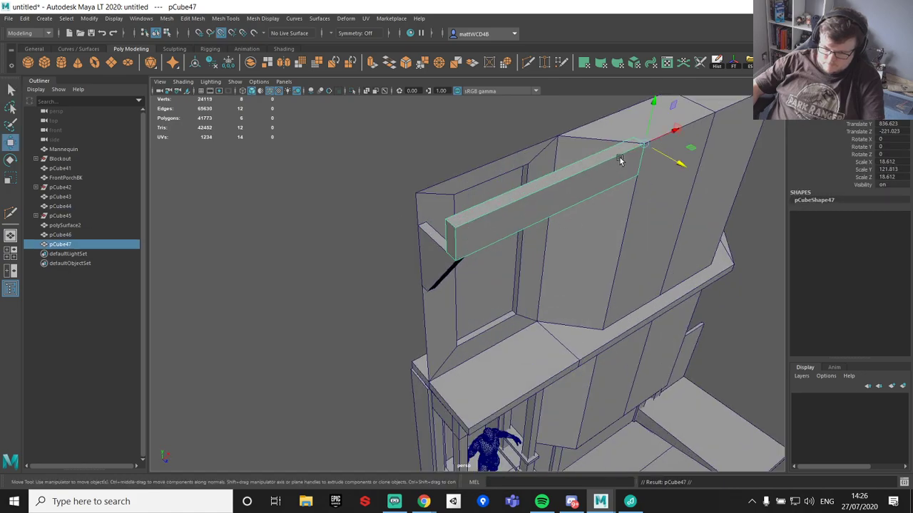
left_click_drag(621, 154, 457, 222)
key("e")
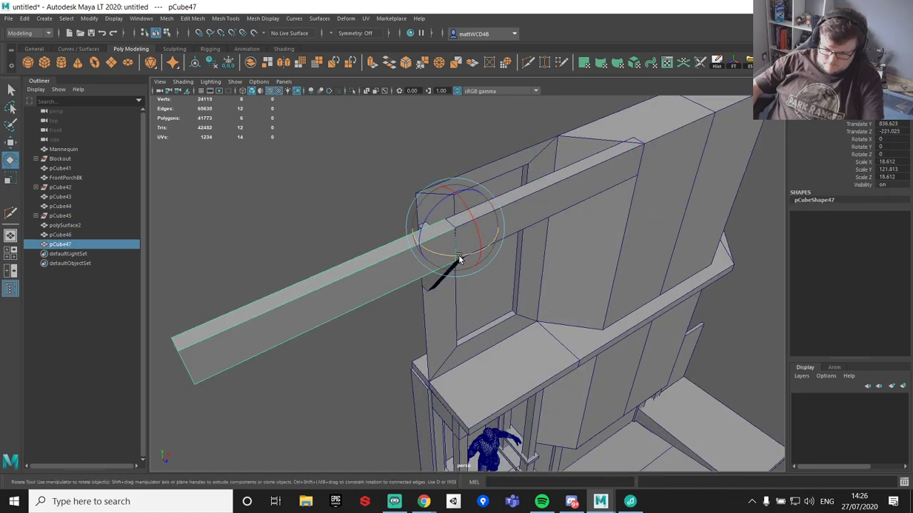
left_click_drag(460, 258, 472, 174)
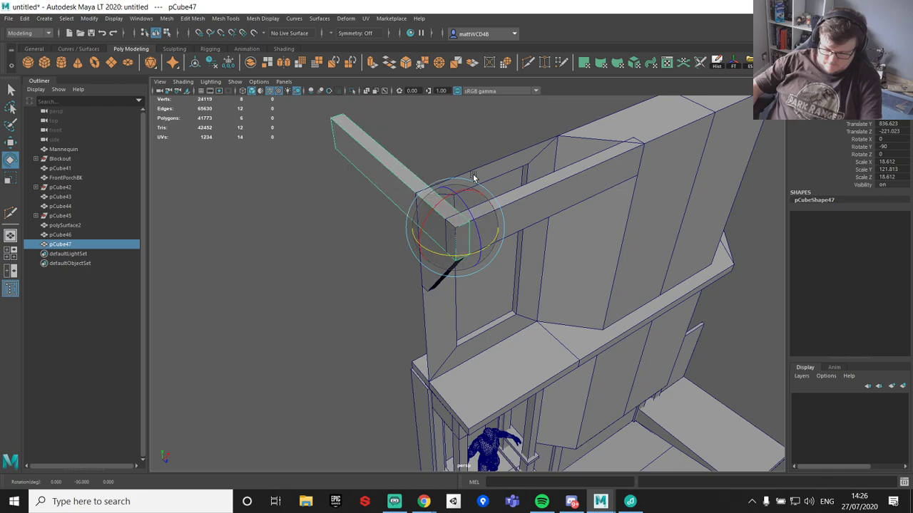
key("w")
Shorten the rotated beam copy by moving its end vertices to cap the side wall.
right_click(397, 171)
left_click(350, 168)
left_click_drag(350, 168, 420, 240, "alt")
left_click_drag(415, 202, 455, 260)
key("q")
key("w")
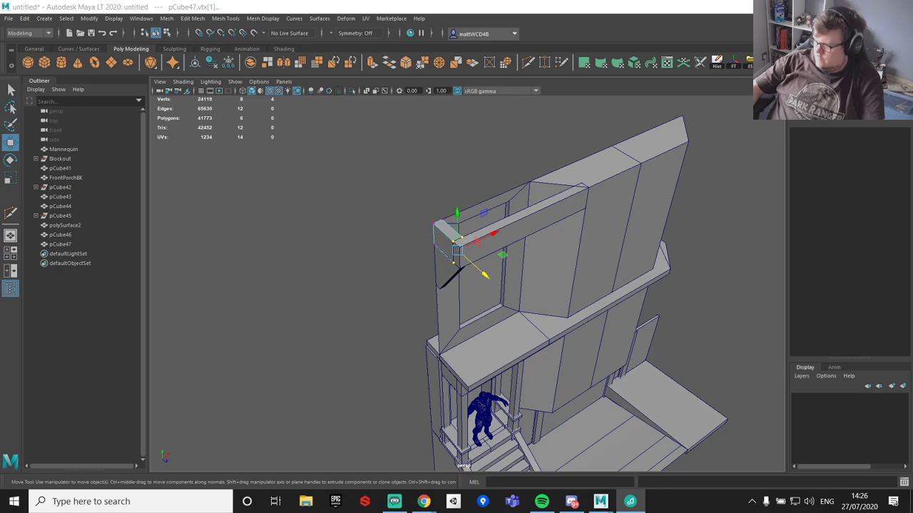
left_click_drag(457, 256, 546, 240, "alt")
Select the top beam and duplicate it again to make pCube48.
key("q")
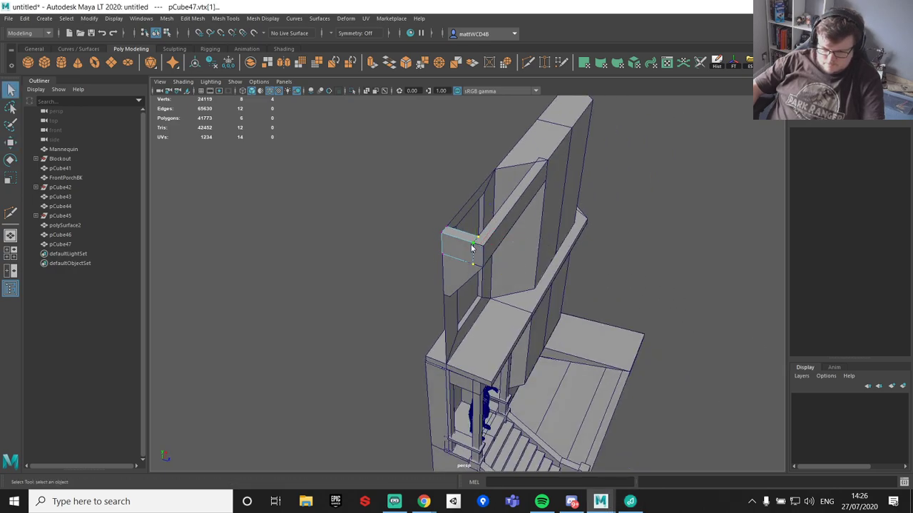
left_click(451, 251)
left_click(419, 221)
left_click_drag(419, 221, 440, 266, "alt")
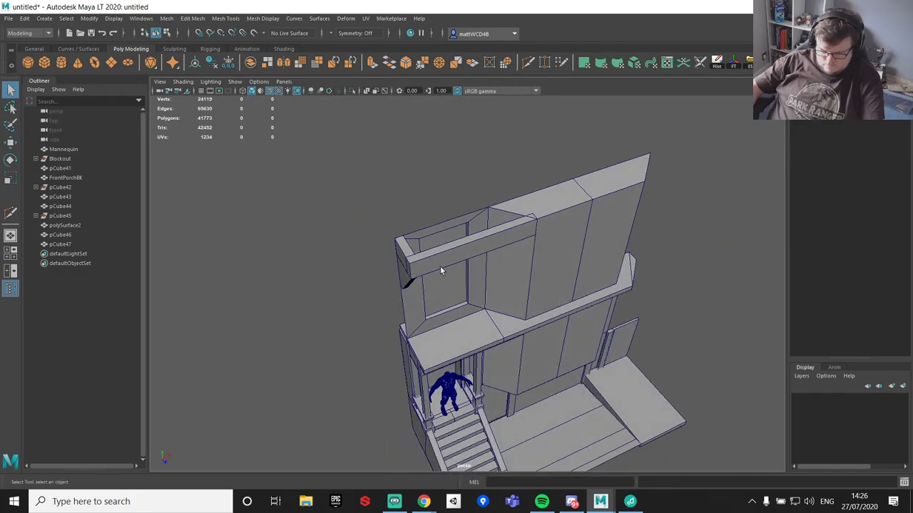
key("w")
left_click(440, 264)
key("ctrl+d")
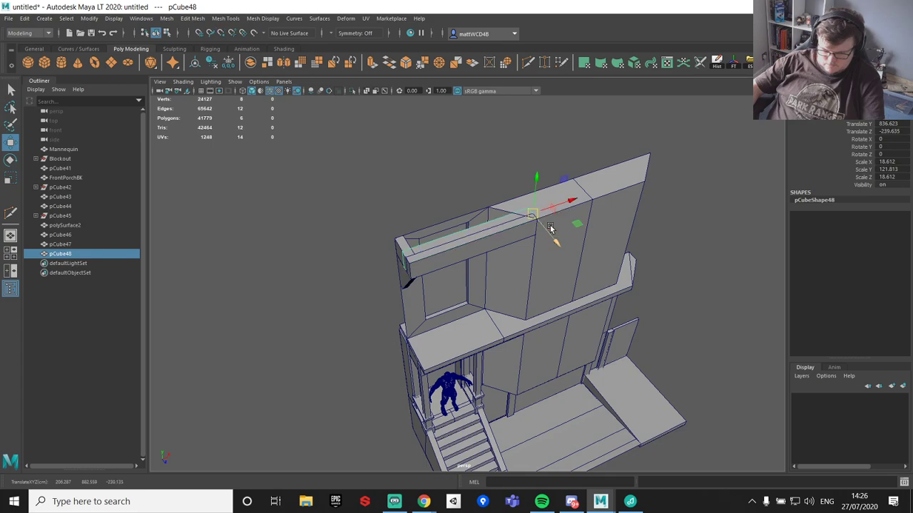
Raise the beam copy onto the wall top and select its corner vertex to extend.
left_click_drag(540, 186, 542, 125)
left_click_drag(540, 174, 505, 241)
scroll(580, 219, "down", 2)
scroll(483, 232, "up", 2)
right_click_drag(506, 240, 442, 228)
key("q")
left_click(525, 224)
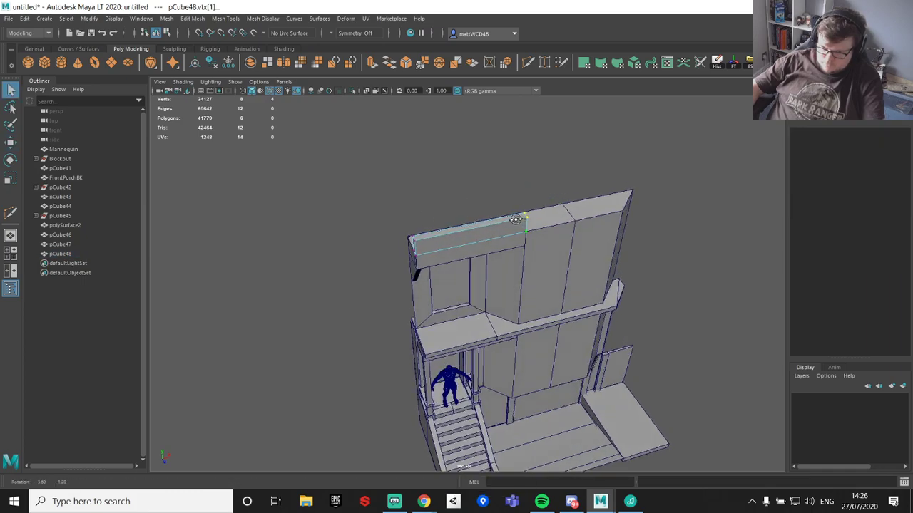
left_click_drag(526, 224, 563, 254, "alt")
key("w")
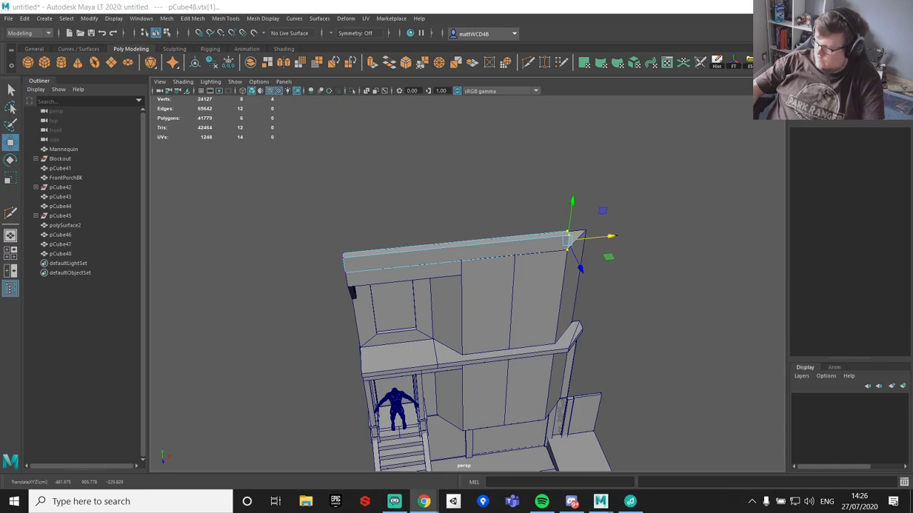
Zoom in on the beam atop the wall and adjust its vertices.
left_click_drag(499, 300, 493, 271, "alt")
scroll(463, 316, "up", 3)
left_click_drag(463, 316, 401, 289, "alt")
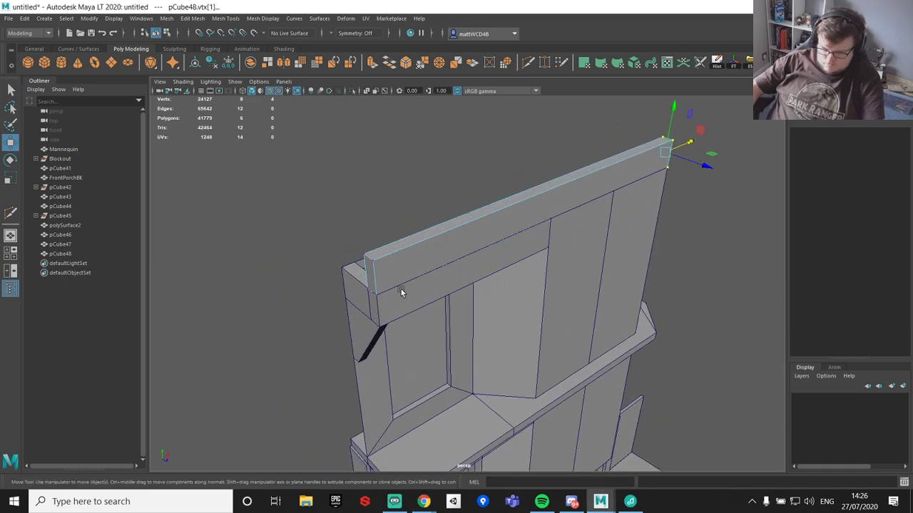
right_click_drag(360, 239, 331, 255)
left_click_drag(356, 298, 397, 314)
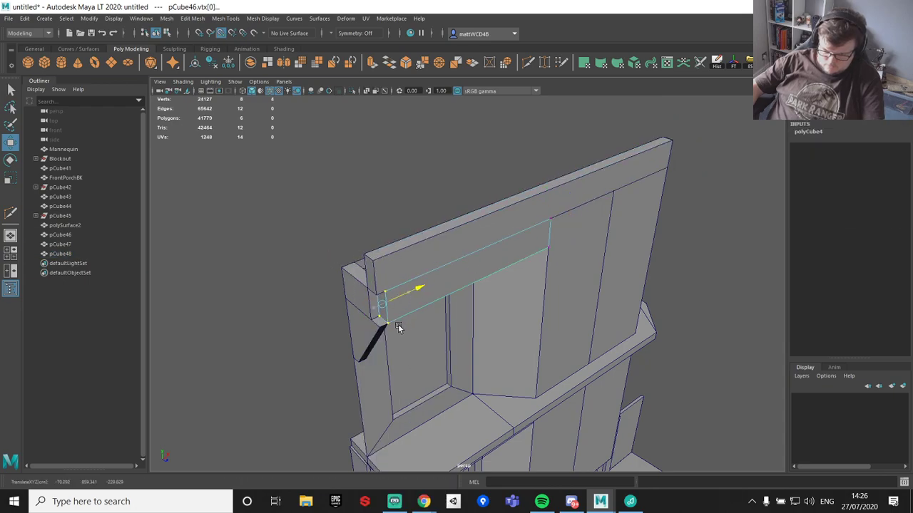
key("q")
Slide the small end block's corner vertices along the beam.
left_click(358, 285)
right_click_drag(356, 265, 332, 257)
left_click_drag(345, 259, 365, 284)
key("w")
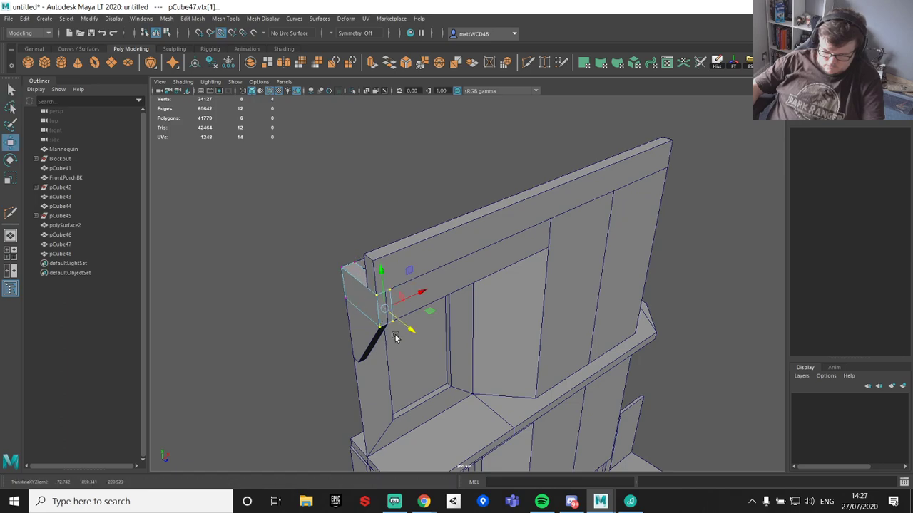
left_click_drag(403, 327, 464, 275, "alt")
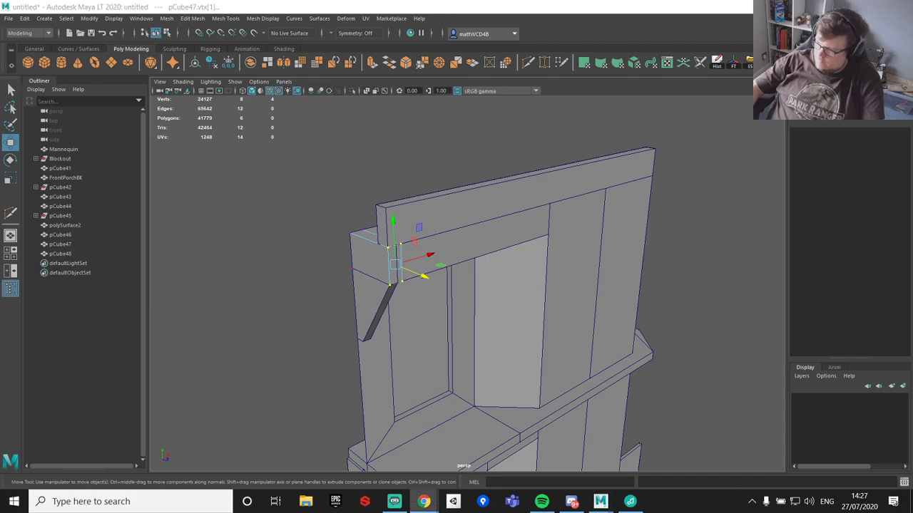
left_click_drag(509, 311, 492, 241, "alt")
left_click_drag(581, 221, 548, 225, "alt")
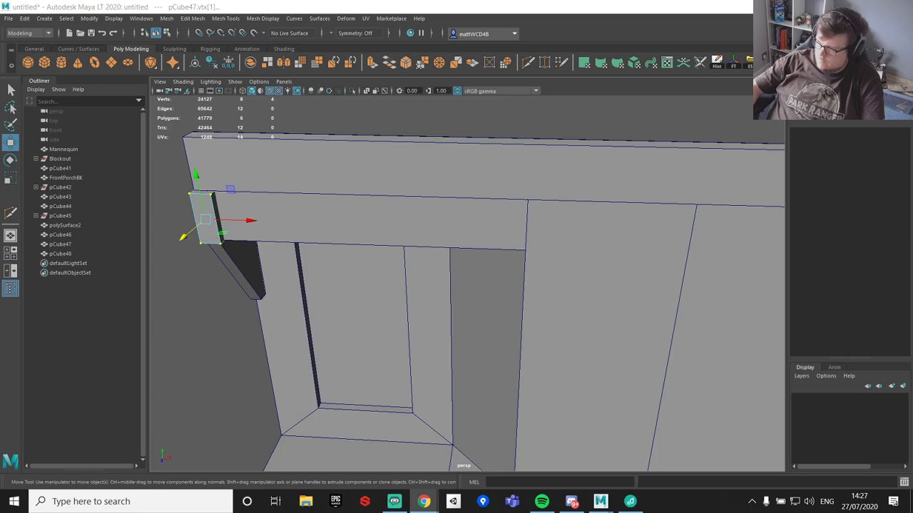
Delete the upper beam, pCube48.
left_click_drag(304, 164, 316, 166, "alt")
key("q")
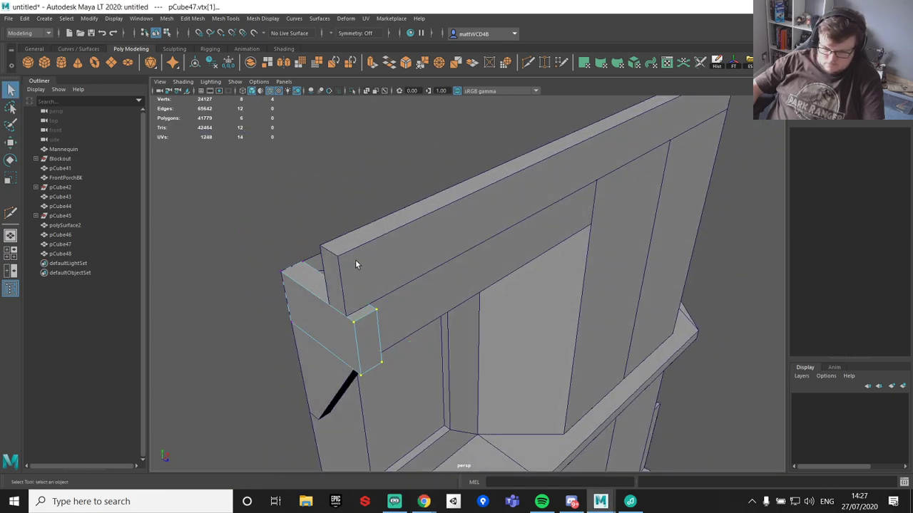
key("F8")
left_click(394, 266)
left_click_drag(394, 266, 398, 251, "alt")
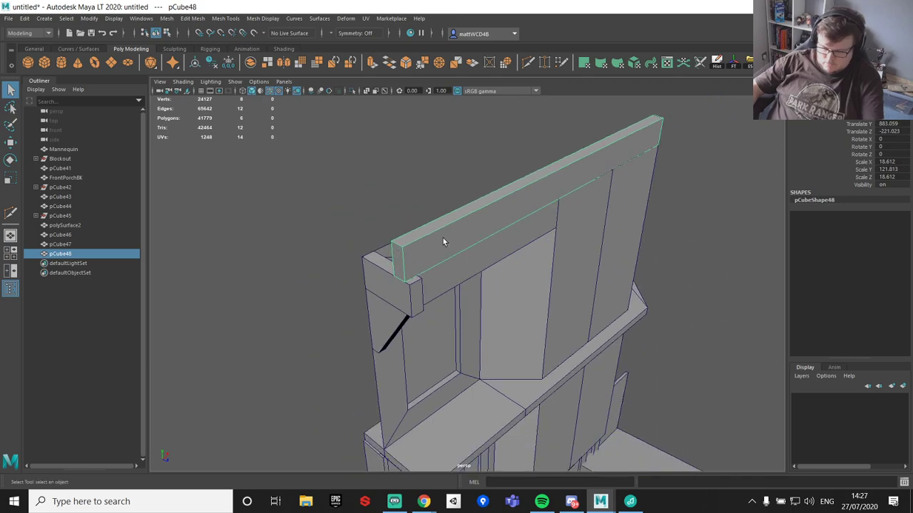
key("Delete")
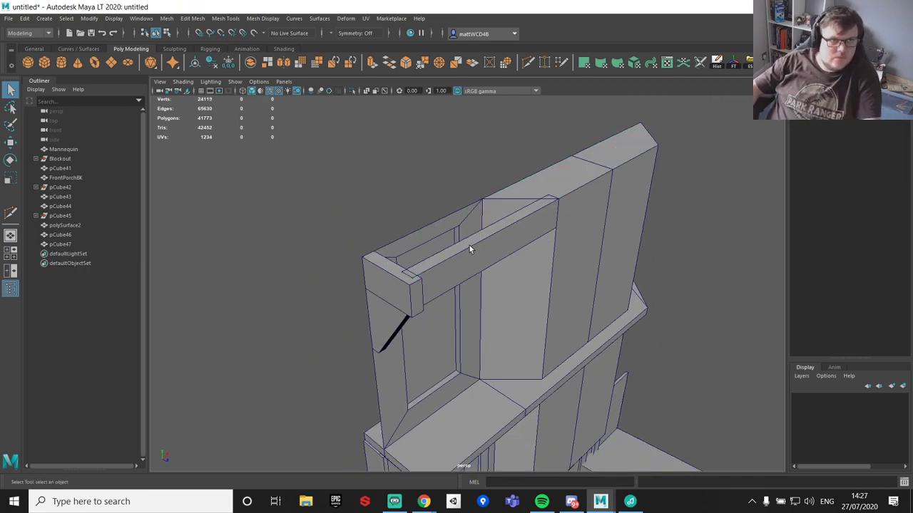
Select the long lower beam's end vertices, then view the wall frame from a level angle.
left_click(392, 278)
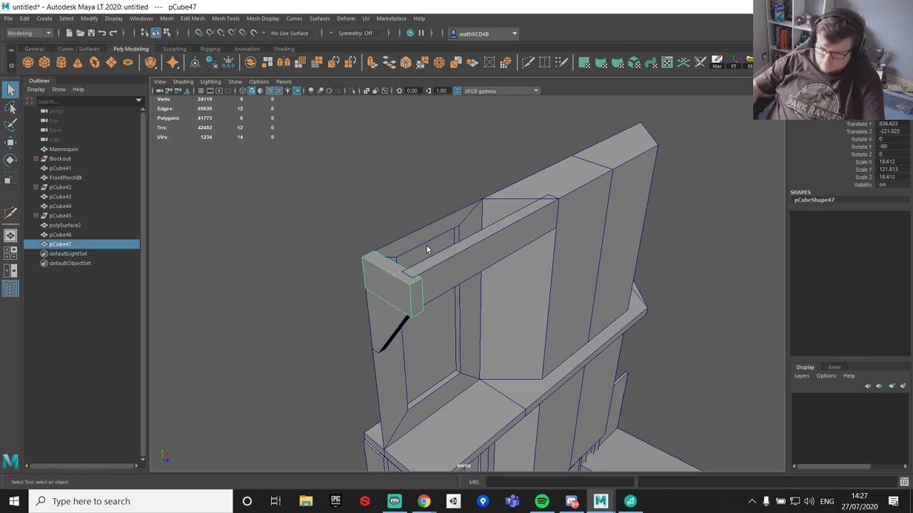
left_click(445, 277)
right_click_drag(444, 274, 385, 249)
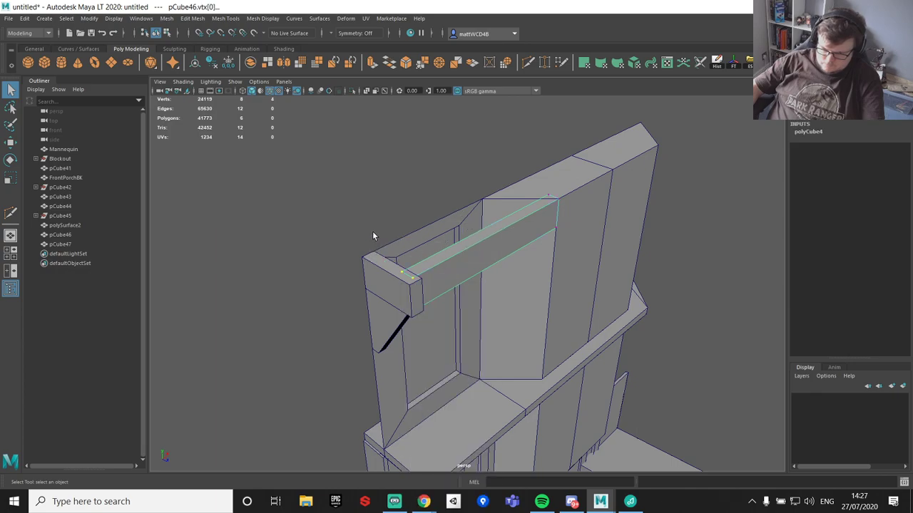
left_click_drag(372, 232, 423, 397)
left_click_drag(474, 326, 373, 299, "alt")
key("w")
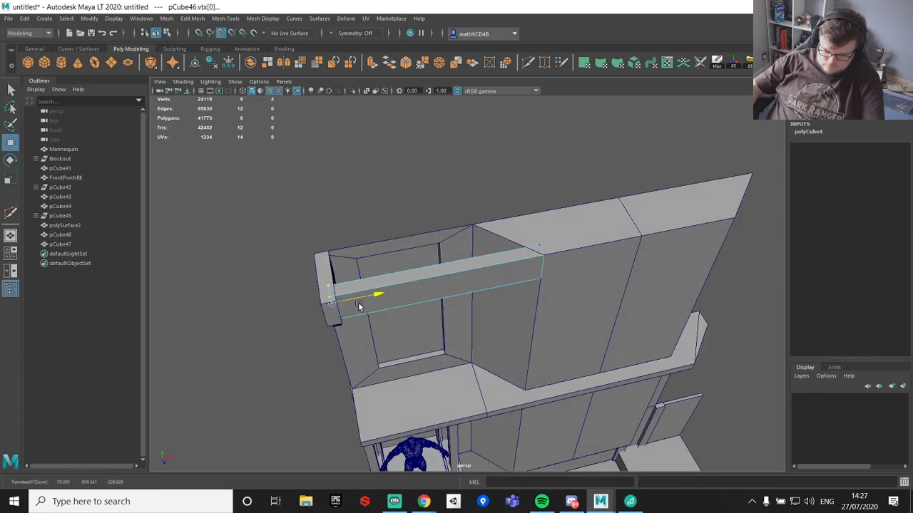
left_click_drag(531, 264, 459, 225, "alt")
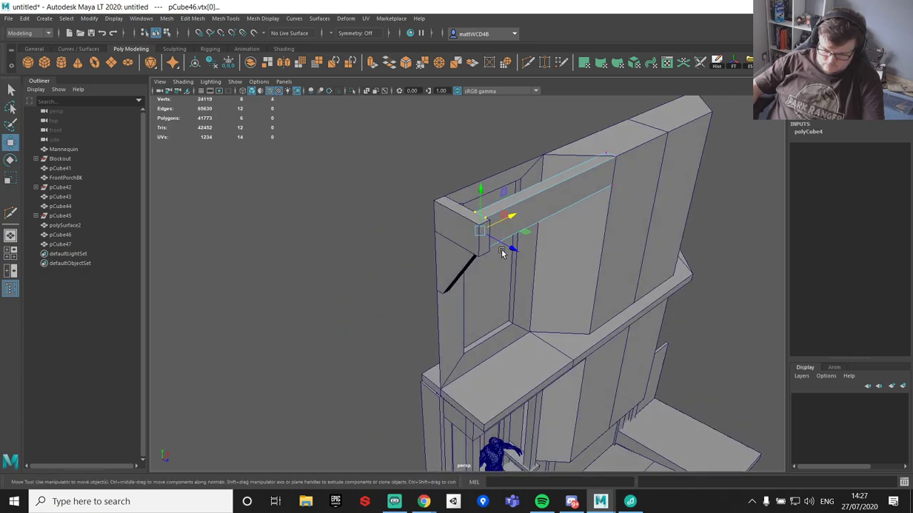
right_click_drag(460, 225, 461, 238)
mouse_move(458, 243)
left_mouse_down("alt")
mouse_move(406, 206)
mouse_move(459, 239)
left_mouse_up("alt")
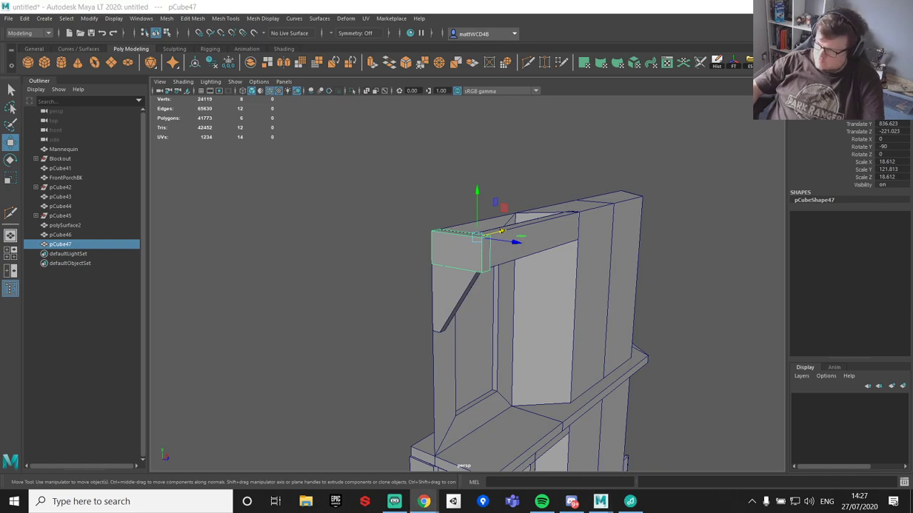
Duplicate the long lower beam, raise the copy above it, and stretch its end to the wall's far corner.
left_click(550, 227)
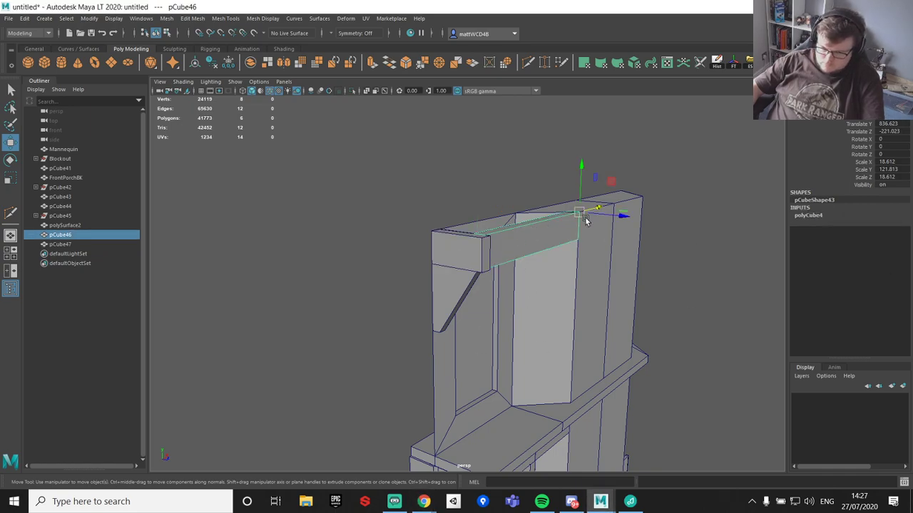
key("ctrl+d")
mouse_move(586, 221)
left_mouse_down()
mouse_move(583, 175)
mouse_move(576, 210)
left_mouse_up()
key("F9")
left_click(607, 221)
key("f")
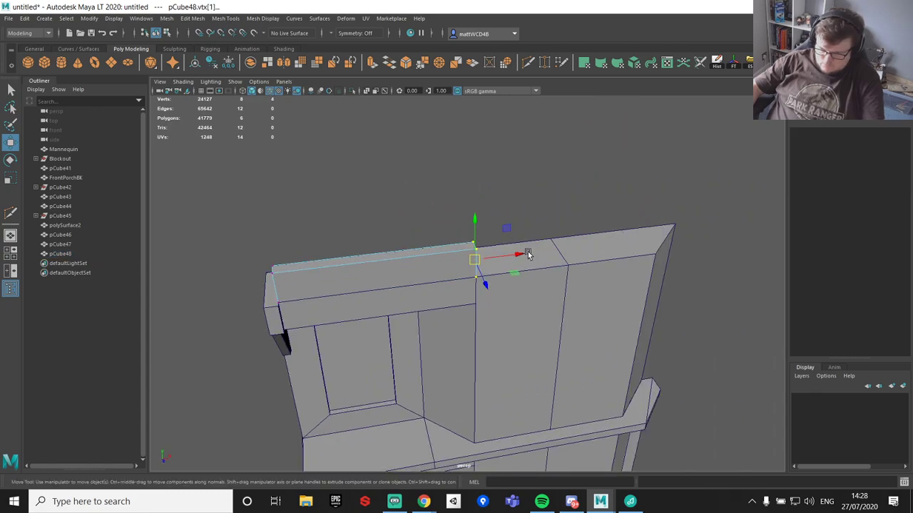
mouse_move(528, 255)
left_mouse_down()
mouse_move(656, 251)
mouse_move(631, 244)
mouse_move(618, 258)
mouse_move(515, 262)
left_mouse_up()
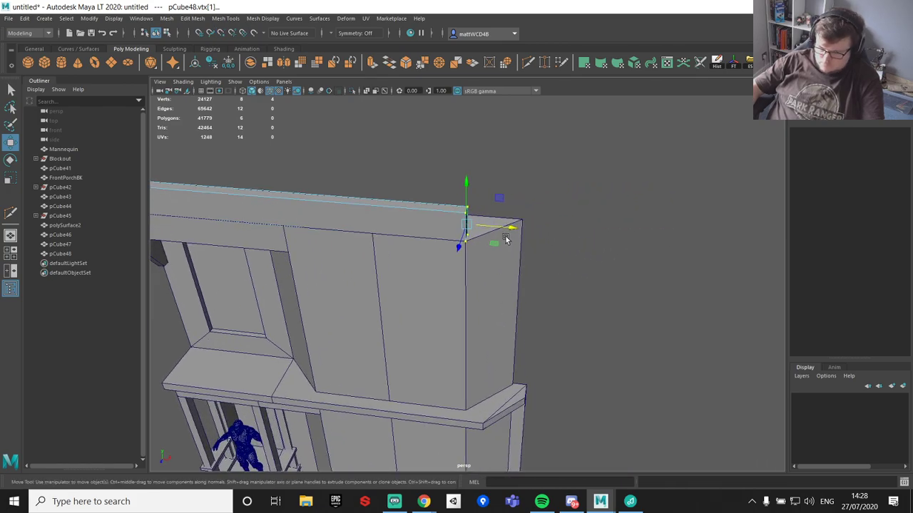
left_click_drag(509, 229, 516, 240)
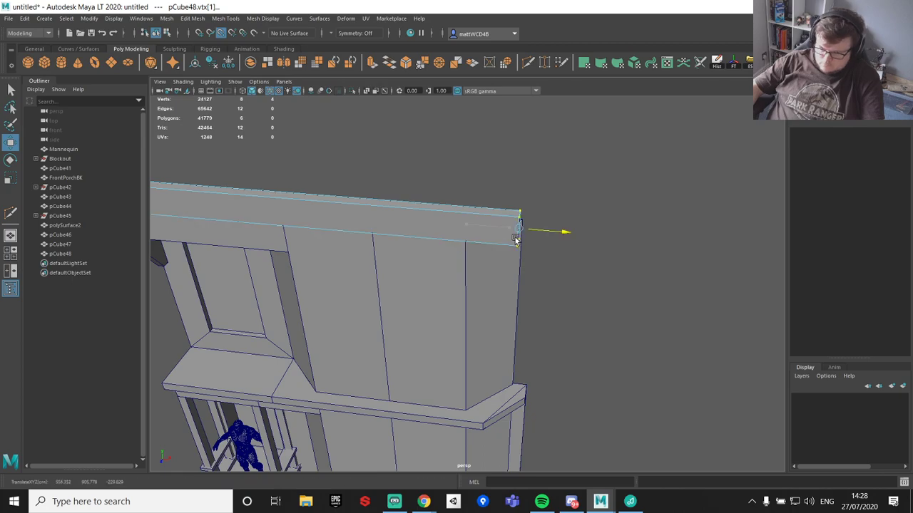
left_click_drag(503, 344, 479, 263, "alt")
key("F8")
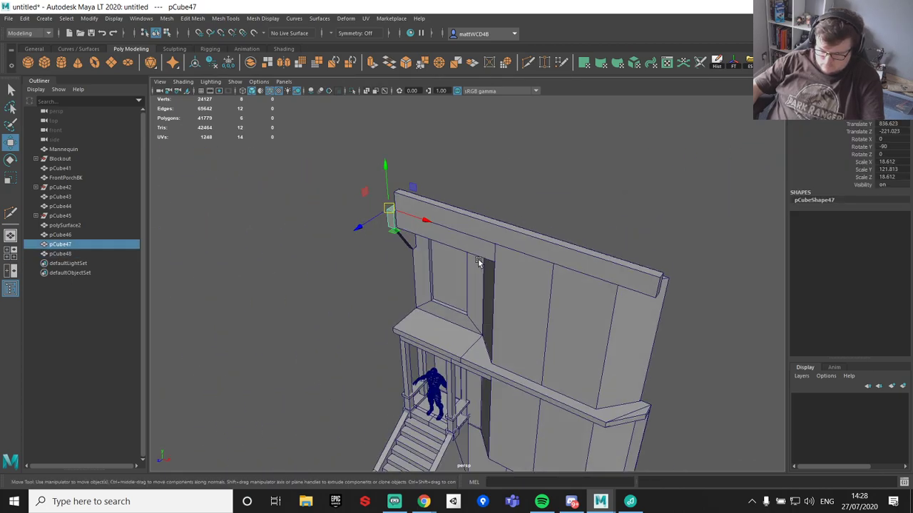
Duplicate the end block, place it at the beam's far end, lengthen it and raise it.
key("ctrl+d")
left_click_drag(401, 214, 475, 302)
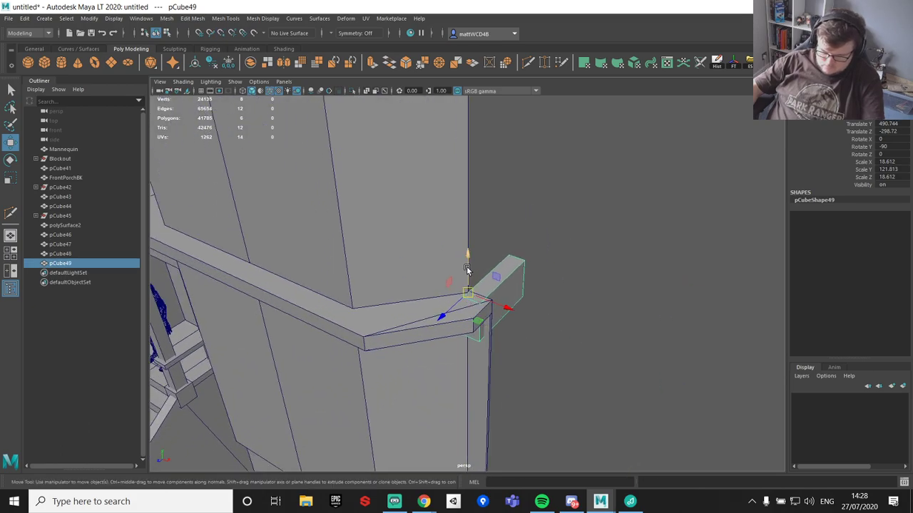
mouse_move(467, 269)
left_mouse_down()
mouse_move(469, 187)
mouse_move(482, 261)
left_mouse_up()
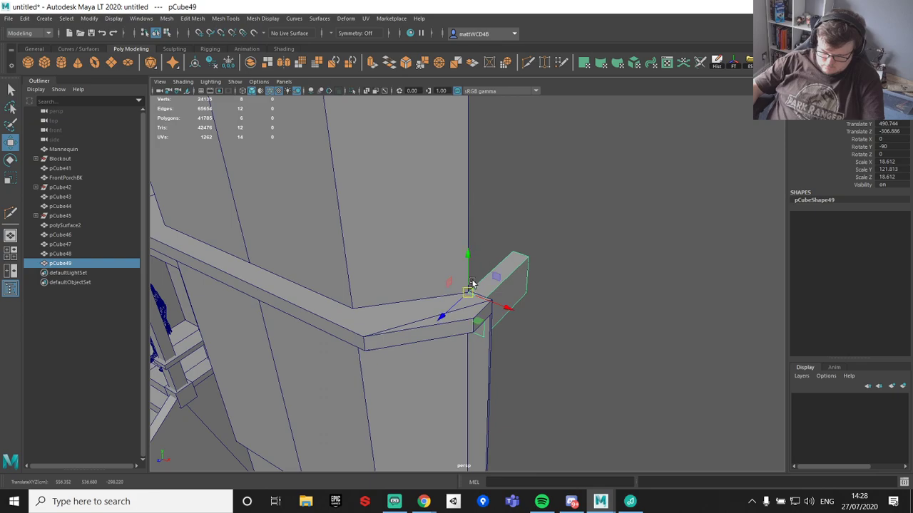
key("q")
right_click_drag(497, 285, 503, 265)
left_click(508, 294)
key("w")
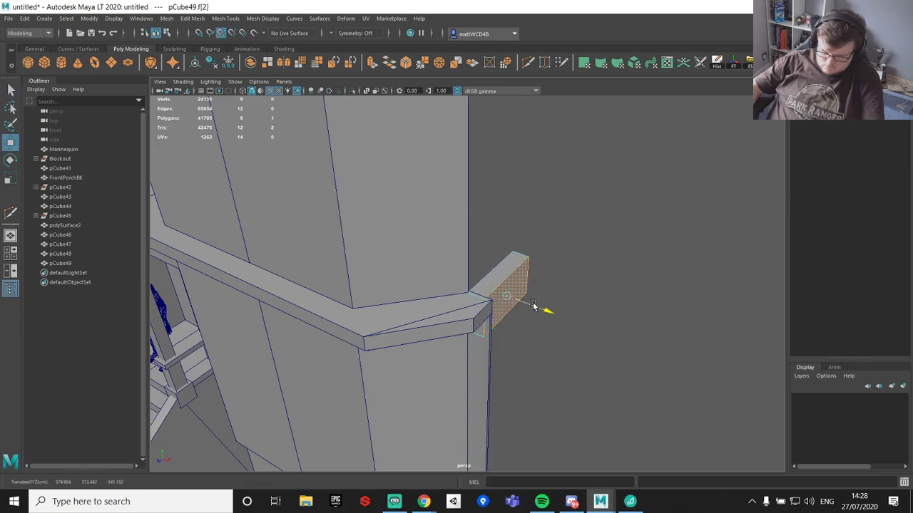
left_click_drag(533, 306, 539, 308)
key("q")
key("F8")
key("w")
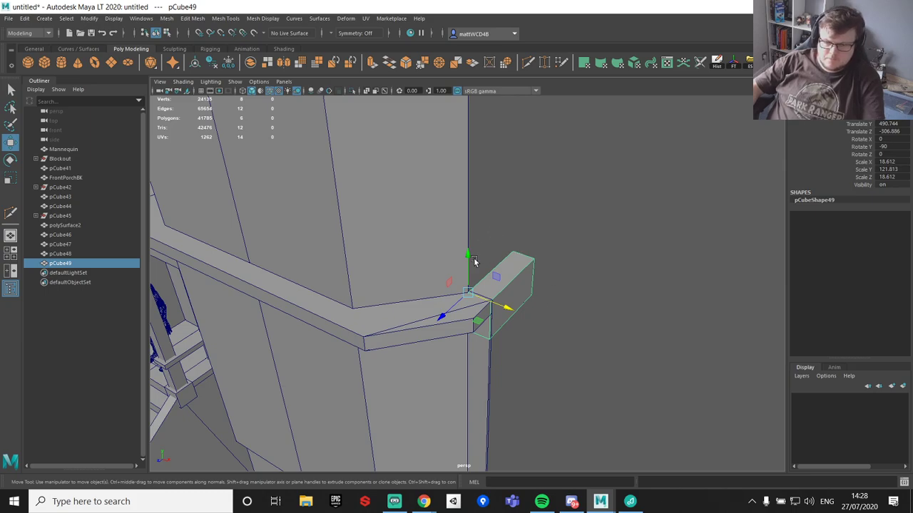
left_click_drag(474, 262, 474, 187)
Snap the copied block's pivot to its lower corner and seat it on the ledge corner.
key("d")
key("v")
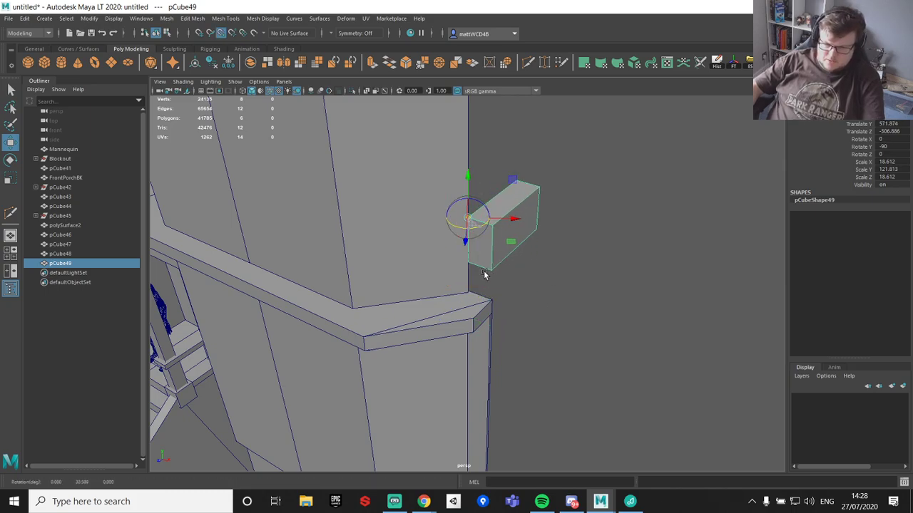
left_click_drag(468, 219, 492, 270)
left_click(510, 287)
left_click(500, 250)
key("d")
key("d")
left_click(495, 286)
left_click(492, 264)
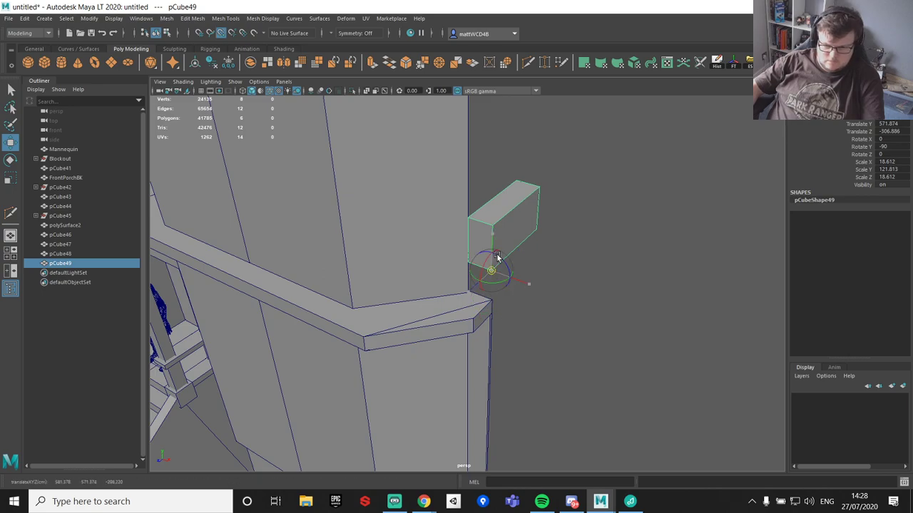
left_click_drag(492, 277, 491, 303)
left_click(517, 187)
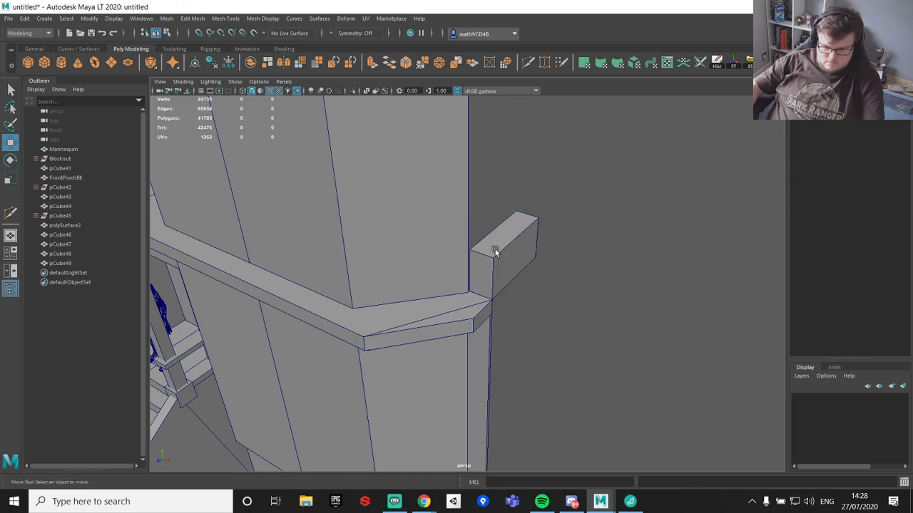
left_click(495, 249)
Push the wall's vertical corner edge out to meet the corner block.
left_click_drag(495, 249, 459, 247, "alt")
right_click_drag(458, 247, 475, 197)
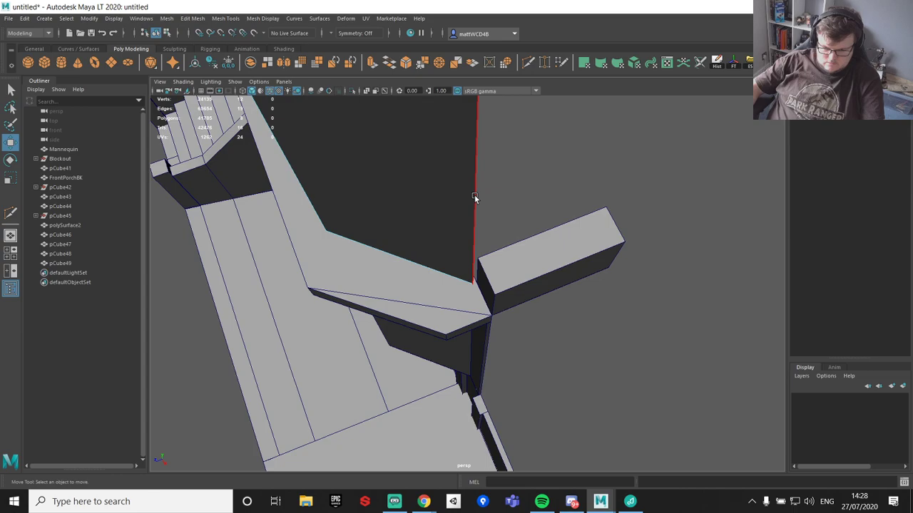
left_click(475, 204)
left_click_drag(432, 165, 472, 151)
key("q")
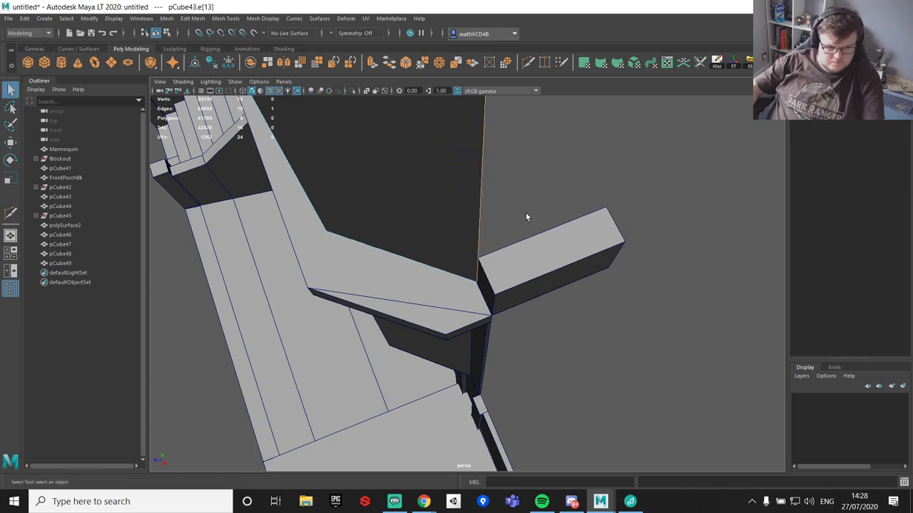
Raise the corner block's top face to form a tall corner column.
left_click(547, 265)
mouse_move(546, 242)
right_mouse_down()
mouse_move(549, 267)
mouse_move(555, 255)
right_mouse_up()
left_click(555, 255)
left_click_drag(555, 254, 477, 78, "alt")
key("w")
left_click_drag(476, 124, 463, 227, "alt")
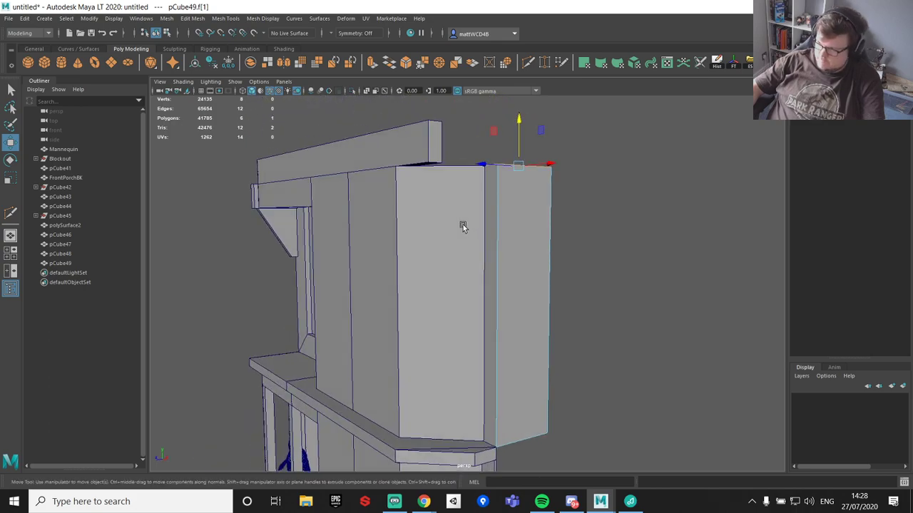
left_click(276, 200)
Duplicate the small box, slide it across the wall top, and fit its end against the corner post.
key("ctrl+d")
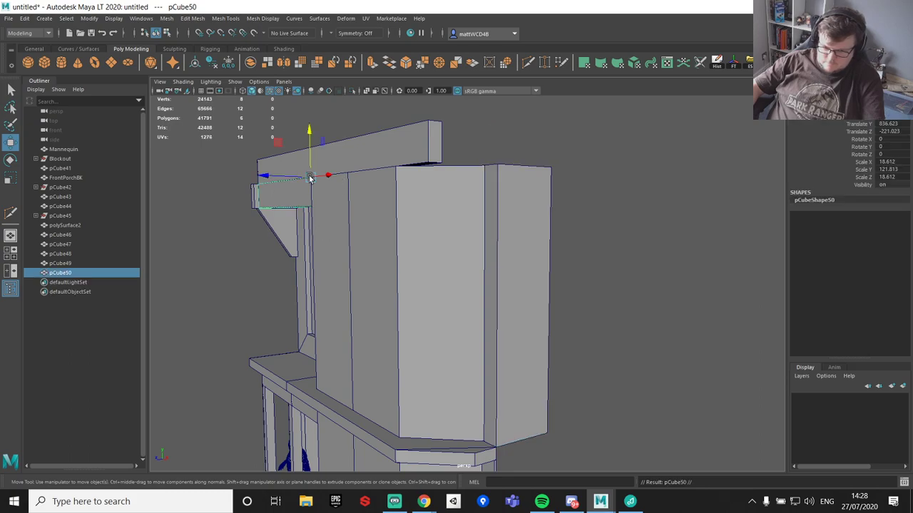
left_click_drag(328, 175, 544, 211)
key("d")
key("q")
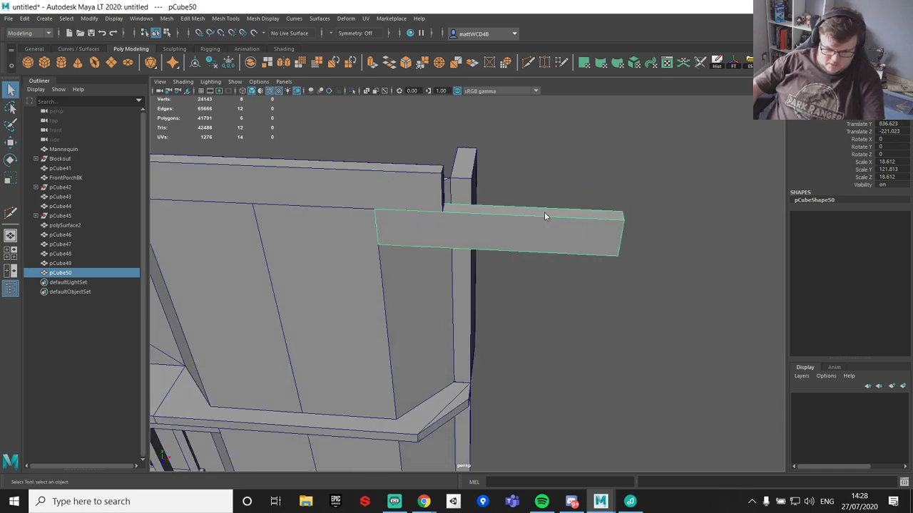
key("w")
left_click_drag(560, 160, 467, 227)
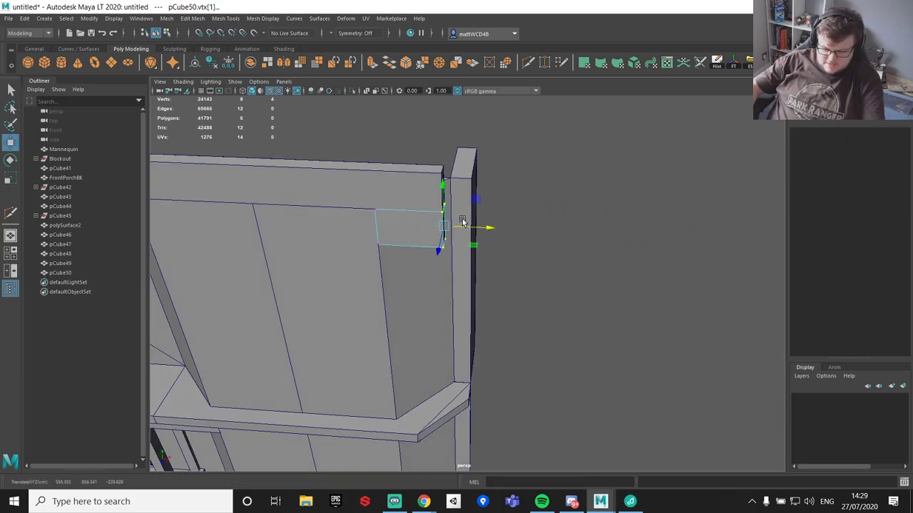
left_click_drag(645, 235, 477, 183, "alt")
key("F8")
key("q")
Duplicate the top beam, set its pivot at the right-end corner, and raise the copy.
left_click(480, 172)
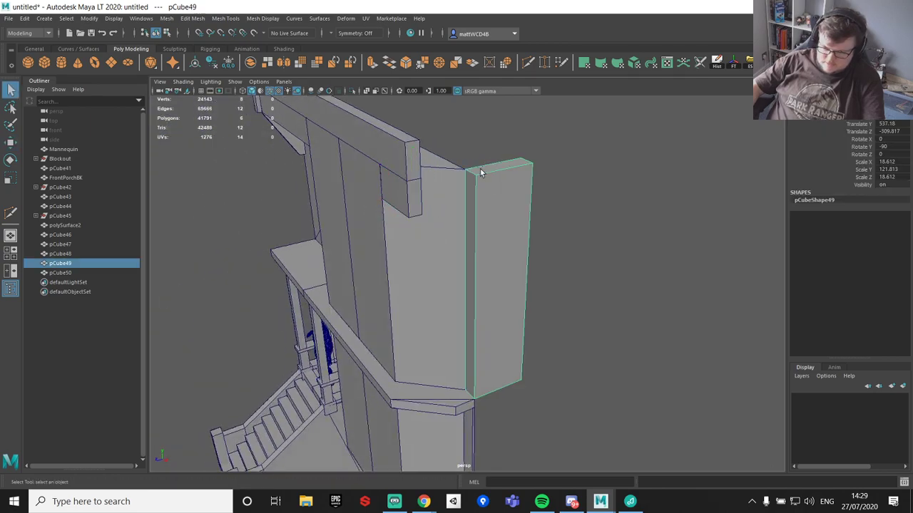
scroll(287, 187, "down", 3)
left_click(341, 183)
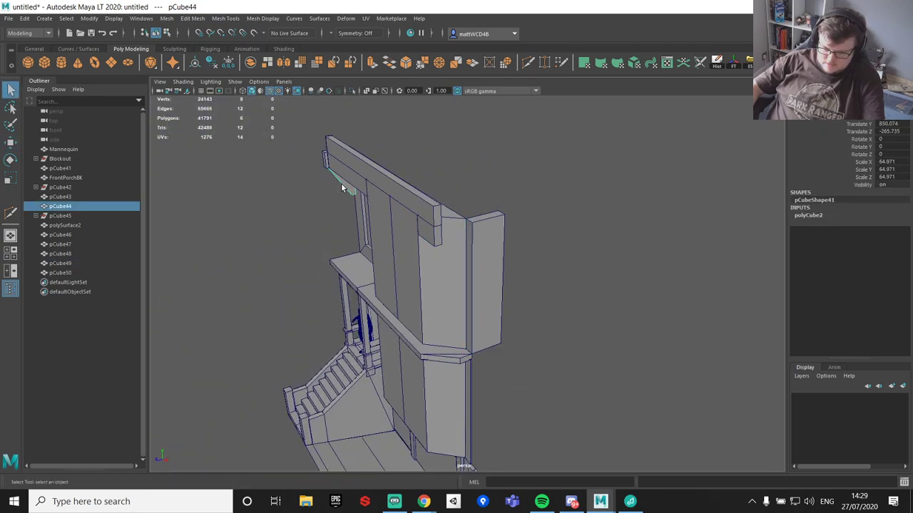
key("w")
key("ctrl+d")
key("d")
left_click_drag(484, 251, 468, 218)
left_click_drag(428, 246, 499, 205, "alt")
scroll(464, 202, "up", 2)
scroll(509, 205, "up", 2)
key("q")
left_click_drag(503, 214, 454, 204, "alt")
Stretch the corner block's end vertices outward along X.
right_click_drag(405, 205, 367, 202)
left_click_drag(445, 178, 417, 239)
key("w")
mouse_move(420, 193)
left_mouse_down()
mouse_move(440, 203)
mouse_move(430, 193)
left_mouse_up()
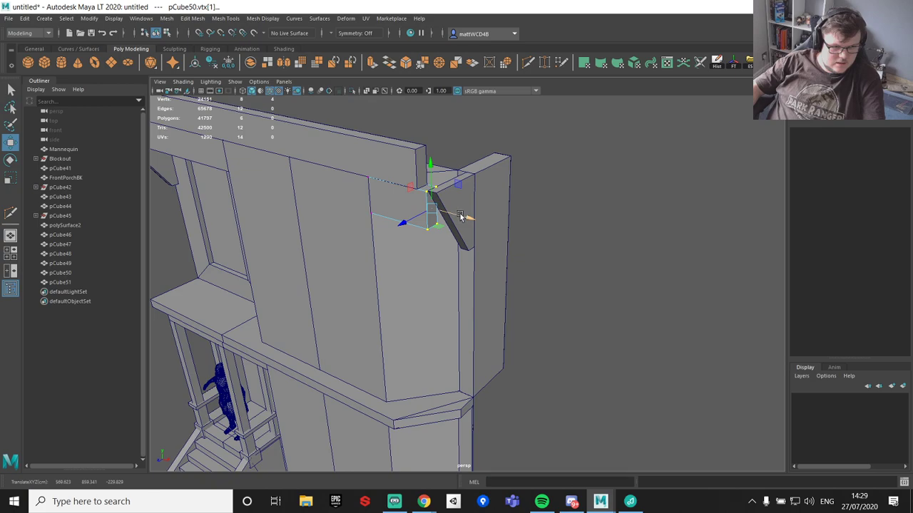
Insert an edge loop on the slanted corner beam and shift it so the upper section stands vertical.
left_click(471, 237)
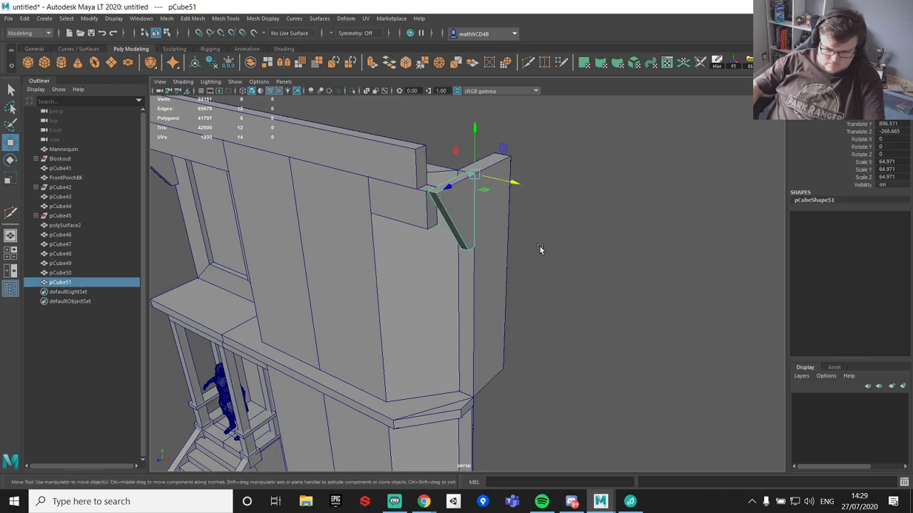
left_click_drag(540, 251, 506, 236, "alt")
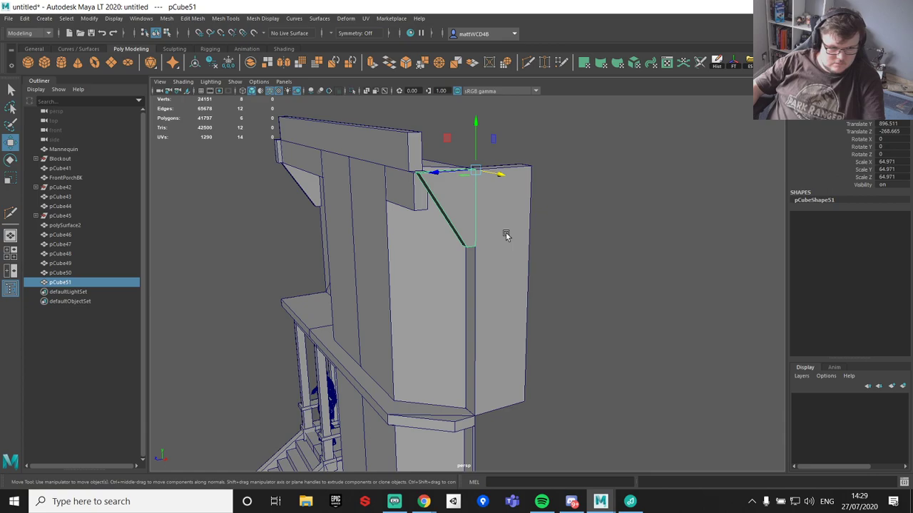
scroll(435, 192, "up", 3)
left_click_drag(434, 192, 457, 198, "alt")
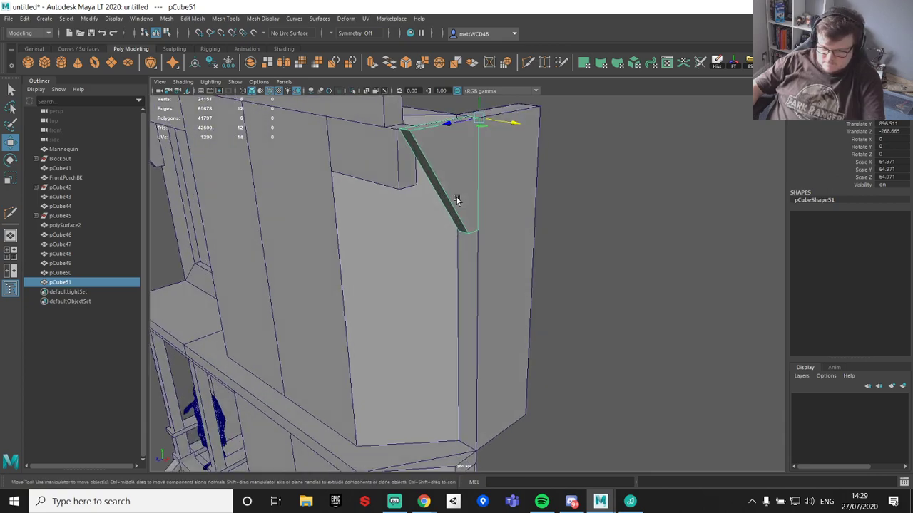
right_click_drag(457, 198, 443, 176, "shift")
left_click(438, 181)
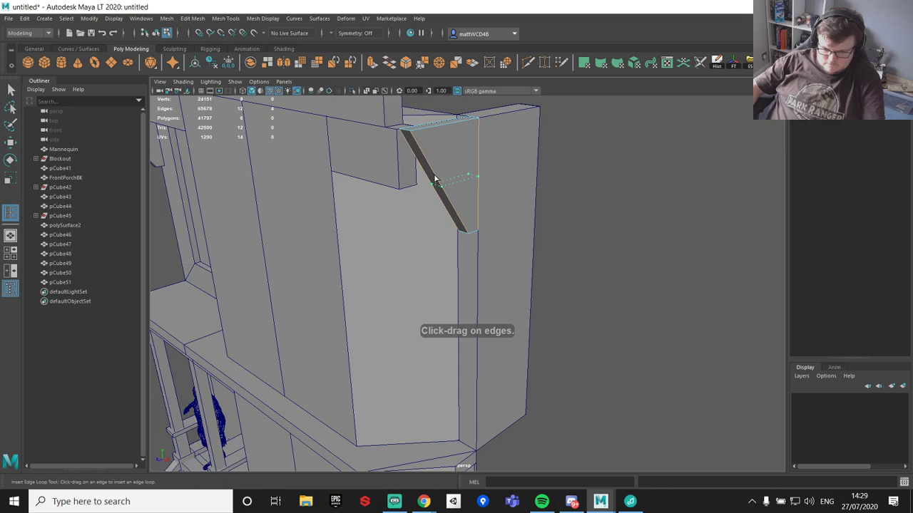
key("w")
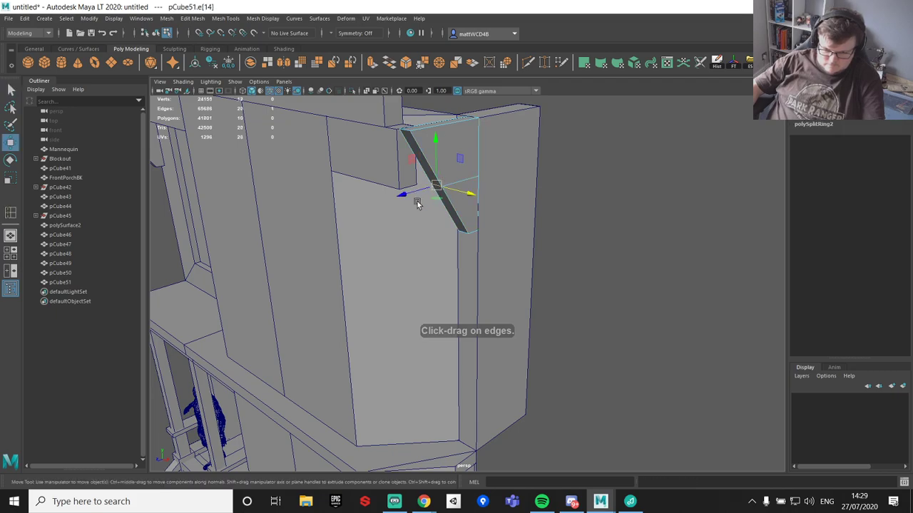
left_click_drag(418, 197, 402, 198)
key("q")
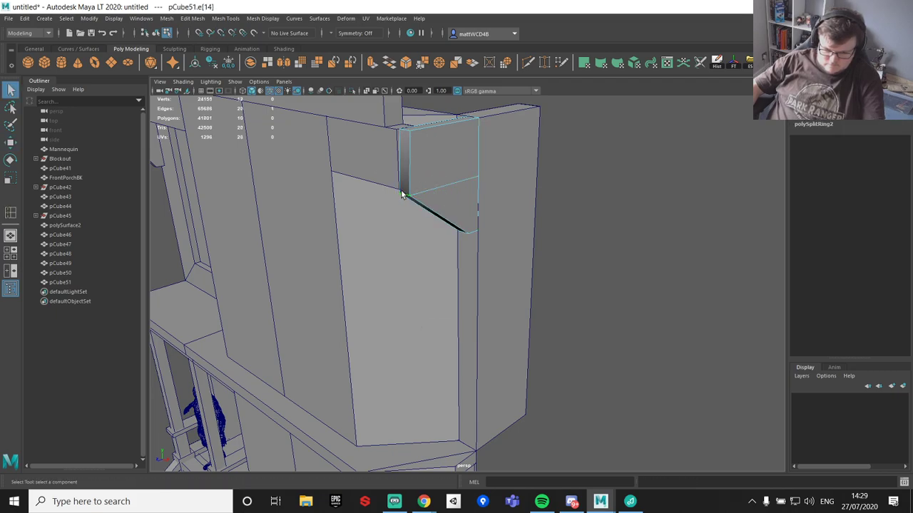
Select the edge at the panel's top and check it with the Move and Scale tools.
left_click(416, 132)
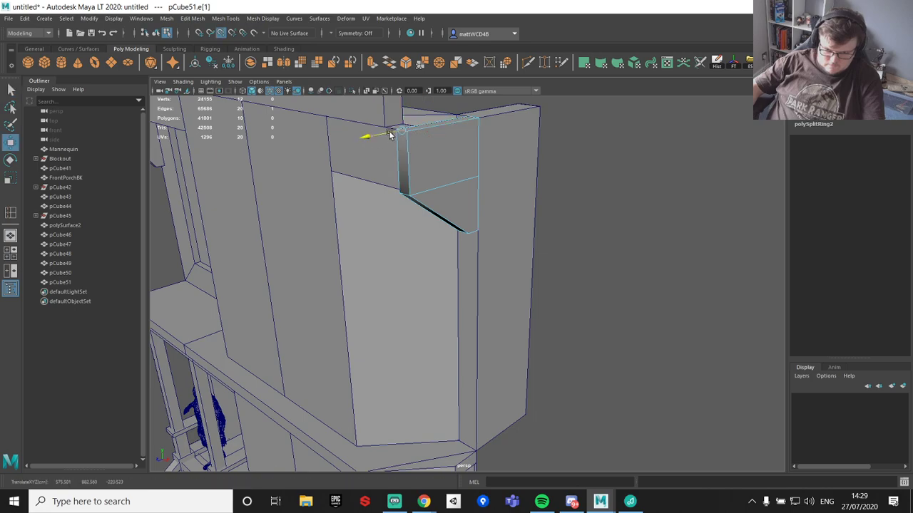
left_click(435, 128)
key("w")
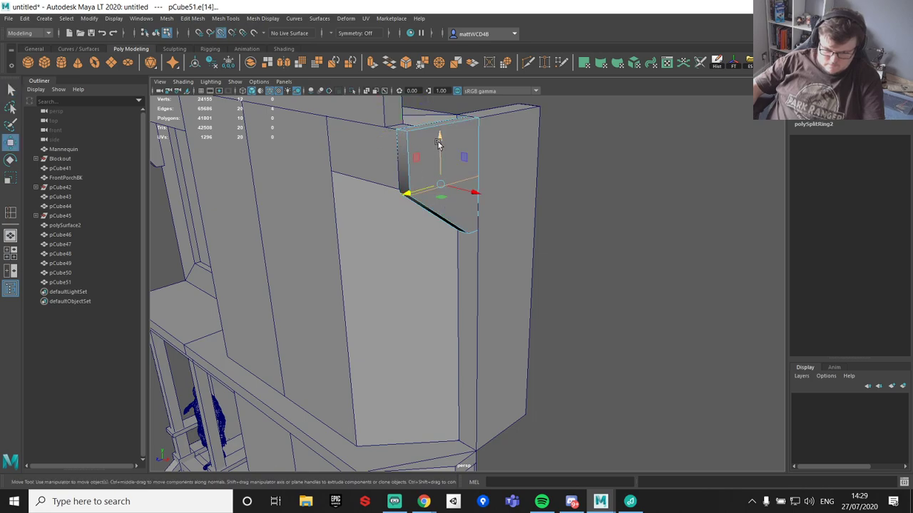
key("r")
key("w")
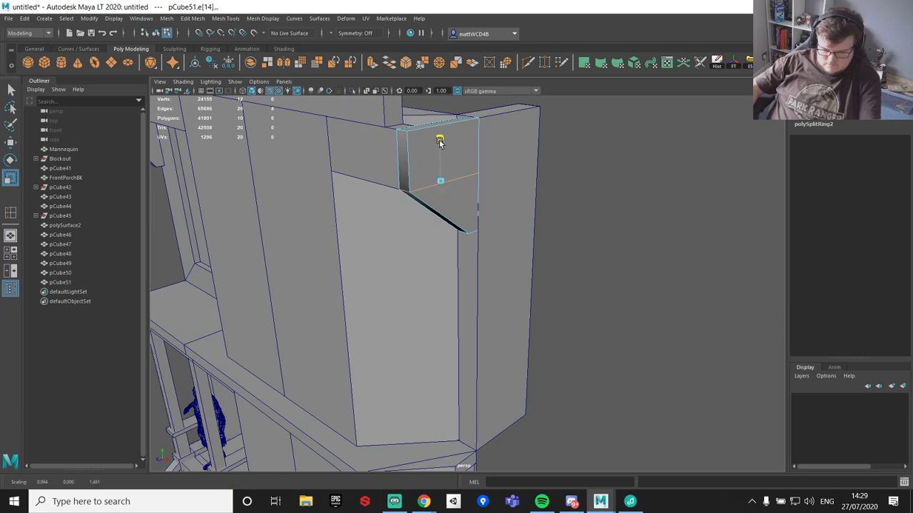
key("q")
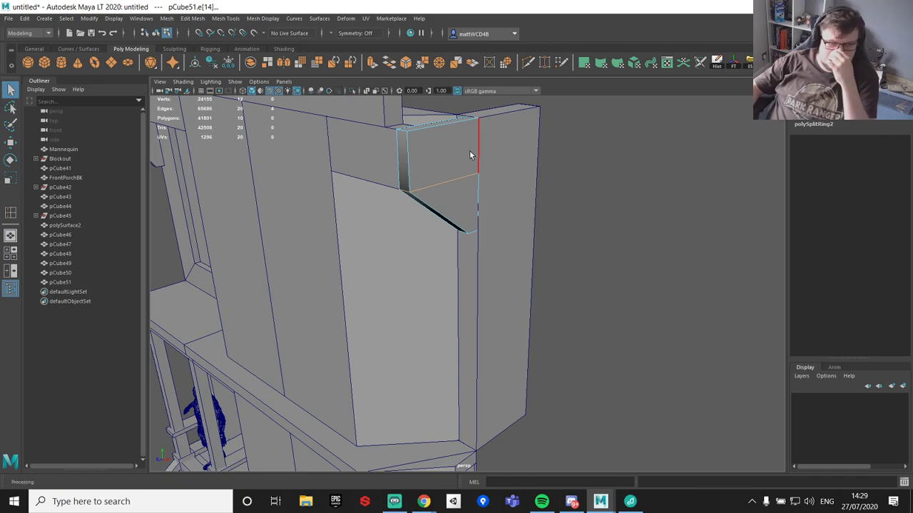
Shift the thin pillar's left column of vertices along one axis.
key("F8")
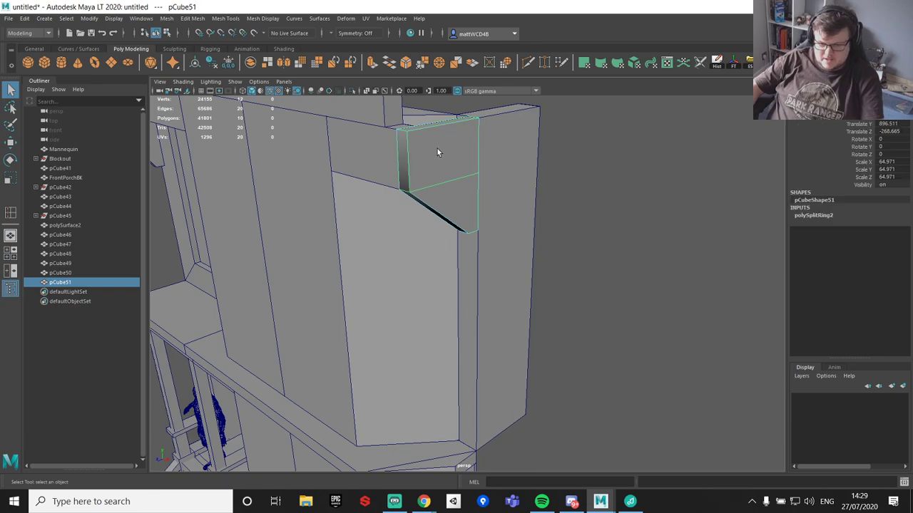
left_click(504, 162)
left_click_drag(504, 162, 460, 202, "alt")
right_click_drag(465, 197, 441, 135)
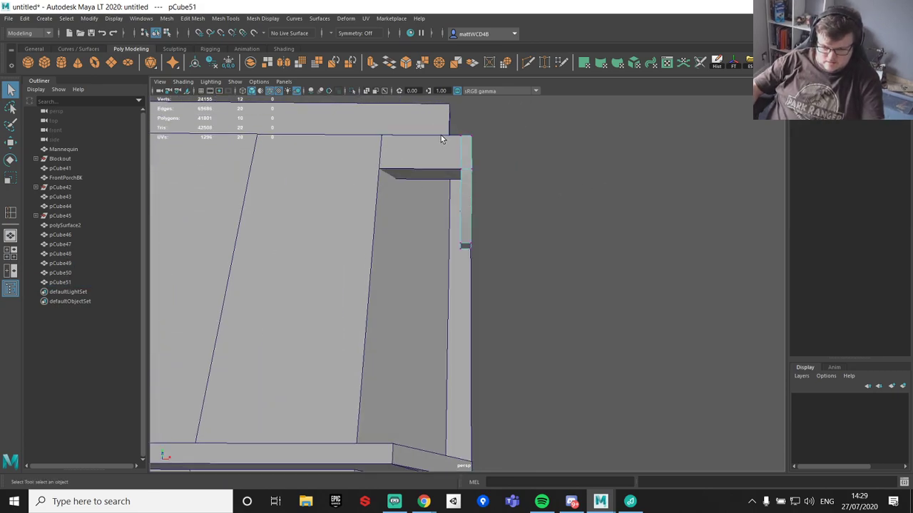
left_click_drag(441, 135, 462, 265)
key("w")
left_click_drag(490, 193, 444, 171)
key("q")
Nudge the top block's upper vertices to tidy the corner.
left_click(414, 157)
key("w")
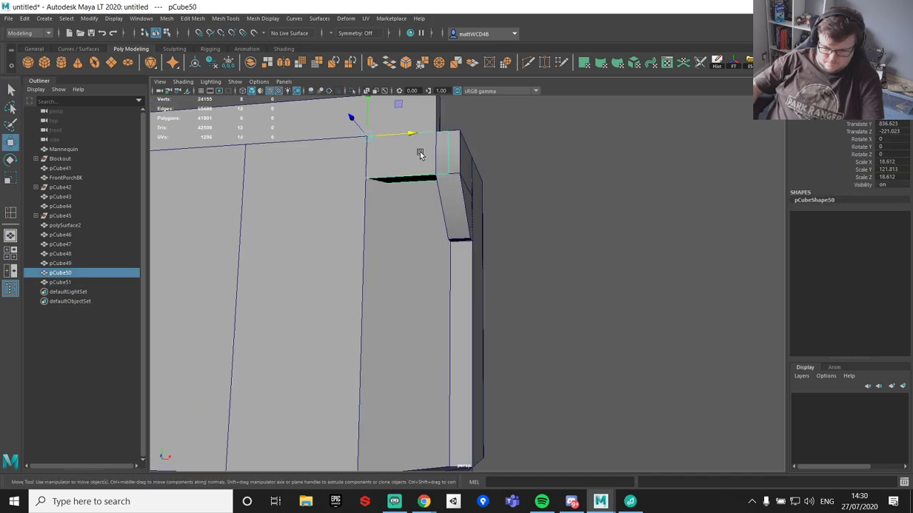
right_click_drag(418, 151, 426, 142)
left_click_drag(428, 109, 503, 259)
left_click_drag(450, 122, 449, 142)
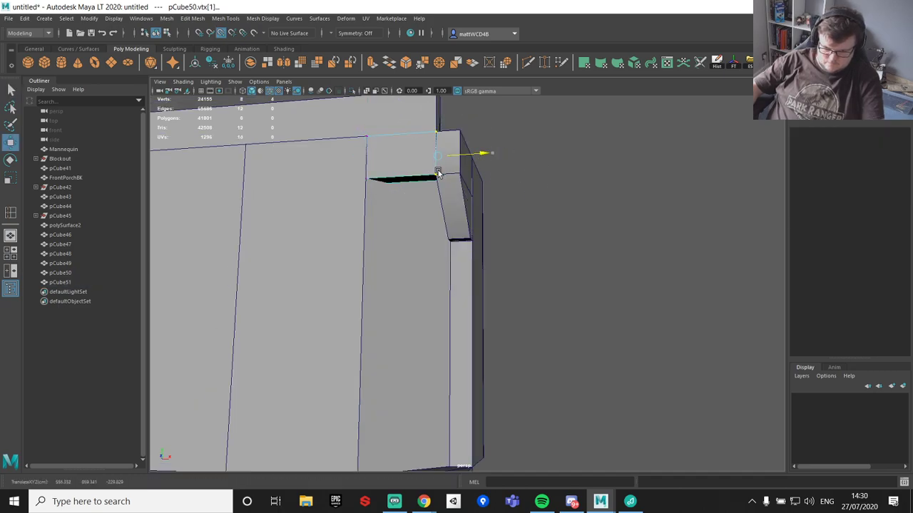
left_click_drag(499, 164, 413, 209, "alt")
key("q")
key("F8")
Select the end face of the long top beam pCube48 in face mode.
left_click(432, 209)
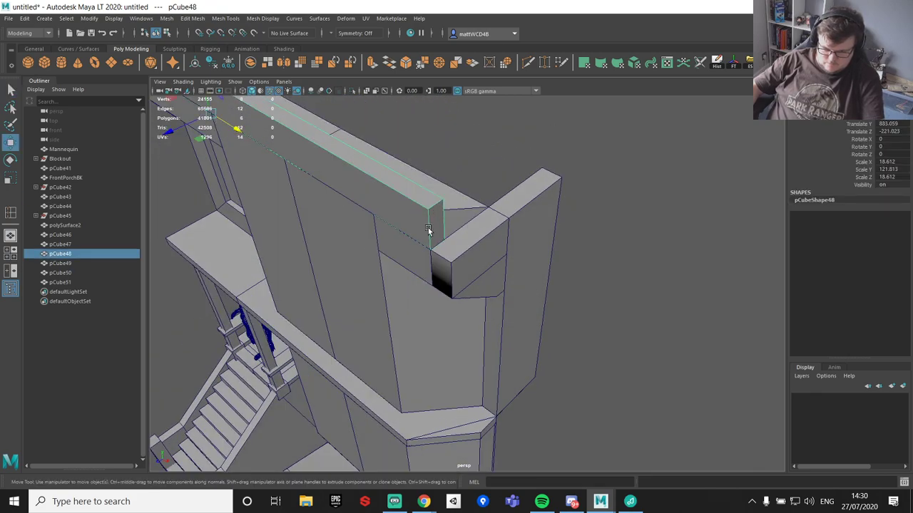
right_click(428, 216)
left_click(428, 240)
left_click(434, 214)
left_click_drag(433, 214, 454, 200, "alt")
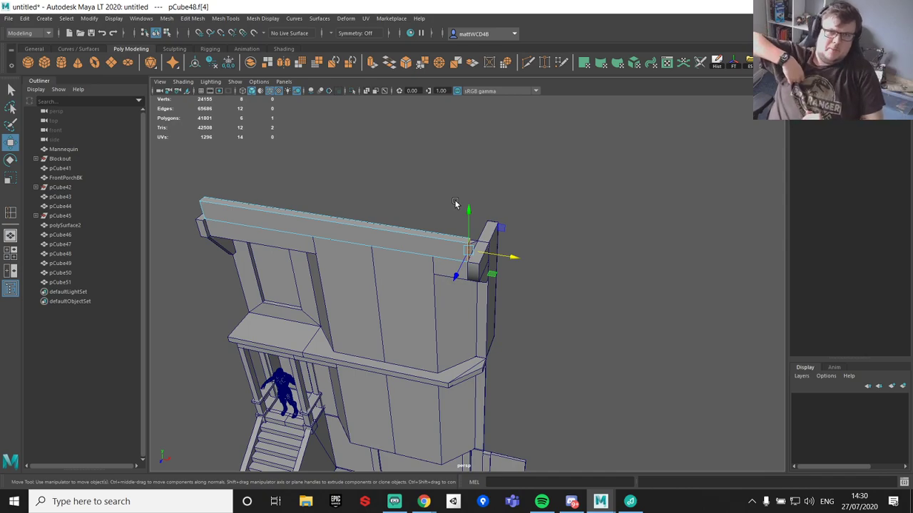
Extrude the corner piece's top face and pull it upward.
scroll(510, 256, "up", 5)
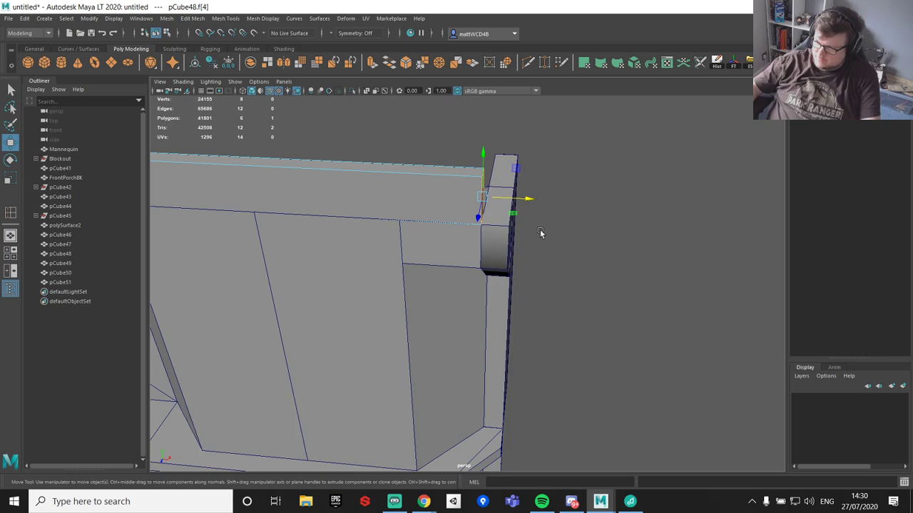
left_click_drag(568, 236, 530, 229, "alt")
right_click_drag(479, 204, 483, 230)
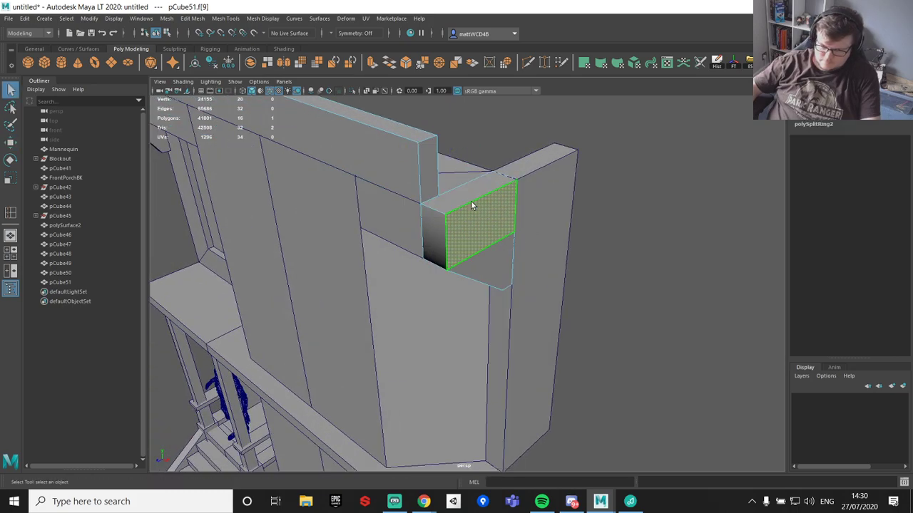
right_click_drag(497, 189, 522, 176)
right_click_drag(484, 217, 464, 174)
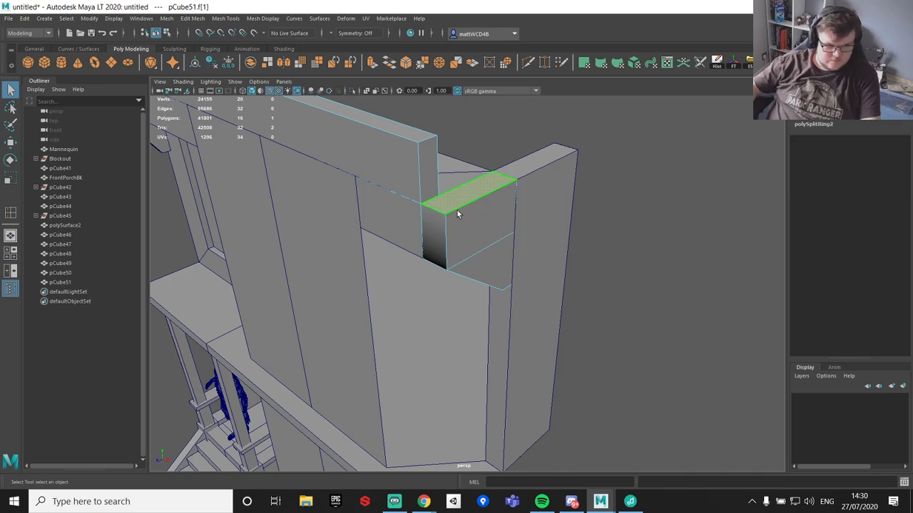
key("ctrl+e")
left_click_drag(475, 201, 482, 141)
key("q")
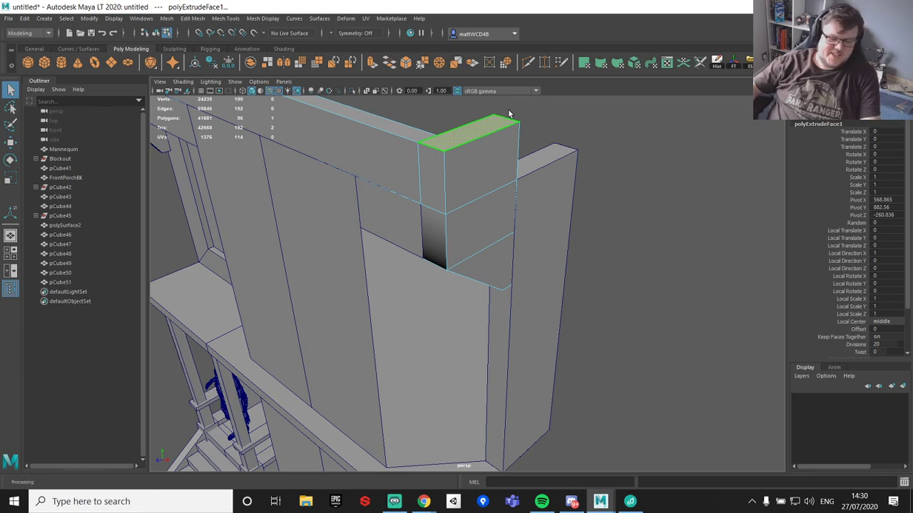
Extrude the column top again and slide its top edge to slant the cap.
left_click_drag(508, 110, 561, 224, "alt")
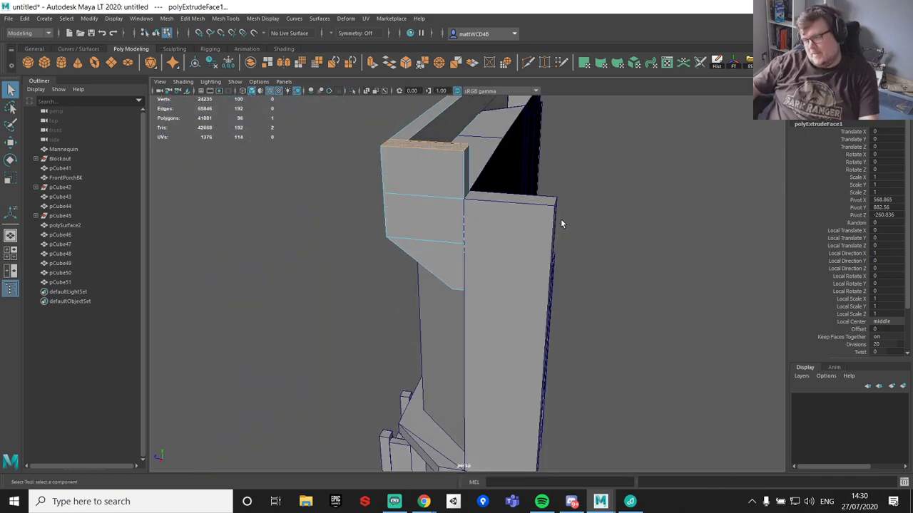
left_click_drag(504, 195, 471, 156, "alt")
left_click(470, 169)
key("ctrl+e")
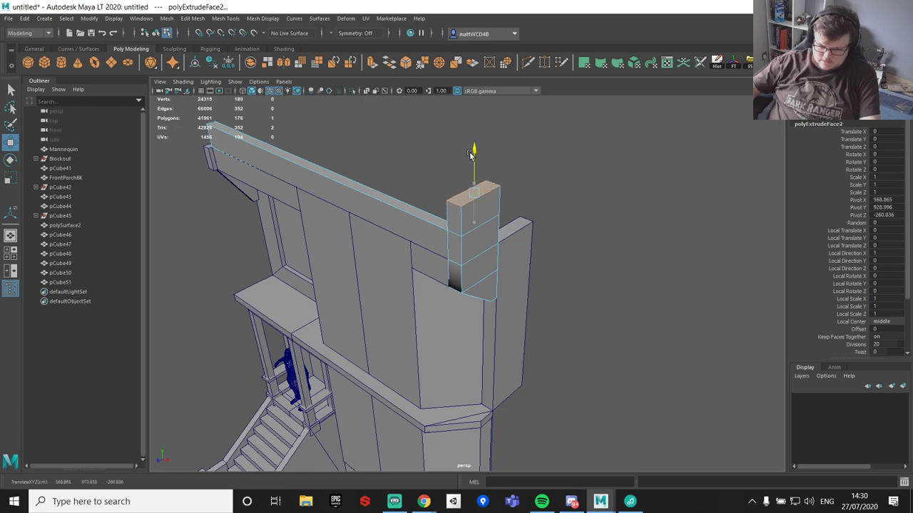
left_click(453, 217)
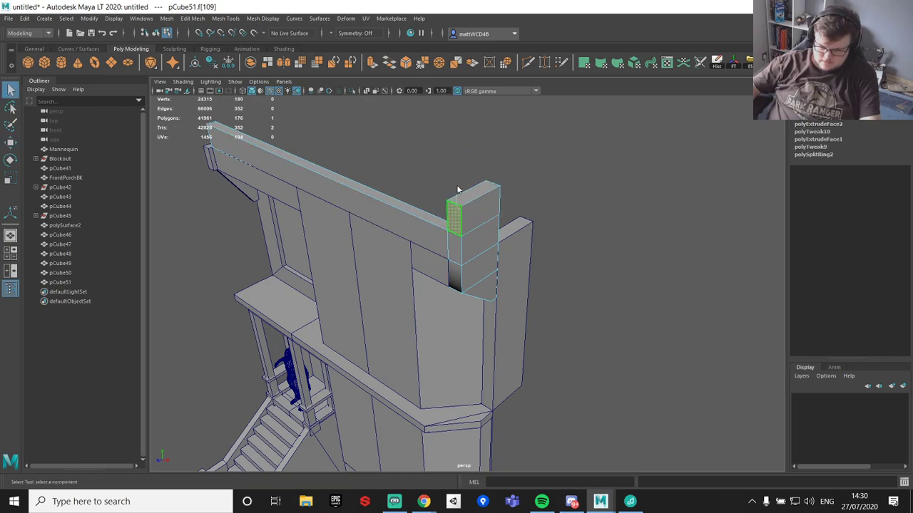
key("F10")
left_click(464, 191)
left_click_drag(429, 218, 418, 222)
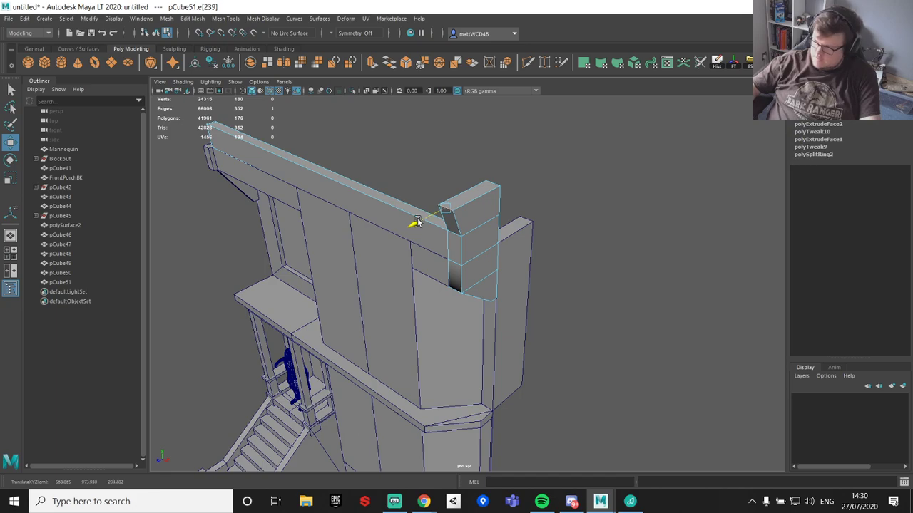
key("F11")
Extrude the top face once more and pull it up to lengthen the post.
key("q")
left_click(464, 193)
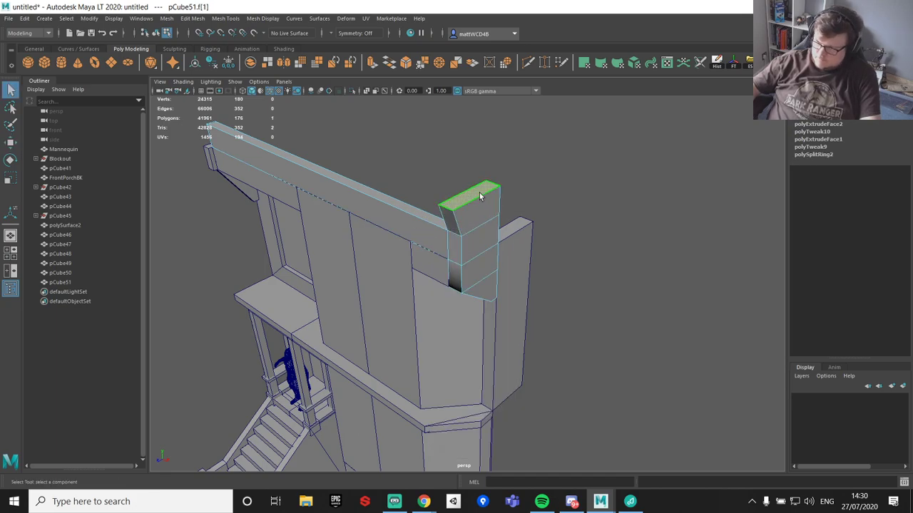
key("ctrl+e")
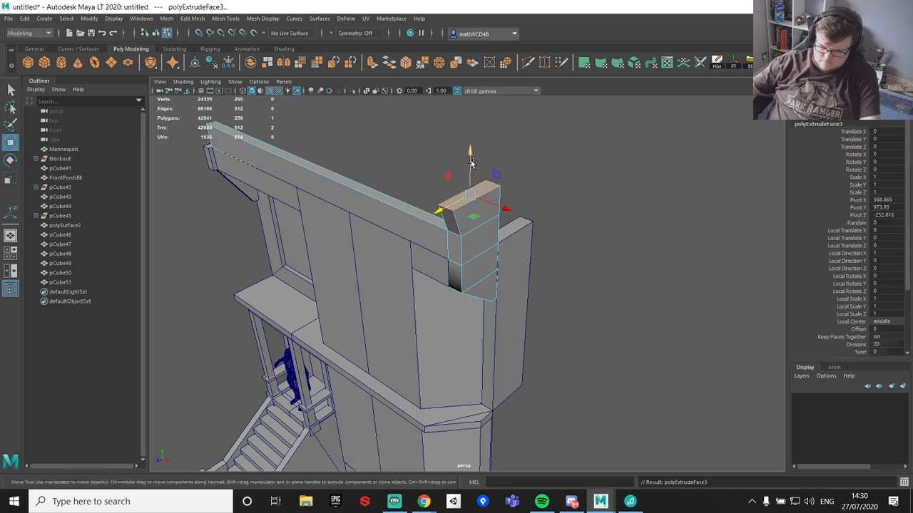
left_click_drag(471, 161, 506, 247)
Duplicate the top-right corner post and slide the copy to the wall's left end.
left_click_drag(371, 205, 391, 228, "alt")
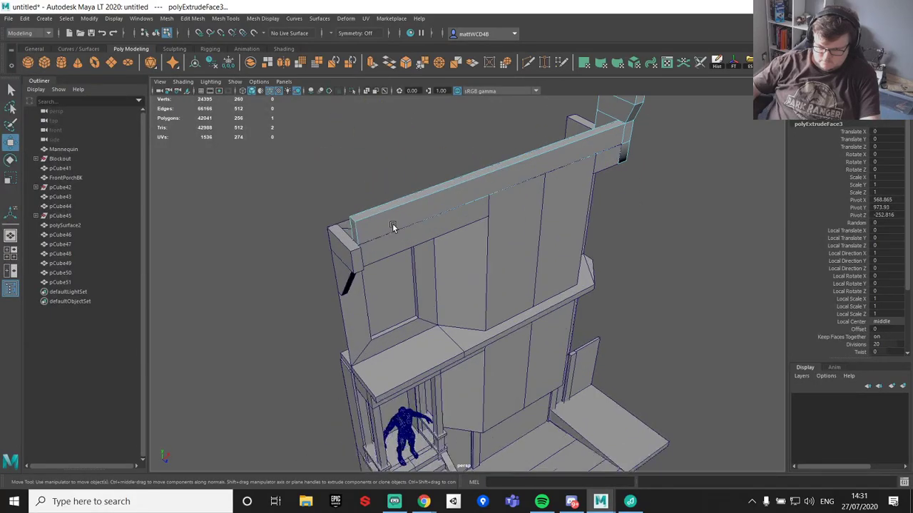
scroll(392, 228, "up", 5)
left_click(469, 183)
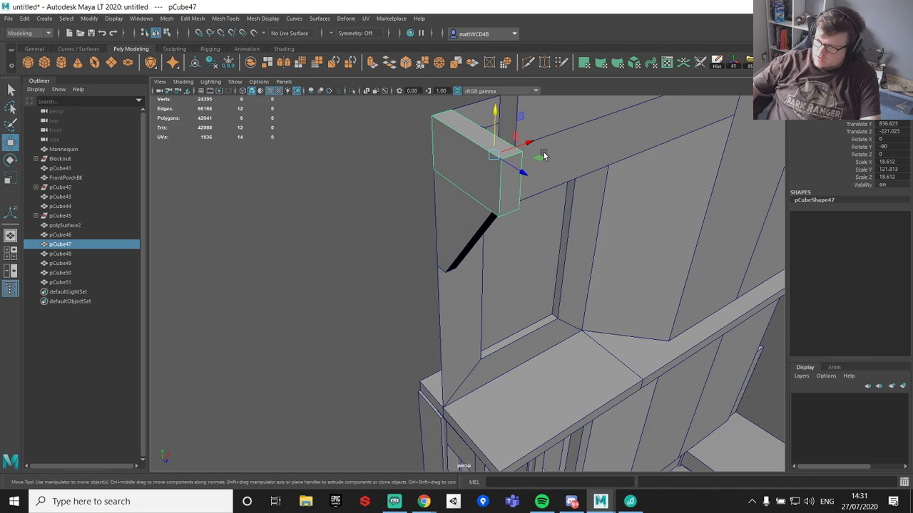
left_click_drag(543, 155, 570, 164, "alt")
left_click(576, 161)
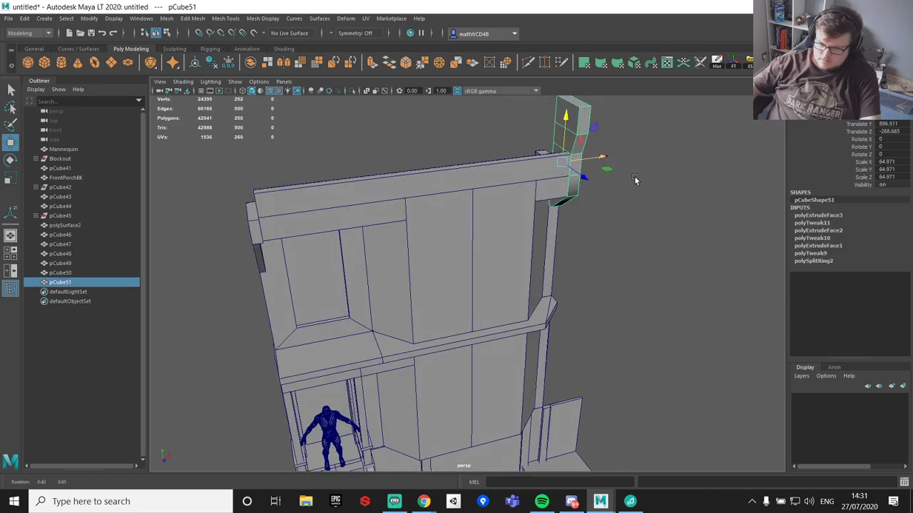
left_click_drag(635, 177, 632, 187, "alt")
key("ctrl+d")
left_click_drag(551, 181, 321, 178)
scroll(525, 174, "up", 3)
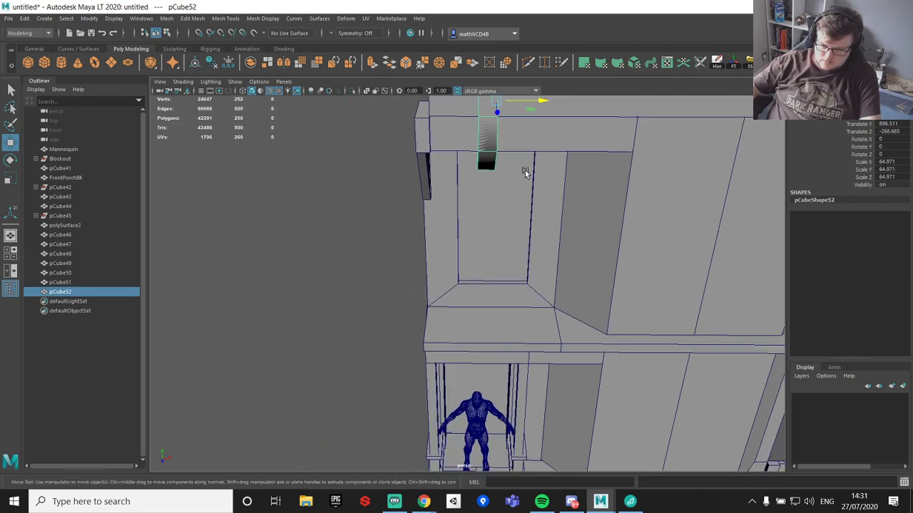
left_click_drag(525, 173, 554, 221, "alt")
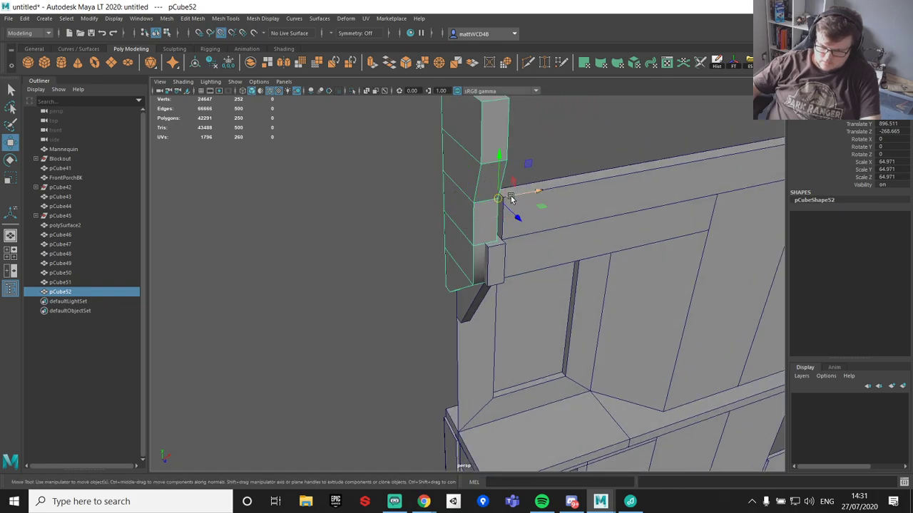
Delete the two stray wall panel pieces, pCube47 and pCube44.
left_click(492, 263)
left_click_drag(492, 262, 475, 242, "alt")
left_click(450, 228, "shift")
key("Delete")
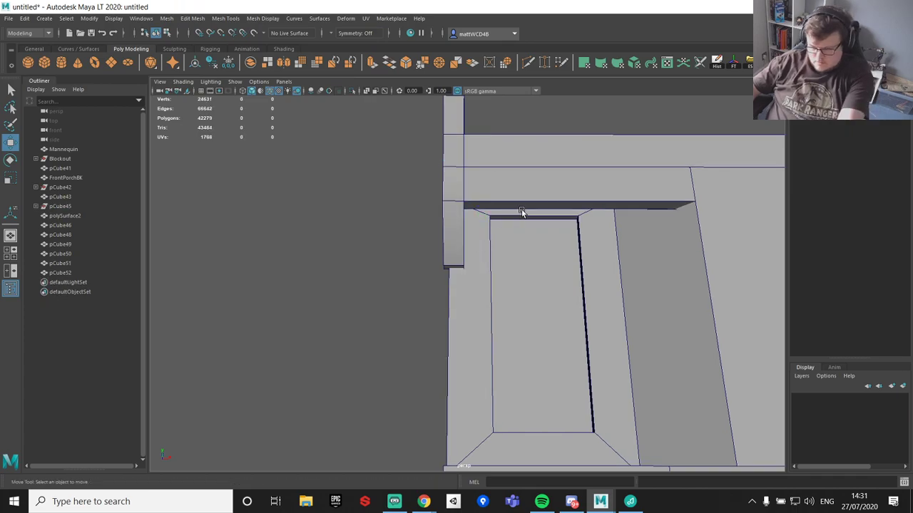
Adjust the new post pCube52 so its left edge aligns with the panel edge.
left_click(454, 196)
right_click_drag(454, 196, 406, 188)
scroll(457, 206, "down", 2)
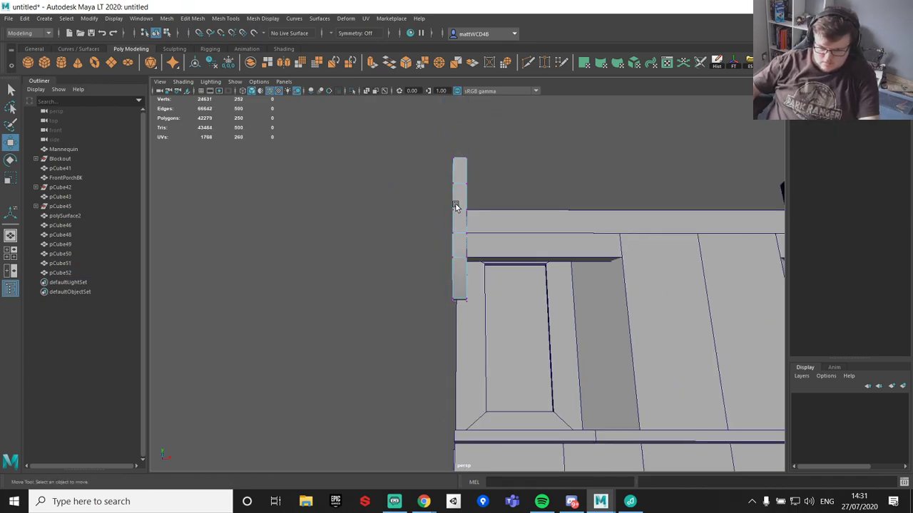
key("q")
left_click_drag(425, 131, 458, 308)
key("w")
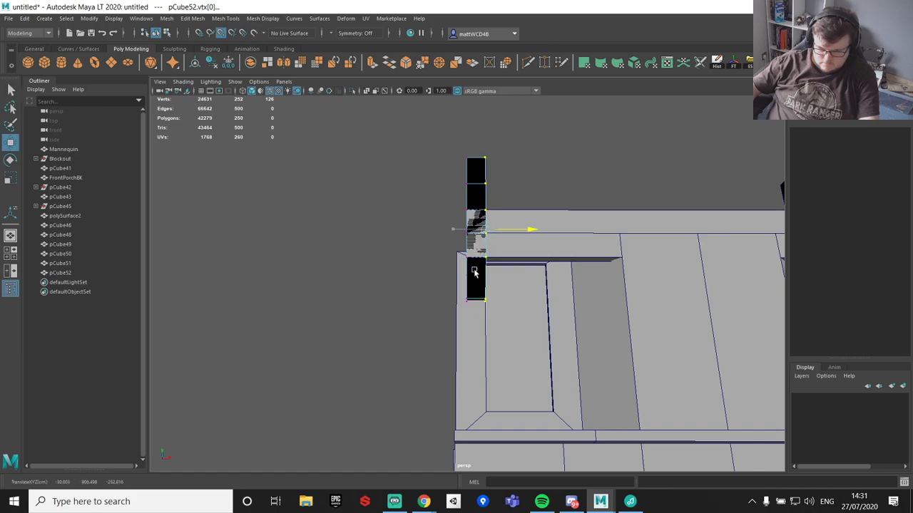
middle_click_drag(450, 310, 457, 258)
key("q")
left_click_drag(513, 264, 503, 364, "alt")
key("w")
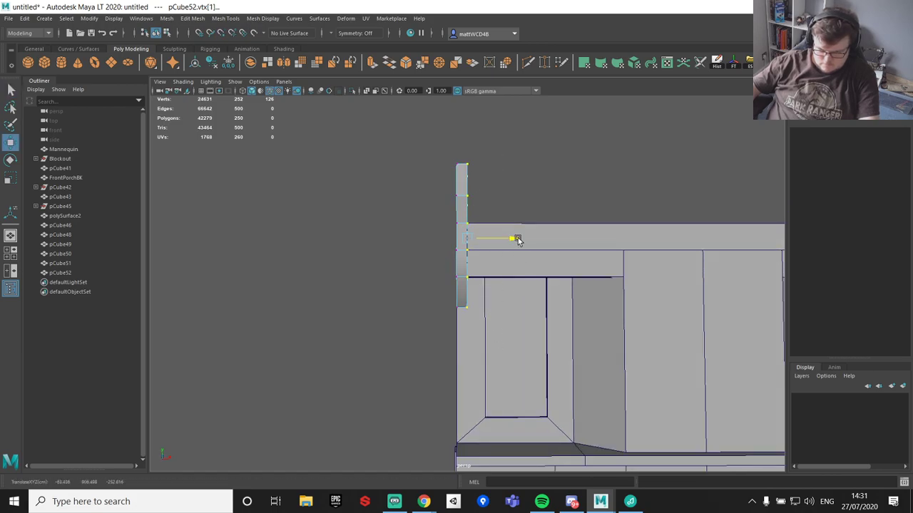
left_click_drag(516, 238, 523, 241)
key("ctrl+z")
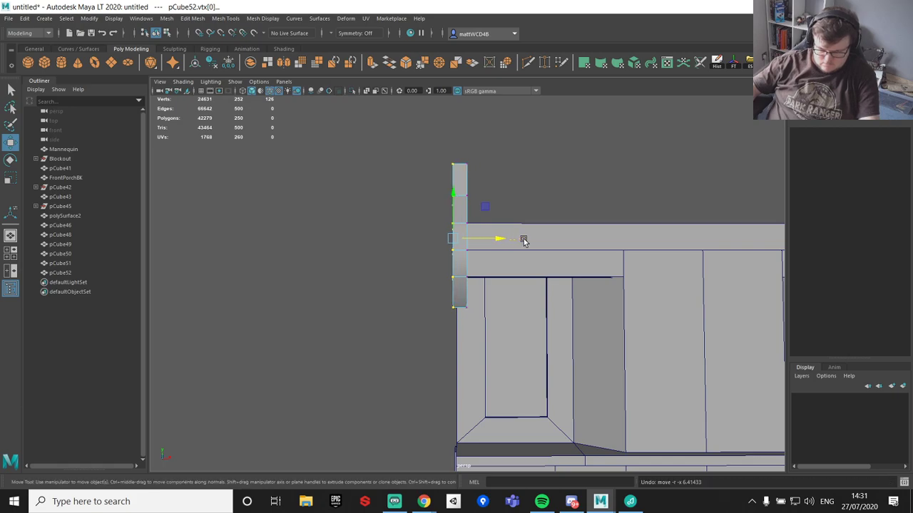
right_click_drag(441, 189, 461, 178)
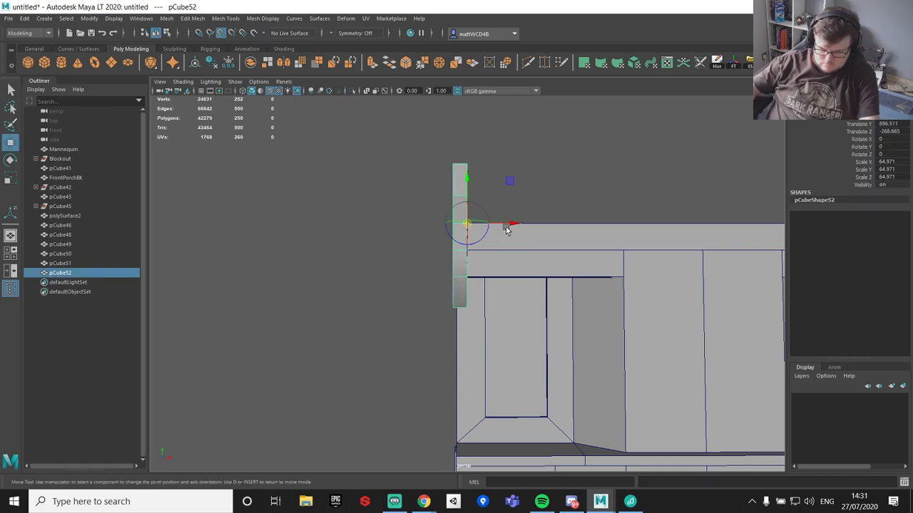
left_click_drag(446, 223, 464, 258)
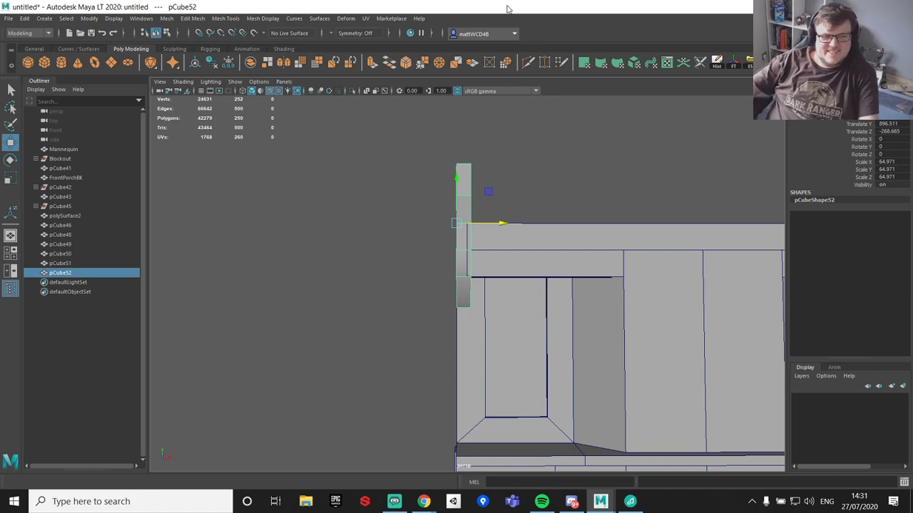
Select the corner vertices of the panel pieces beneath the cornice.
left_click(537, 204)
left_click(507, 250)
right_click_drag(512, 241, 429, 227)
left_click_drag(426, 184, 495, 318)
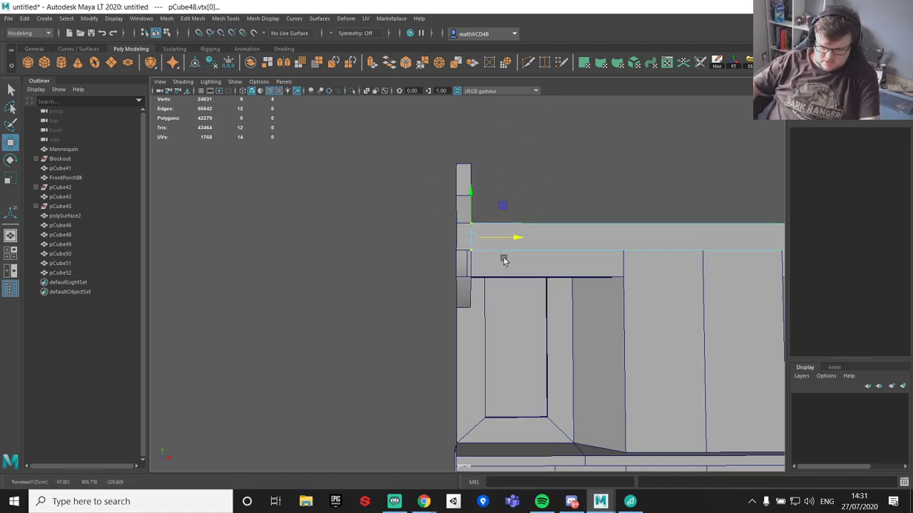
left_click(504, 260)
right_click_drag(521, 261, 428, 243)
left_click_drag(449, 243, 497, 326)
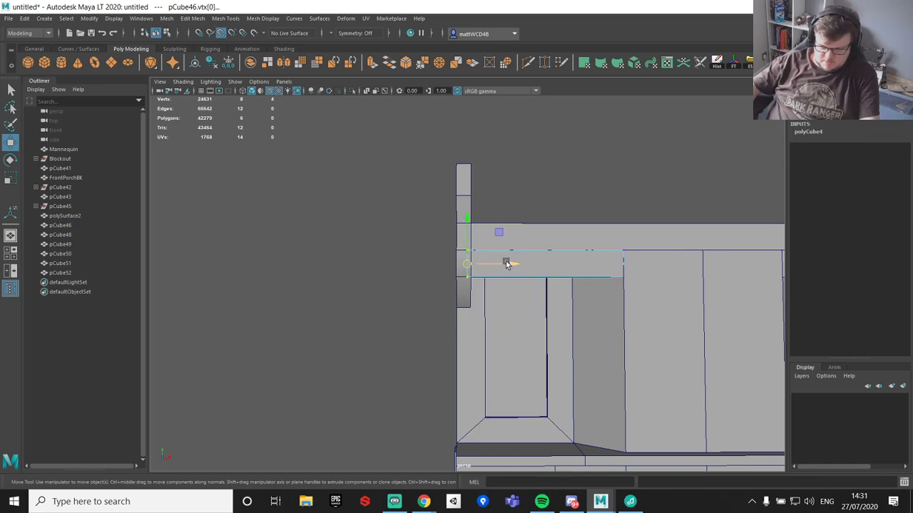
Lower the left corner post's top vertices on Y.
left_click_drag(475, 283, 590, 200, "alt")
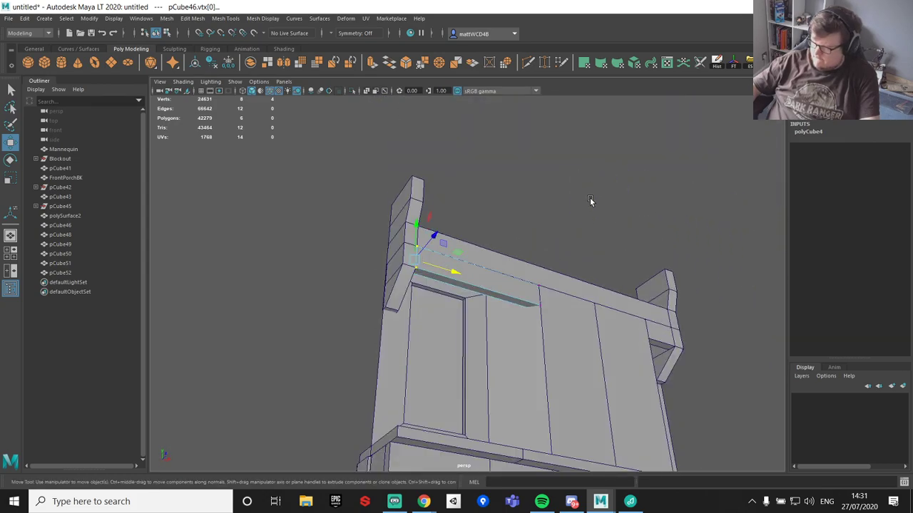
left_click_drag(590, 198, 434, 189, "alt")
scroll(513, 235, "down", 5)
scroll(446, 224, "up", 3)
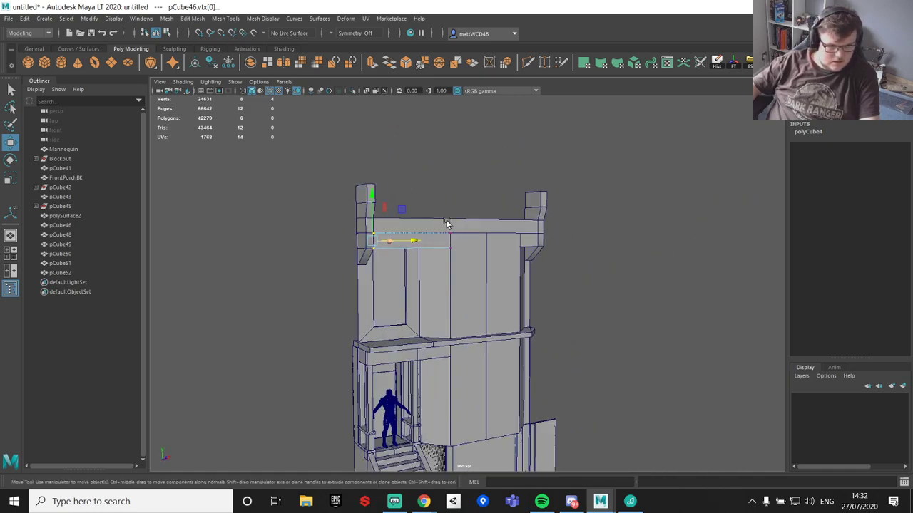
scroll(445, 224, "up", 2)
left_click(331, 160)
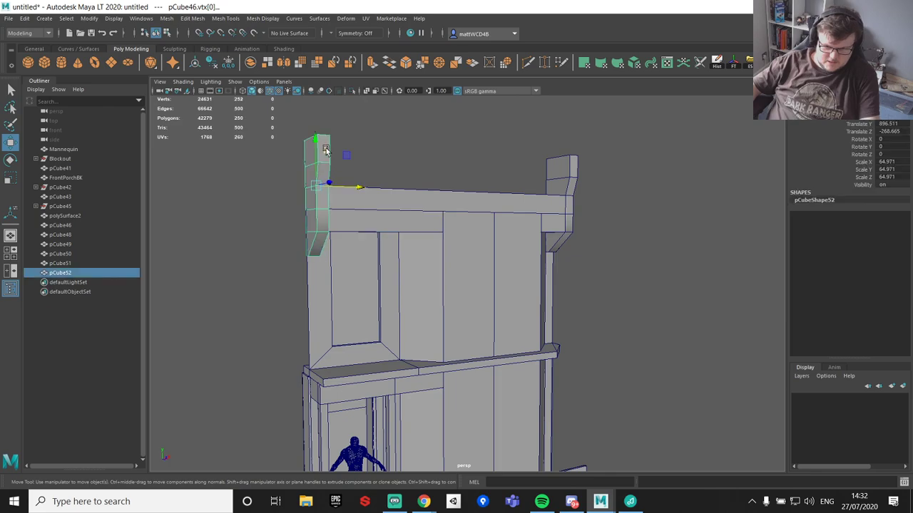
left_click_drag(328, 152, 326, 175, "alt")
left_click_drag(310, 127, 398, 206)
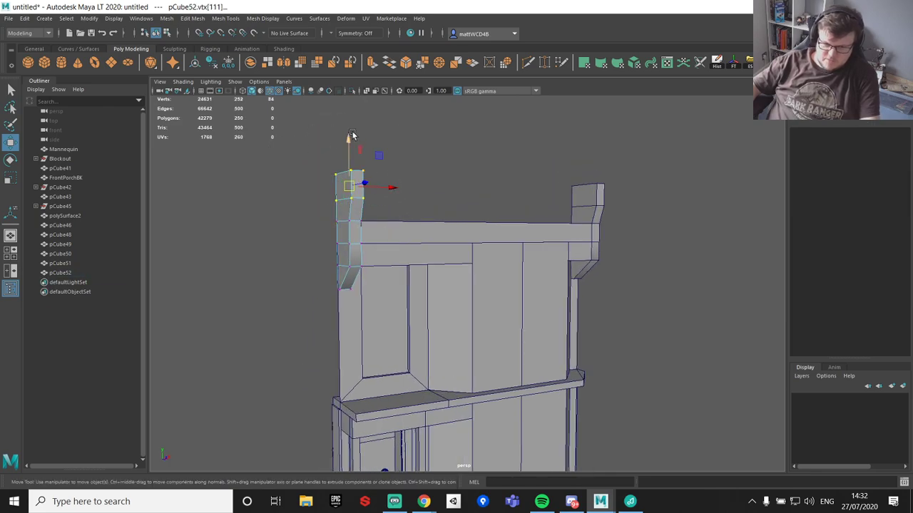
left_click_drag(349, 139, 348, 148)
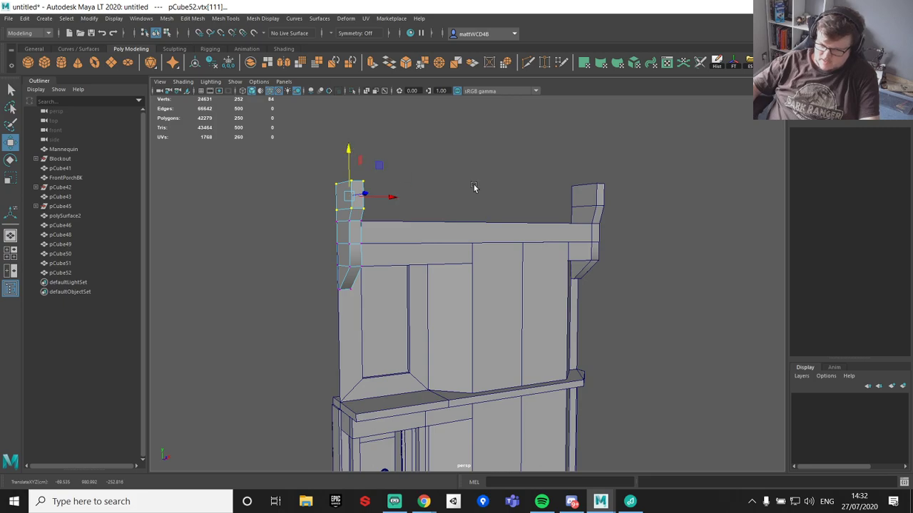
Delete the right corner post and reselect the left corner post.
left_click_drag(474, 187, 530, 220, "alt")
key("q")
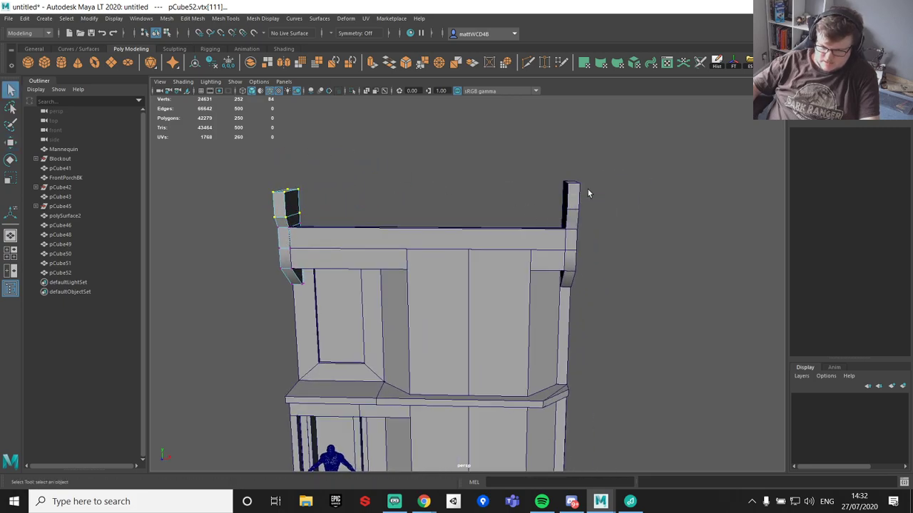
left_click(570, 204)
key("Delete")
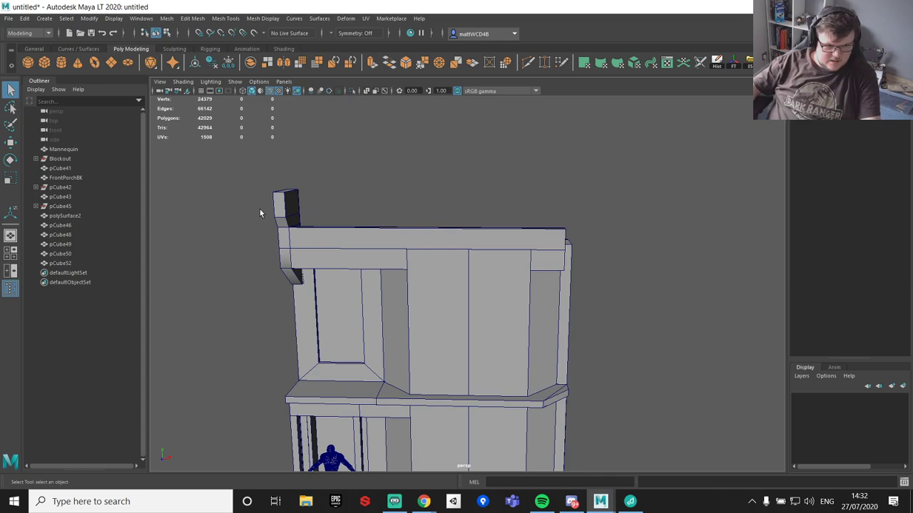
left_click(277, 216)
Duplicate the left corner post as pCube53 and move it along X to the top beam's right end.
key("w")
key("ctrl+d")
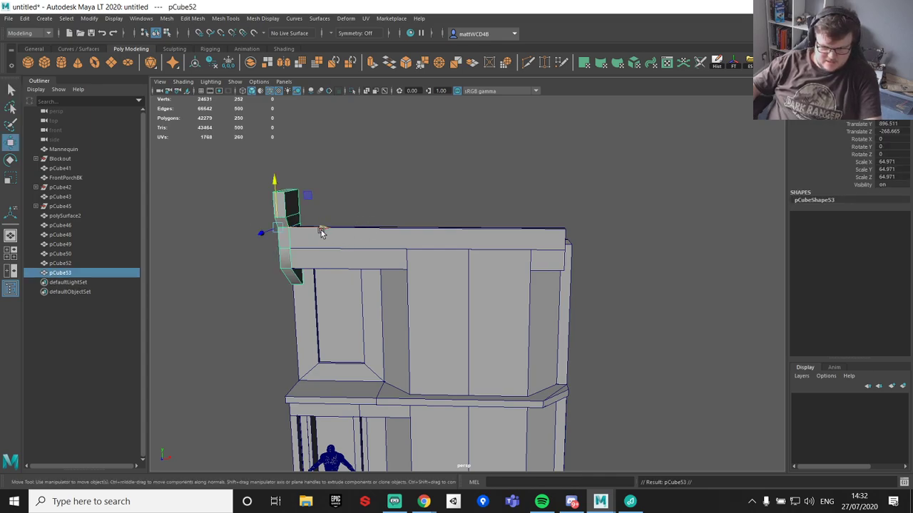
left_click_drag(323, 228, 563, 229)
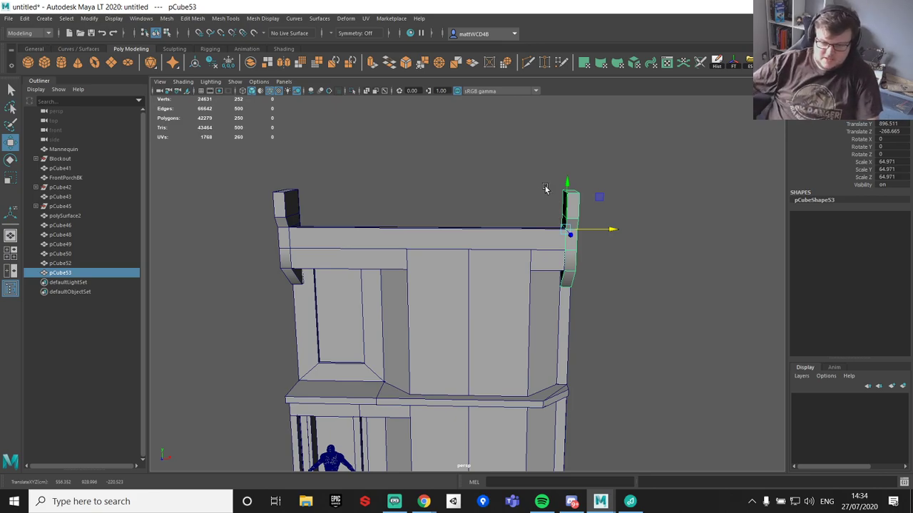
left_click(546, 190)
scroll(523, 200, "down", 5)
Orbit to a side view of the building and restore the viewport-and-outliner layout.
left_click_drag(523, 200, 467, 260, "alt")
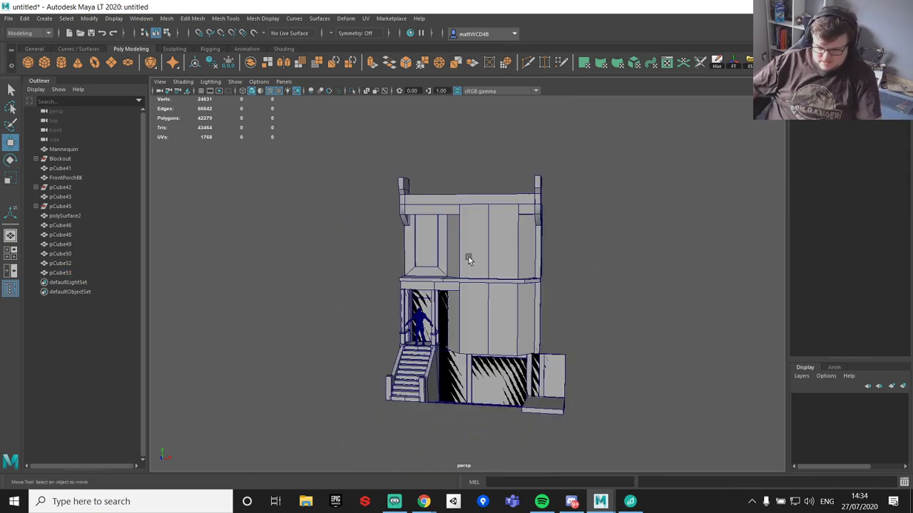
scroll(480, 318, "up", 6)
scroll(499, 346, "down", 4)
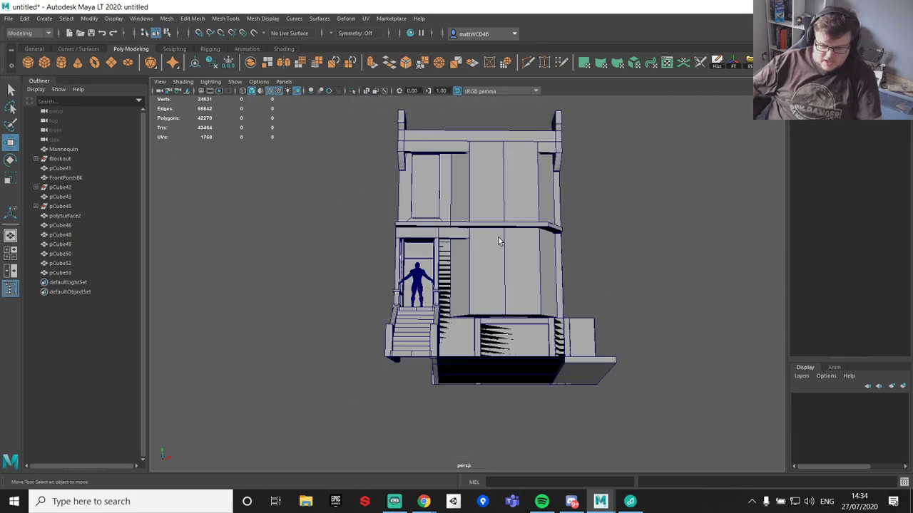
scroll(499, 240, "down", 3)
scroll(500, 280, "up", 6)
scroll(500, 280, "down", 4)
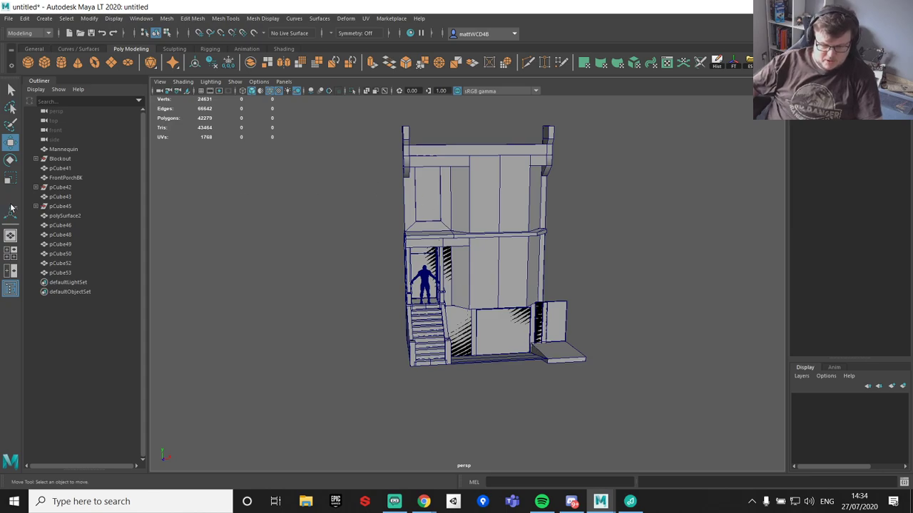
left_click(13, 269)
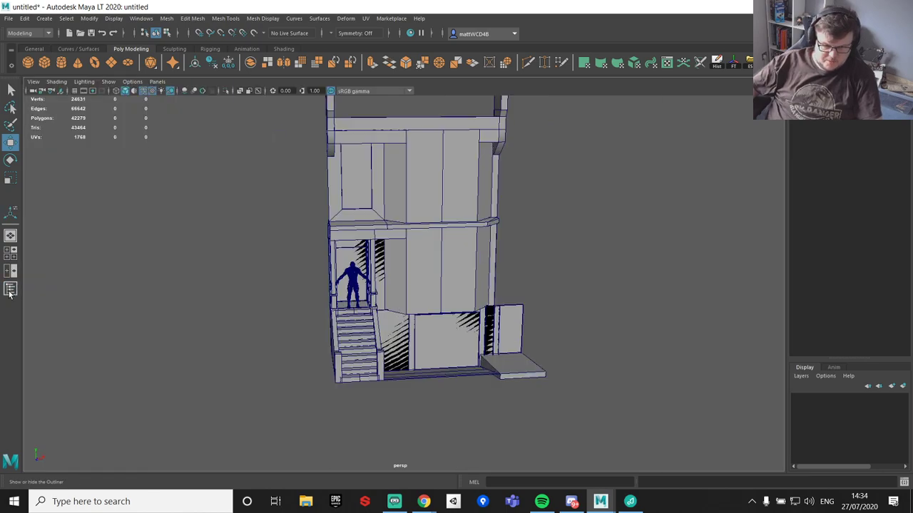
left_click(11, 288)
Set the persp camera's Near Clip Plane to 1.
left_click(57, 112)
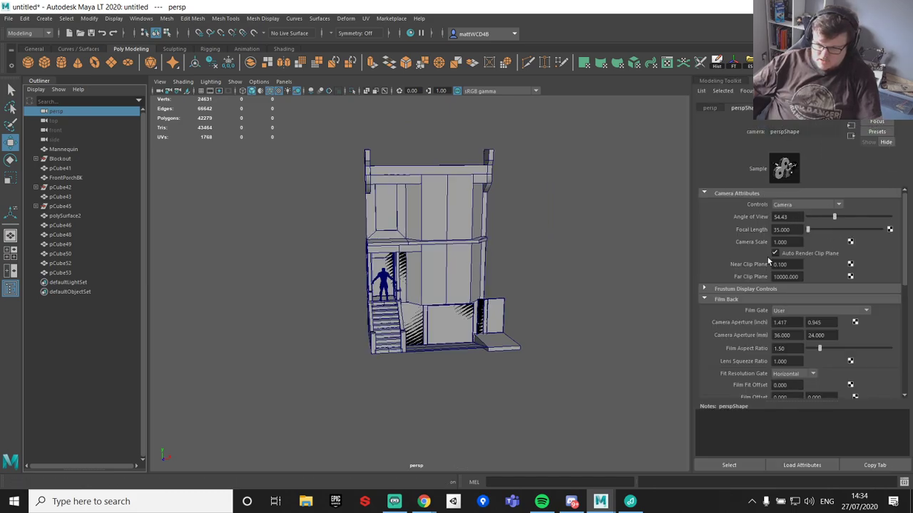
left_click(785, 264)
type("1")
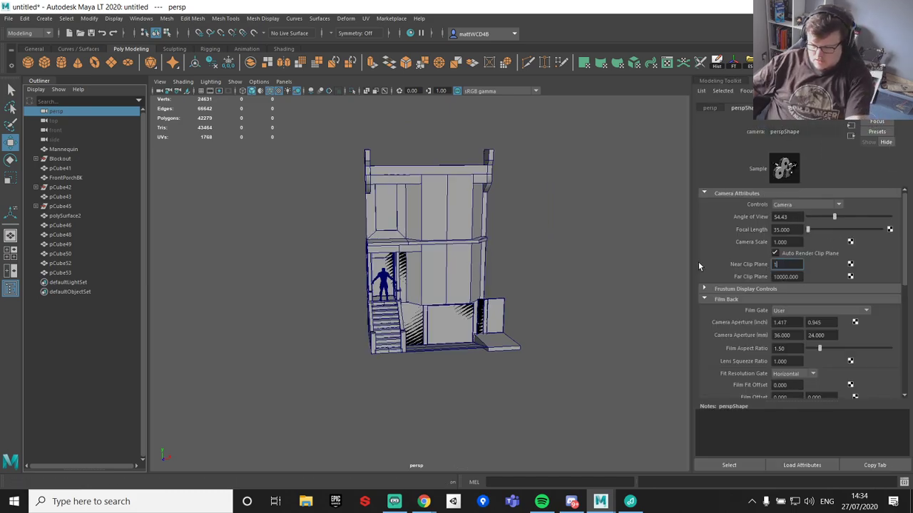
key("Return")
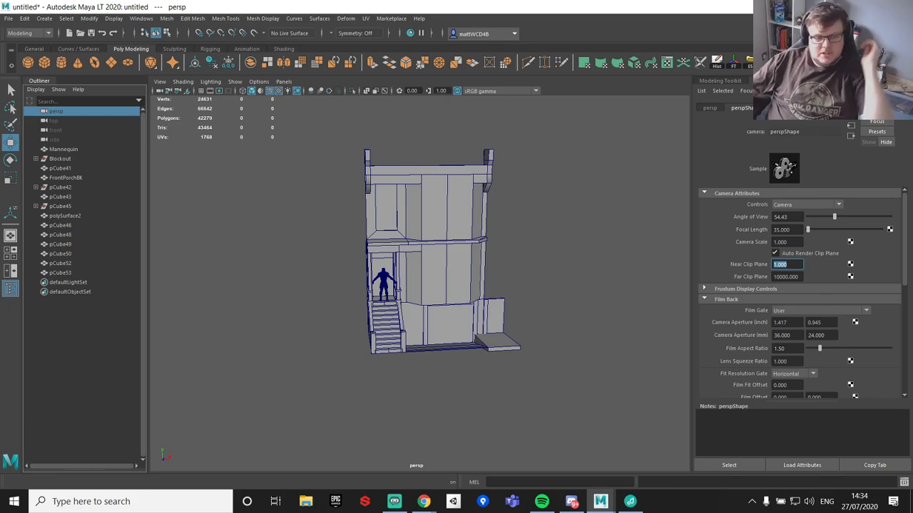
key("alt+Tab")
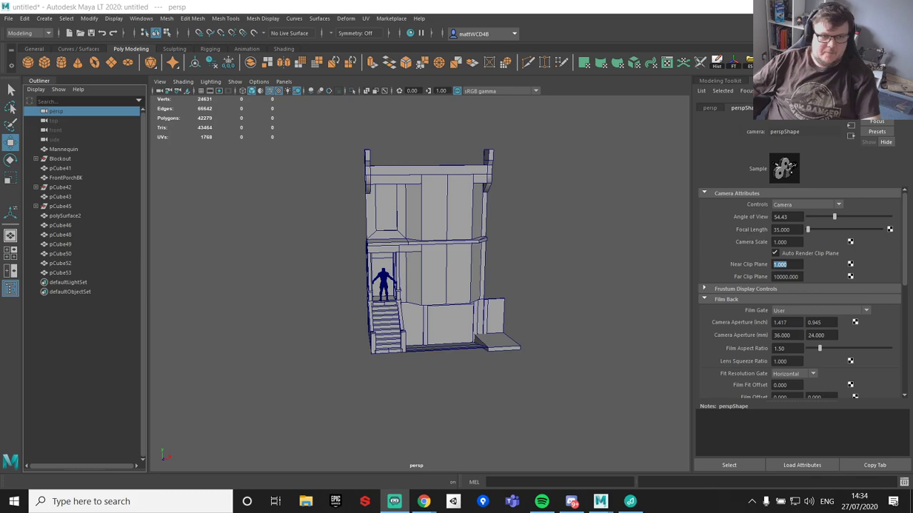
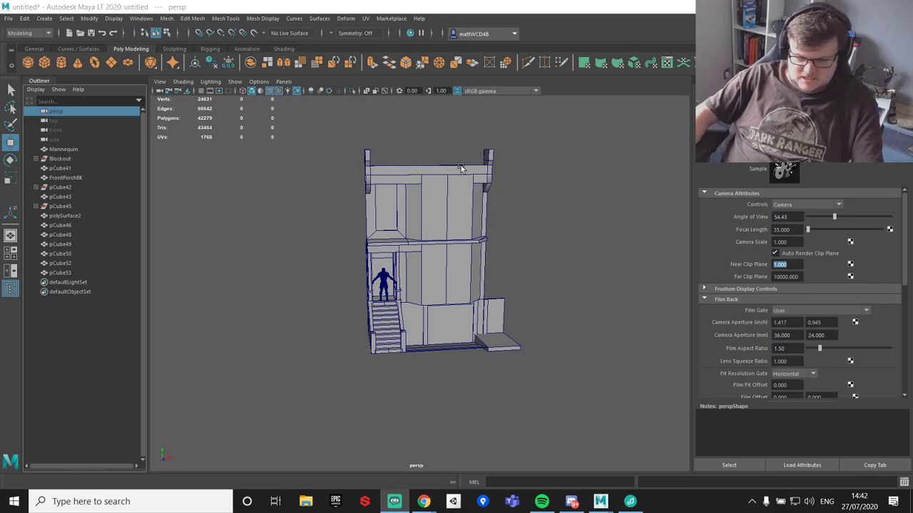
Duplicate the top roof beam pCube48 and lift the copy upward.
left_click(569, 221)
mouse_move(440, 189)
left_mouse_down("alt")
mouse_move(471, 182)
mouse_move(454, 180)
left_mouse_up("alt")
scroll(454, 180, "up", 6)
scroll(419, 284, "down", 5)
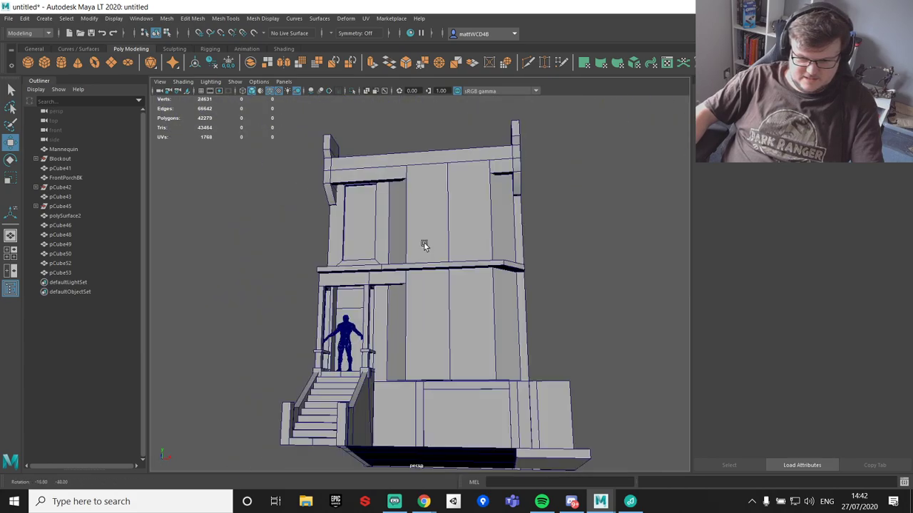
mouse_move(424, 245)
left_mouse_down("alt")
mouse_move(468, 220)
mouse_move(397, 238)
mouse_move(434, 247)
left_mouse_up("alt")
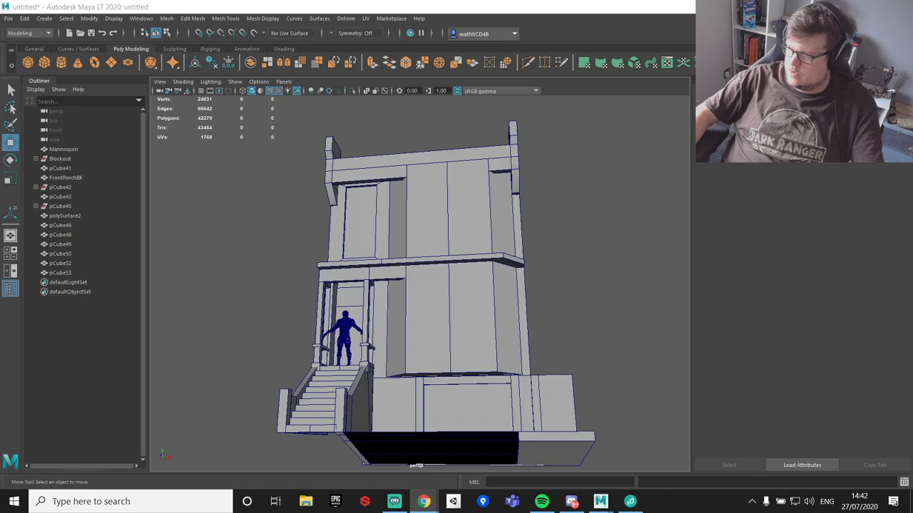
left_click_drag(550, 226, 432, 274, "alt")
scroll(428, 185, "up", 4)
scroll(425, 187, "down", 3)
left_click(291, 163)
key("ctrl+d")
left_click_drag(432, 235, 326, 228)
Snap the copied beam's pivot to its corner and raise its top face to thicken it.
key("d")
key("q")
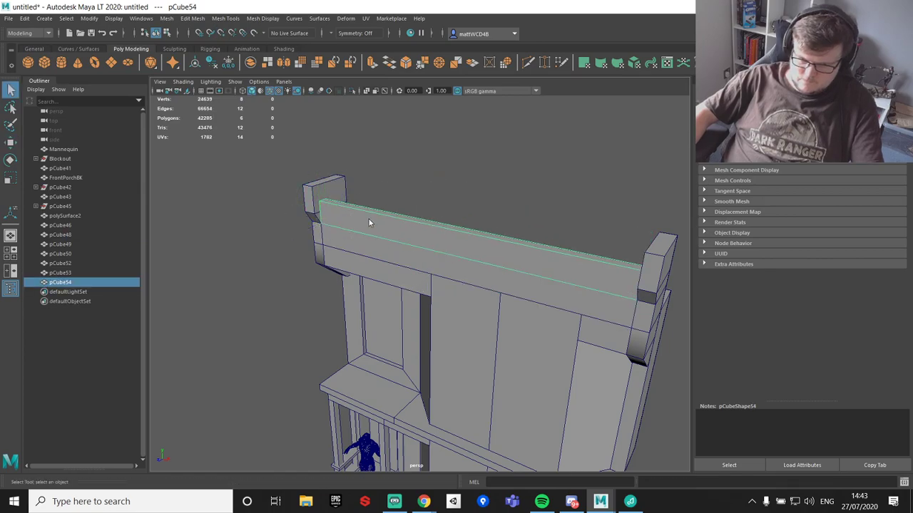
right_click(369, 219)
left_click(368, 245)
left_click(427, 228)
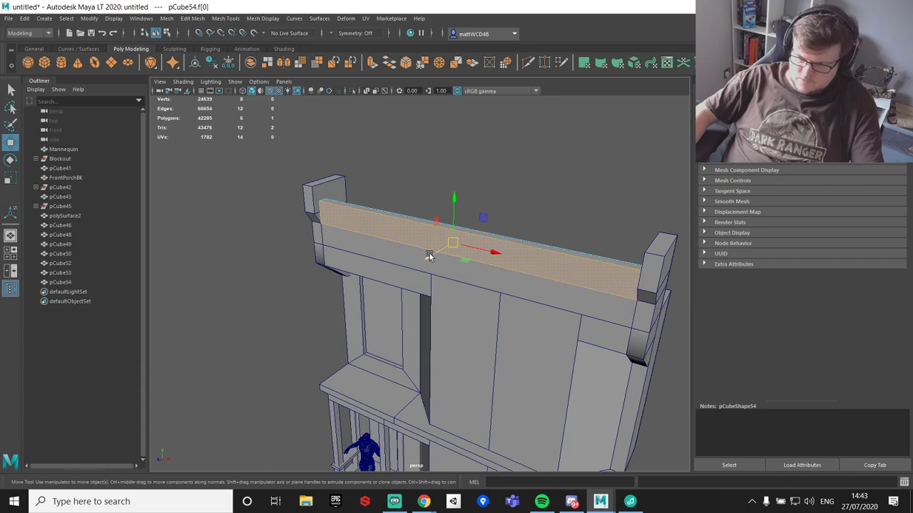
left_click_drag(424, 256, 412, 261)
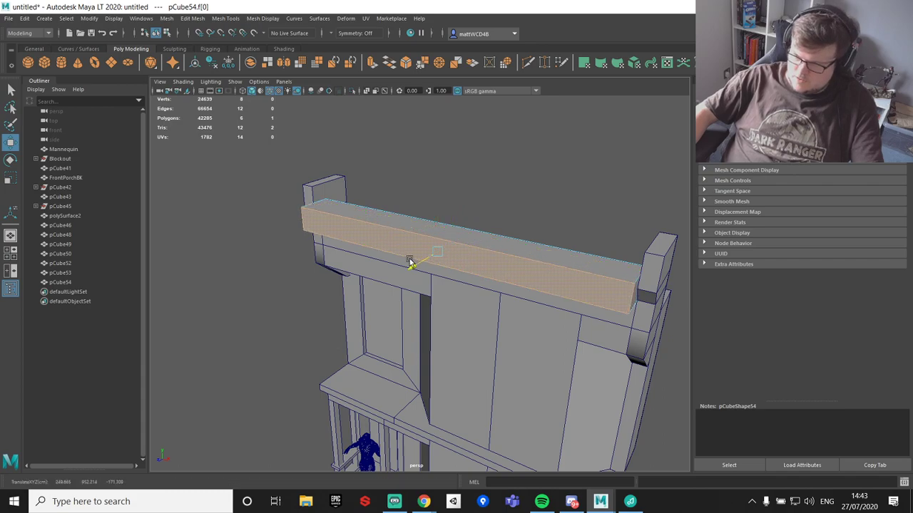
key("w")
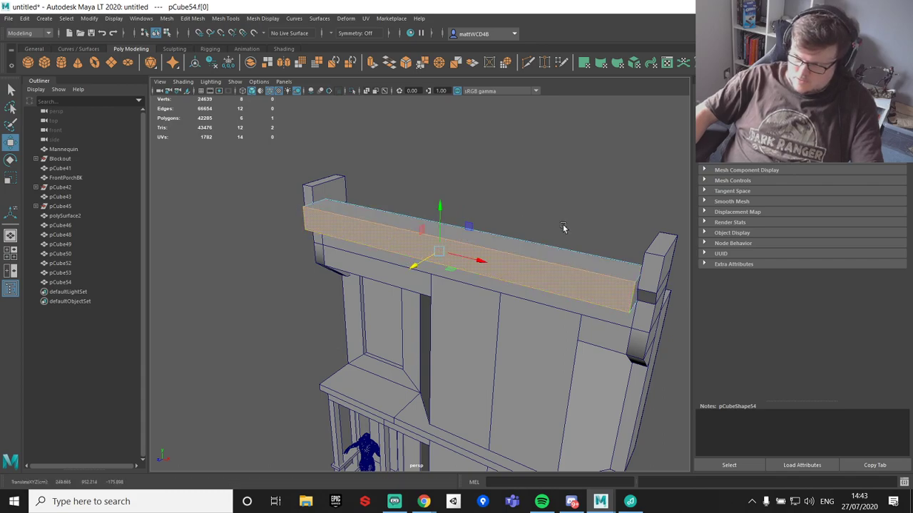
left_click_drag(564, 228, 508, 216, "alt")
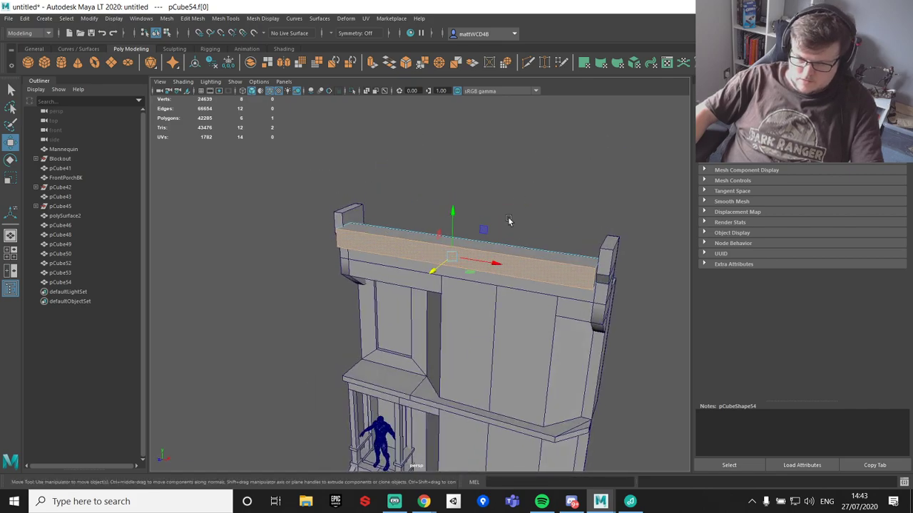
Duplicate the thickened beam as pCube55, lift it onto the wall and rotate it 90°.
key("q")
key("F8")
key("w")
key("ctrl+d")
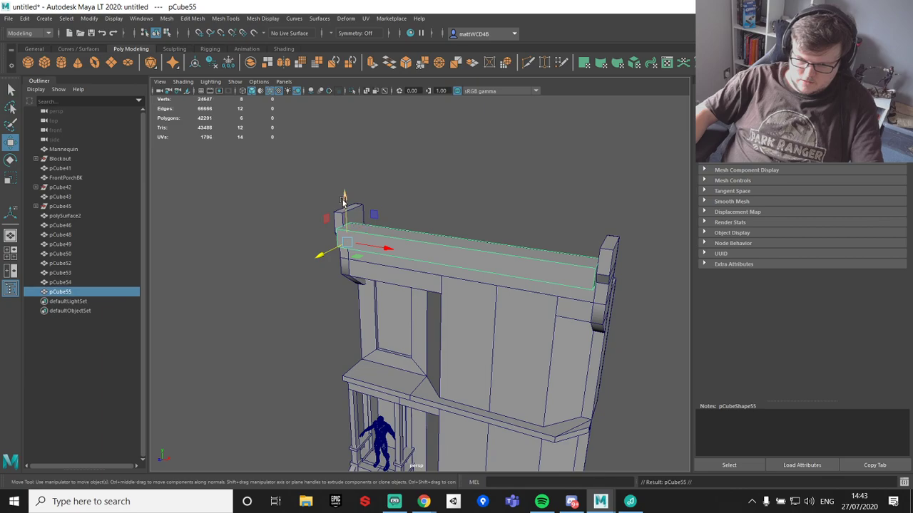
left_click_drag(360, 230, 387, 206)
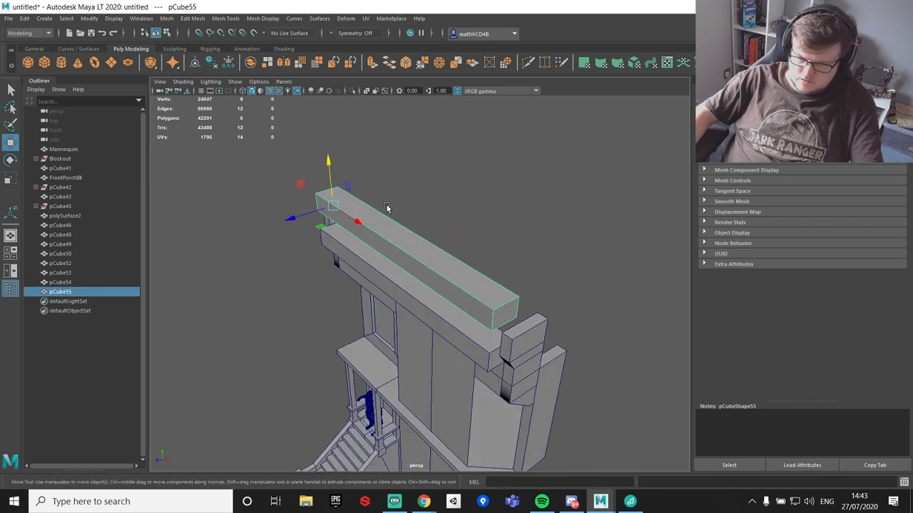
key("e")
left_click_drag(318, 212, 353, 212)
key("w")
key("q")
left_click_drag(400, 243, 485, 189, "alt")
key("F9")
Raise pCube55's top vertices, scale them together into a peak, then lower it slightly.
key("w")
left_click_drag(419, 202, 421, 60)
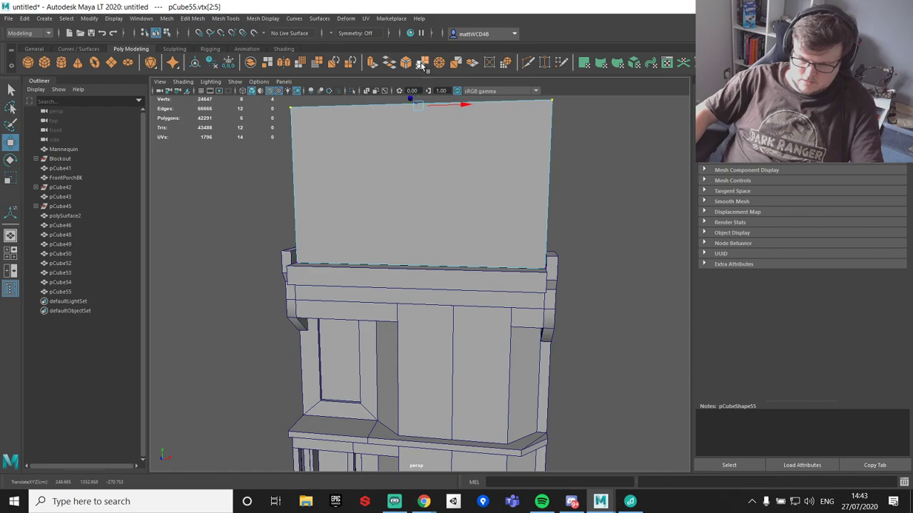
scroll(442, 182, "down", 3)
key("e")
key("r")
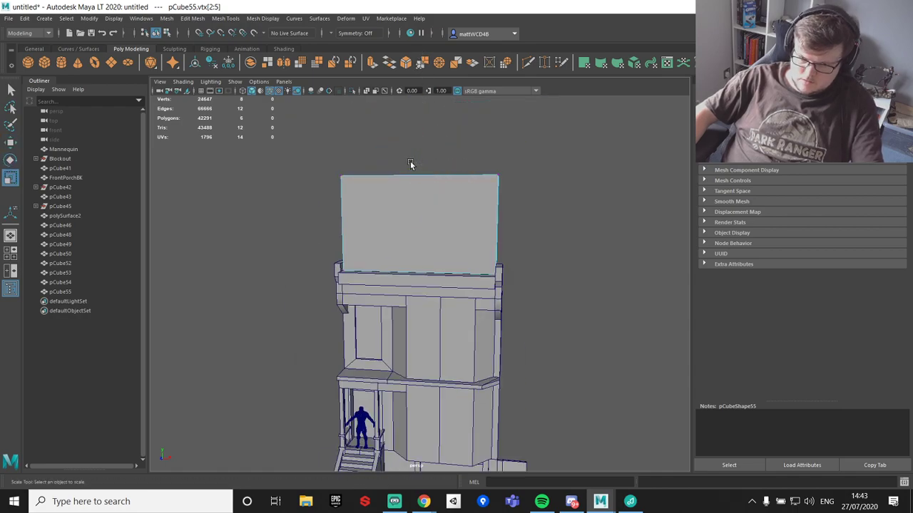
left_click_drag(461, 174, 426, 181)
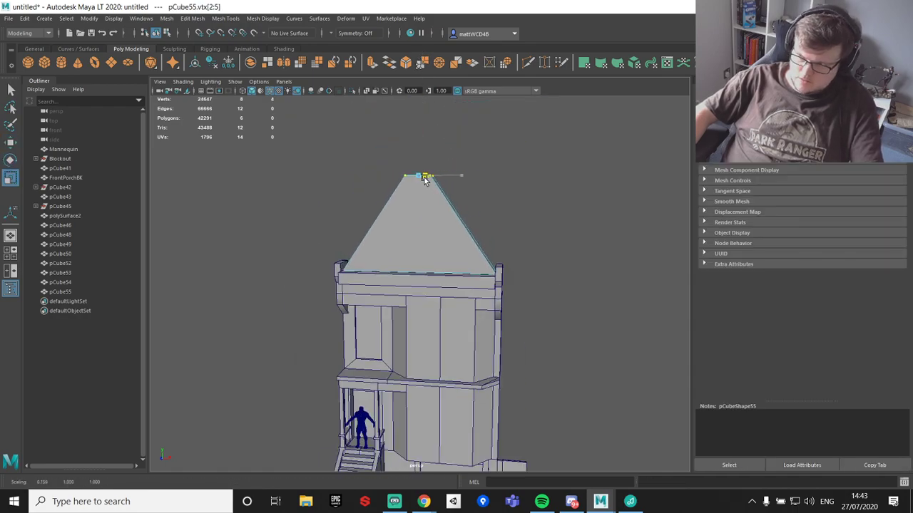
key("w")
left_click_drag(419, 133, 511, 307)
scroll(499, 264, "up", 4)
left_click_drag(493, 223, 445, 211, "alt")
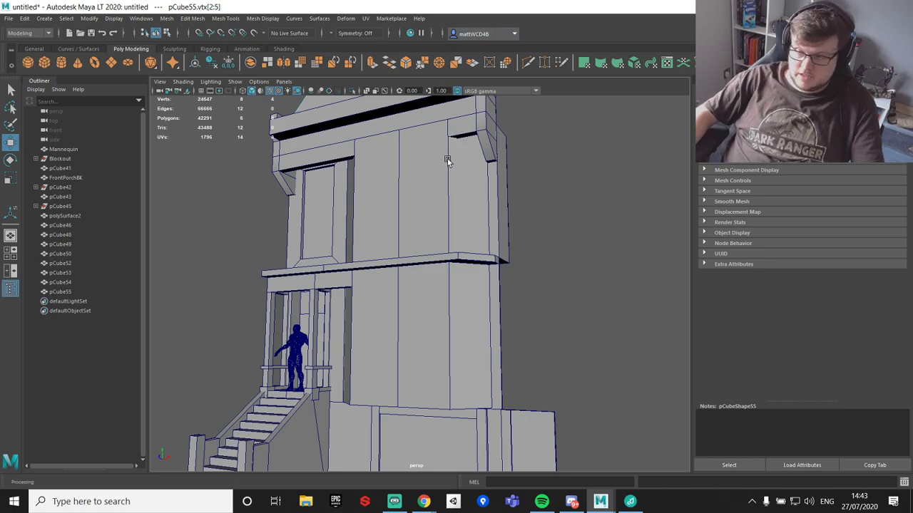
Scale the roof's top vertices together and merge them into a single apex.
left_click_drag(447, 159, 414, 207, "alt")
key("w")
scroll(426, 216, "up", 3)
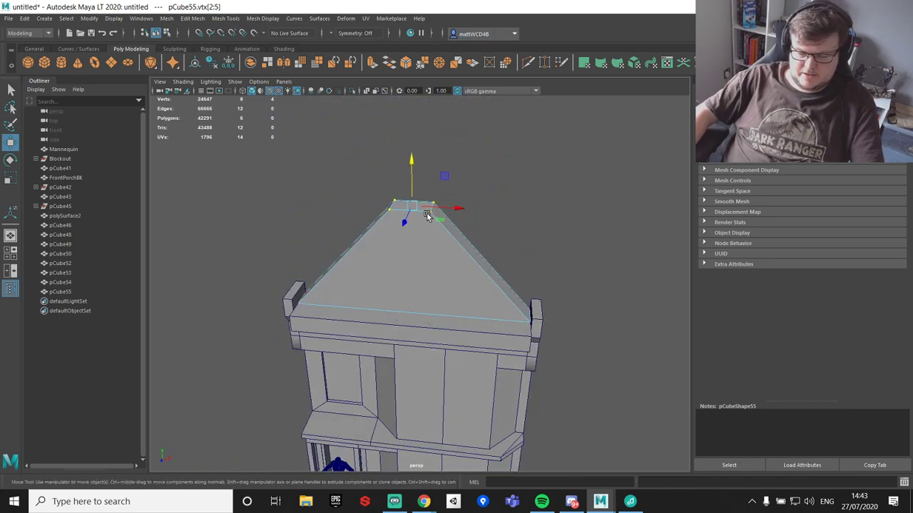
key("q")
right_click(399, 207)
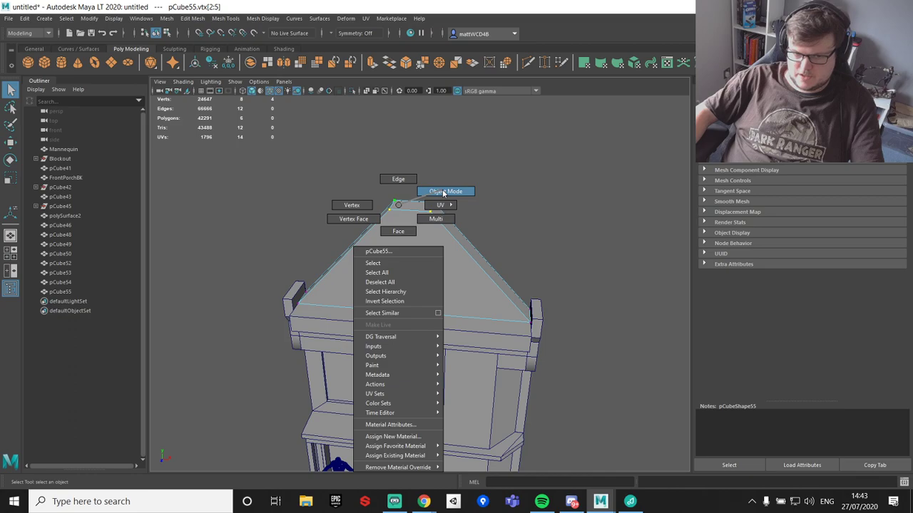
key("w")
key("r")
mouse_move(447, 207)
left_mouse_down()
mouse_move(369, 202)
mouse_move(452, 205)
left_mouse_up()
key("q")
left_click_drag(361, 164, 423, 219)
key("w")
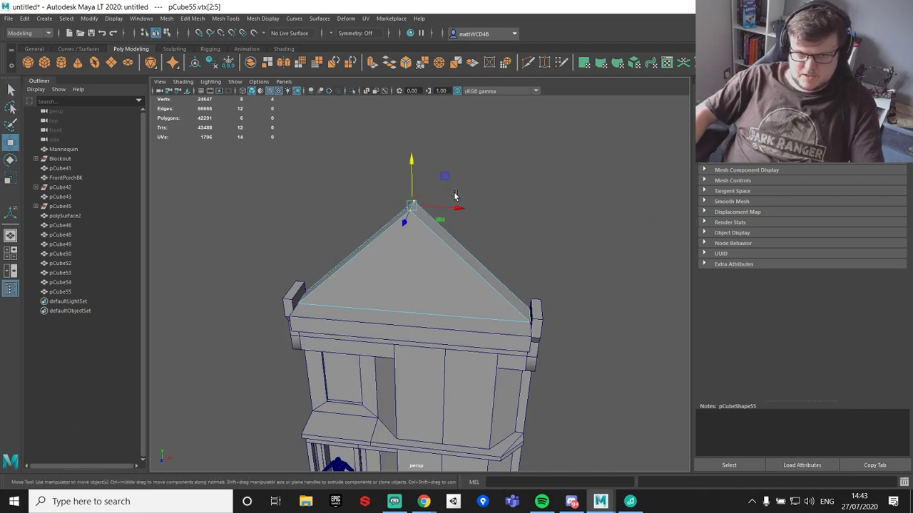
right_click_drag(459, 251, 525, 191, "shift")
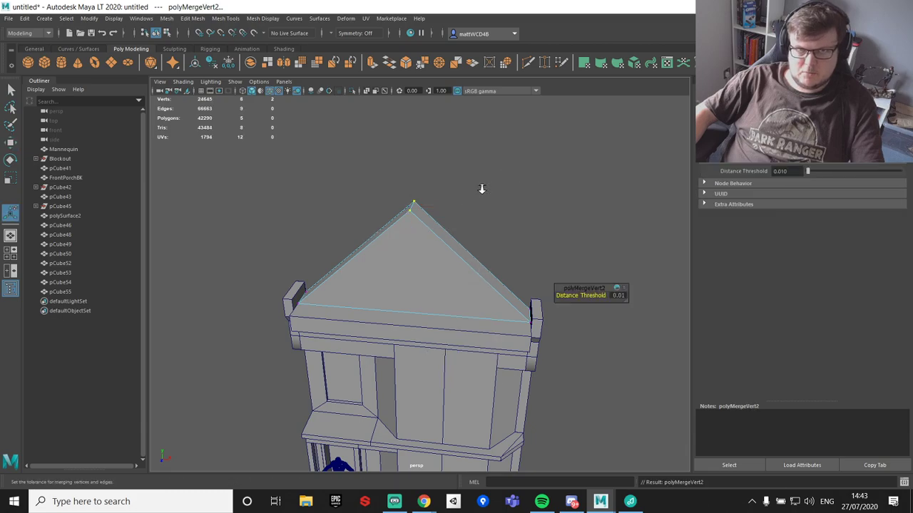
Raise the merged apex high into a tall pyramid spike, then select a roof face.
left_click_drag(408, 178, 475, 250)
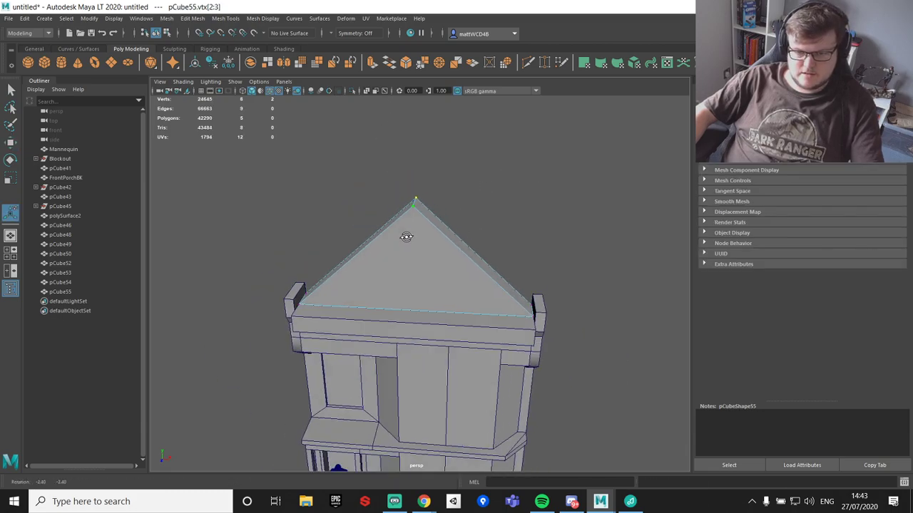
key("w")
left_click_drag(418, 150, 420, 106)
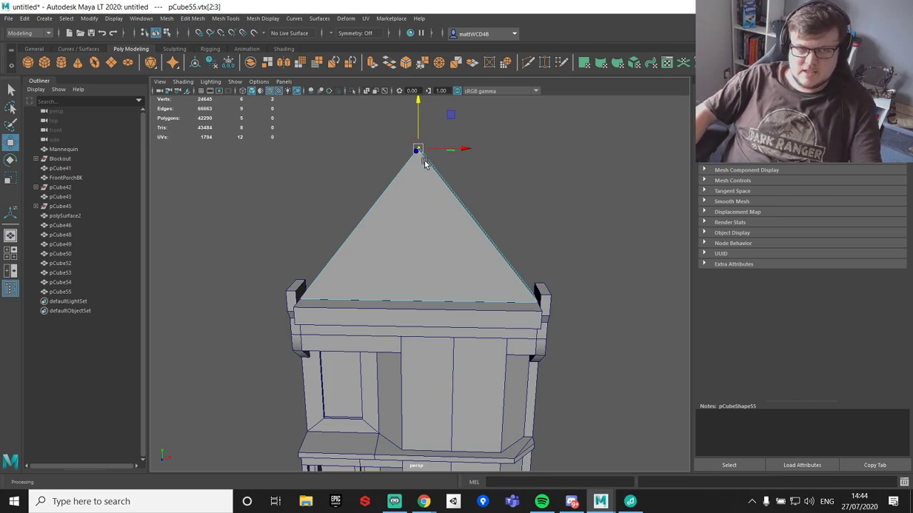
left_click_drag(566, 208, 546, 214, "alt")
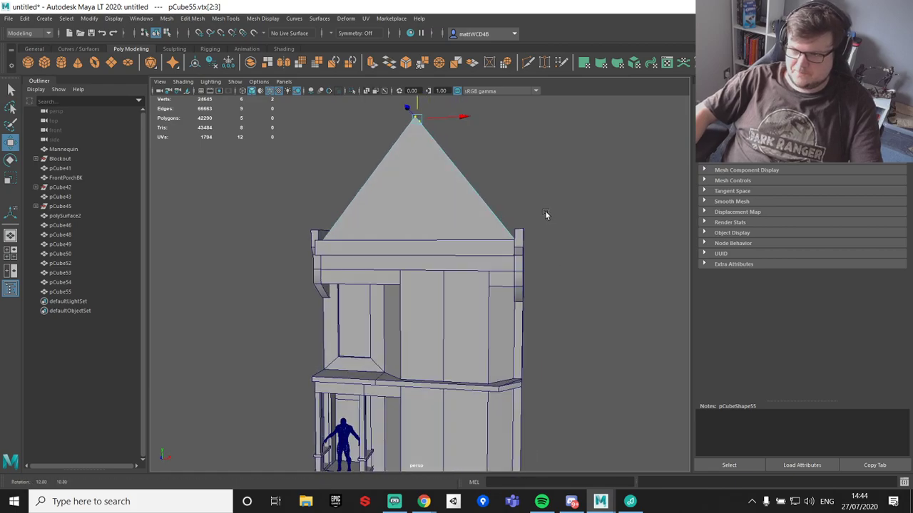
scroll(521, 236, "down", 3)
left_click_drag(503, 250, 499, 224, "alt")
scroll(507, 212, "up", 3)
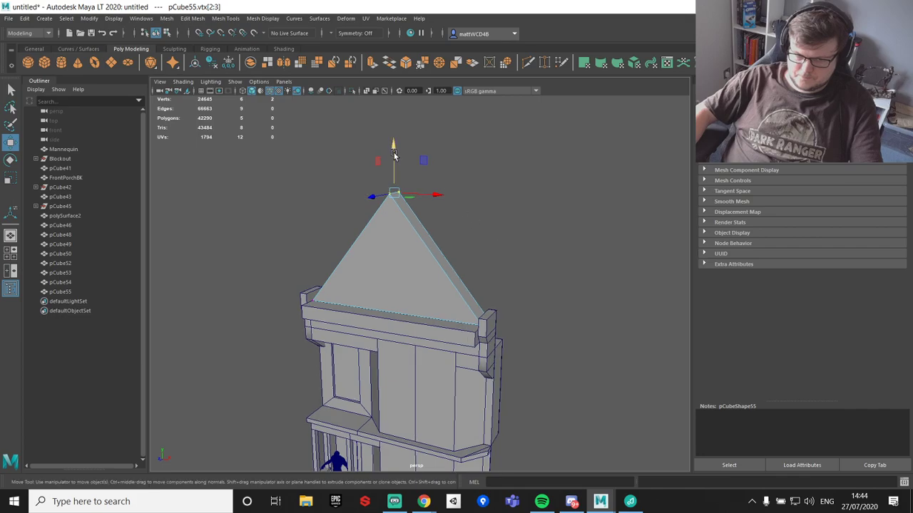
left_click_drag(393, 155, 393, 141)
left_click_drag(540, 255, 438, 240, "alt")
key("q")
key("F11")
left_click(388, 232)
key("w")
Narrow the wall panel beside the stairs and shift it to the left.
left_click(440, 232)
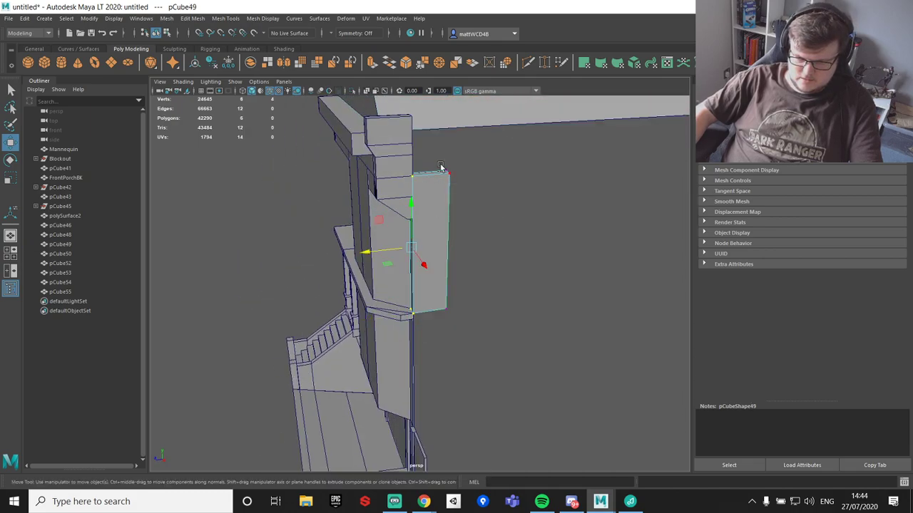
left_click_drag(441, 167, 507, 362)
left_click_drag(408, 249, 403, 209)
key("F8")
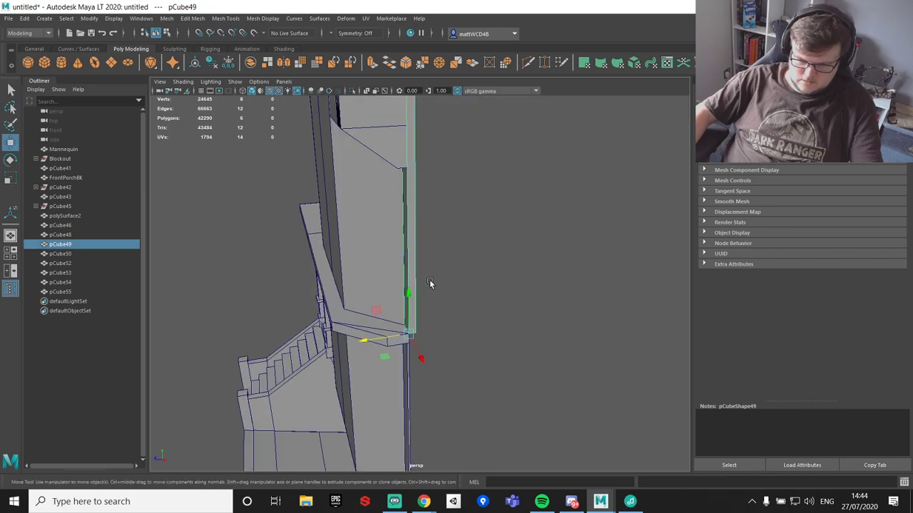
left_click_drag(405, 332, 454, 314)
key("d")
Pull the stepped wall piece's right-edge vertices in slightly to narrow it.
left_click(359, 265)
key("F9")
left_click_drag(396, 267, 274, 175)
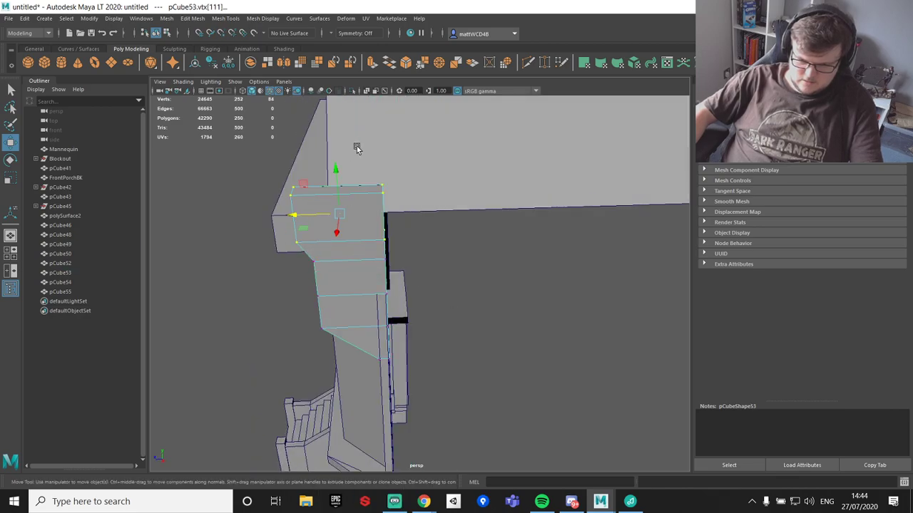
left_click_drag(418, 265, 346, 326)
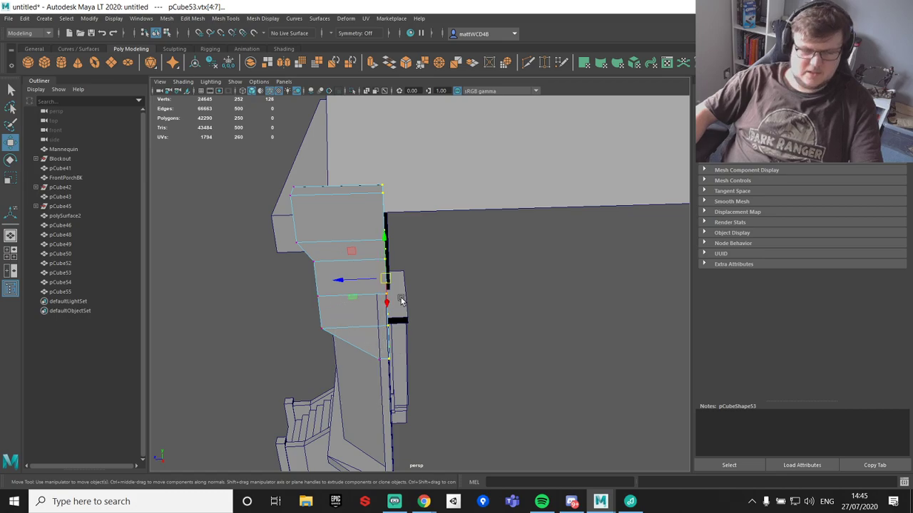
left_click_drag(407, 279, 399, 286, "alt")
key("q")
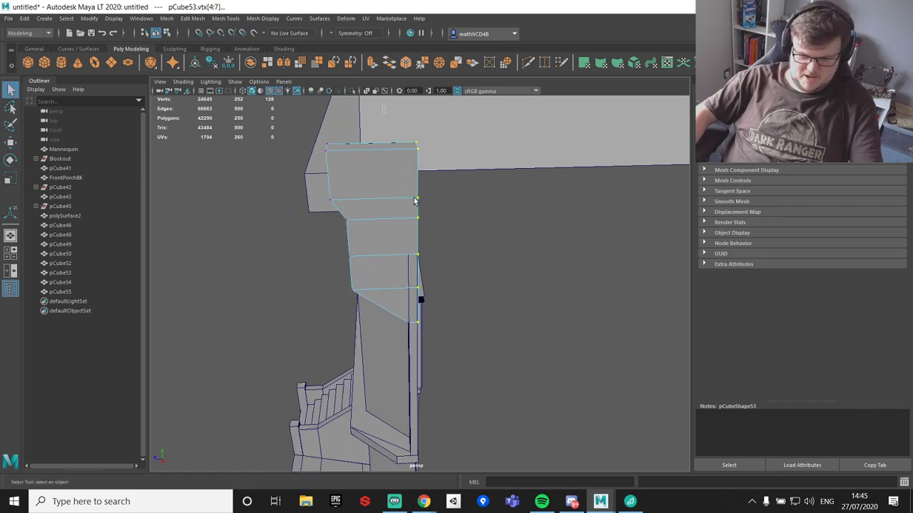
key("w")
left_click_drag(404, 240, 393, 241)
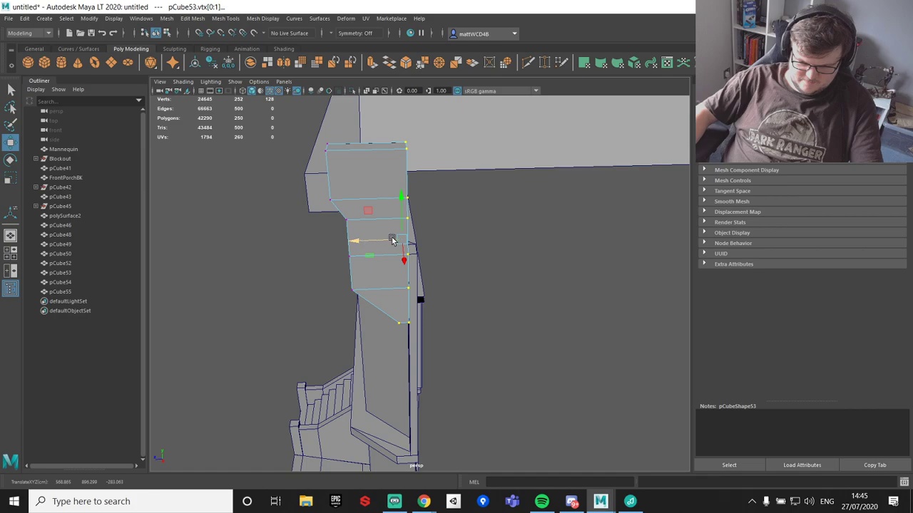
key("q")
left_click_drag(400, 128, 443, 437)
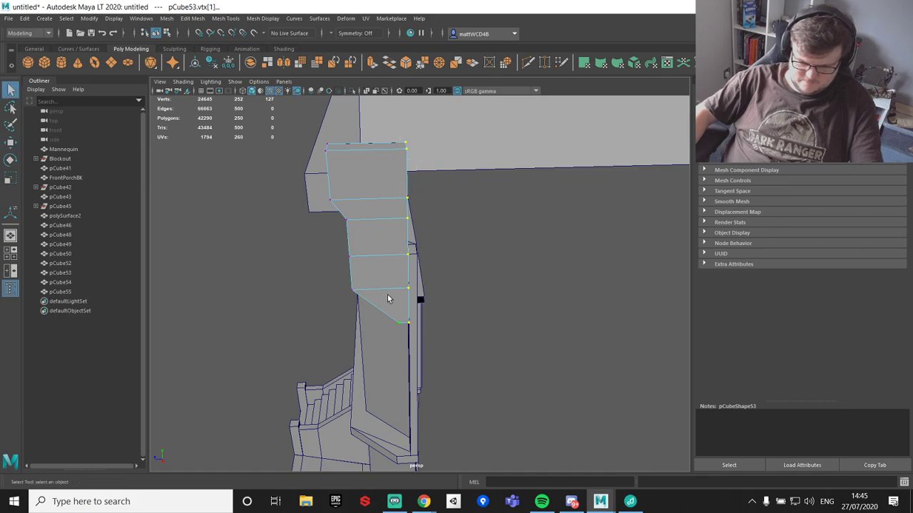
left_click_drag(383, 268, 411, 372)
key("w")
left_click_drag(406, 248, 378, 253)
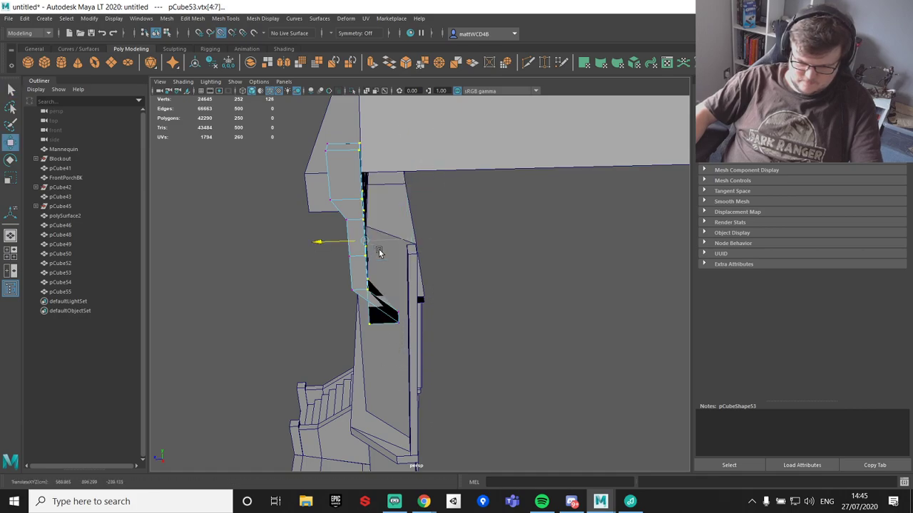
key("ctrl+z")
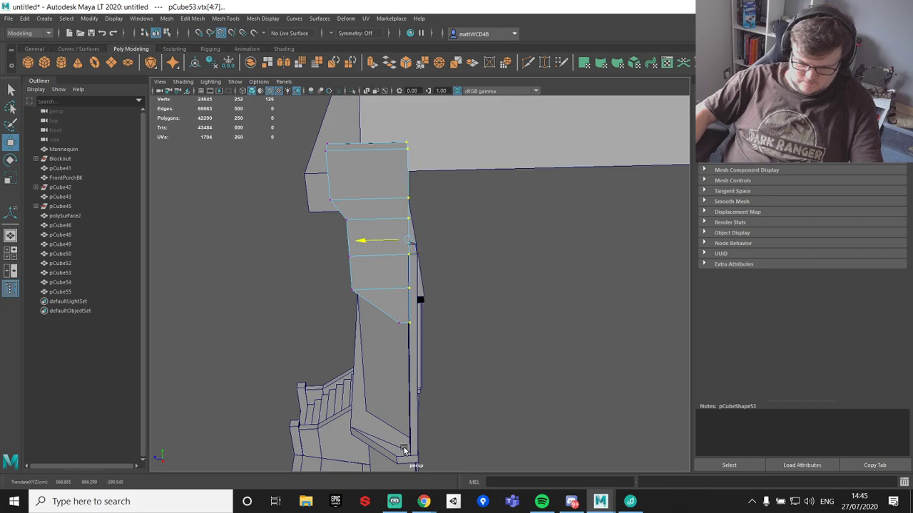
Select corner pillar pCube49 and raise its top vertices to lengthen it.
left_click_drag(516, 274, 476, 276, "alt")
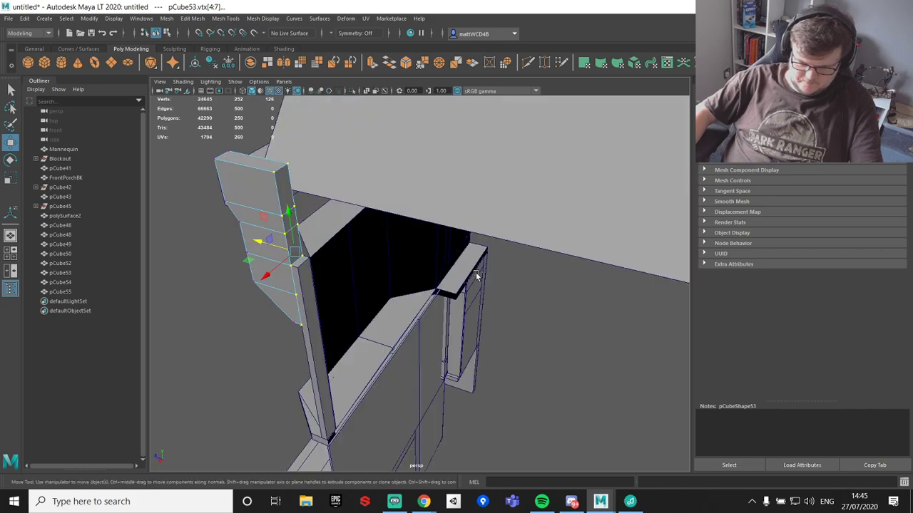
key("q")
left_click(308, 275)
left_click_drag(308, 277, 346, 261, "alt")
right_click_drag(349, 243, 308, 242)
left_click_drag(325, 226, 482, 254)
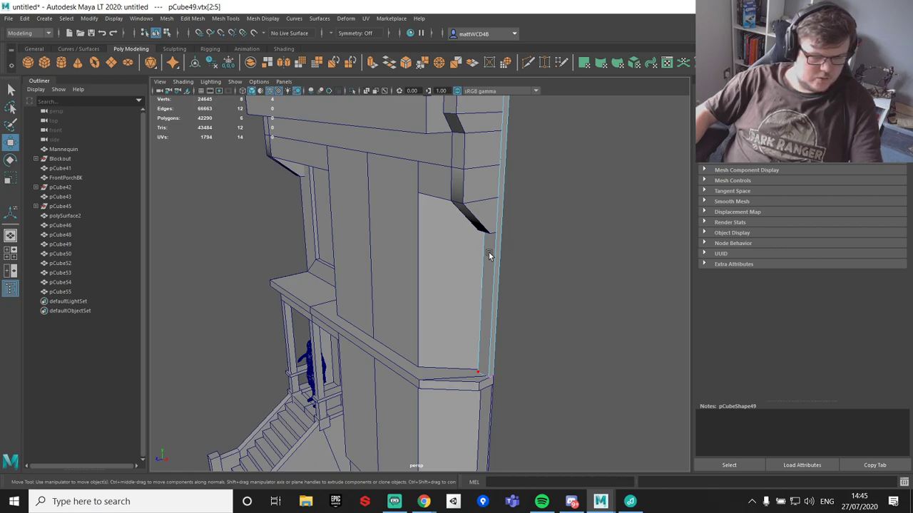
left_click(555, 185)
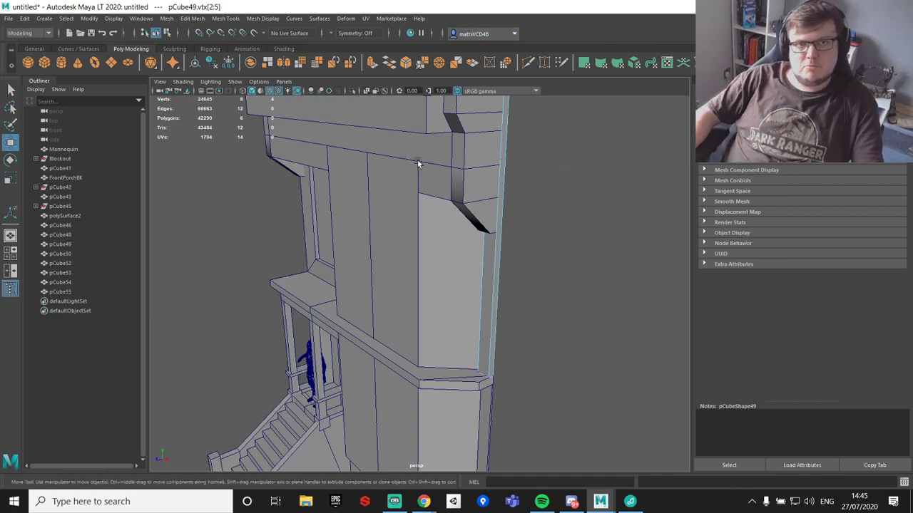
scroll(353, 157, "up", 2)
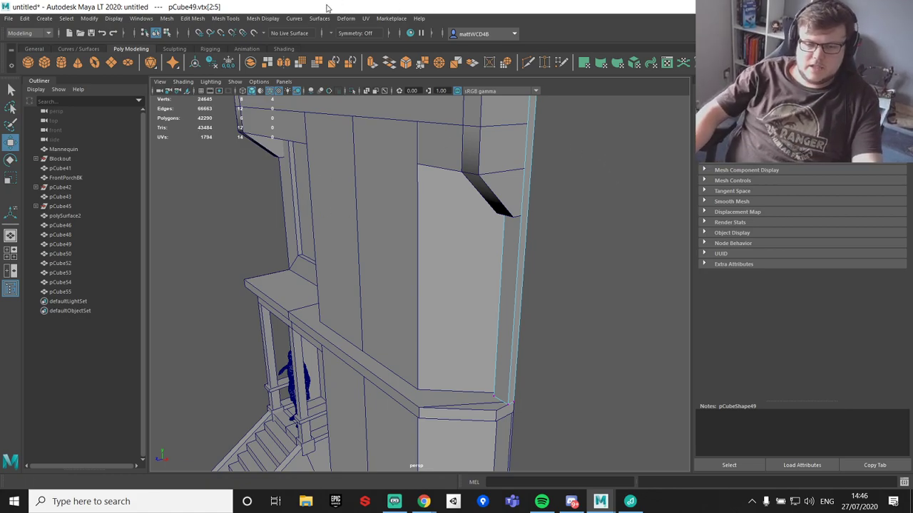
left_click_drag(472, 244, 560, 197, "alt")
right_click_drag(561, 198, 471, 178, "alt")
key("q")
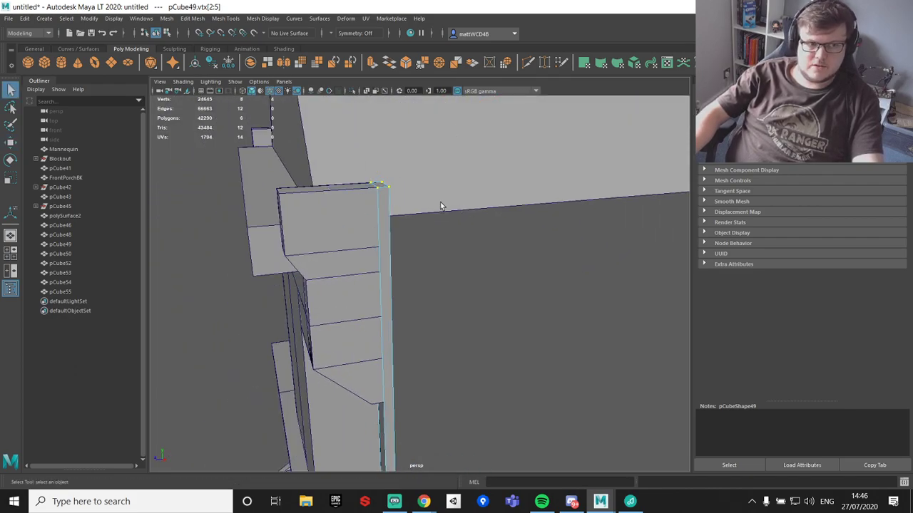
scroll(428, 194, "up", 5)
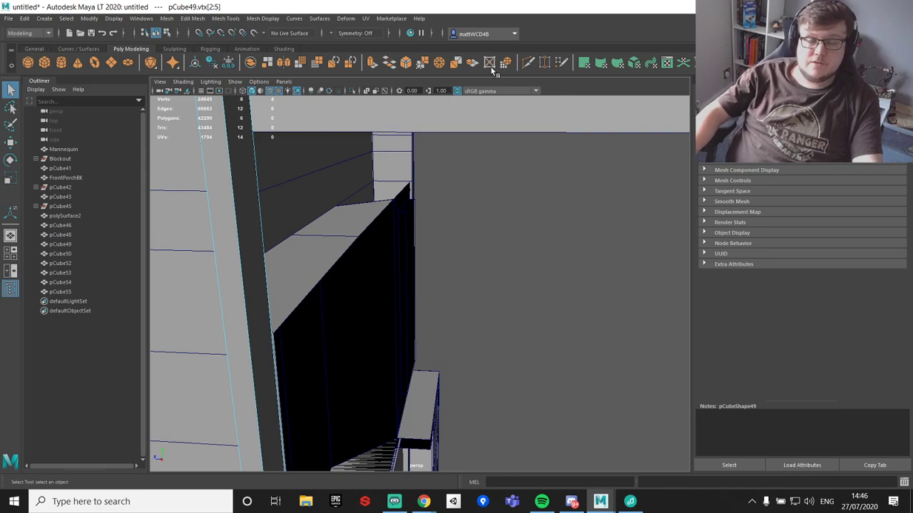
mouse_move(440, 170)
middle_mouse_down("alt")
mouse_move(452, 157)
mouse_move(410, 174)
mouse_move(441, 180)
middle_mouse_up("alt")
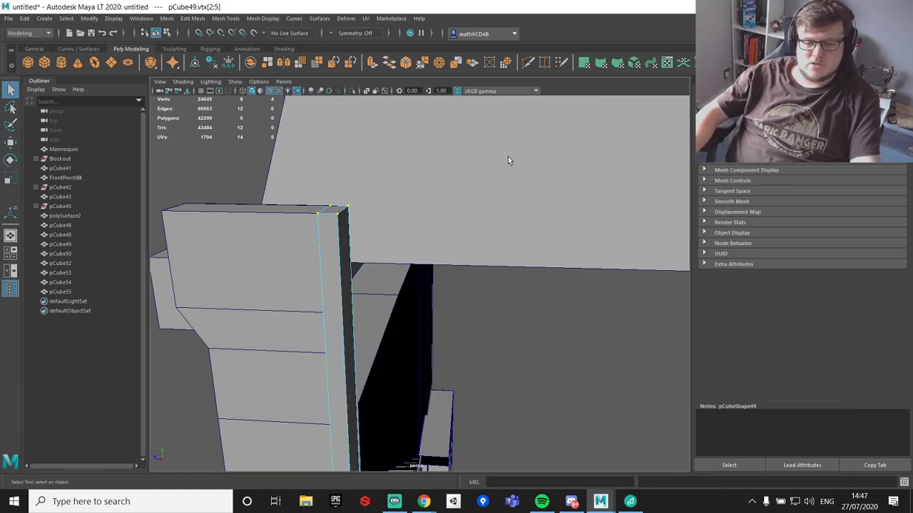
scroll(362, 169, "up", 4)
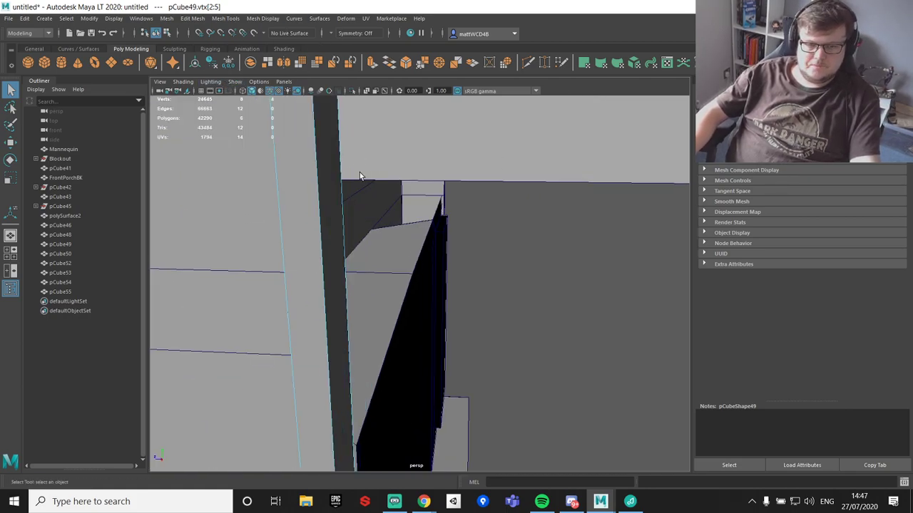
left_click_drag(359, 172, 376, 294, "alt")
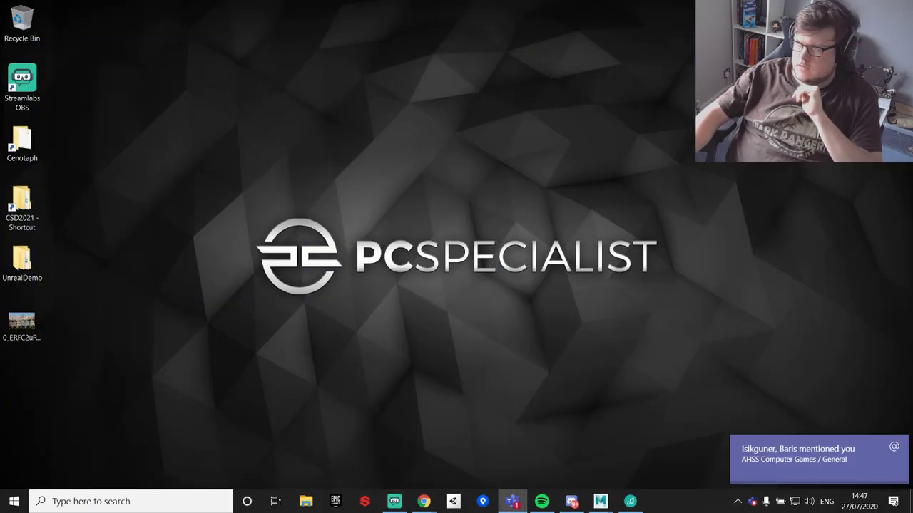
key("alt+Tab")
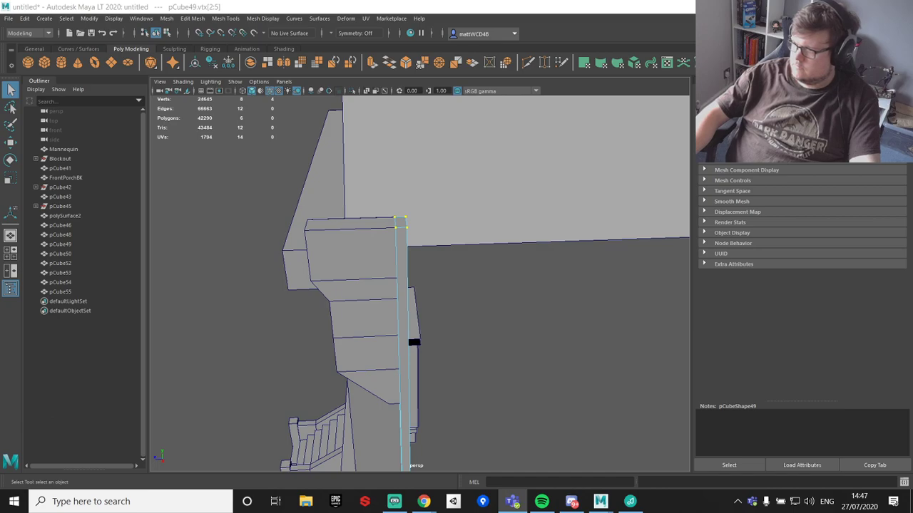
Push pCube49's outer side face far out along X to form a broad wall.
key("alt+Tab")
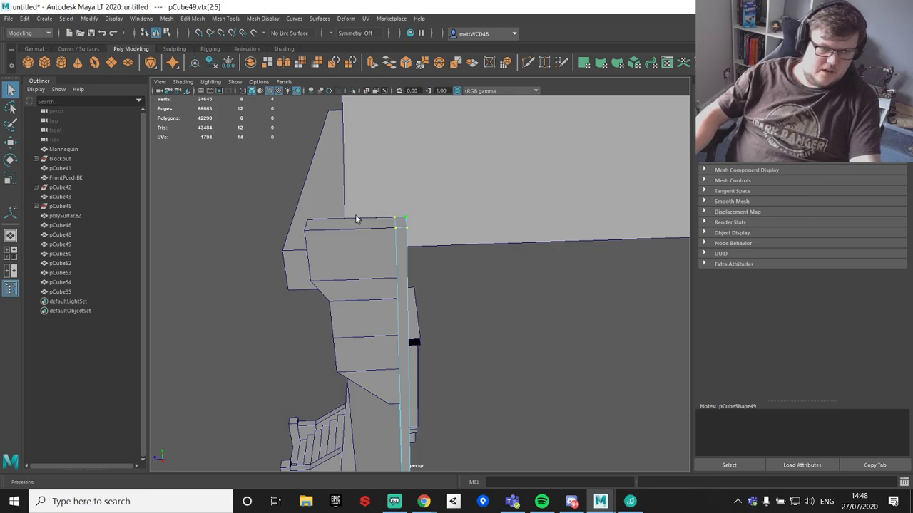
left_click_drag(358, 220, 442, 210, "alt")
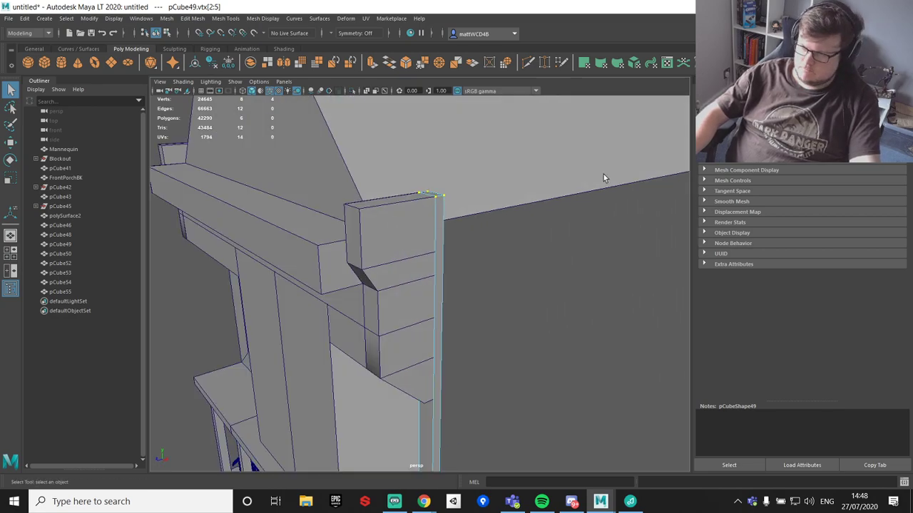
left_click_drag(366, 242, 390, 230, "alt")
left_click(417, 173)
left_click_drag(418, 173, 422, 230, "alt")
key("w")
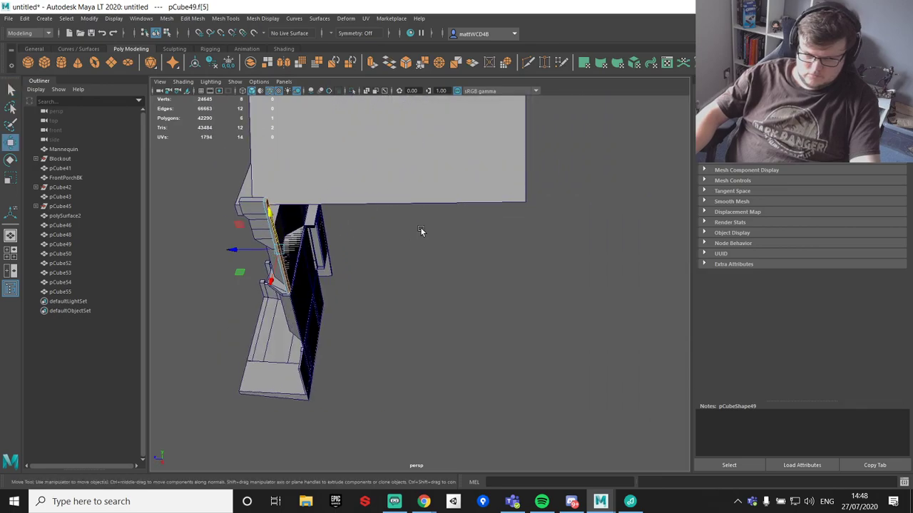
left_click_drag(236, 251, 472, 255)
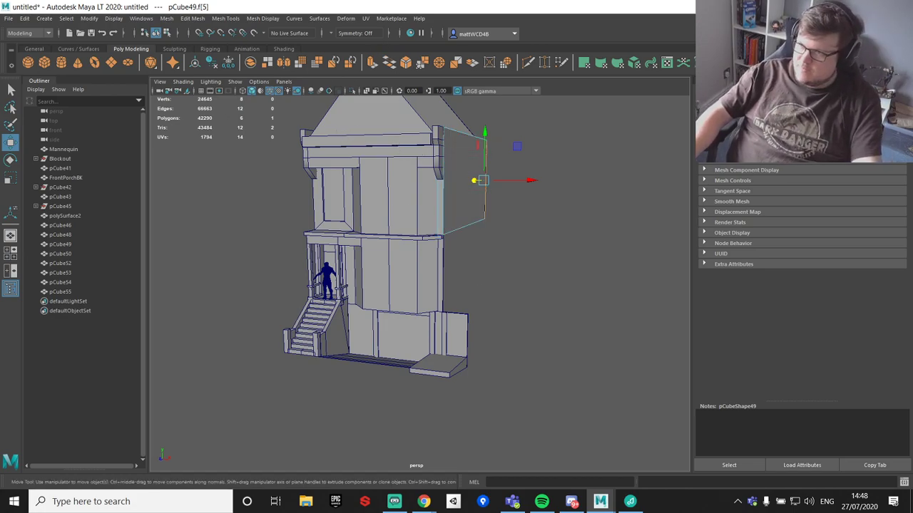
key("alt+Tab")
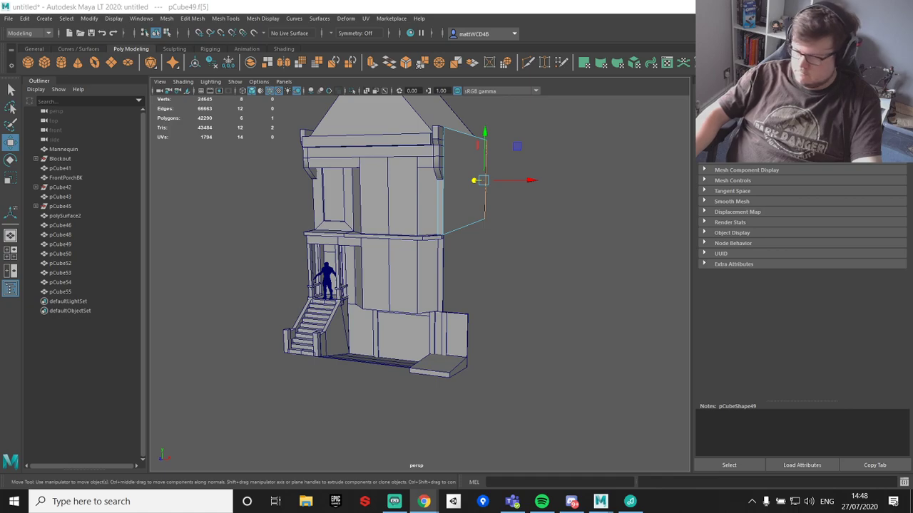
left_click_drag(544, 258, 427, 318, "alt")
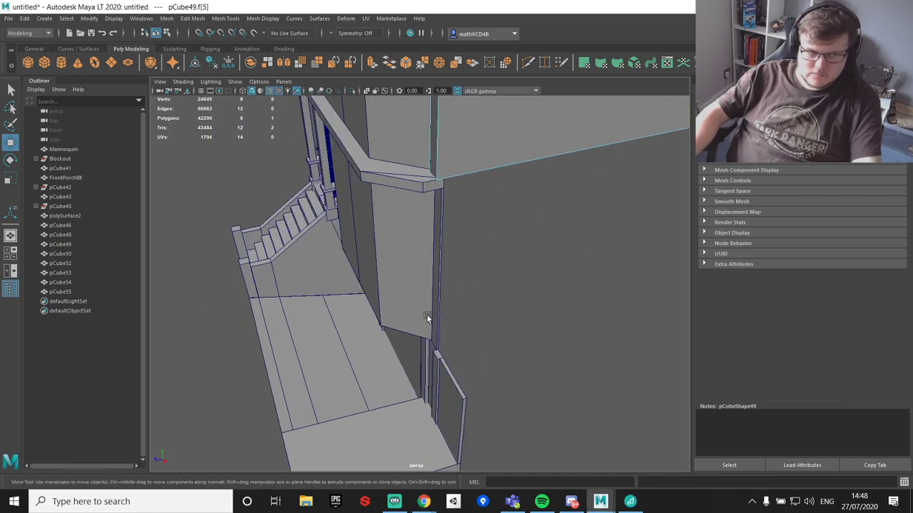
Frame the wall pCube20 and inspect its faces, starting with f[0].
left_click(439, 272)
key("f")
key("F11")
left_click(296, 244)
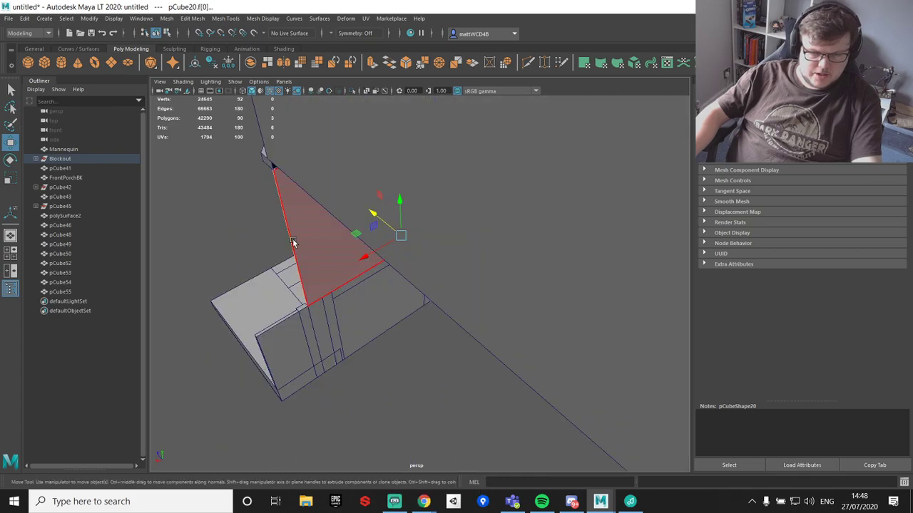
left_click_drag(295, 245, 479, 255, "alt")
left_click(355, 213)
Try raising the top edge of wall pCube20, then undo the change.
key("F8")
left_click(365, 206)
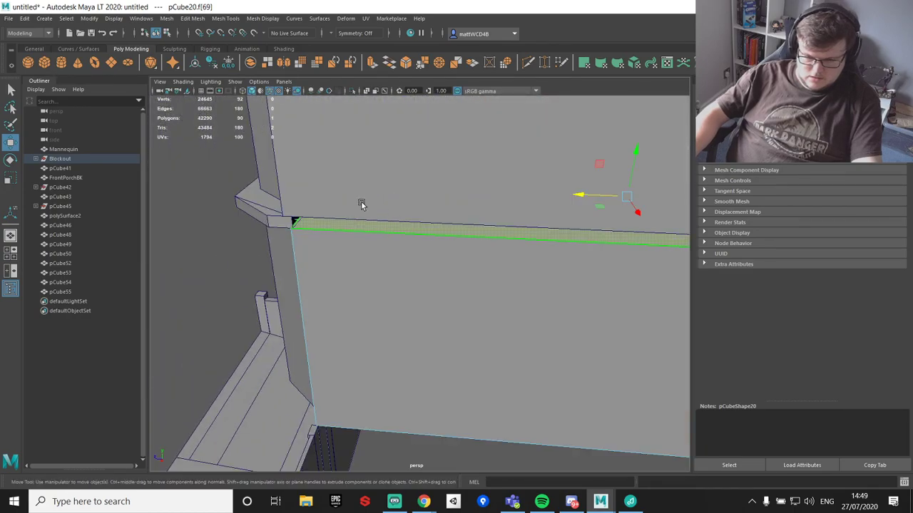
left_click_drag(360, 202, 491, 247, "alt")
left_click(491, 247)
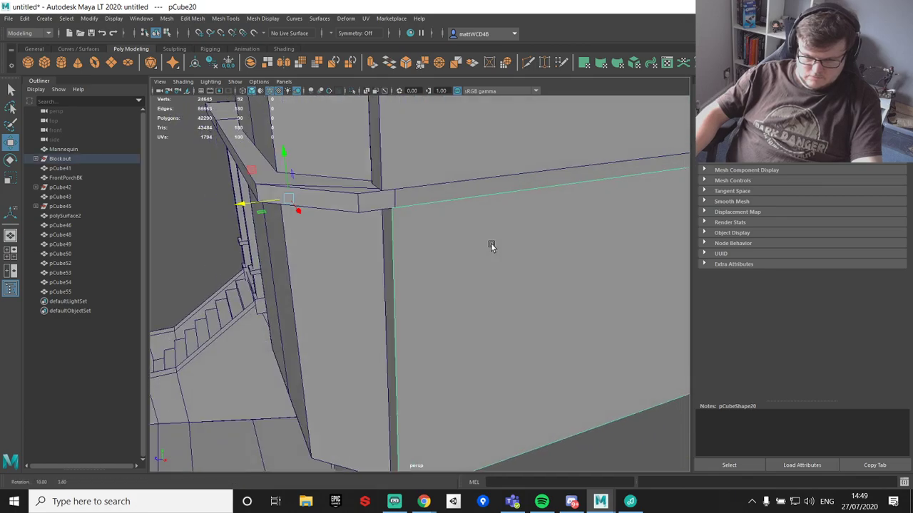
right_click_drag(474, 242, 461, 200)
left_click_drag(460, 200, 500, 218, "alt")
left_click(499, 217)
left_click_drag(531, 168, 531, 162)
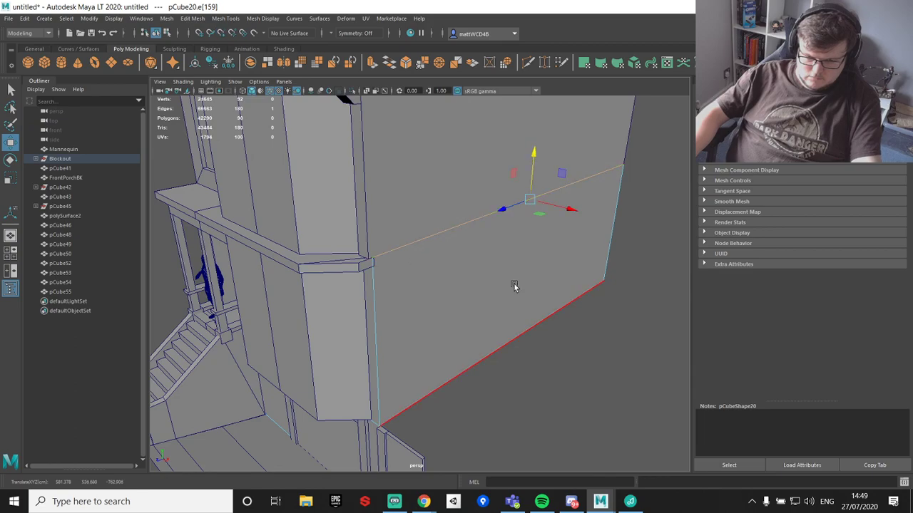
key("ctrl+z")
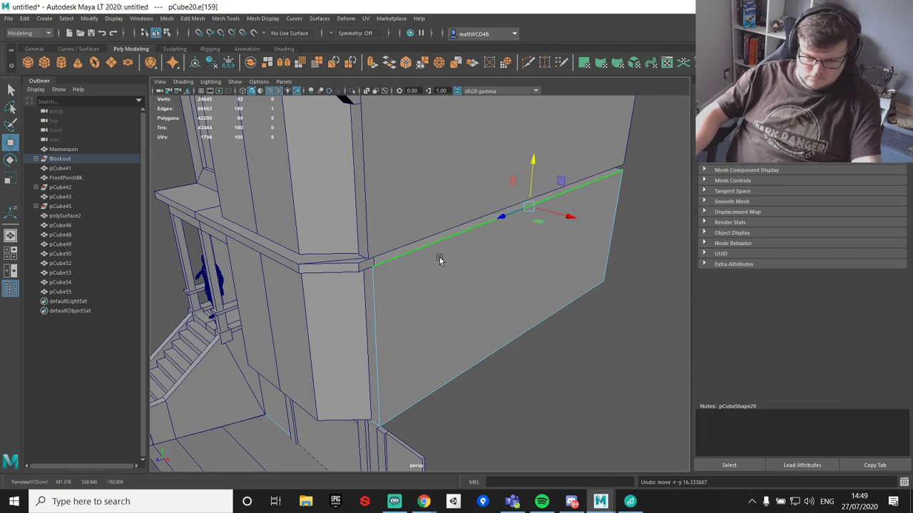
Move the upper wall slab pCube49 up and left into place over the lower block.
left_click_drag(420, 207, 441, 291, "alt")
right_click_drag(421, 242, 422, 293)
left_click(459, 295)
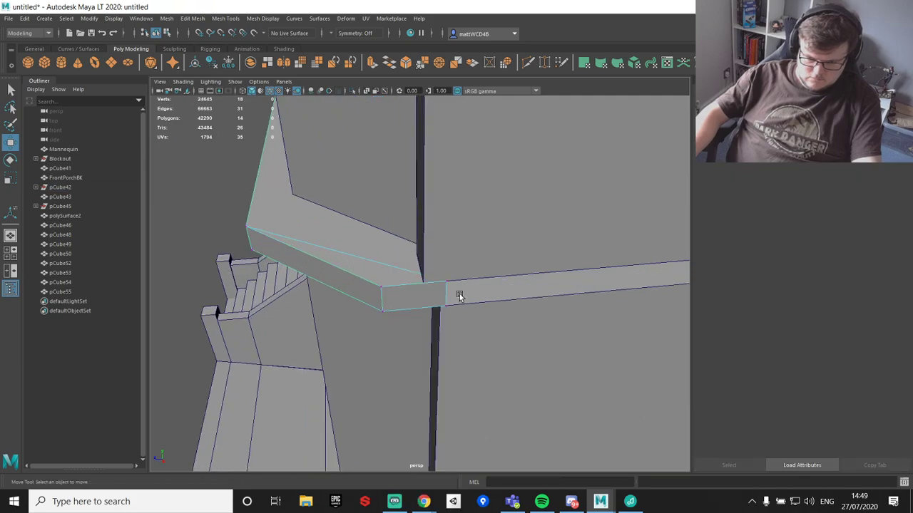
left_click(422, 240)
right_click(422, 240)
left_click(440, 216)
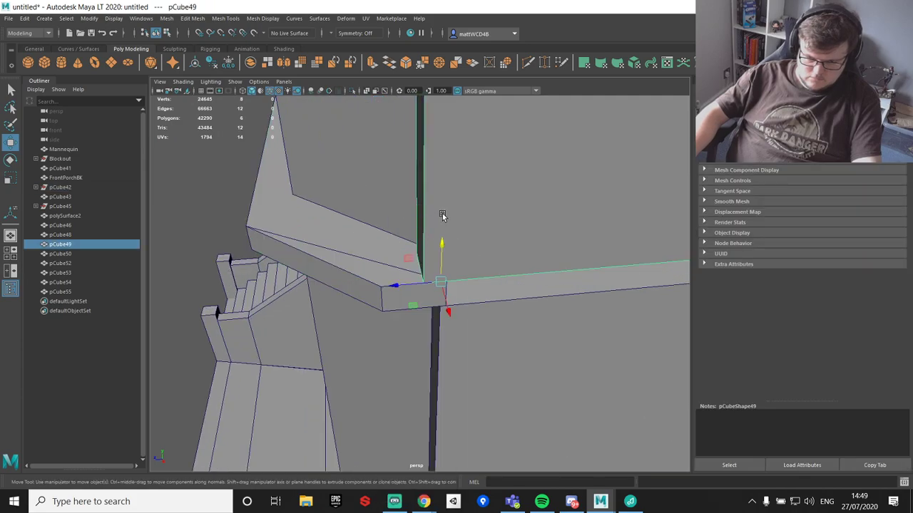
left_click_drag(440, 216, 457, 272, "alt")
left_click_drag(545, 278, 535, 298)
key("q")
Check the wall pCube20 and the beam's end face, leaving both unchanged.
left_click(511, 291)
scroll(511, 291, "up", 5)
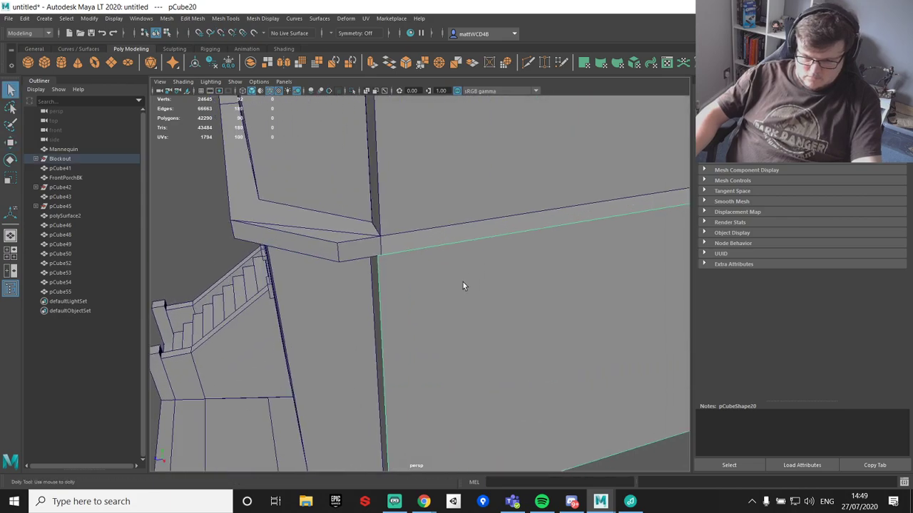
left_click_drag(407, 303, 385, 193, "alt")
left_click(385, 194)
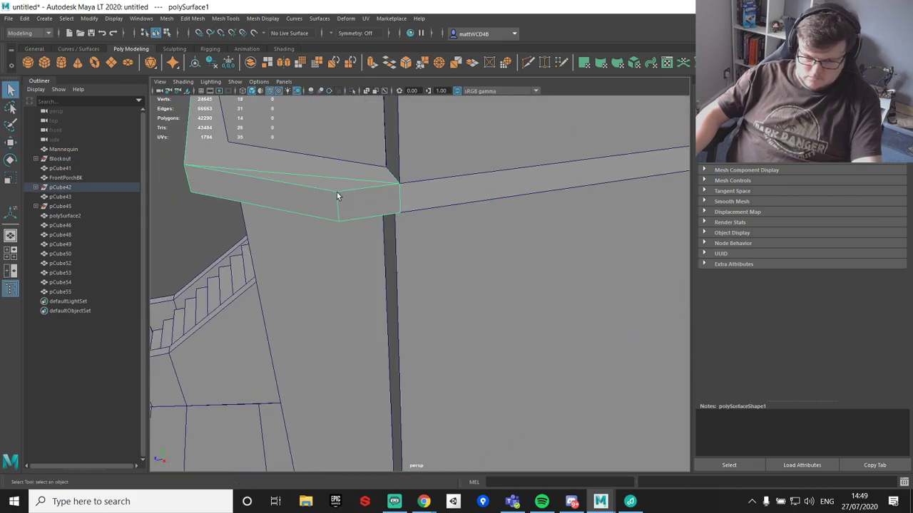
left_click(409, 250)
left_click_drag(418, 248, 435, 311, "alt")
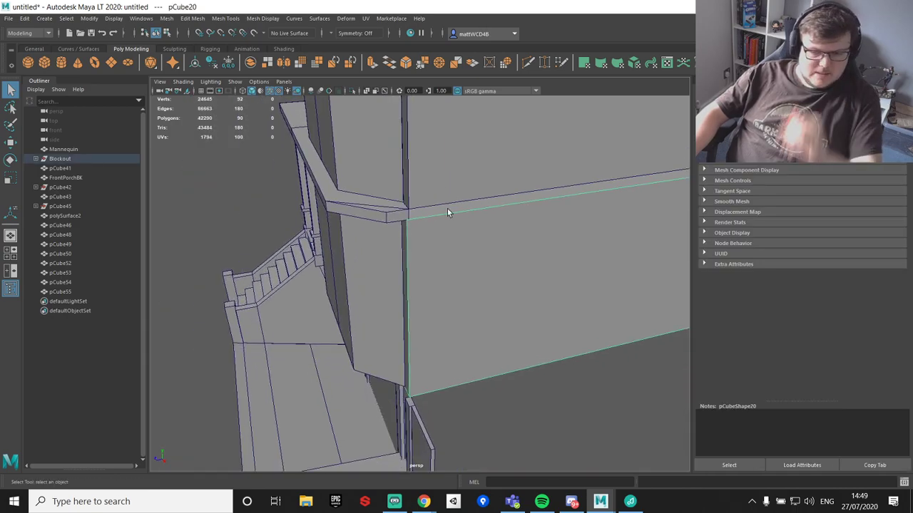
left_click_drag(447, 209, 442, 240, "alt")
right_click_drag(442, 240, 449, 271)
left_click(448, 275)
key("w")
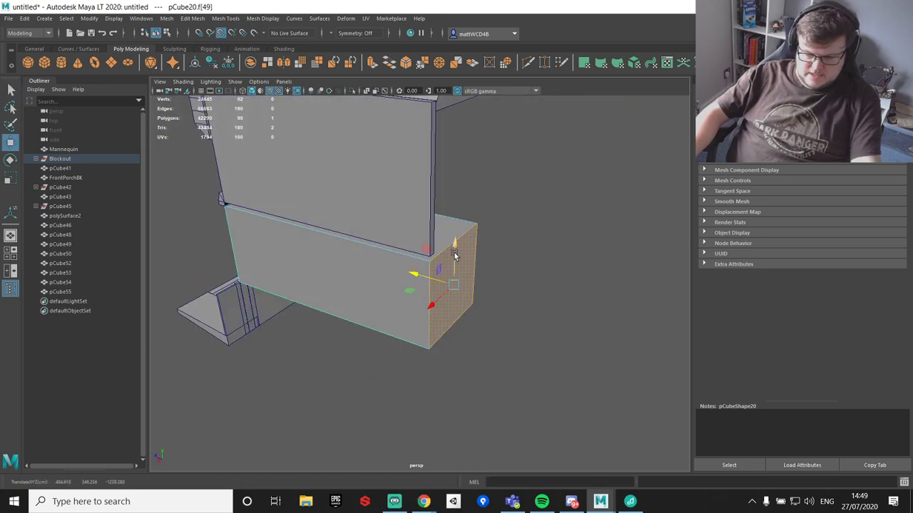
key("q")
key("F8")
Extrude the broad upper face of pCube49 with Extrude Face to extend the slab.
left_click(403, 167)
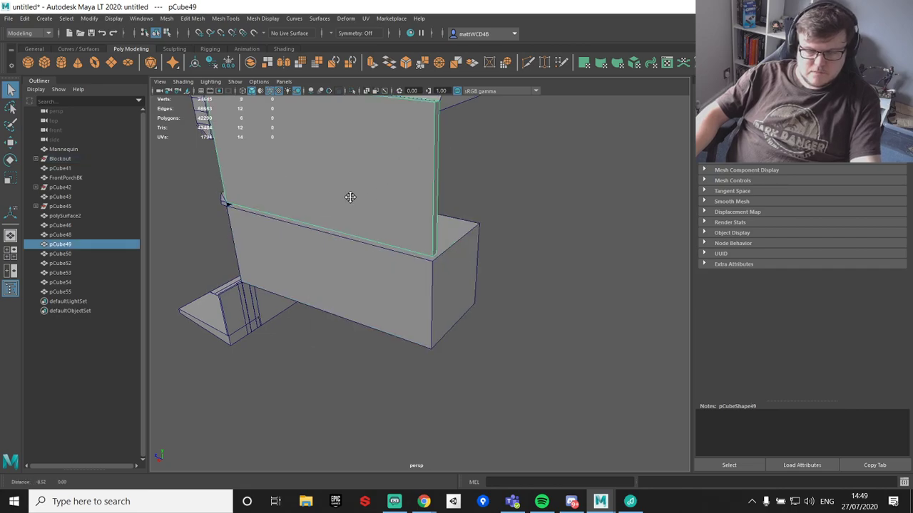
left_click_drag(403, 167, 350, 243, "alt")
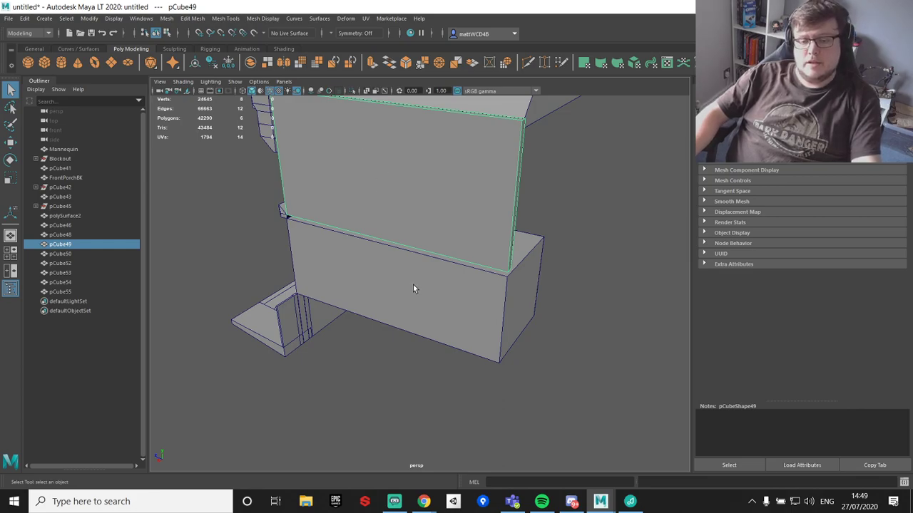
left_click_drag(413, 284, 389, 135, "alt")
right_click_drag(389, 134, 364, 151)
left_click_drag(363, 150, 412, 196, "alt")
right_click_drag(412, 196, 403, 223)
left_click(404, 222)
left_click_drag(404, 223, 383, 318, "alt")
right_click_drag(464, 241, 456, 273, "shift")
left_click_drag(457, 274, 547, 252, "alt")
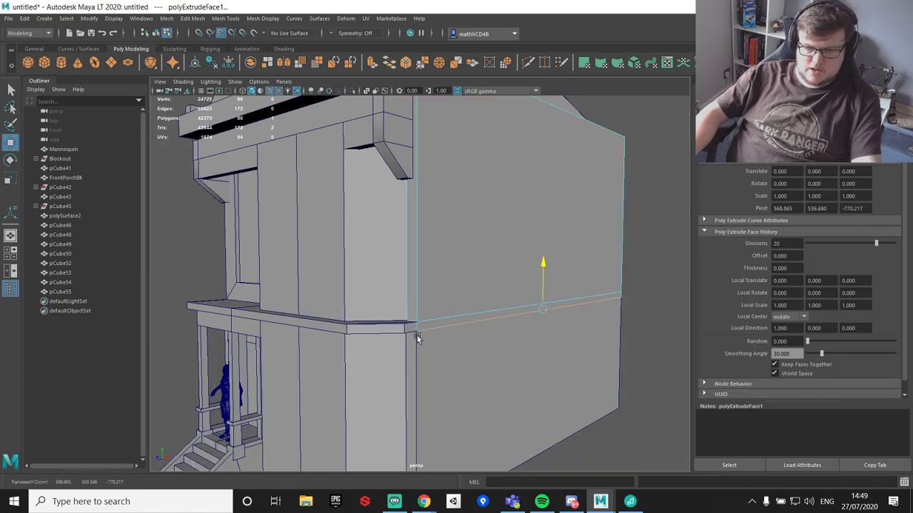
Drop the extrude manipulator, return to object mode, and deselect to view the whole house.
key("q")
key("F8")
left_click_drag(519, 249, 541, 256, "alt")
left_click(654, 236)
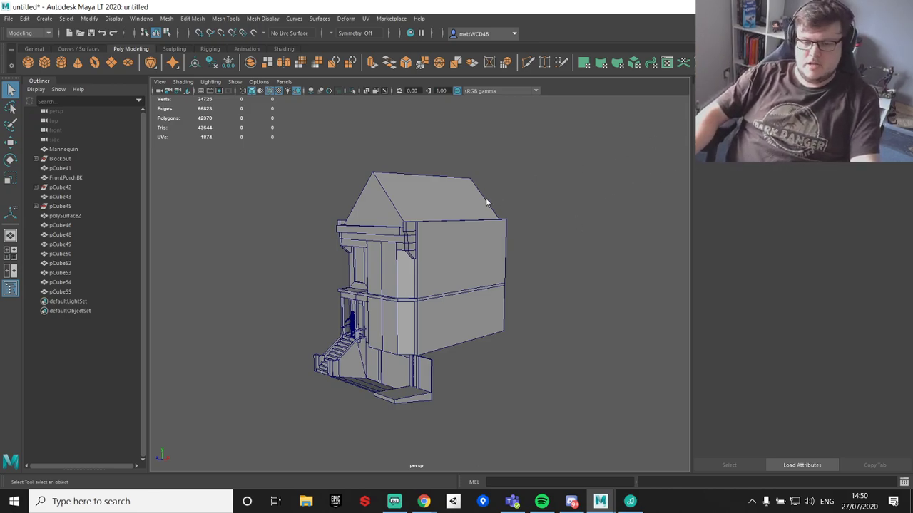
Push the vertices of trim block pCube53 flush against the house wall.
left_click_drag(487, 203, 488, 227, "alt")
scroll(488, 228, "up", 5)
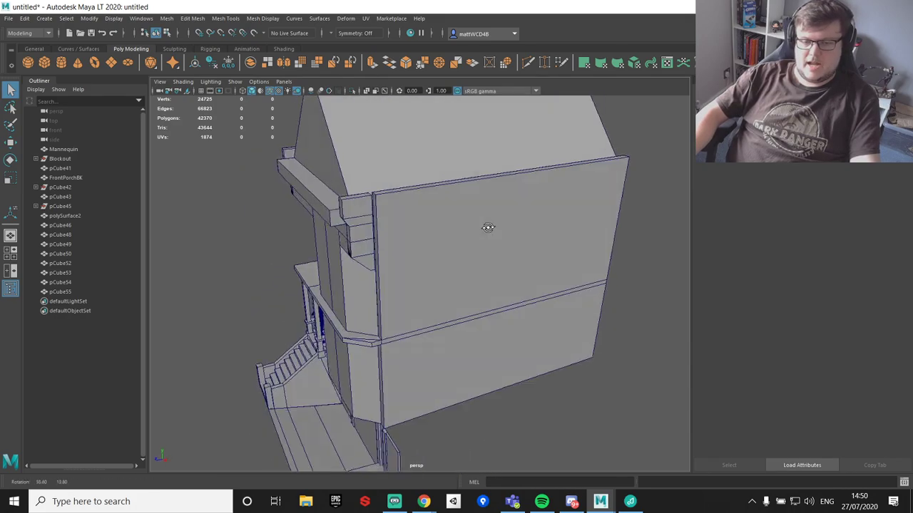
scroll(423, 206, "up", 5)
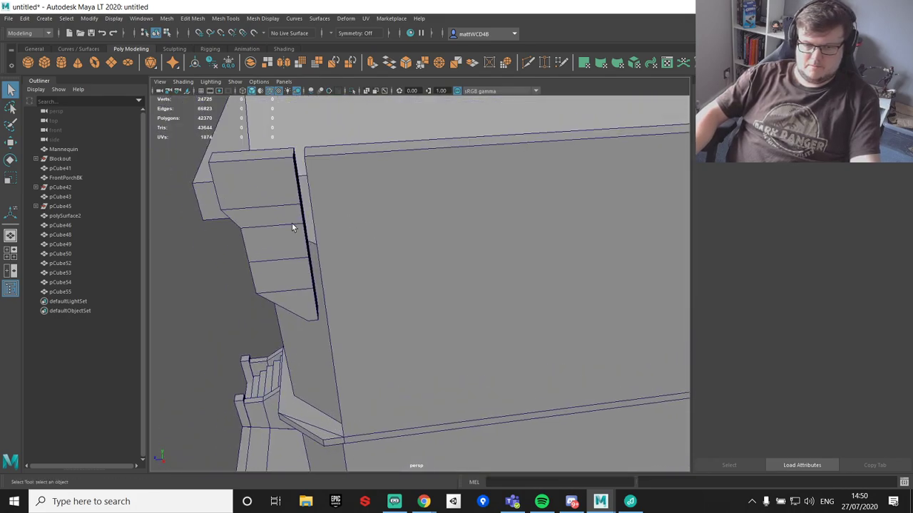
left_click(292, 227)
left_click_drag(292, 227, 399, 213, "alt")
key("w")
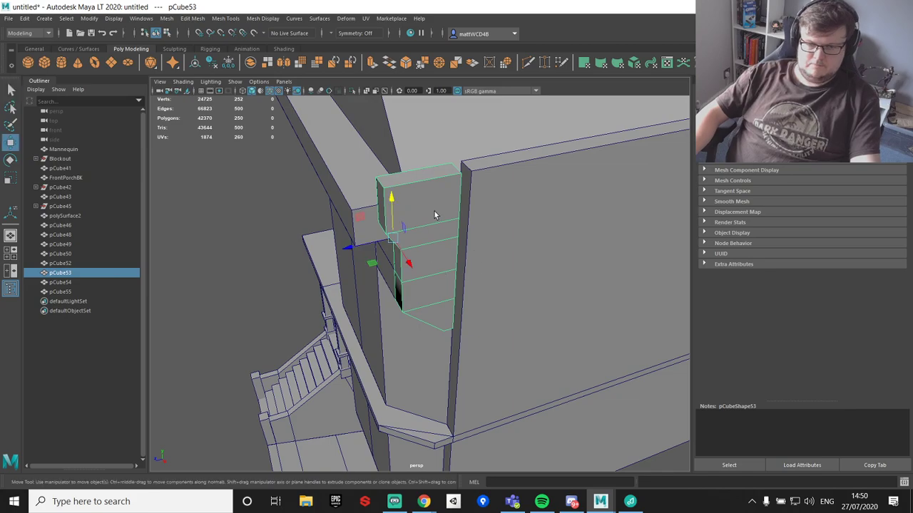
right_click_drag(435, 211, 394, 210)
left_click_drag(395, 210, 456, 199, "alt")
key("q")
left_click_drag(386, 146, 446, 386)
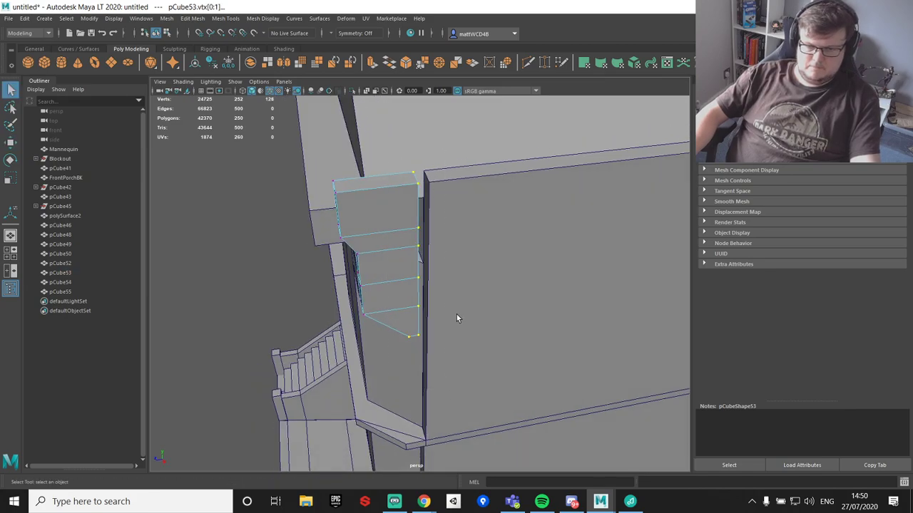
left_click_drag(388, 301, 412, 335)
left_click_drag(459, 253, 429, 265, "alt")
key("w")
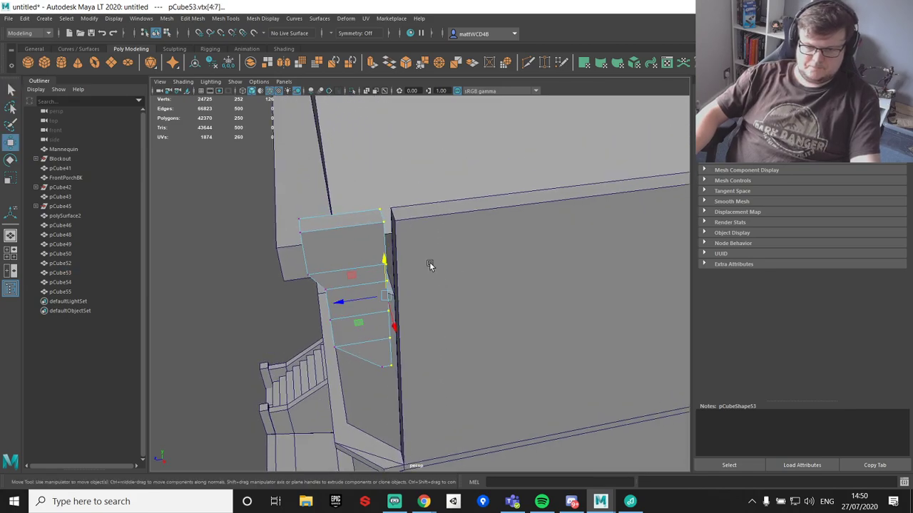
left_click_drag(339, 302, 539, 259)
Slide the left vertex column of trim block pCube52 to line up with the wall.
left_click(478, 234)
left_click(514, 285)
left_click(573, 271)
right_click_drag(527, 230, 479, 231)
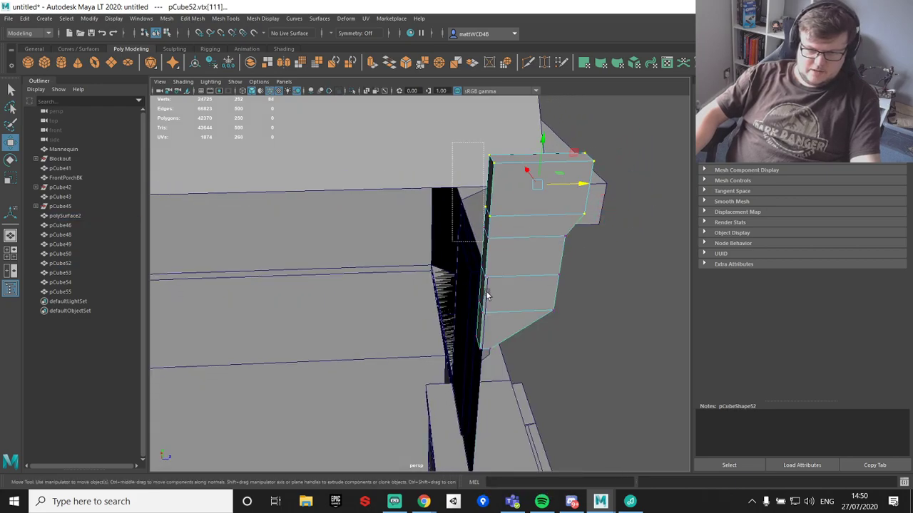
left_click_drag(470, 139, 494, 347)
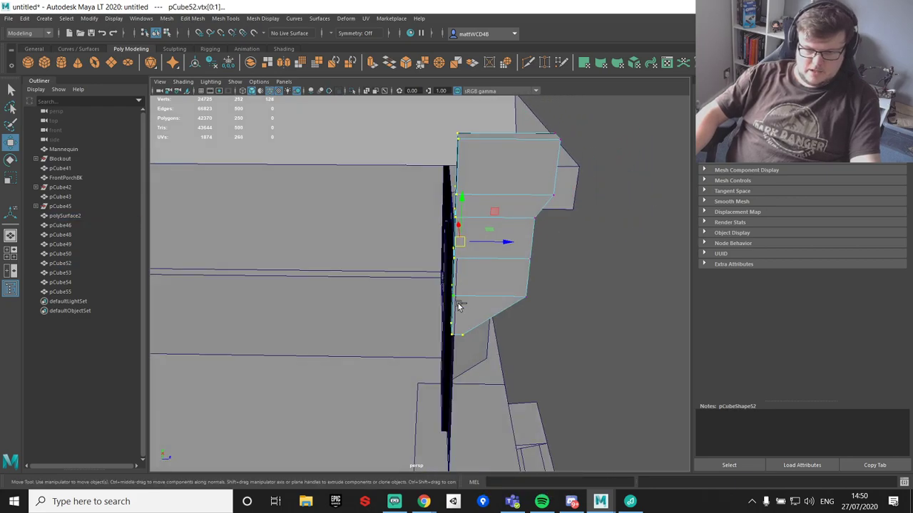
left_click_drag(499, 241, 505, 241)
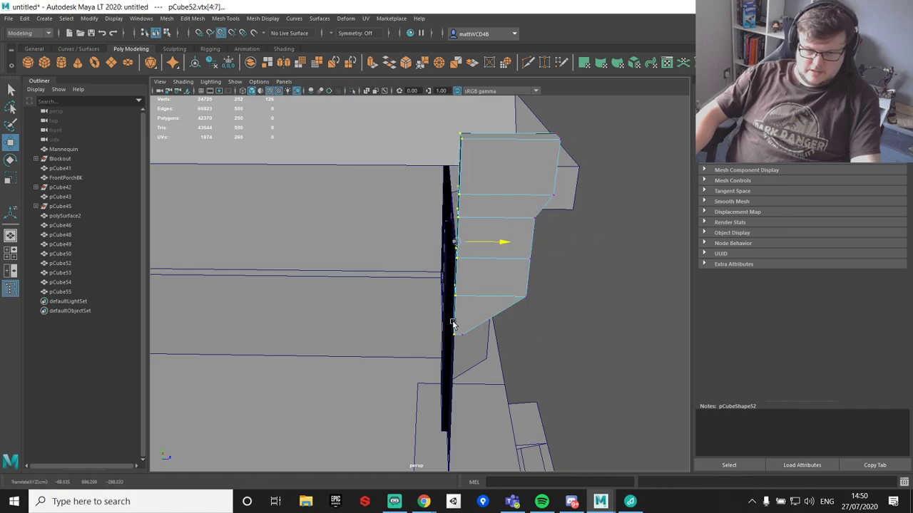
mouse_move(452, 325)
middle_mouse_down()
mouse_move(478, 324)
mouse_move(451, 325)
middle_mouse_up()
left_click_drag(457, 324, 456, 299, "alt")
key("q")
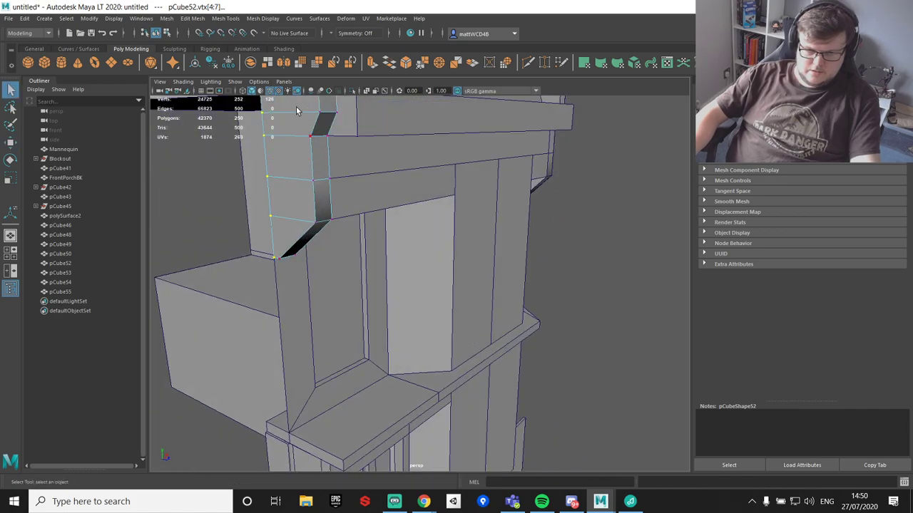
key("F8")
scroll(410, 201, "down", 8)
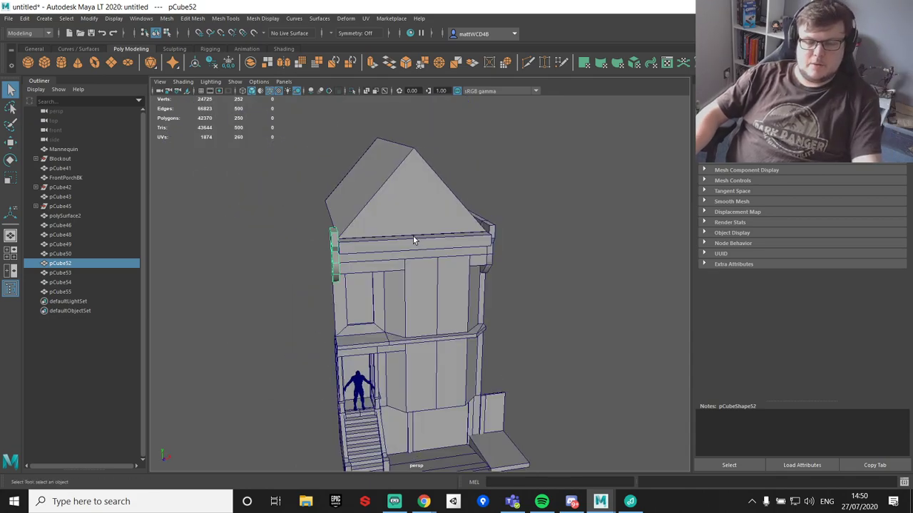
left_click(572, 283)
Extrude the vertical edge e[17] of wall piece polySurface2 near the porch.
left_click_drag(572, 284, 481, 301, "alt")
scroll(478, 285, "up", 4)
middle_click_drag(479, 271, 500, 258, "alt")
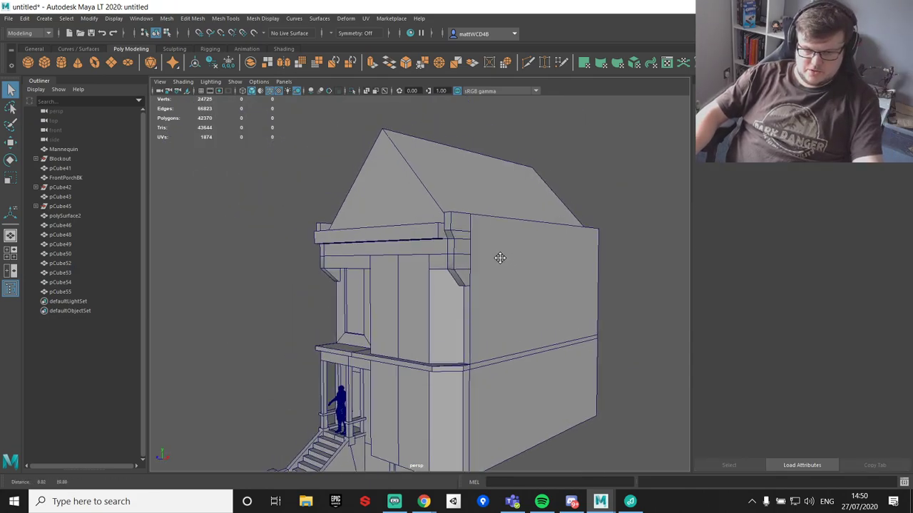
left_click_drag(500, 257, 366, 239, "alt")
scroll(483, 306, "up", 5)
left_click(448, 290)
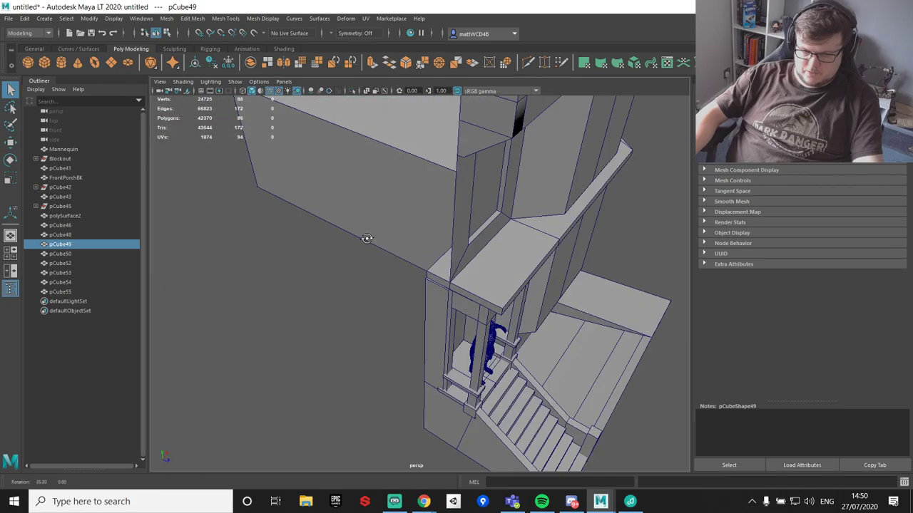
key("f")
left_click(478, 267)
left_click(467, 228)
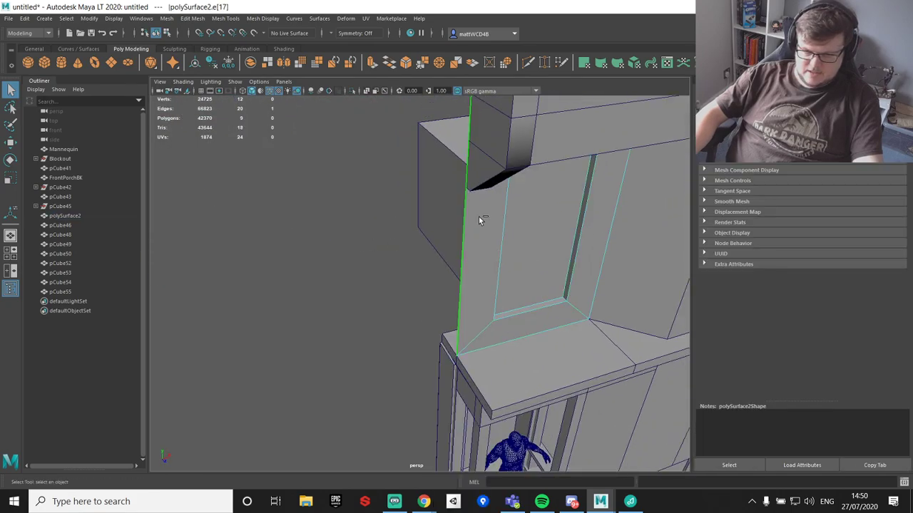
key("ctrl+e")
left_click_drag(479, 221, 452, 240, "alt")
Delete the top and side faces of corner post pCube52.
left_click(492, 218)
right_click_drag(520, 194, 527, 168)
left_click(533, 162)
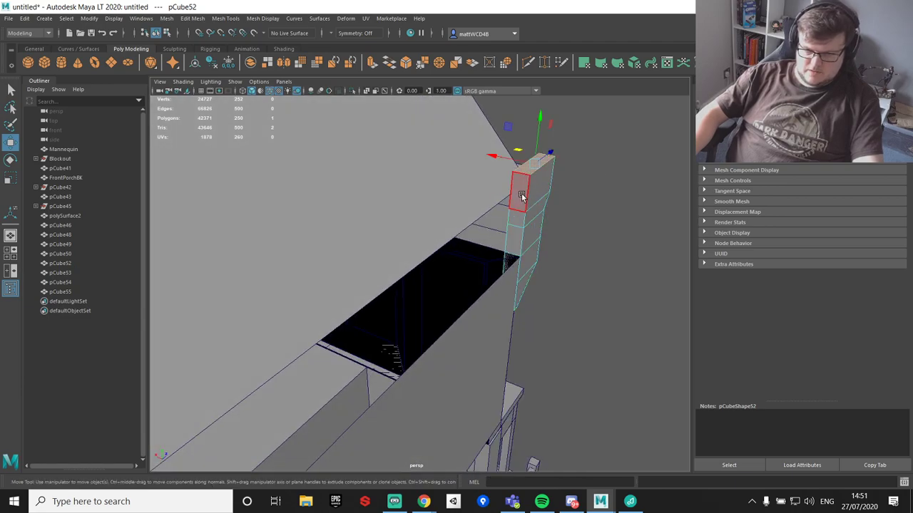
left_click(521, 196, "shift")
left_click_drag(507, 302, 527, 289, "alt")
key("Delete")
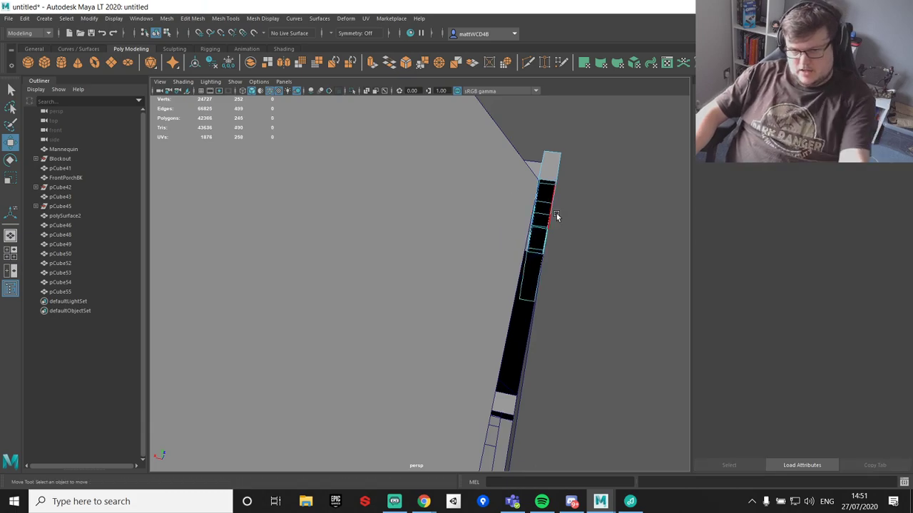
left_click_drag(556, 216, 461, 218, "alt")
Extrude the post's edge e[138] into a strip along the roof eave and check it from several angles.
left_click(461, 218)
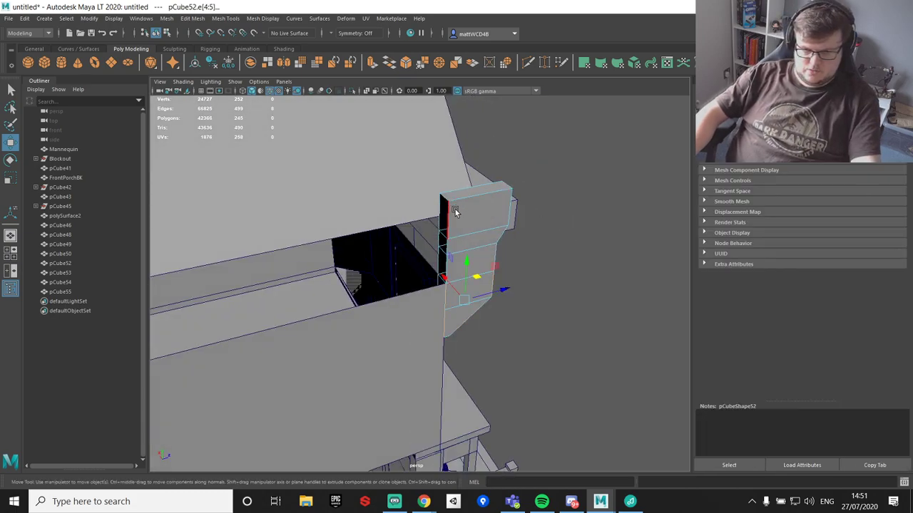
key("F10")
left_click(456, 253)
key("ctrl+e")
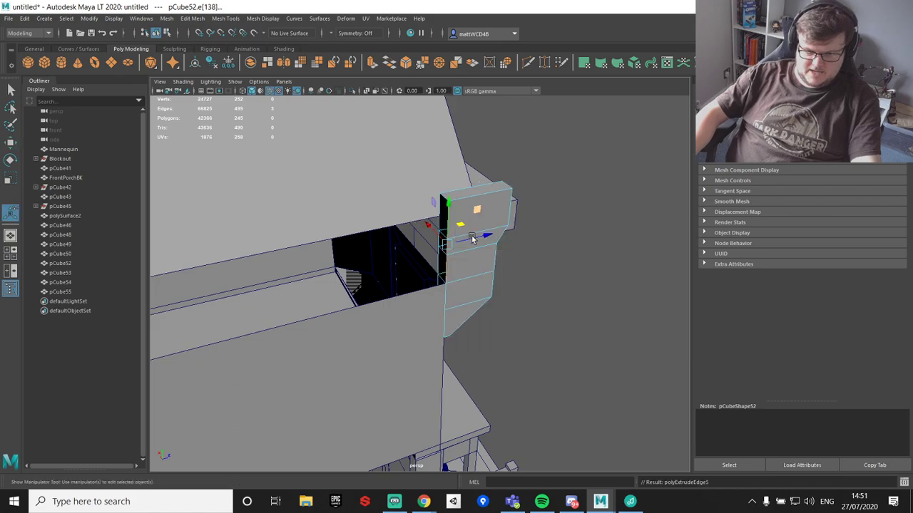
scroll(499, 264, "down", 5)
key("w")
left_click_drag(522, 283, 471, 200, "alt")
scroll(463, 268, "up", 4)
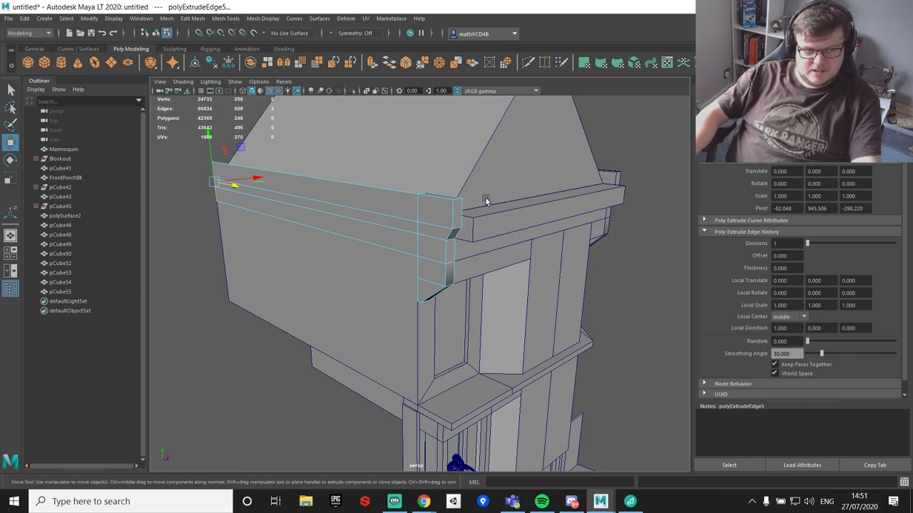
left_click_drag(481, 297, 378, 297, "alt")
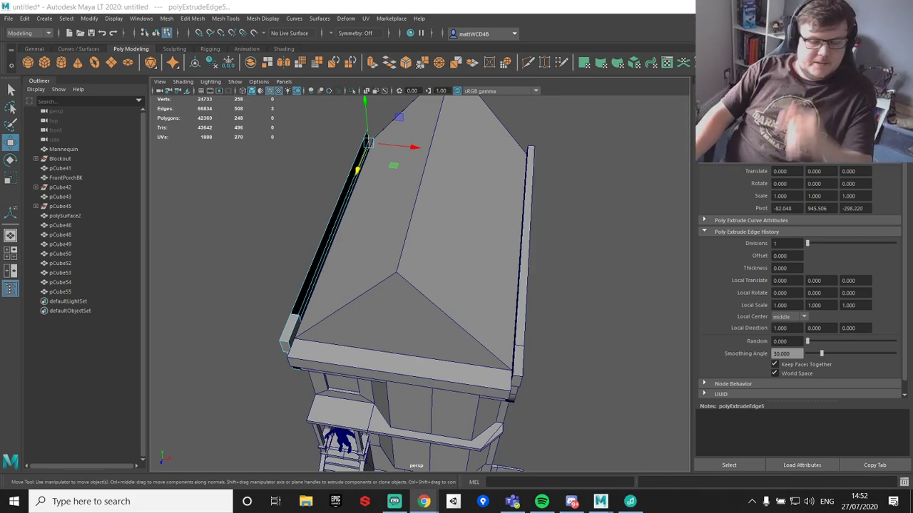
left_click_drag(664, 335, 452, 331, "alt")
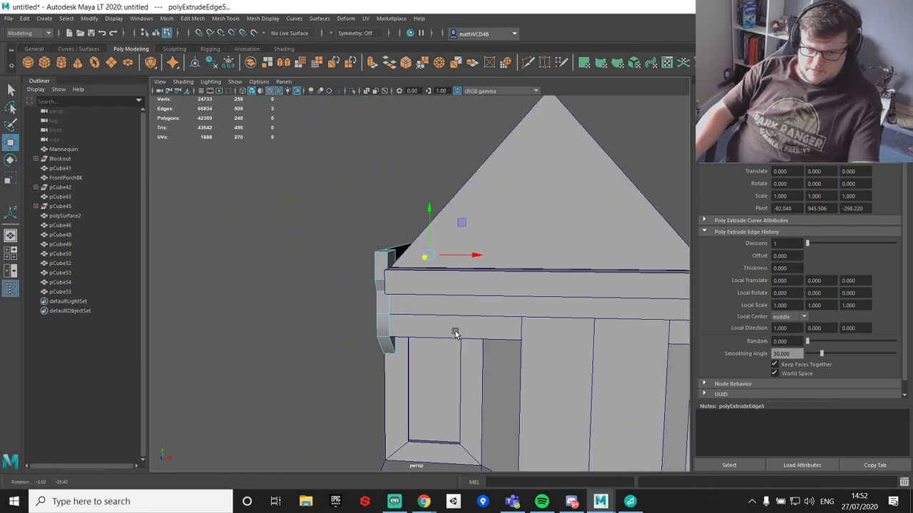
left_click_drag(419, 287, 420, 267, "alt")
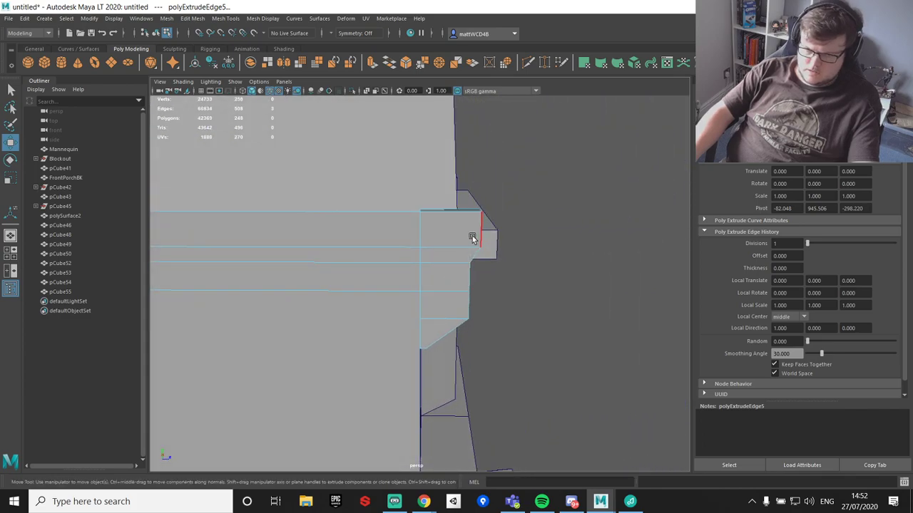
Select the corner vertices of pCube52 and the left-edge vertices of pCube53.
right_click(472, 238)
left_click(424, 236)
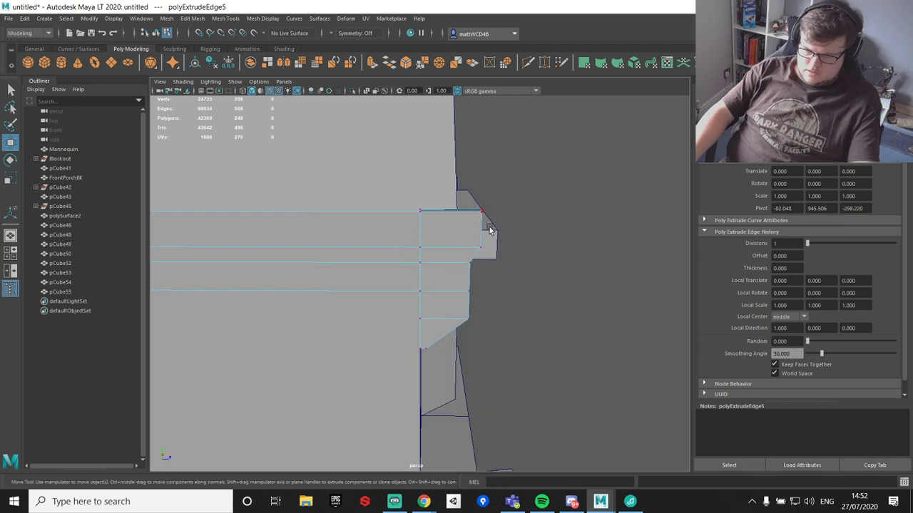
left_click_drag(456, 207, 495, 259)
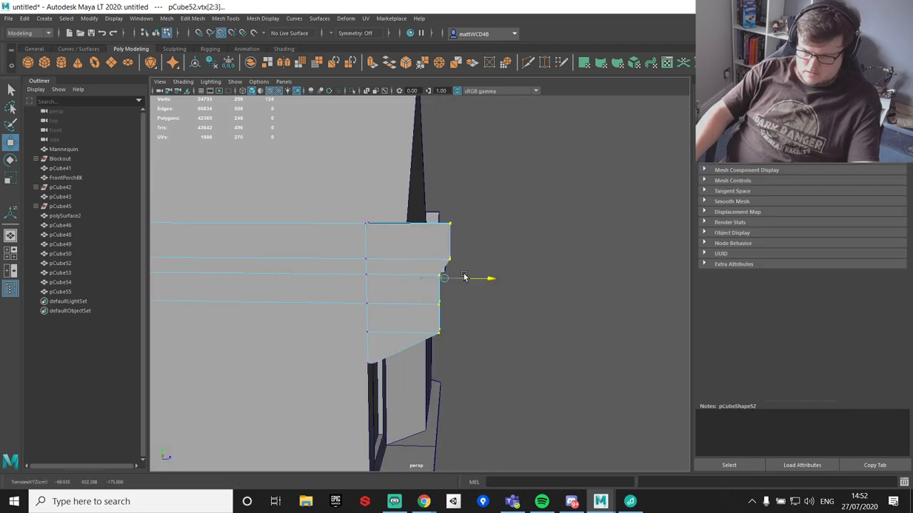
left_click_drag(565, 274, 338, 264, "alt")
right_click_drag(338, 260, 315, 259)
left_click_drag(286, 205, 360, 420)
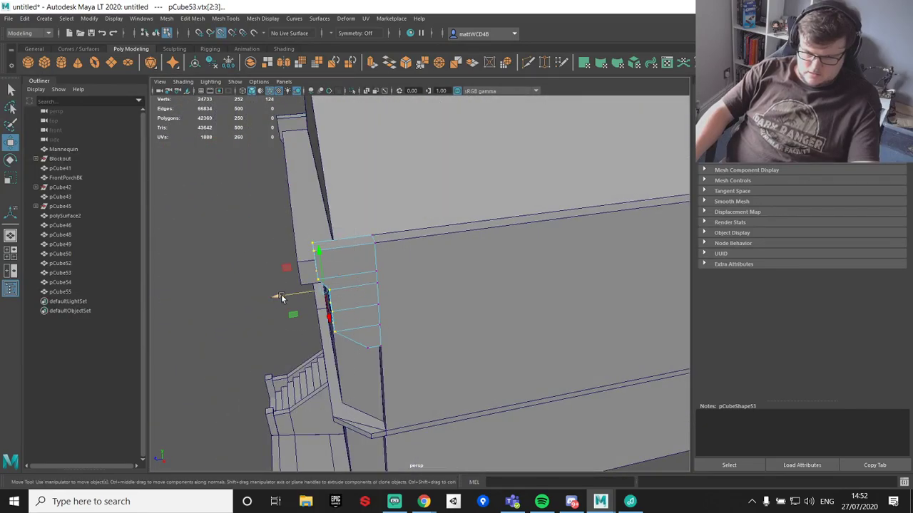
left_click_drag(224, 285, 383, 281, "alt")
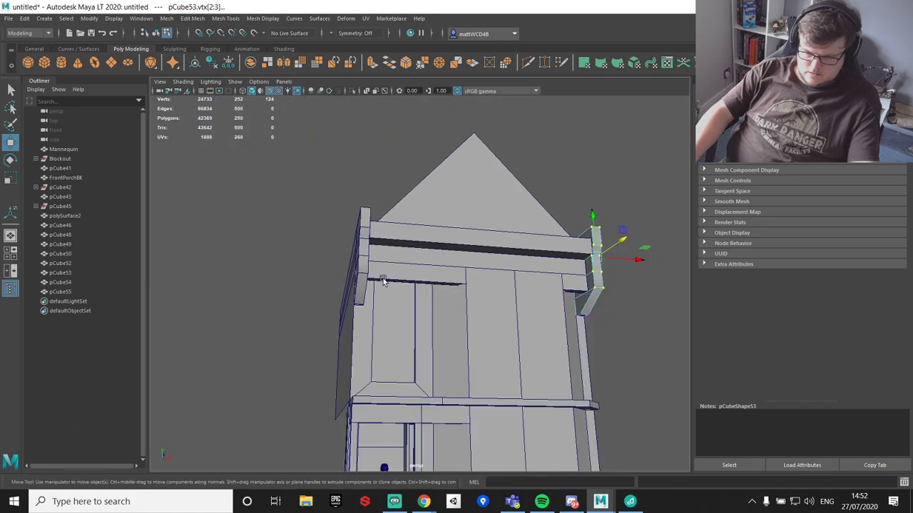
right_click_drag(383, 280, 489, 297, "alt")
left_click_drag(489, 297, 375, 246, "alt")
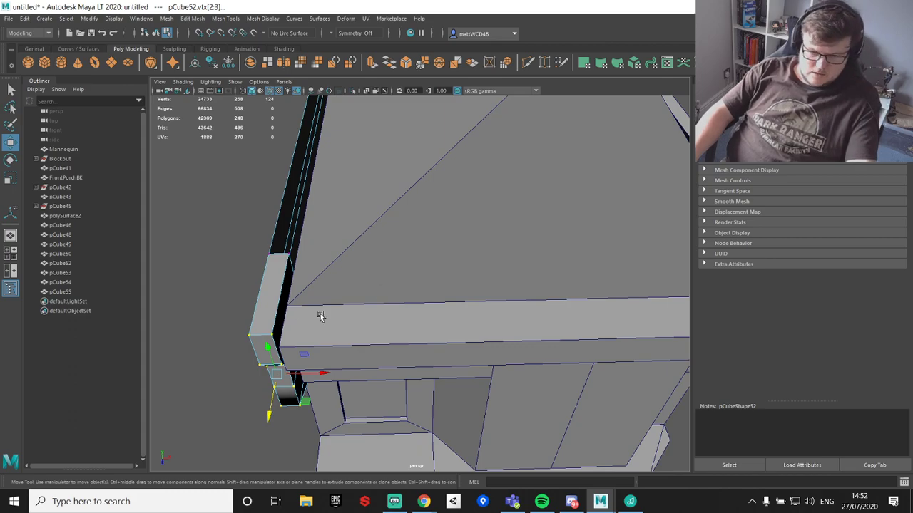
left_click_drag(321, 314, 318, 257, "alt")
Select the roof-corner vertices for moving, then pick an edge along the roof trim.
key("q")
right_click_drag(317, 242, 294, 241)
left_click_drag(212, 172, 489, 252)
left_click_drag(489, 253, 418, 212, "alt")
left_click_drag(278, 276, 318, 212, "alt")
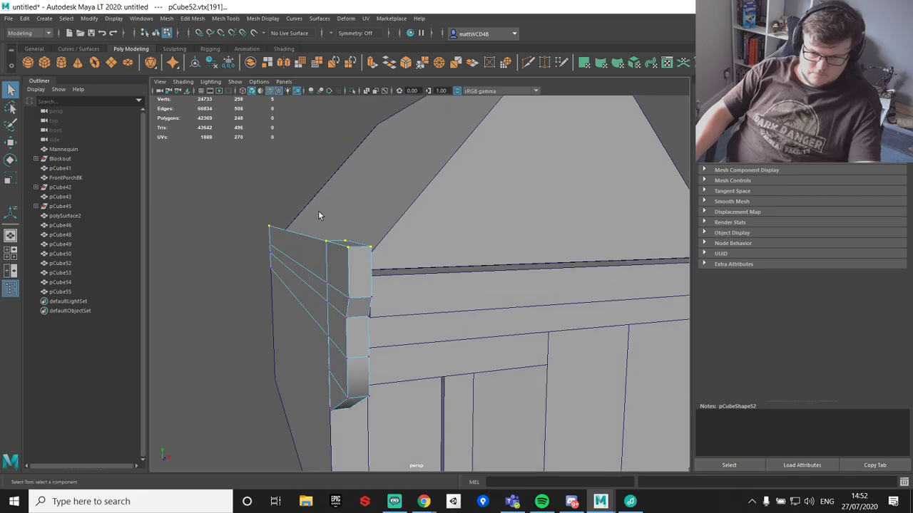
key("w")
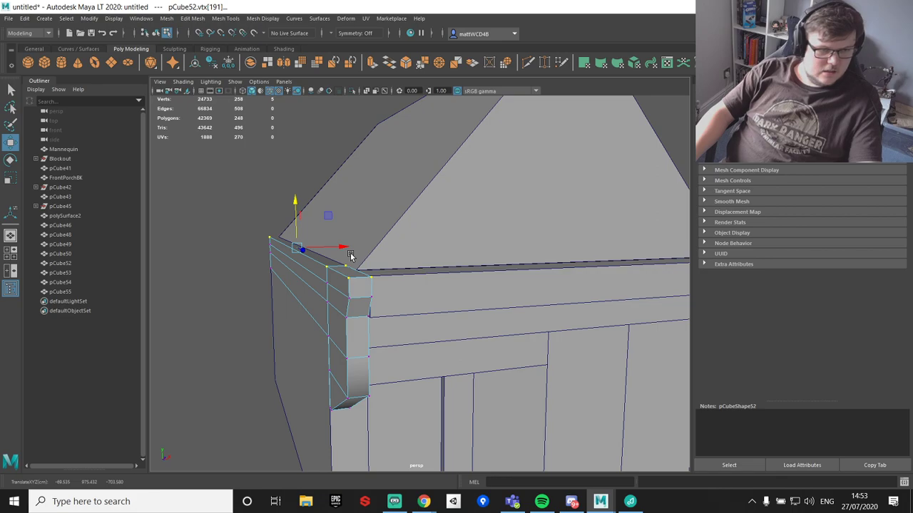
left_click_drag(431, 258, 373, 328, "alt")
right_click_drag(371, 240, 359, 187)
left_click(367, 316)
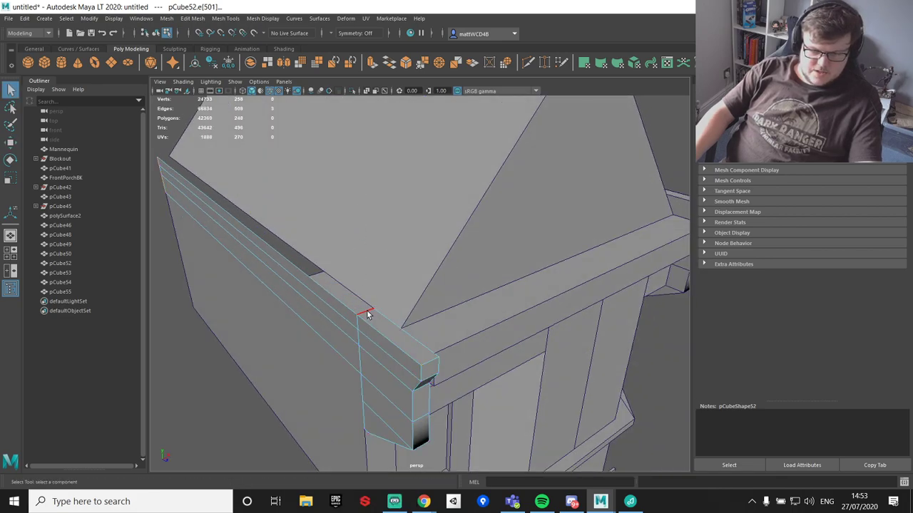
left_click_drag(367, 316, 436, 224, "alt")
right_click_drag(436, 221, 407, 241)
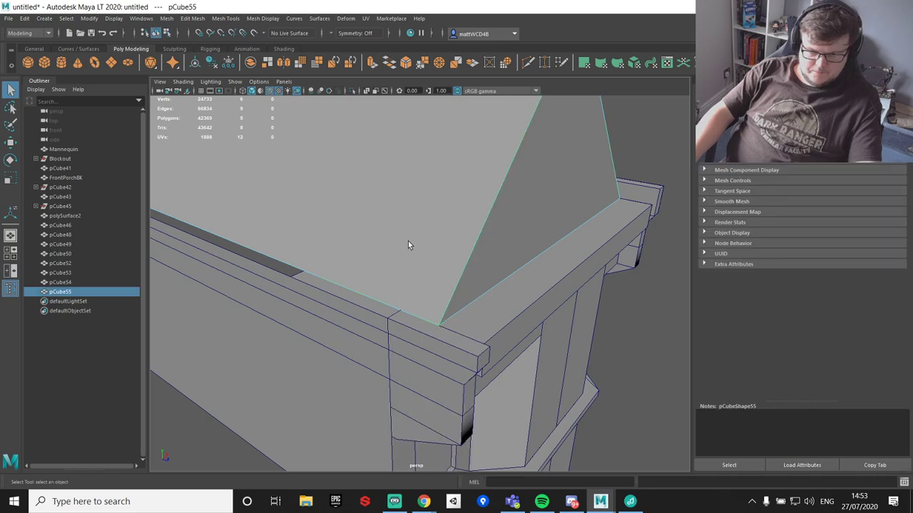
Push roof slab pCube55's end face f[0] outward along X.
left_click_drag(408, 241, 497, 273, "alt")
scroll(481, 263, "down", 2)
right_click_drag(490, 184, 504, 198)
left_click(503, 197)
key("w")
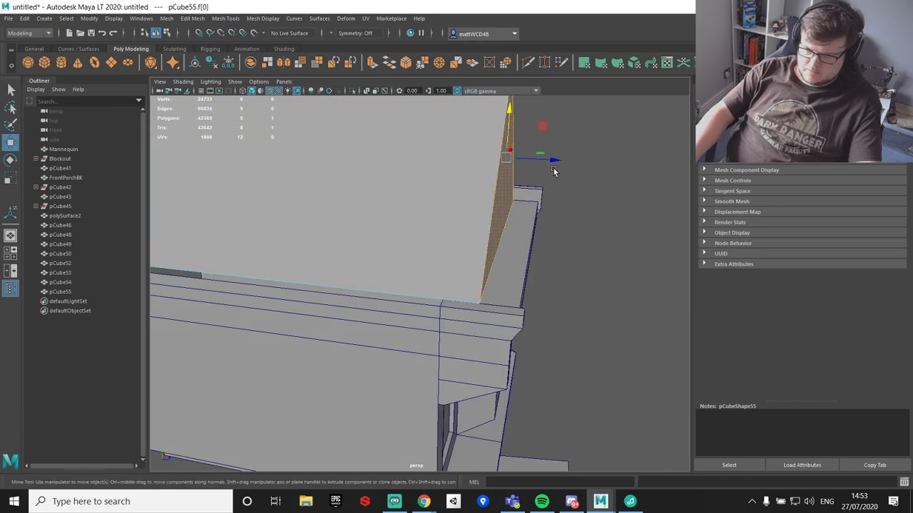
mouse_move(560, 164)
left_mouse_down()
mouse_move(578, 169)
mouse_move(569, 167)
left_mouse_up()
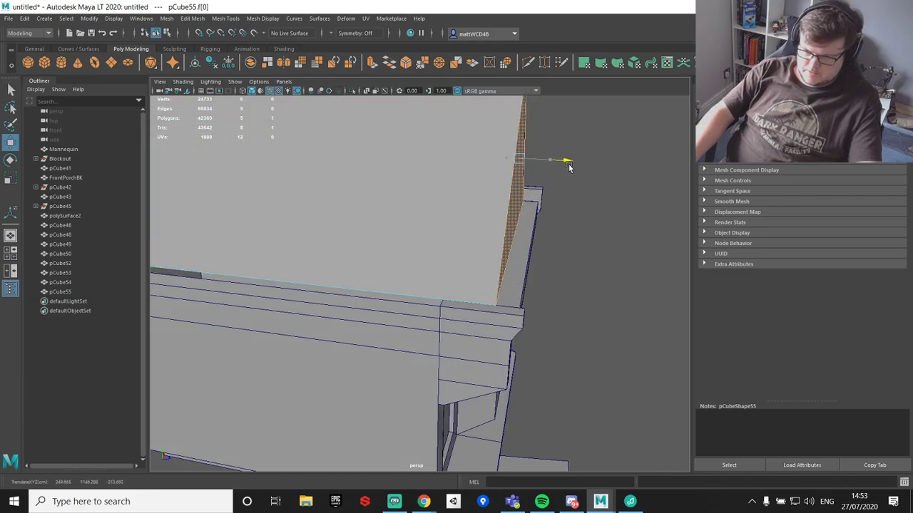
Delete the strip of three faces f[49:51] from corner trim block pCube52.
left_click(467, 318)
left_click_drag(492, 320, 399, 286, "alt")
right_click_drag(433, 241, 433, 269)
double_click(422, 314)
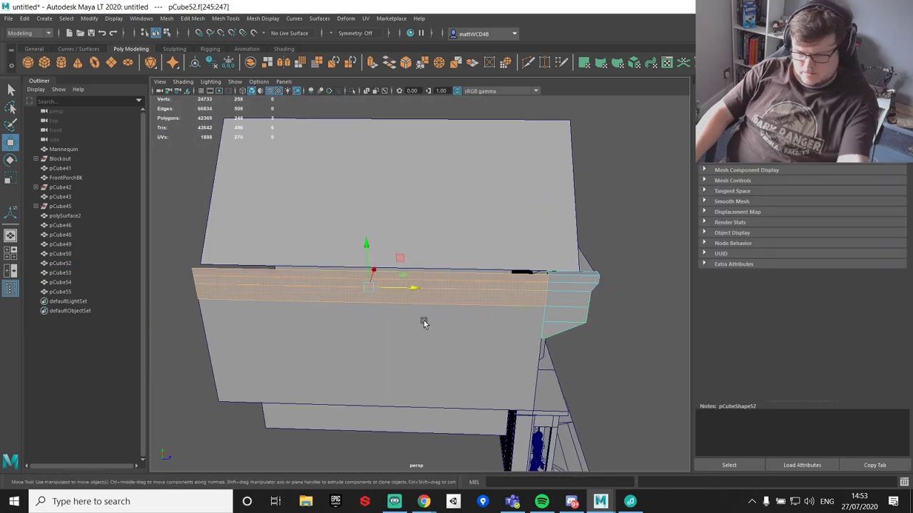
key("Delete")
Snap the roof slab's pivot to the corner with D and move the corner onto the trim block.
left_click_drag(560, 271, 509, 260, "alt")
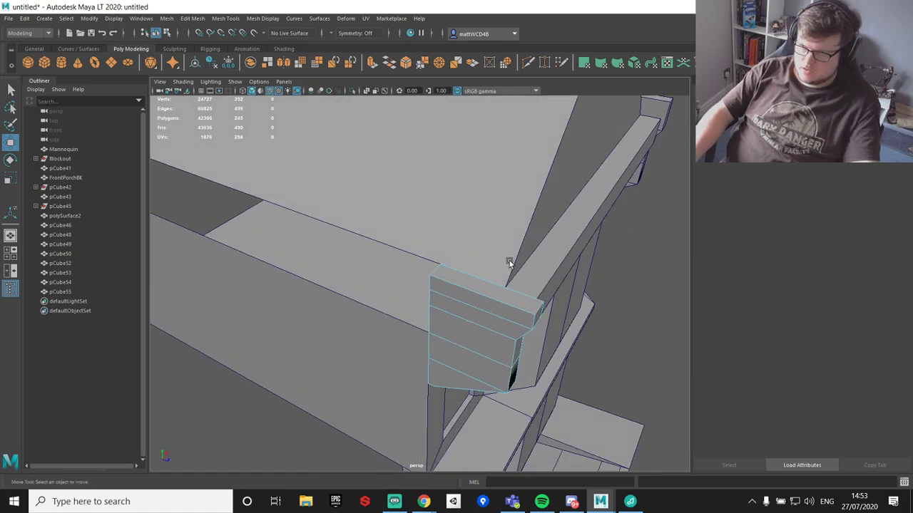
left_click(513, 234)
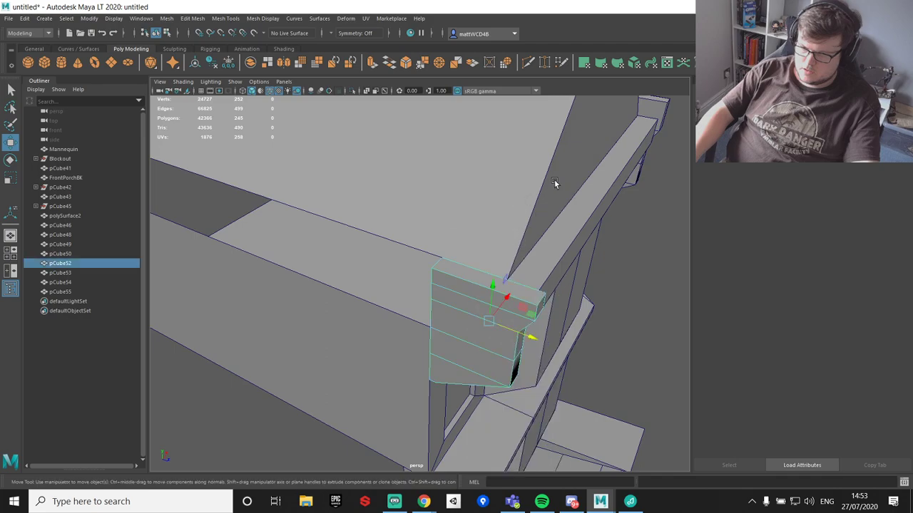
left_click_drag(554, 179, 501, 187, "alt")
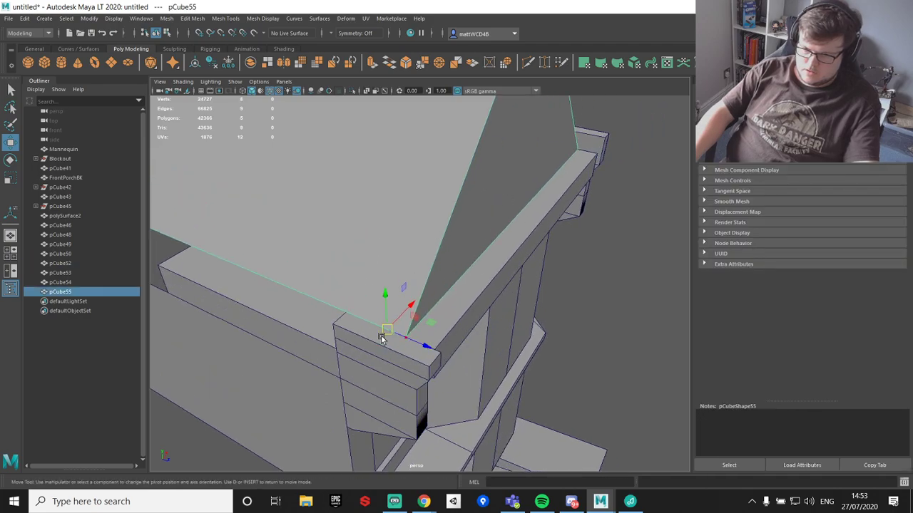
key("d")
left_click_drag(401, 337, 586, 243)
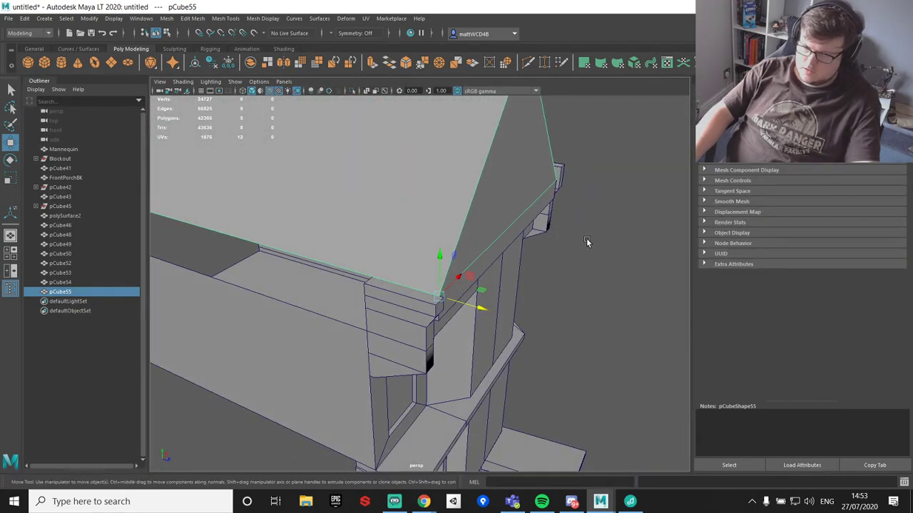
left_click_drag(442, 298, 468, 305)
Insert an edge loop across corner block pCube52 and slide the new edge along its top.
left_click(423, 299)
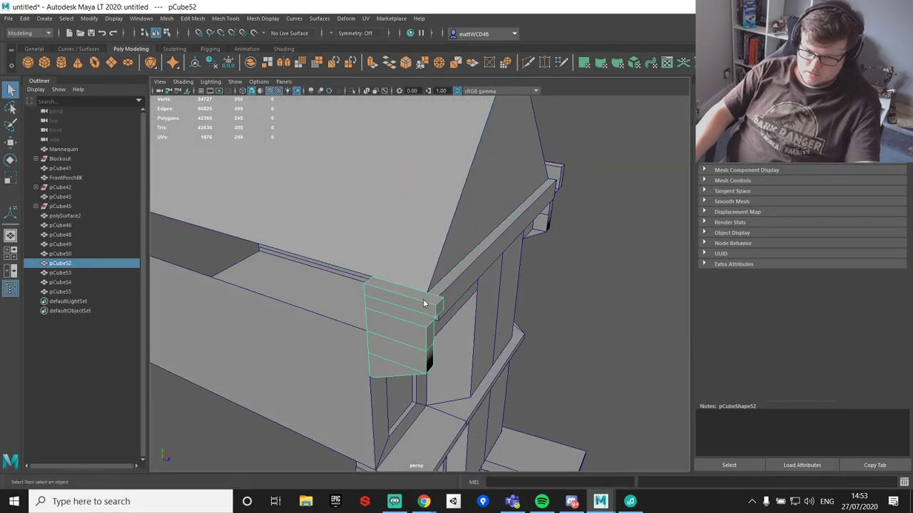
right_click_drag(422, 299, 378, 266, "shift")
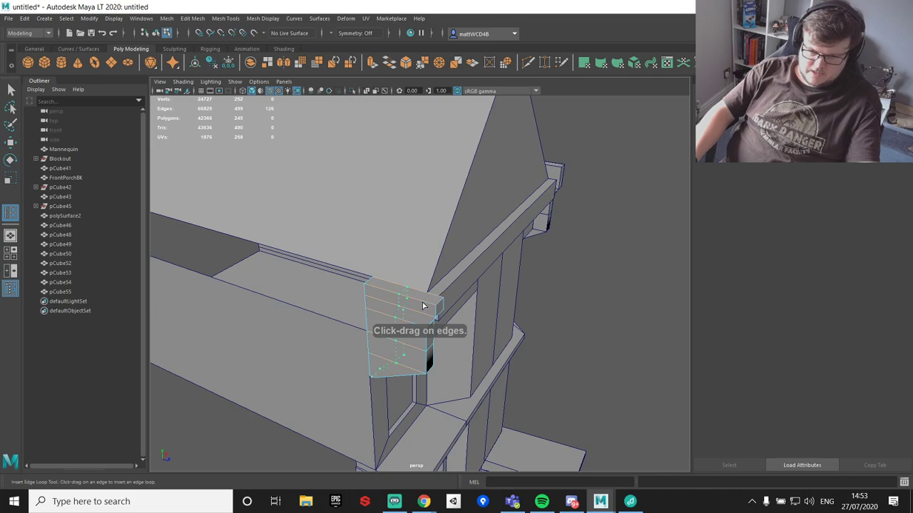
left_click(423, 306)
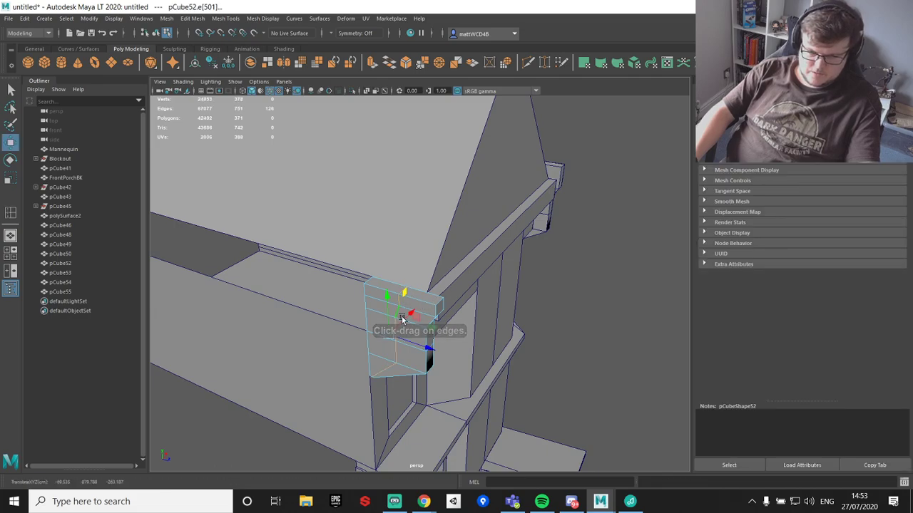
key("q")
left_click(405, 292)
key("w")
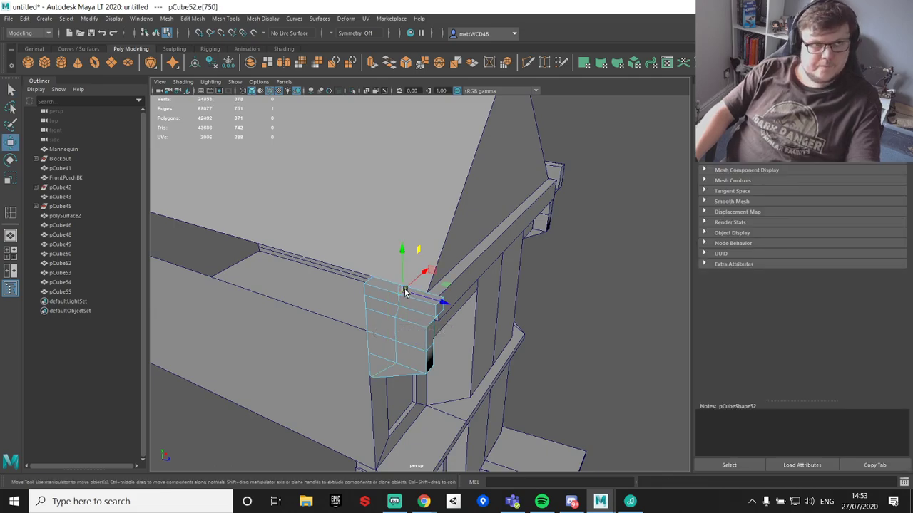
left_click_drag(432, 313, 438, 302)
Extrude pCube52's top face upward into a tall post.
key("q")
right_click_drag(434, 252, 428, 307)
left_click(430, 298)
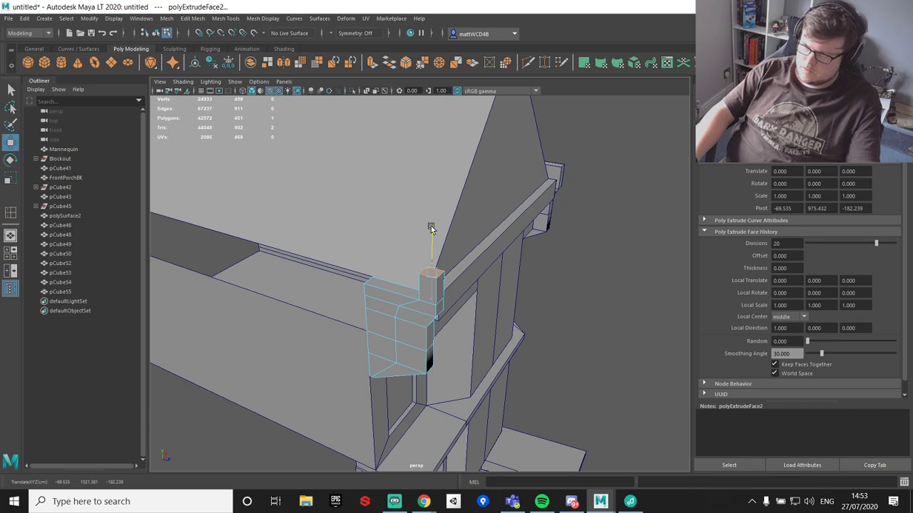
left_click_drag(431, 227, 425, 205)
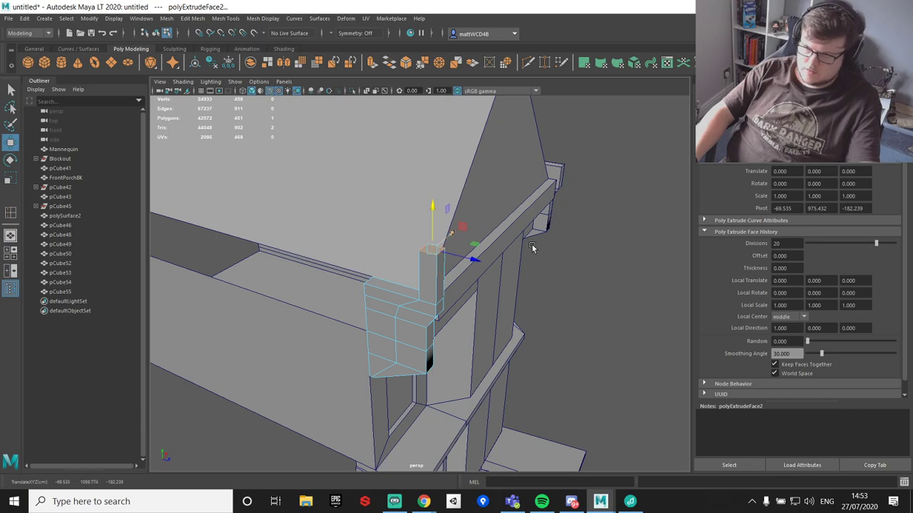
Delete the old corner column pCube53.
left_click_drag(532, 244, 429, 248, "alt")
right_click_drag(474, 243, 498, 293)
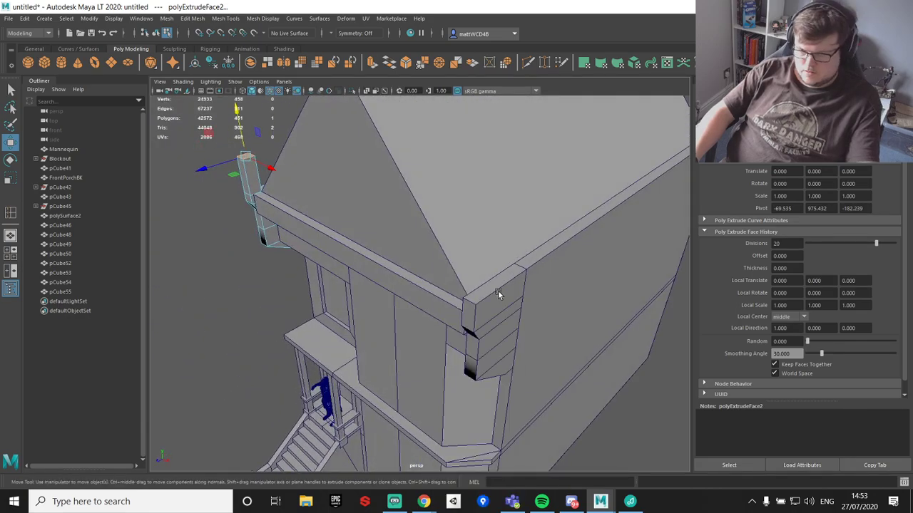
left_click(497, 294)
right_click_drag(503, 246, 515, 302)
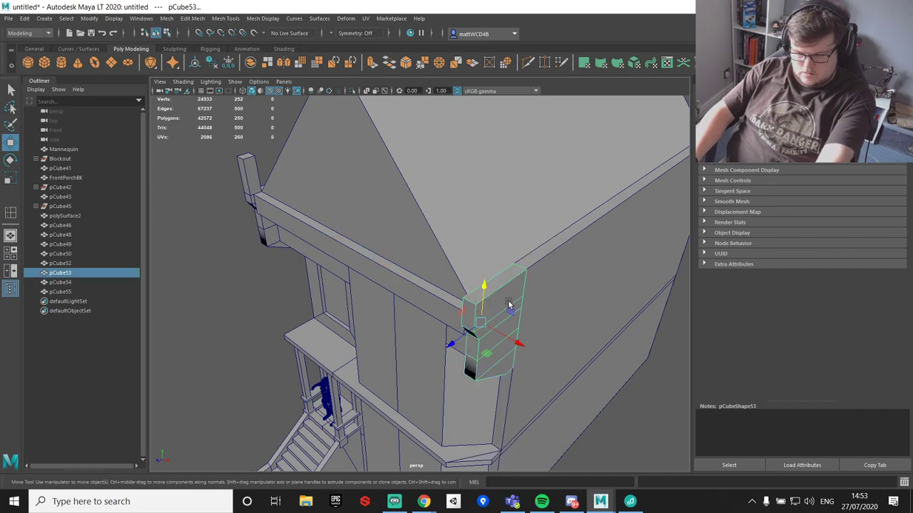
key("Delete")
Inspect the emptied corner, selecting the roof slab and one of its edges.
left_click_drag(445, 261, 301, 257, "alt")
right_click_drag(302, 257, 451, 246, "alt")
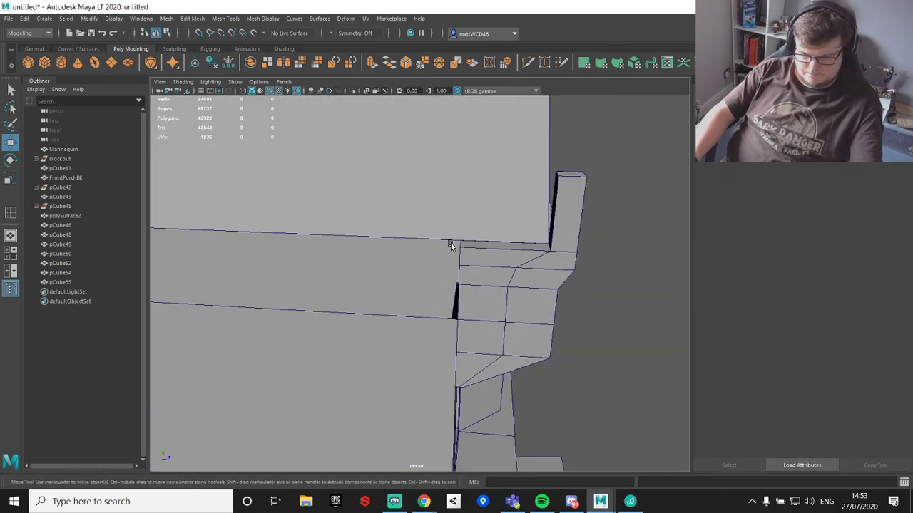
left_click_drag(450, 246, 561, 254, "alt")
left_click(561, 273)
left_click(589, 306)
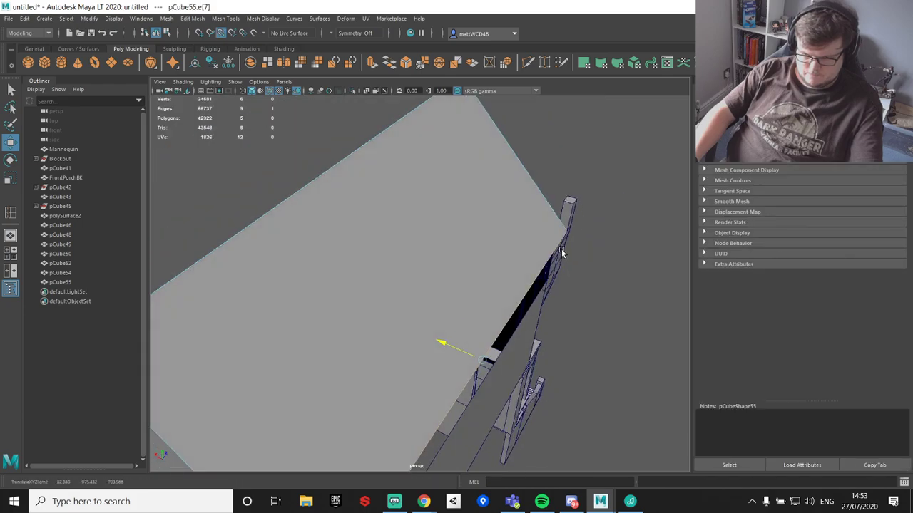
scroll(562, 253, "down", 10)
left_click_drag(464, 262, 336, 246, "alt")
scroll(516, 261, "up", 5)
right_click_drag(336, 246, 356, 228)
Move bracket pCube56 along X until it butts against the house edge.
left_click(335, 282)
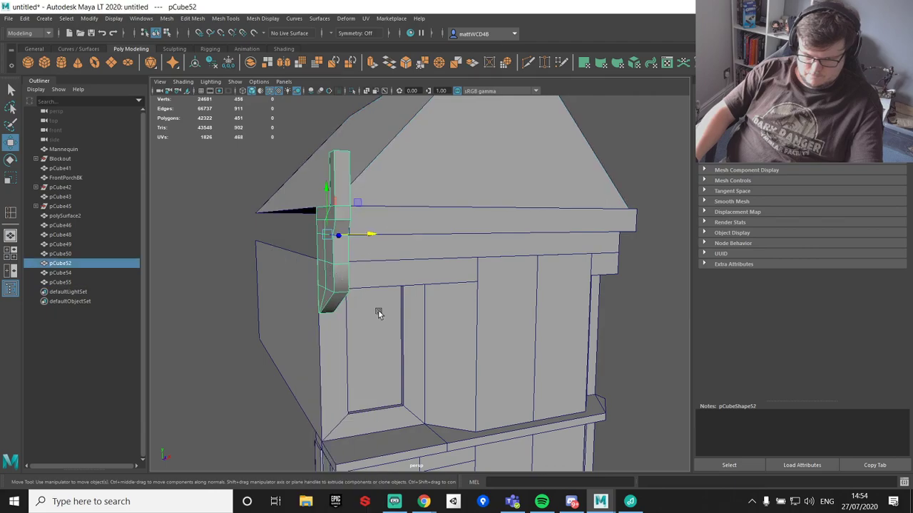
left_click_drag(481, 266, 286, 297, "alt")
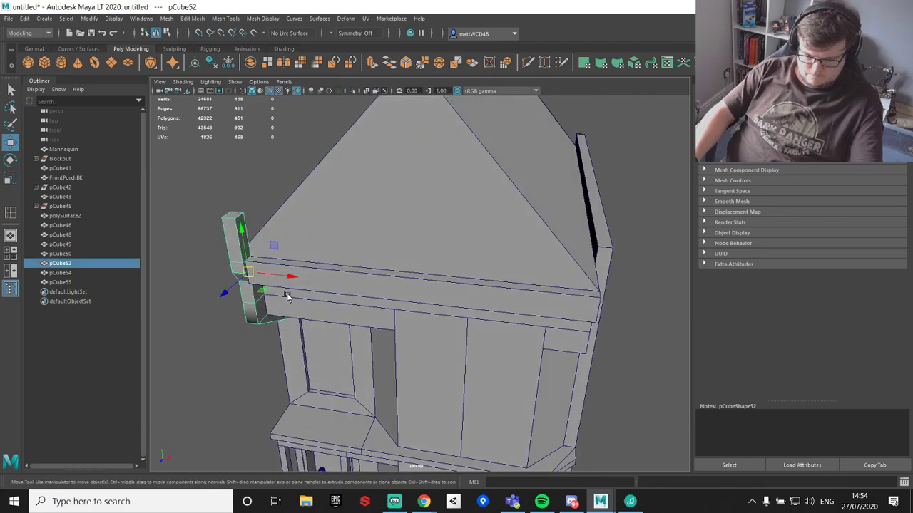
left_click(649, 307)
left_click_drag(649, 307, 555, 283, "alt")
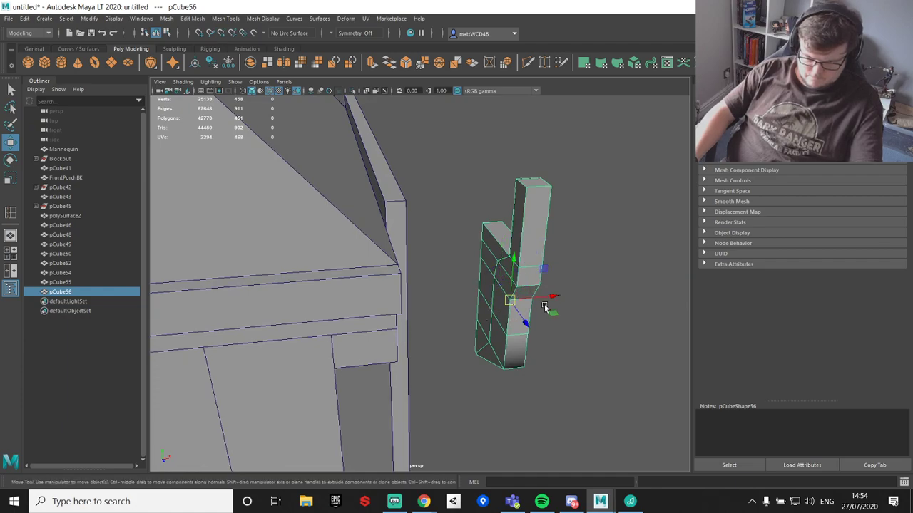
left_click_drag(512, 303, 423, 296)
left_click_drag(535, 254, 549, 263, "alt")
Lower side wall panel pCube49's top vertices down to the roof.
left_click(548, 263)
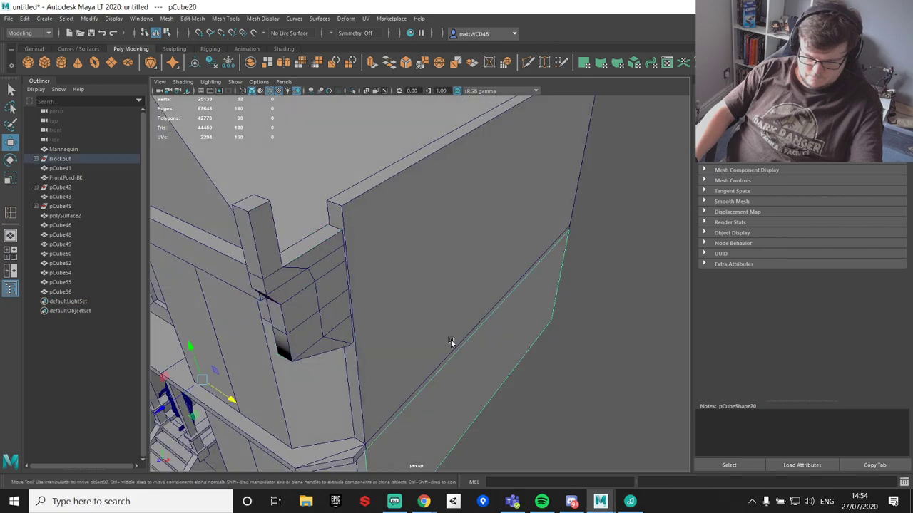
left_click(424, 249)
left_click_drag(452, 342, 418, 231, "alt")
right_click_drag(418, 230, 372, 229)
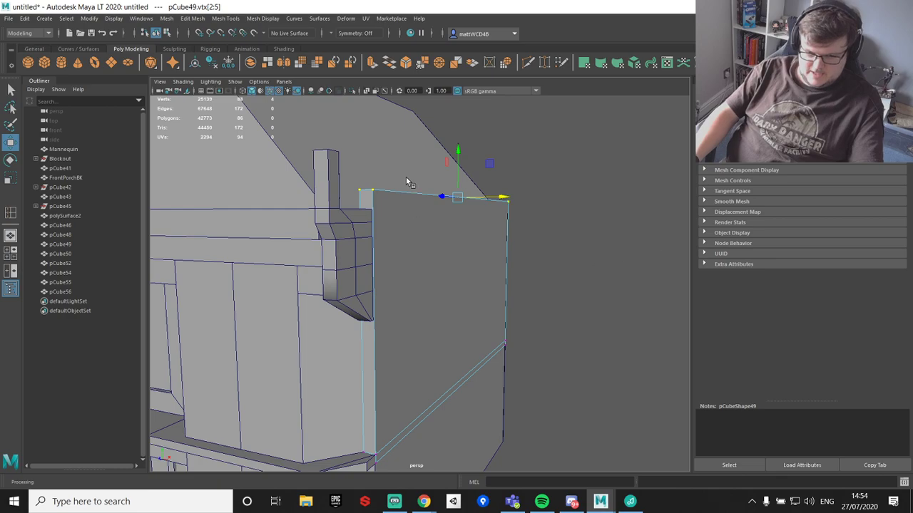
left_click_drag(456, 150, 481, 201)
Snap bracket pCube56's pivot to its top corner with D.
left_click(349, 157)
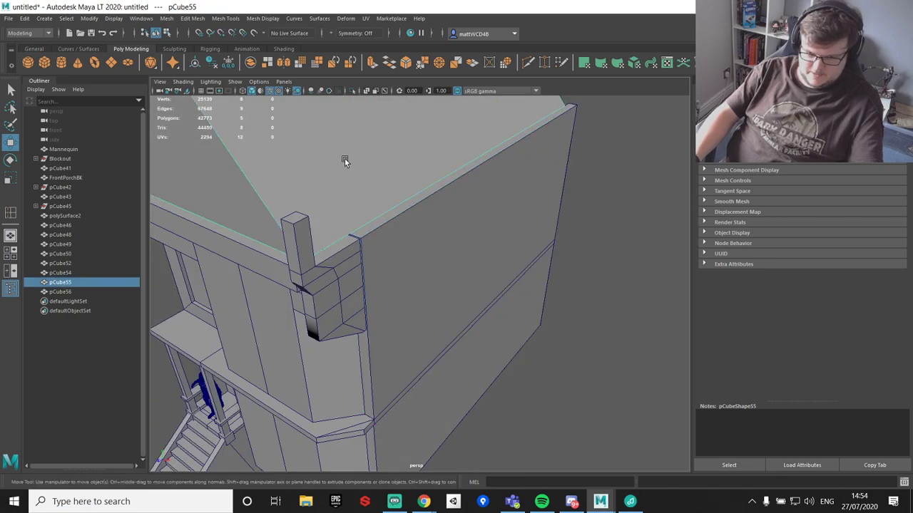
left_click_drag(351, 159, 381, 250, "alt")
left_click(343, 285)
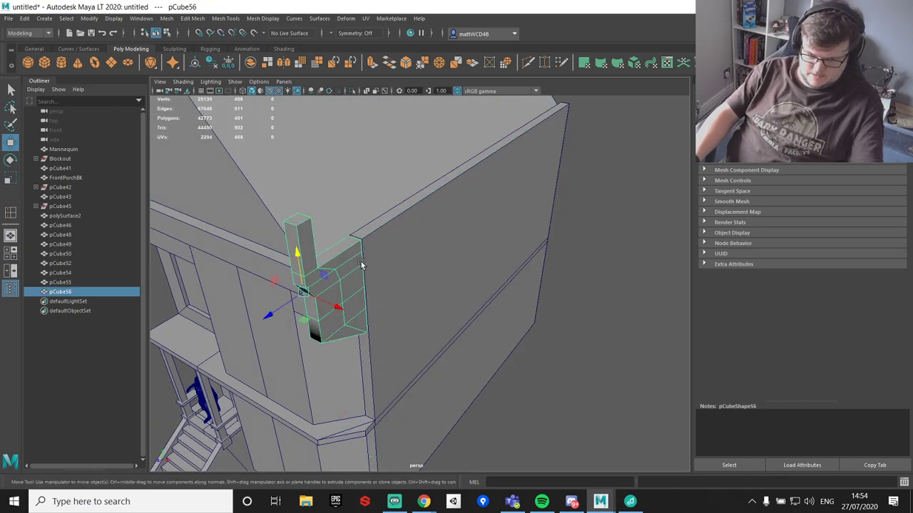
scroll(258, 318, "up", 3)
key("d")
left_click_drag(216, 298, 521, 220)
left_click(566, 265)
left_click(433, 285)
Shift roof slab pCube55's front edge e[8] into place.
left_click(458, 201)
left_click(471, 254)
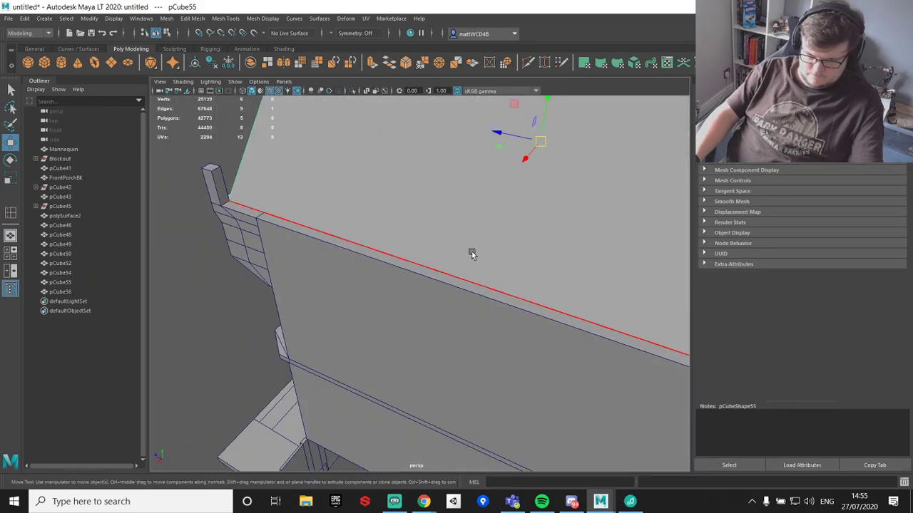
left_click(469, 269)
left_click_drag(401, 291, 224, 207)
scroll(379, 234, "down", 5)
left_click_drag(379, 235, 432, 257, "alt")
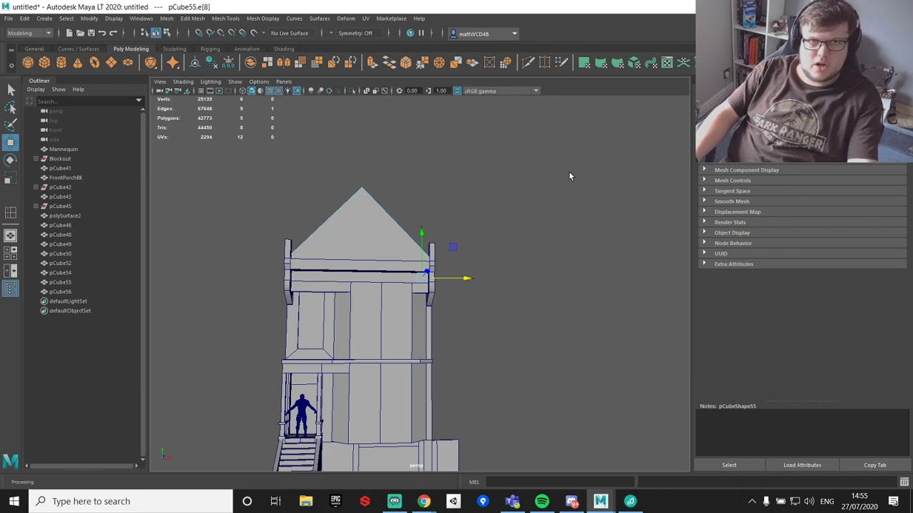
Select the vertices along the roof's right edge for moving.
left_click_drag(569, 176, 456, 224, "alt")
right_click_drag(502, 186, 504, 158)
key("q")
left_click_drag(440, 152, 551, 388, "alt")
key("w")
left_click_drag(431, 214, 339, 182, "alt")
Extrude wall box pCube20's underside face and push it outward.
left_click(339, 178)
key("F11")
left_click(322, 205)
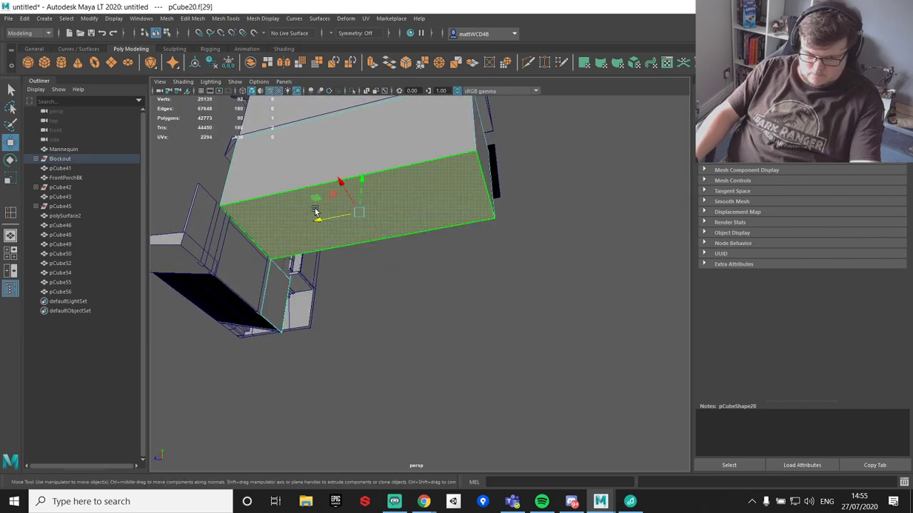
right_click_drag(353, 206, 360, 161, "shift")
left_click_drag(348, 224, 178, 389)
left_click_drag(274, 259, 430, 221, "alt")
scroll(509, 283, "up", 5)
Insert an edge loop across the wall surface and slide it to the right.
left_click(435, 199)
right_click_drag(448, 178, 382, 170, "shift")
key("q")
left_click(433, 186)
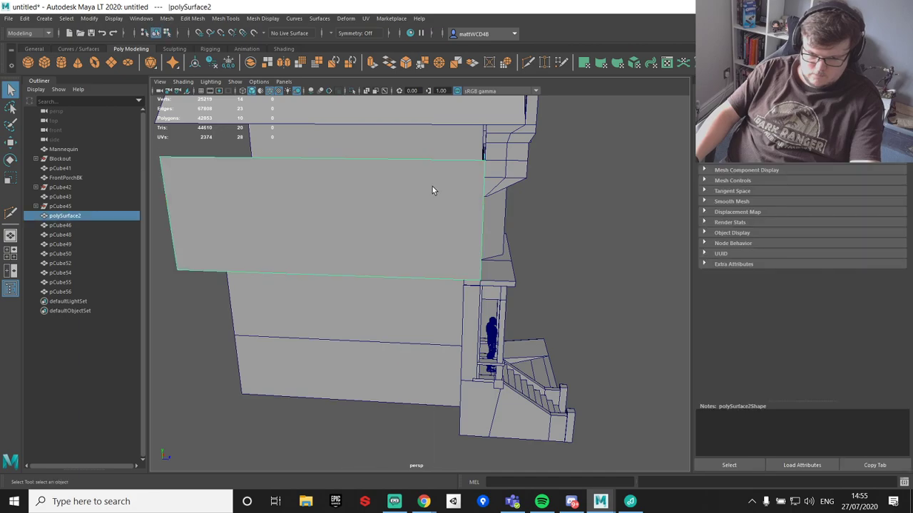
right_click_drag(432, 186, 438, 167, "shift")
left_click(453, 163)
key("w")
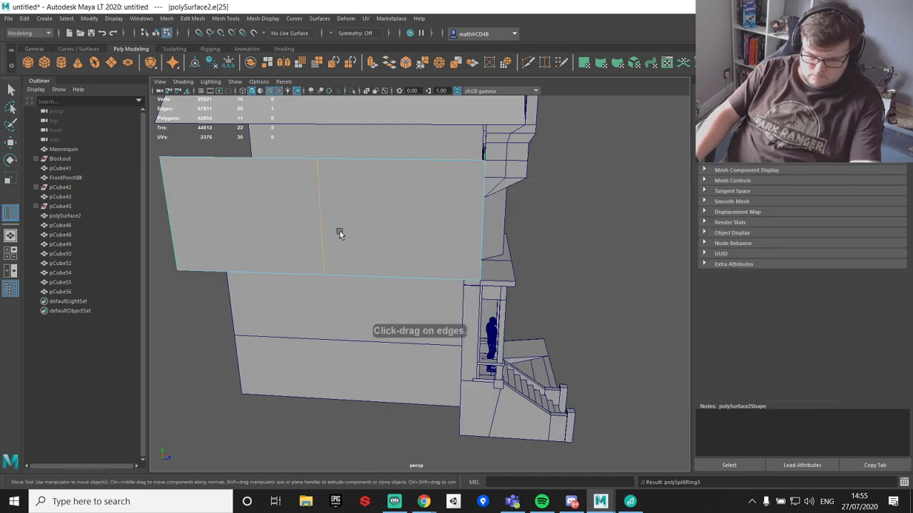
left_click_drag(376, 222, 447, 265)
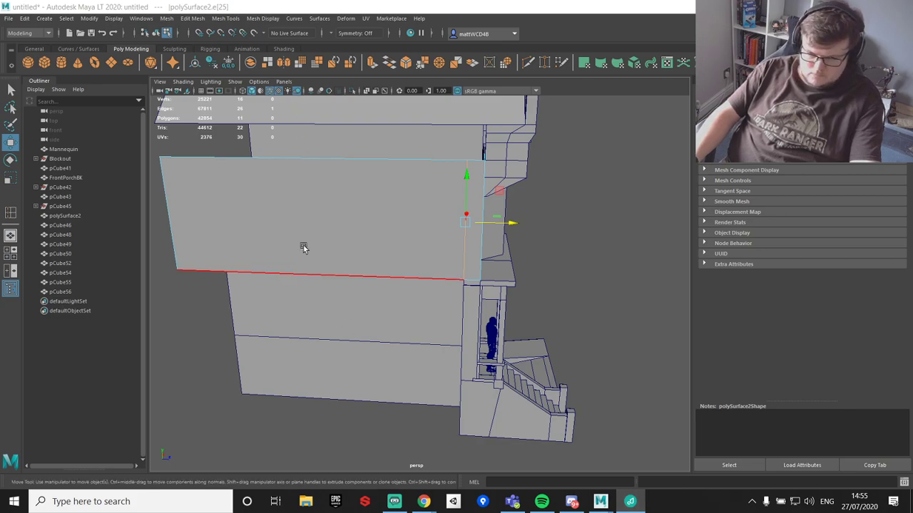
Extrude the wall panel's bottom edge with Ctrl+E down to ground level.
left_click(297, 276)
key("ctrl+e")
left_click_drag(342, 229, 453, 432, "alt")
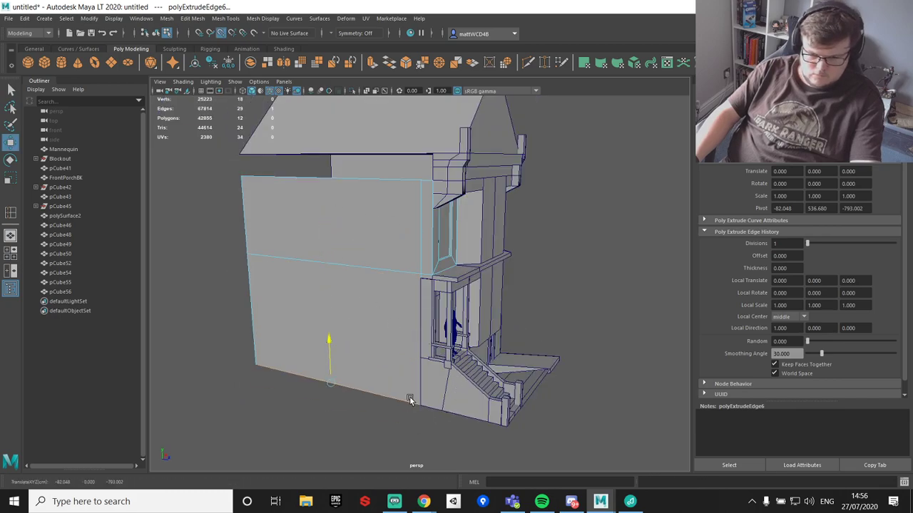
scroll(498, 383, "down", 3)
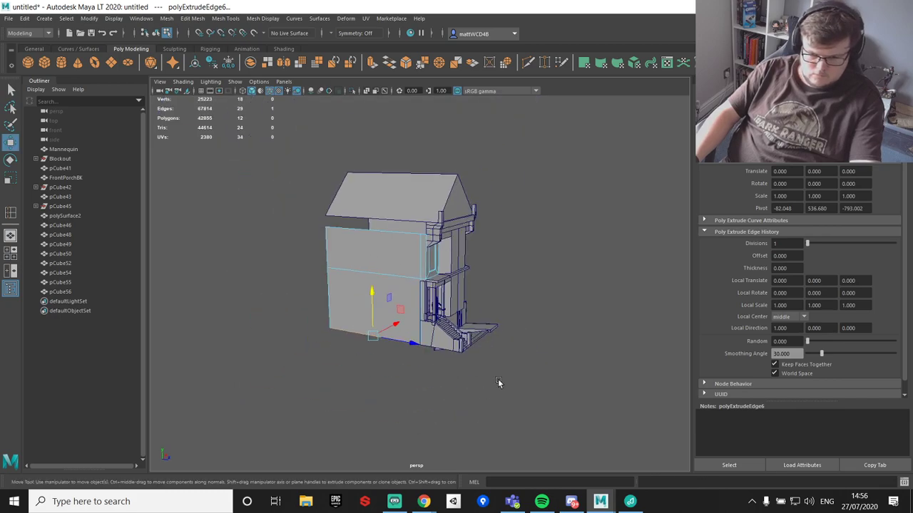
scroll(385, 301, "up", 4)
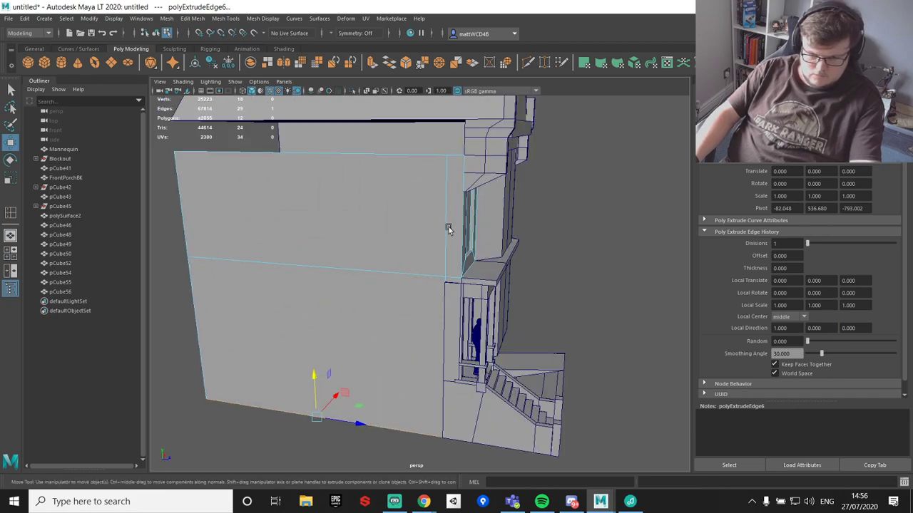
Extrude the wall's top edge up toward the roofline and frame the house.
left_click_drag(447, 228, 413, 214, "alt")
left_click(381, 243)
right_click(373, 256, "shift")
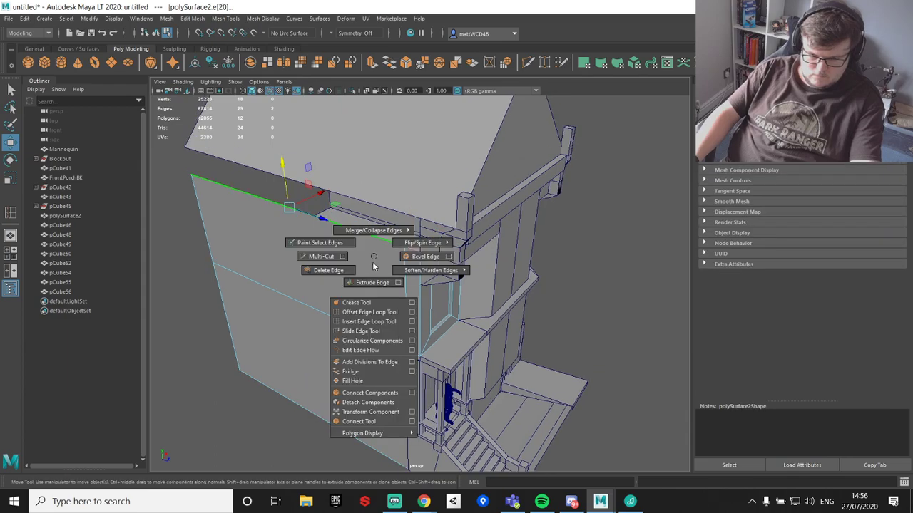
right_click_drag(373, 267, 372, 282, "shift")
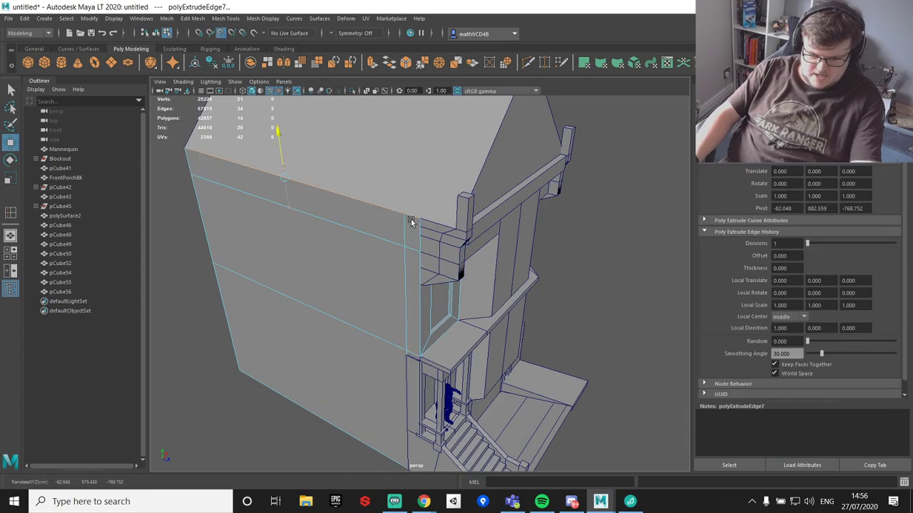
key("q")
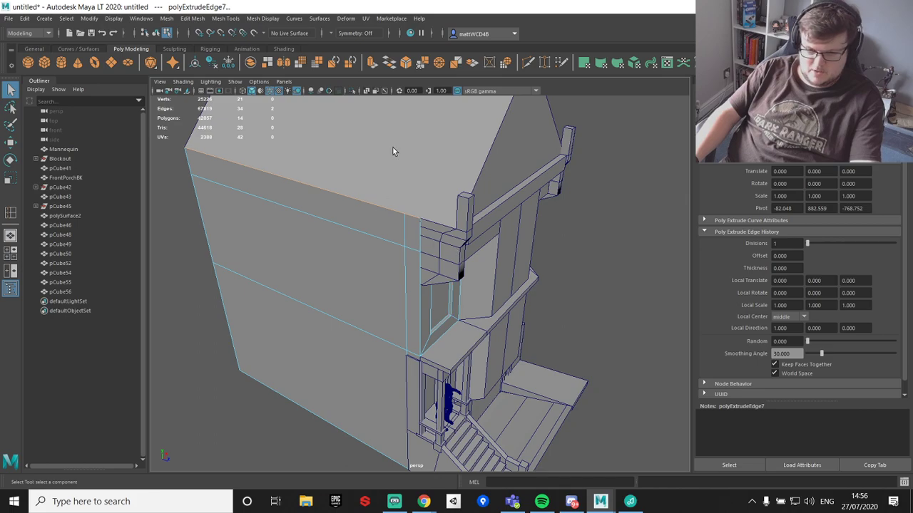
right_click_drag(316, 234, 308, 250)
key("f")
left_click(542, 278)
scroll(584, 290, "down", 3)
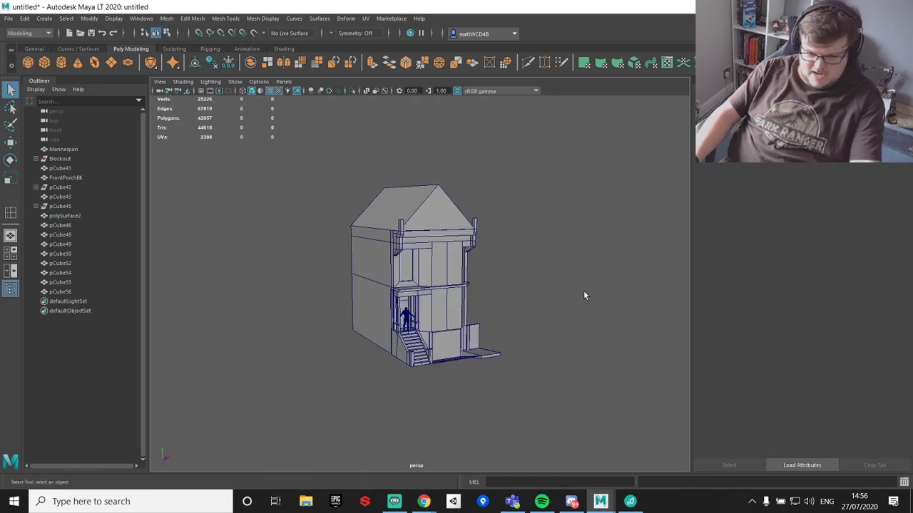
left_click_drag(583, 290, 525, 296, "alt")
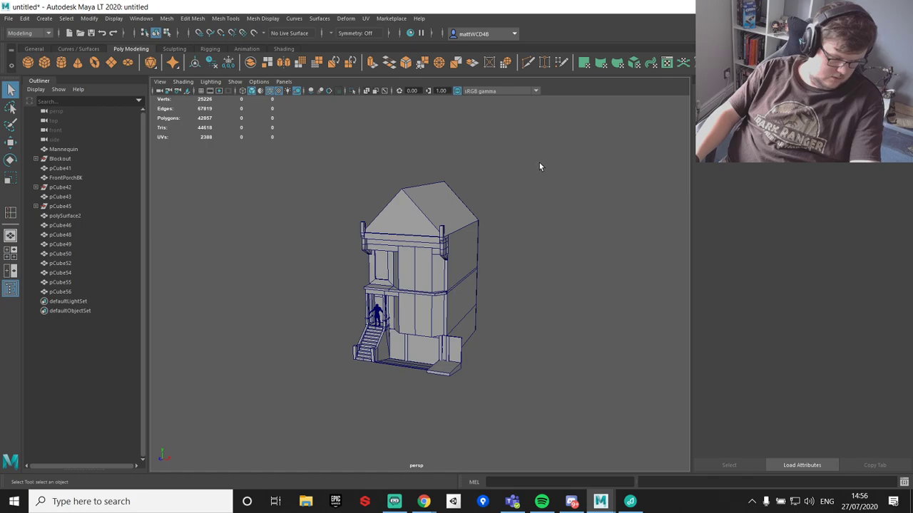
left_click_drag(539, 167, 452, 341, "alt")
scroll(439, 222, "up", 4)
left_click_drag(506, 188, 363, 139, "alt")
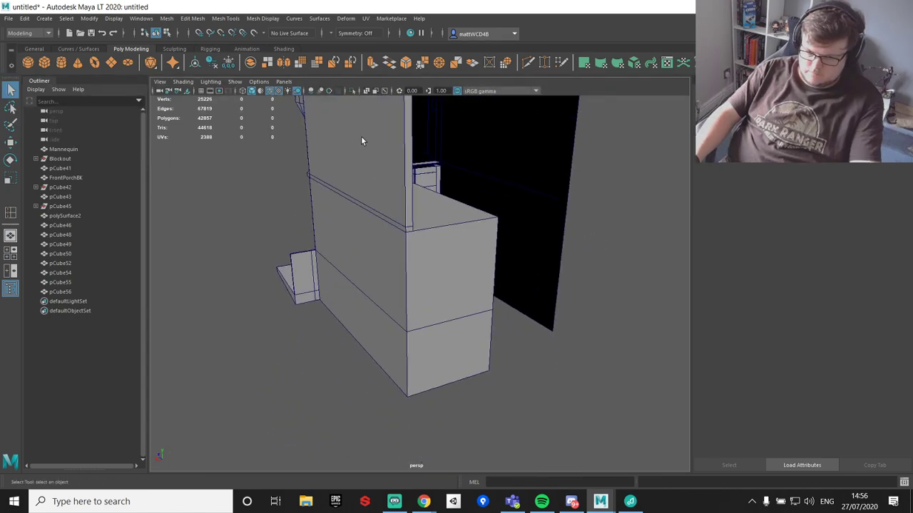
left_click(460, 236)
right_click_drag(460, 236, 460, 259)
Delete the hidden front, bottom, top and under-roof faces of the side bay box pCube20.
left_click(459, 358, "shift")
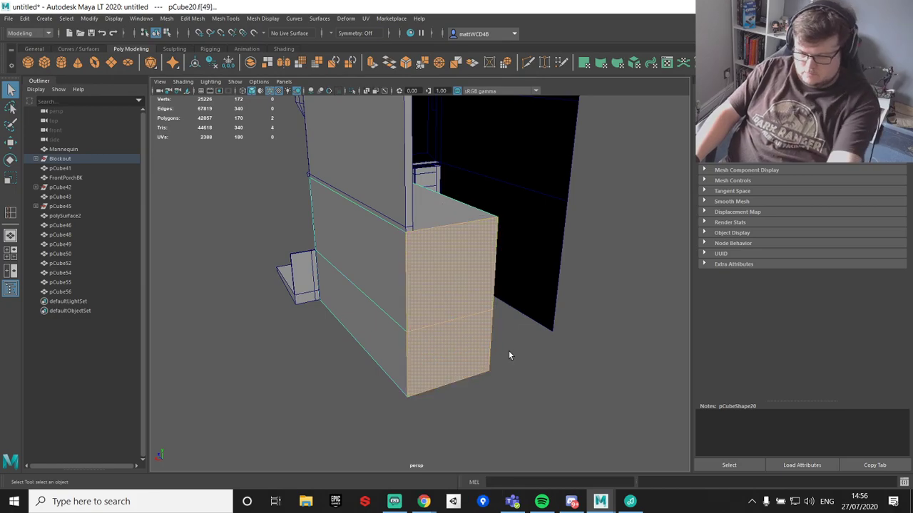
key("Delete")
left_click(463, 358)
key("Delete")
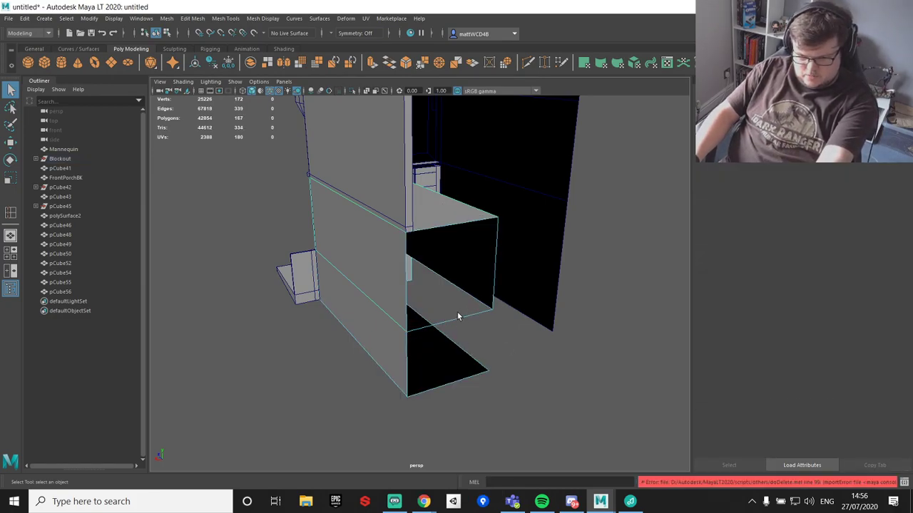
left_click(459, 356)
key("Delete")
left_click(469, 227)
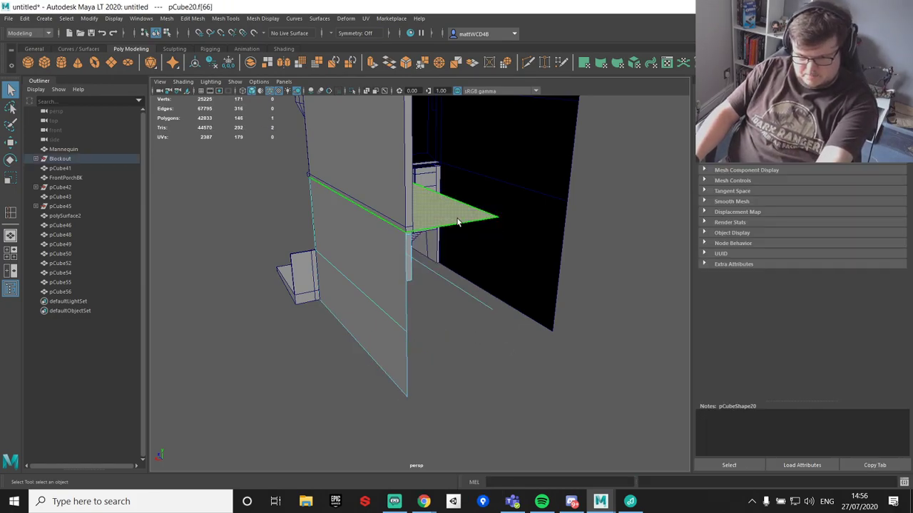
key("Delete")
left_click_drag(463, 257, 417, 363, "alt")
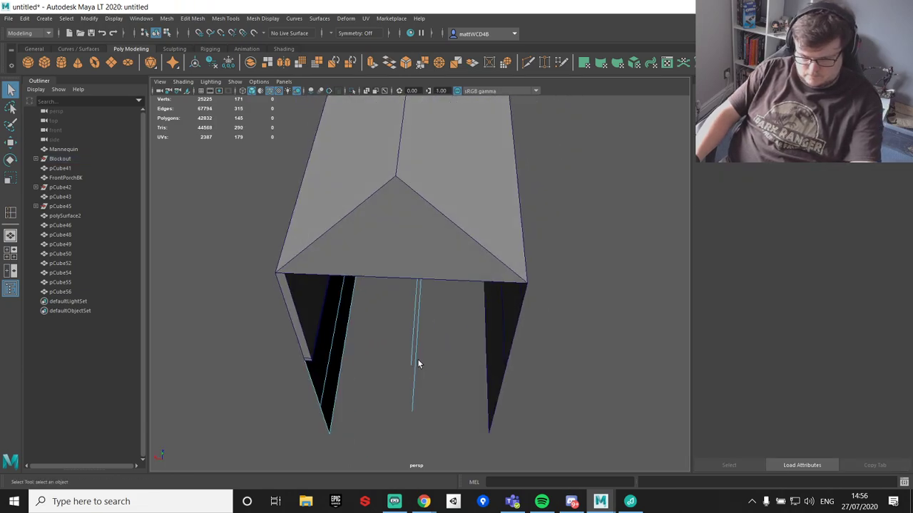
left_click(438, 408)
key("Delete")
left_click_drag(456, 393, 603, 340, "alt")
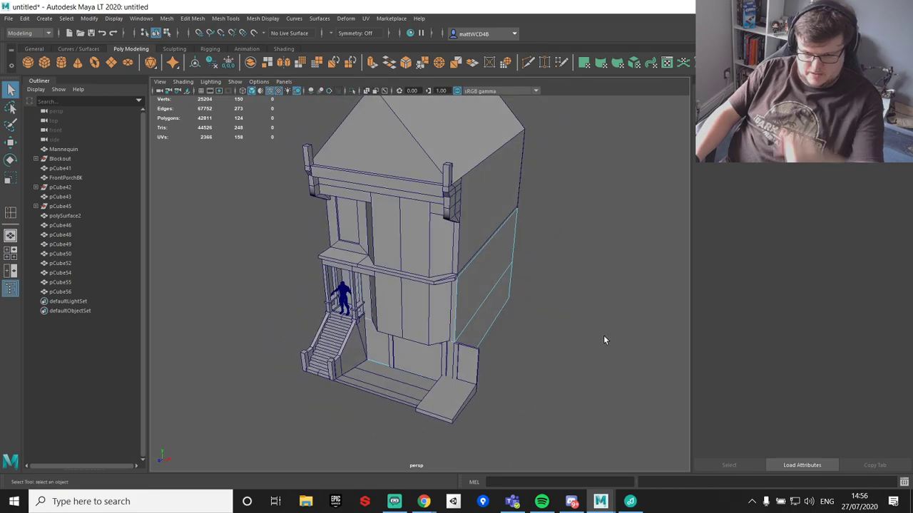
Delete the 38 inner strip faces of the interior wall band pCube49.
left_click_drag(511, 255, 356, 257, "alt")
left_click(365, 238)
scroll(414, 260, "up", 3)
key("F11")
left_click(266, 291)
key("Delete")
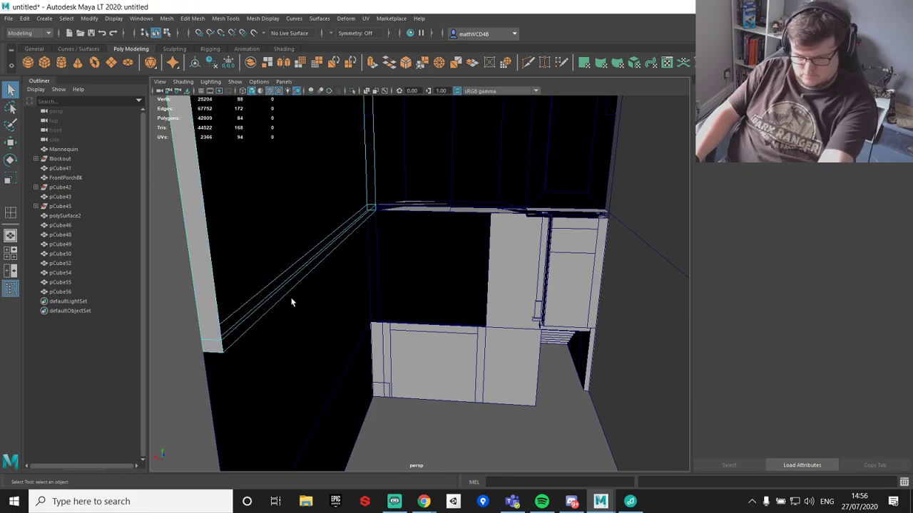
left_click(230, 337)
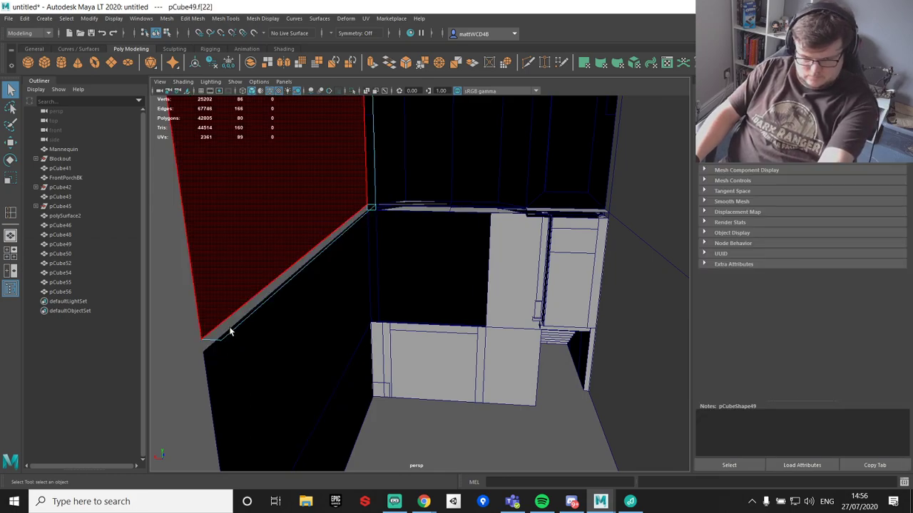
key("Delete")
left_click_drag(309, 338, 262, 335, "alt")
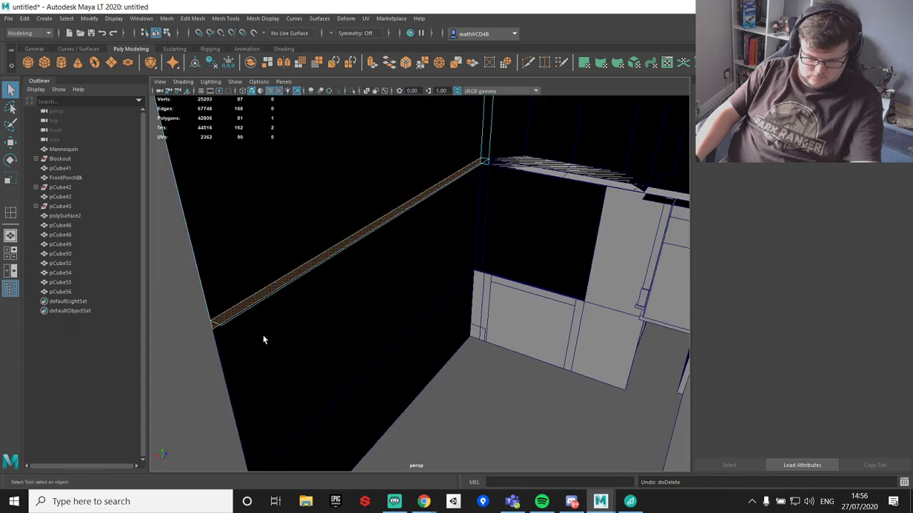
key("ctrl+z")
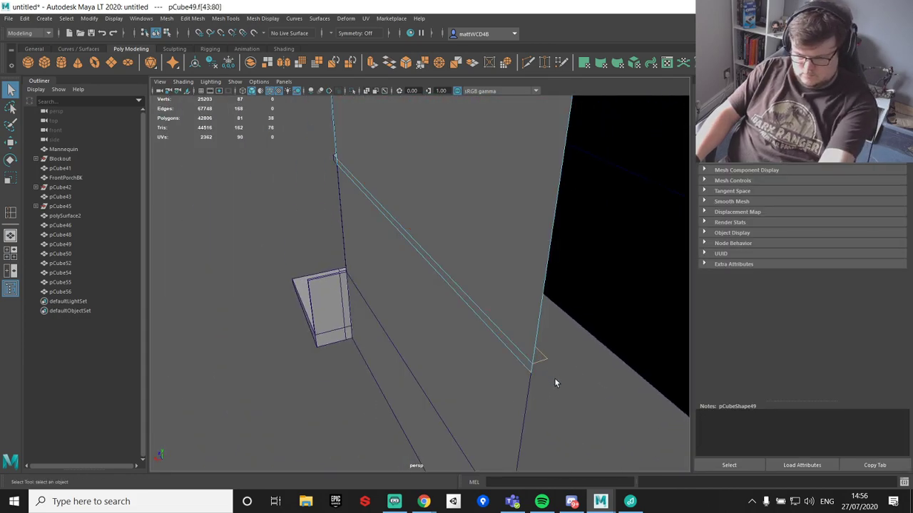
key("Delete")
left_click_drag(462, 171, 434, 202, "alt")
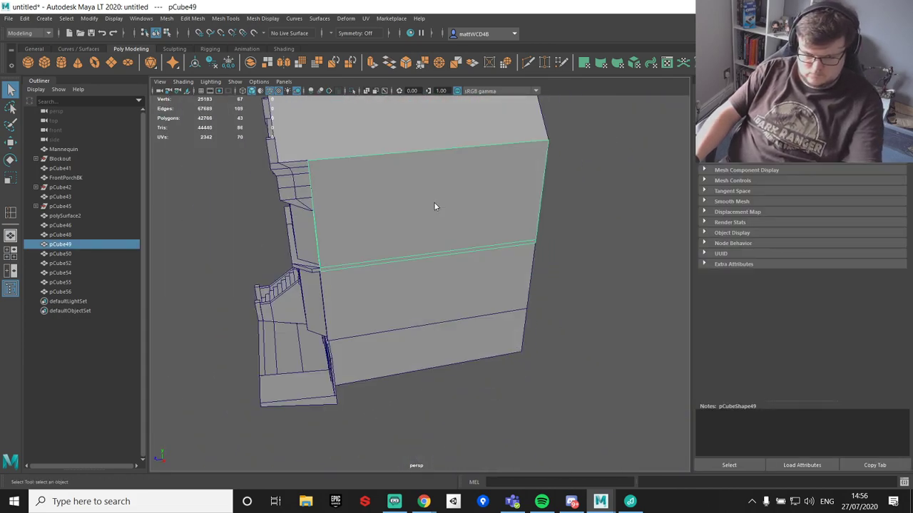
Merge the overlapping vertices of the wall band pCube49.
scroll(278, 176, "down", 5)
key("F9")
right_click_drag(557, 316, 584, 236, "shift")
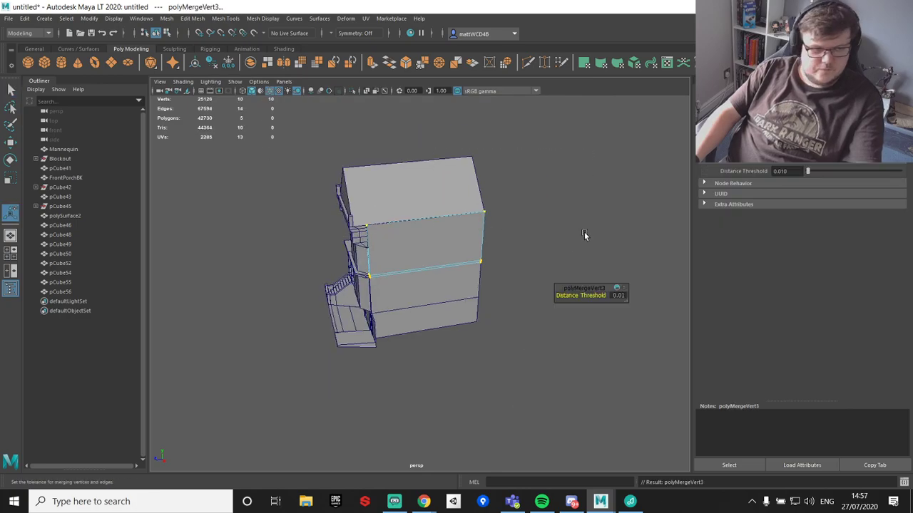
right_click_drag(348, 268, 374, 274)
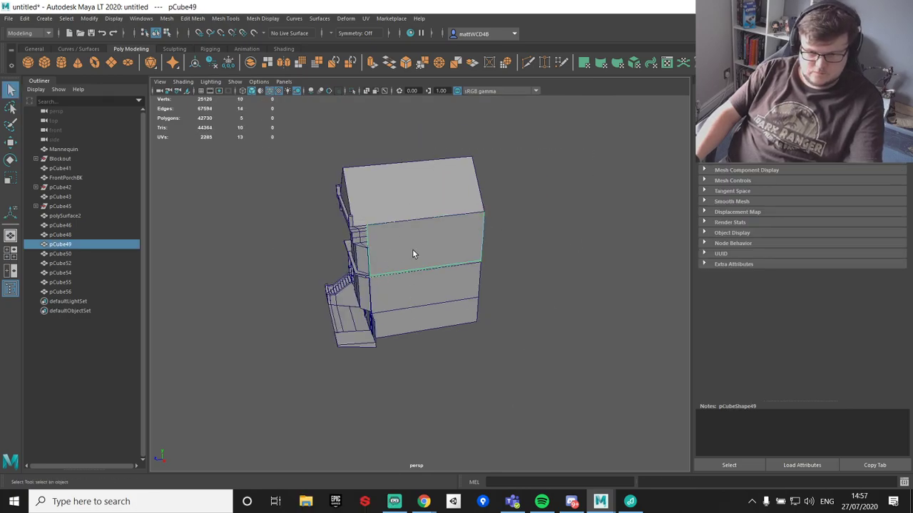
scroll(420, 264, "up", 5)
key("Delete")
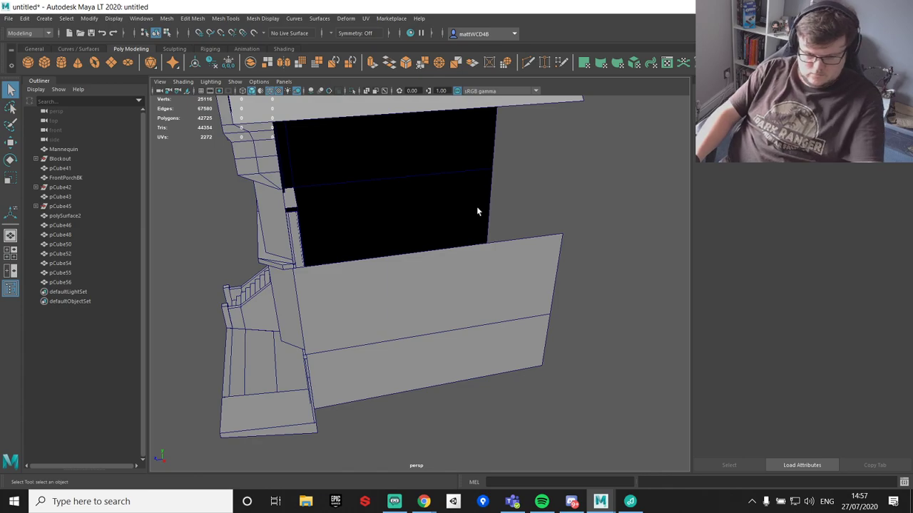
key("ctrl+z")
Combine pCube49 with the lower side band into the single mesh pCube57.
left_click(427, 335, "shift")
right_click_drag(430, 326, 459, 328, "shift")
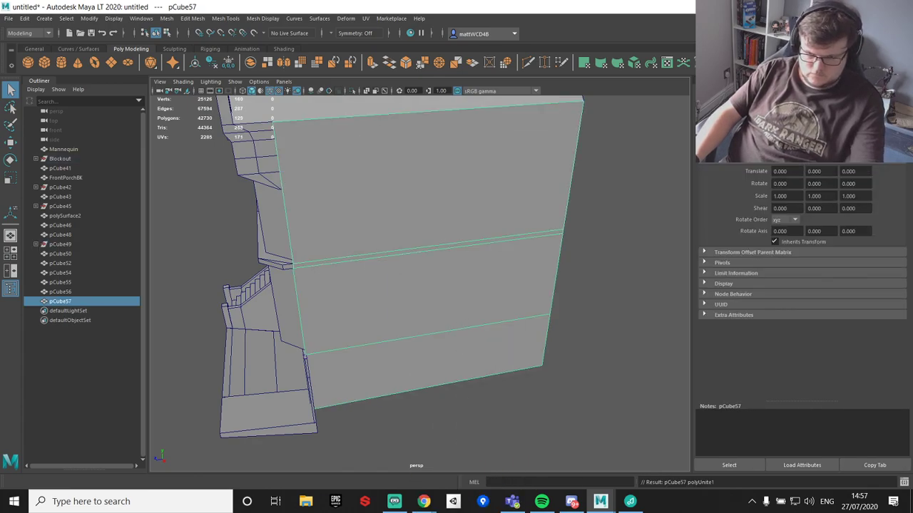
scroll(458, 349, "down", 3)
left_click(458, 368)
left_click_drag(458, 368, 467, 365, "alt")
left_click(403, 274)
scroll(427, 274, "up", 3)
left_click_drag(428, 275, 471, 316, "alt")
scroll(495, 263, "up", 5)
Move the top face of cornice beam pCube54 slightly up along Y.
left_click(473, 315)
key("f")
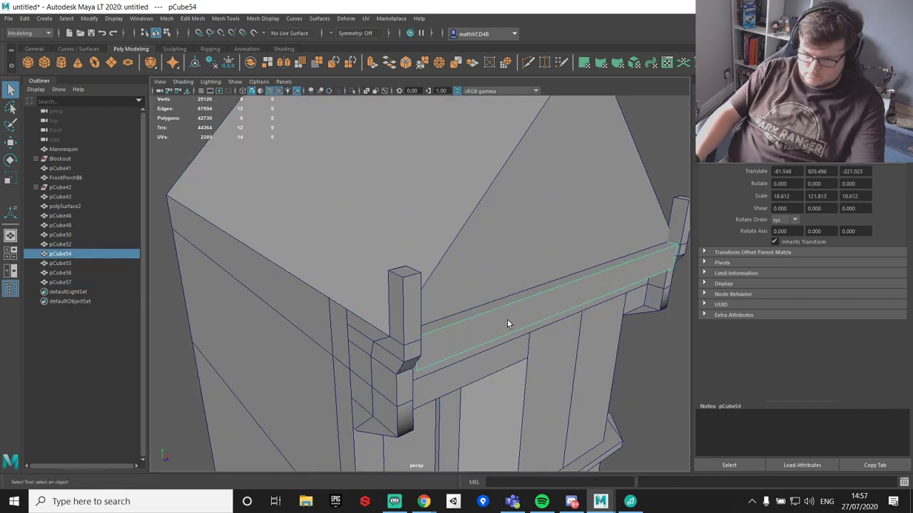
right_click_drag(556, 242, 557, 265)
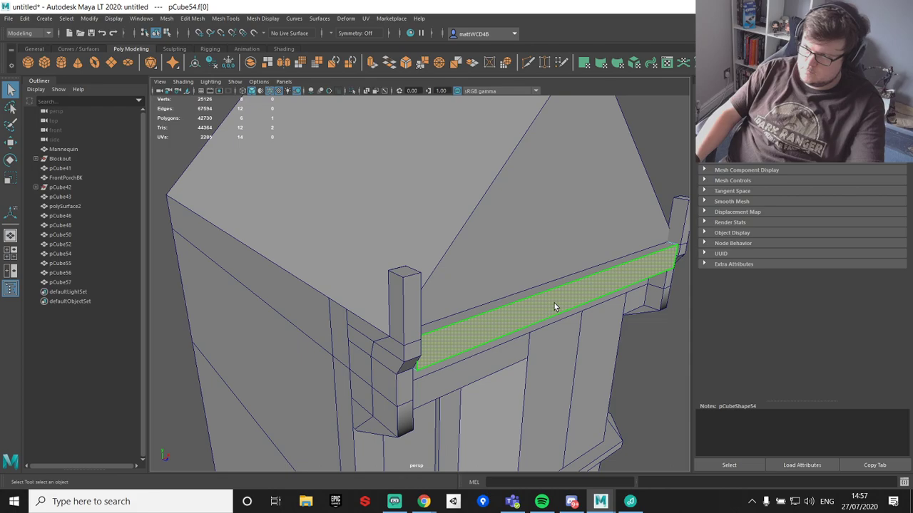
left_click(554, 303)
key("w")
left_click_drag(606, 315, 583, 270, "alt")
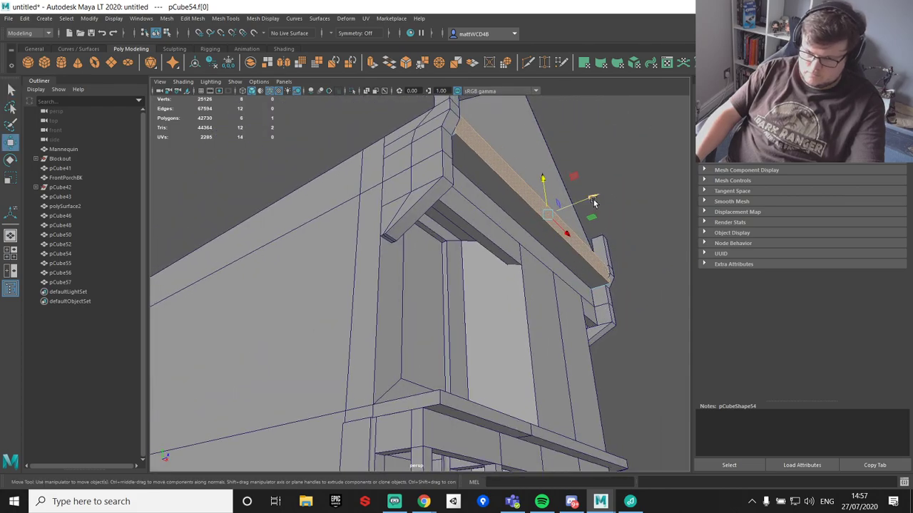
left_click_drag(579, 204, 578, 204)
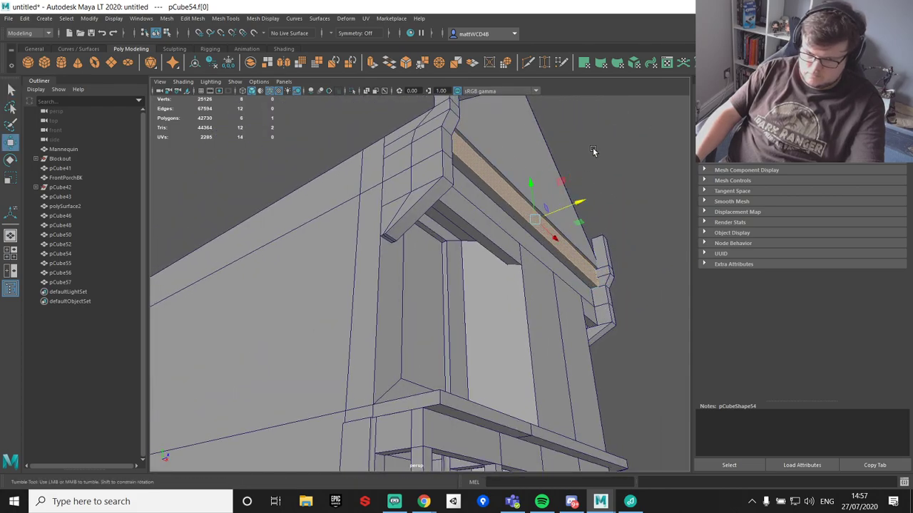
key("q")
Review the beam in the four-view layout, then select and frame the cornice strip.
key("space")
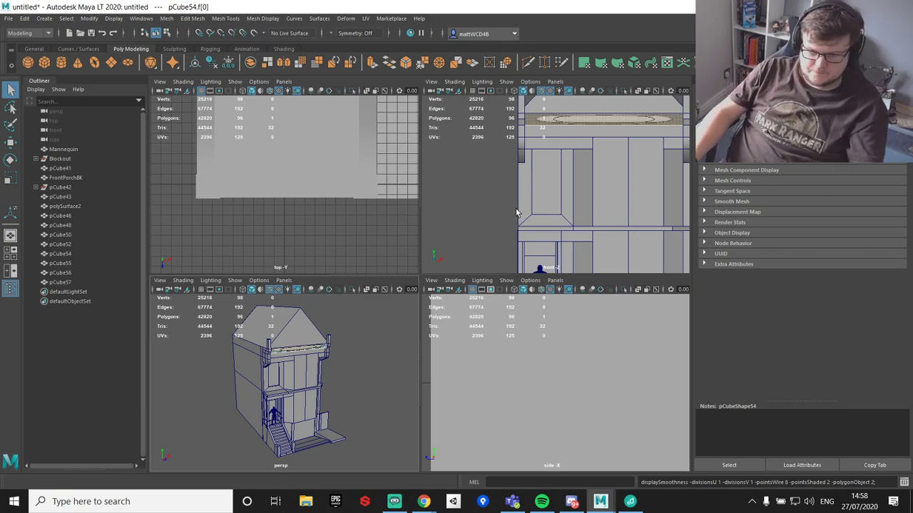
key("space")
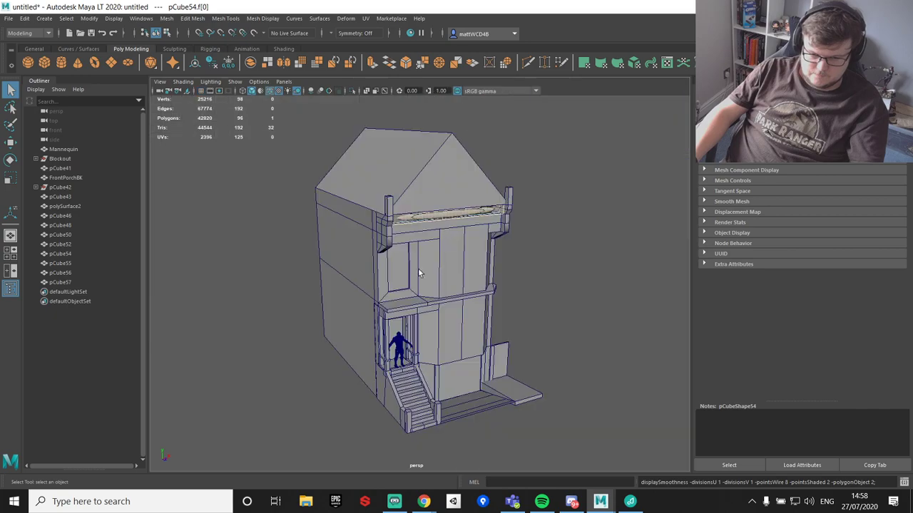
left_click(451, 235)
scroll(597, 261, "up", 3)
scroll(565, 263, "down", 3)
left_click_drag(564, 263, 441, 225, "alt")
key("f")
Snap the roof gable face's lower corner onto the top of the corner post.
left_click(500, 196)
right_click(440, 229)
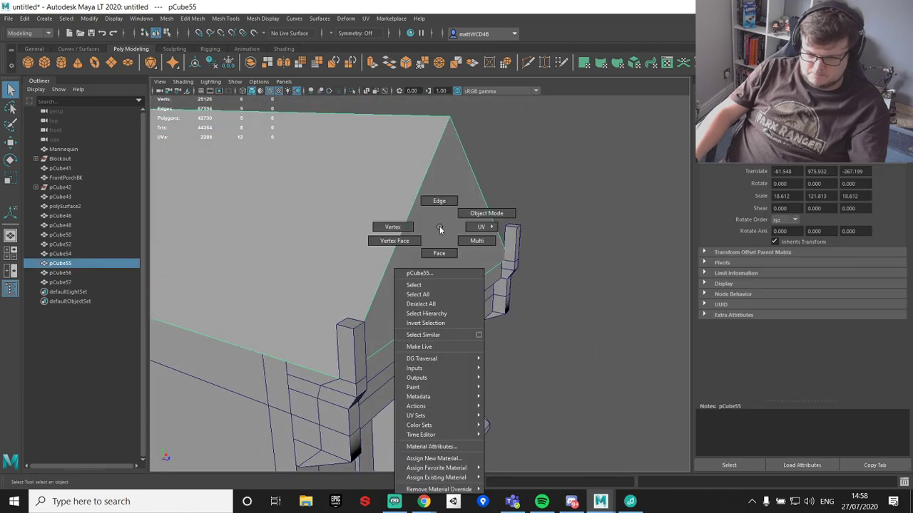
left_click(439, 253)
left_click(440, 256)
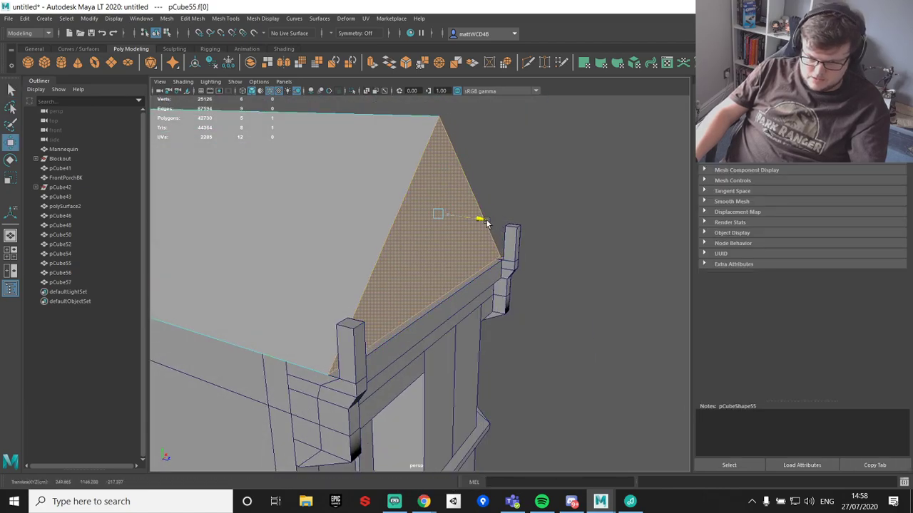
left_click_drag(485, 223, 464, 182, "alt")
left_click_drag(467, 180, 514, 347)
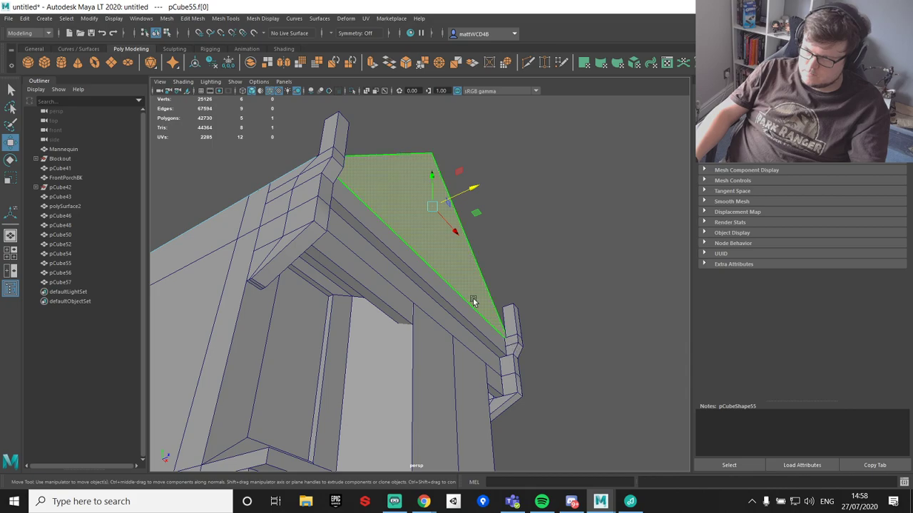
Return to object mode and orbit around the house's front and side.
left_click_drag(473, 301, 405, 262, "alt")
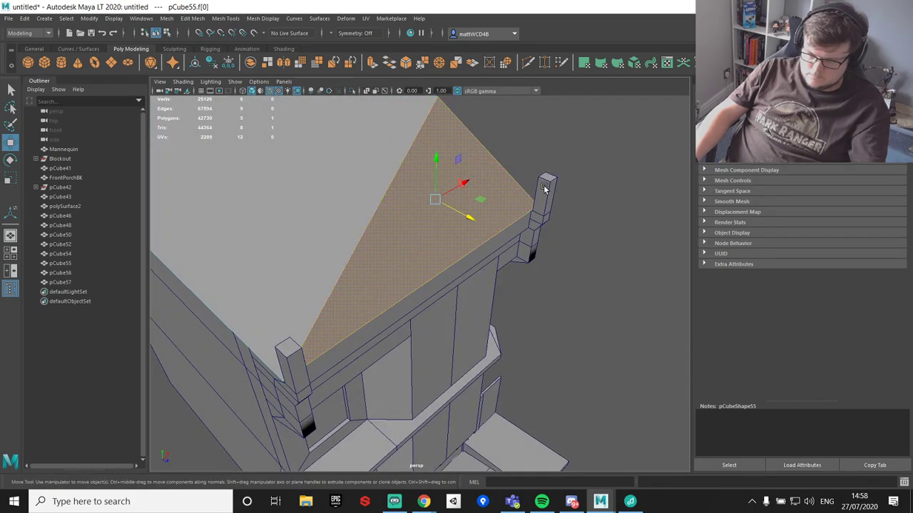
right_click_drag(544, 188, 597, 165)
left_click(563, 235)
left_click_drag(564, 236, 523, 292, "alt")
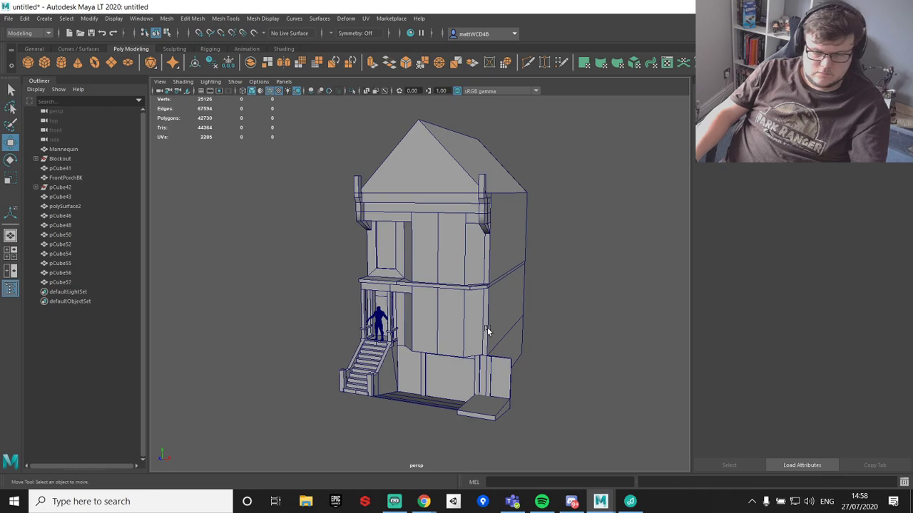
left_click_drag(487, 328, 423, 273, "alt")
Delete the thin strip face and the underside face of porch wall pCube15.
left_click(458, 240)
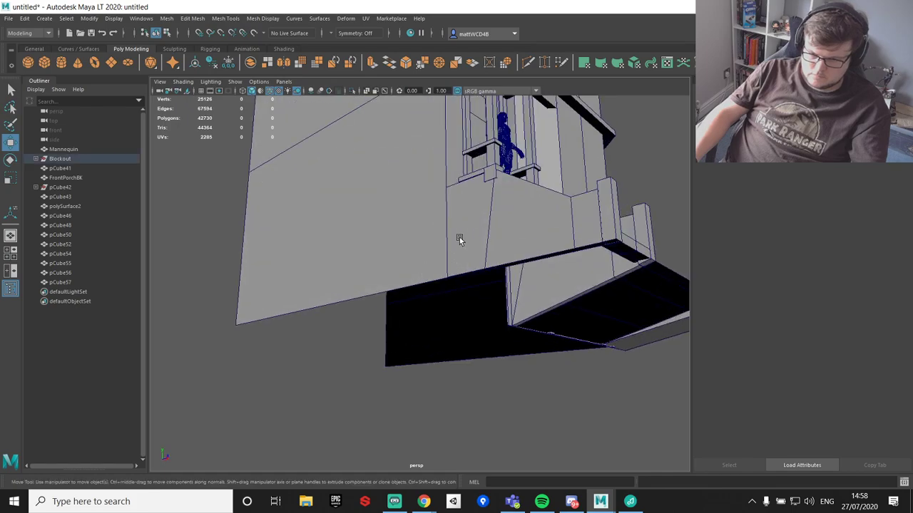
key("F10")
left_click(493, 235)
right_click_drag(495, 234, 492, 262)
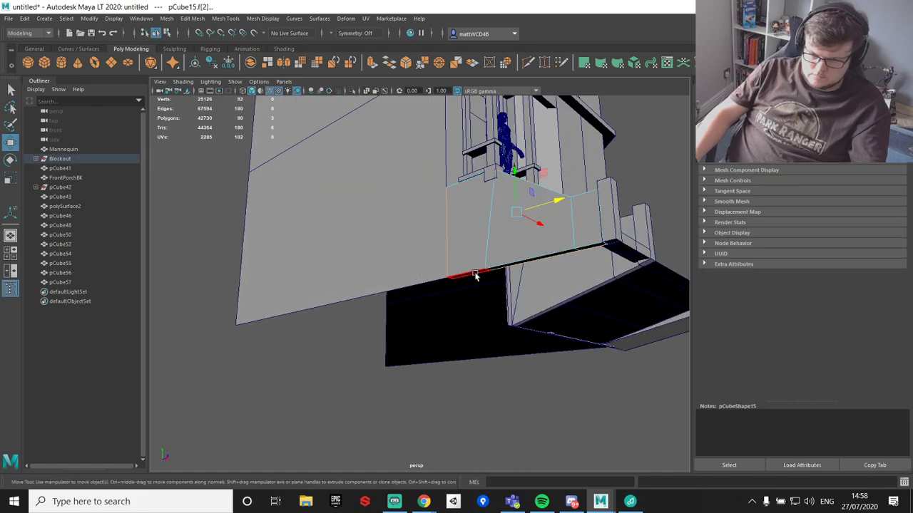
key("q")
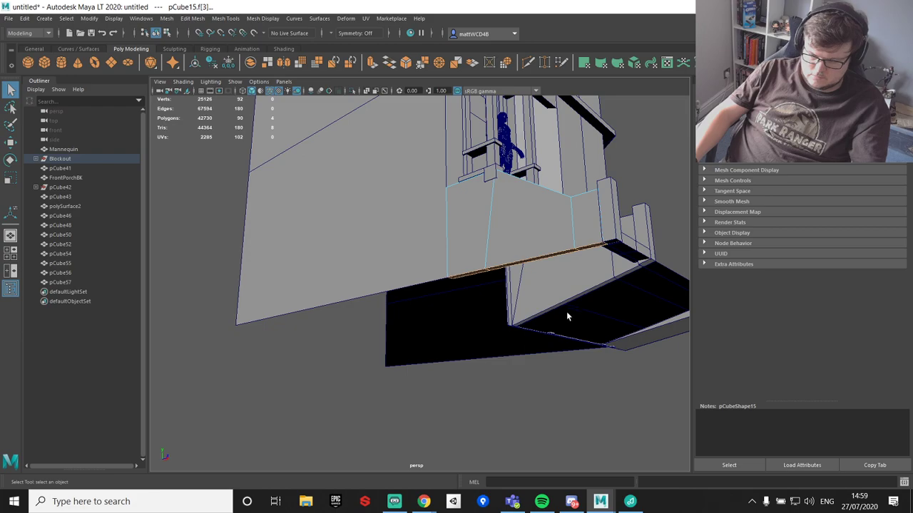
key("Delete")
left_click(479, 276)
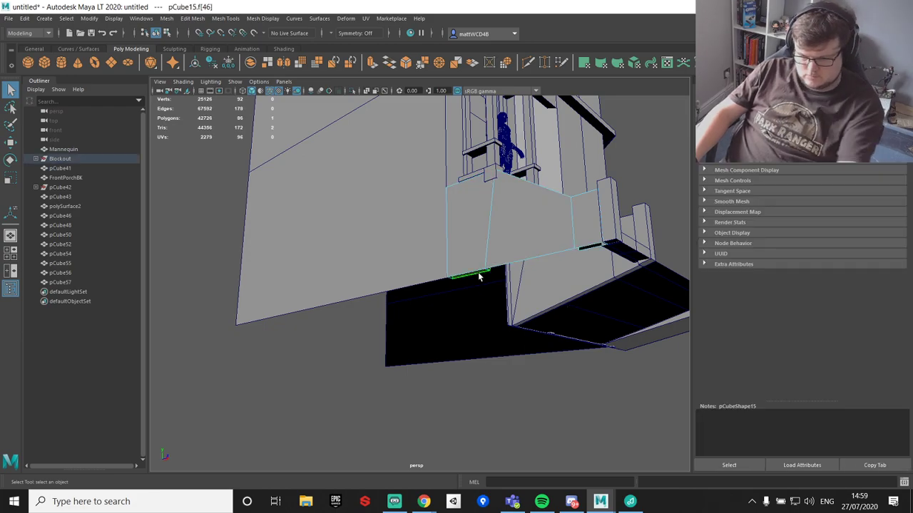
key("Delete")
Delete two more thin stray sliver faces from the porch wall.
scroll(461, 222, "up", 5)
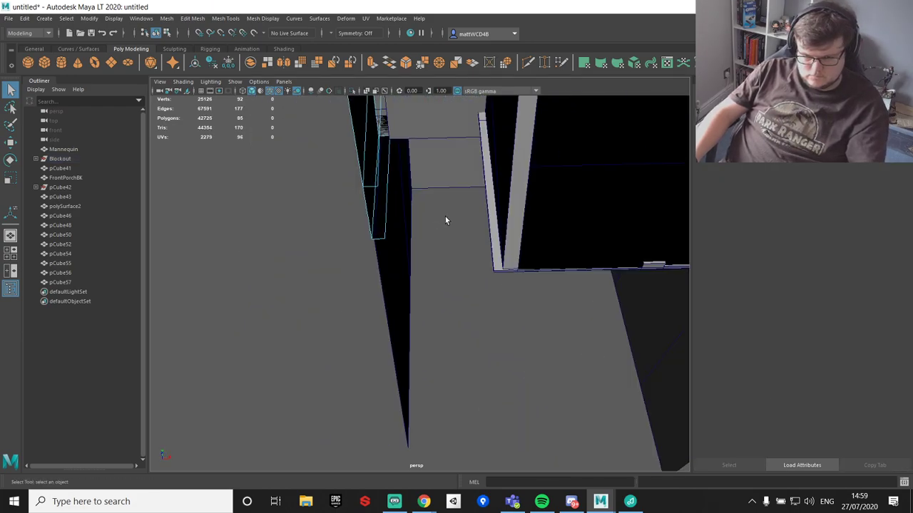
scroll(408, 239, "up", 2)
left_click(397, 239)
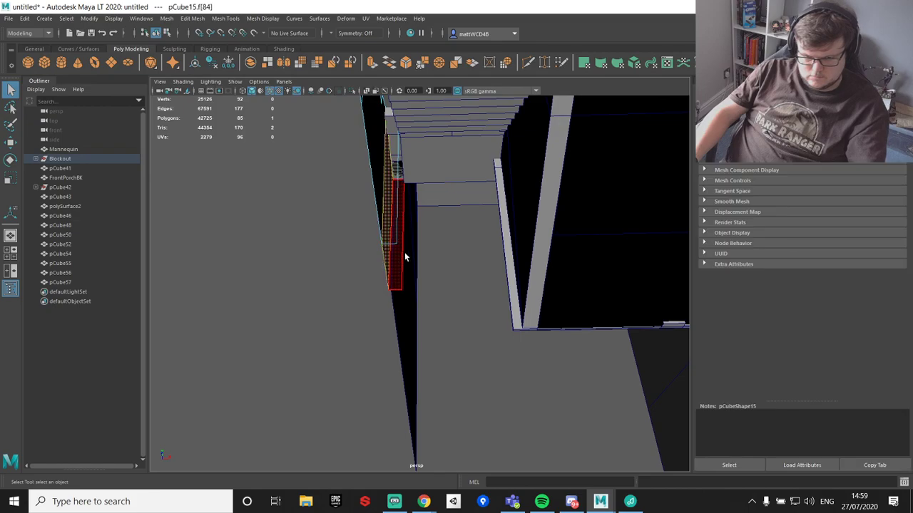
left_click_drag(404, 252, 429, 256, "alt")
key("Delete")
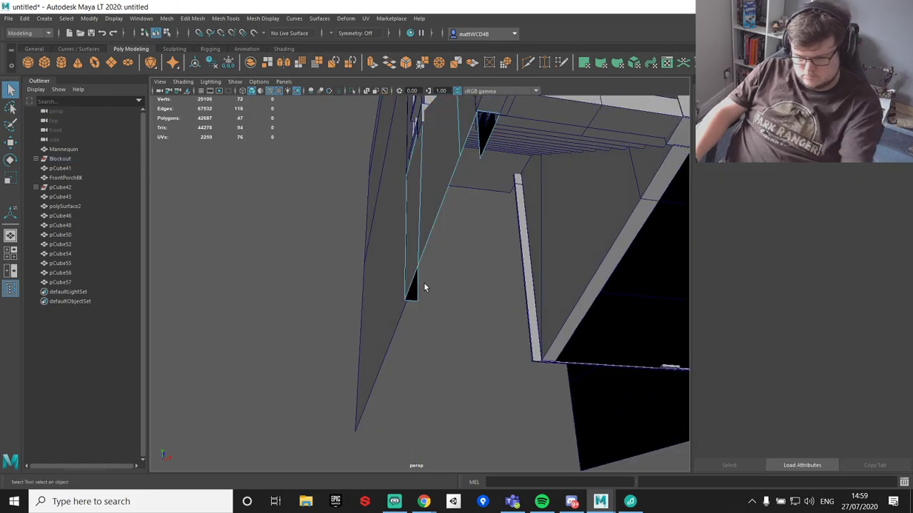
left_click(423, 288)
key("Delete")
left_click_drag(422, 301, 489, 275, "alt")
scroll(492, 240, "up", 3)
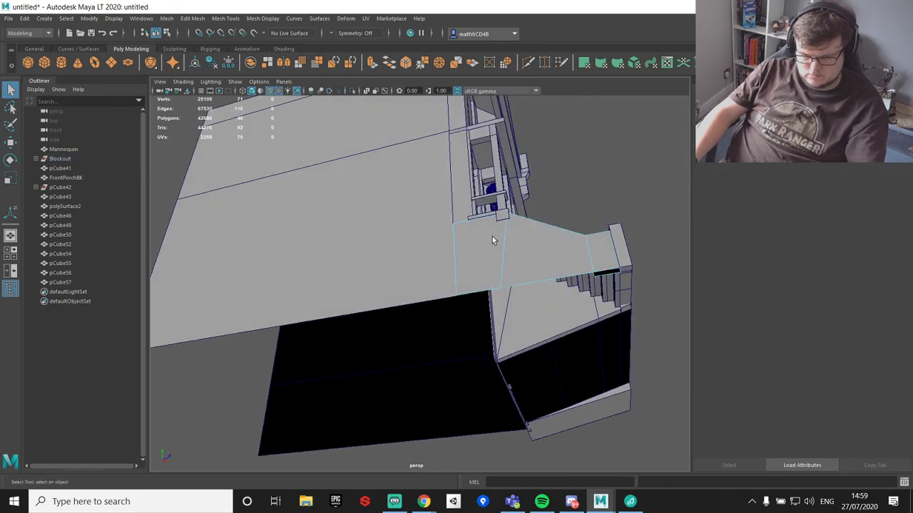
left_click_drag(492, 240, 455, 287, "alt")
Select the large side face of polySurface2 with the Move tool.
right_click_drag(423, 241, 497, 200)
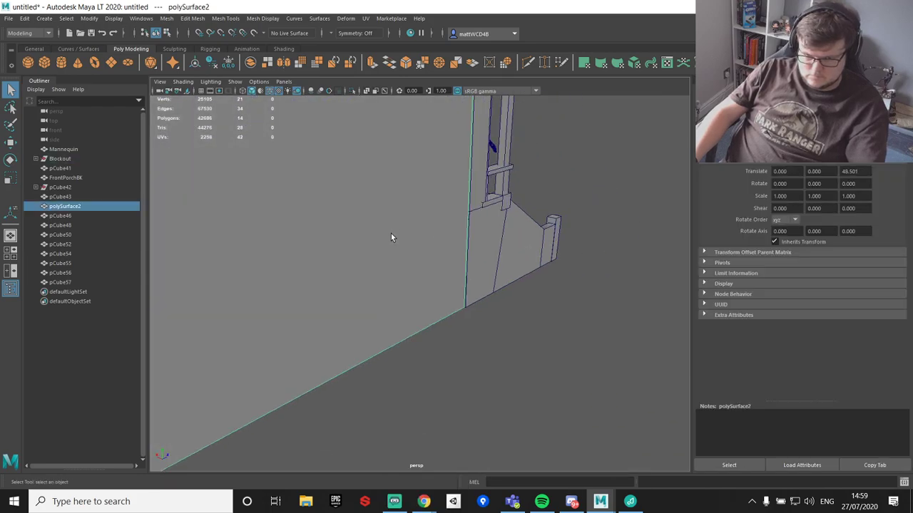
left_click_drag(391, 237, 440, 215, "alt")
right_click_drag(438, 236, 438, 236)
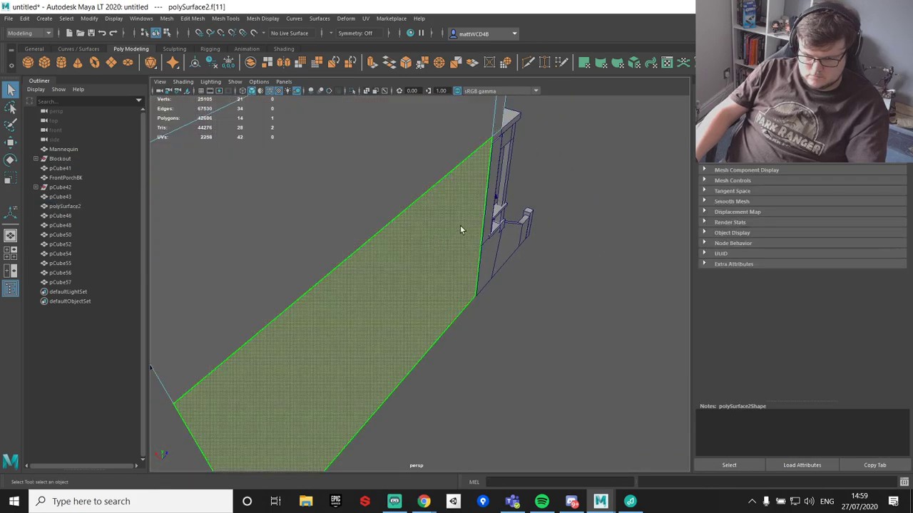
left_click(463, 230)
key("w")
left_click_drag(478, 292, 435, 321, "alt")
key("q")
scroll(429, 328, "up", 5)
Select the small end face and front face of polySurface1 for moving.
left_click(437, 319)
right_click_drag(434, 239, 434, 266)
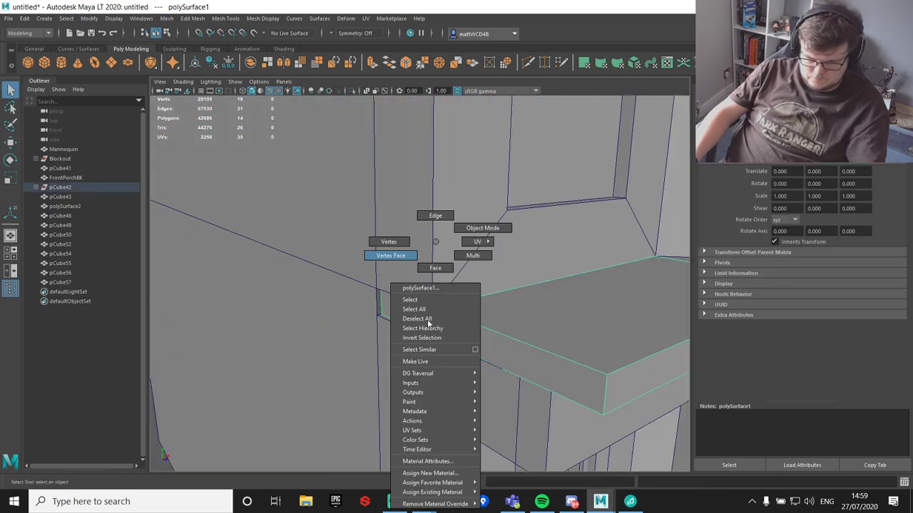
left_click(405, 311)
left_click(457, 326, "shift")
key("w")
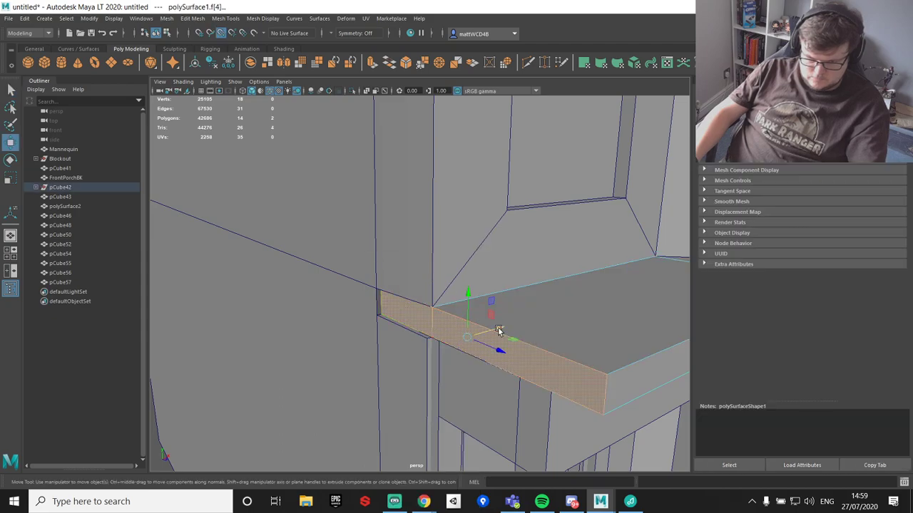
key("q")
Select the wall's corner vertices near the beam end with the Move tool.
right_click_drag(432, 240, 432, 213)
left_click(437, 313)
key("w")
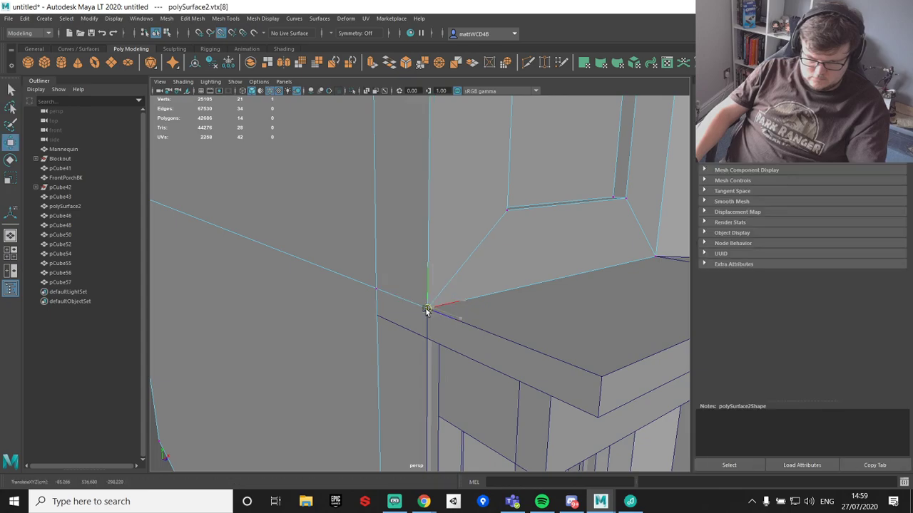
left_click_drag(428, 312, 448, 322, "alt")
middle_click_drag(449, 321, 431, 186, "alt")
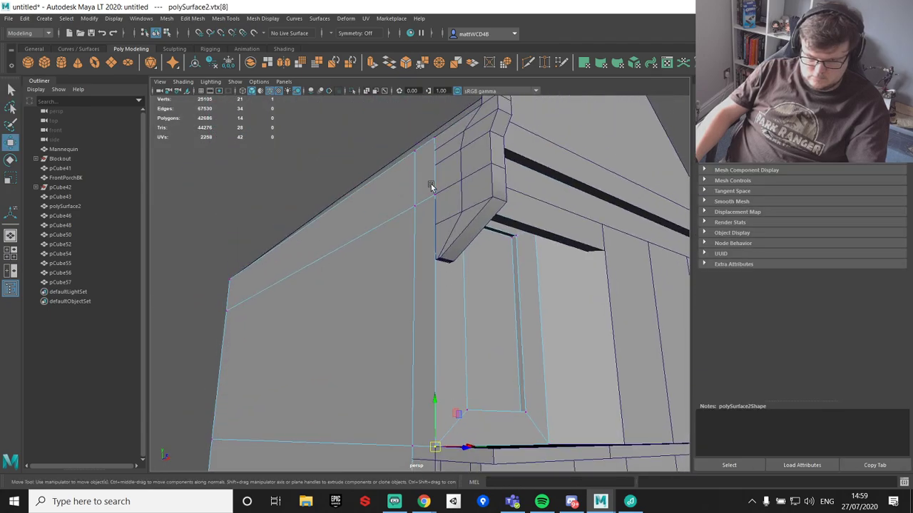
left_click(433, 191)
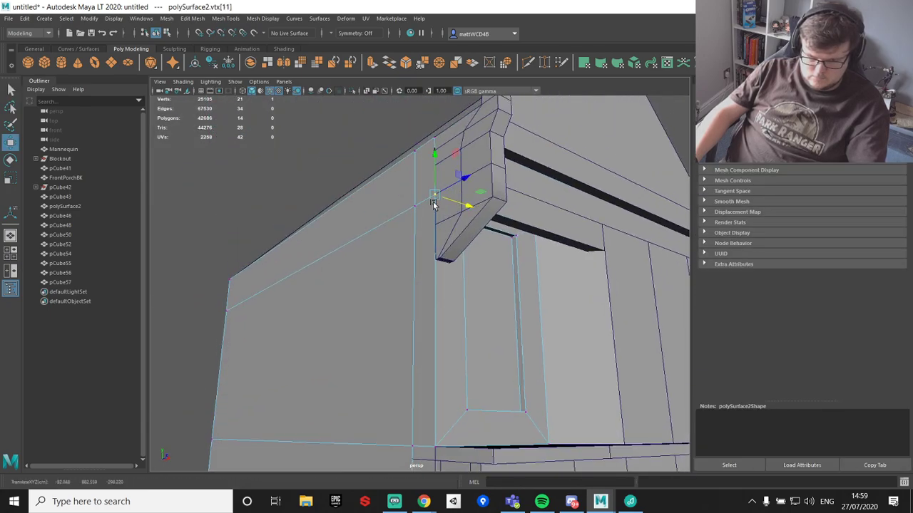
key("q")
scroll(434, 212, "down", 10)
mouse_move(434, 212)
left_mouse_down("alt")
mouse_move(497, 273)
mouse_move(380, 263)
left_mouse_up("alt")
right_click_drag(380, 263, 397, 201)
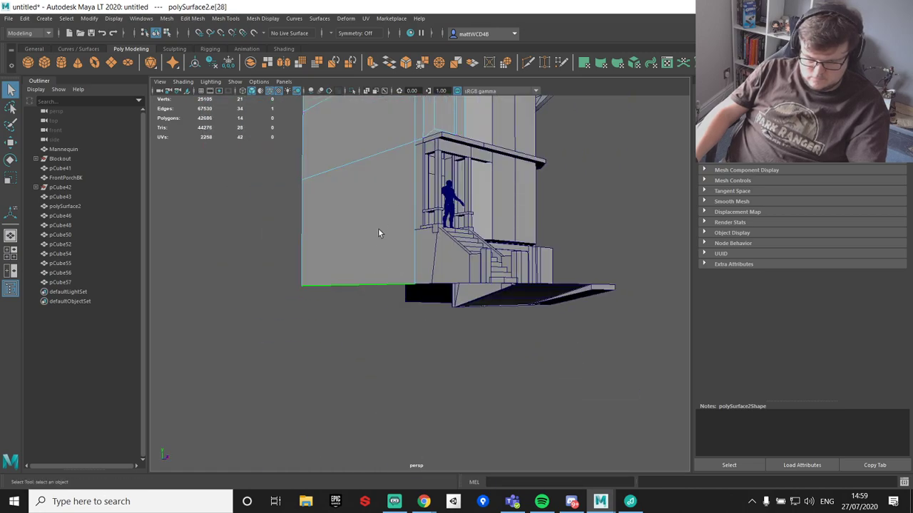
Lower the porch wall's bottom edges to close the dark gap underneath.
key("w")
left_click_drag(351, 239, 350, 259)
right_click_drag(440, 271, 435, 243)
key("q")
left_click(465, 286)
left_click(465, 288)
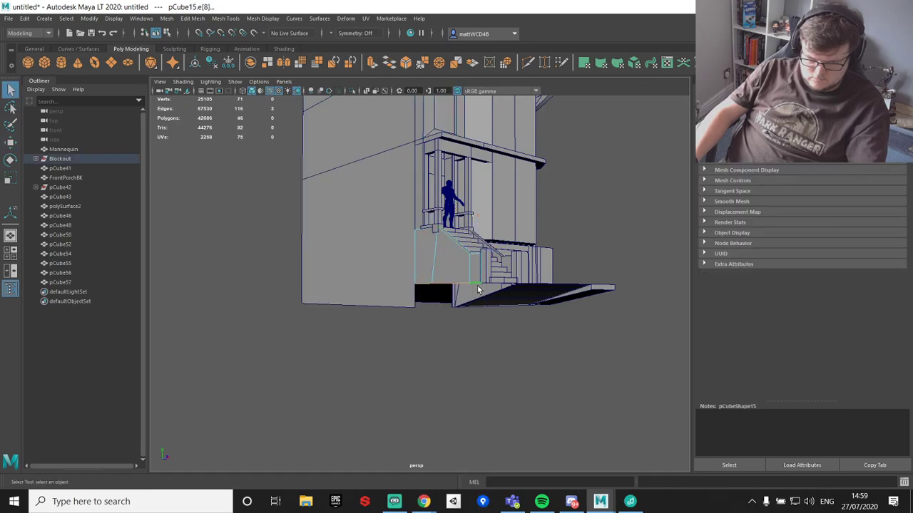
key("w")
left_click_drag(446, 271, 597, 265)
key("ctrl+z")
key("ctrl+z")
key("ctrl+z")
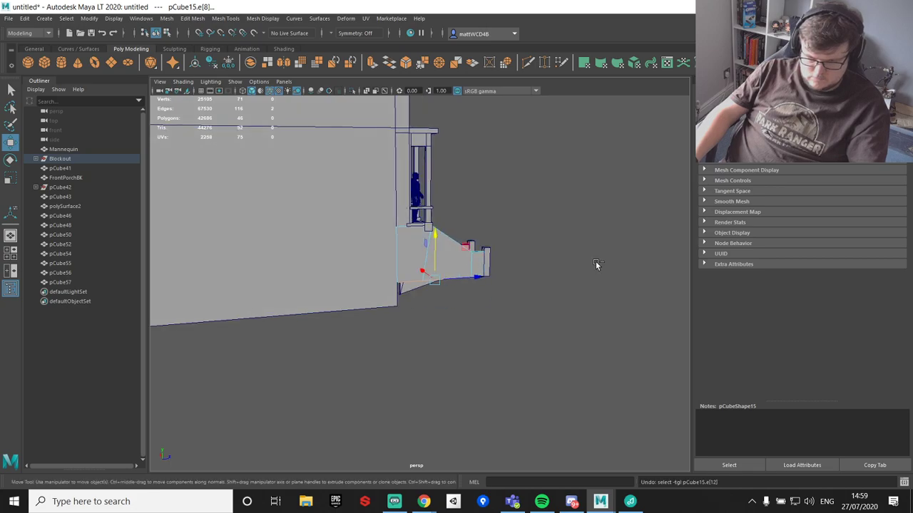
Frame pCube43, then orbit around the house's front and side.
left_click_drag(597, 265, 465, 275, "alt")
left_click(584, 180)
key("f")
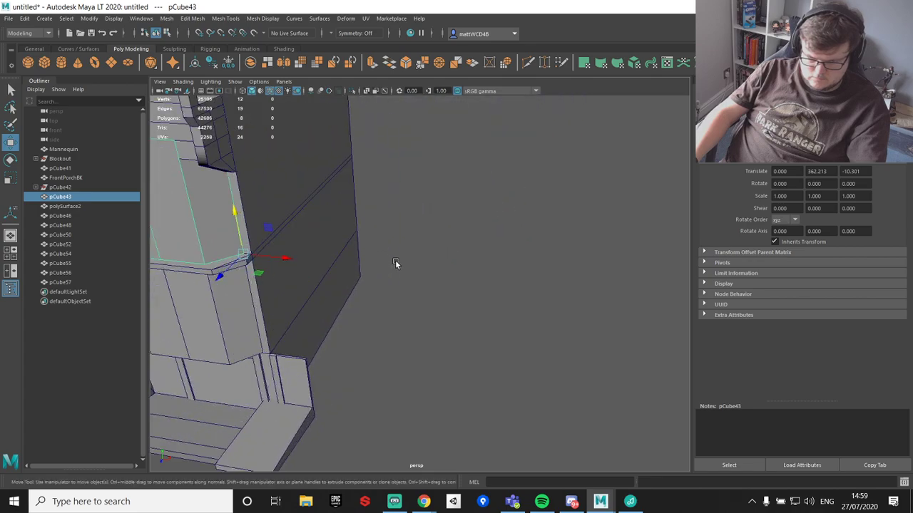
scroll(403, 259, "down", 5)
right_click_drag(372, 284, 385, 300, "alt")
scroll(385, 303, "down", 5)
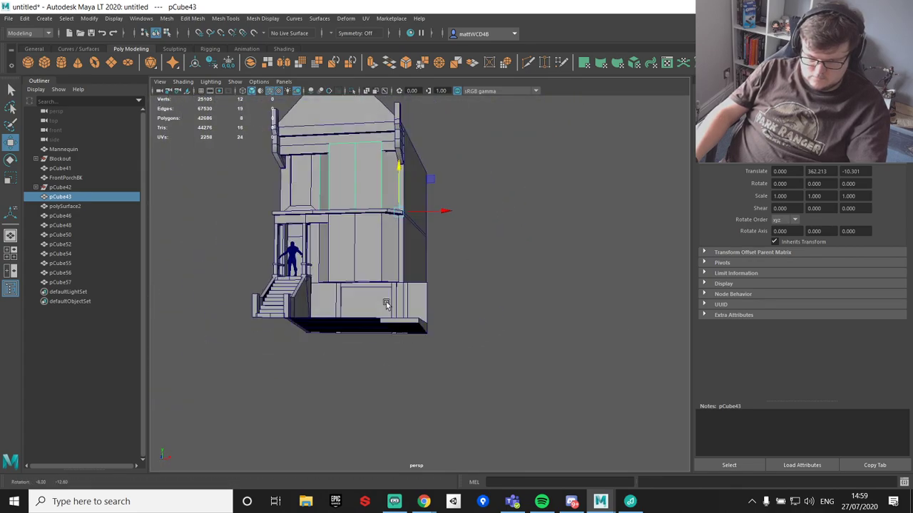
left_click(507, 259)
left_click_drag(507, 259, 520, 214, "alt")
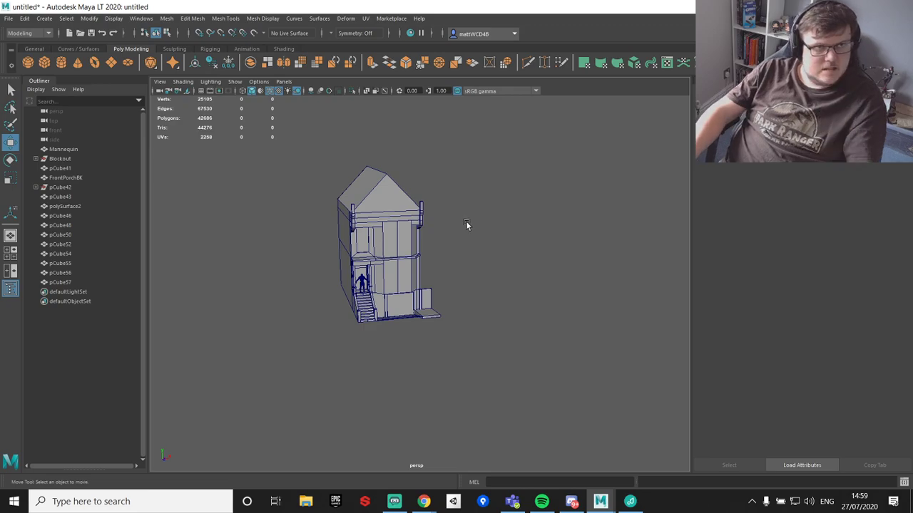
left_click_drag(428, 328, 437, 247, "alt")
scroll(433, 291, "up", 5)
scroll(470, 321, "up", 2)
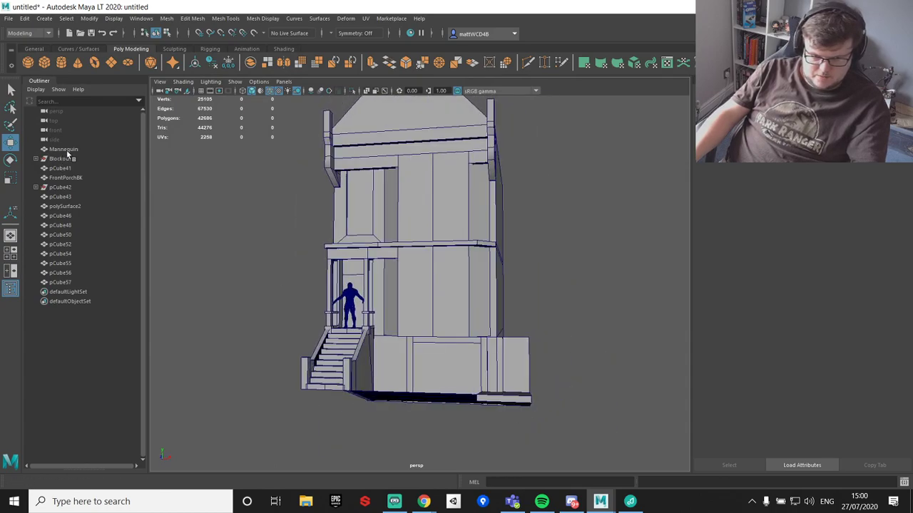
Parent pieces pCube41 through pCube57 under the Blockout group.
left_click(63, 159)
left_click(62, 283)
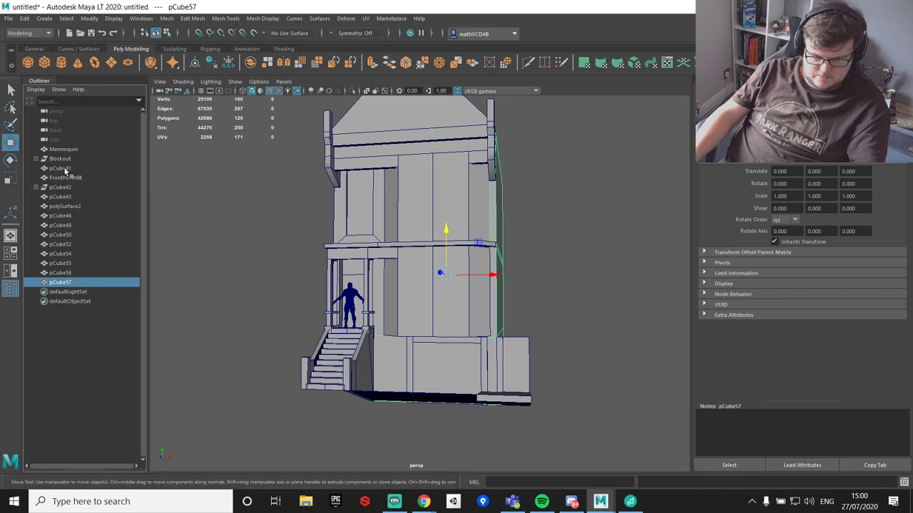
left_click(64, 171, "shift")
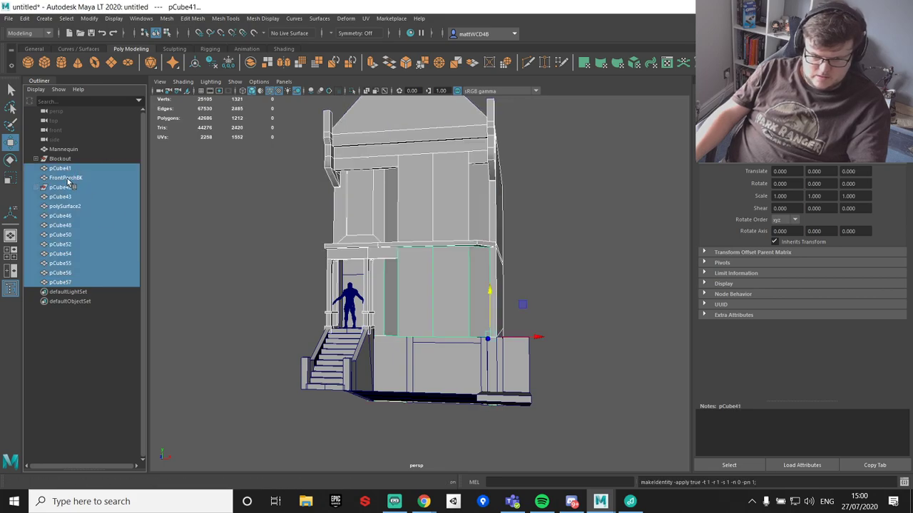
middle_click_drag(64, 171, 63, 158)
left_click(60, 158)
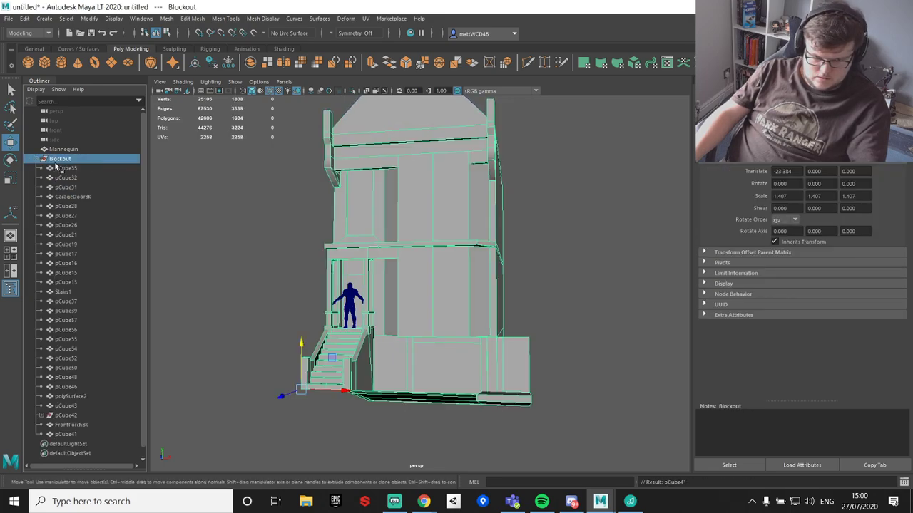
Delete the stray pCube42 object.
left_click(71, 415)
left_click(66, 425)
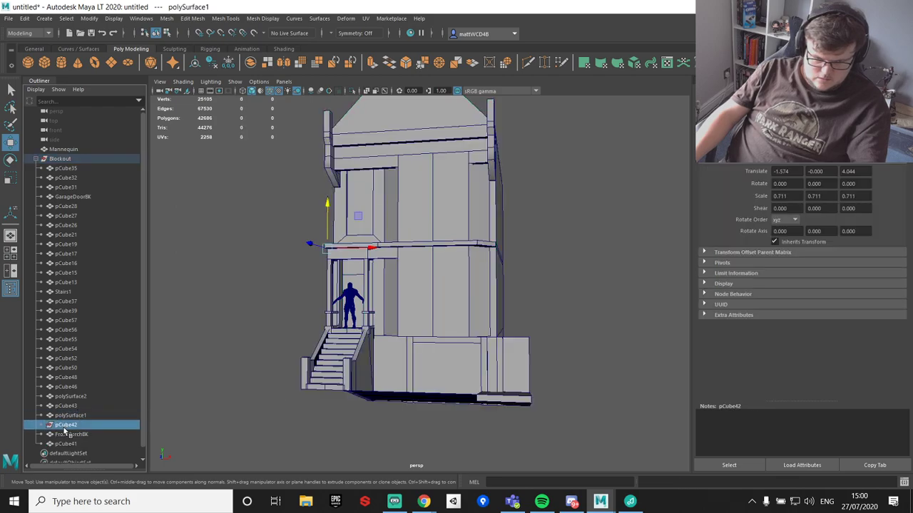
key("Delete")
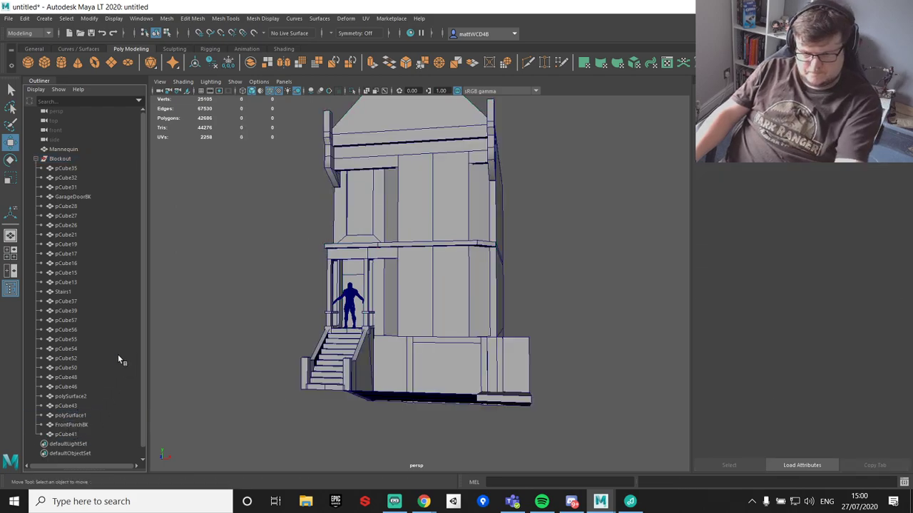
Select all Blockout pieces and freeze their transformations.
left_click(66, 168)
left_click(71, 434, "shift")
left_click_drag(539, 187, 600, 236, "alt")
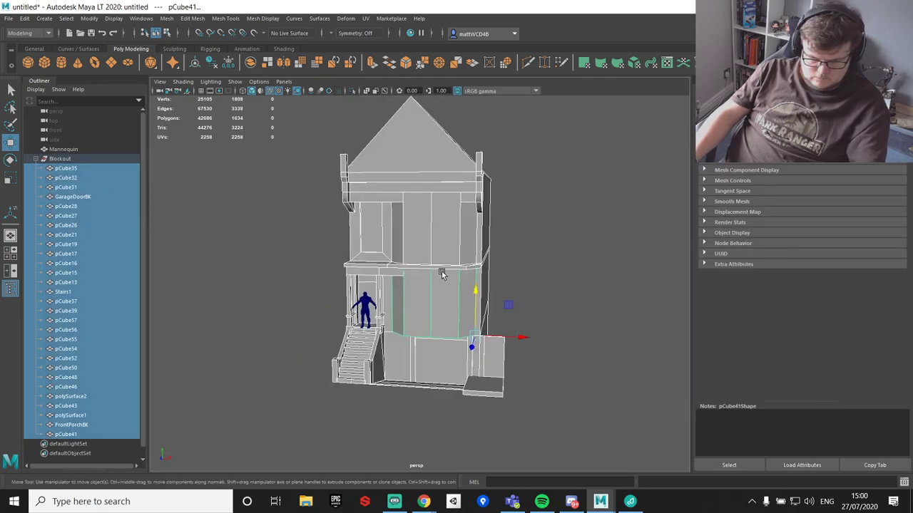
key("ctrl+shift+f")
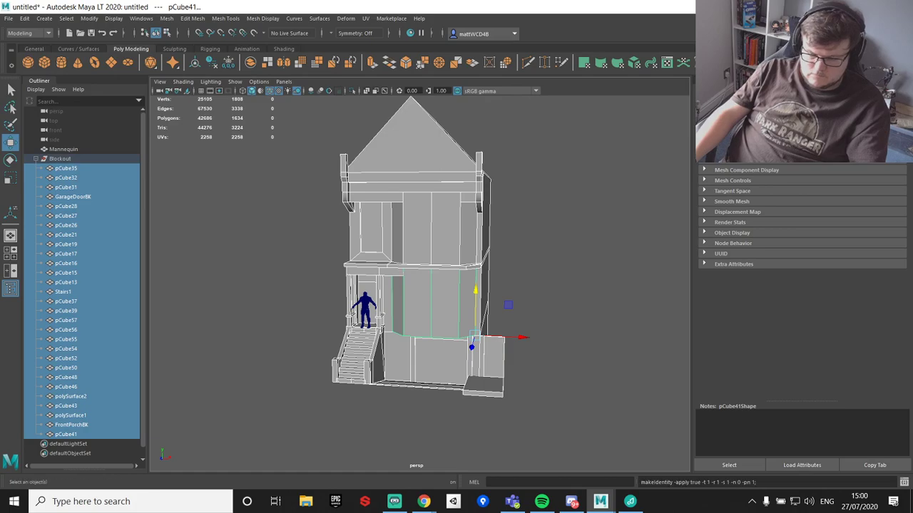
Glance at the Epic Games Launcher, then return to Maya and clear the selection.
left_click(340, 504)
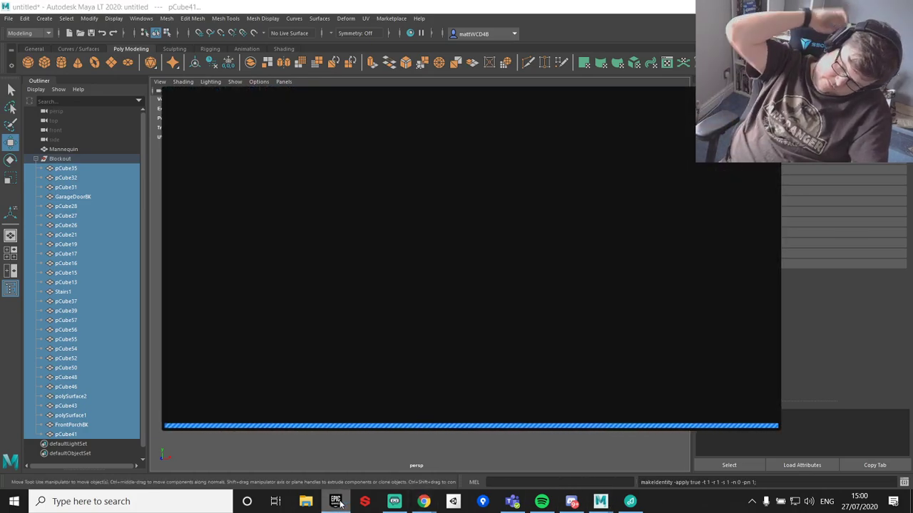
left_click(607, 15)
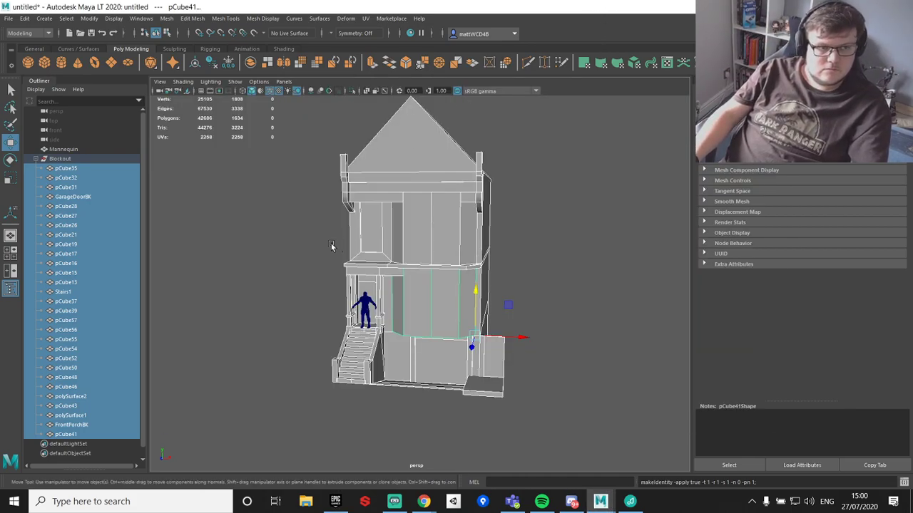
left_click(589, 227)
left_click_drag(589, 226, 588, 269, "alt")
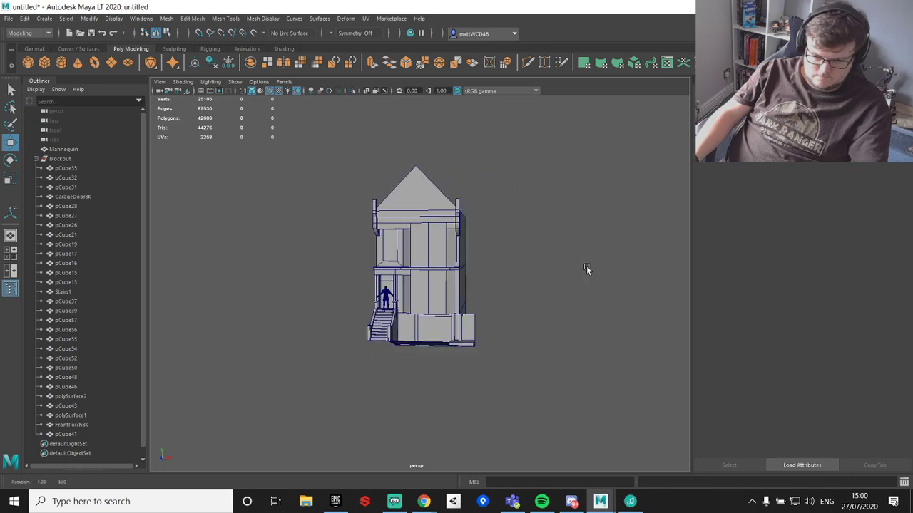
scroll(518, 290, "up", 3)
scroll(518, 290, "down", 3)
mouse_move(512, 314)
left_mouse_down("alt")
mouse_move(520, 306)
mouse_move(508, 305)
mouse_move(508, 325)
left_mouse_up("alt")
left_click(423, 501)
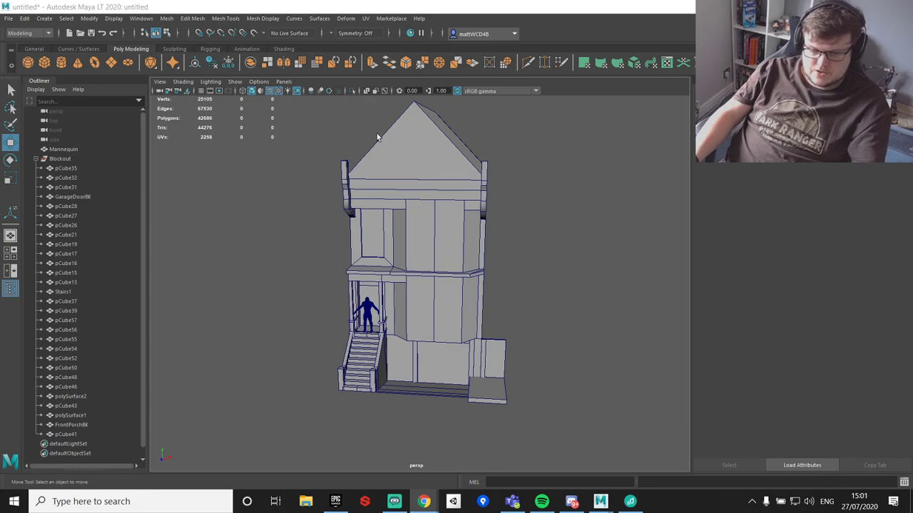
Orbit the house and inspect a face of the eave beam pCube54.
scroll(436, 271, "up", 3)
left_click_drag(436, 272, 435, 231, "alt")
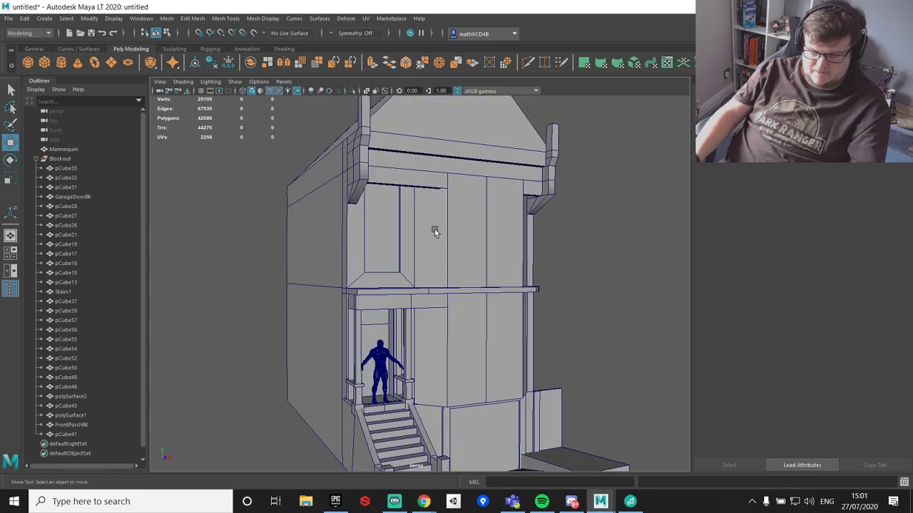
left_click_drag(498, 296, 337, 251, "alt")
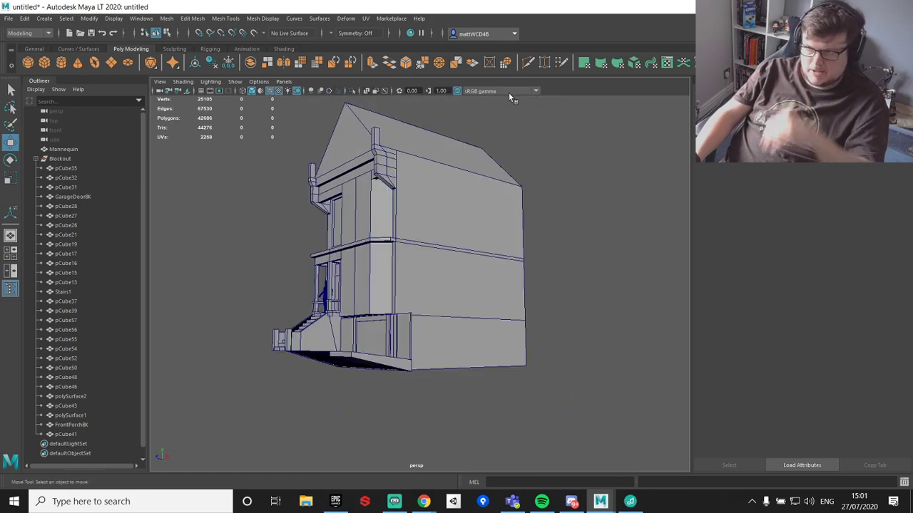
left_click_drag(534, 261, 429, 332, "alt")
scroll(483, 237, "up", 5)
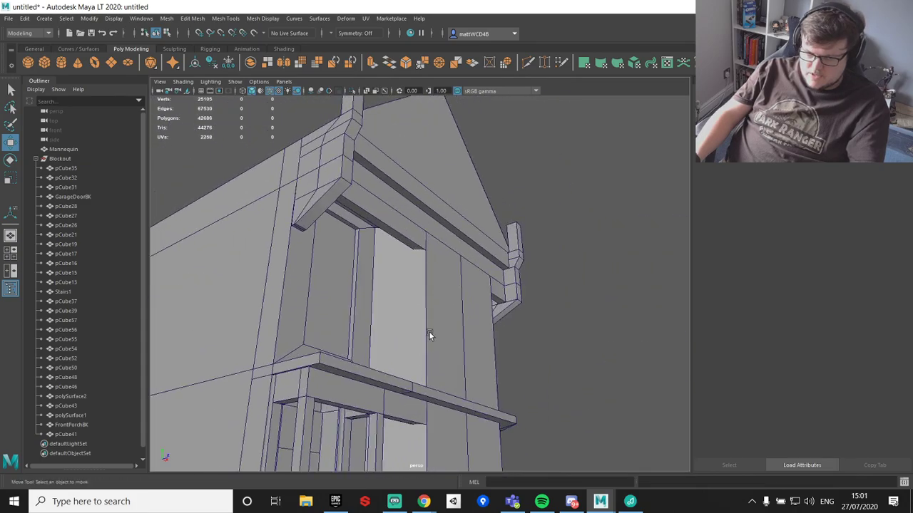
left_click(471, 229)
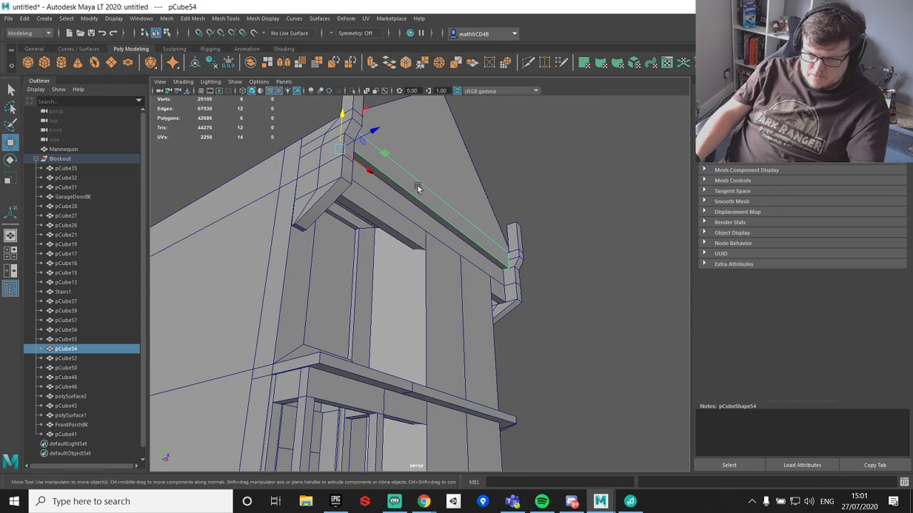
right_click_drag(418, 187, 425, 208)
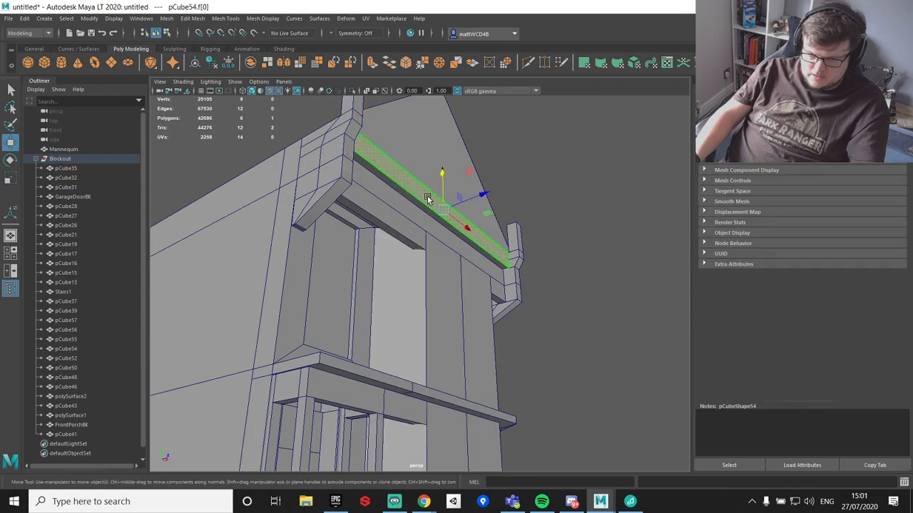
left_click(428, 198)
left_click_drag(439, 207, 535, 257, "alt")
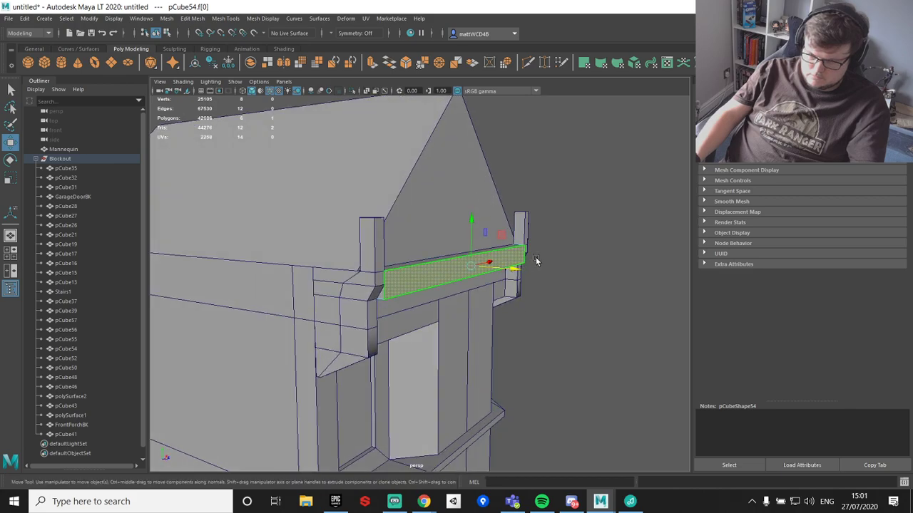
left_click_drag(529, 295, 455, 280, "alt")
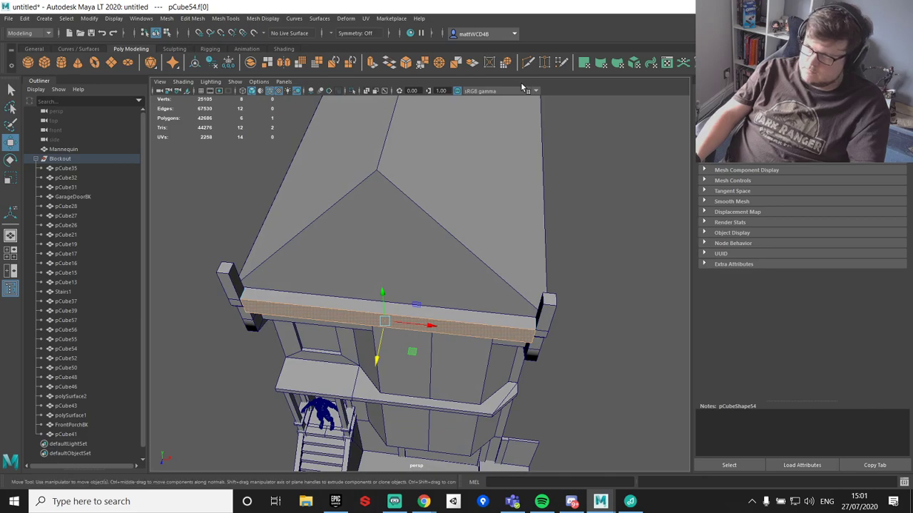
left_click_drag(549, 165, 529, 175, "alt")
Return to object selection, deselect everything, and bring up the Epic Games Launcher.
key("q")
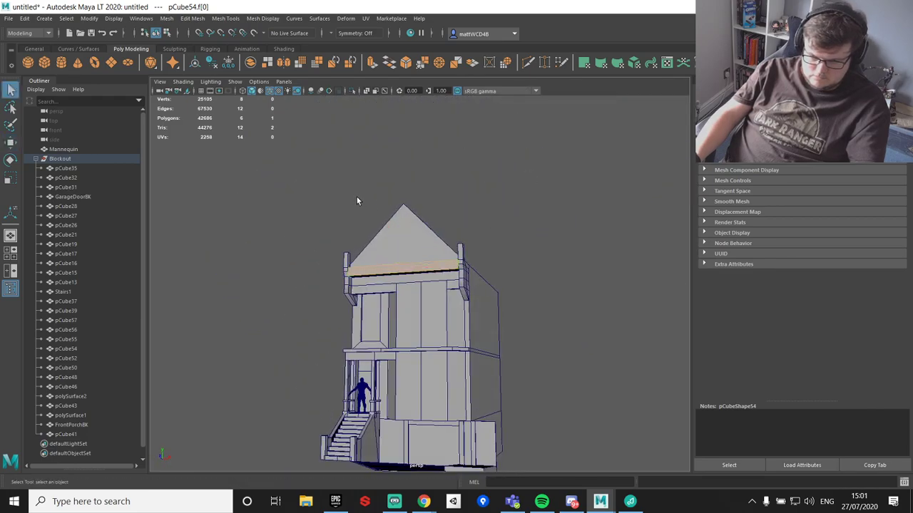
left_click(525, 224)
left_click_drag(525, 224, 444, 379, "alt")
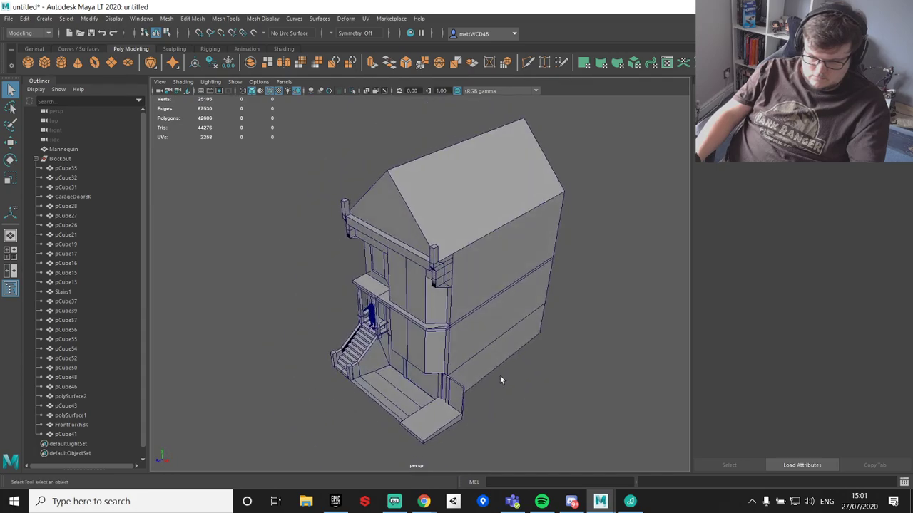
left_click(336, 501)
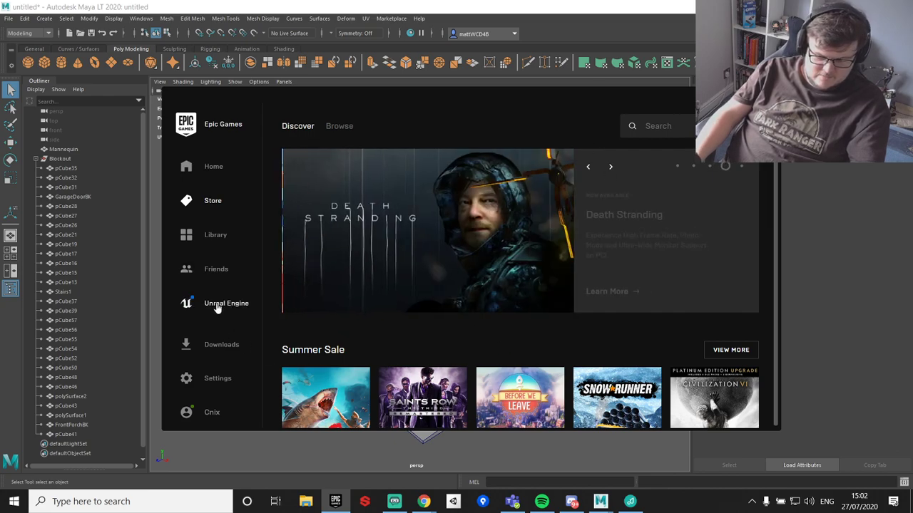
Go to the Unreal Engine Library and start the update of engine 4.25.1.
left_click(217, 308)
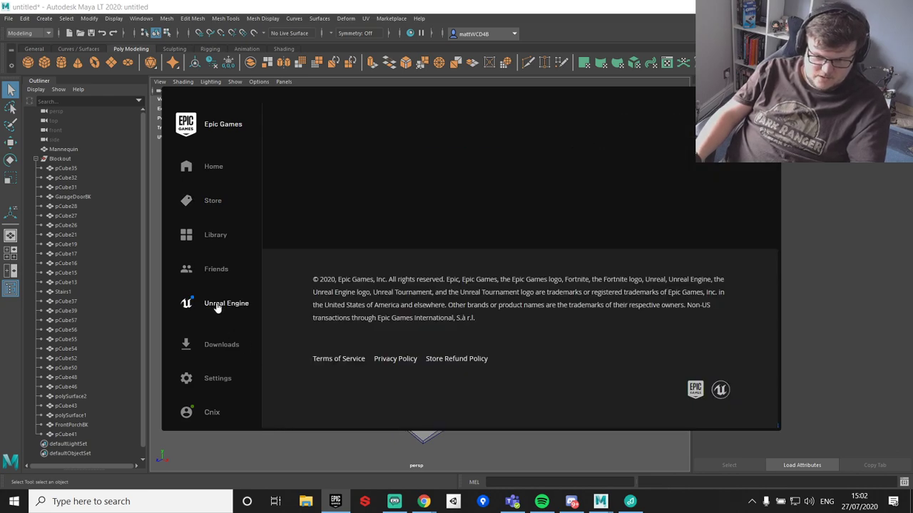
scroll(496, 306, "down", 2)
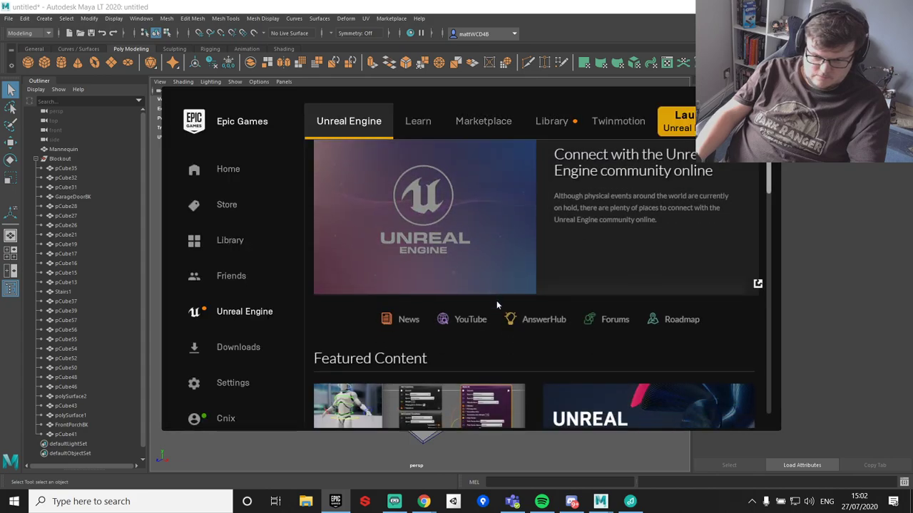
scroll(497, 305, "up", 2)
left_click(568, 124)
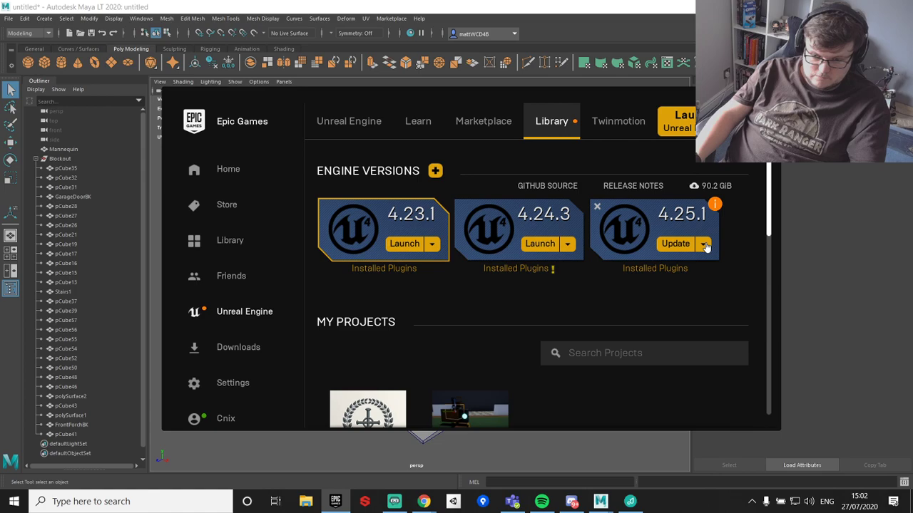
mouse_move(715, 204)
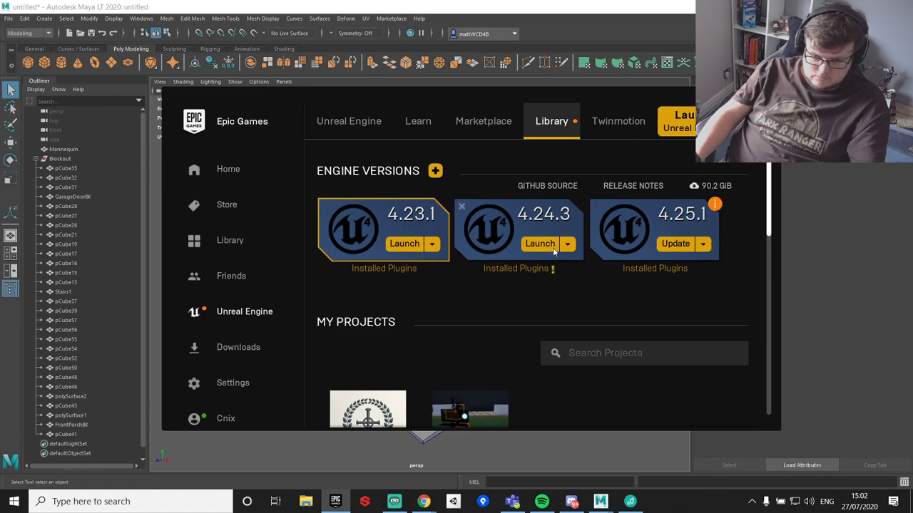
left_click(680, 248)
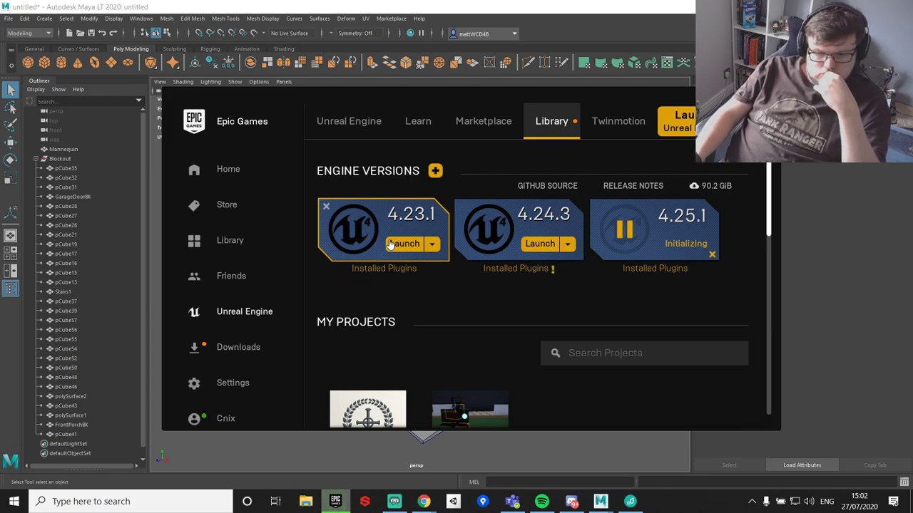
Launch Unreal Engine 4.23.1 from its Library card to reach the Project Browser.
scroll(398, 244, "down", 1)
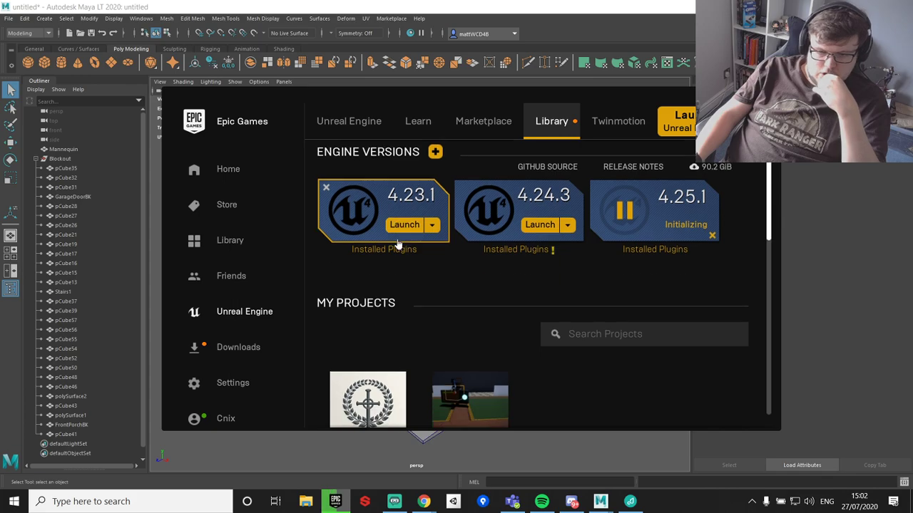
left_click(431, 224)
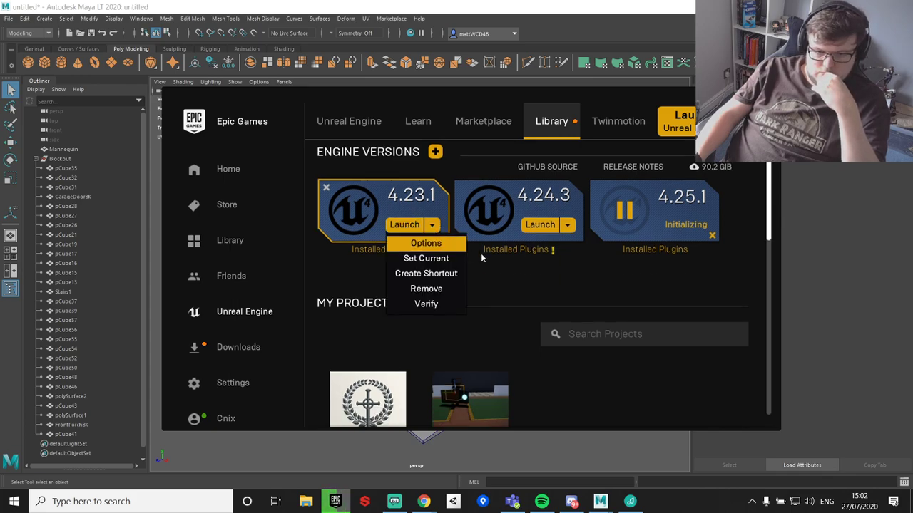
left_click(402, 225)
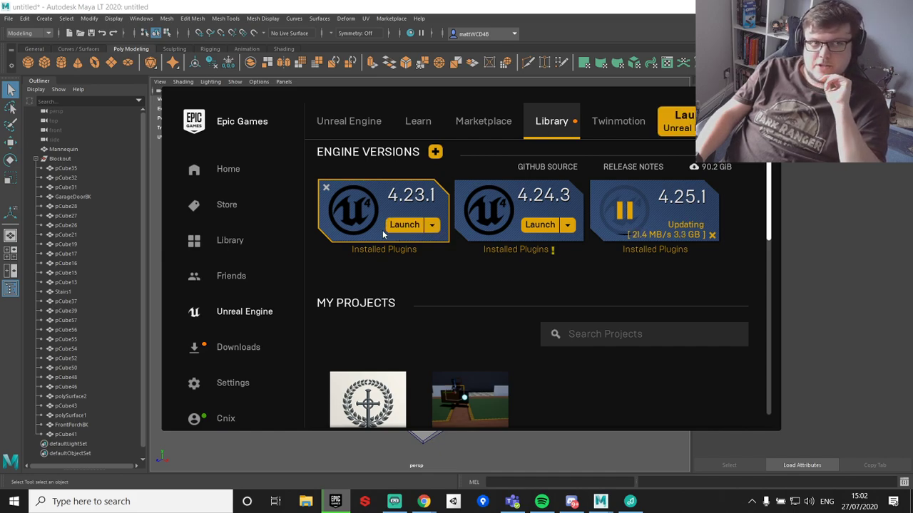
left_click(374, 230)
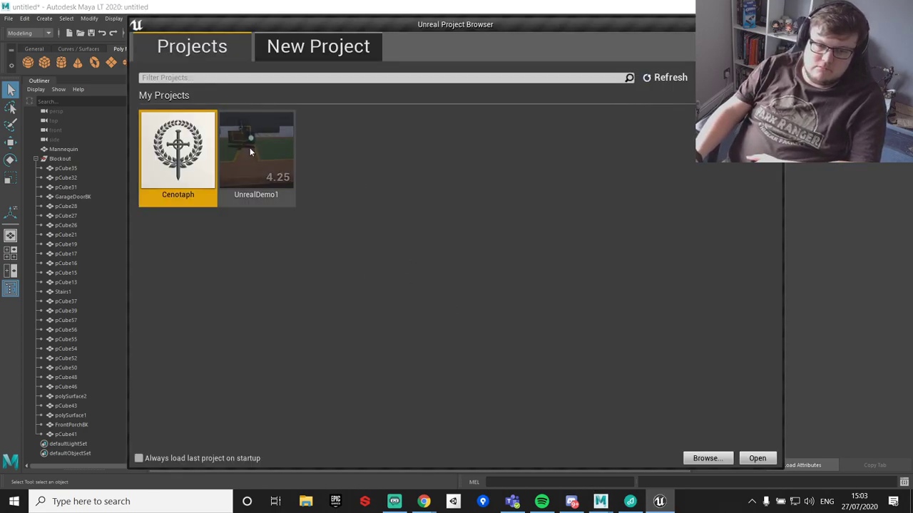
Start a new project using the Third Person template.
left_click(309, 49)
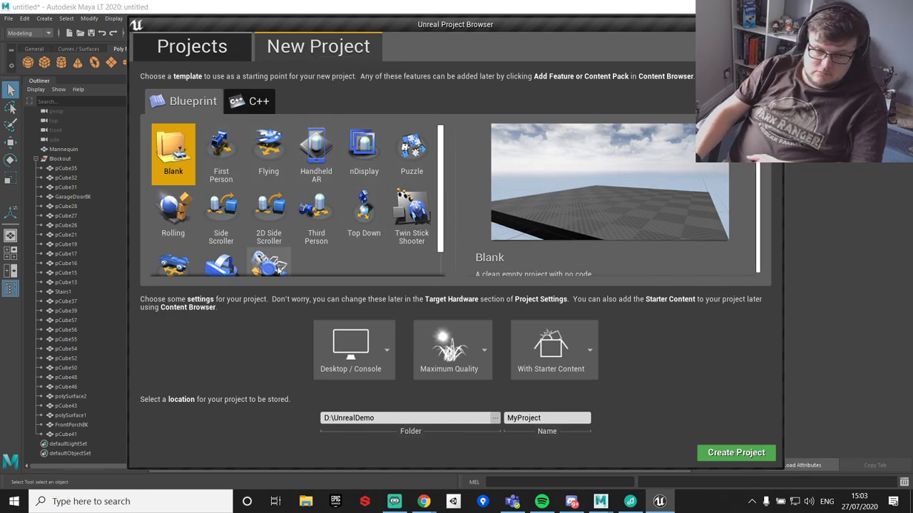
scroll(279, 269, "down", 1)
scroll(299, 235, "up", 2)
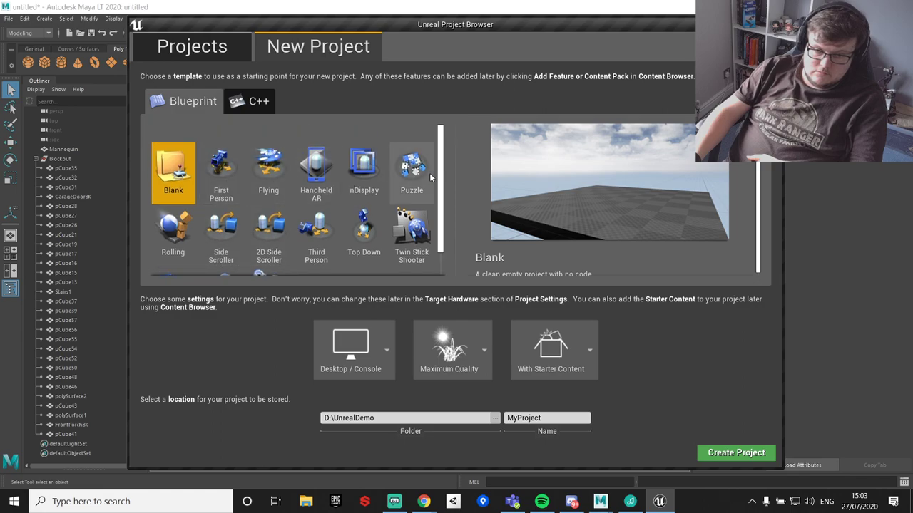
scroll(278, 221, "down", 2)
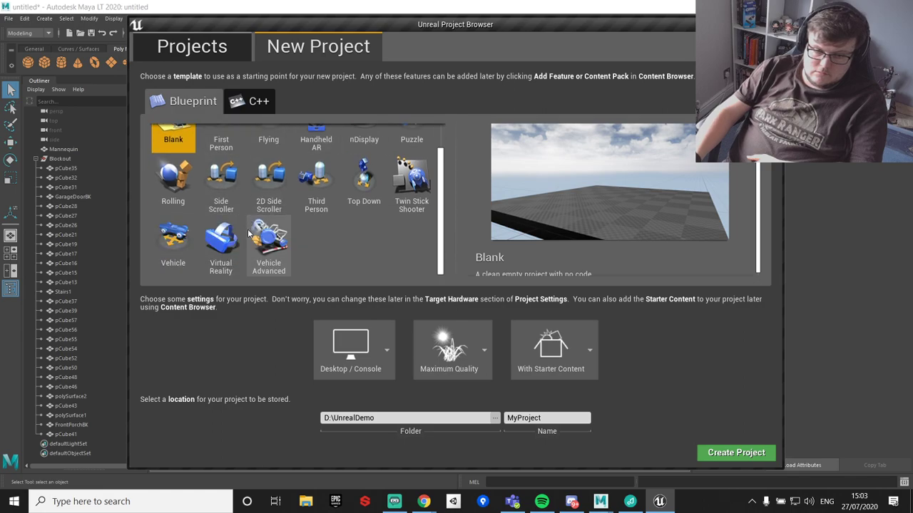
left_click(320, 169)
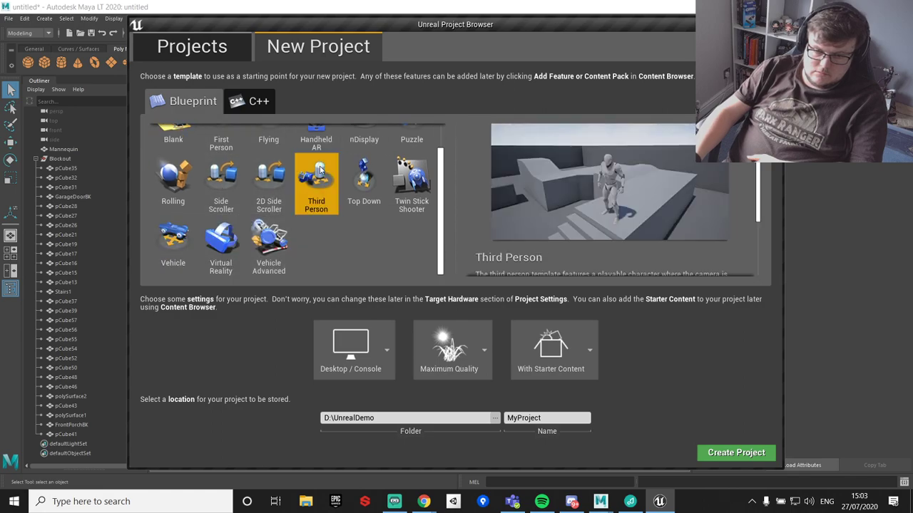
Set the project location to a new UE4 folder in D:\Table Flip Games\SanFran.
left_click(496, 419)
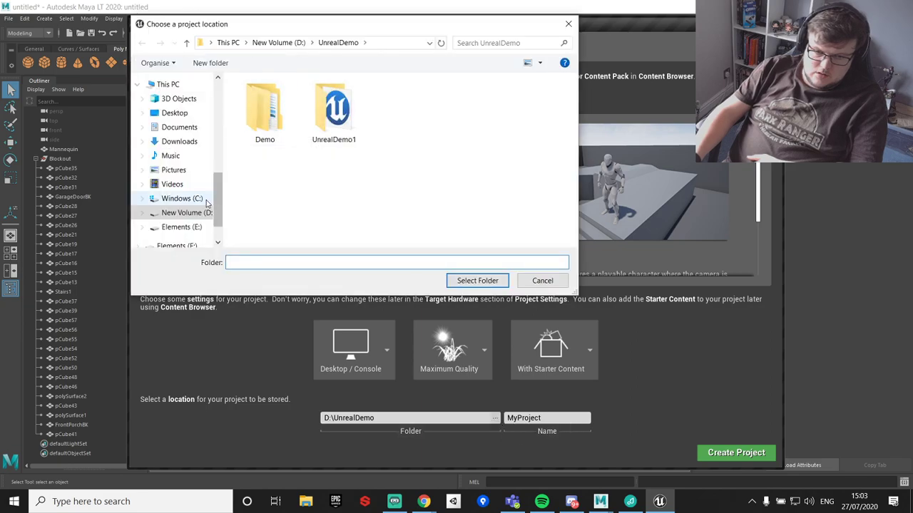
left_click(187, 213)
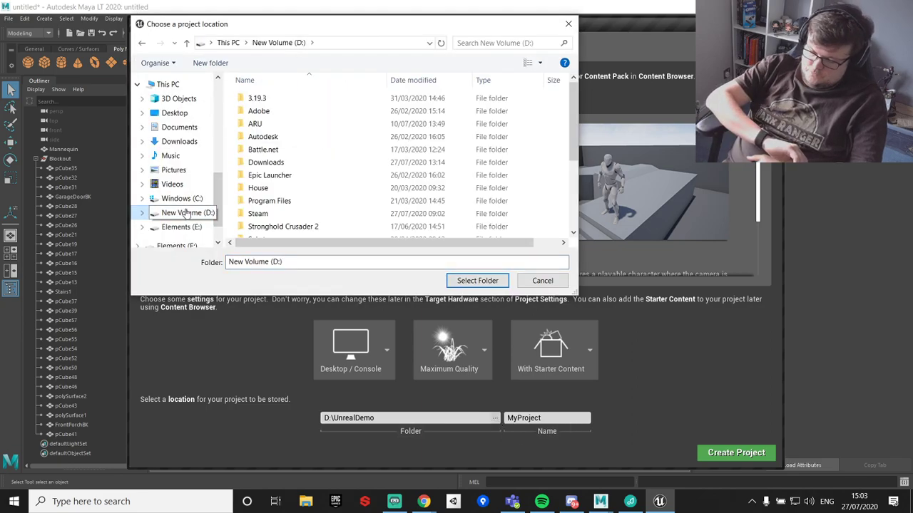
scroll(291, 135, "down", 3)
double_click(275, 129)
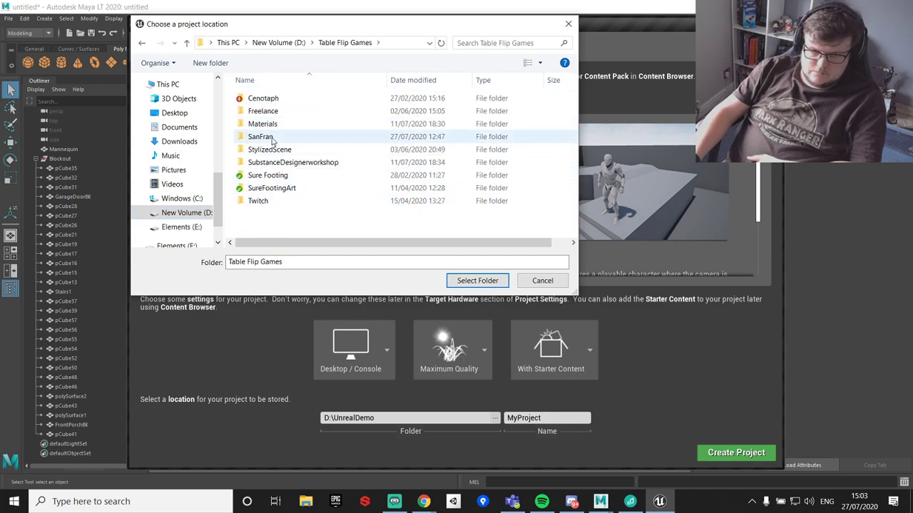
double_click(267, 136)
right_click(274, 163)
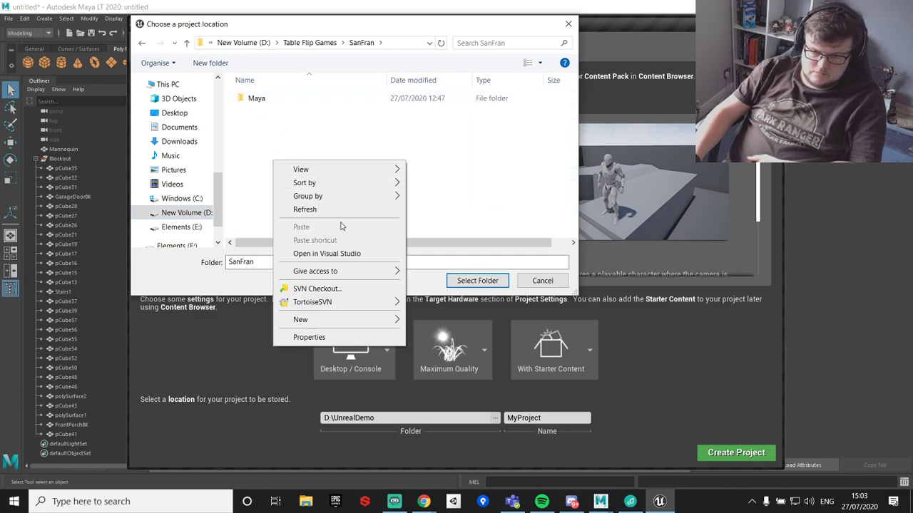
mouse_move(328, 320)
left_click(433, 322)
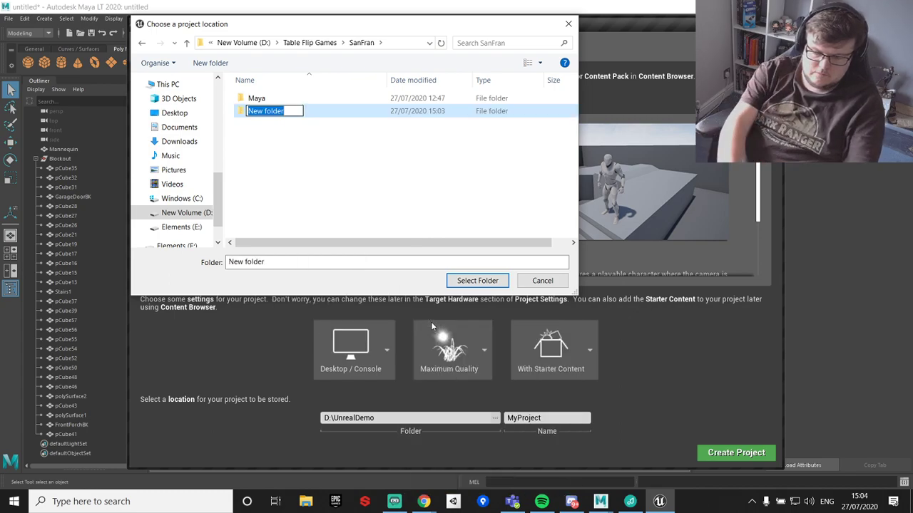
type("UE4")
key("Return")
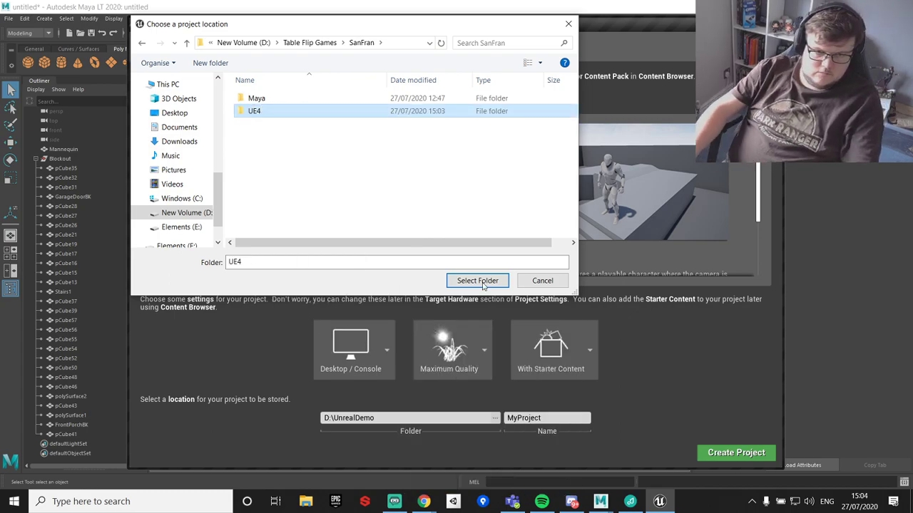
double_click(265, 112)
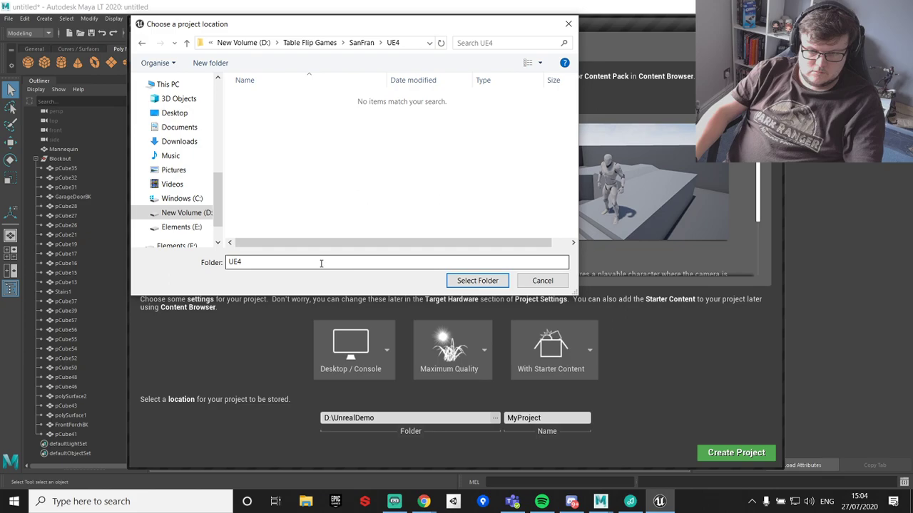
left_click(477, 280)
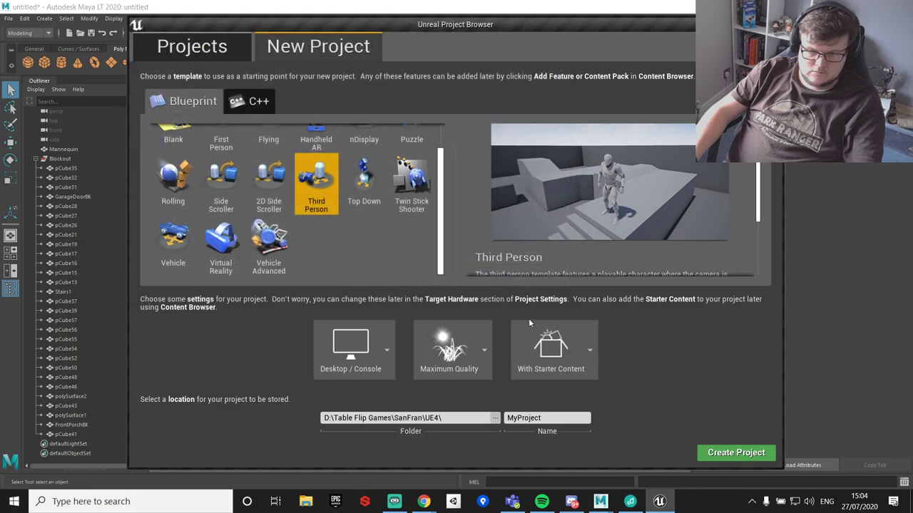
Name the project SanFran and create it.
double_click(547, 419)
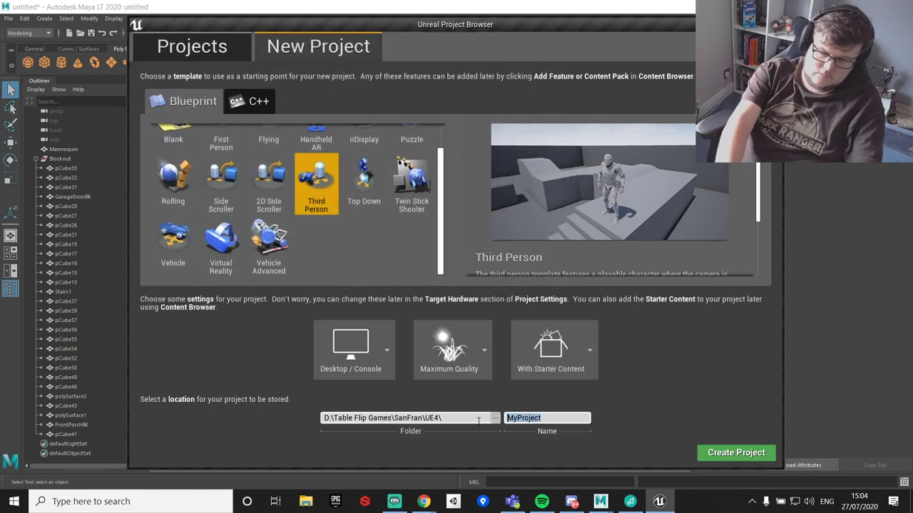
type("Pa")
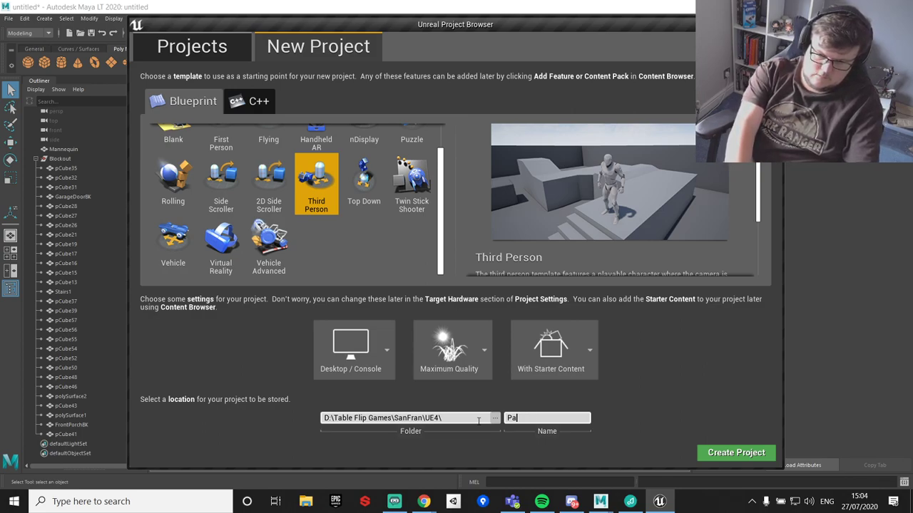
key("BackSpace")
key("BackSpace")
type("SanFran")
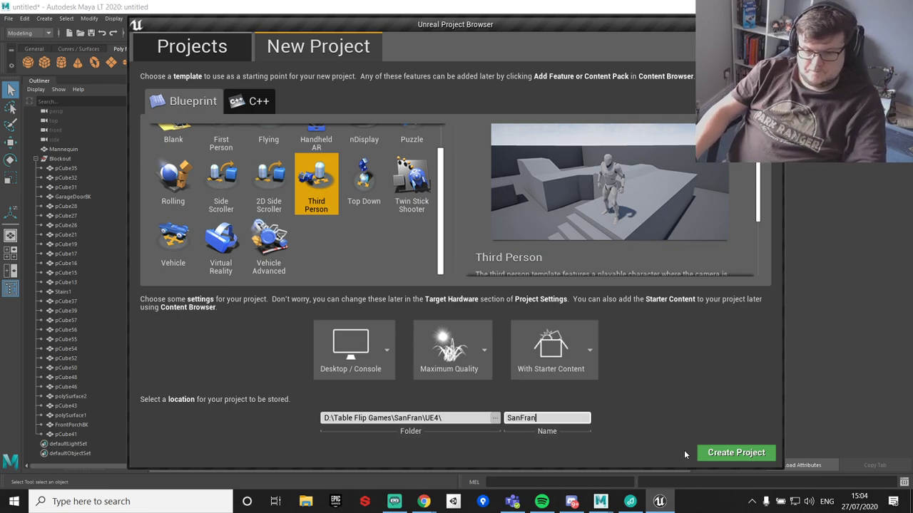
left_click(730, 457)
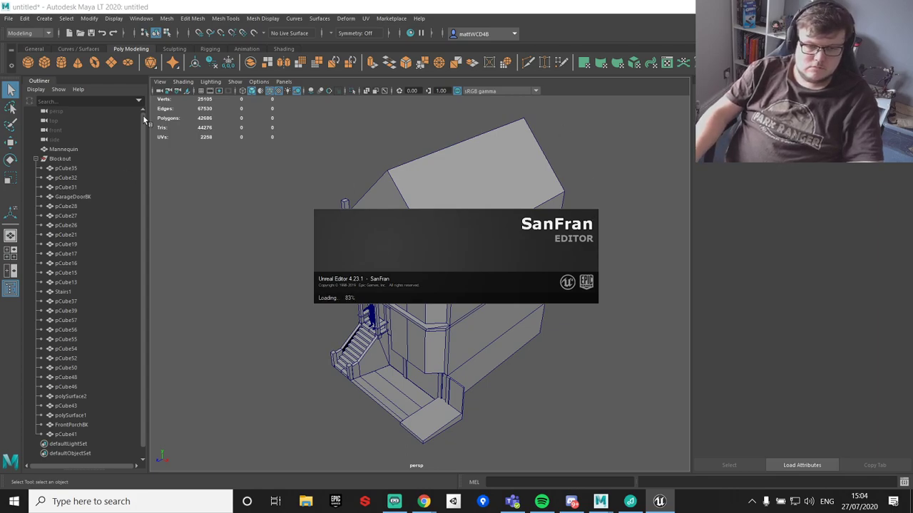
While SanFran loads, orbit Maya's house to view its front and right side.
left_click(60, 159)
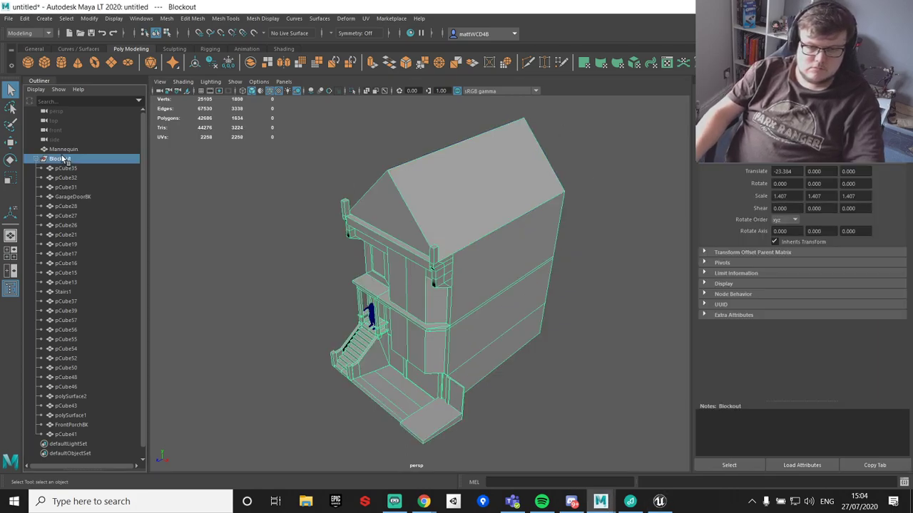
left_click(627, 231)
left_click_drag(628, 231, 491, 364, "alt")
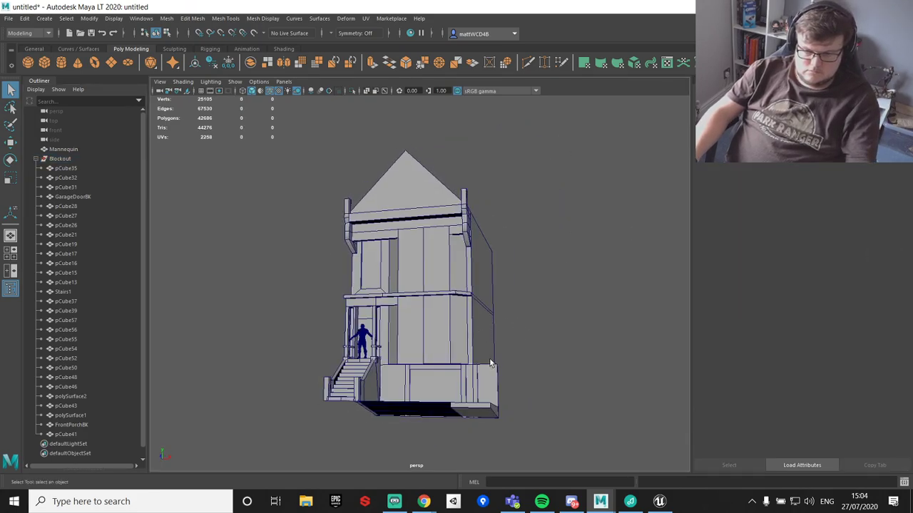
scroll(476, 314, "up", 3)
left_click_drag(476, 315, 520, 330, "alt")
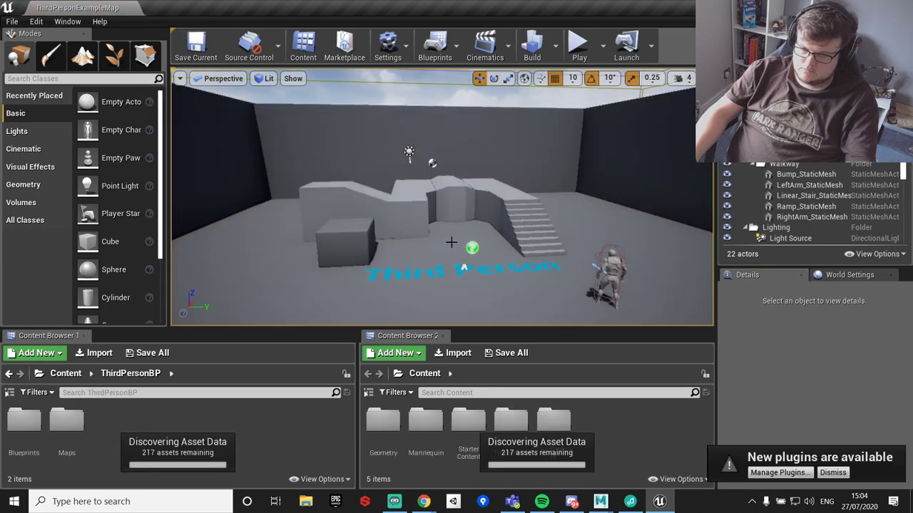
Create a new level from the Default template.
left_click(12, 22)
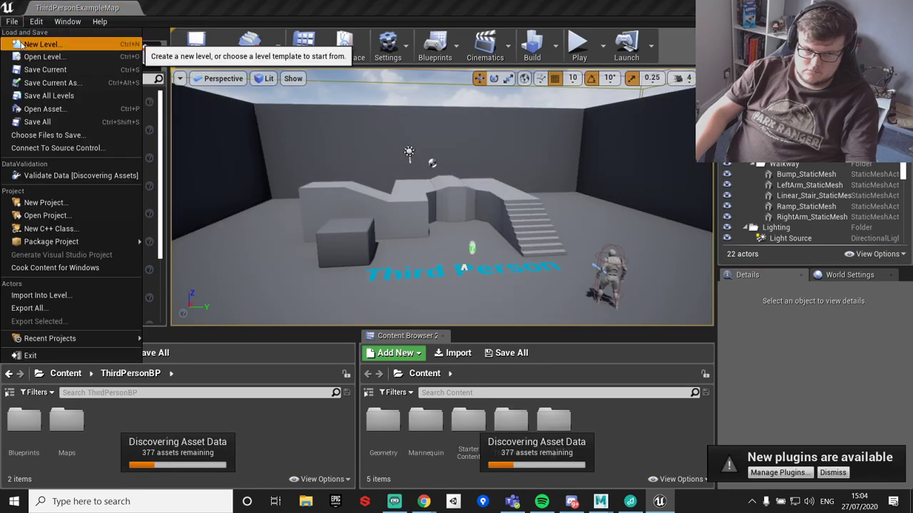
left_click(43, 43)
left_click(360, 185)
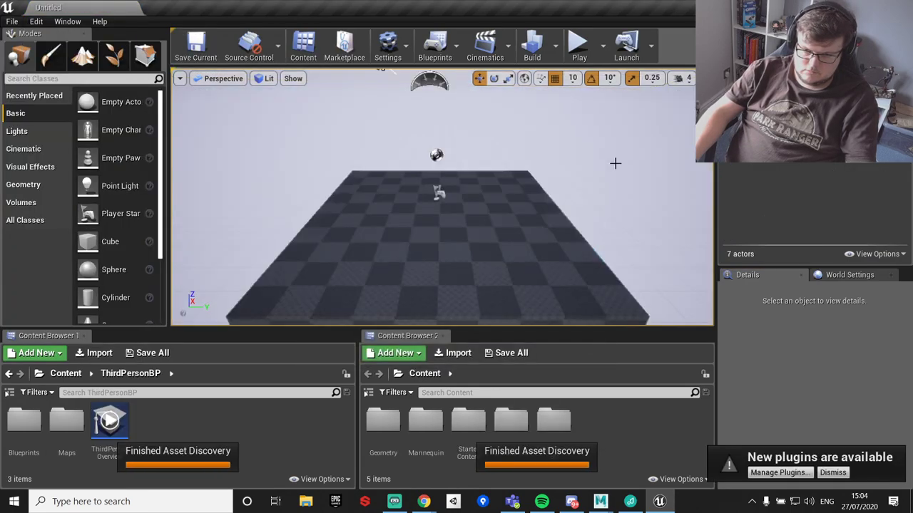
Play the level, jump the character twice, then stop playing.
left_click(579, 49)
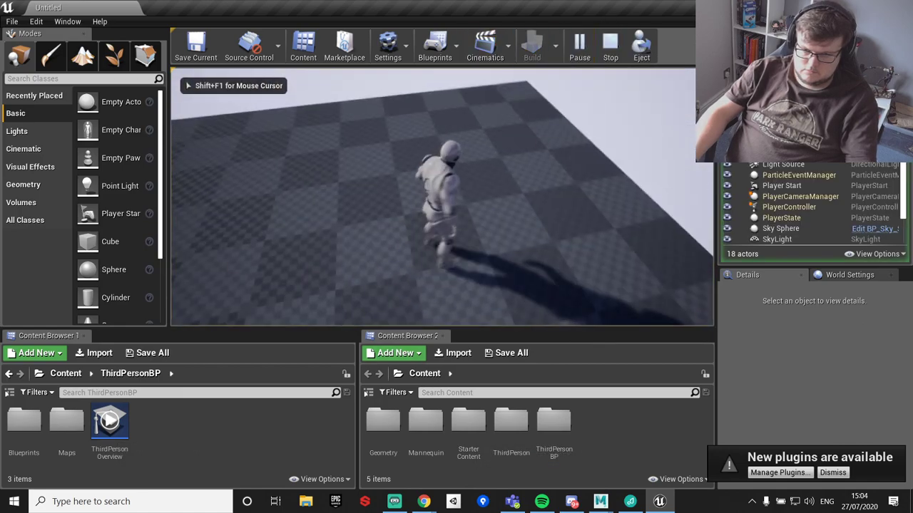
key("space")
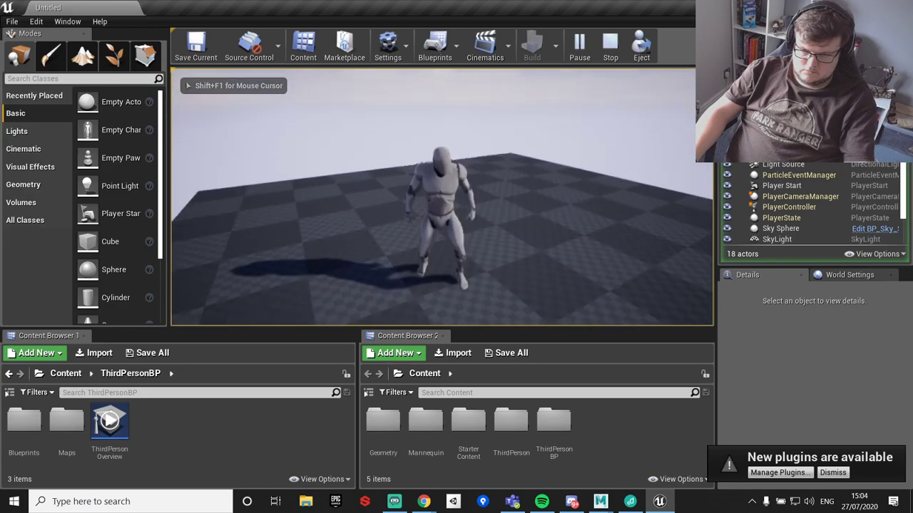
key("space")
key("Escape")
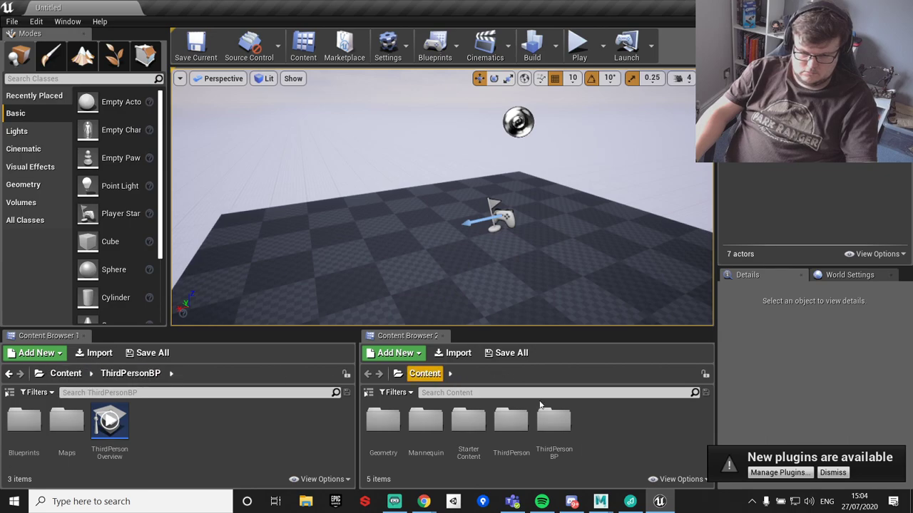
Create a SanFran content folder with an FBX subfolder inside it.
right_click(611, 432)
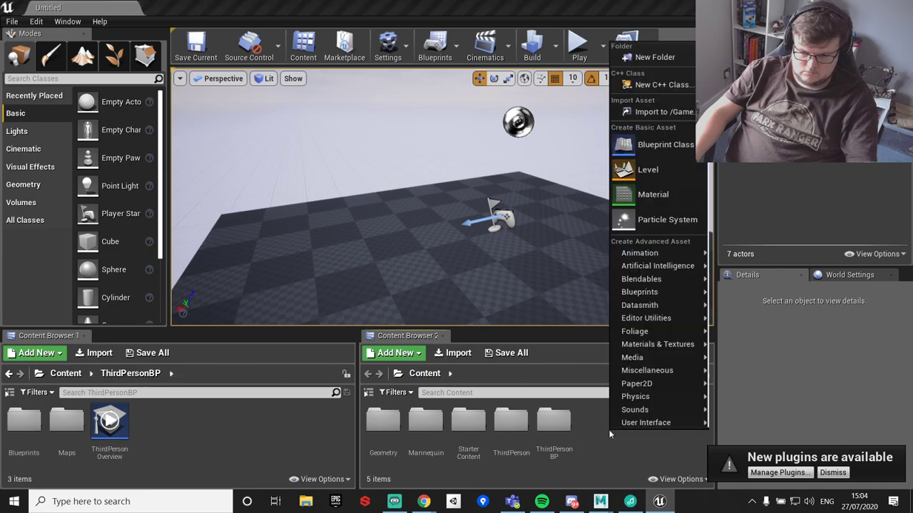
left_click(650, 57)
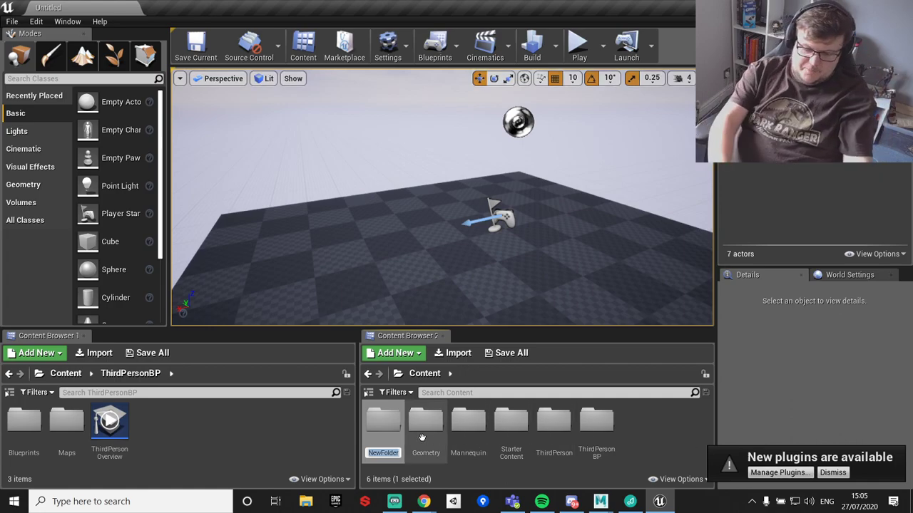
type("San")
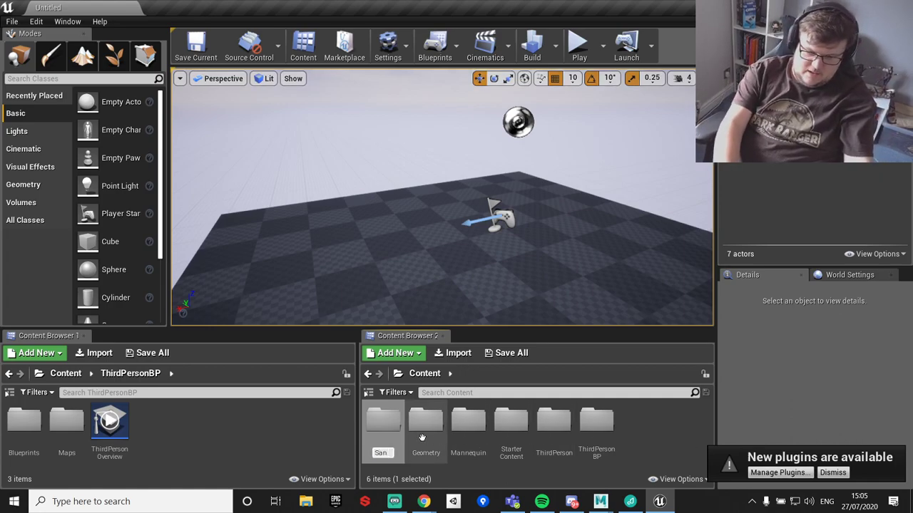
type("Fran")
key("Return")
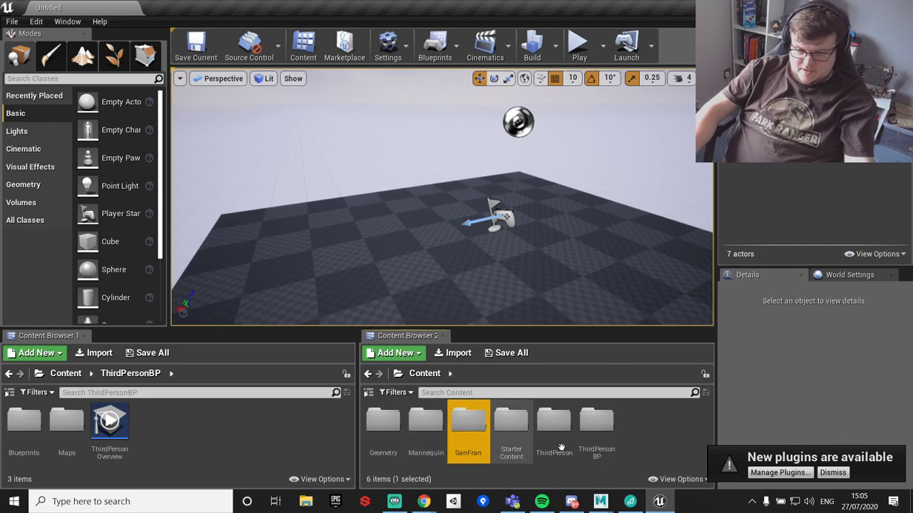
double_click(480, 431)
right_click(390, 410)
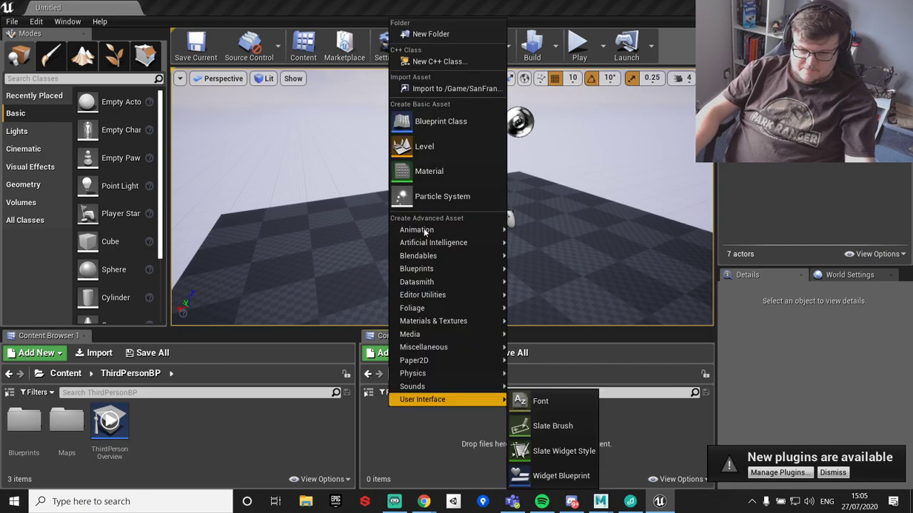
left_click(428, 33)
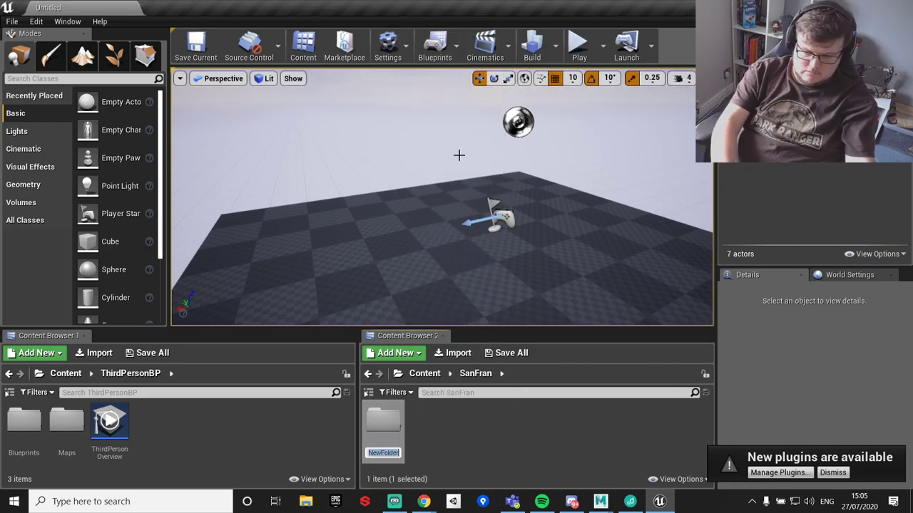
type("FBX")
key("Return")
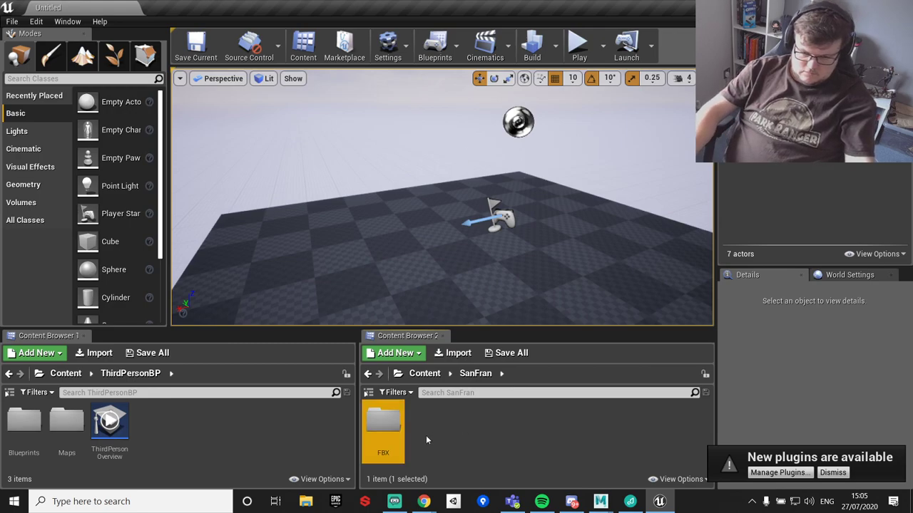
double_click(393, 425)
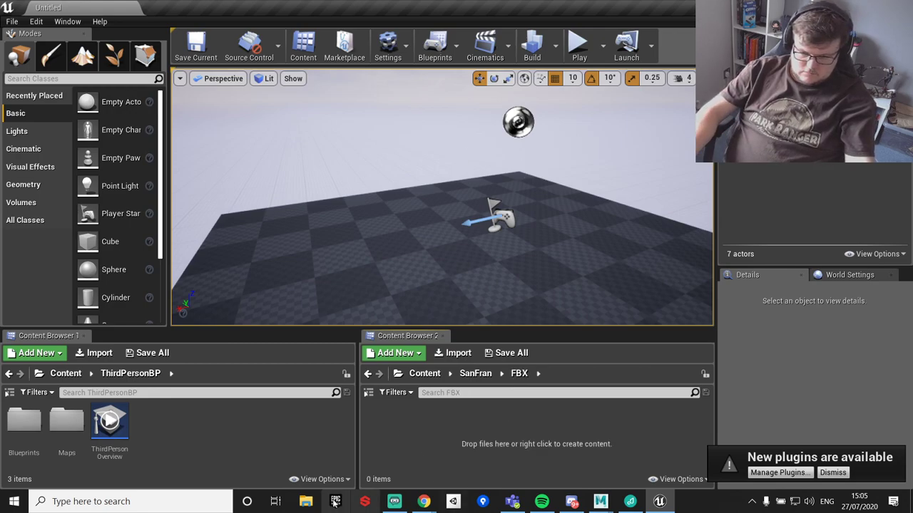
Start importing into FBX, browsing to the SanFran Maya folder on disk.
right_click(437, 437)
left_click(495, 120)
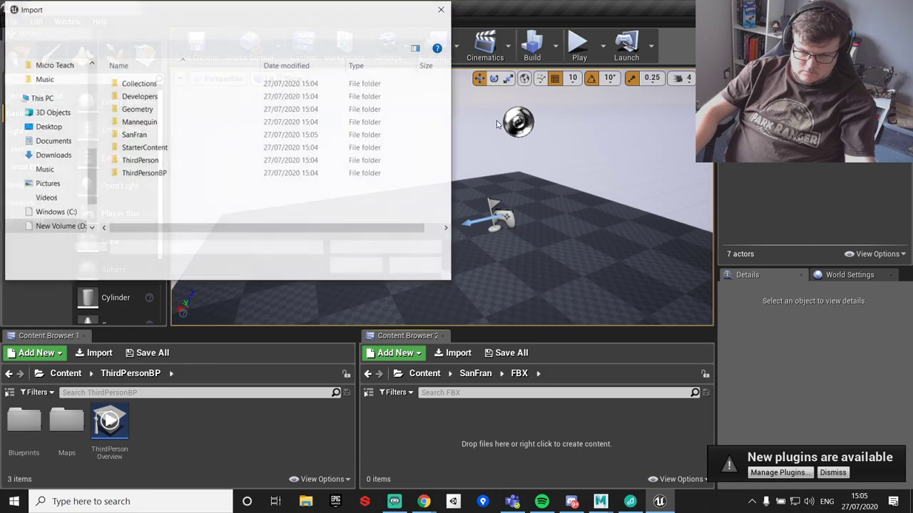
left_click(106, 28)
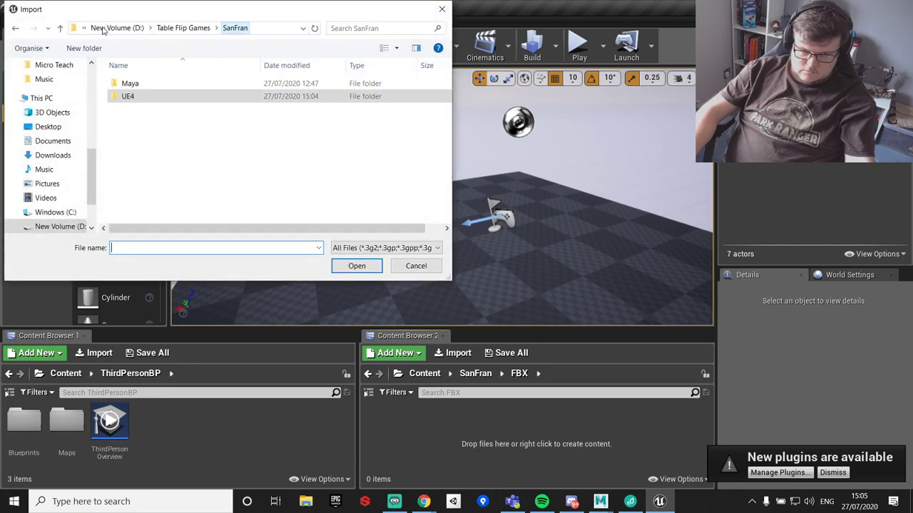
double_click(130, 84)
Freeze the transformations of the whole Blockout group.
left_click(683, 429)
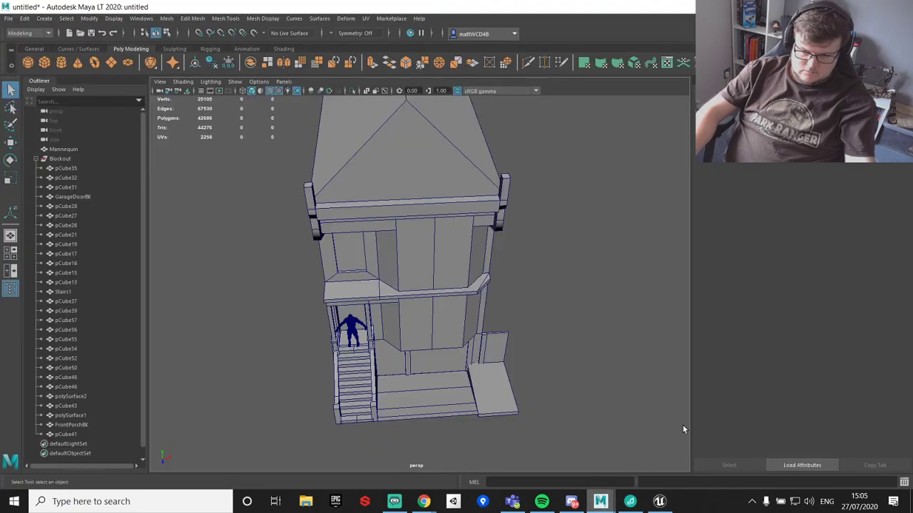
scroll(623, 287, "down", 3)
left_click_drag(620, 282, 579, 297, "alt")
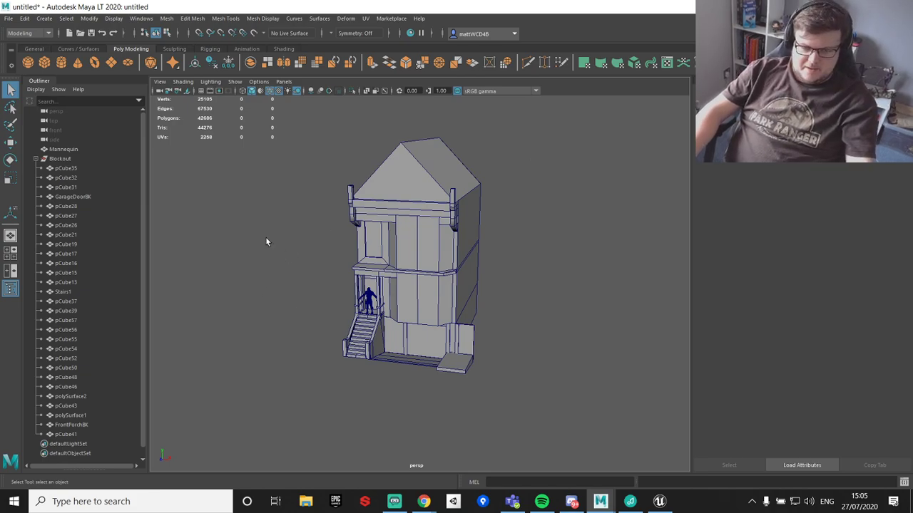
left_click(60, 159)
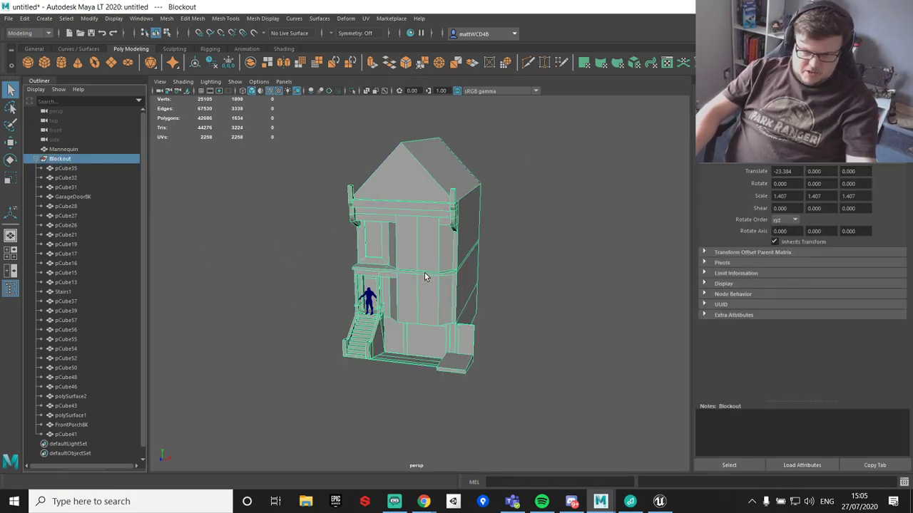
key("ctrl+shift+f")
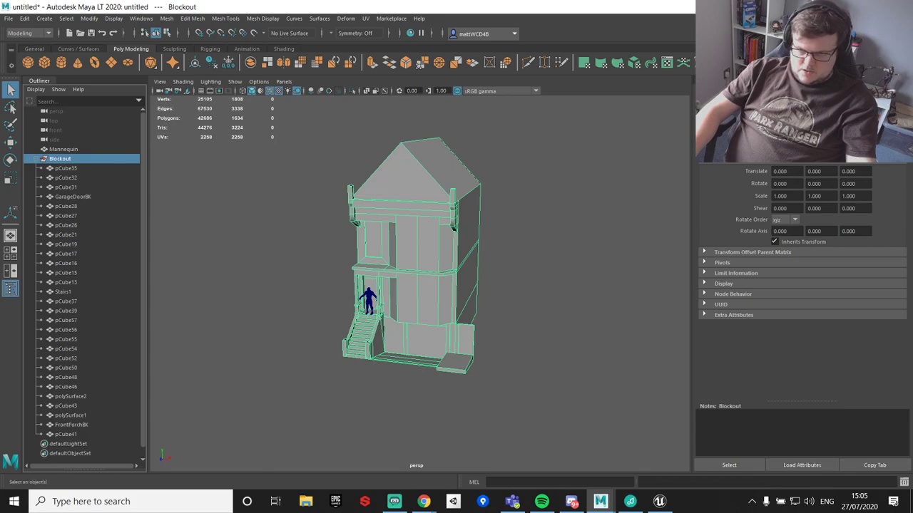
Snap the Blockout group's pivot to the stairs' bottom corner.
key("w")
left_click_drag(442, 307, 433, 255, "alt")
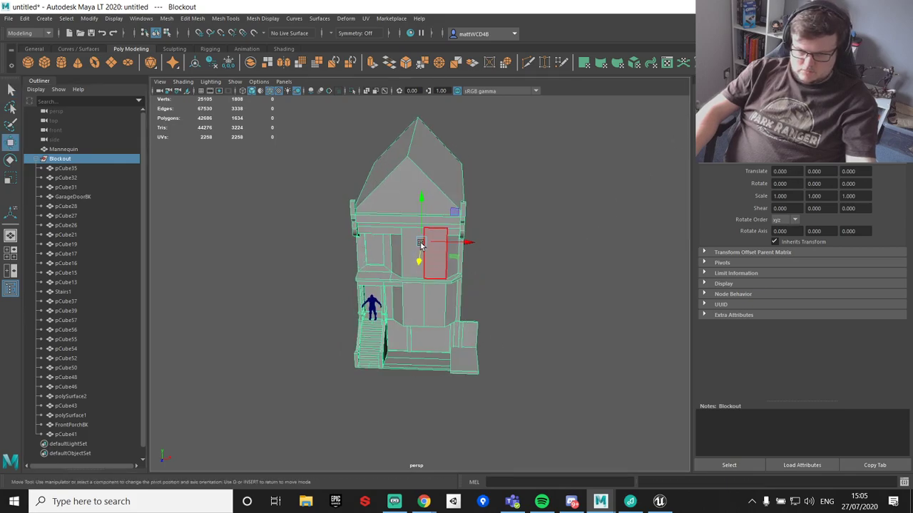
key("d")
key("v")
middle_click_drag(400, 306, 315, 393)
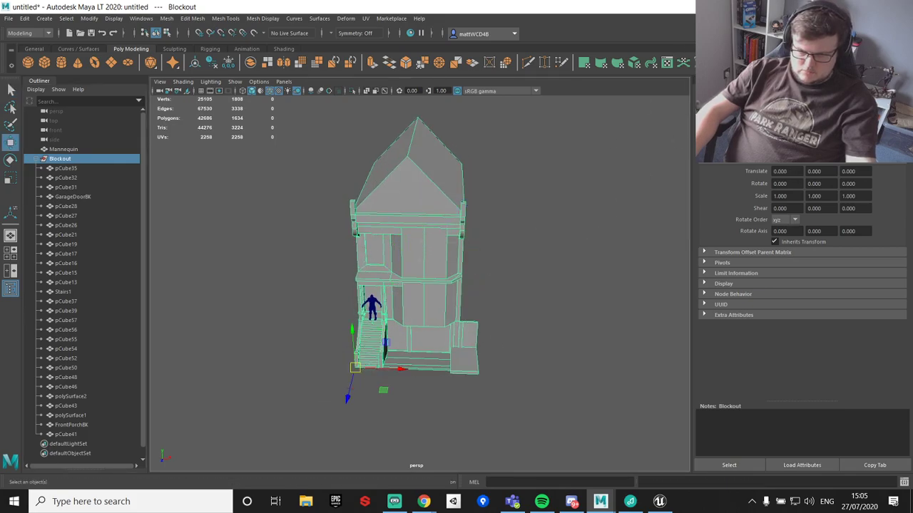
key("ctrl+shift+f")
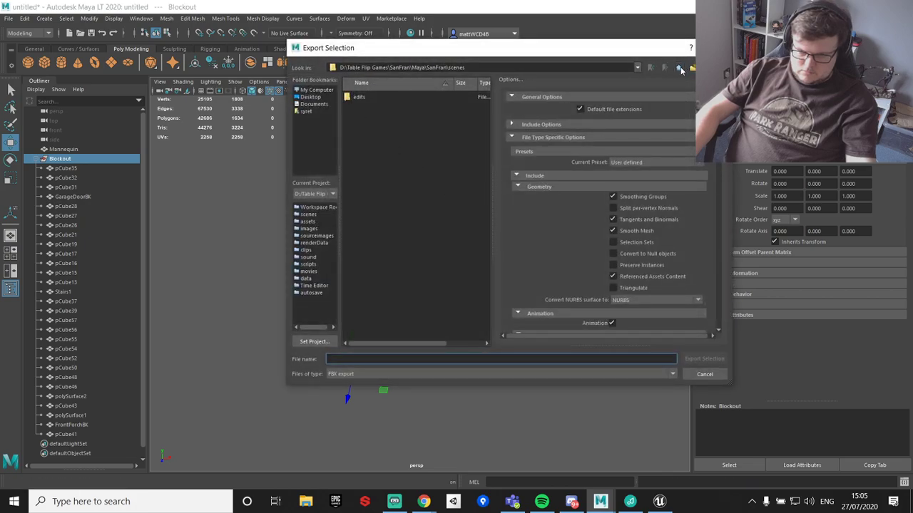
Create and open a new FBX folder inside the project's scenes folder.
left_click(679, 68)
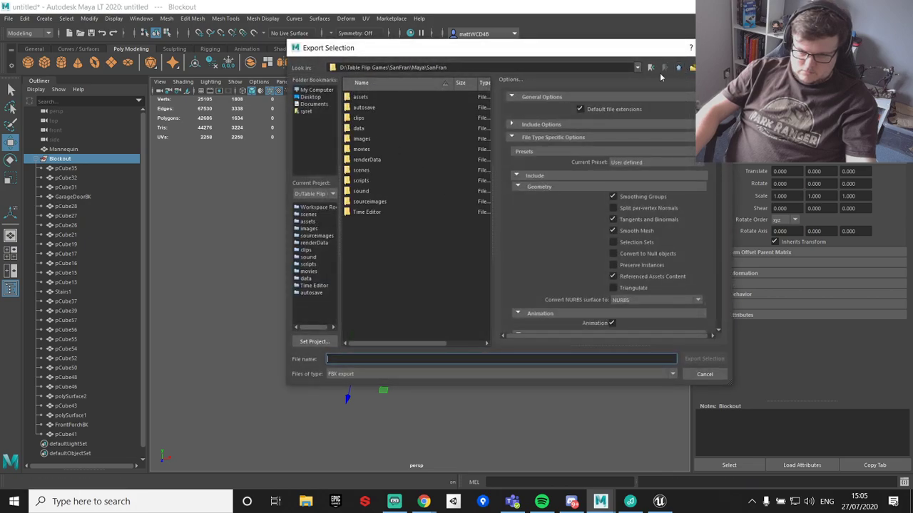
double_click(361, 170)
right_click(385, 110)
left_click(400, 129)
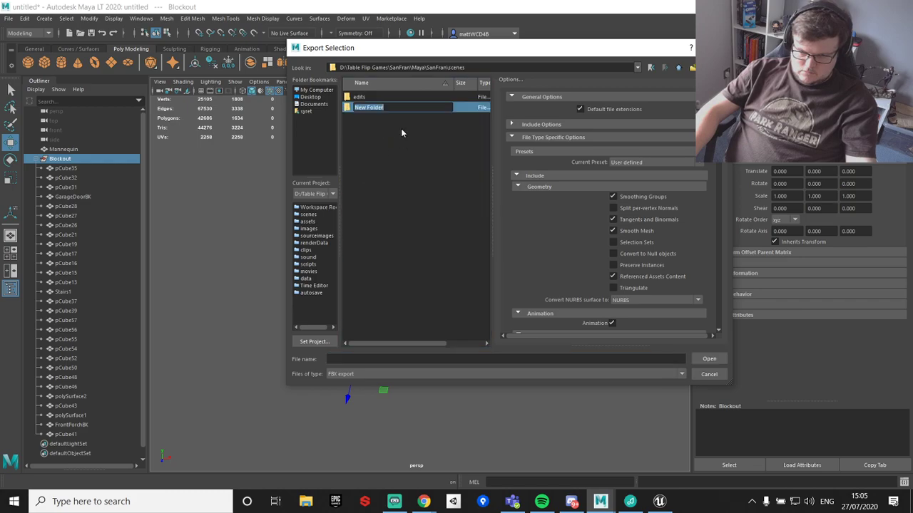
type("FBX")
key("Return")
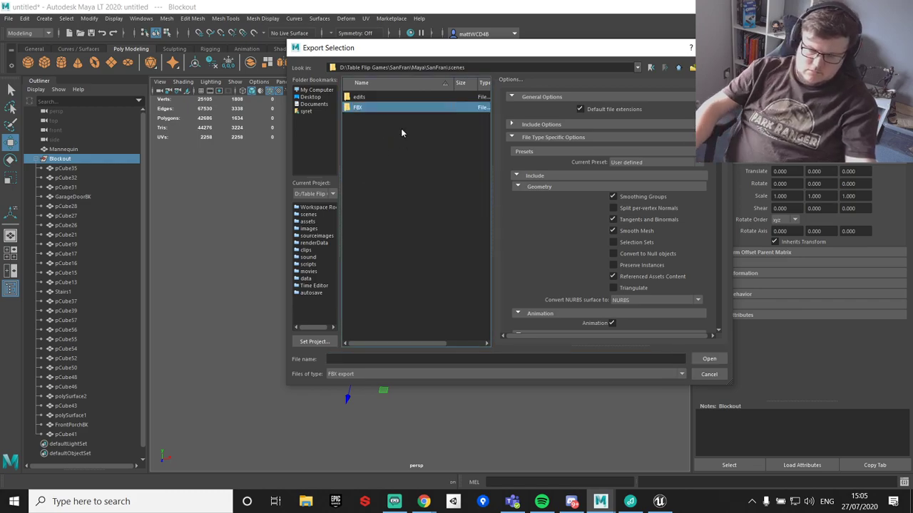
double_click(402, 107)
Export the selection as PaintedLady.fbx.
left_click(380, 359)
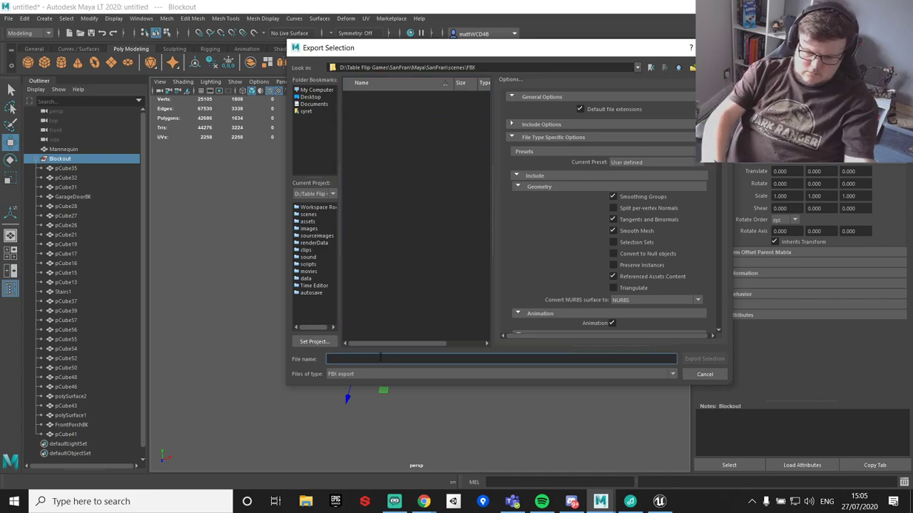
type("PaintedLady")
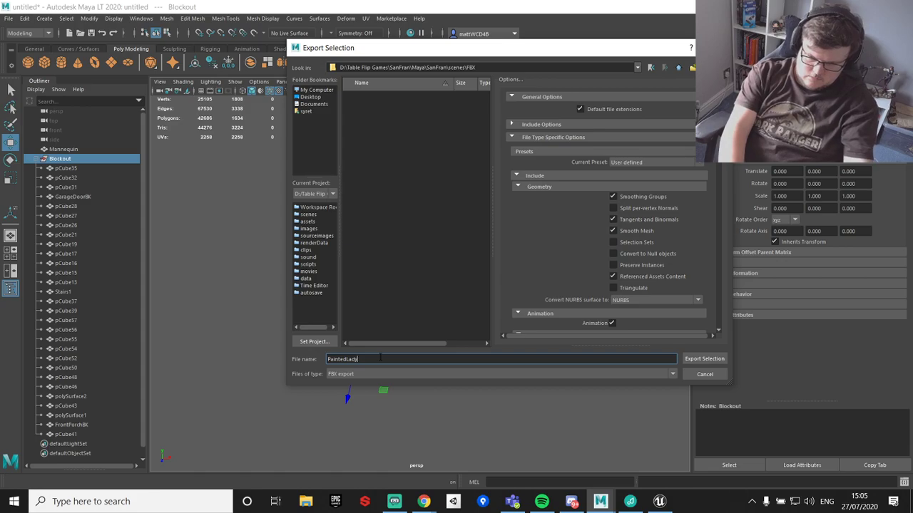
key("Return")
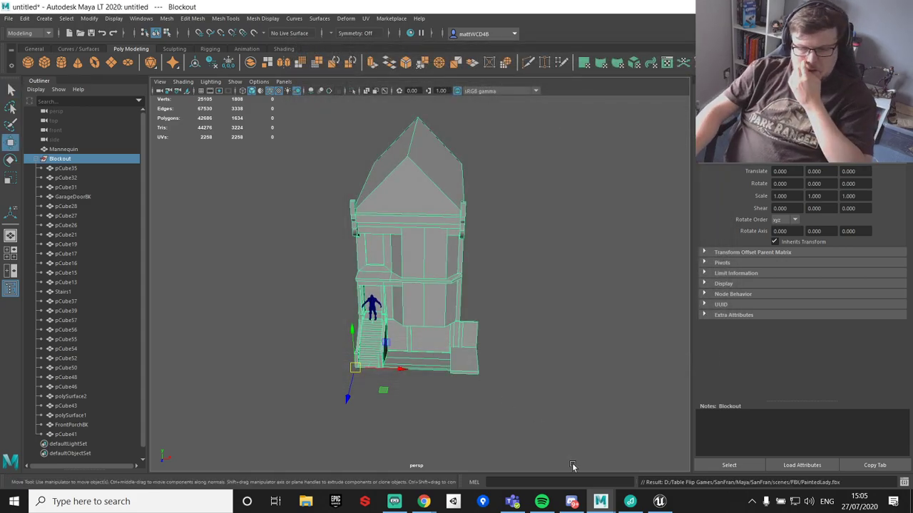
In Unreal, pick PaintedLady.fbx from SanFran\scenes\FBX for import.
left_click(659, 502)
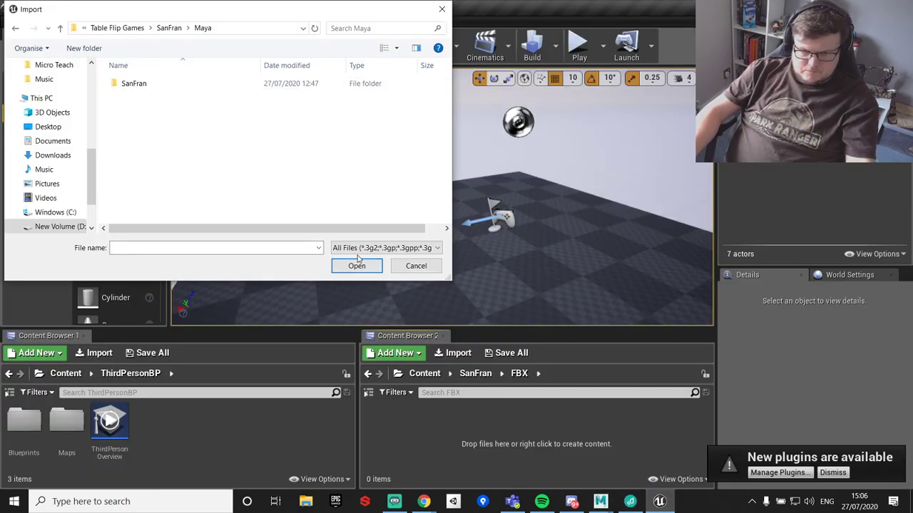
double_click(136, 85)
double_click(133, 173)
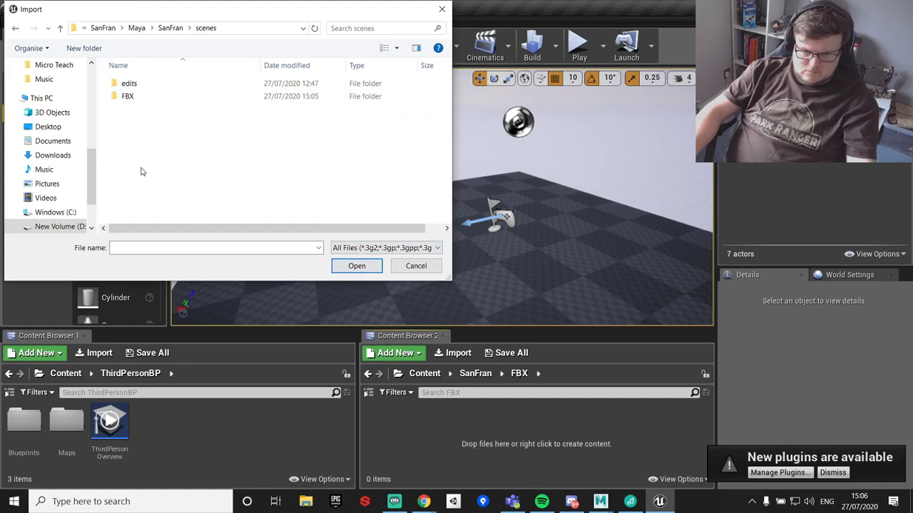
double_click(132, 96)
double_click(141, 84)
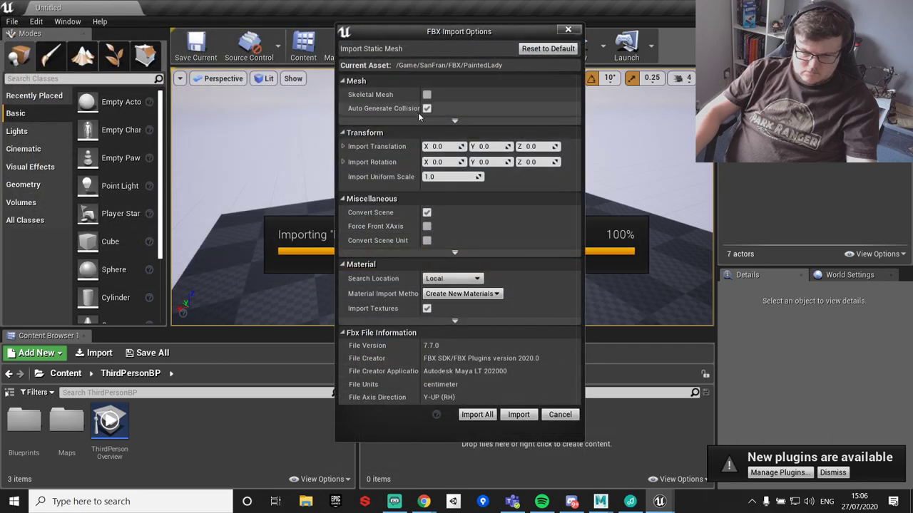
Set Material Import Method to Do Not Create Material and import the file.
left_click(427, 108)
left_click(455, 121)
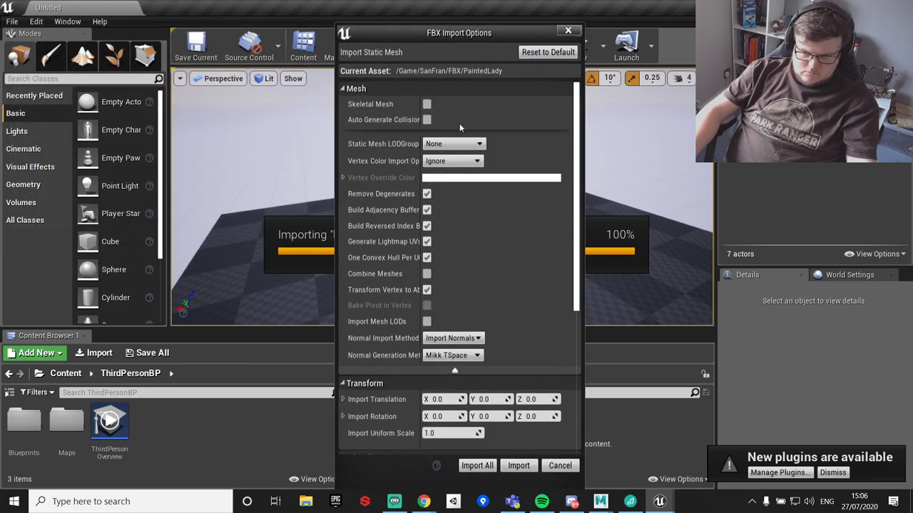
left_click(426, 108)
scroll(455, 255, "down", 1)
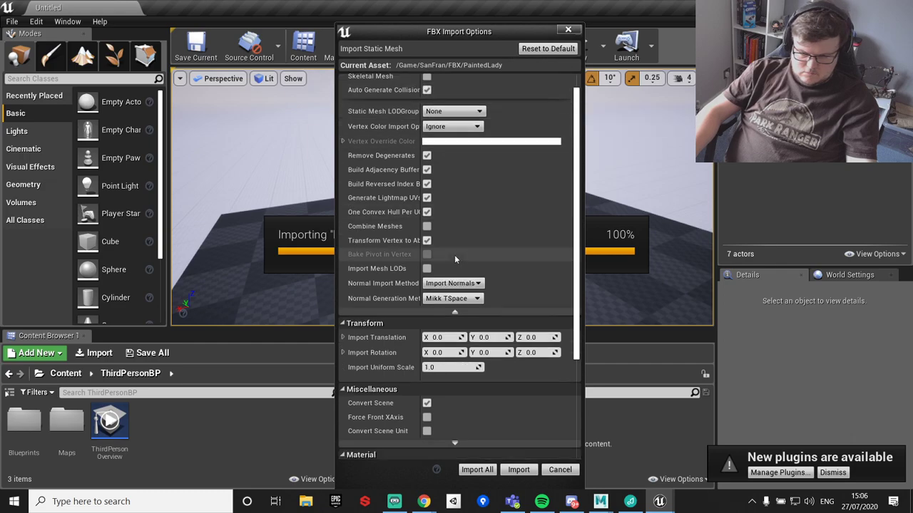
scroll(436, 106, "up", 1)
scroll(455, 361, "down", 4)
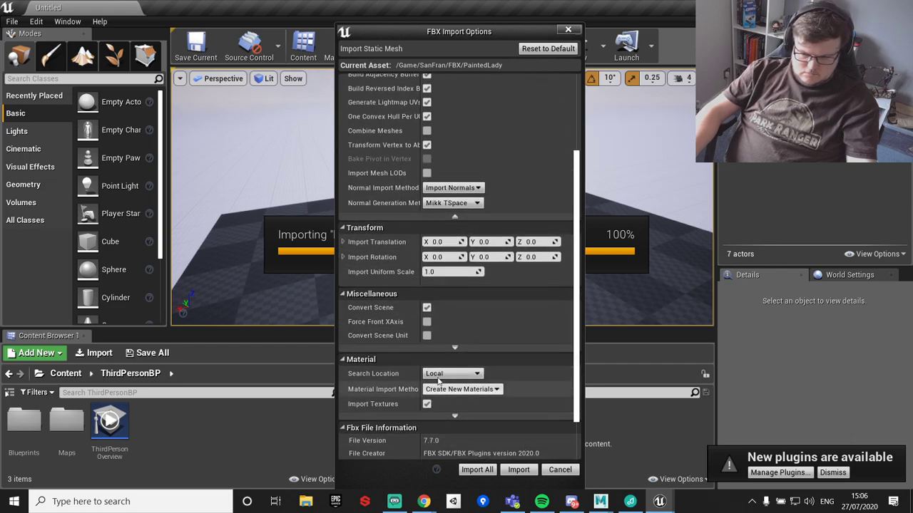
left_click(460, 370)
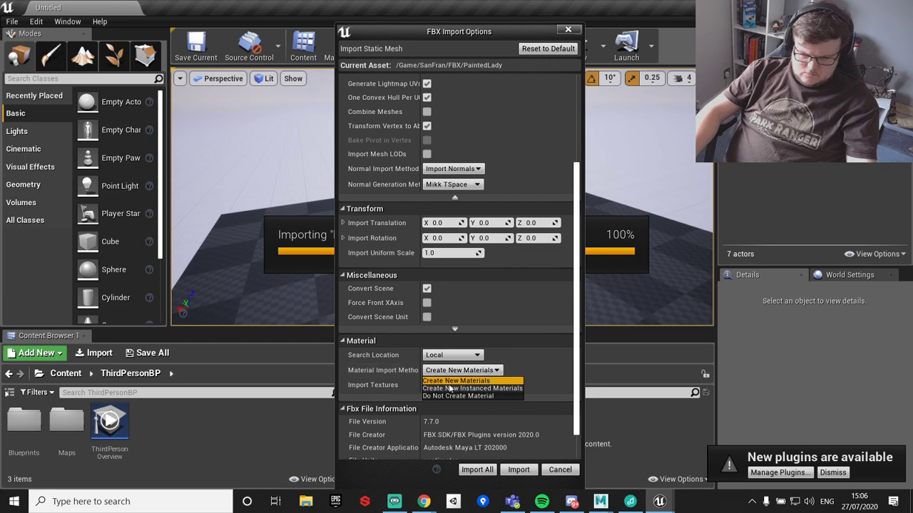
left_click(453, 396)
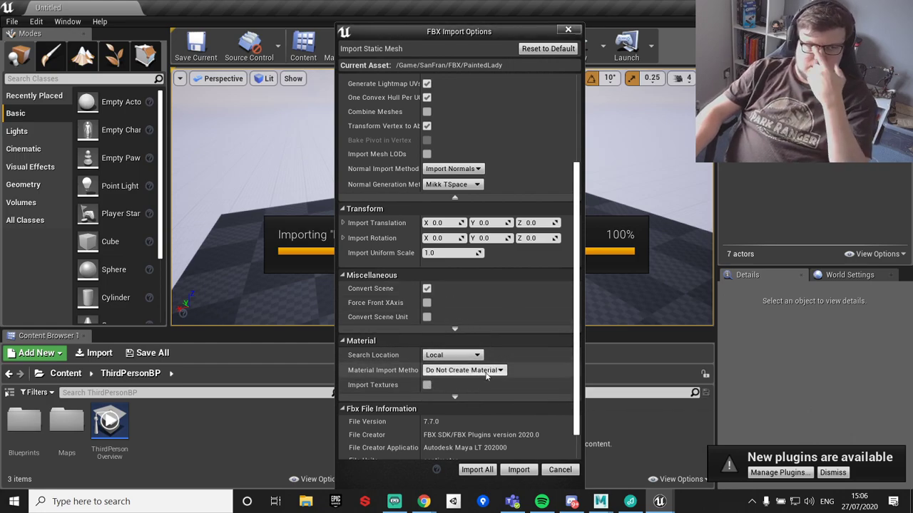
left_click(453, 355)
left_click(478, 369)
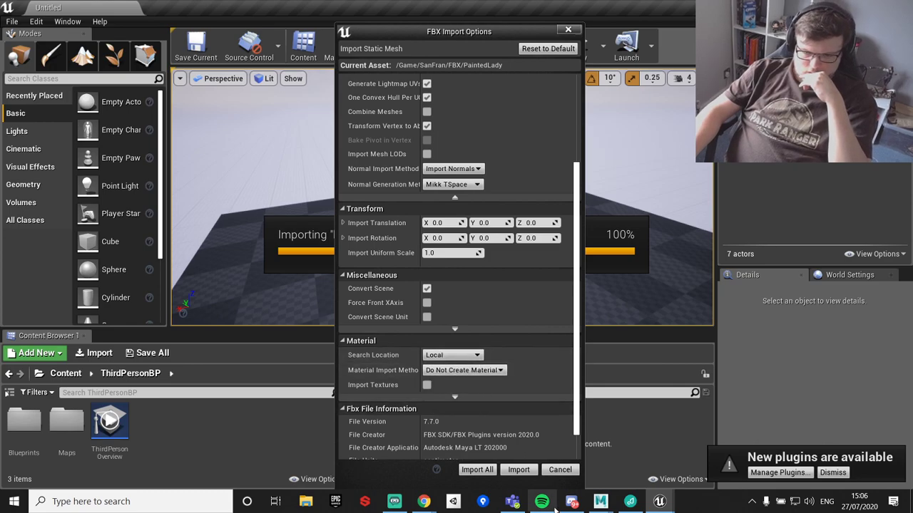
left_click(478, 470)
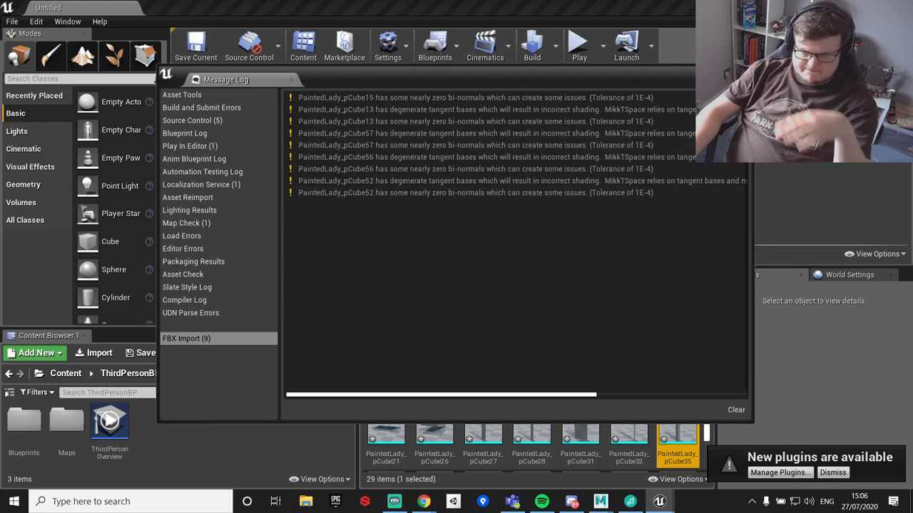
Close the message log and delete all 29 separately imported PaintedLady meshes.
left_click(678, 436)
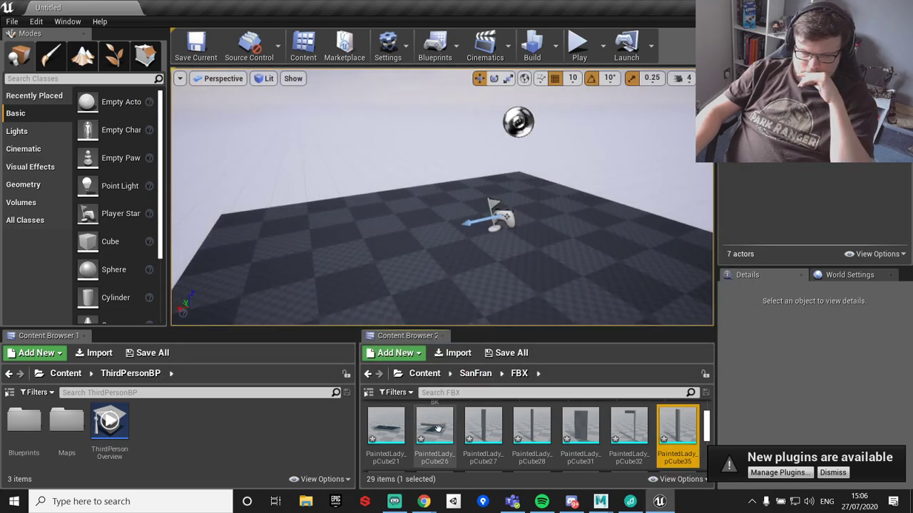
scroll(437, 429, "down", 5)
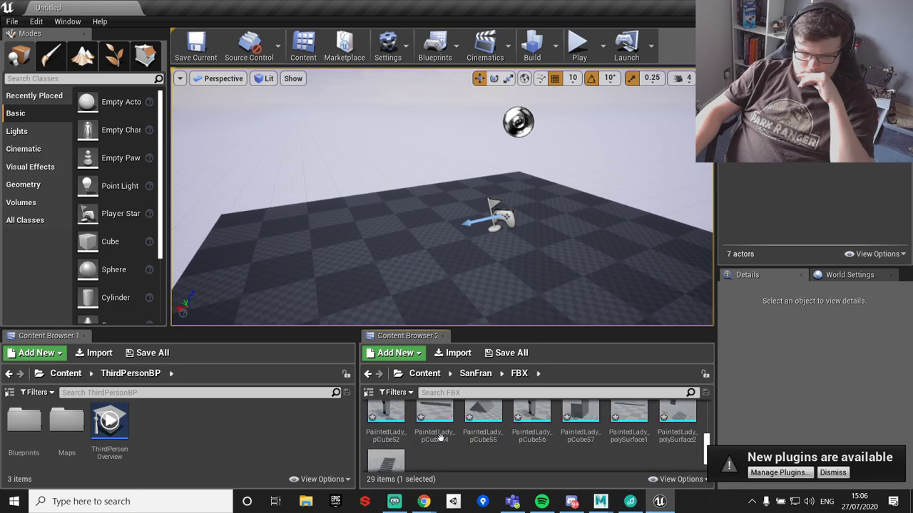
scroll(435, 438, "up", 5)
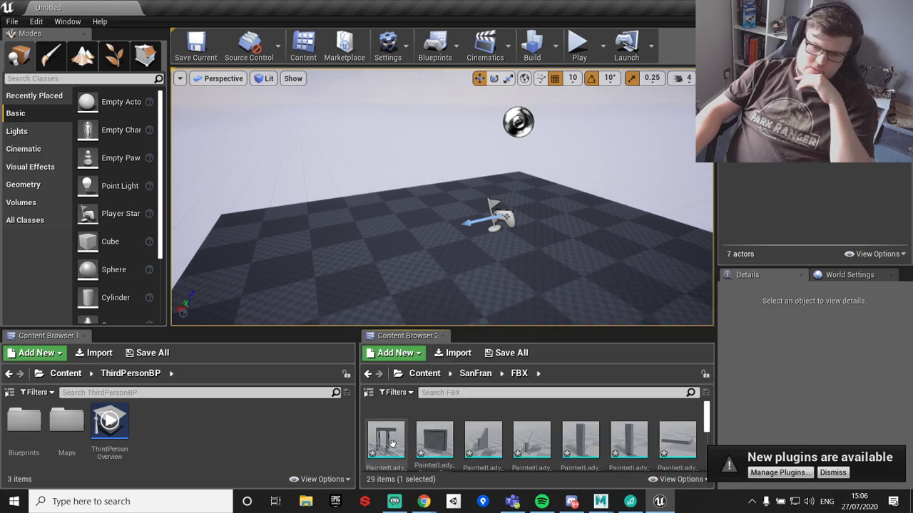
key("ctrl+a")
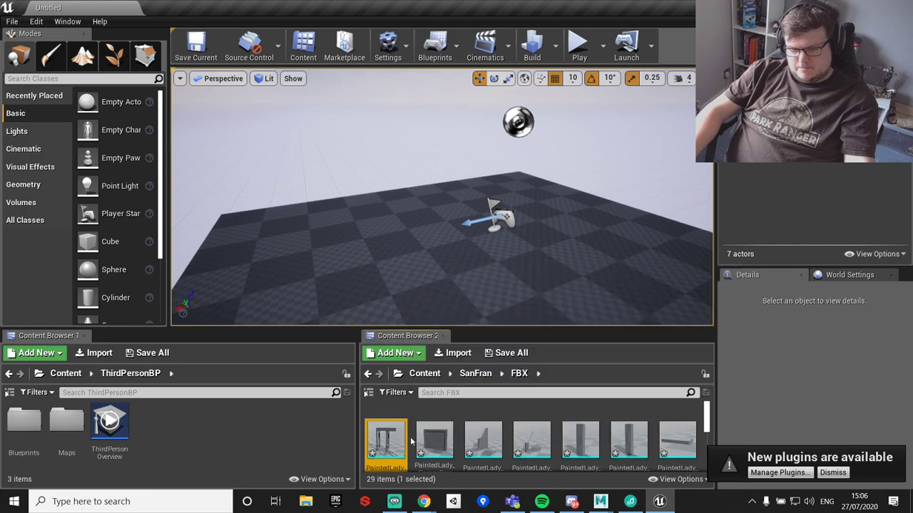
scroll(402, 451, "down", 5)
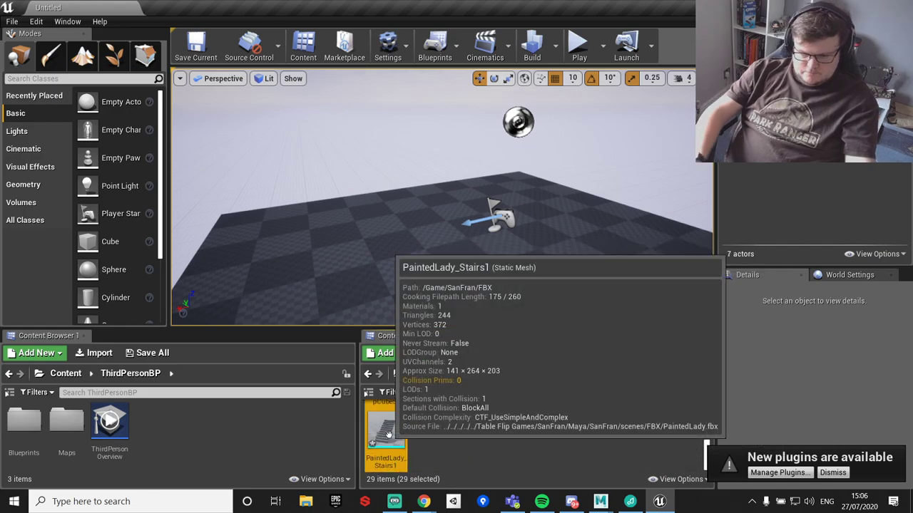
key("Delete")
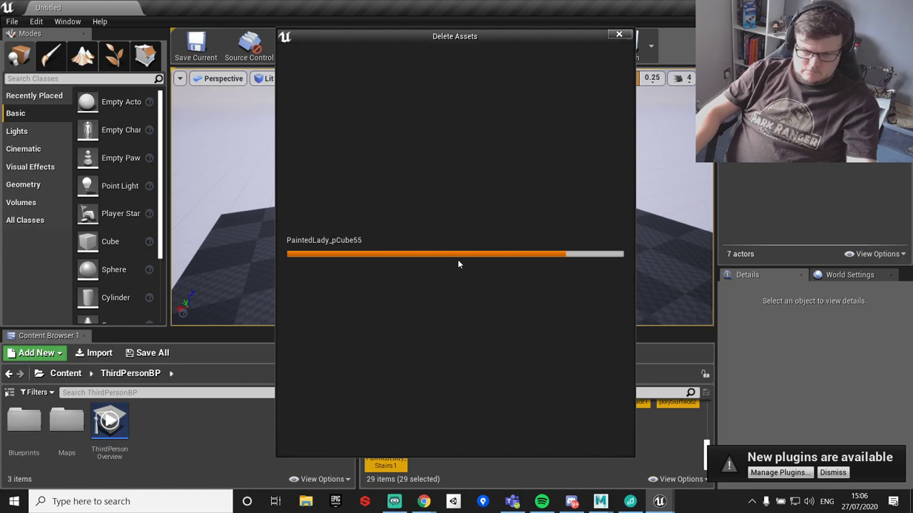
left_click(370, 436)
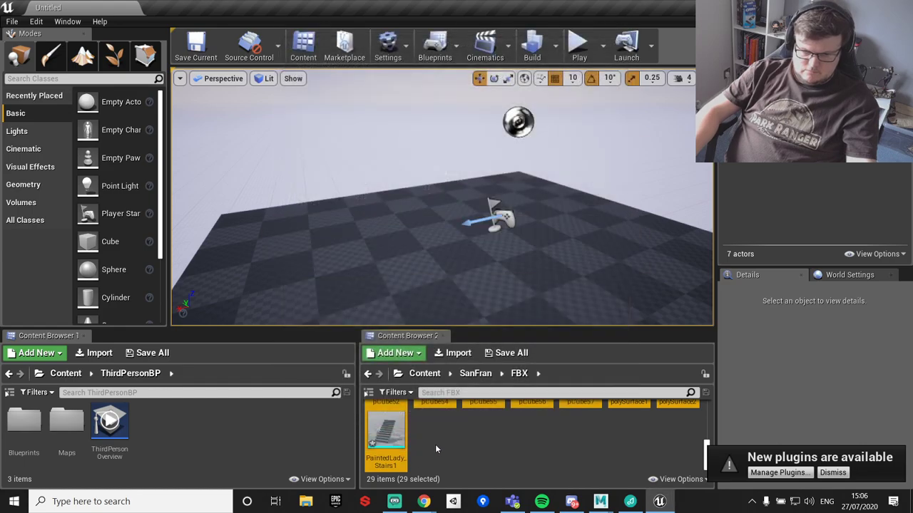
Reimport PaintedLady into /Game/SanFran/FBX as one combined mesh and preview it.
right_click(402, 426)
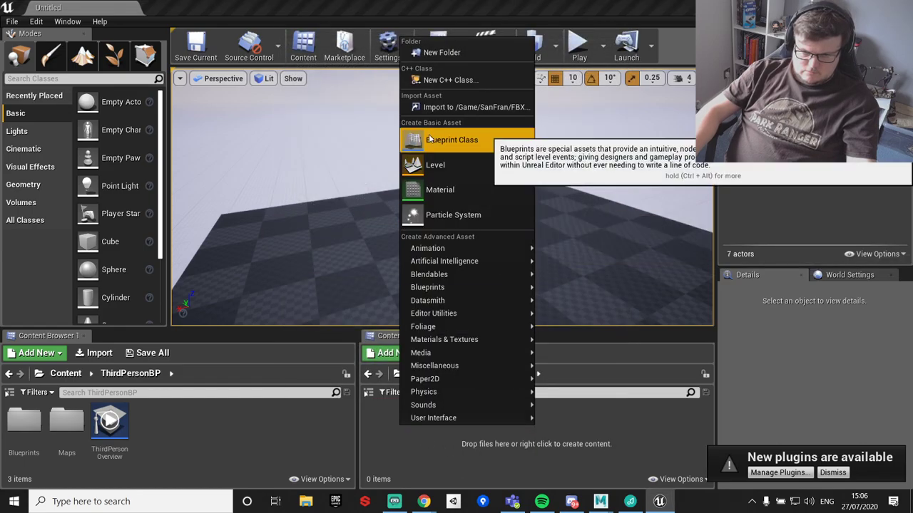
left_click(483, 109)
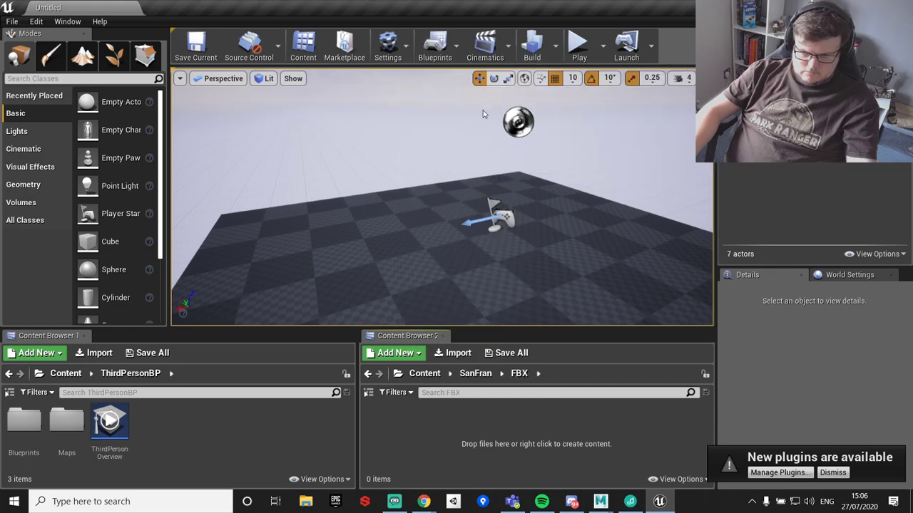
double_click(139, 84)
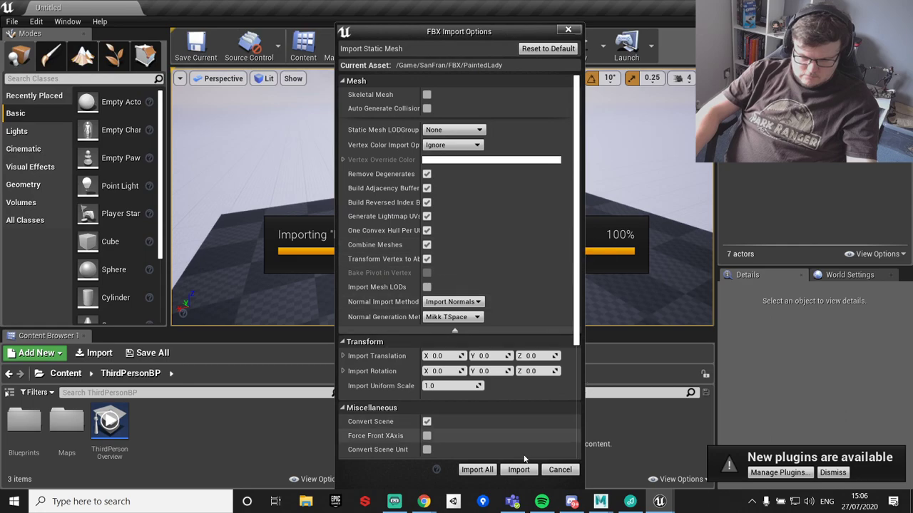
left_click(477, 470)
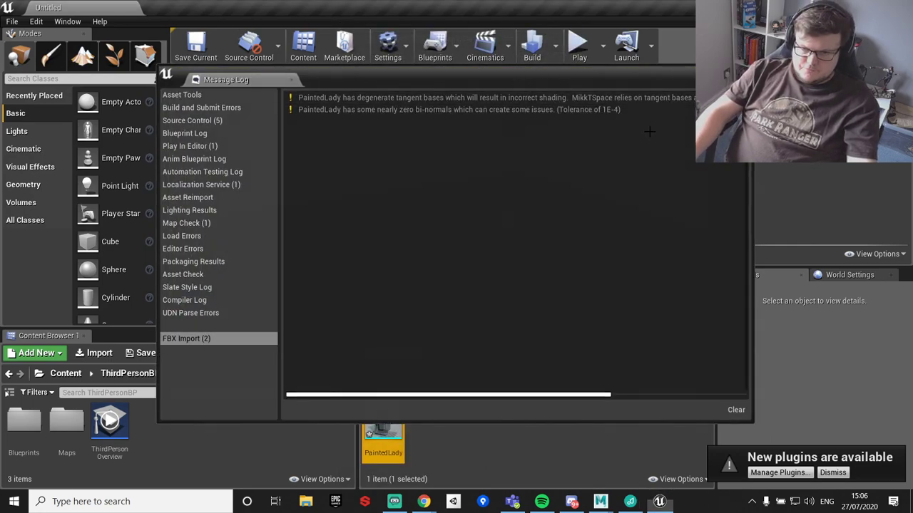
left_click(747, 86)
double_click(371, 433)
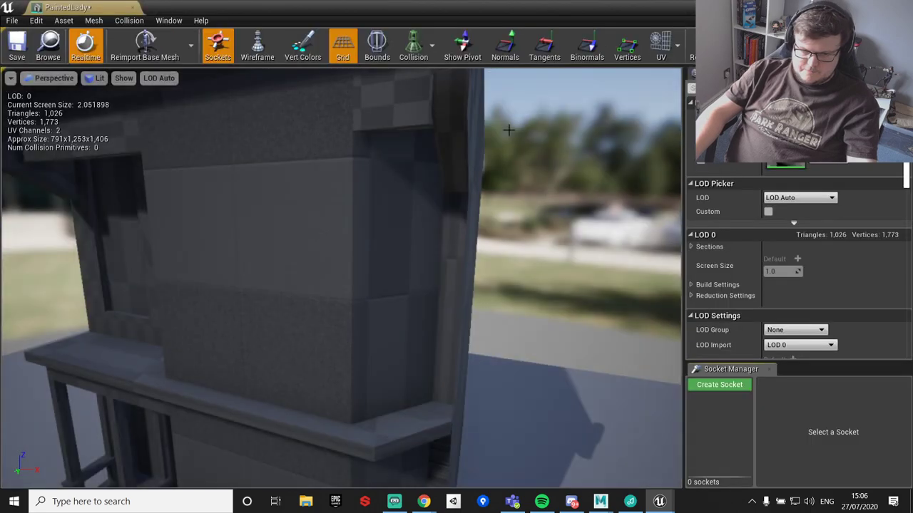
left_click_drag(417, 77, 416, 78)
Place PaintedLady in the level, rotated 90° around Z and moved to X 490.
key("ctrl+w")
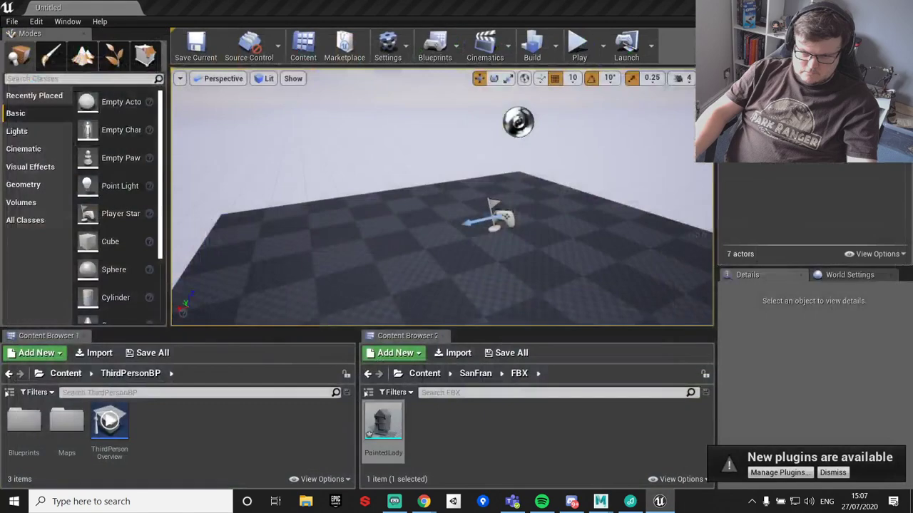
mouse_move(383, 424)
left_mouse_down()
mouse_move(461, 269)
mouse_move(451, 226)
left_mouse_up()
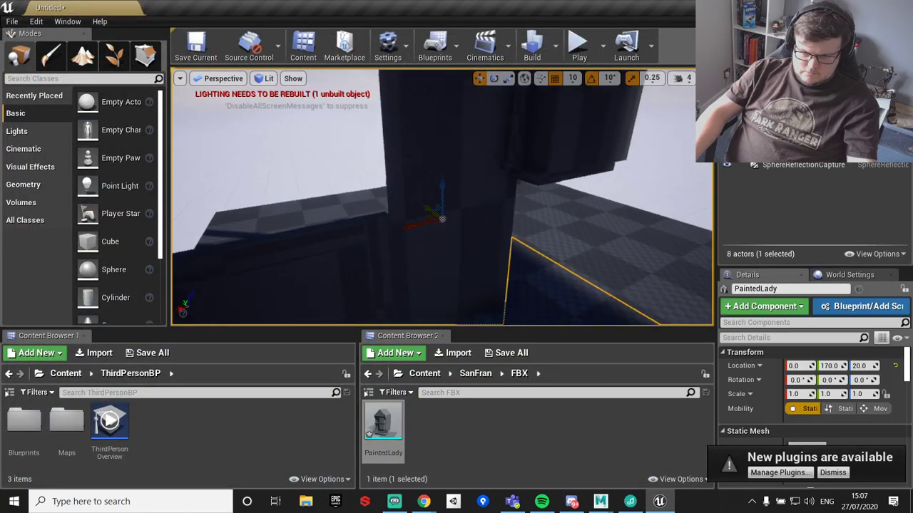
mouse_move(451, 225)
right_mouse_down()
mouse_move(288, 98)
mouse_move(443, 269)
right_mouse_up()
key("e")
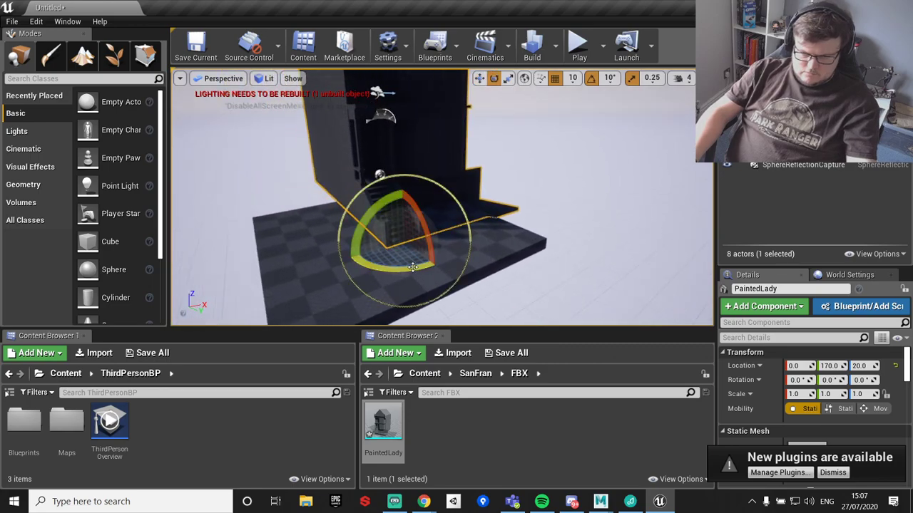
left_click_drag(435, 254, 437, 268)
key("w")
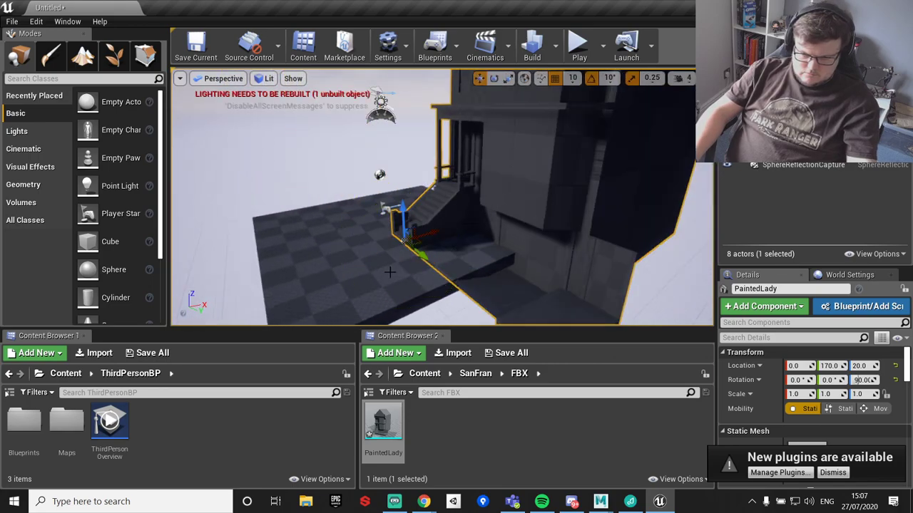
left_click_drag(427, 233, 503, 227)
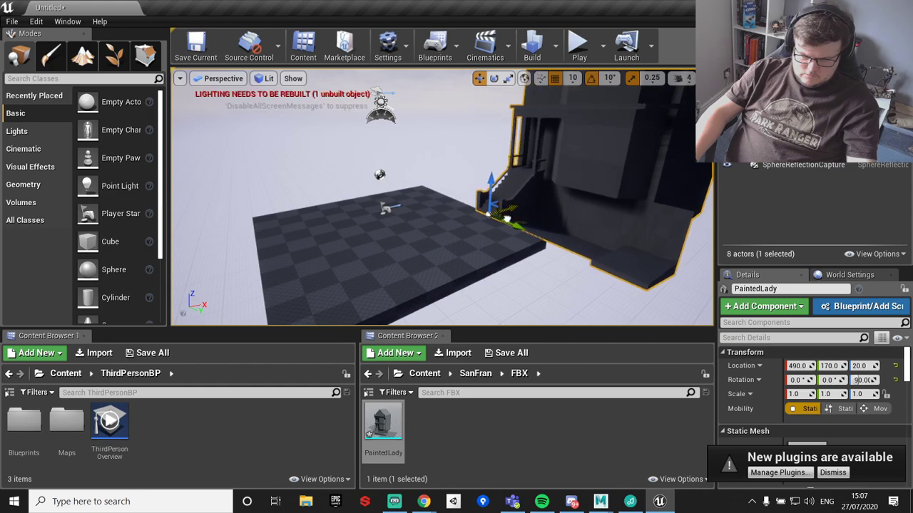
Swing the view to the house's front stairs, then bring Maya forward.
scroll(503, 227, "up", 2)
right_click_drag(503, 227, 499, 231)
right_click_drag(430, 304, 430, 303)
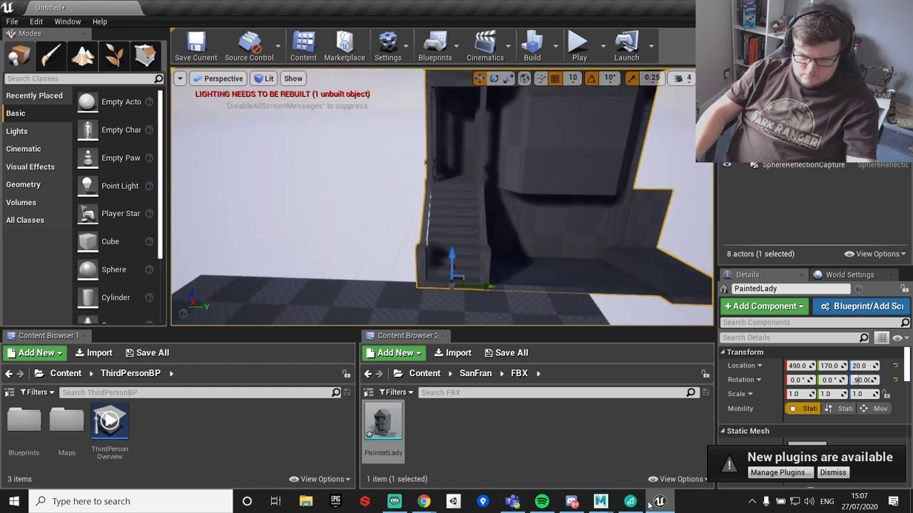
mouse_move(604, 505)
left_click(652, 449)
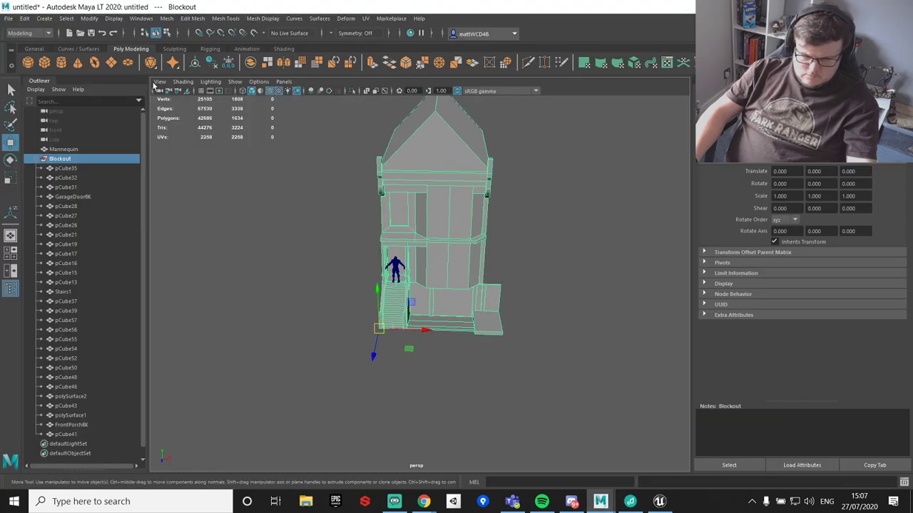
Shift the Blockout group to X 96.217 and export it over PaintedLady.fbx.
left_click_drag(400, 285, 370, 373, "alt")
right_click_drag(371, 372, 595, 327, "alt")
left_click_drag(596, 327, 462, 291)
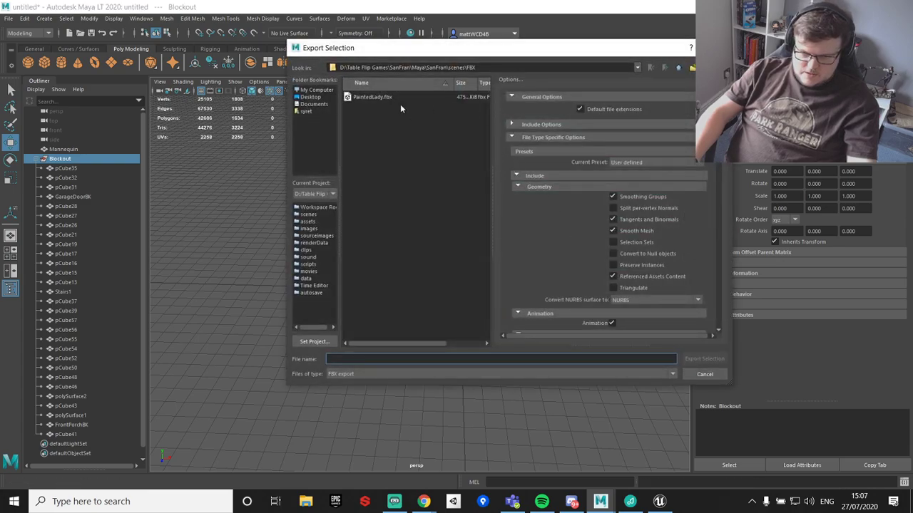
double_click(385, 97)
left_click(490, 233)
Reimport PaintedLady in Unreal and move the house to 500, 249.95.
left_click(660, 502)
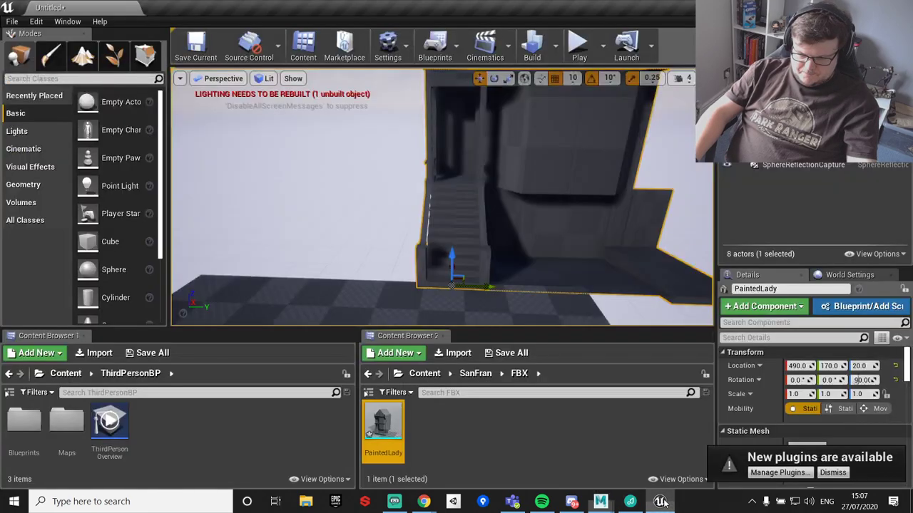
right_click(384, 425)
left_click(454, 102)
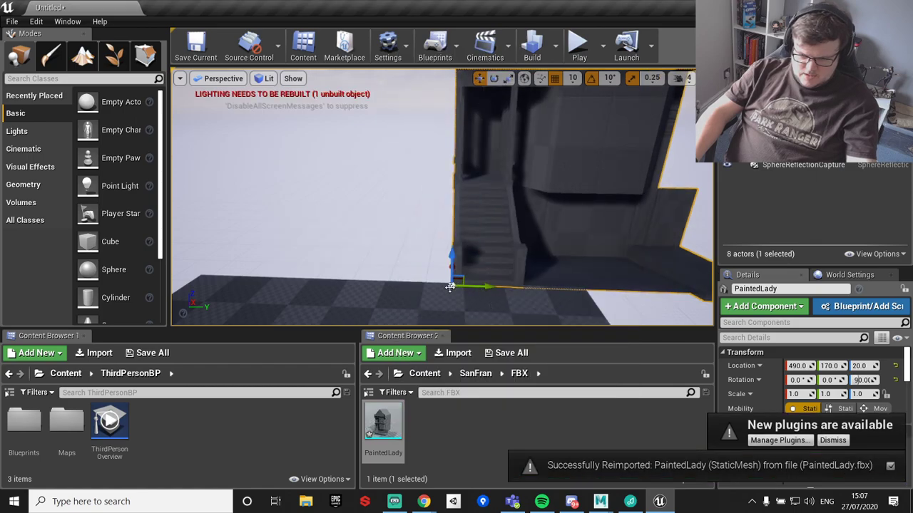
left_click_drag(450, 288, 483, 285)
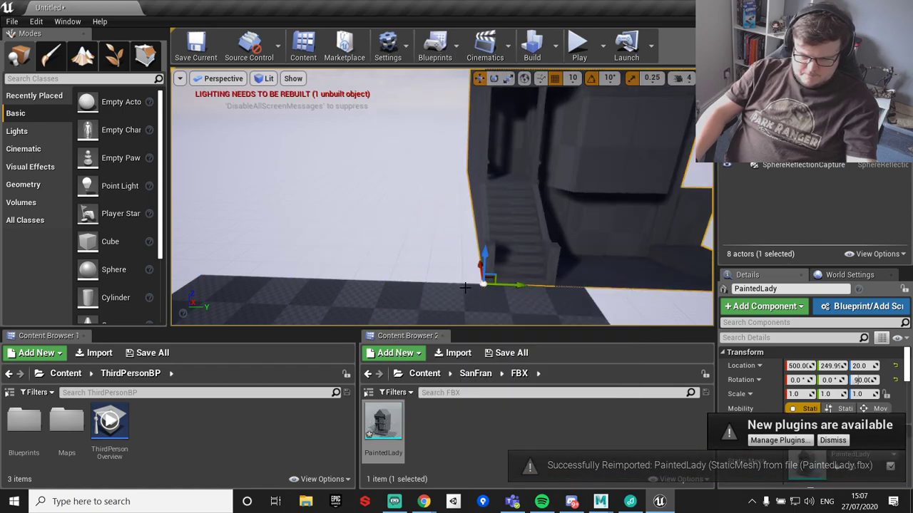
right_click_drag(464, 288, 520, 284)
left_click(497, 193)
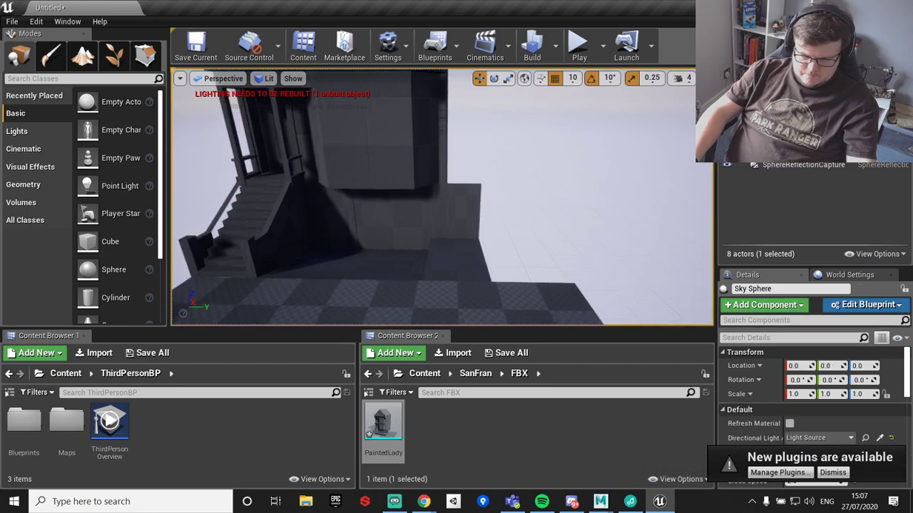
scroll(497, 193, "down", 3)
left_click(579, 53)
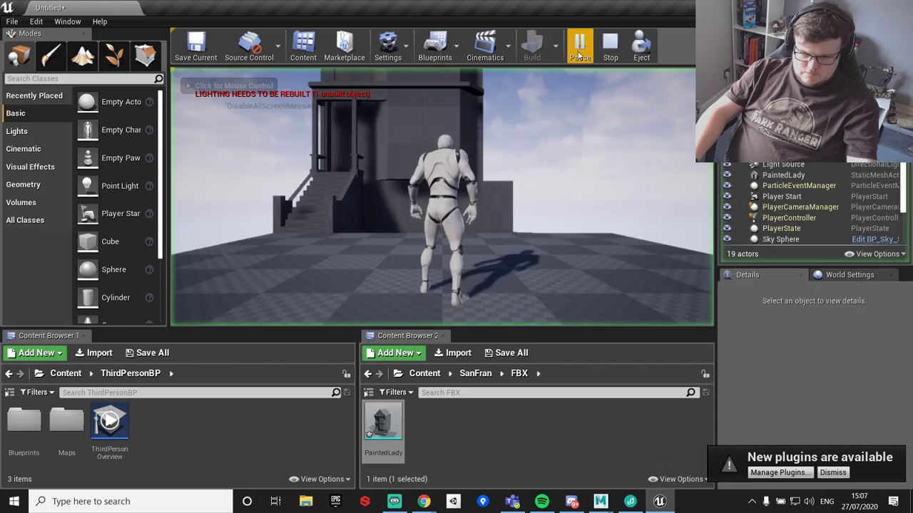
key("w")
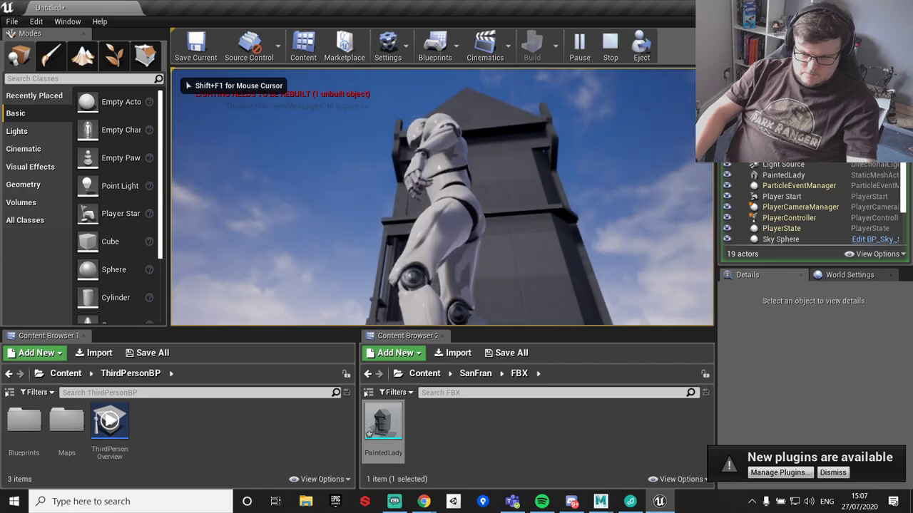
key("w")
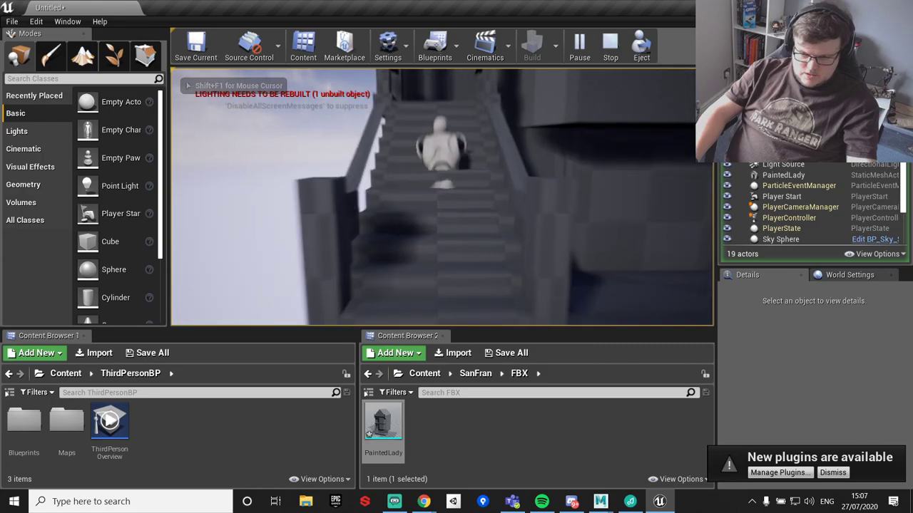
key("Escape")
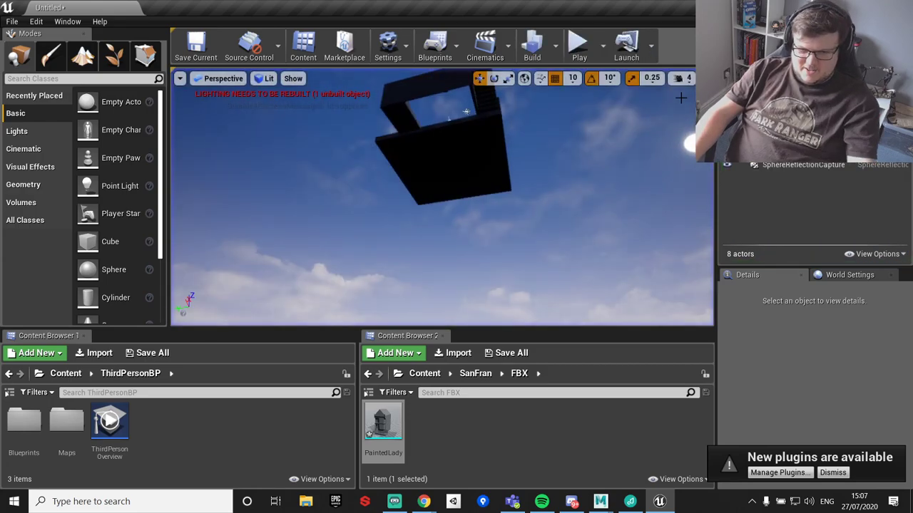
left_click(577, 50)
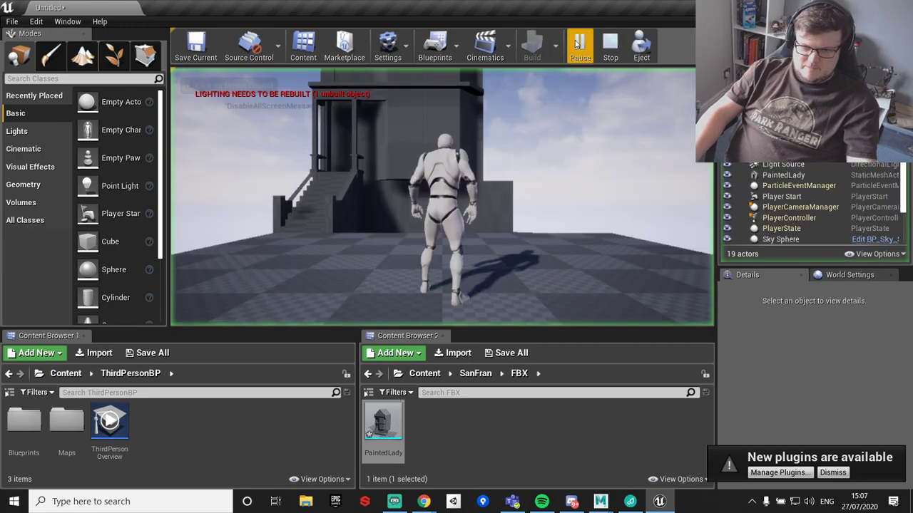
key("w")
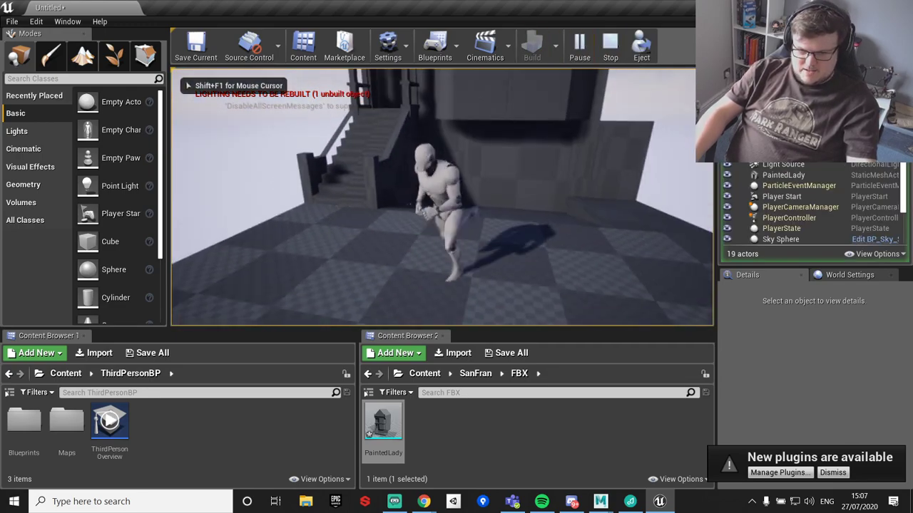
key("w")
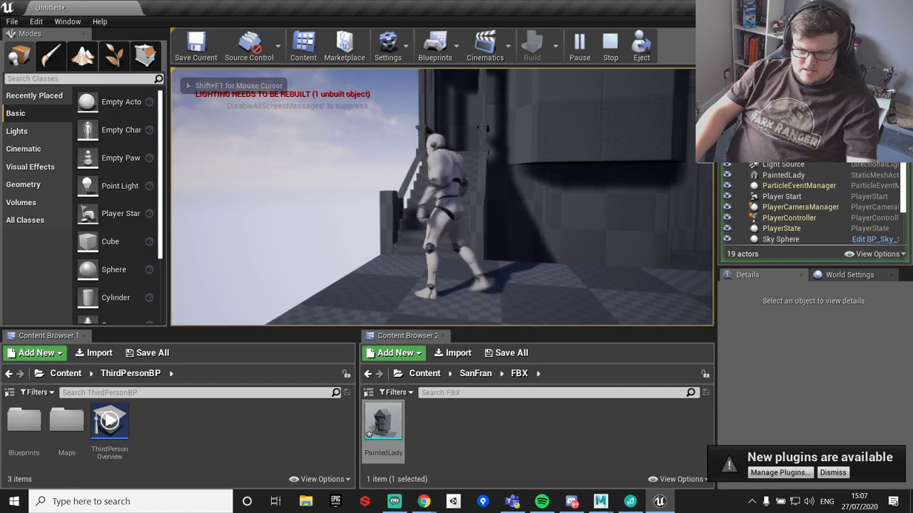
key("w")
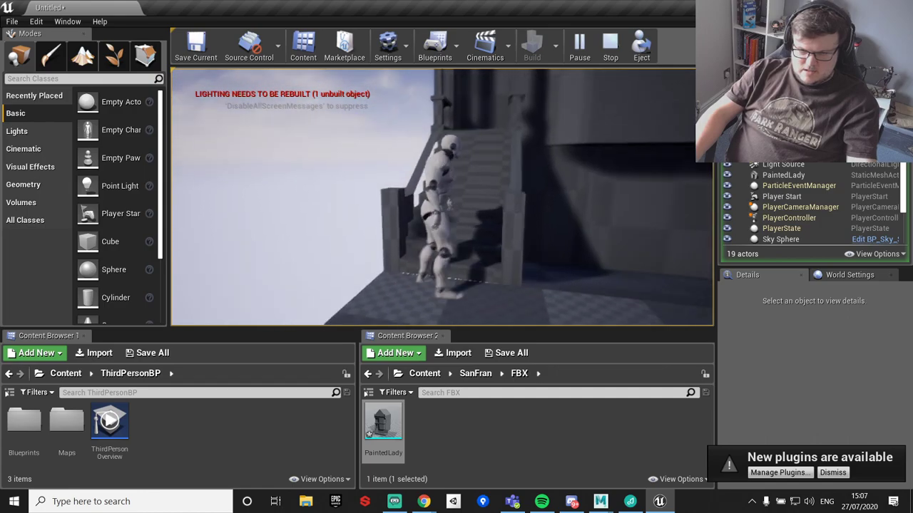
key("s")
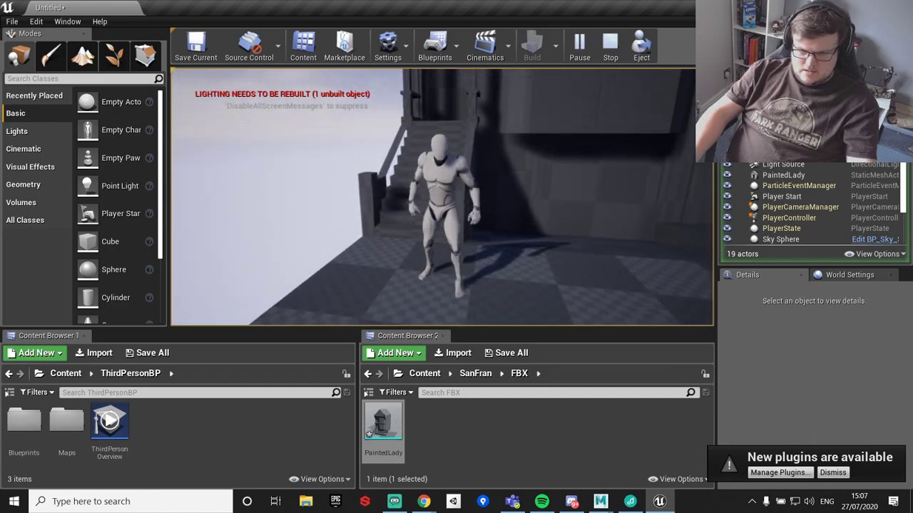
key("w")
key("s")
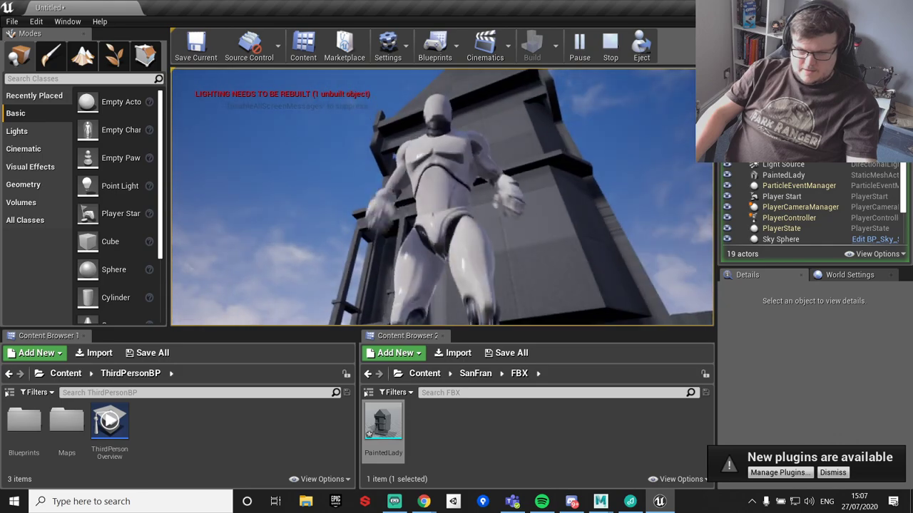
key("space")
key("w")
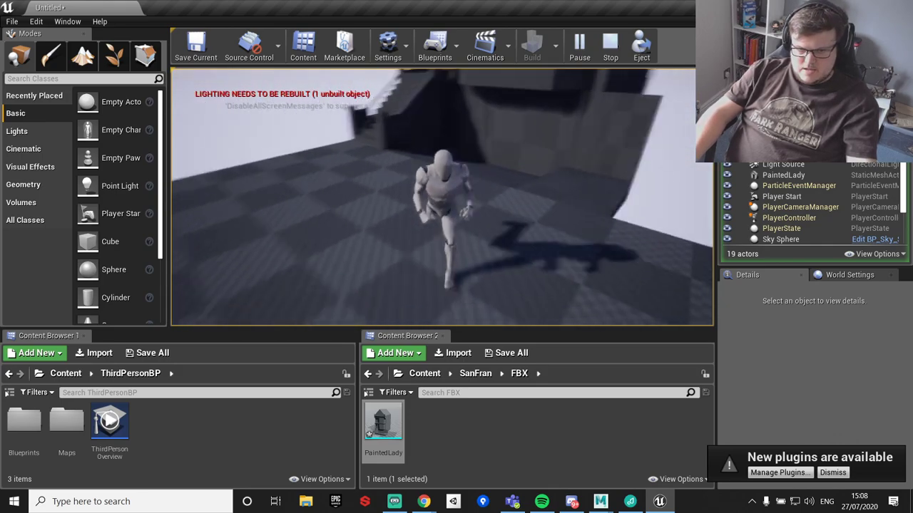
key("Escape")
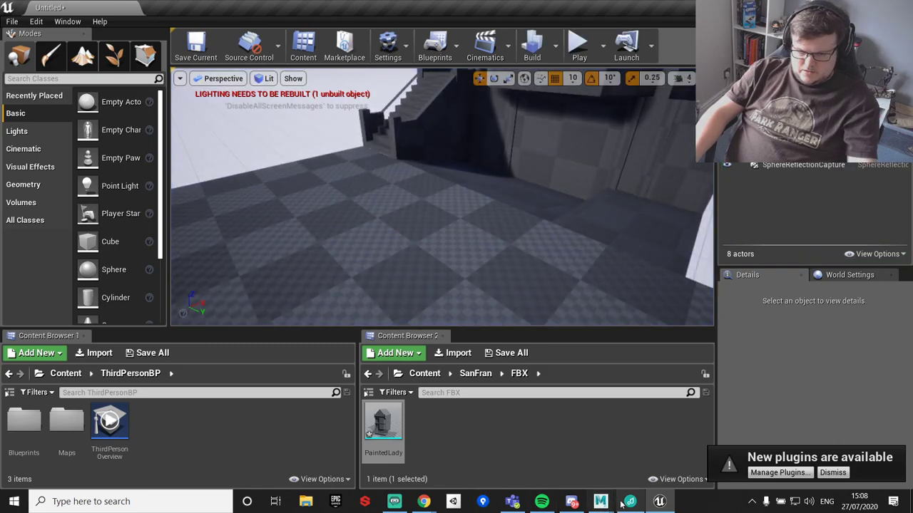
Select stair-side slabs pCube21 and pCube26 in Maya and Combine them into pCube21.
mouse_move(600, 503)
left_click(650, 457)
left_click_drag(587, 278, 490, 213, "alt")
left_click(436, 262)
left_click_drag(505, 261, 576, 259, "alt")
left_click(594, 248, "shift")
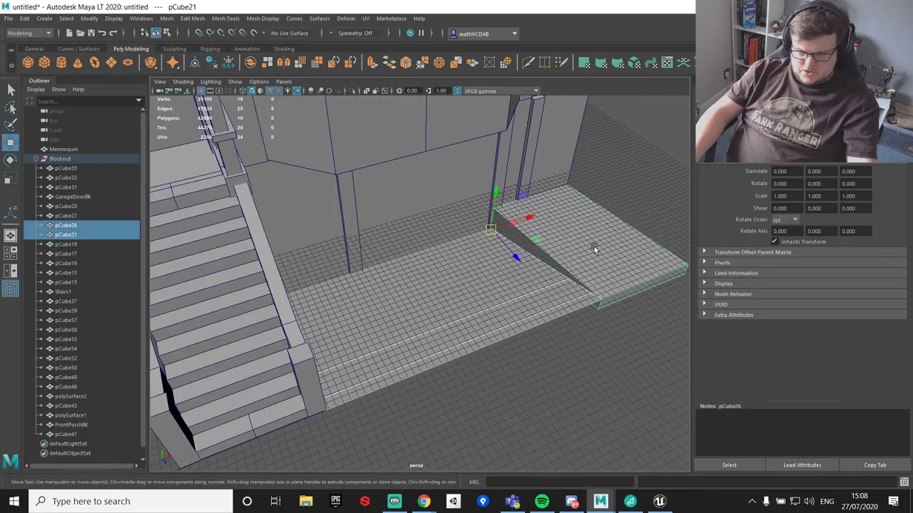
right_click_drag(597, 237, 585, 432, "shift")
left_click_drag(585, 432, 556, 261, "alt")
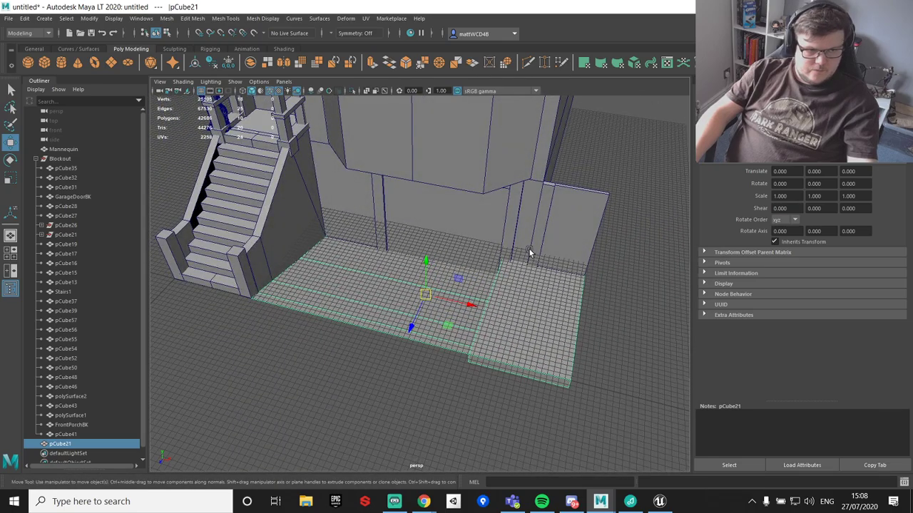
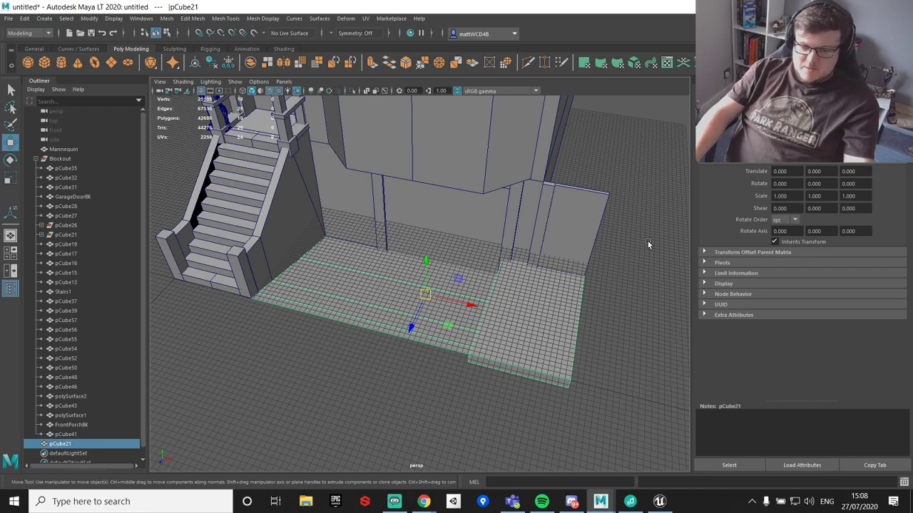
Select the floor slab pCube21 in front of the stairs and frame it.
left_click(595, 200)
left_click_drag(596, 200, 446, 261, "alt")
scroll(428, 258, "up", 5)
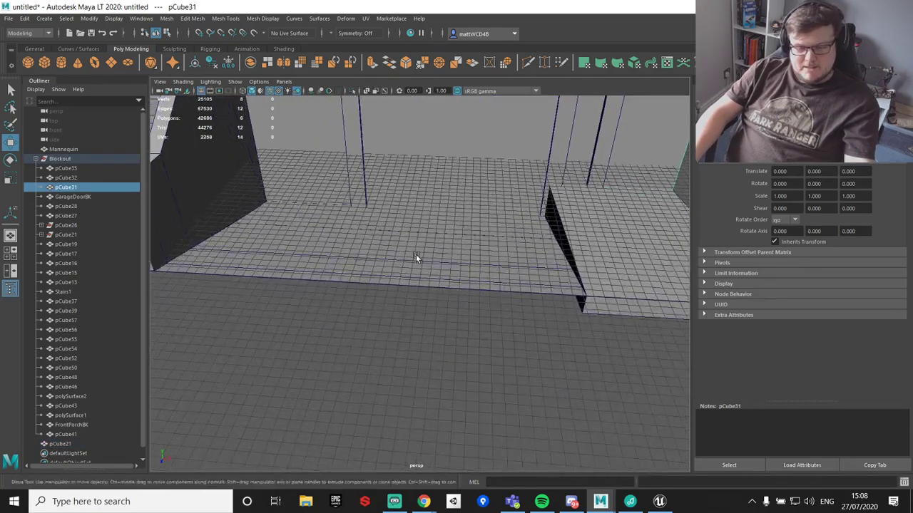
left_click(425, 238)
key("f")
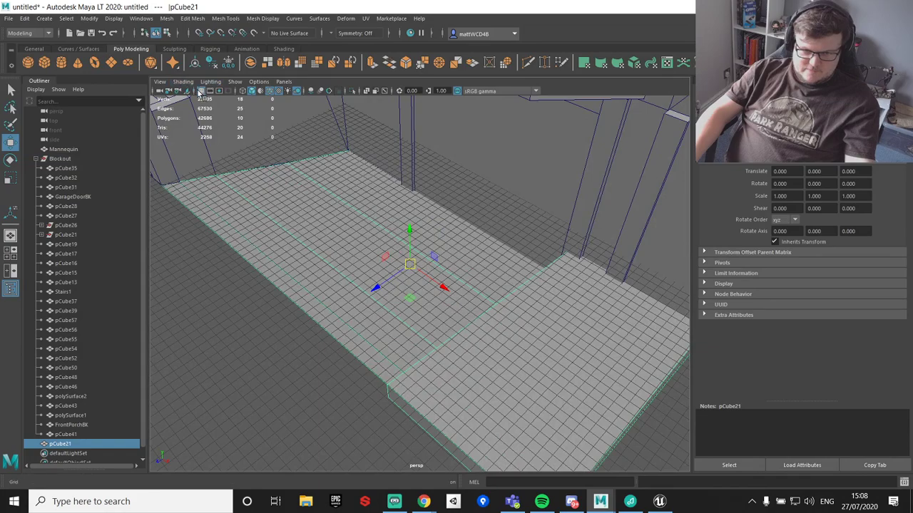
Rename the floor slab to 'Ground' in the Outliner and check it from above.
double_click(63, 445)
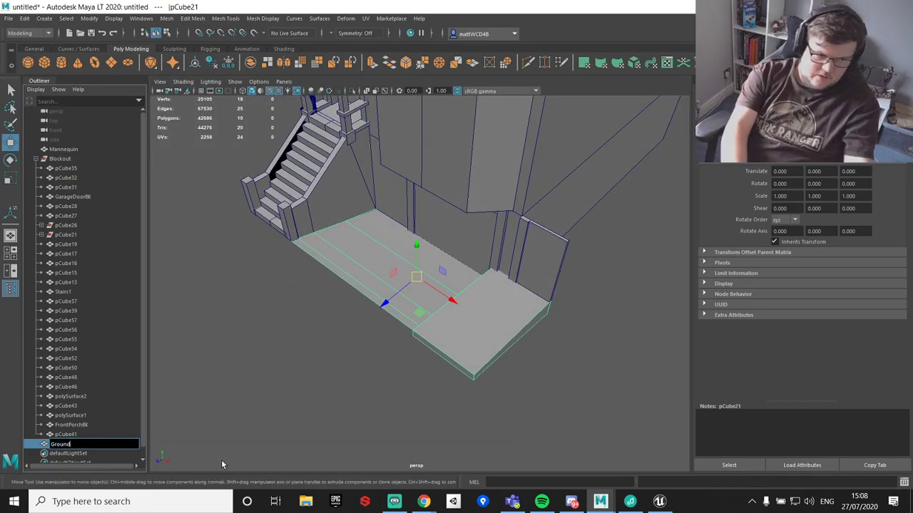
type("Ground")
key("Return")
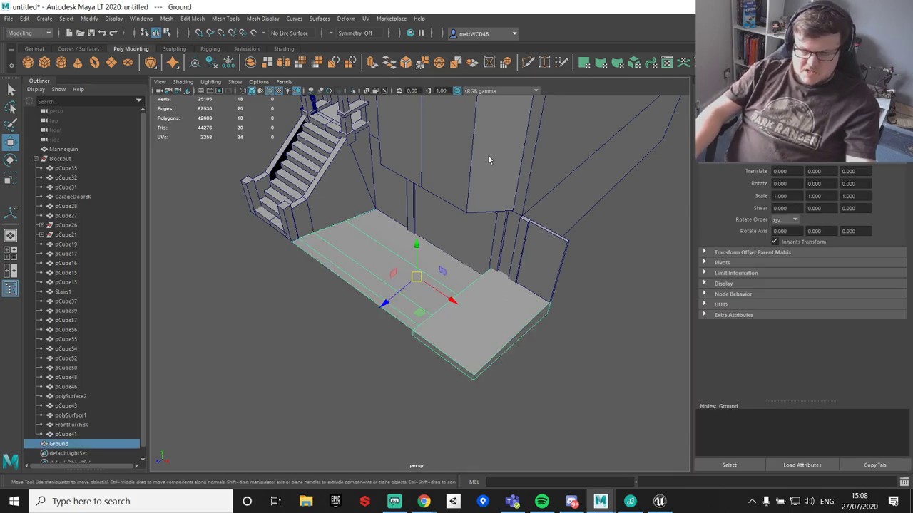
scroll(461, 238, "down", 5)
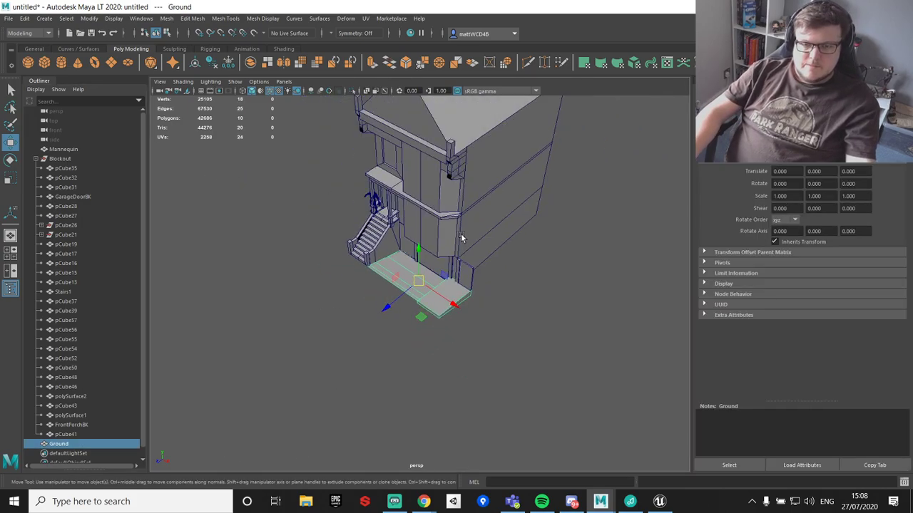
key("f")
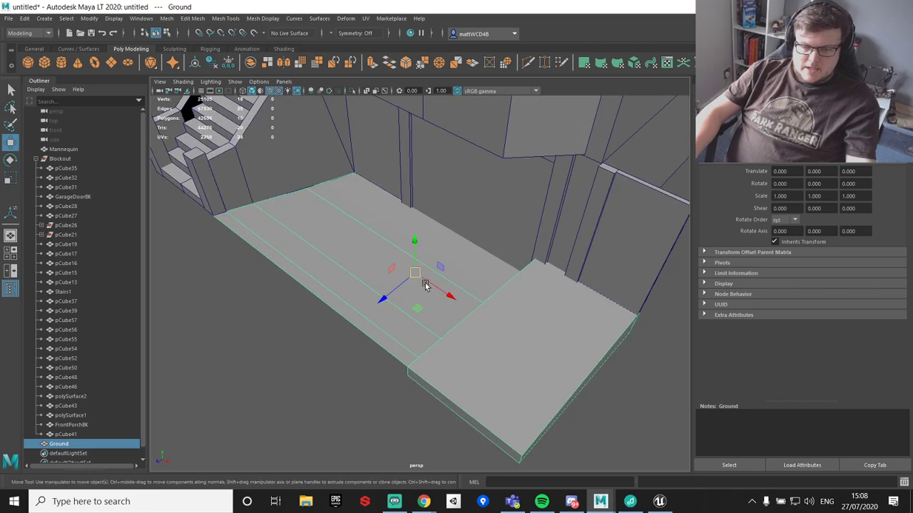
mouse_move(426, 281)
left_mouse_down("alt")
mouse_move(463, 261)
mouse_move(431, 272)
left_mouse_up("alt")
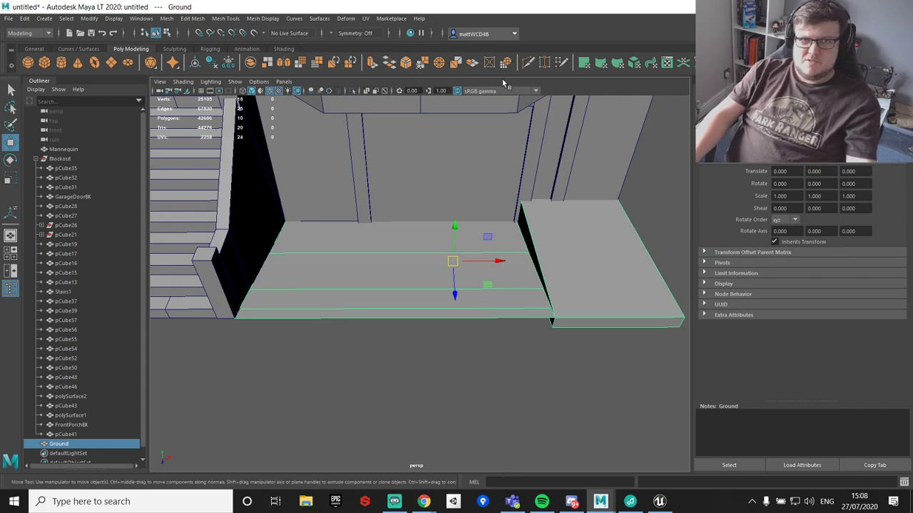
left_click_drag(454, 385, 28, 18, "alt")
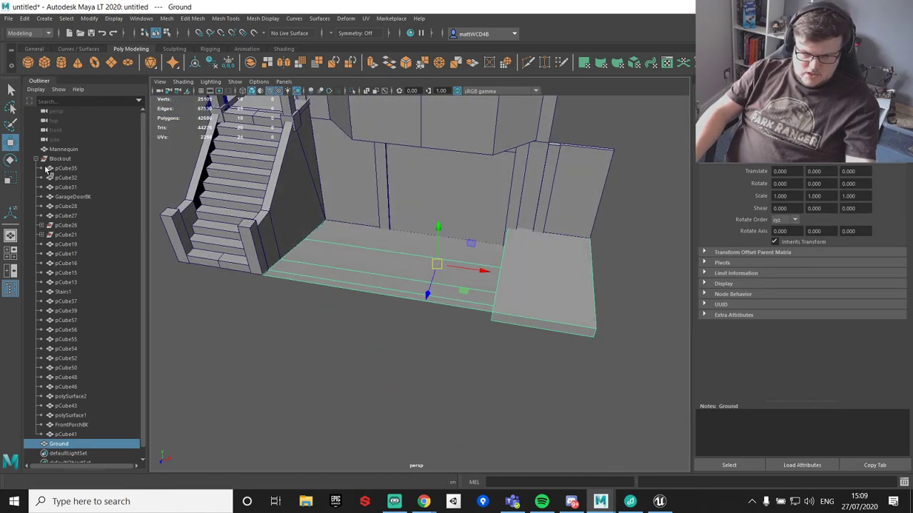
Create a poly cube and scale it up uniformly to 51.814.
left_click(45, 66)
left_click_drag(524, 375, 283, 301, "alt")
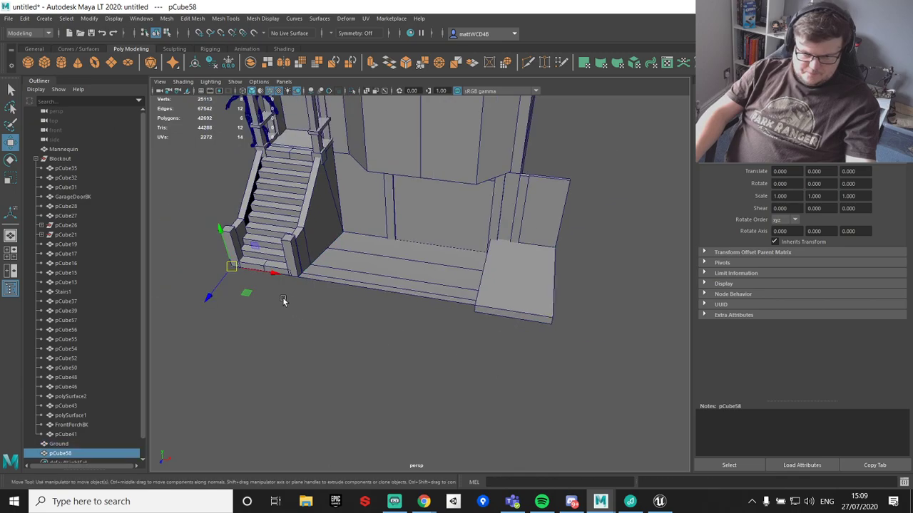
key("r")
left_click_drag(232, 266, 290, 281)
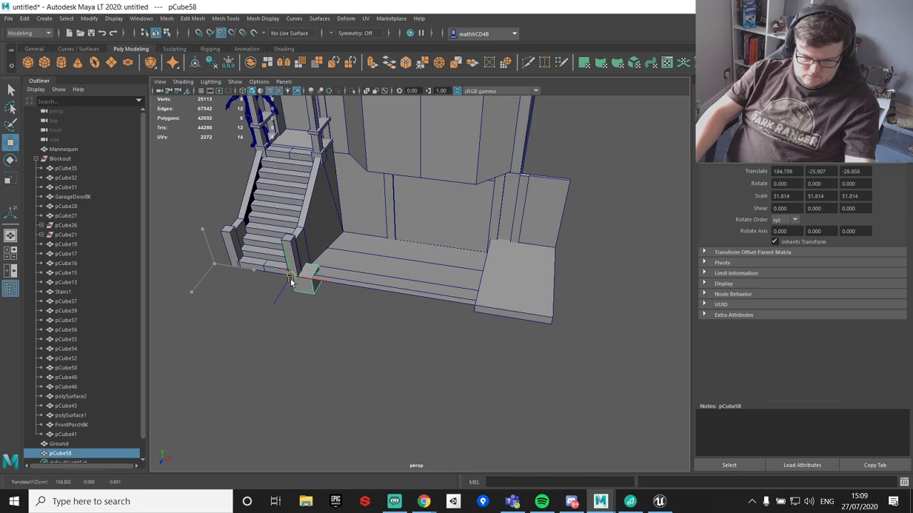
scroll(380, 292, "up", 5)
left_click_drag(380, 292, 295, 230, "alt")
In vertex mode, stretch the cube along the Ground slab's front edge.
key("q")
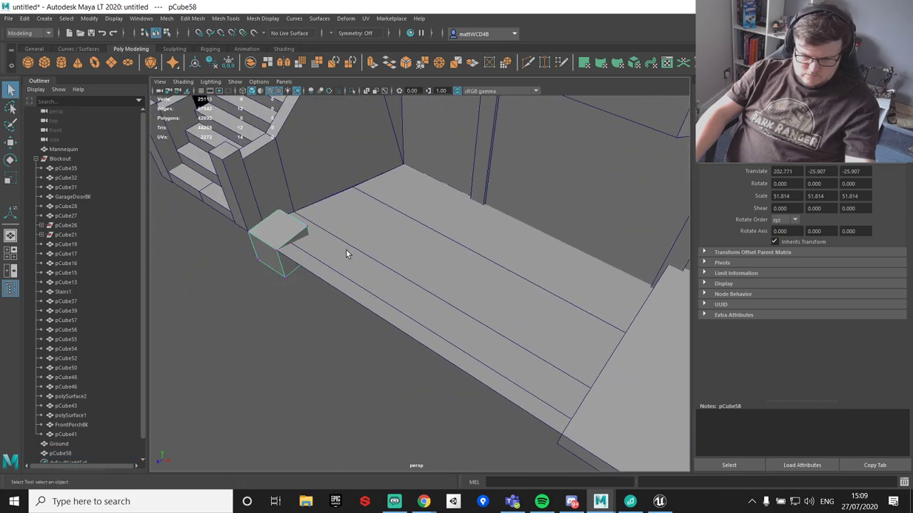
left_click_drag(346, 254, 397, 332, "alt")
key("F9")
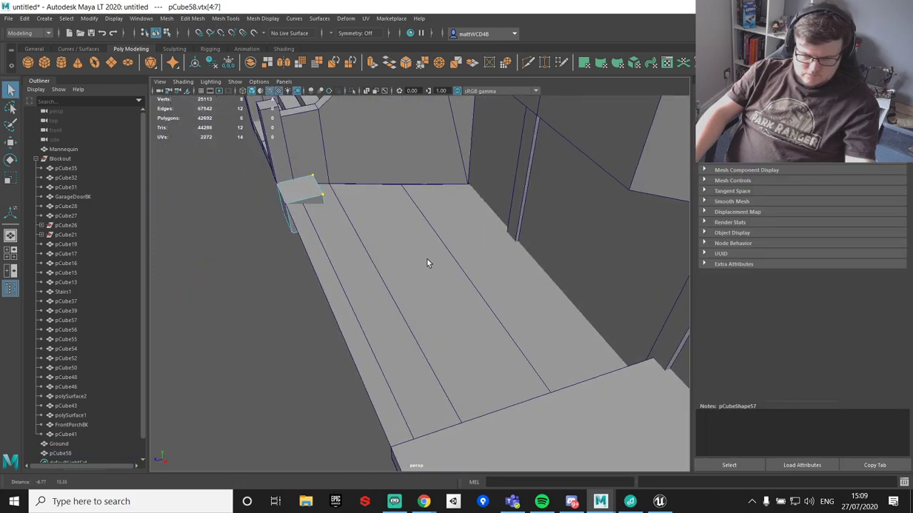
key("w")
left_click_drag(326, 198, 283, 211)
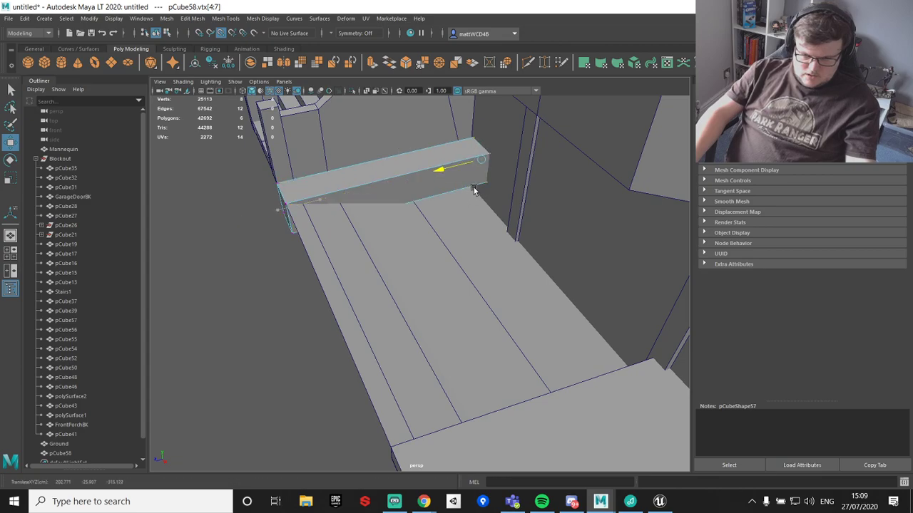
left_click(473, 187)
left_click_drag(483, 164, 264, 250)
Lower the beam's vertices to flatten it into a thin strip, then select the strip.
key("q")
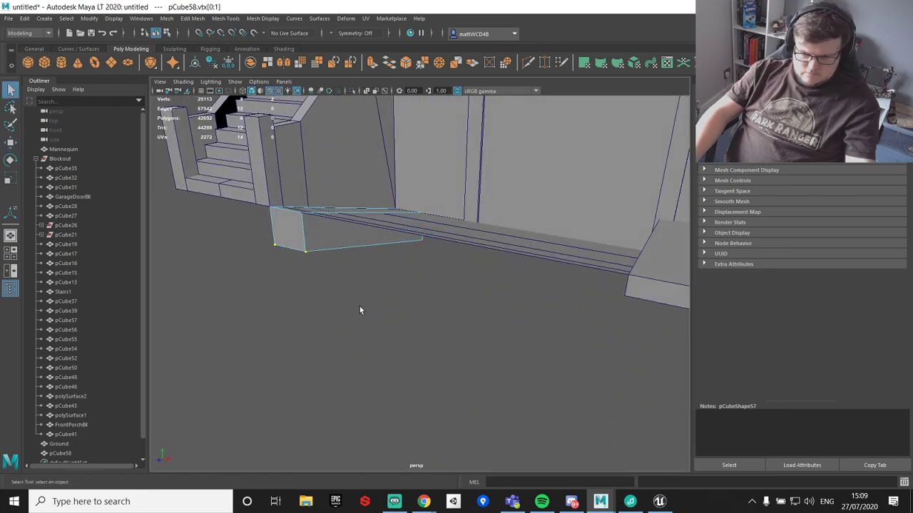
key("w")
left_click_drag(360, 202, 428, 328)
left_click_drag(414, 235, 602, 235, "alt")
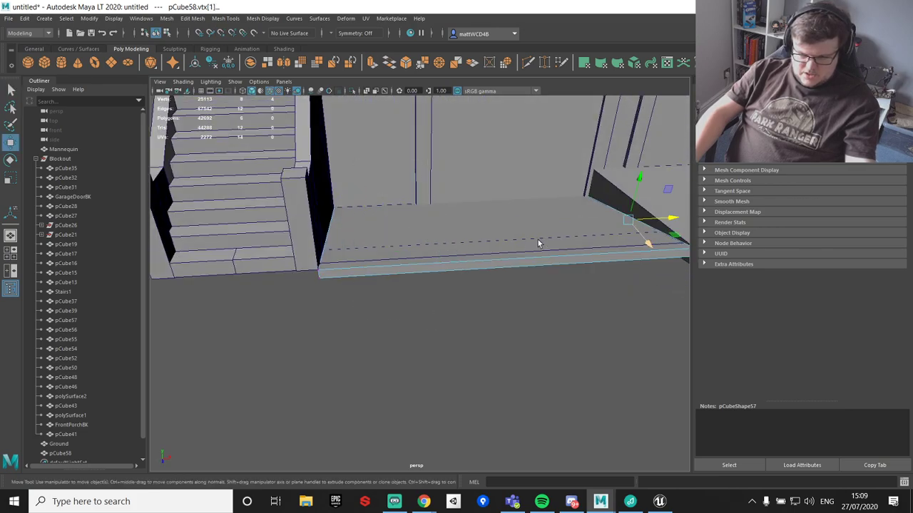
left_click_drag(538, 243, 411, 252, "alt")
key("q")
key("F8")
left_click(440, 247)
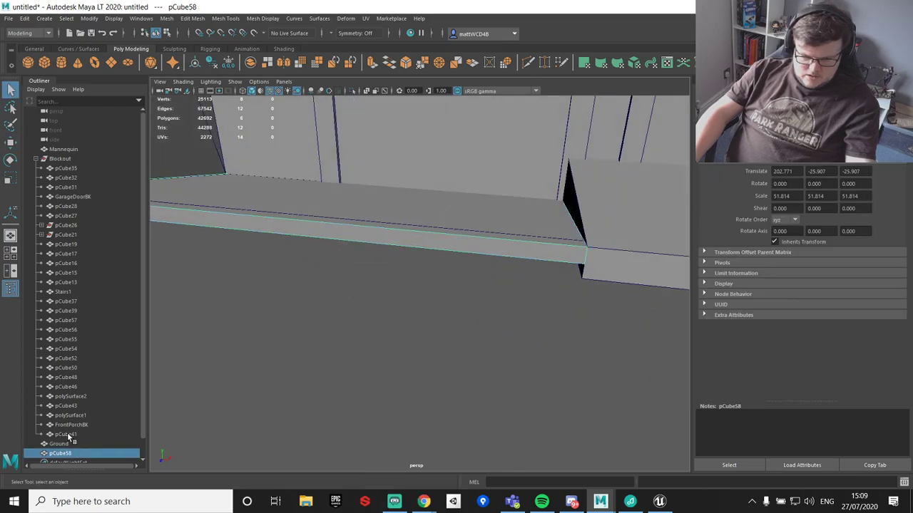
left_click_drag(550, 249, 367, 243, "alt")
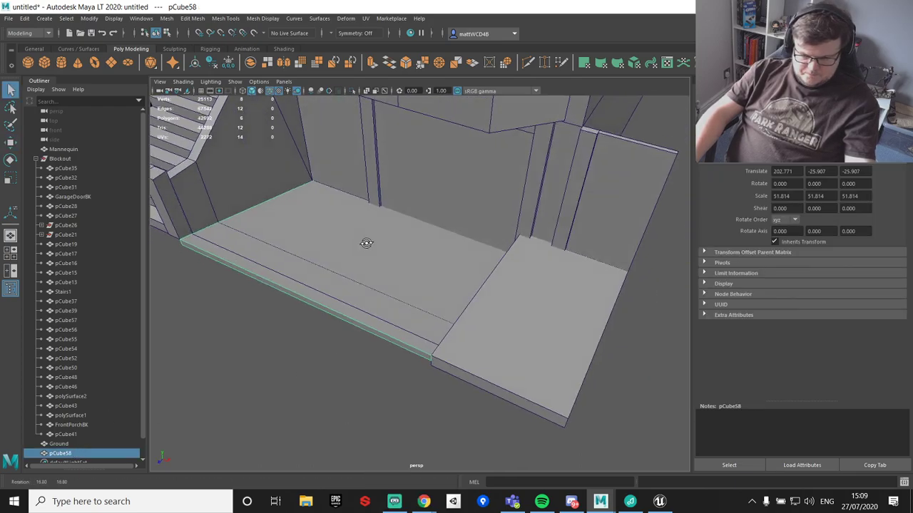
Rename the thin strip pCube58 to UCX_Ground_00 in the Outliner.
double_click(60, 443)
double_click(63, 454)
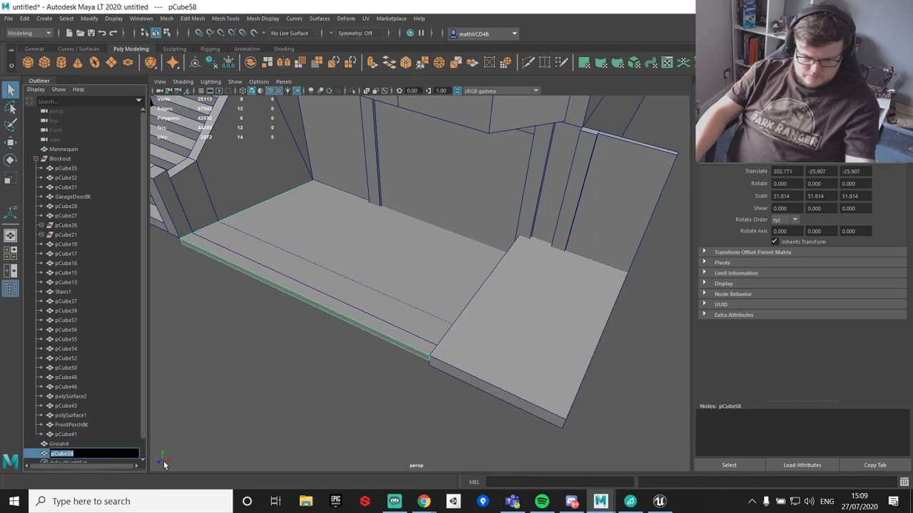
type("ucX_Ground")
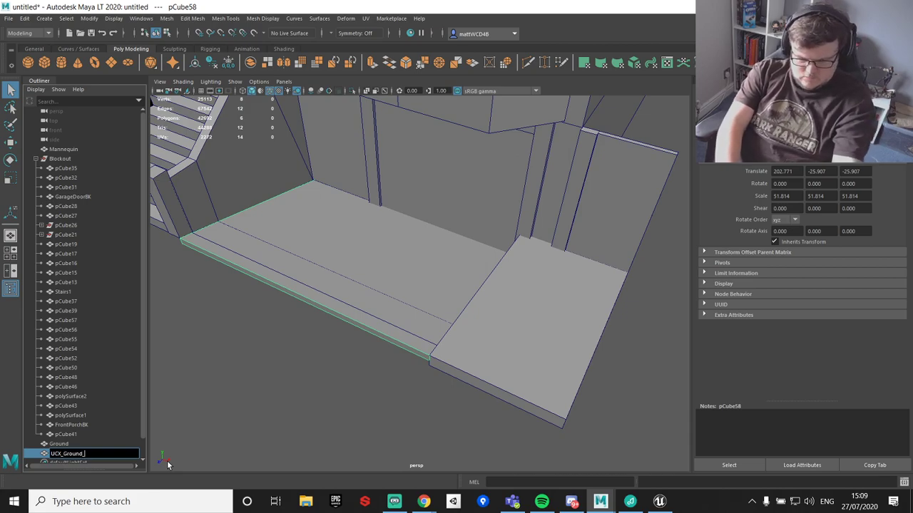
type("_00")
key("Return")
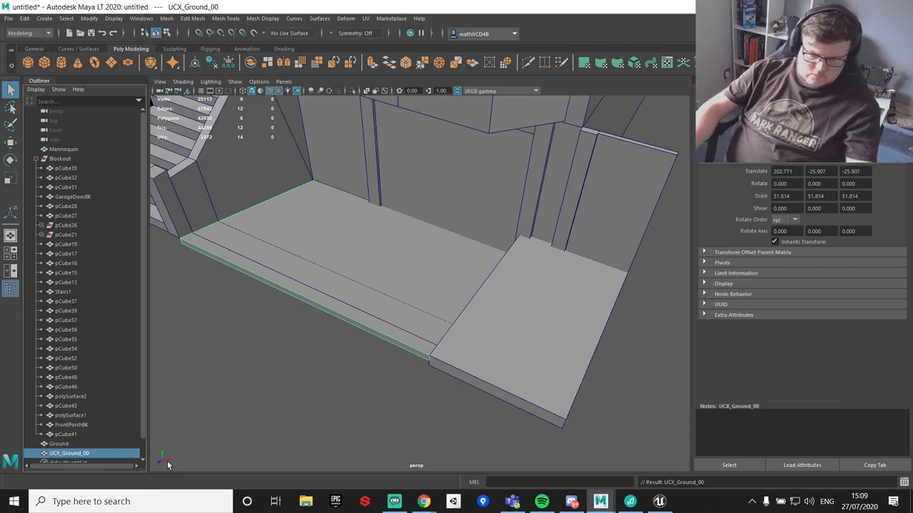
left_click_drag(443, 242, 423, 290, "alt")
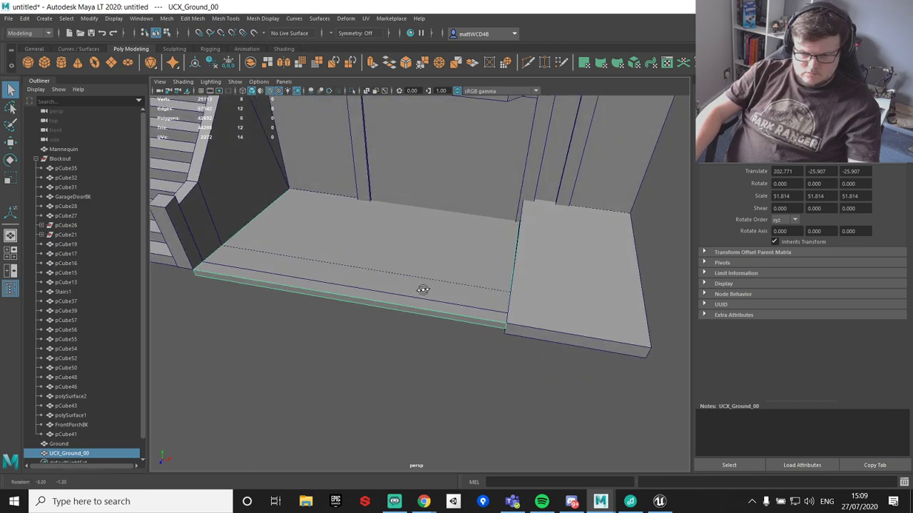
Create a second cube, snap it to the platform corner and scale it to 58.802.
left_click(45, 62)
scroll(278, 273, "down", 5)
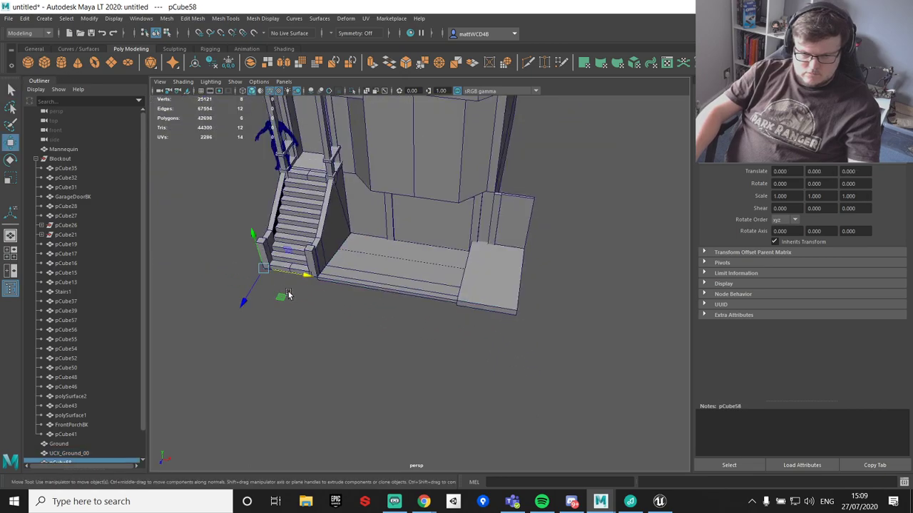
key("w")
key("v")
left_click_drag(278, 273, 553, 340)
scroll(432, 262, "up", 6)
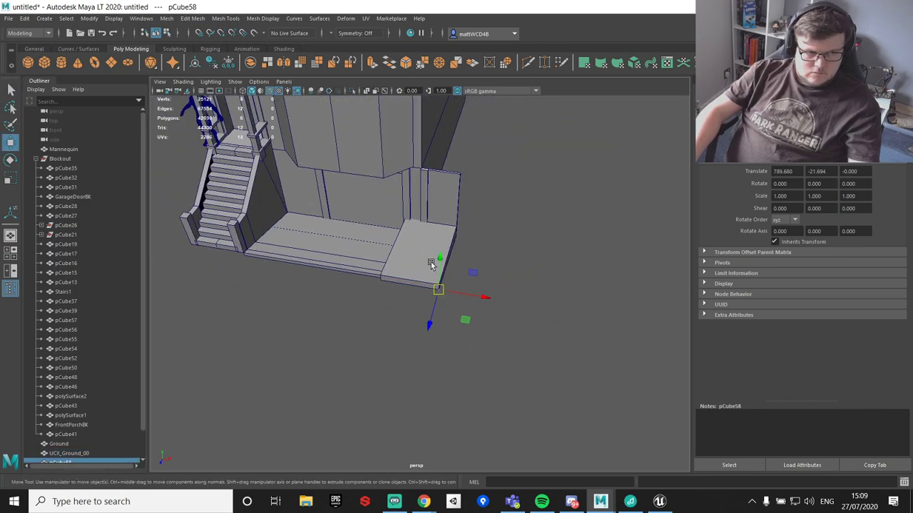
left_click_drag(432, 265, 473, 279, "alt")
key("r")
left_click_drag(507, 311, 433, 318)
key("w")
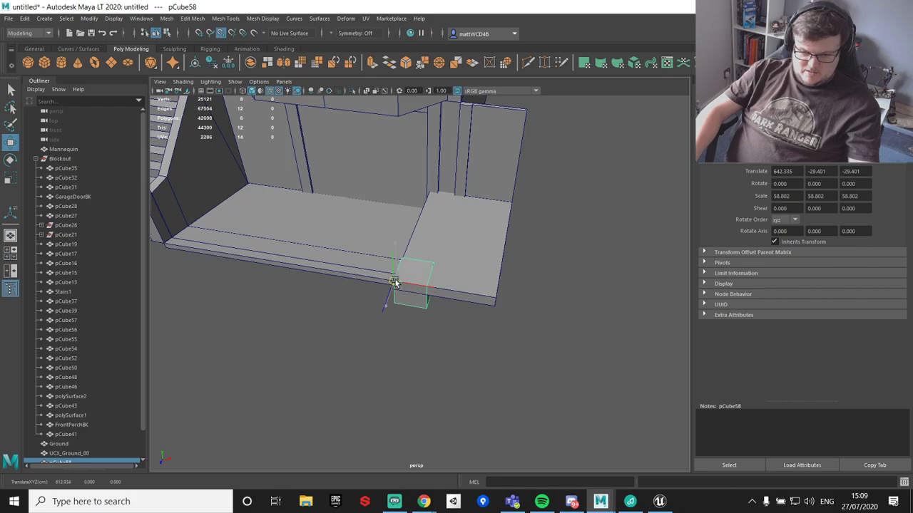
Push the cube's right-side vertices to the platform edge and lower them to its back edge.
scroll(434, 318, "up", 2)
key("q")
right_click_drag(418, 243, 368, 239)
left_click_drag(410, 229, 491, 376)
key("w")
middle_click_drag(490, 309, 491, 300)
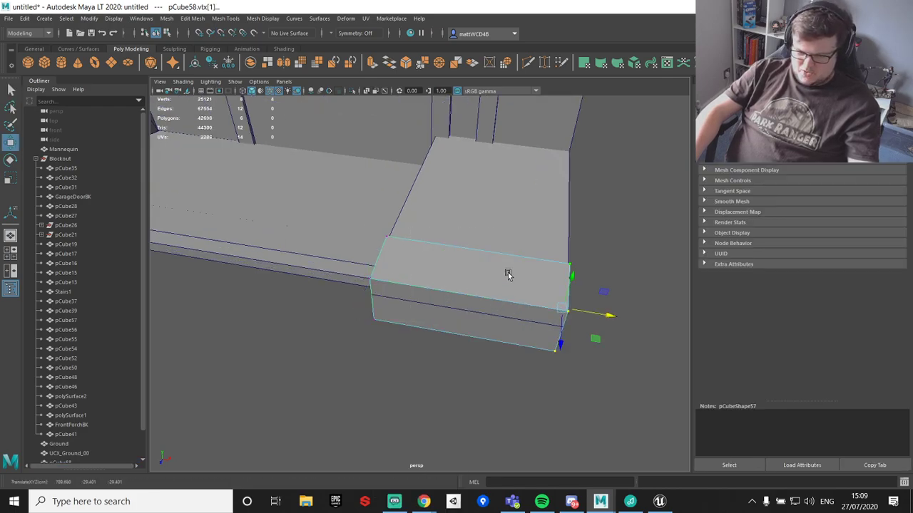
left_click_drag(507, 273, 391, 275, "alt")
key("q")
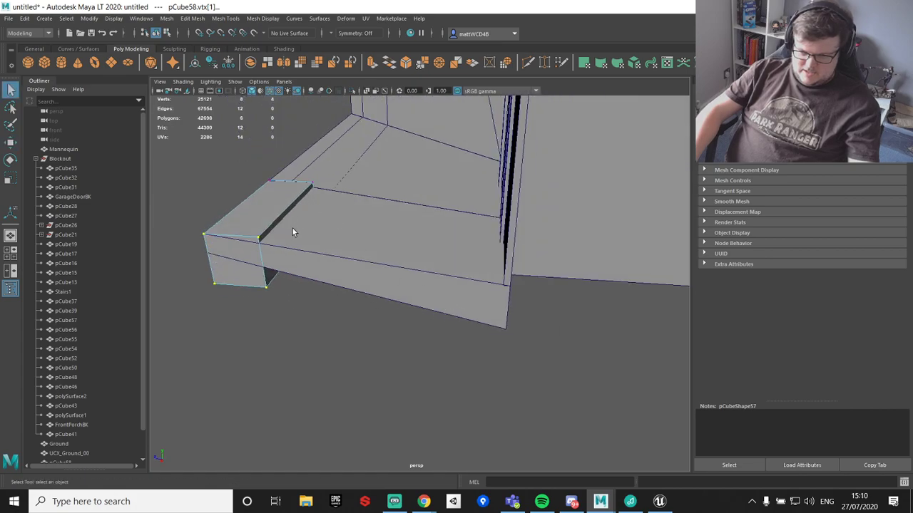
left_click_drag(293, 231, 511, 254, "alt")
key("w")
key("v")
left_click_drag(540, 161, 550, 266)
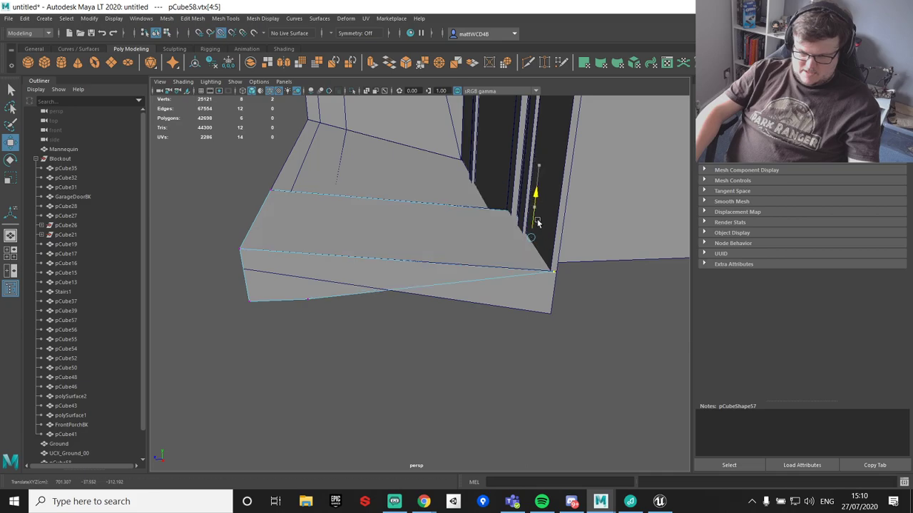
Snap the bottom-edge vertices onto the front-right corner and close the remaining gap.
left_click(292, 292)
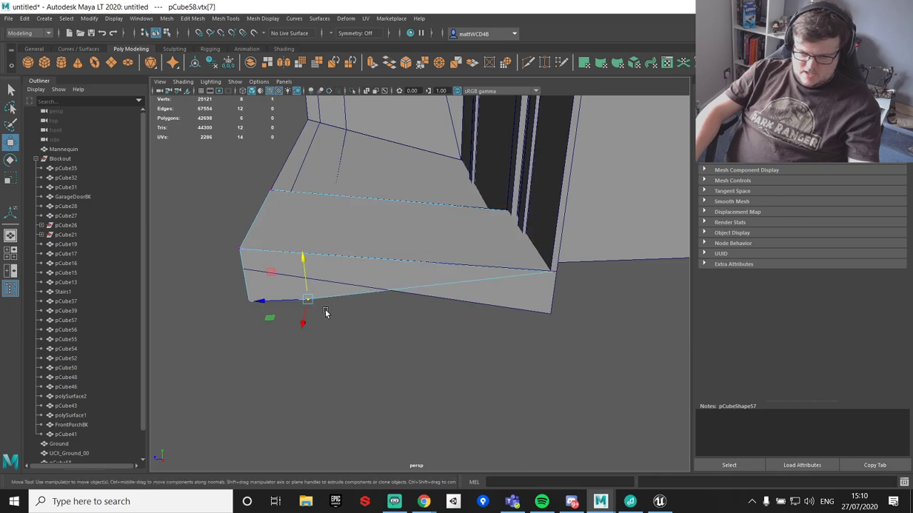
key("v")
left_click_drag(326, 311, 536, 325)
left_click_drag(560, 241, 456, 214)
left_click(381, 173)
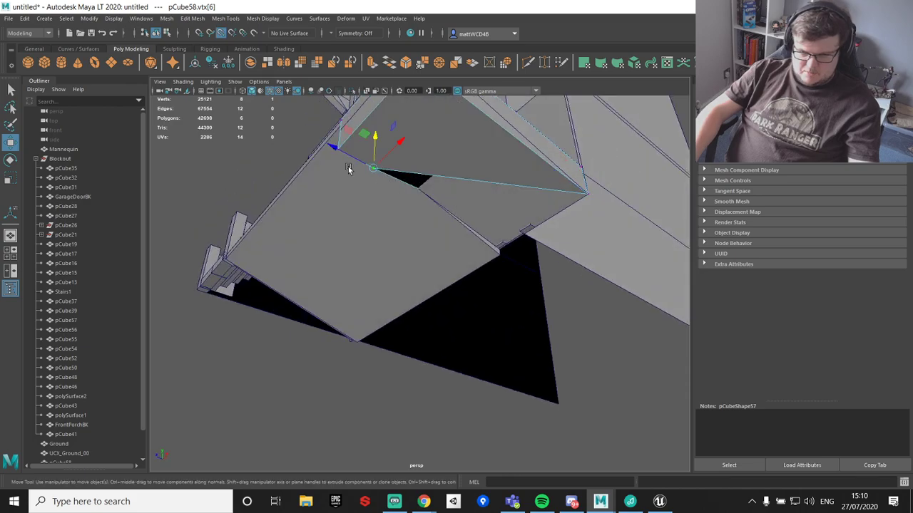
left_click_drag(349, 167, 498, 251)
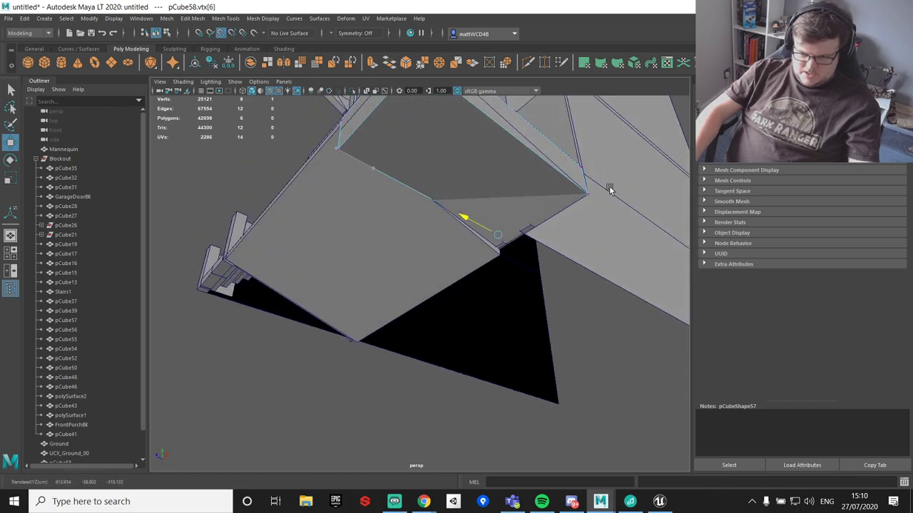
Slide the slab's corner vertex vtx[6] along X to follow the angled ground, then select pCube58.
left_click_drag(572, 273, 438, 247, "alt")
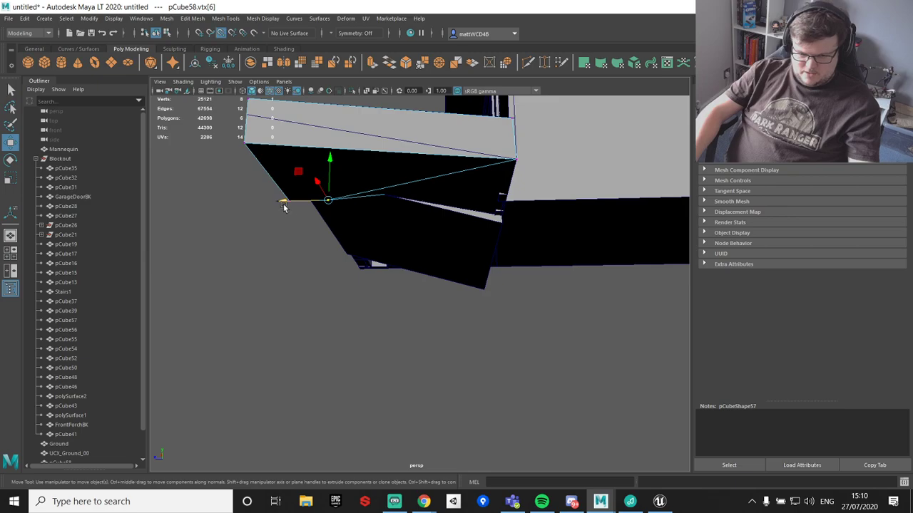
left_click_drag(284, 207, 513, 123)
left_click_drag(383, 224, 421, 314, "alt")
left_click(413, 261)
left_click(398, 334)
left_click(399, 320)
Rename pCube58 to UCX_Ground_01 by copying the UCX_Ground_00 name and changing the suffix.
scroll(74, 450, "down", 1)
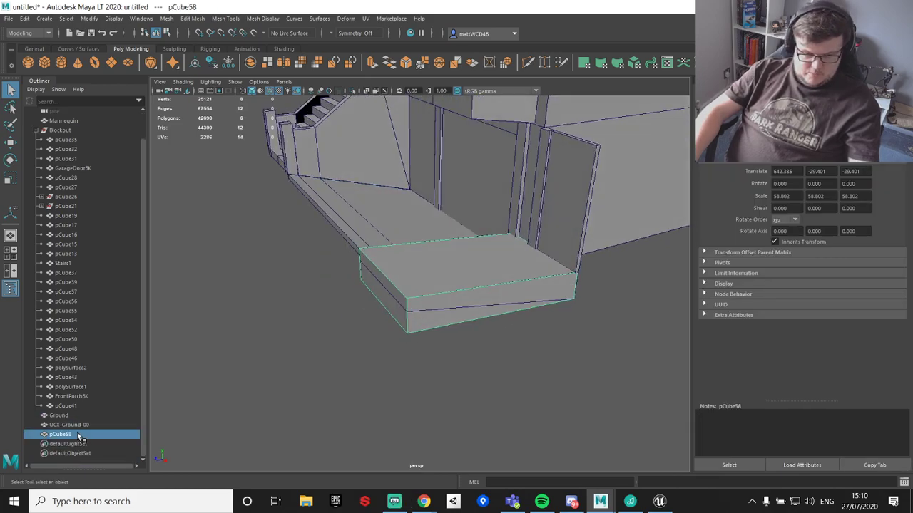
double_click(68, 425)
key("ctrl+c")
double_click(72, 434)
key("ctrl+v")
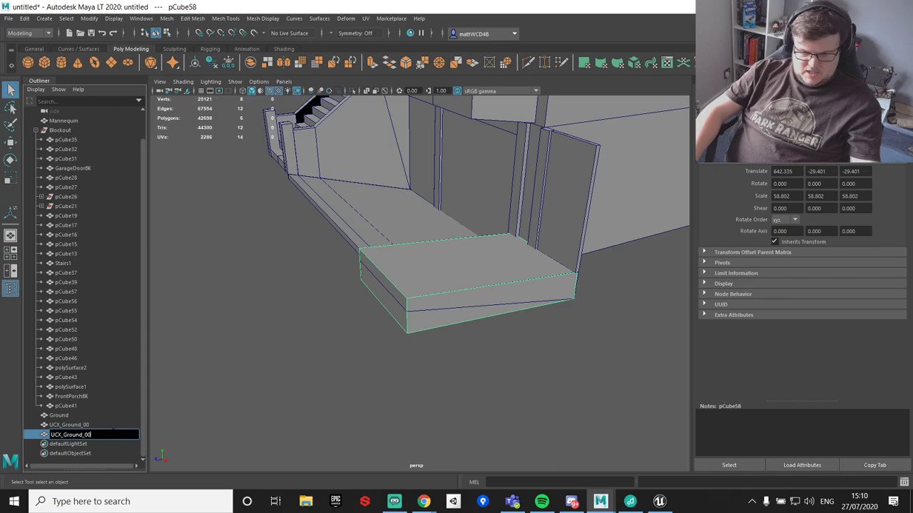
key("BackSpace")
type("1")
key("Return")
Move Ground, UCX_Ground_00 and UCX_Ground_01 into the Blockout group.
left_click(71, 415, "shift")
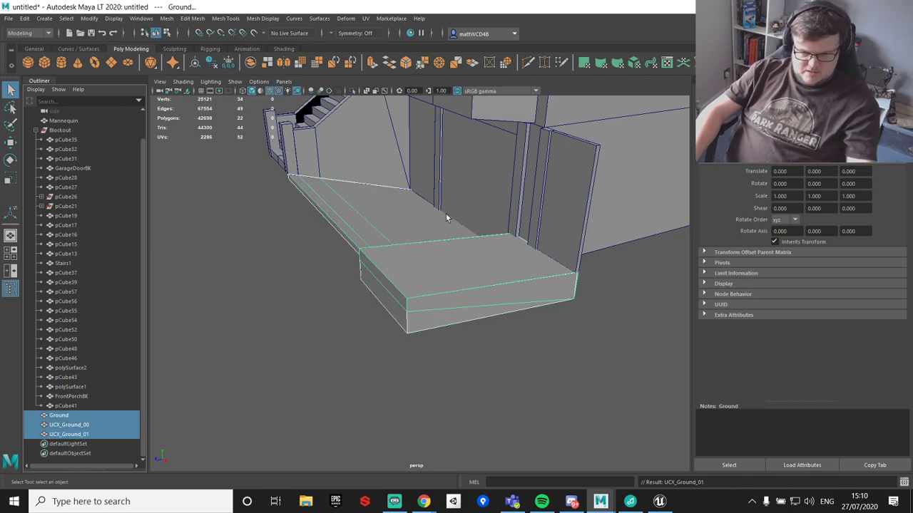
left_click_drag(446, 217, 365, 245, "alt")
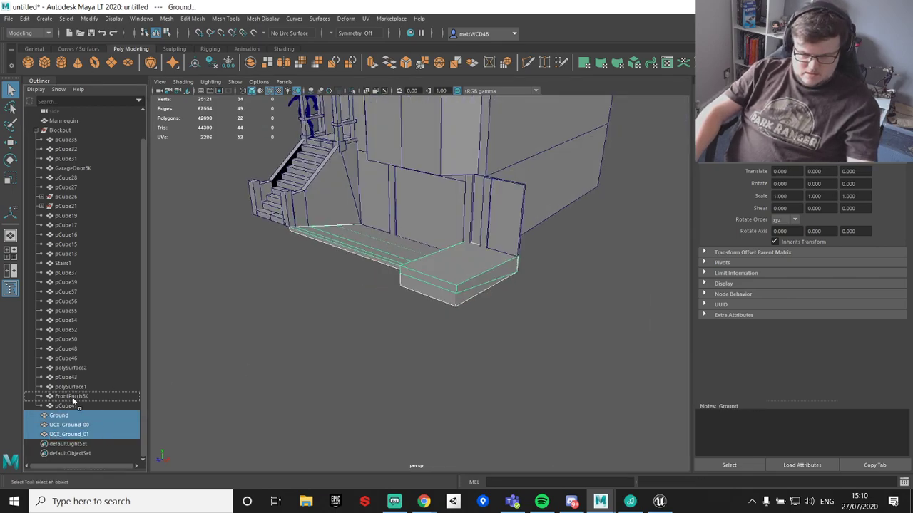
middle_click_drag(54, 422, 66, 406)
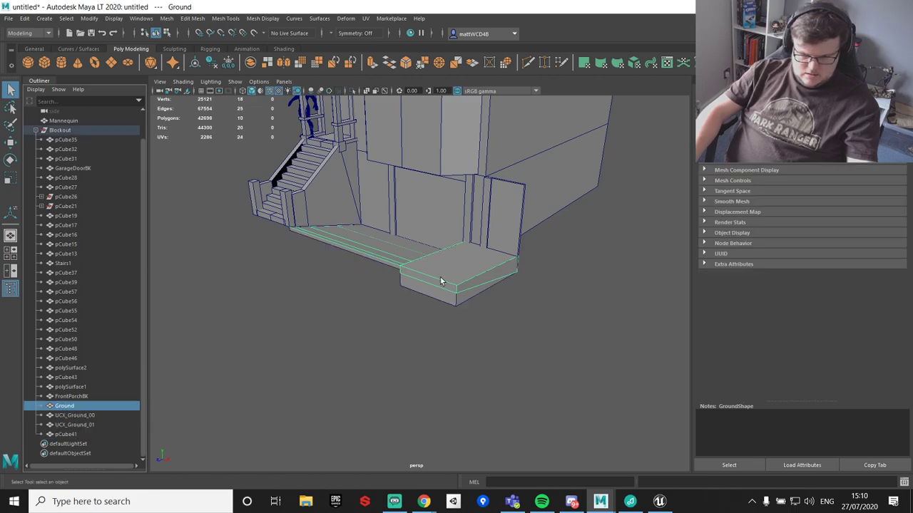
Inspect the UCX_Ground_01 collision around the stairs and select the staircase Stairs1.
left_click_drag(440, 280, 482, 359, "alt")
scroll(483, 359, "up", 4)
middle_click_drag(428, 375, 404, 369, "alt")
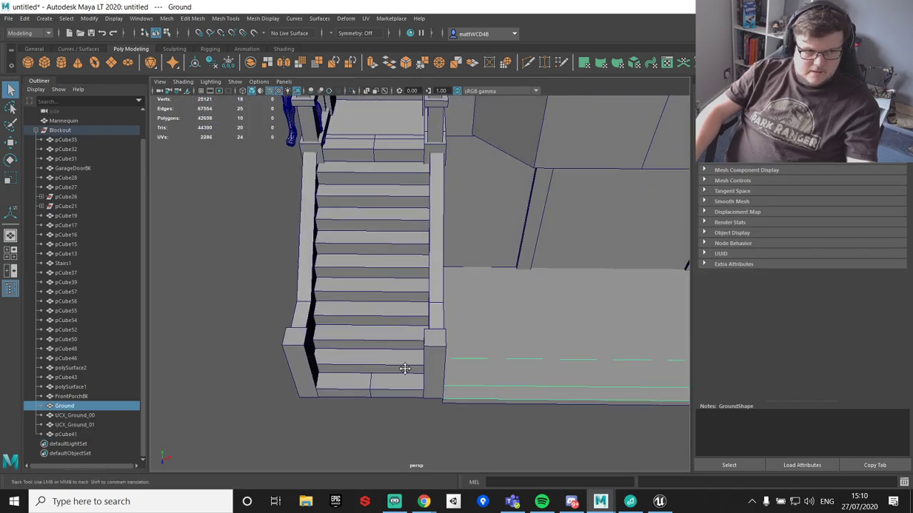
scroll(444, 319, "down", 2)
left_click_drag(444, 320, 440, 301, "alt")
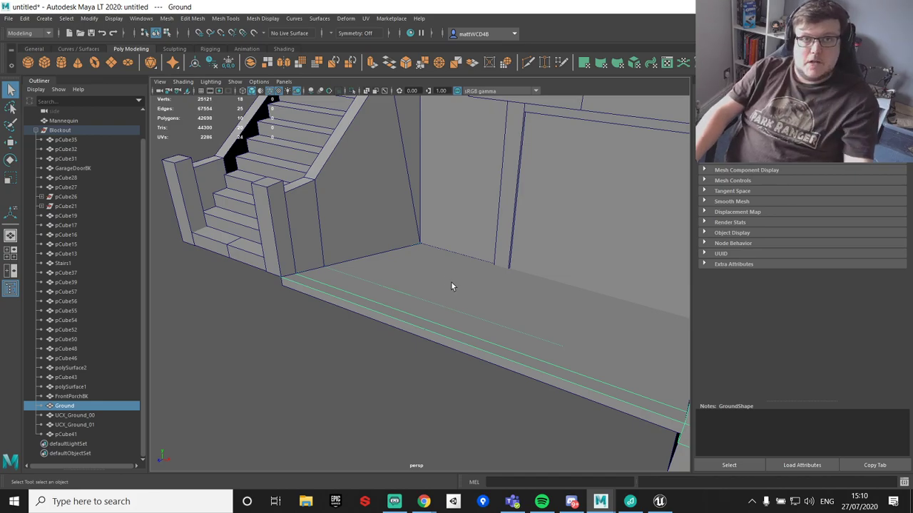
mouse_move(487, 301)
left_mouse_down("alt")
mouse_move(484, 338)
mouse_move(557, 371)
mouse_move(490, 295)
left_mouse_up("alt")
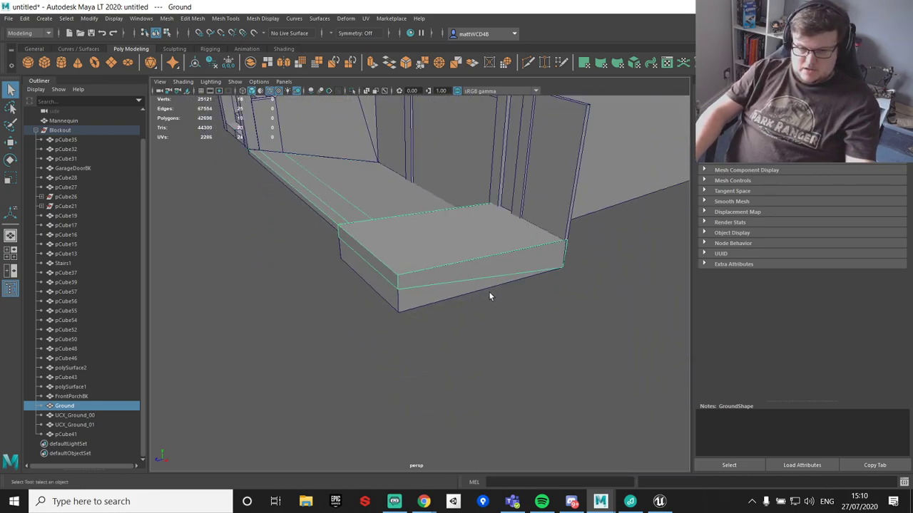
left_click(430, 297)
left_click_drag(430, 298, 76, 423, "alt")
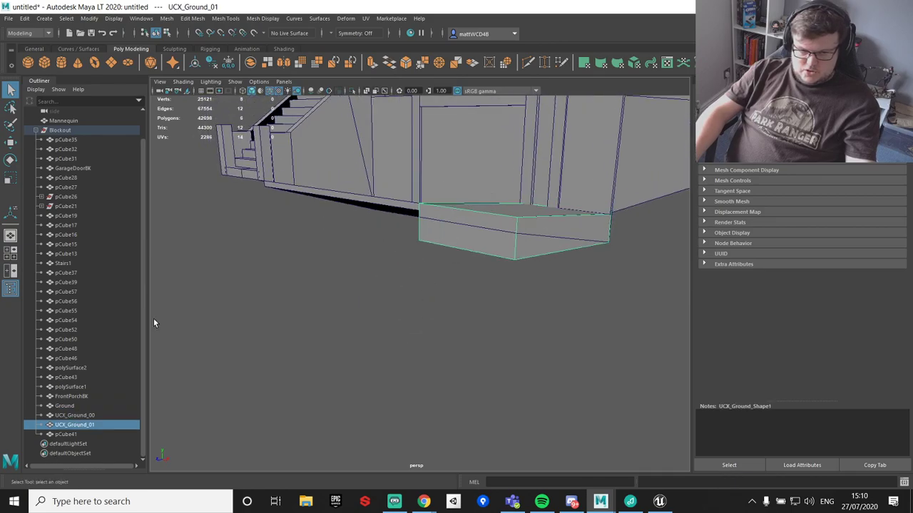
left_click_drag(270, 165, 311, 224, "alt")
left_click(340, 216)
Duplicate the staircase as Stairs2 and hide the copy.
key("f")
left_click_drag(385, 249, 130, 277, "alt")
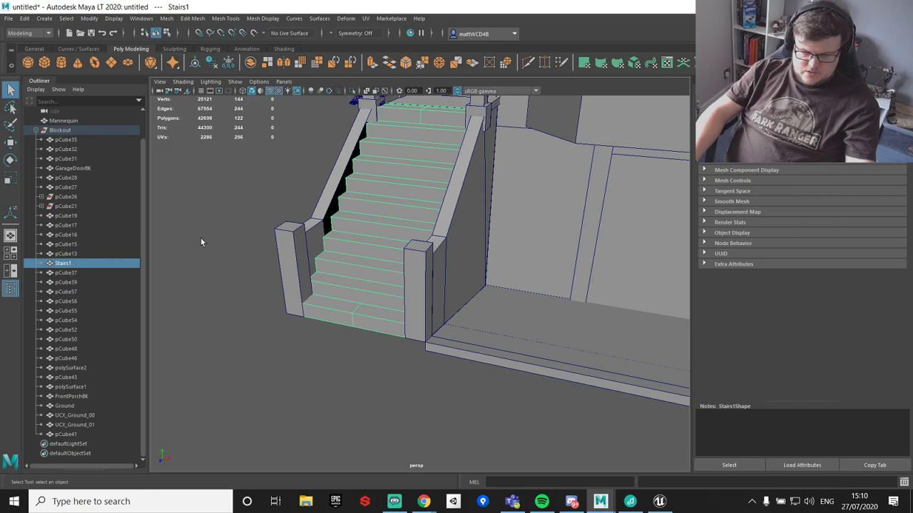
key("ctrl+d")
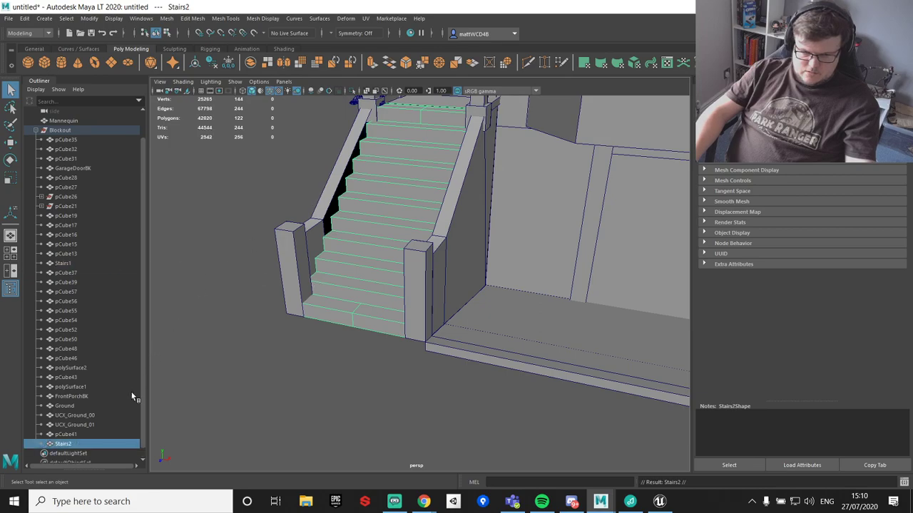
mouse_move(353, 217)
right_mouse_down("shift")
mouse_move(322, 467)
mouse_move(325, 419)
right_mouse_up("shift")
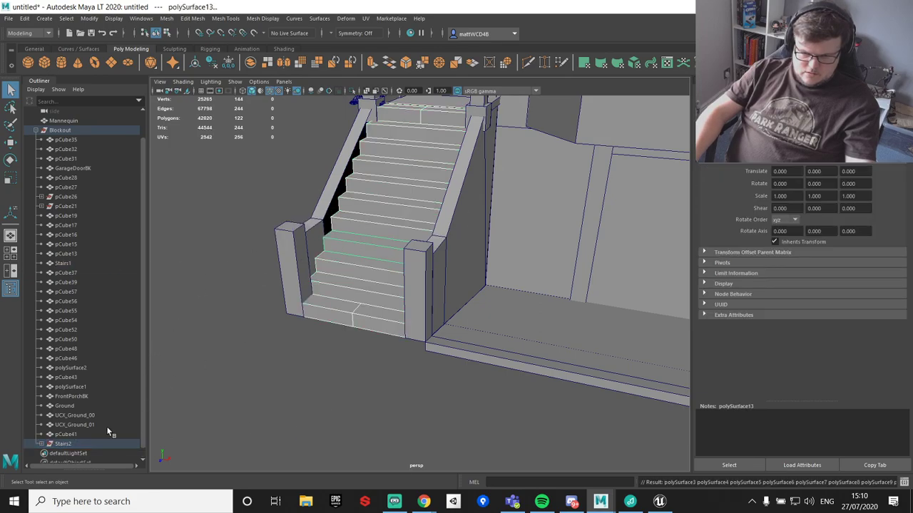
left_click(40, 435)
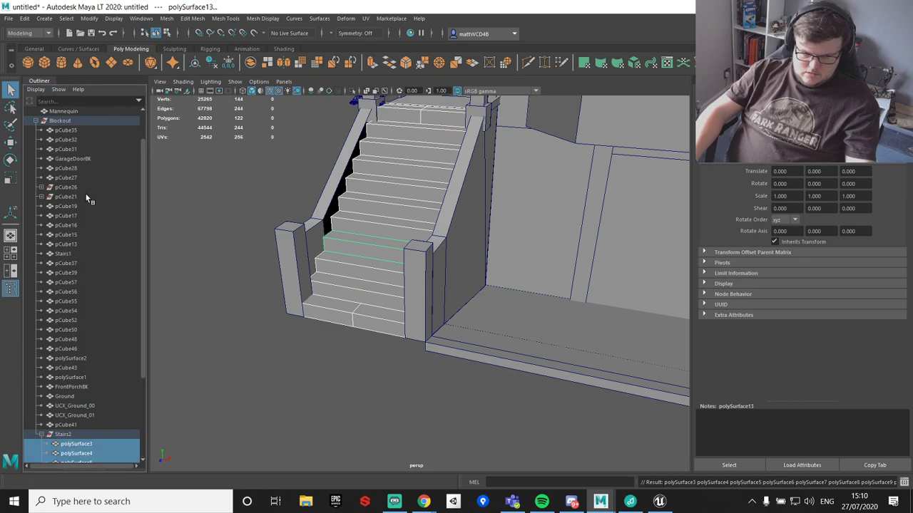
left_click(394, 240)
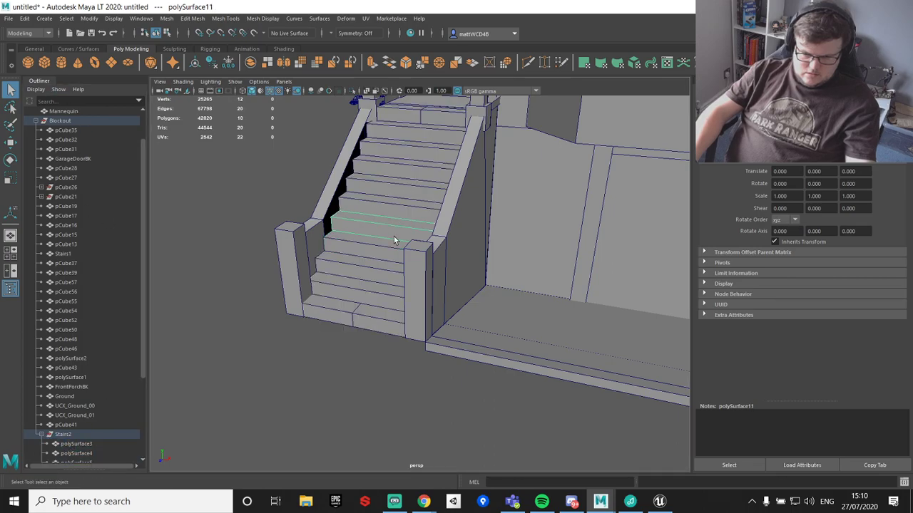
left_click(69, 437)
key("ctrl+h")
Rename the original staircase Stairs1 to 'Stairs' and move it below pCube41.
left_click(364, 211)
key("Up")
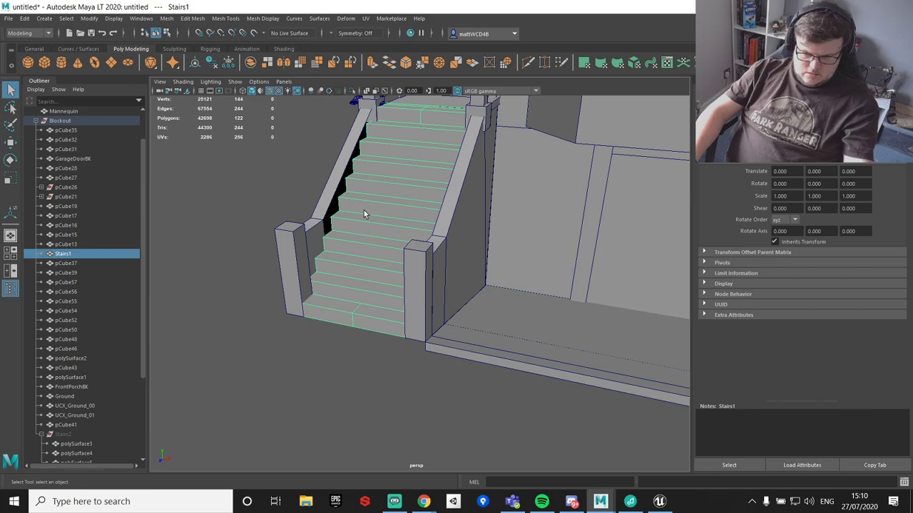
double_click(63, 254)
type("Stairs1")
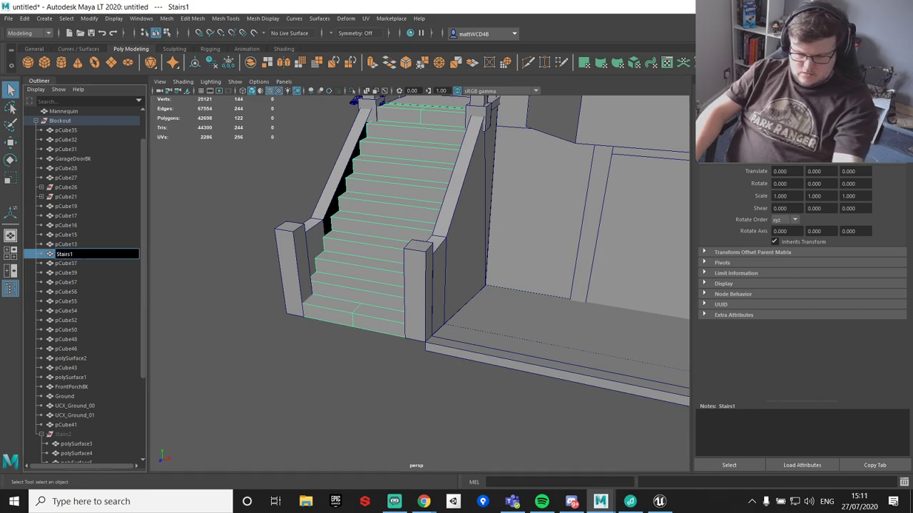
key("Return")
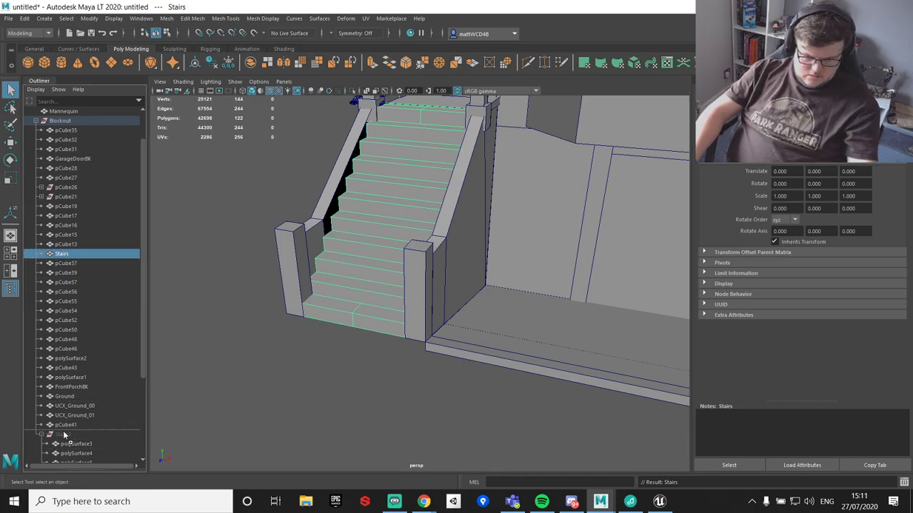
key("alt+shift+d")
Expand the hidden Stairs2 hierarchy and reselect the Stairs group in the Outliner.
left_click(41, 434)
scroll(79, 437, "down", 3)
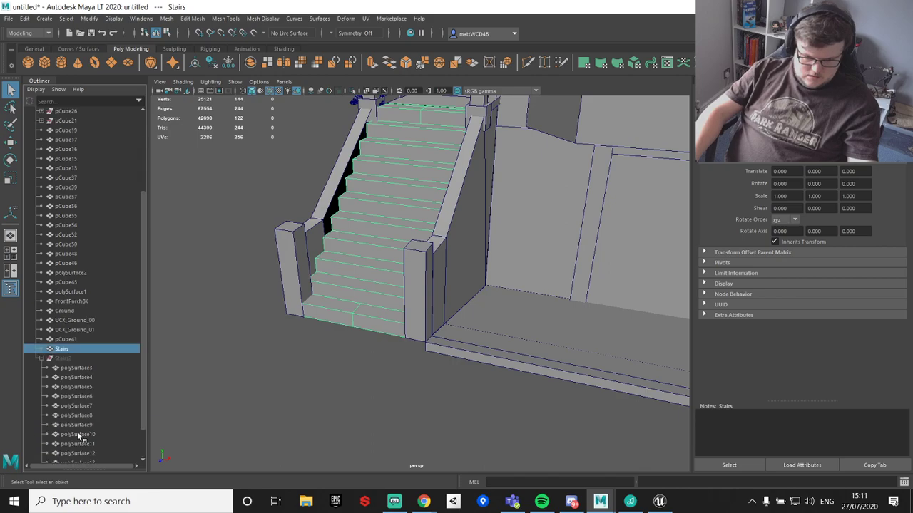
left_click(65, 359)
left_click(72, 368)
left_click(62, 349)
double_click(62, 350)
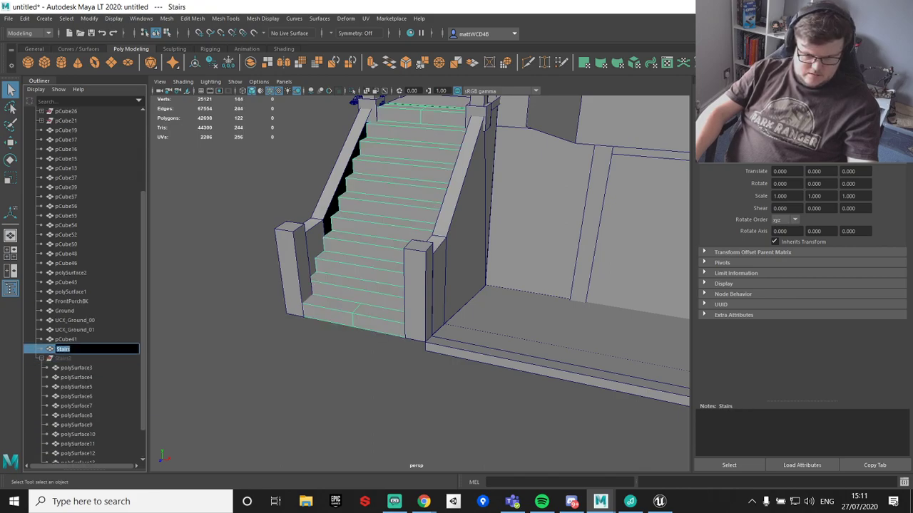
Rename the first eight stair pieces UCX_Stairs_00 through UCX_Stairs_07 in the Outliner.
double_click(71, 368)
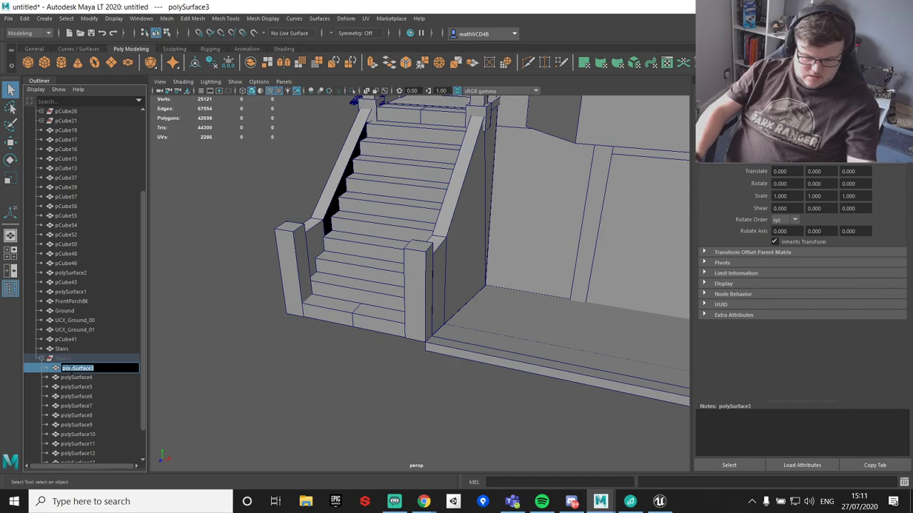
type("ucX_Stairs")
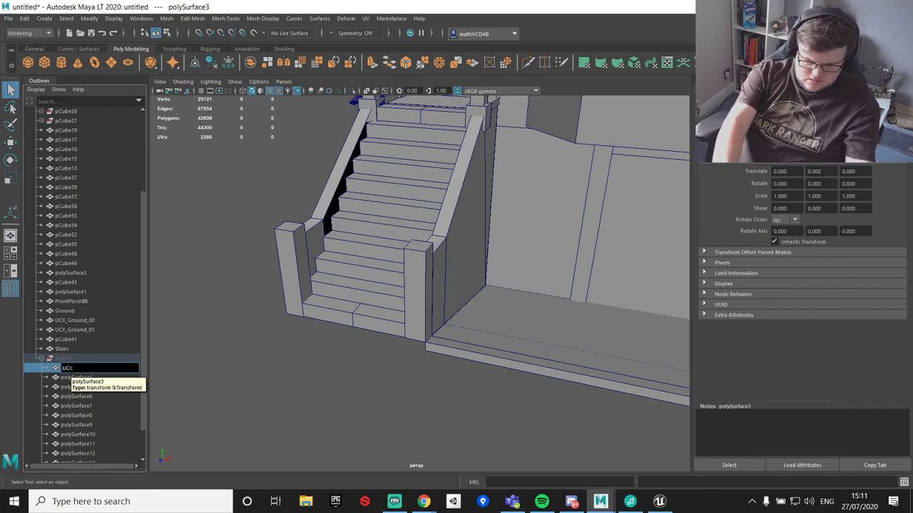
type("_")
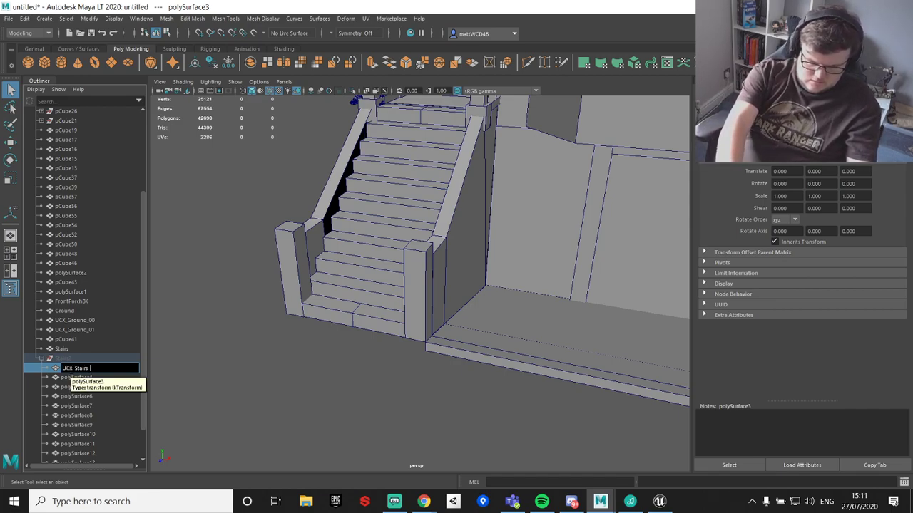
type("00")
key("Return")
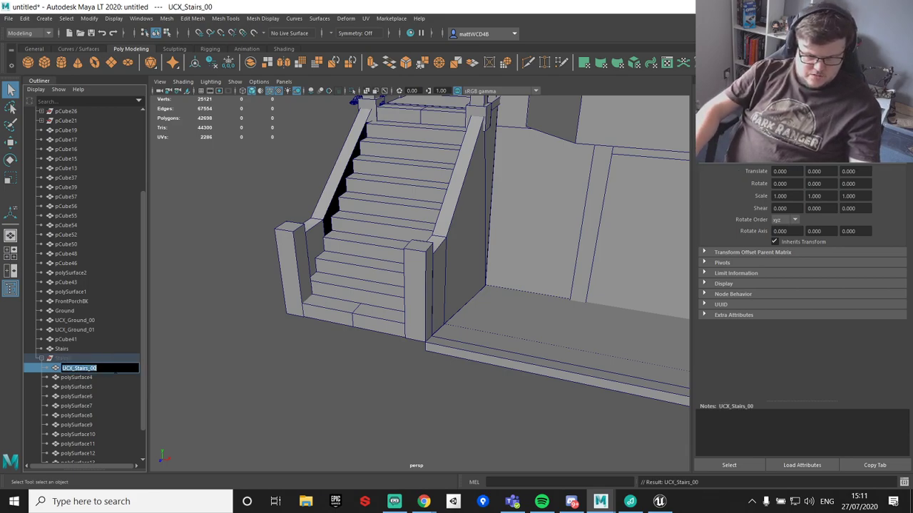
double_click(77, 377)
key("ctrl+v")
key("Return")
double_click(80, 387)
key("ctrl+v")
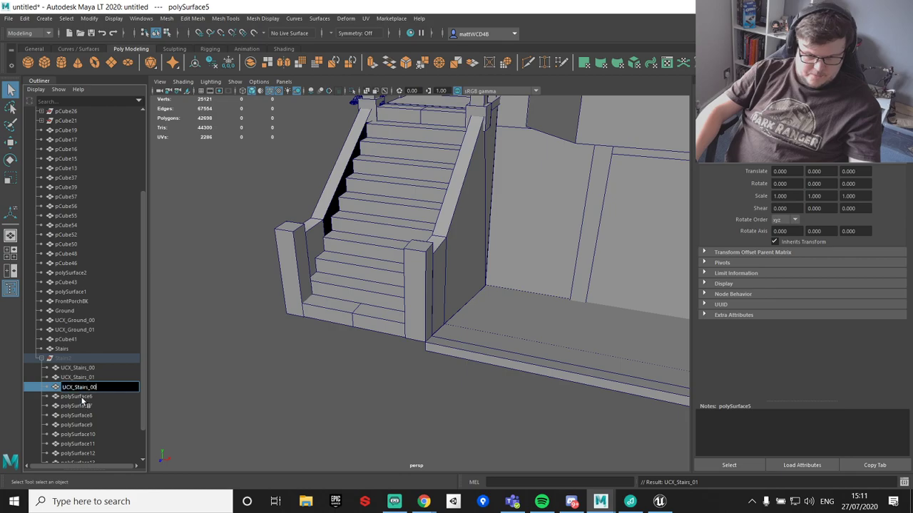
key("Return")
double_click(80, 397)
key("ctrl+v")
key("Return")
double_click(82, 406)
key("ctrl+v")
double_click(84, 415)
key("ctrl+v")
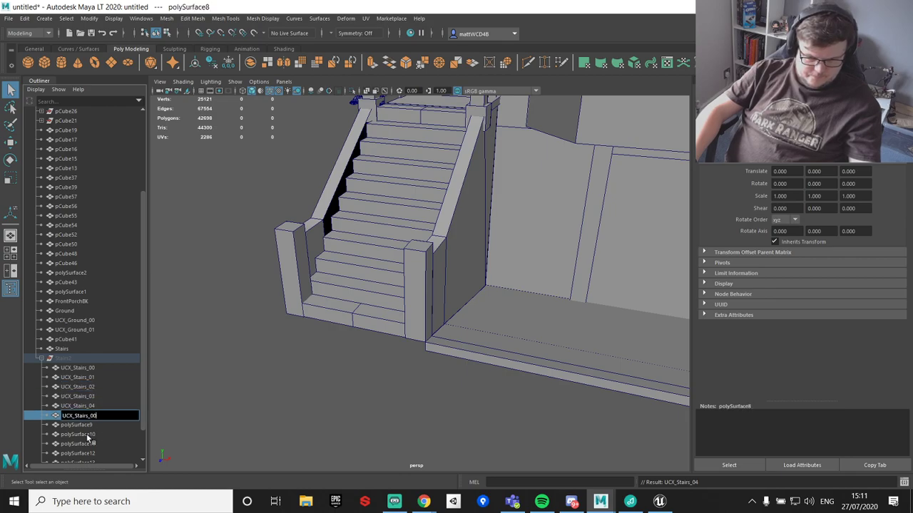
key("Return")
double_click(80, 425)
key("ctrl+v")
key("Return")
double_click(85, 434)
key("ctrl+v")
key("Return")
Rename the remaining stair pieces UCX_Stairs_08, UCX_Stairs_09 and UCX_Stairs_10.
double_click(91, 444)
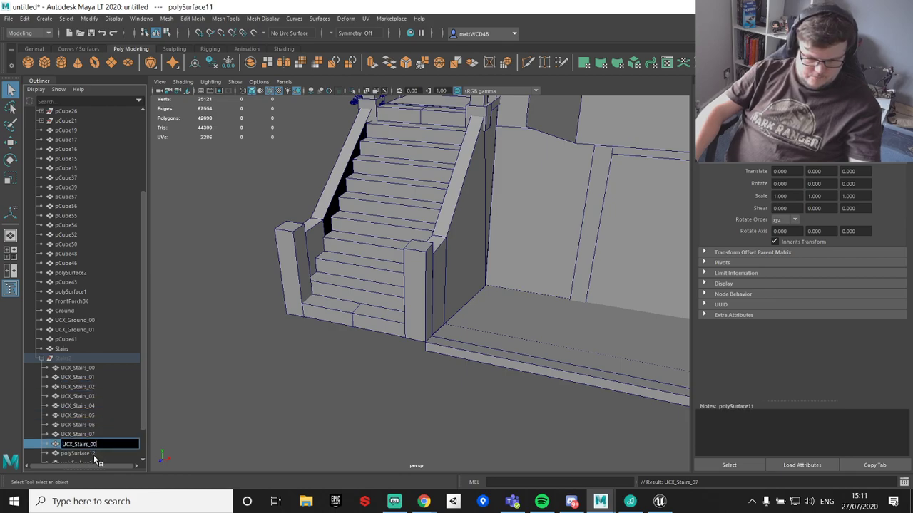
type("8")
key("Return")
double_click(78, 454)
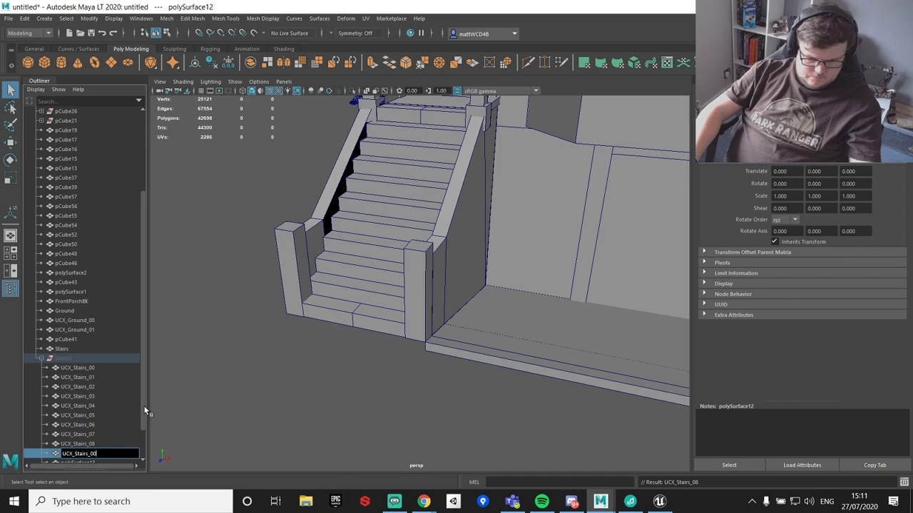
key("BackSpace")
type("9")
key("Return")
scroll(143, 406, "down", 1)
double_click(97, 422)
type("UCX_Stairs_00")
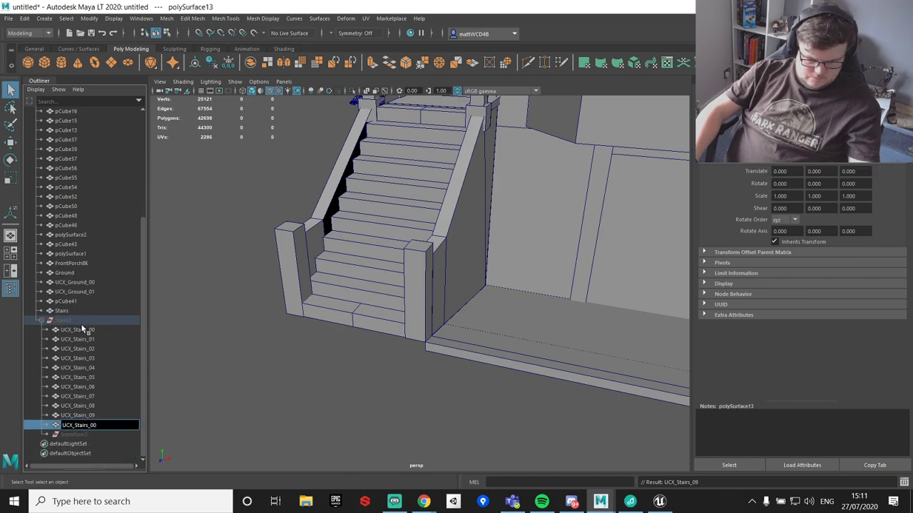
key("BackSpace")
key("BackSpace")
type("10")
key("Return")
Unparent the stair collision pieces with Shift+P and select UCX_Stairs_00 through UCX_Stairs_10.
left_click(82, 330, "shift")
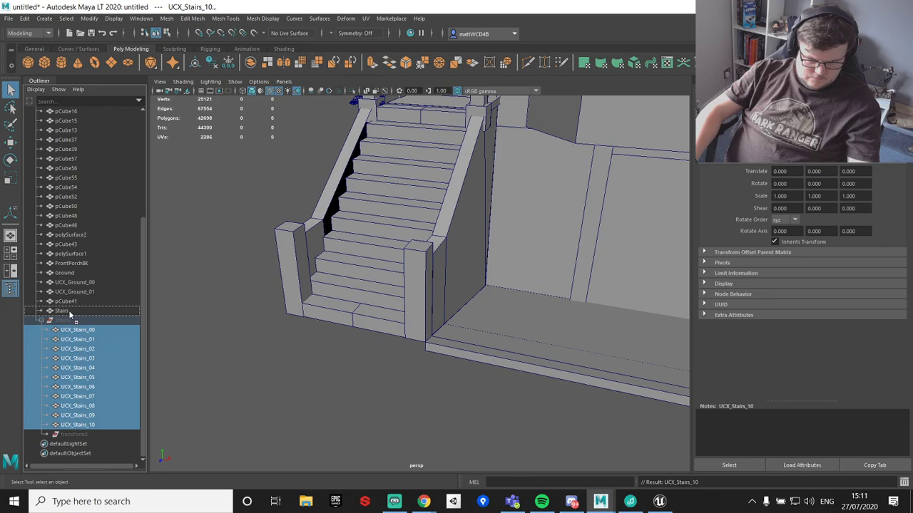
key("shift+p")
left_click(78, 321)
left_click(75, 417, "shift")
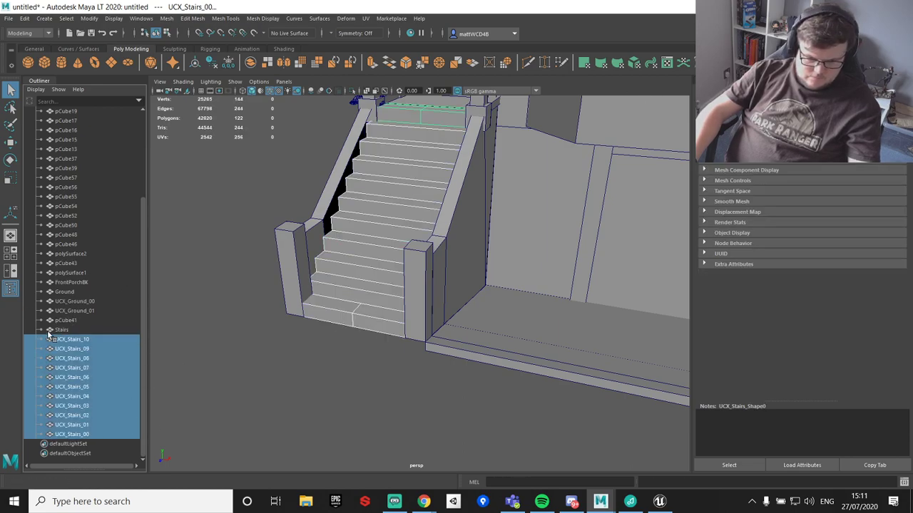
left_click(50, 337)
scroll(63, 305, "up", 4)
Freeze transformations on the Blockout group.
left_click(60, 161)
left_click_drag(539, 340, 446, 335, "alt")
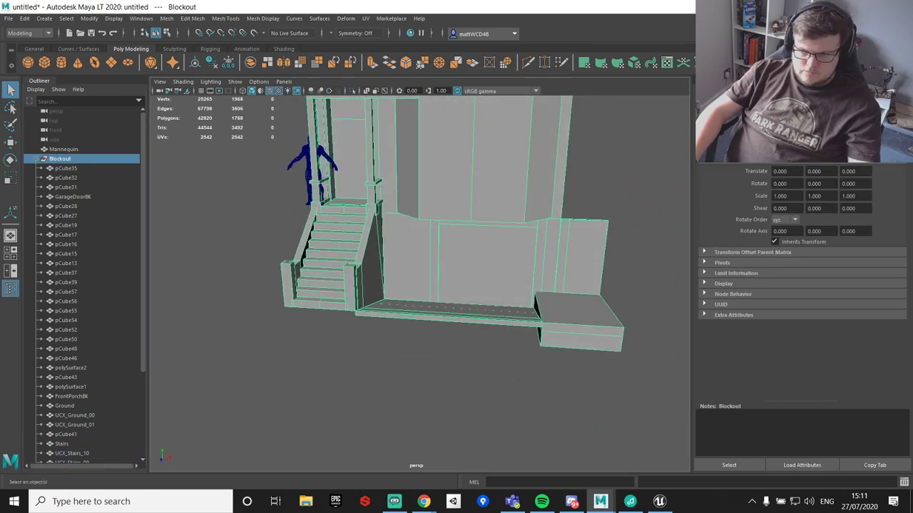
key("ctrl+shift+f")
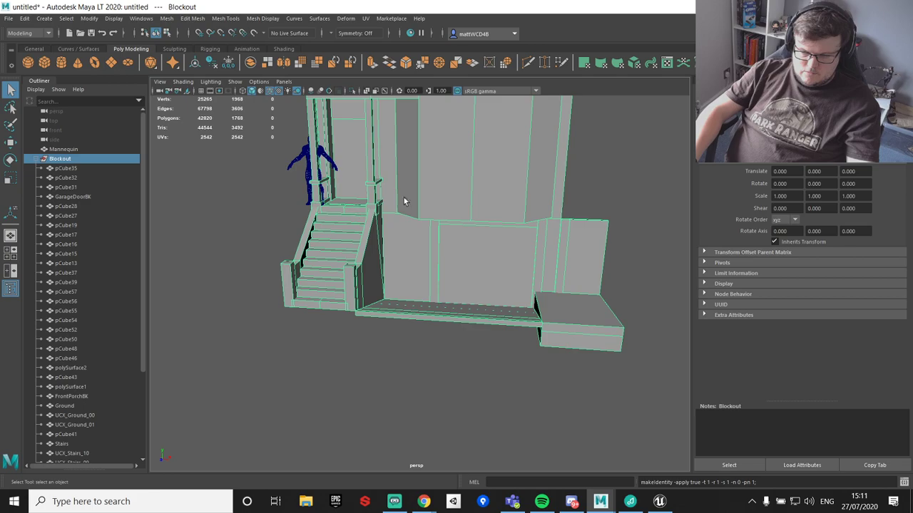
scroll(357, 203, "up", 6)
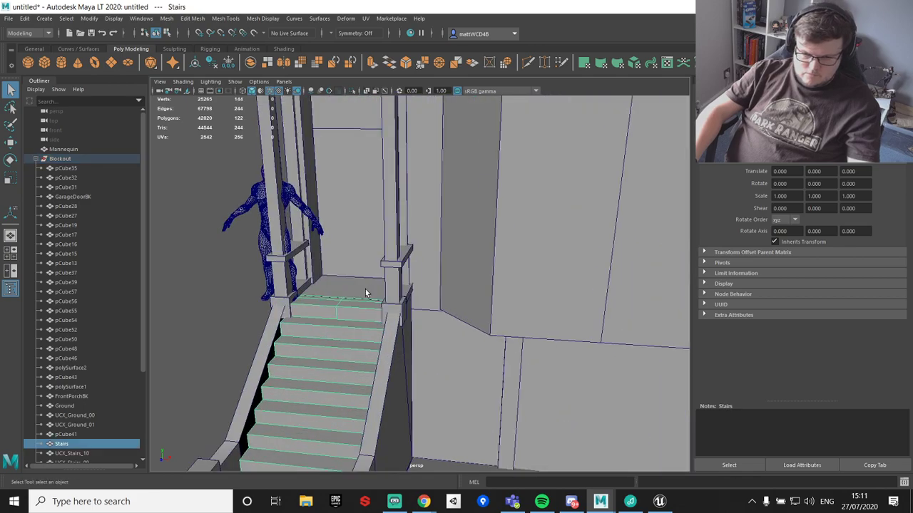
Duplicate the stair landing, move the copy to the top level and hide it.
left_click(365, 289)
key("ctrl+d")
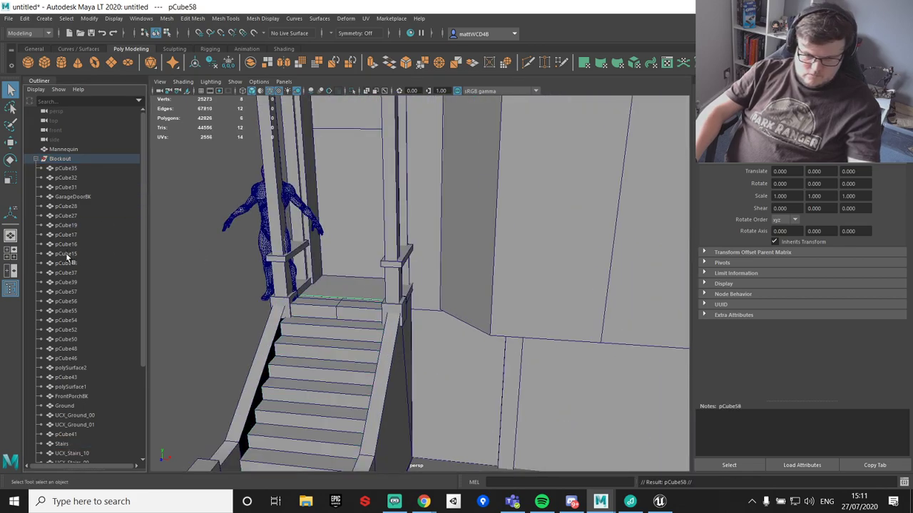
scroll(75, 91, "up", 5)
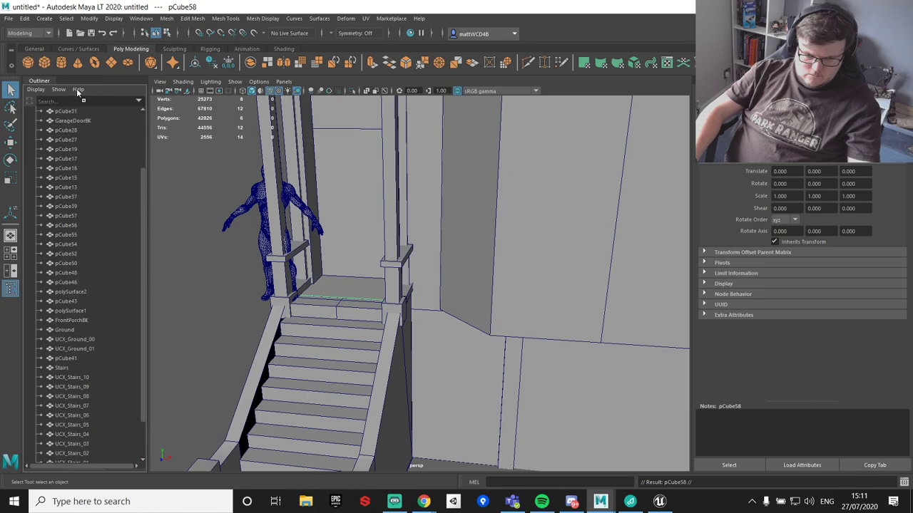
middle_click_drag(80, 120, 80, 113)
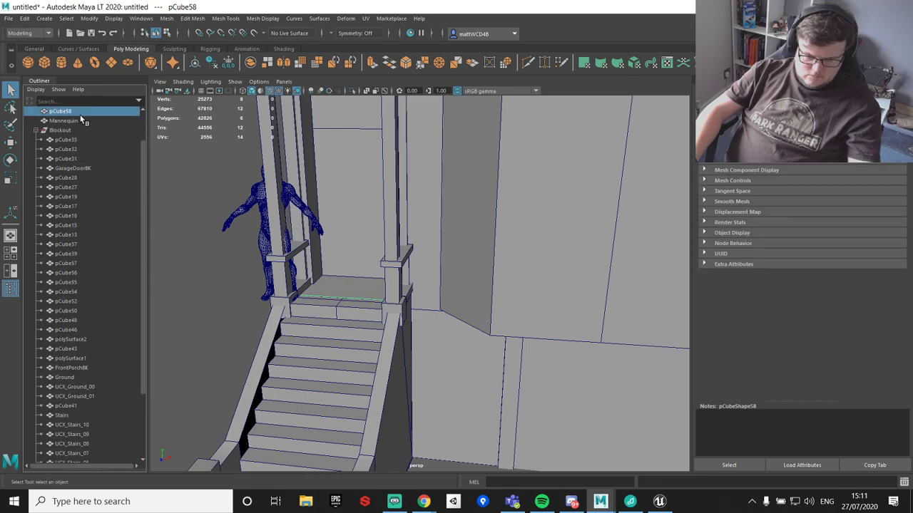
key("ctrl+h")
Rename the original stair landing StairsTop.
left_click(114, 196)
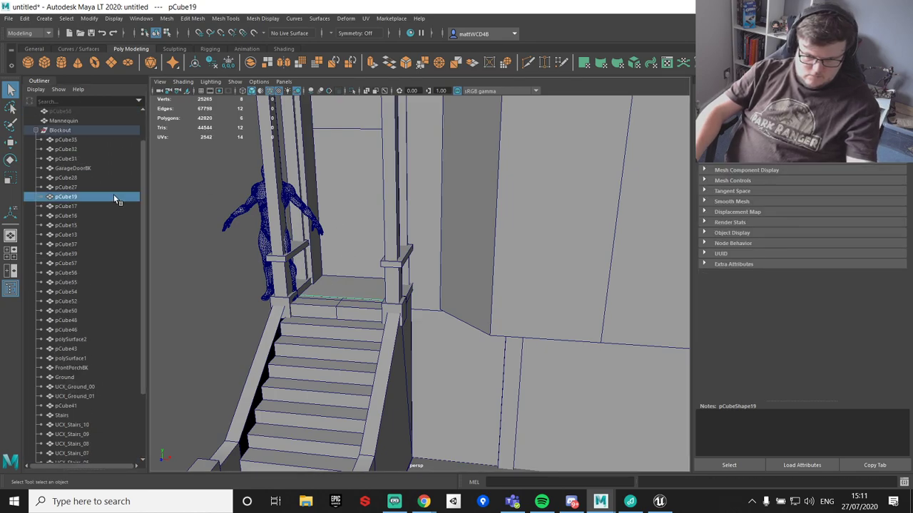
double_click(114, 196)
type("stai")
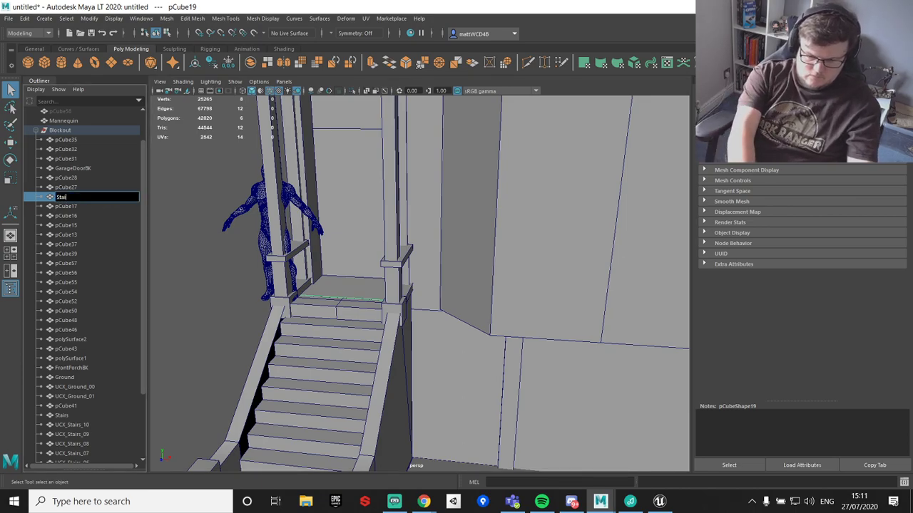
type("rs")
key("Return")
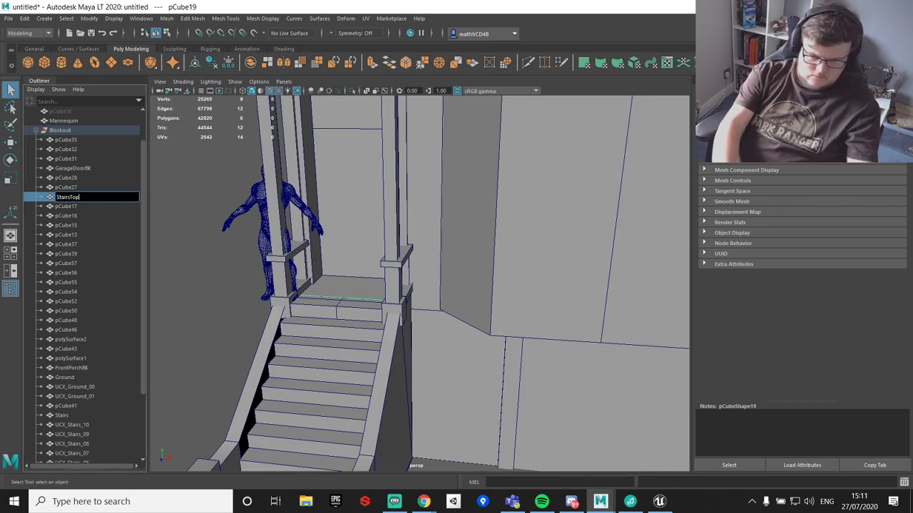
type("Top")
key("Return")
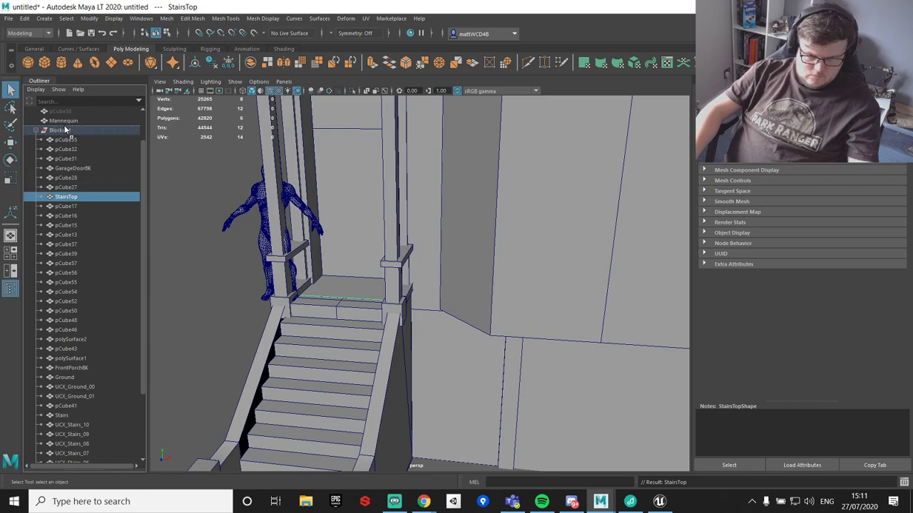
middle_click_drag(66, 125, 71, 112)
scroll(87, 144, "up", 2)
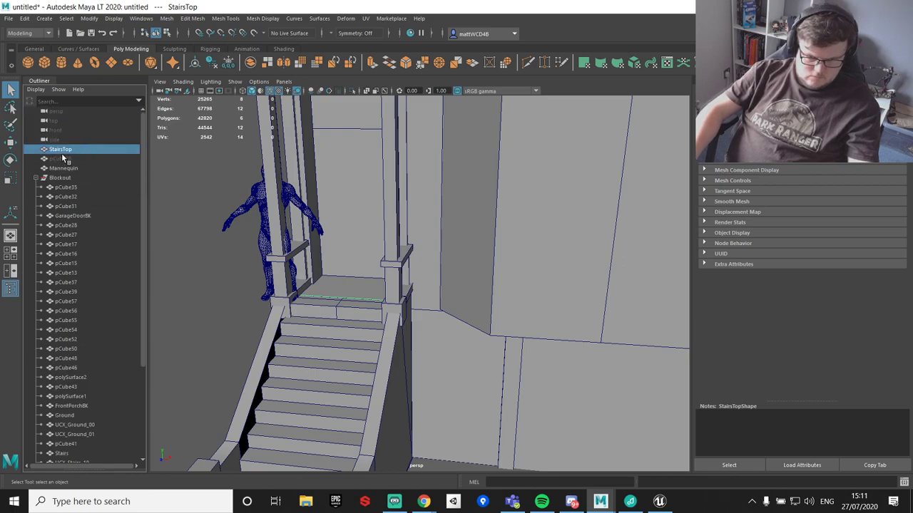
Name the landing copy UCX_StairsTop_00, place it in Blockout and unhide it.
double_click(63, 150)
key("Tab")
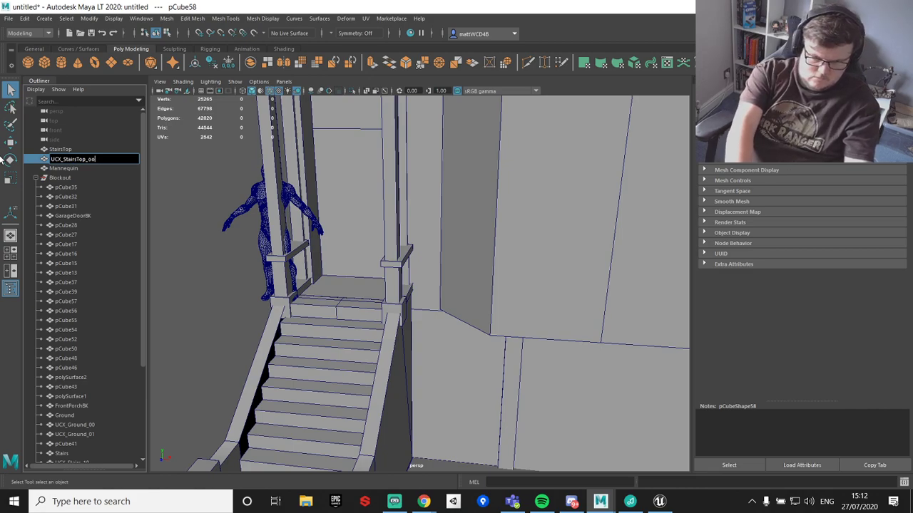
key("Return")
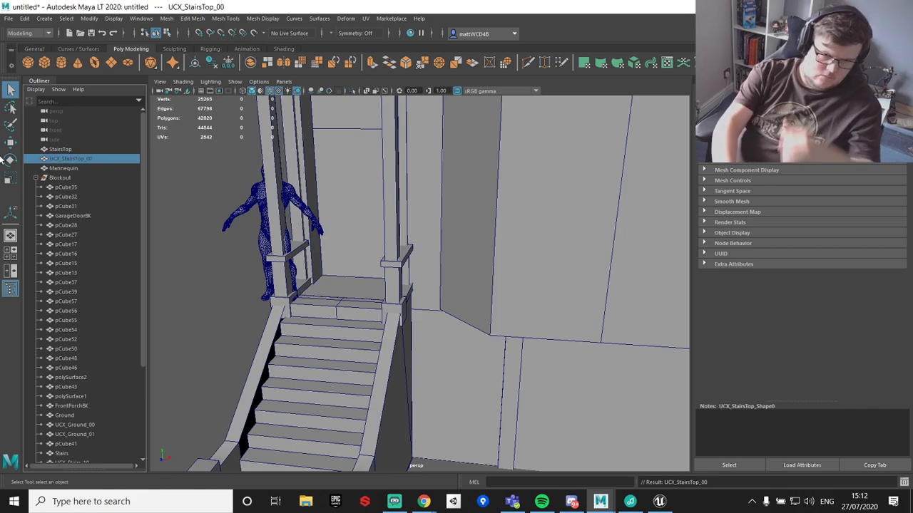
middle_click_drag(66, 159, 79, 173)
key("h")
left_click(69, 150)
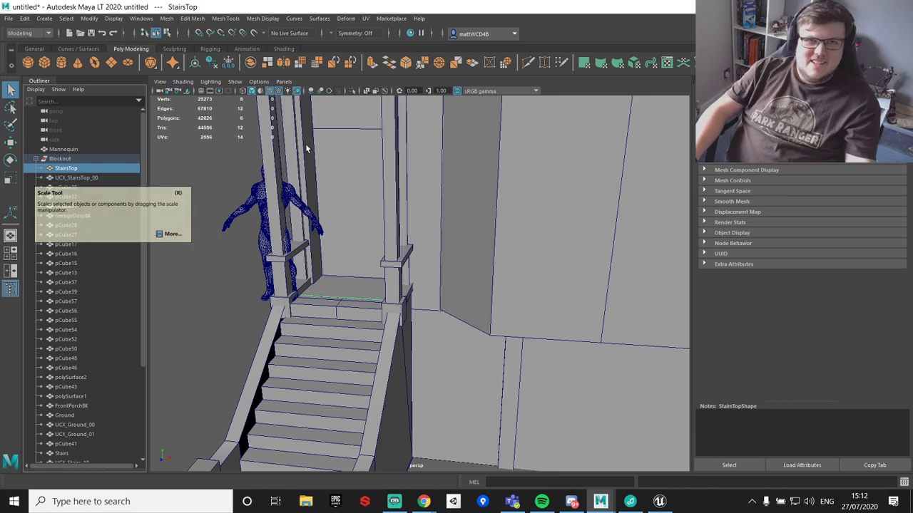
Export the selected Blockout group over PaintedLady.fbx, then switch to Unreal Engine.
left_click(116, 158)
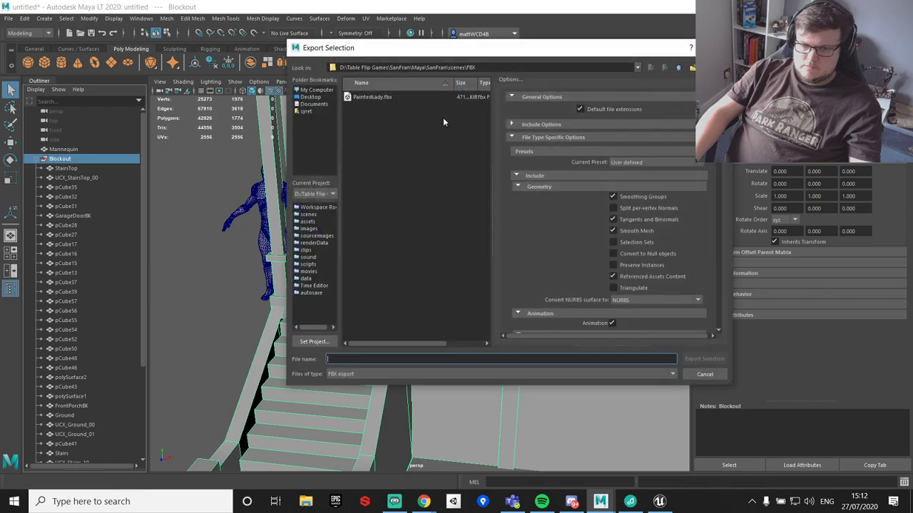
double_click(371, 97)
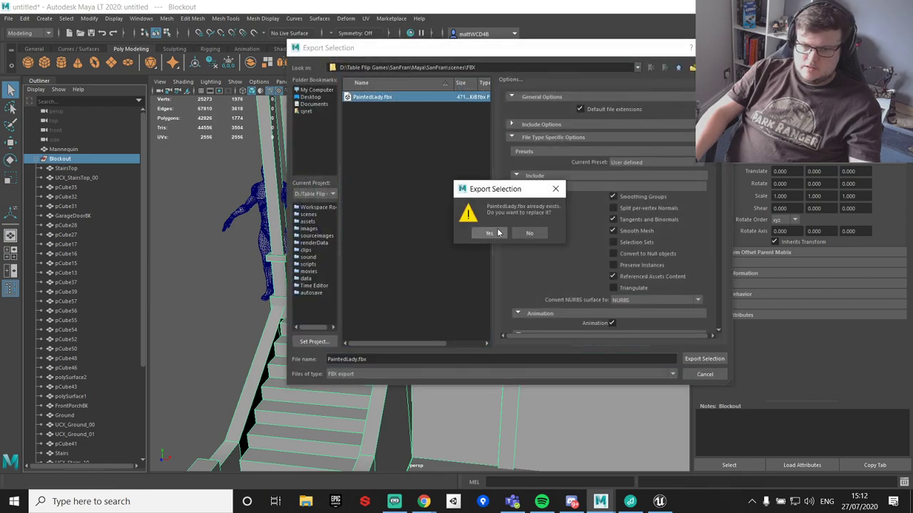
key("Return")
left_click(659, 501)
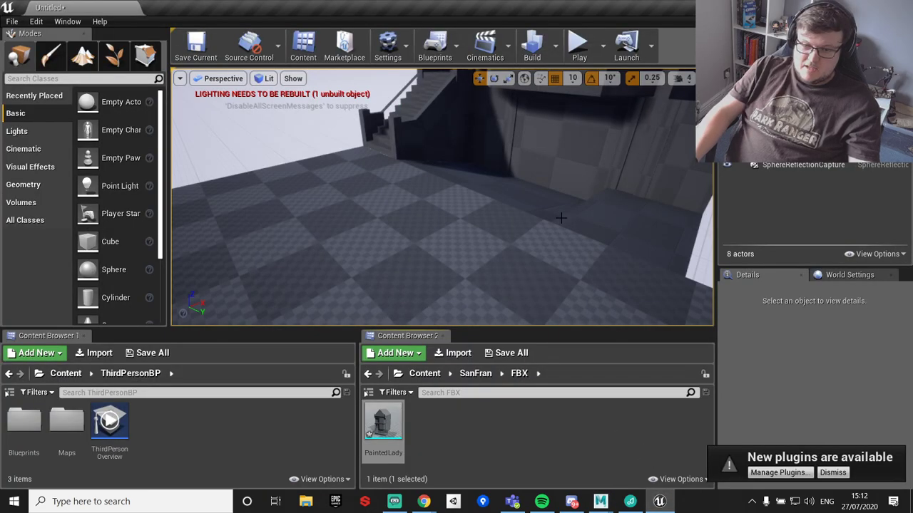
Frame the house front in the viewport and bring up the PaintedLady asset's context menu.
right_click_drag(538, 194, 538, 194)
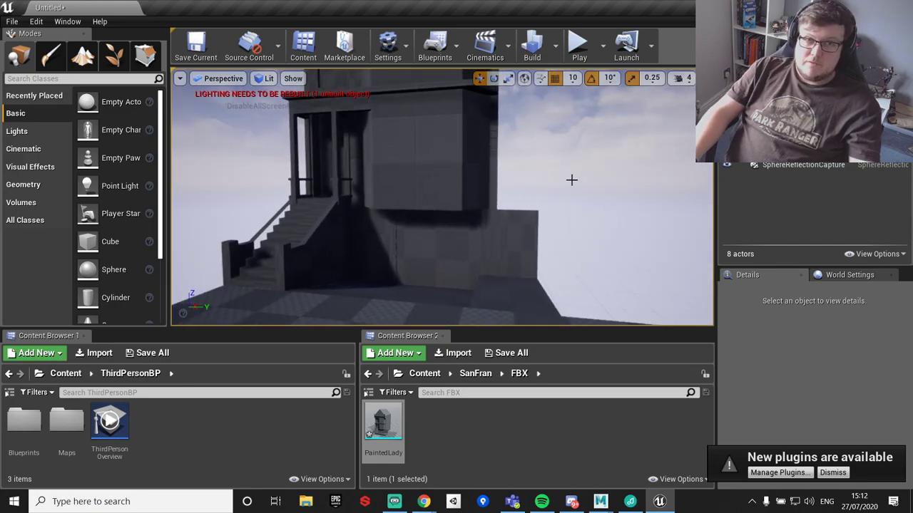
right_click_drag(584, 164, 385, 235)
right_click(398, 422)
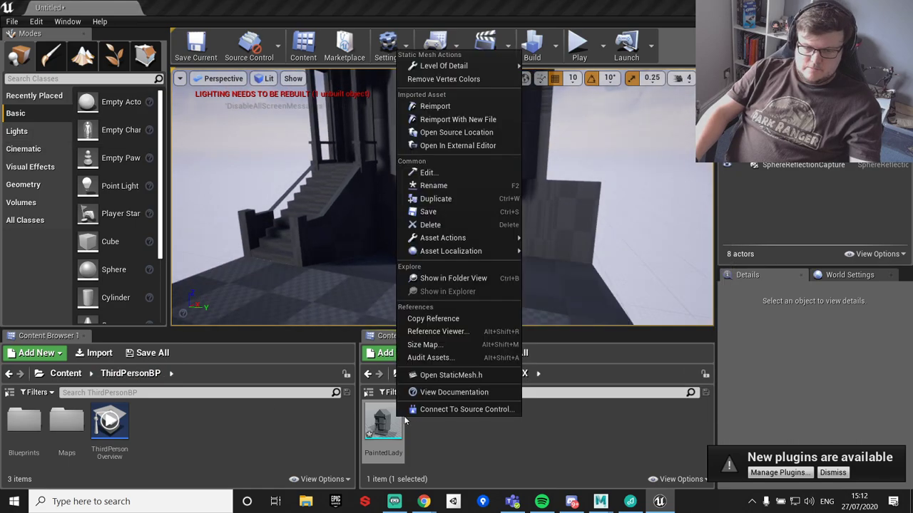
Reimport PaintedLady and play-test, running the mannequin into corners and up the staircase.
left_click(439, 106)
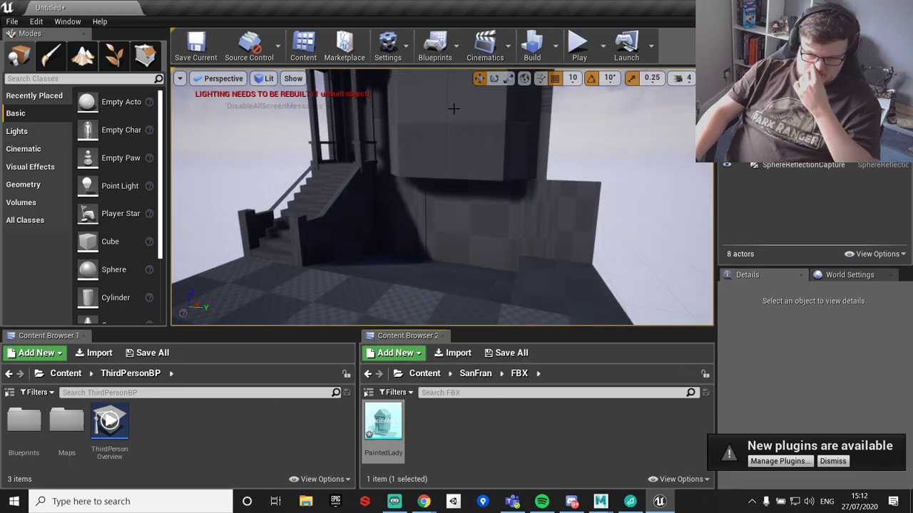
left_click(579, 47)
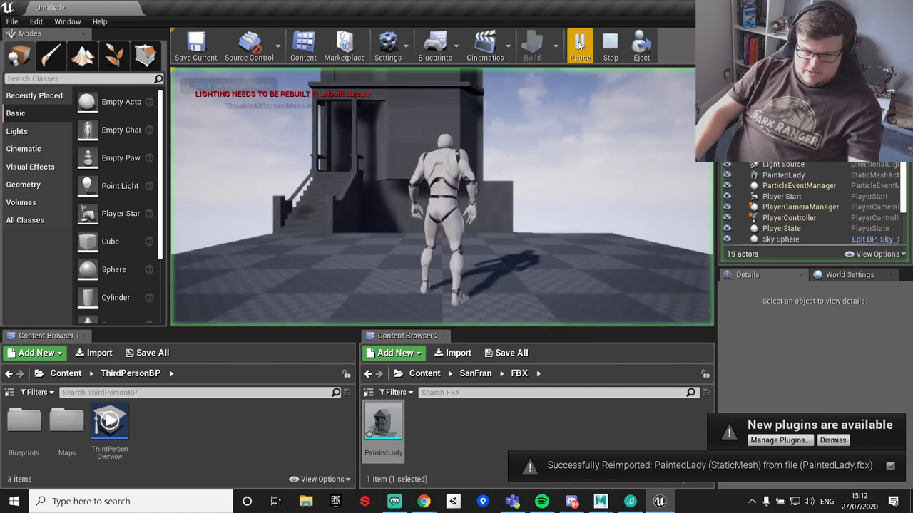
key("w")
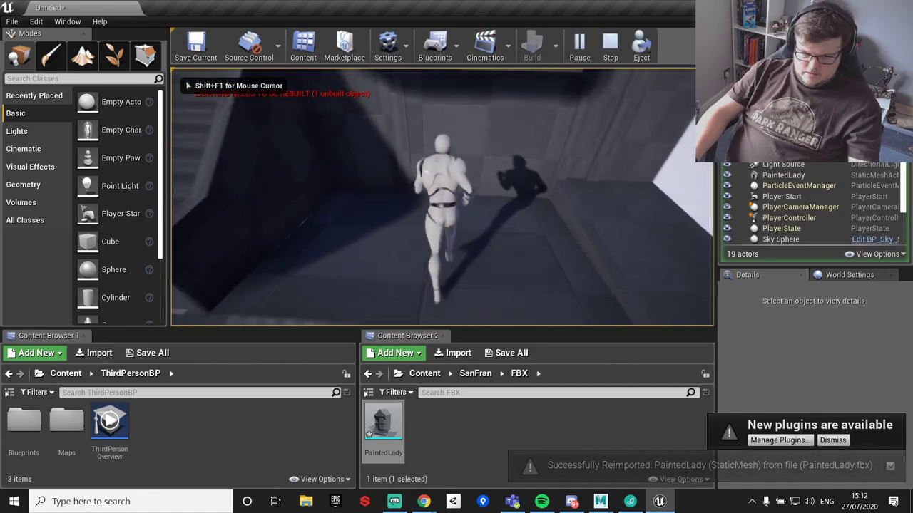
key("w")
key("w")
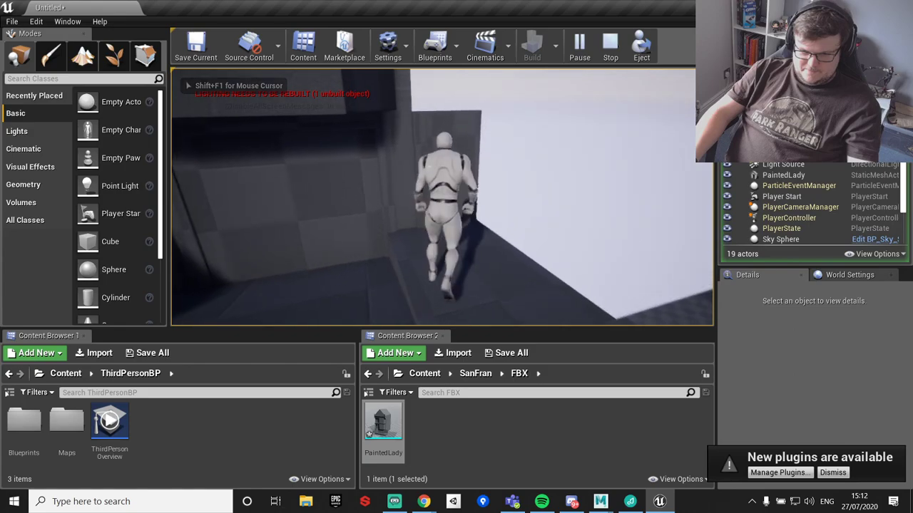
key("w")
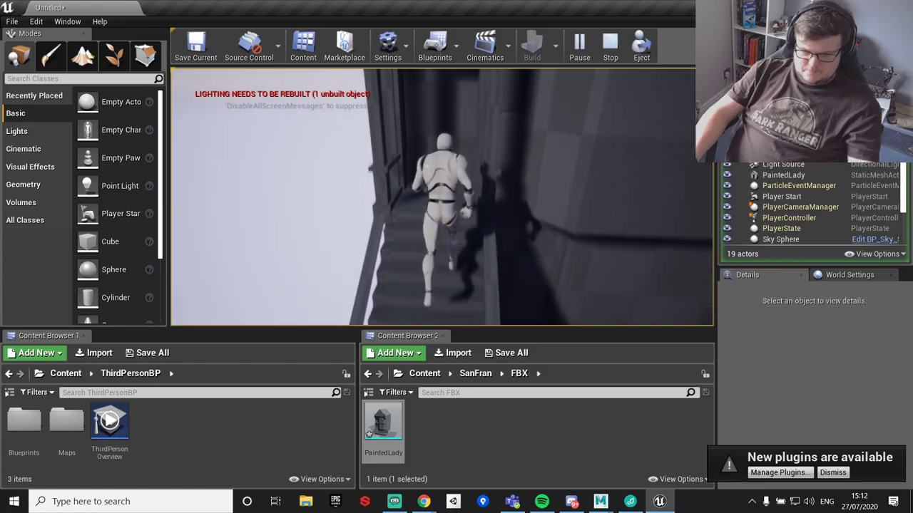
key("w")
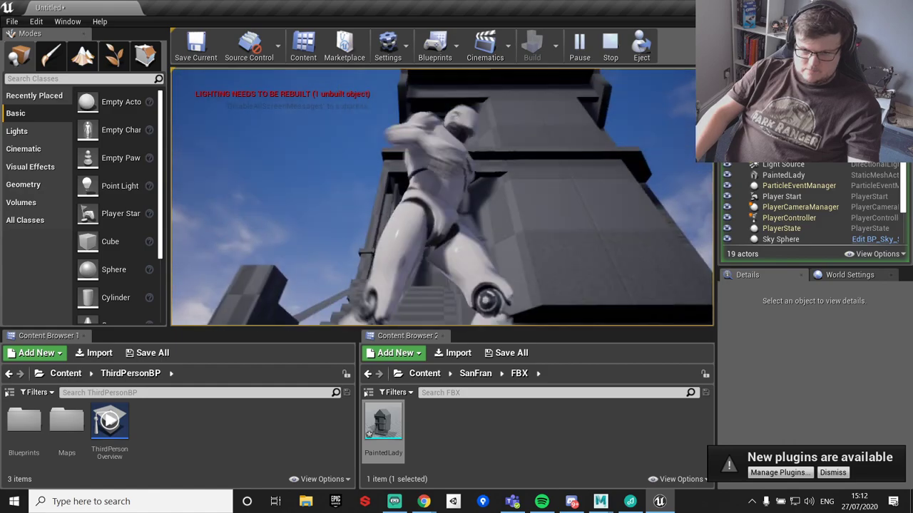
key("w")
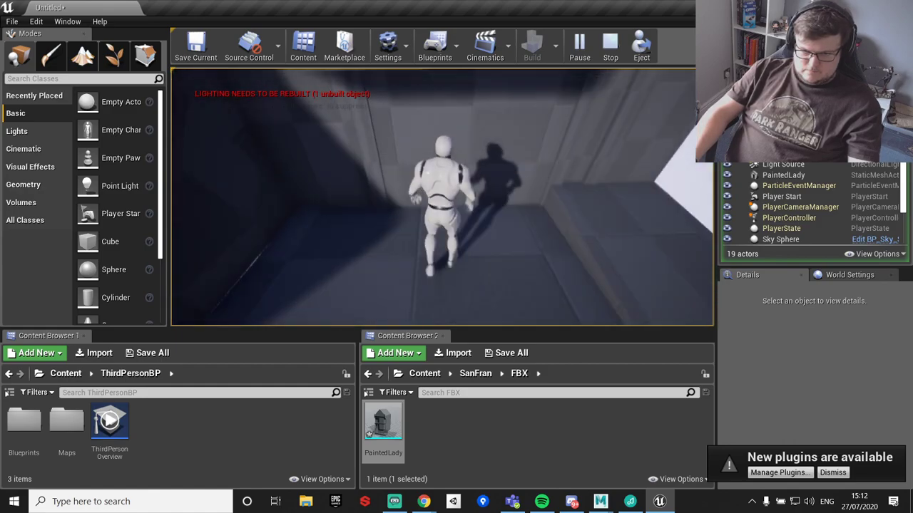
key("Escape")
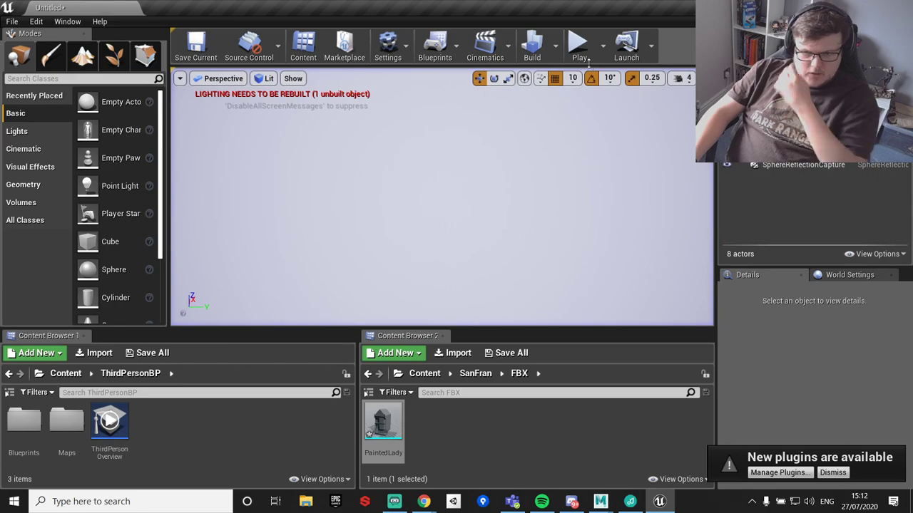
Play-test again, jumping near the wall and climbing the stairs before stopping.
left_click(578, 47)
left_click(443, 200)
key("w")
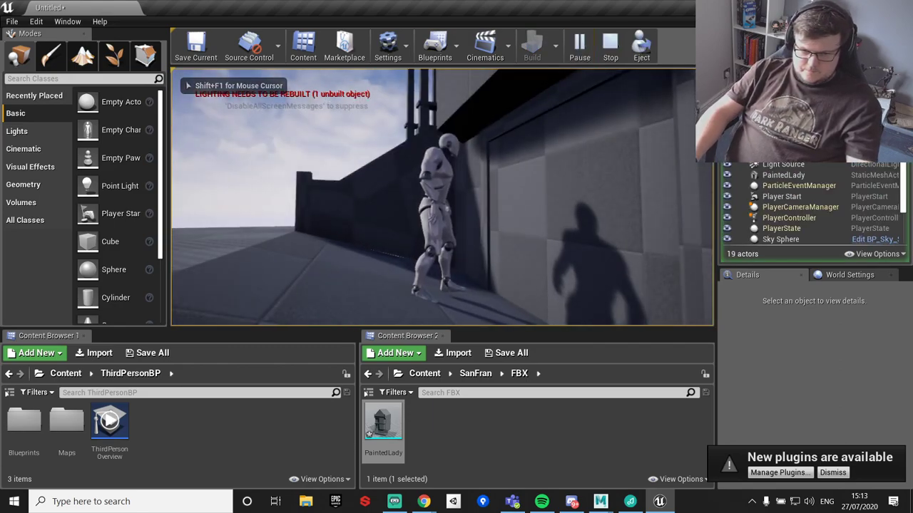
key("space")
key("w")
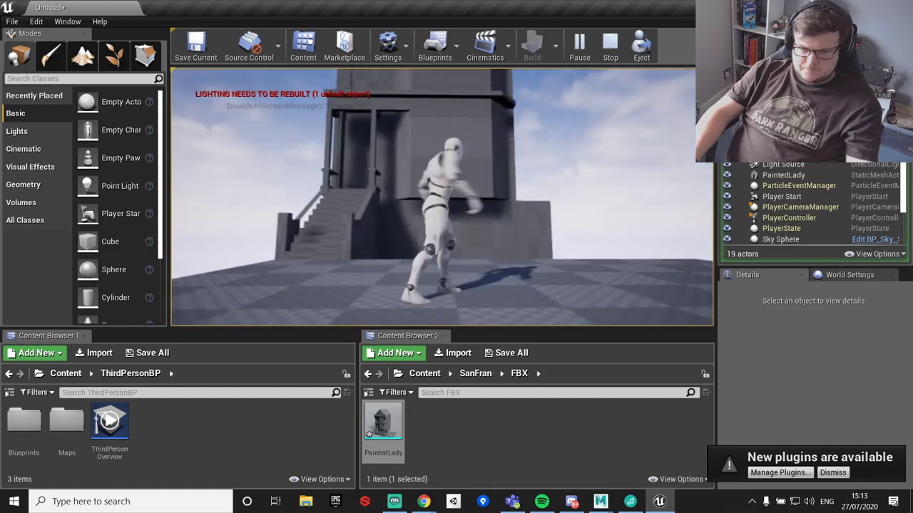
key("w")
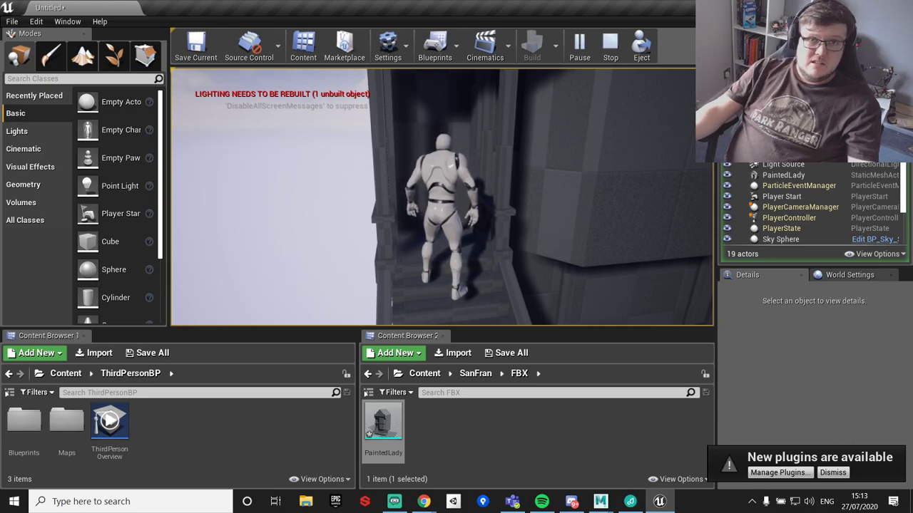
key("w")
key("space")
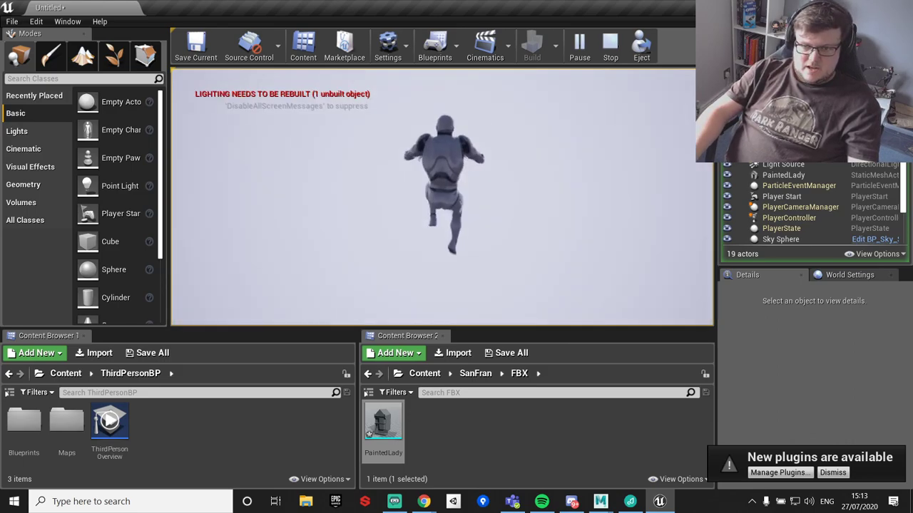
key("Escape")
Play-test running off the stairs and jumping onto the raised block toward the corridor.
left_click(580, 43)
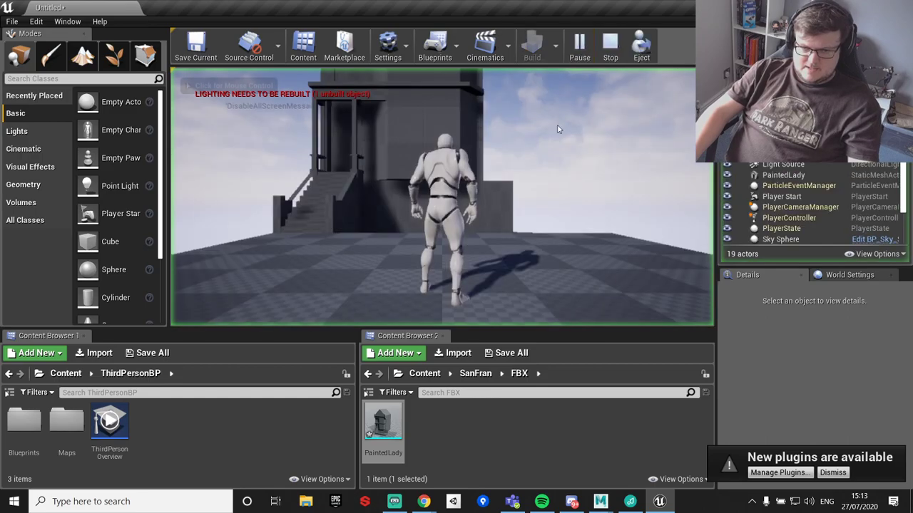
key("w")
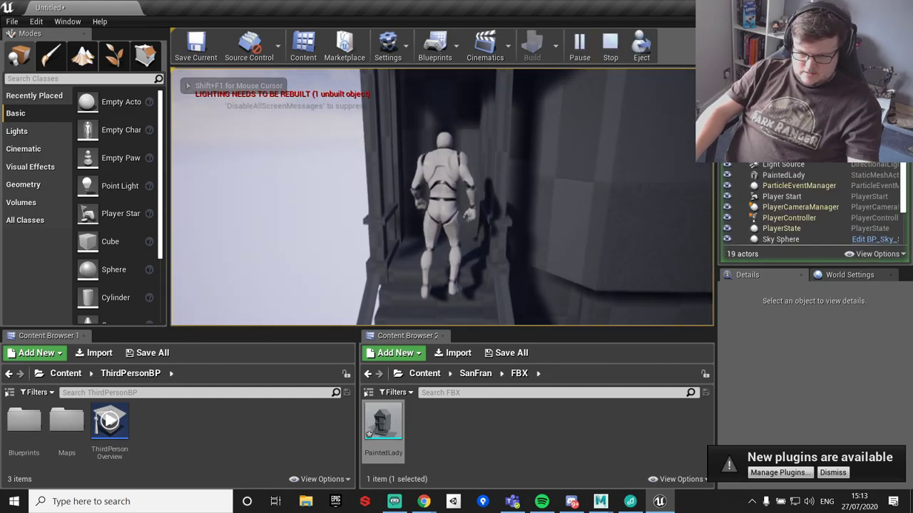
key("w")
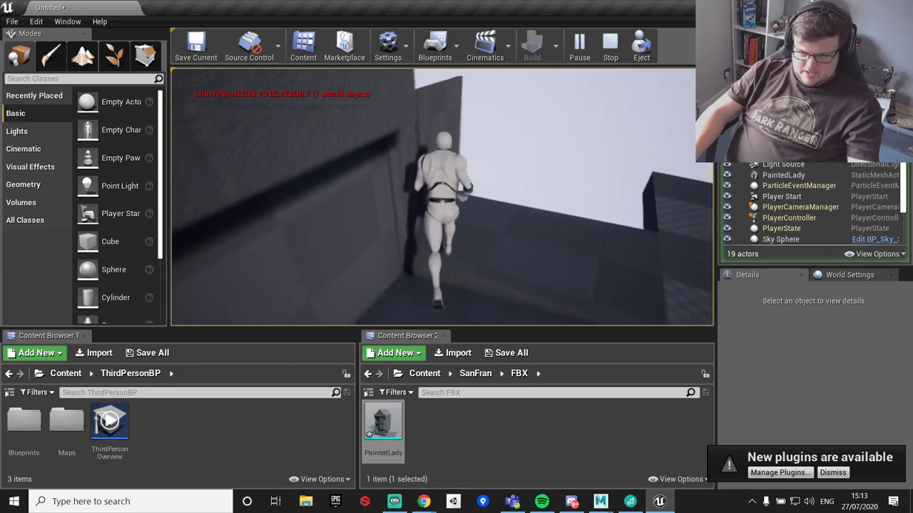
key("space")
key("w")
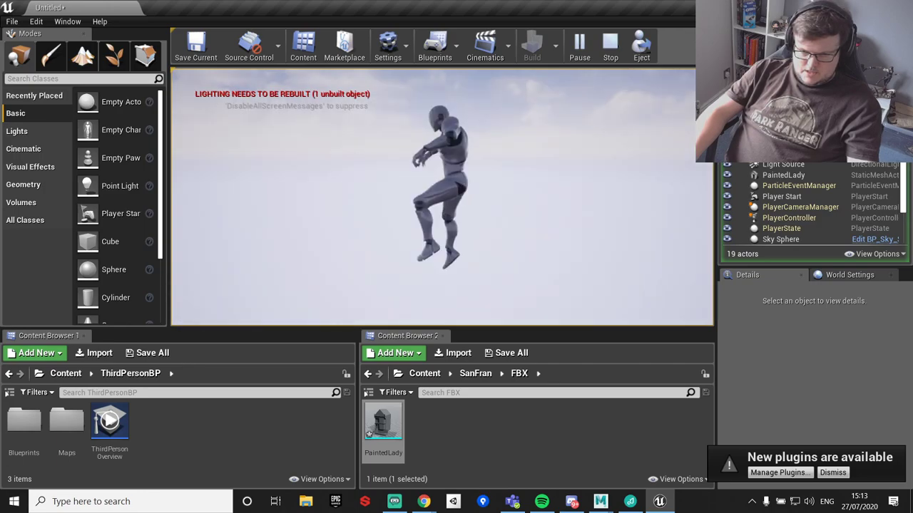
key("Escape")
Play-test walking the mannequin off the ledge and turning toward the staircase, then stop.
left_click(576, 45)
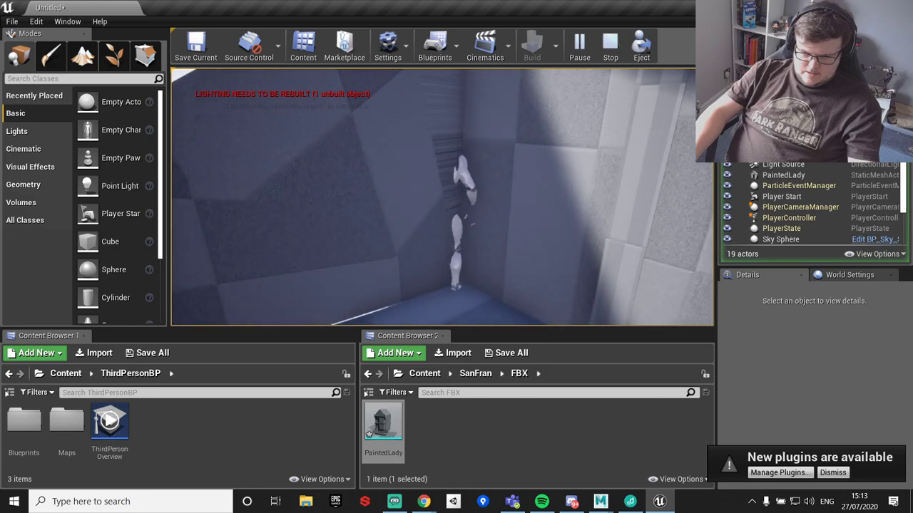
key("w")
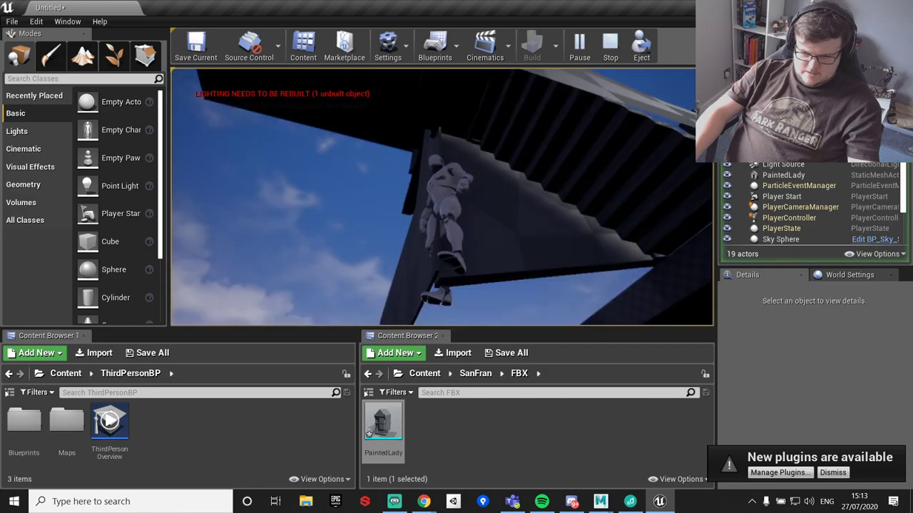
key("w")
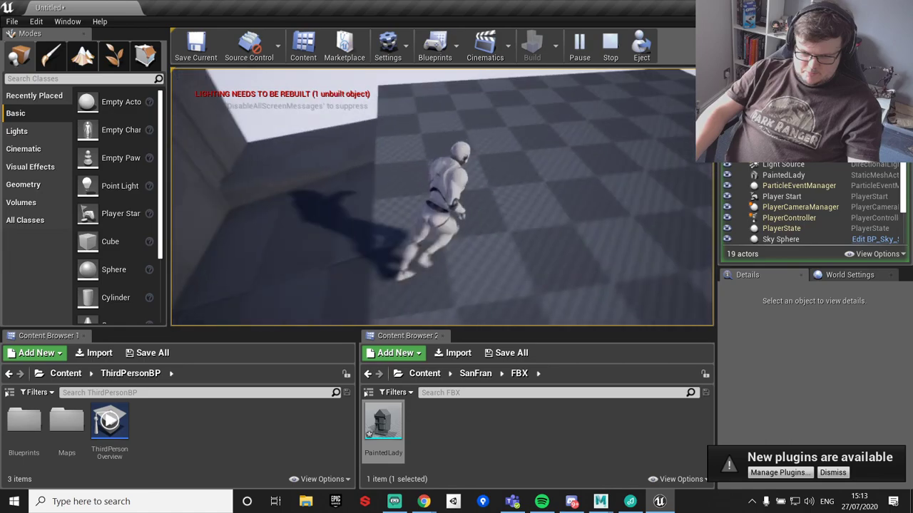
key("w")
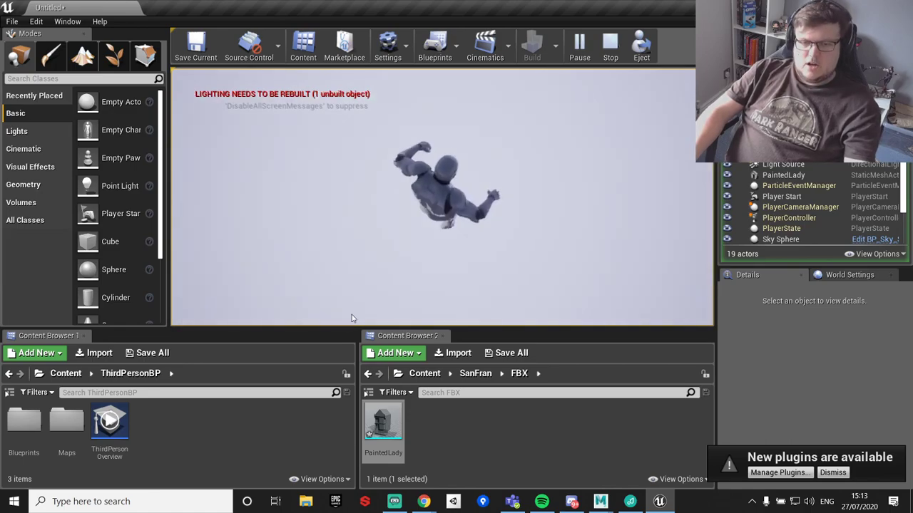
left_click(602, 43)
Restart play, run alongside the staircase, and return to the editor.
left_click(592, 41)
key("w")
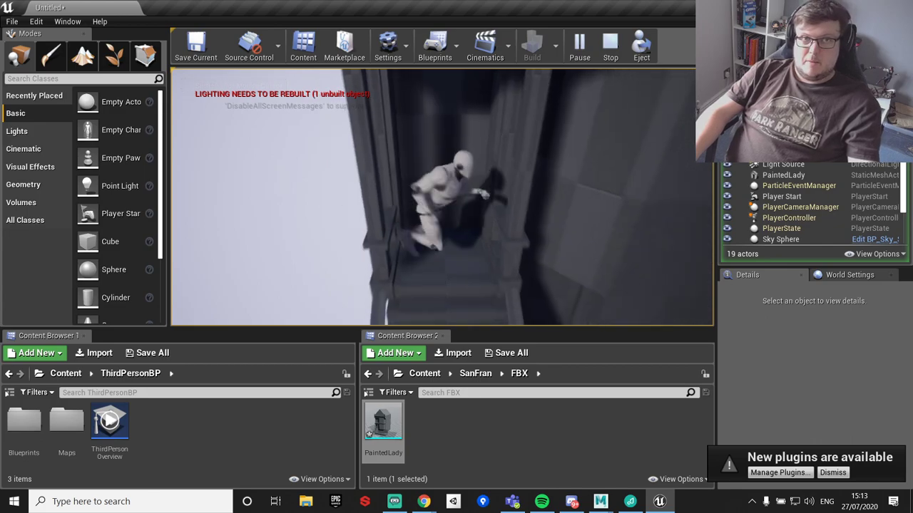
key("w")
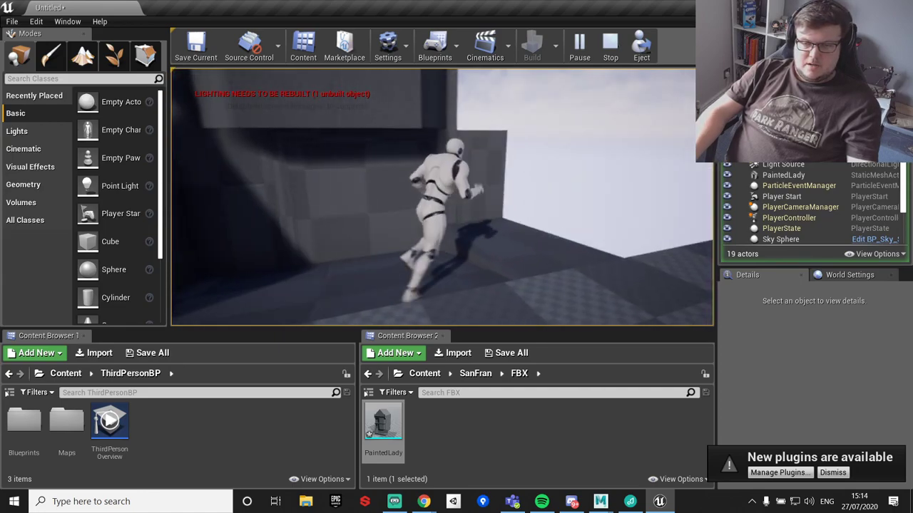
key("Escape")
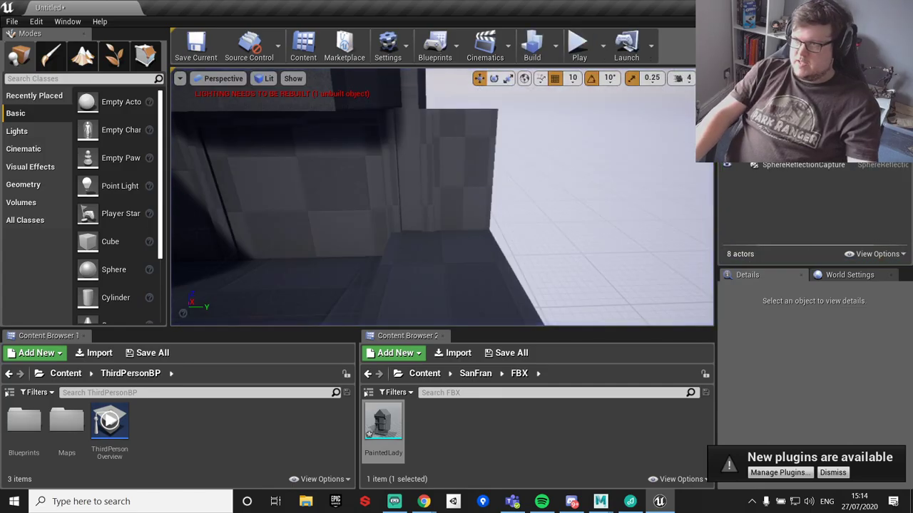
Bring up the Street View reference in Chrome, zoom in and look at the front stairs and door.
left_click(423, 501)
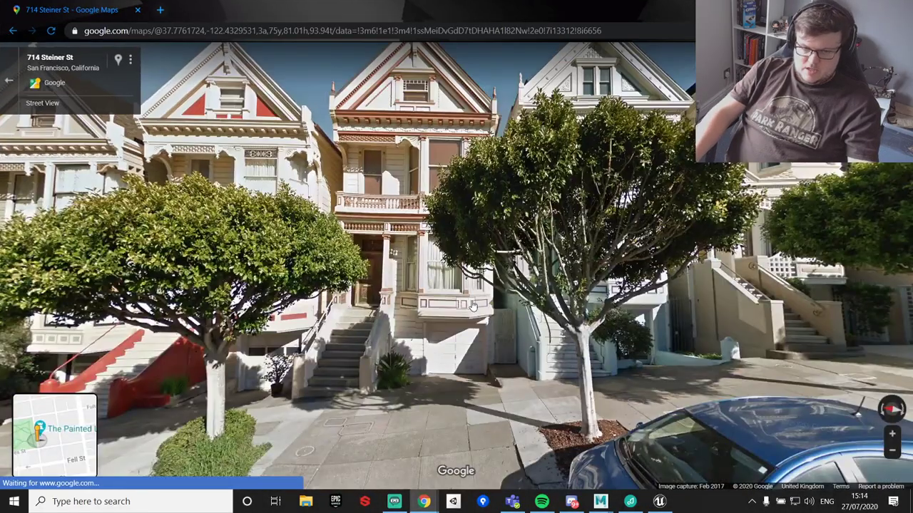
scroll(497, 356, "up", 2)
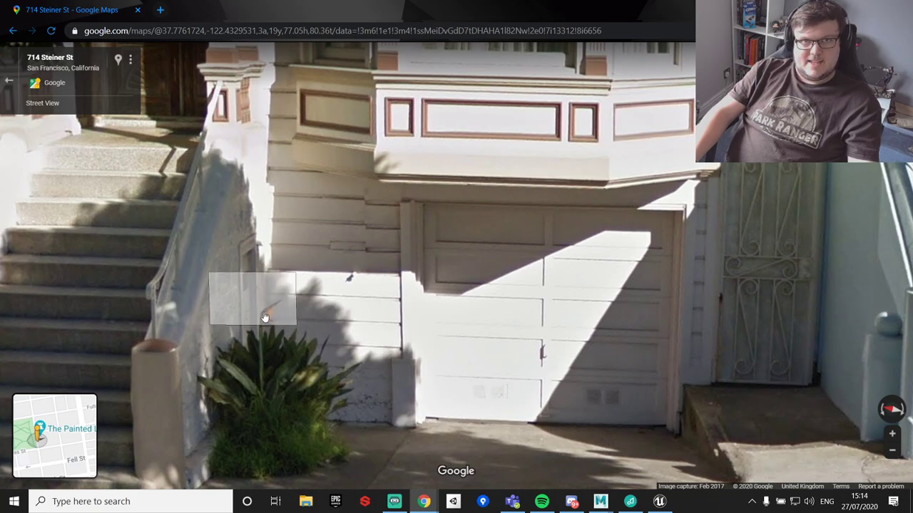
left_click_drag(264, 317, 442, 313)
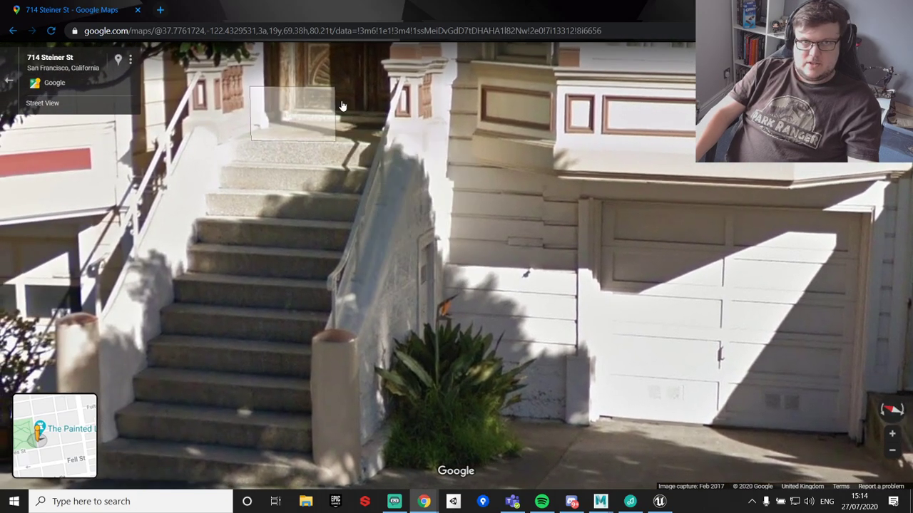
left_click(397, 137)
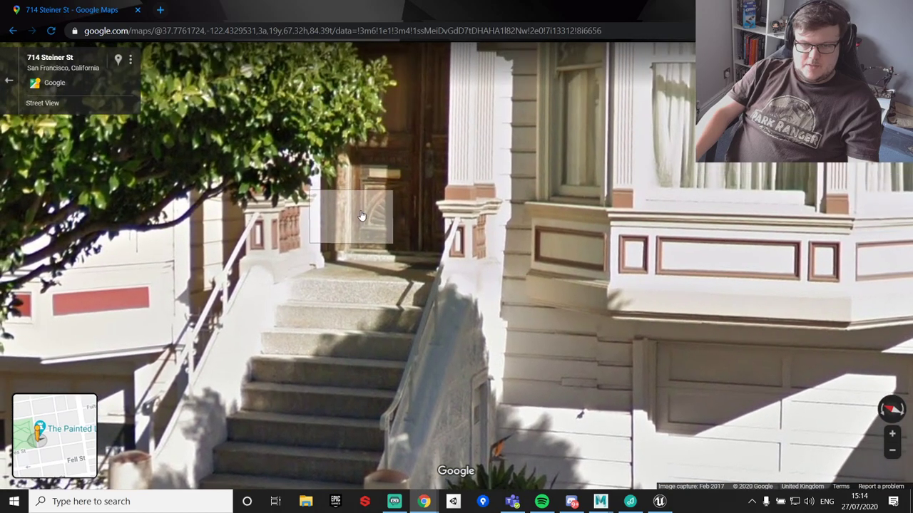
left_click(361, 216)
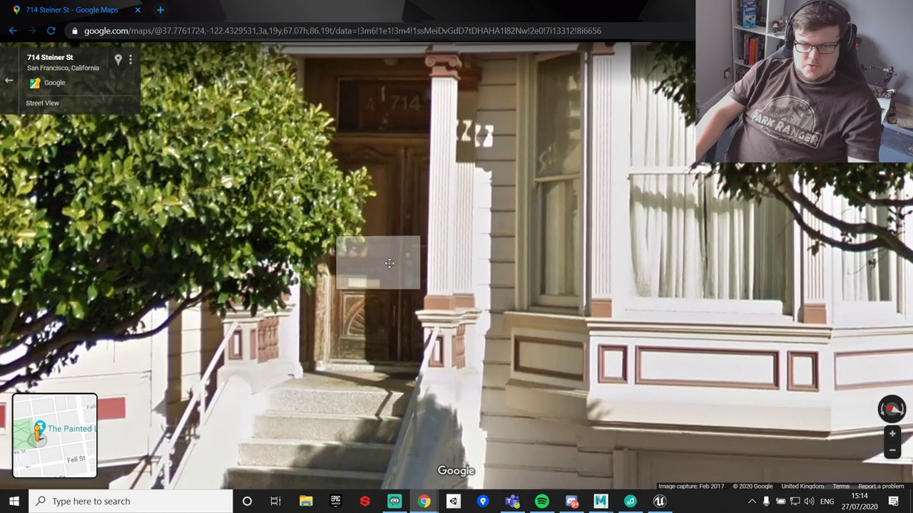
Look over the garage, bay window, upper balcony, porch and upper facade trim.
left_click(636, 413)
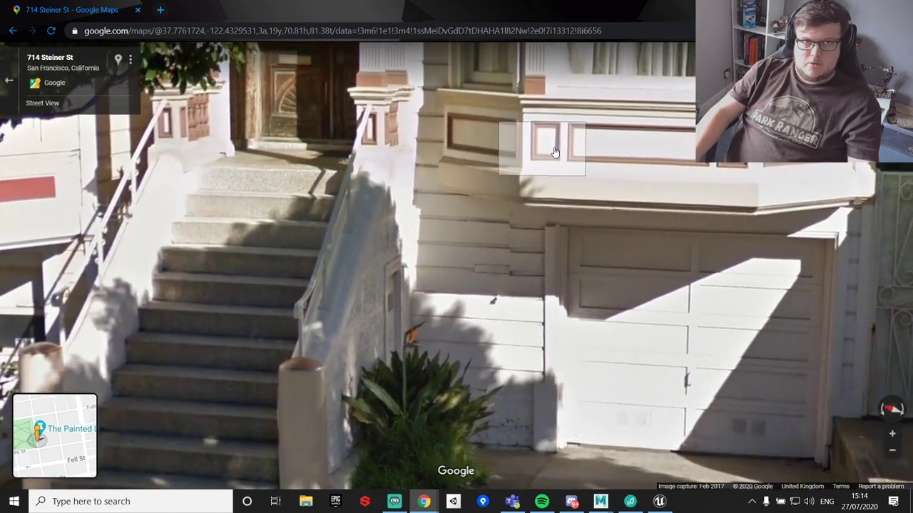
left_click(555, 154)
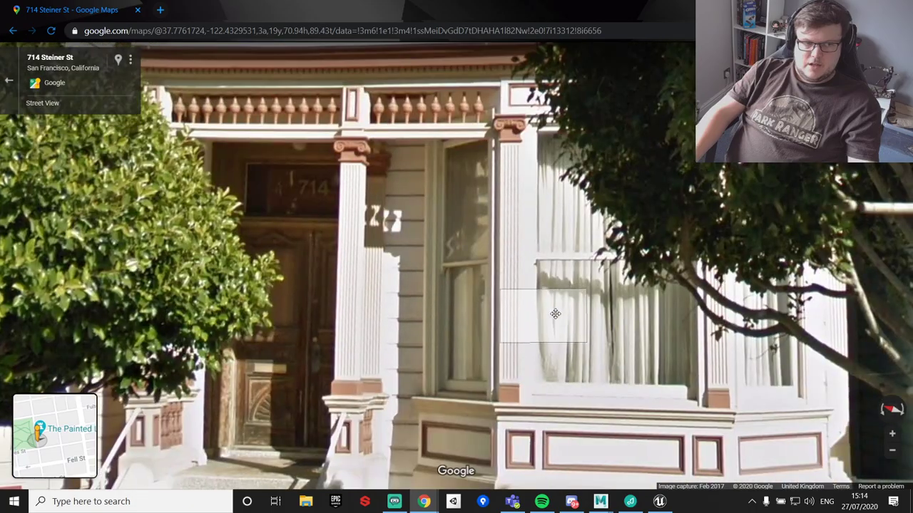
left_click(555, 314)
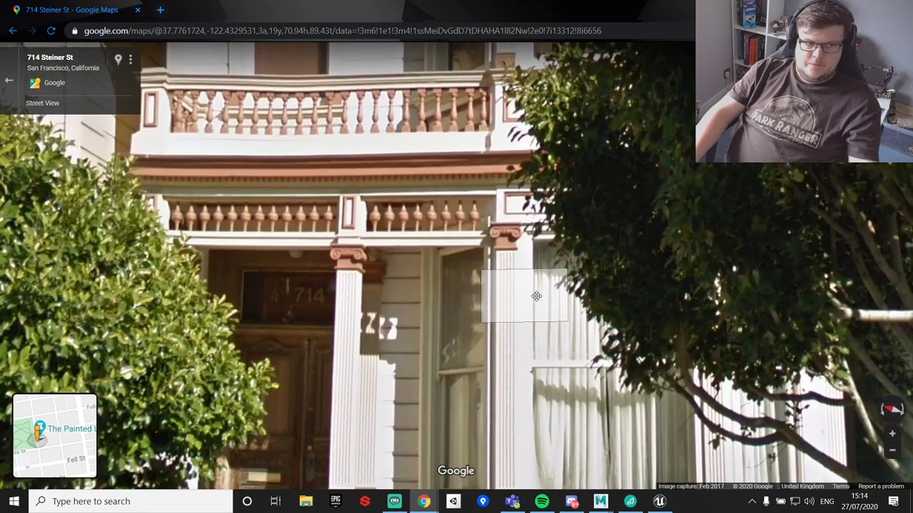
left_click(526, 292)
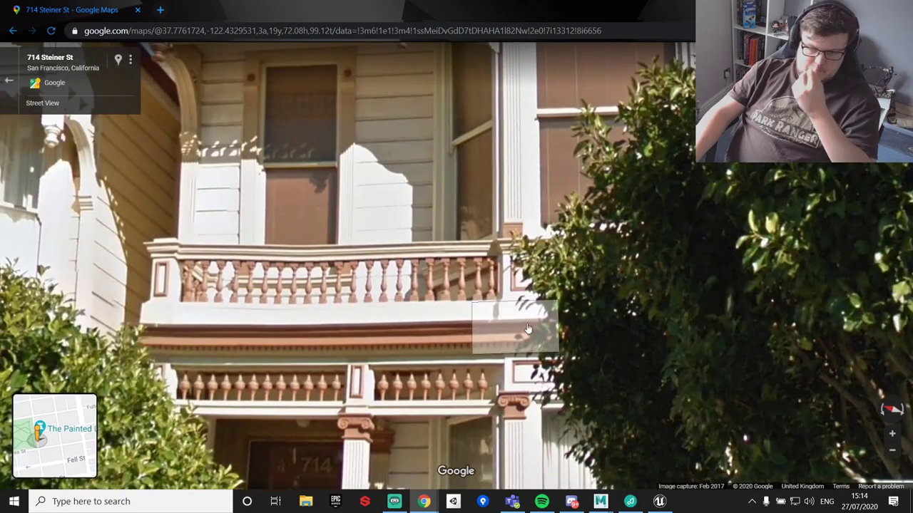
left_click(382, 360)
left_click(456, 367)
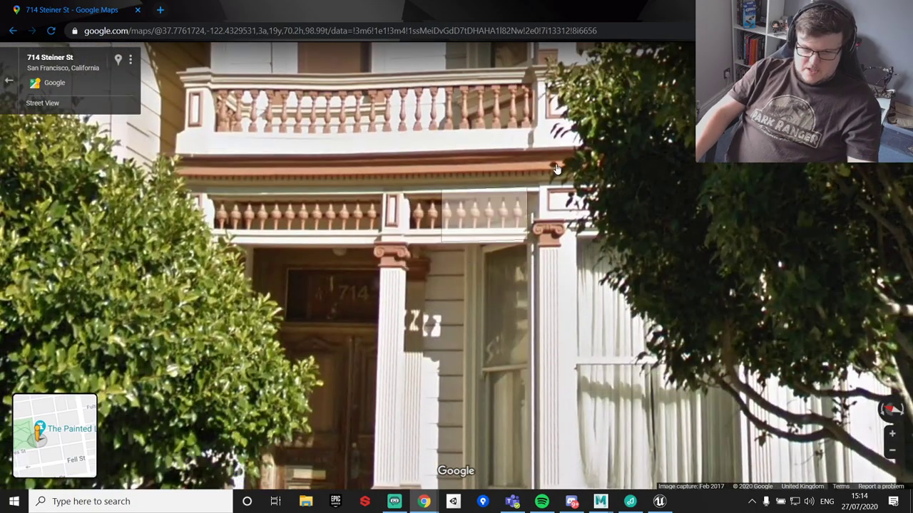
left_click(430, 243)
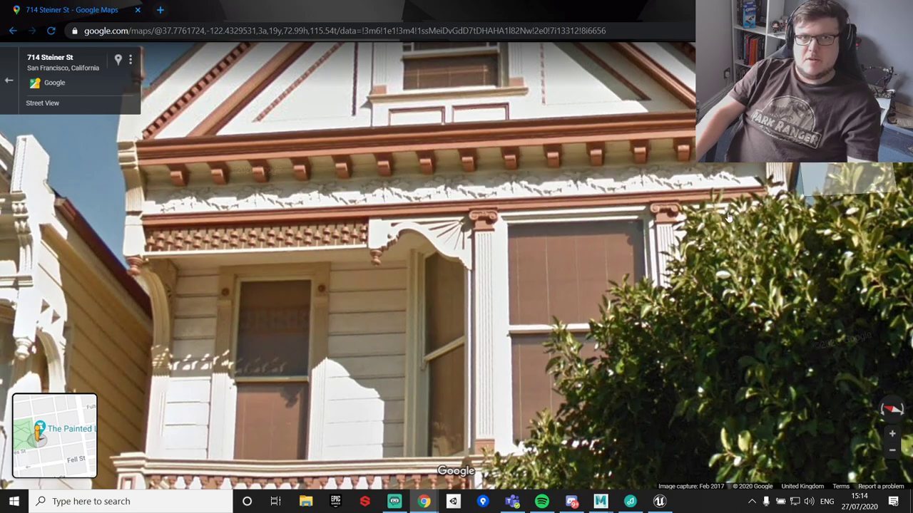
left_click(467, 192)
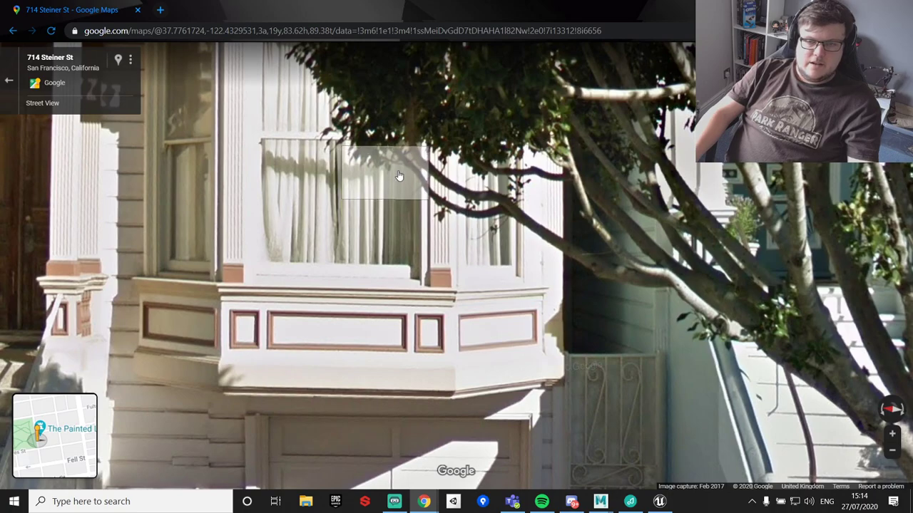
Move closer to the garage door and tilt up toward the bay window and upper windows.
left_click(399, 177)
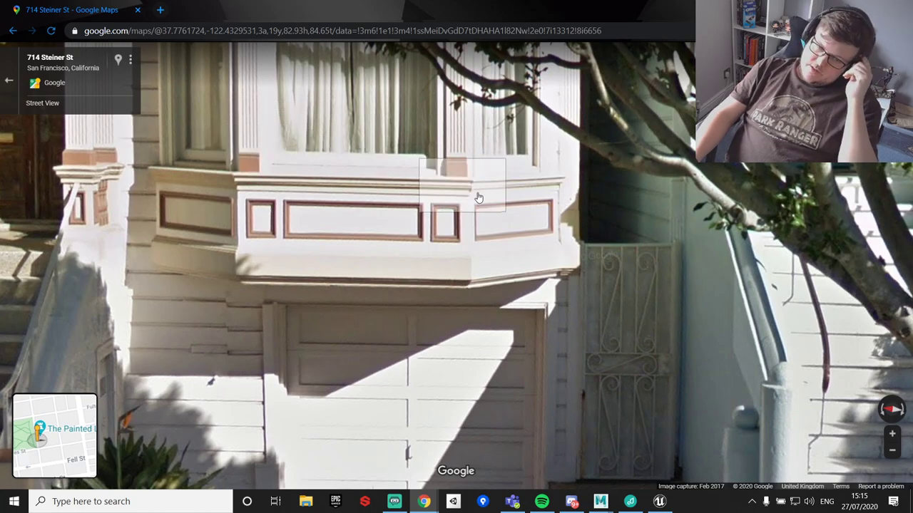
left_click(452, 262)
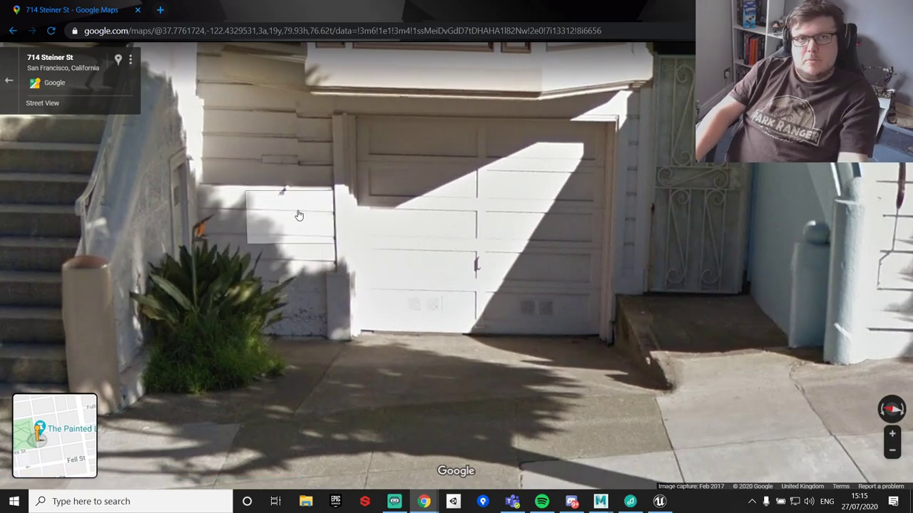
left_click_drag(295, 214, 457, 209)
left_click_drag(360, 57, 374, 107)
left_click_drag(428, 50, 432, 142)
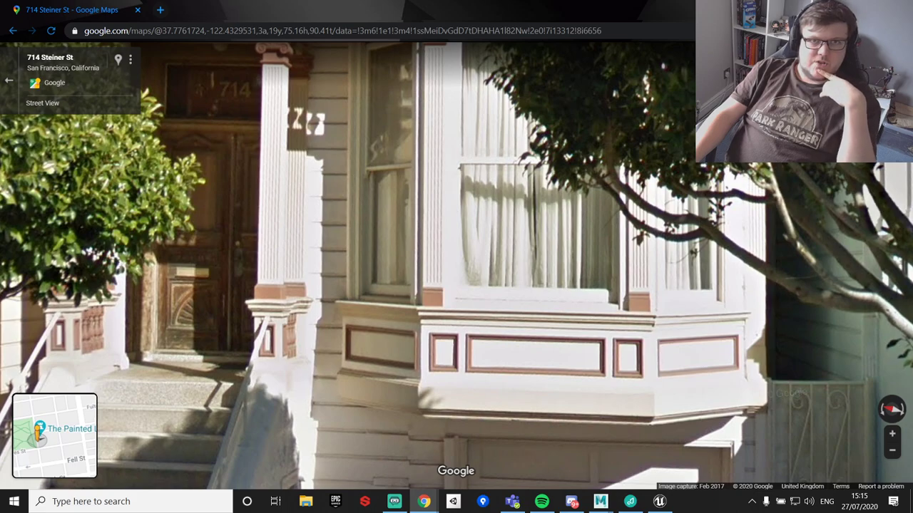
key("alt+Tab")
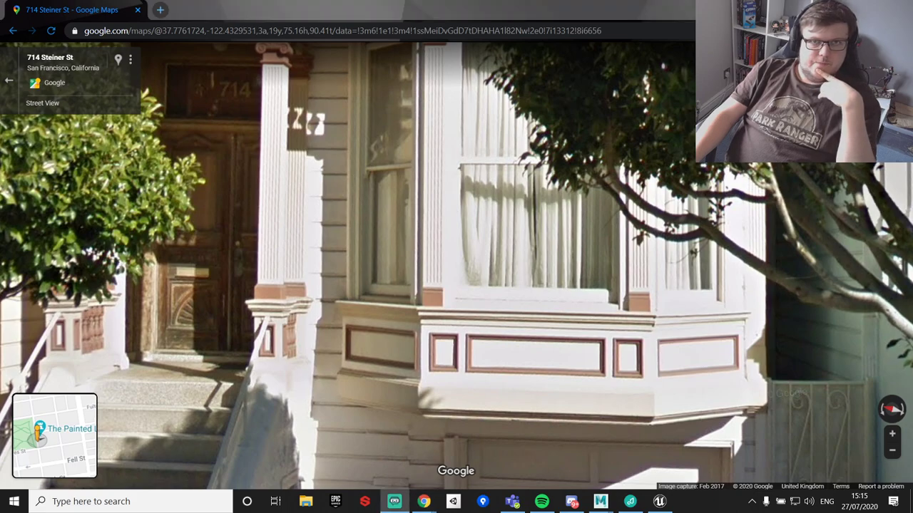